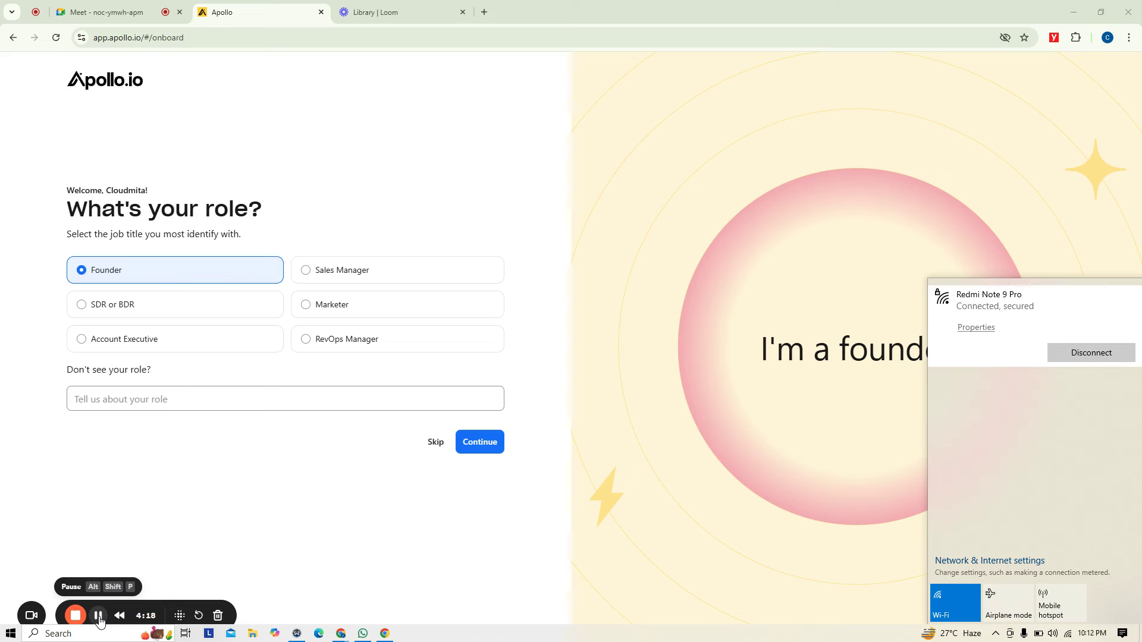
Close the network panel, return to Apollo onboarding and continue with Founder as the role
{"action": "left_click", "coordinate": [167, 280]}
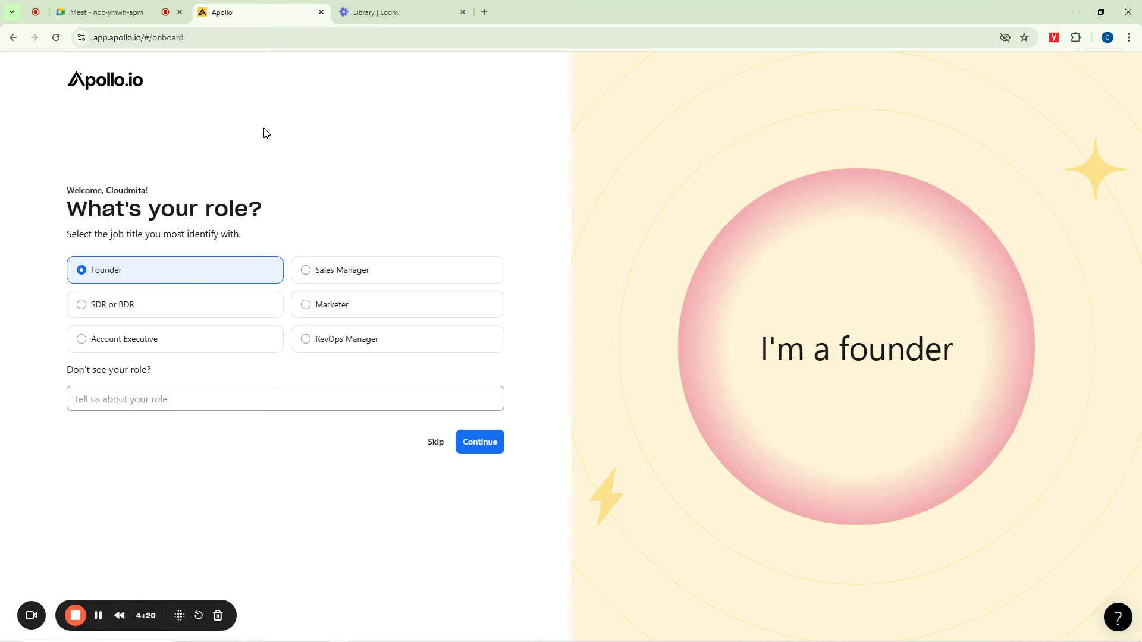
{"action": "left_click", "coordinate": [107, 12]}
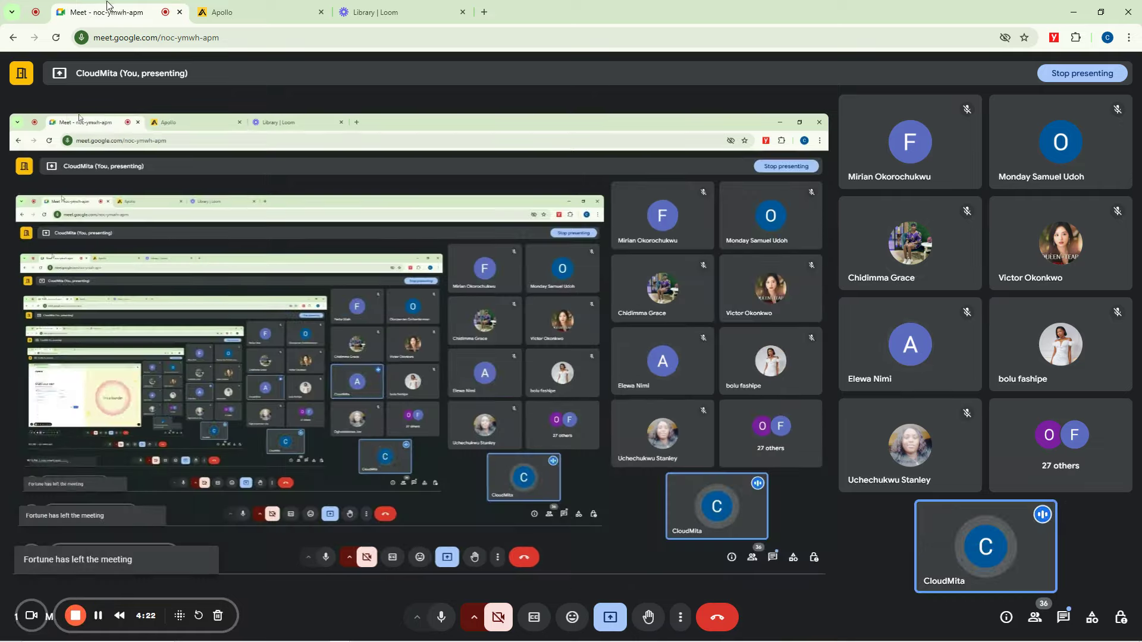
{"action": "left_click", "coordinate": [310, 5]}
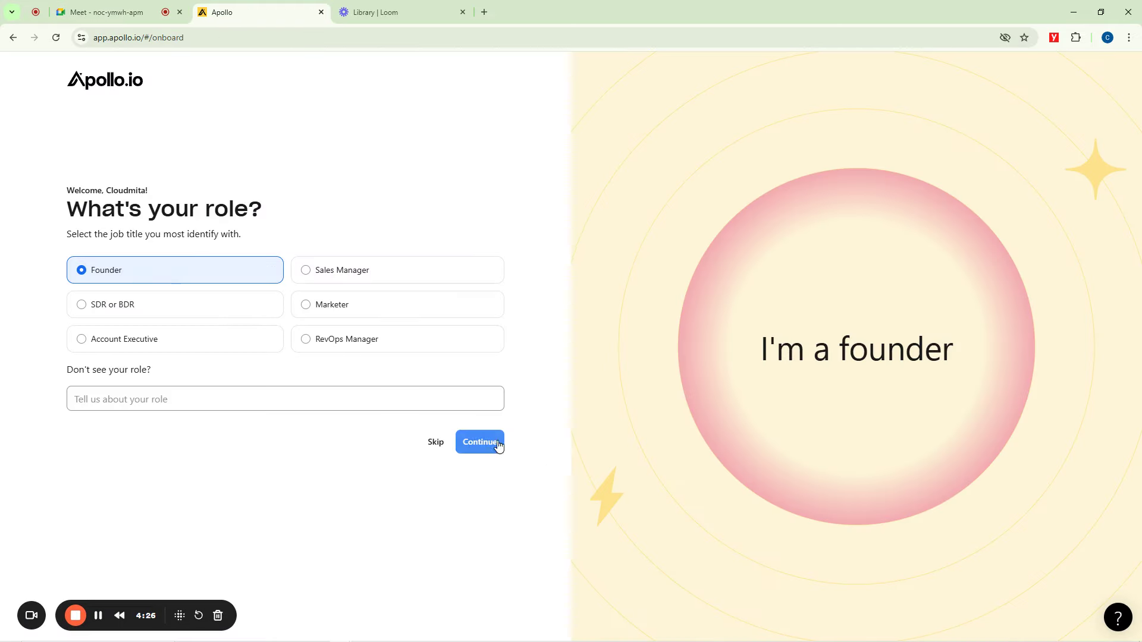
{"action": "left_click", "coordinate": [471, 450]}
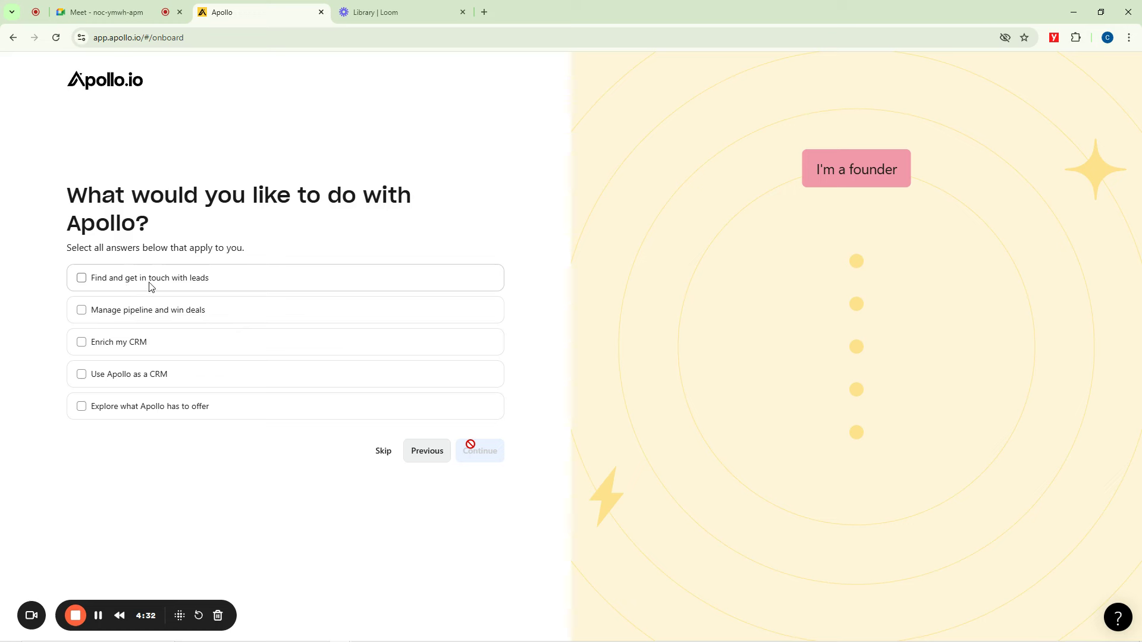
Tick all five goals, from finding leads to exploring Apollo, and continue
{"action": "left_click", "coordinate": [82, 277]}
{"action": "left_click", "coordinate": [82, 309]}
{"action": "left_click", "coordinate": [83, 344]}
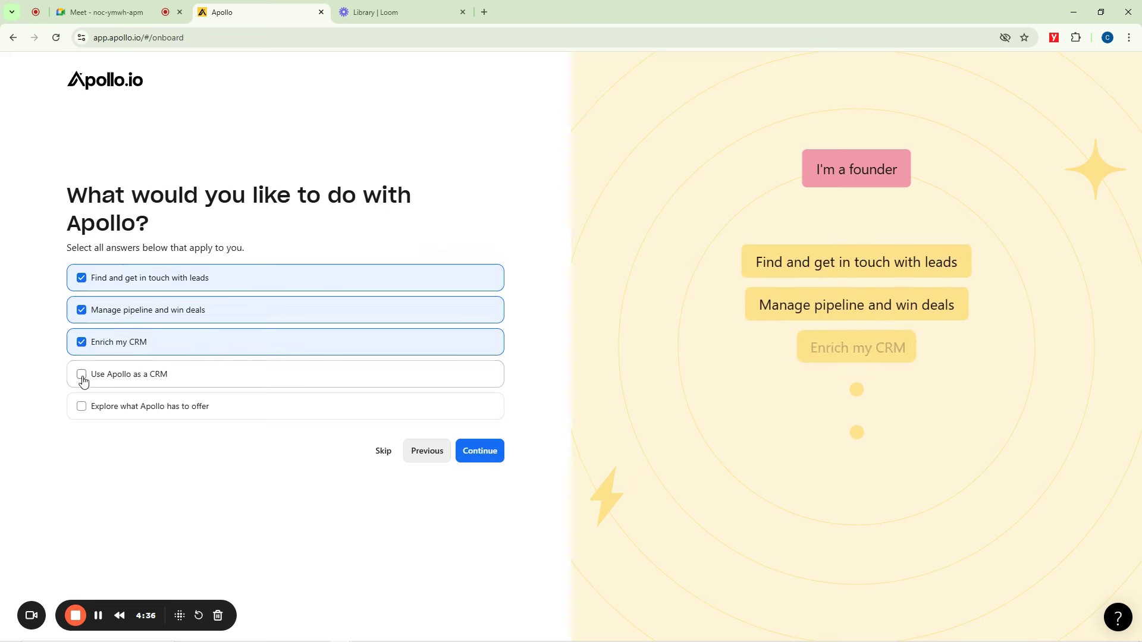
{"action": "left_click", "coordinate": [82, 375]}
{"action": "left_click", "coordinate": [82, 406]}
{"action": "left_click", "coordinate": [486, 458]}
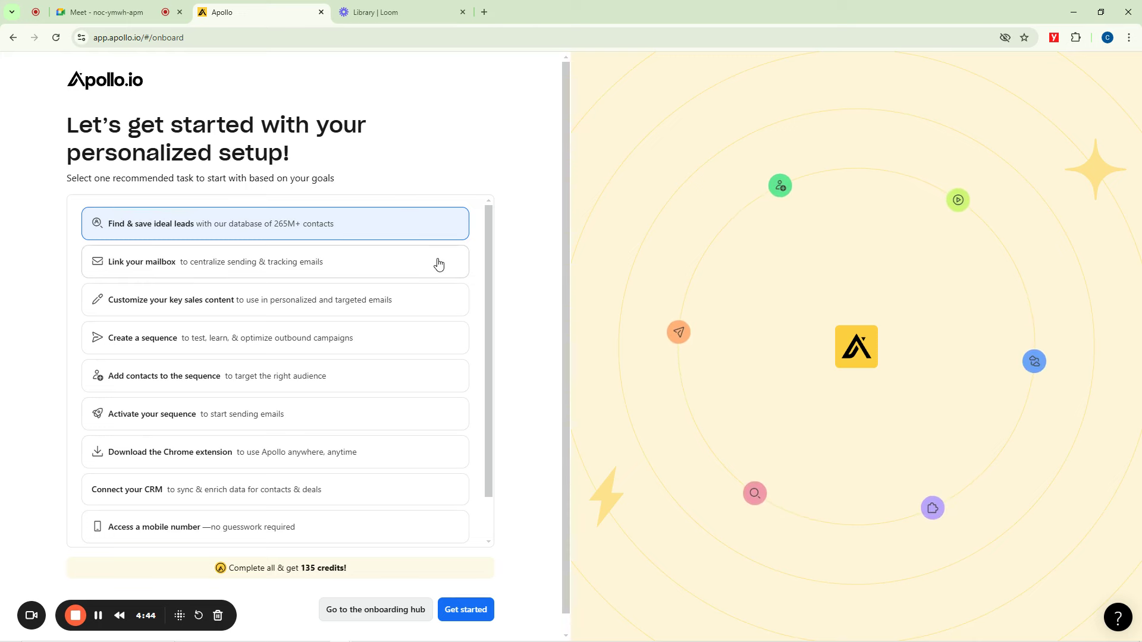
Review the recommended tasks, choose 'Customize your key sales content' over 'Link your mailbox', and start it
{"action": "scroll", "coordinate": [437, 262], "scroll_direction": "down", "scroll_amount": 1}
{"action": "scroll", "coordinate": [439, 403], "scroll_direction": "up", "scroll_amount": 1}
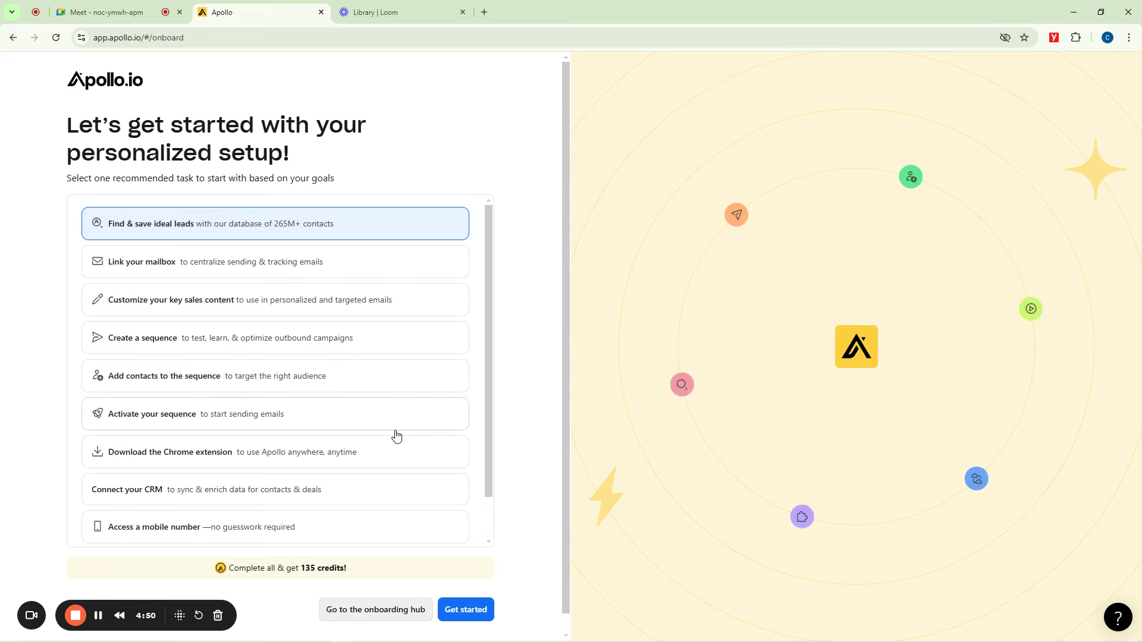
{"action": "scroll", "coordinate": [373, 474], "scroll_direction": "down", "scroll_amount": 1}
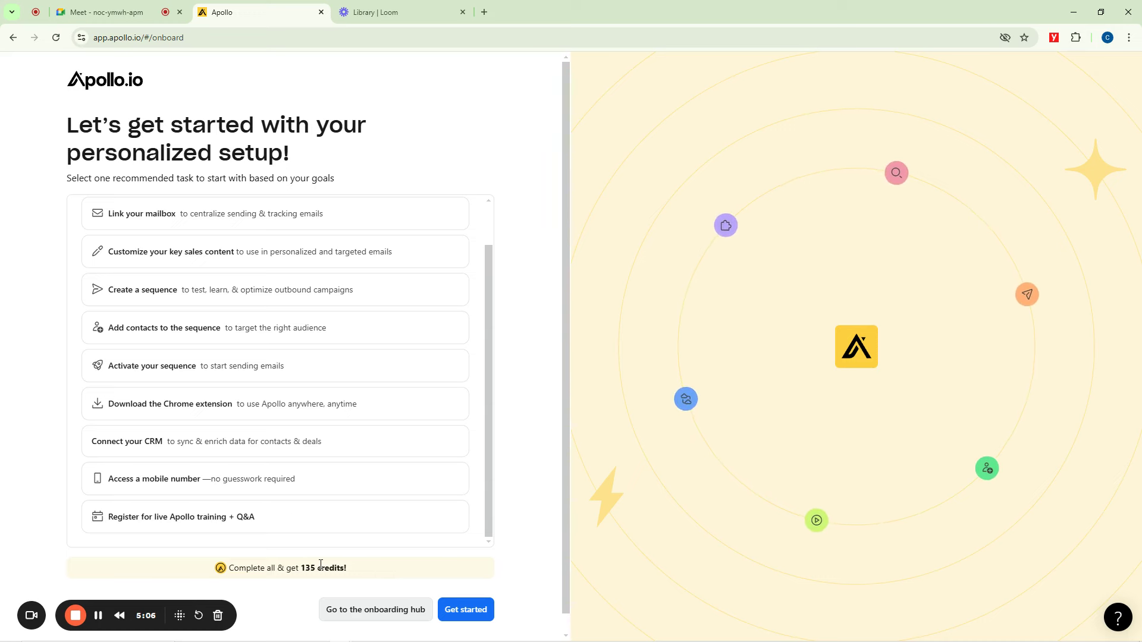
{"action": "scroll", "coordinate": [357, 413], "scroll_direction": "up", "scroll_amount": 2}
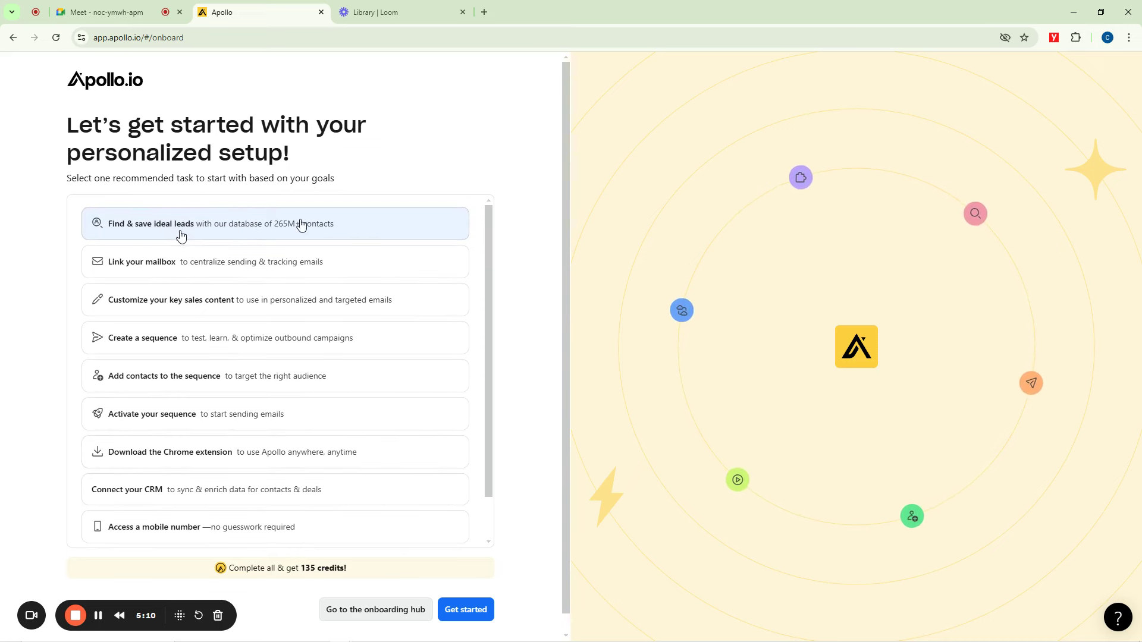
{"action": "left_click", "coordinate": [285, 267]}
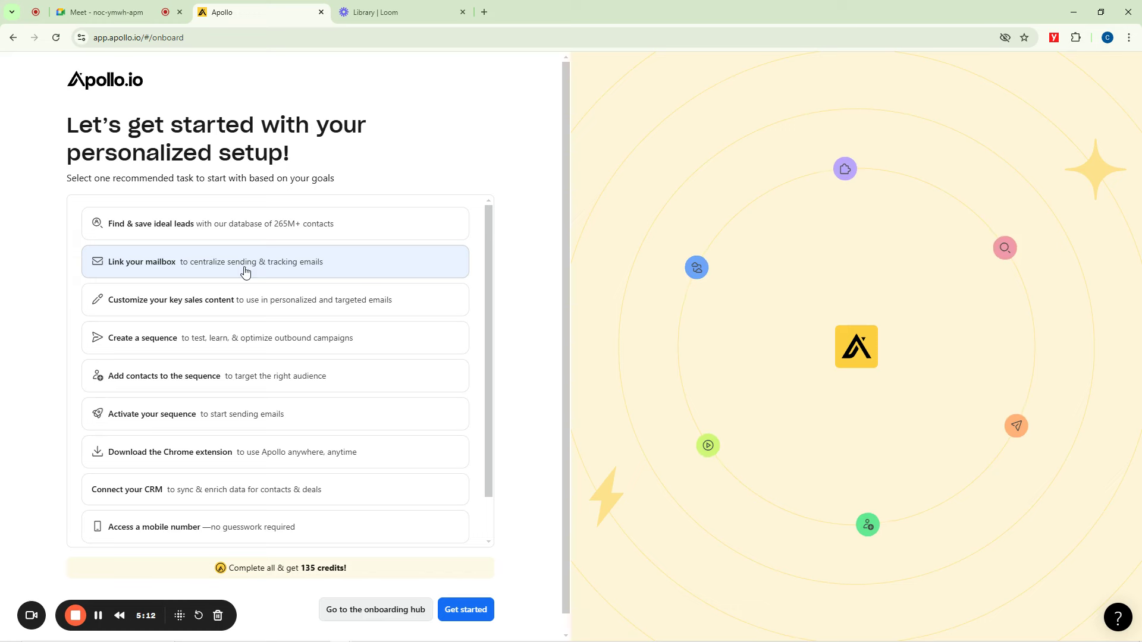
{"action": "left_click", "coordinate": [294, 307]}
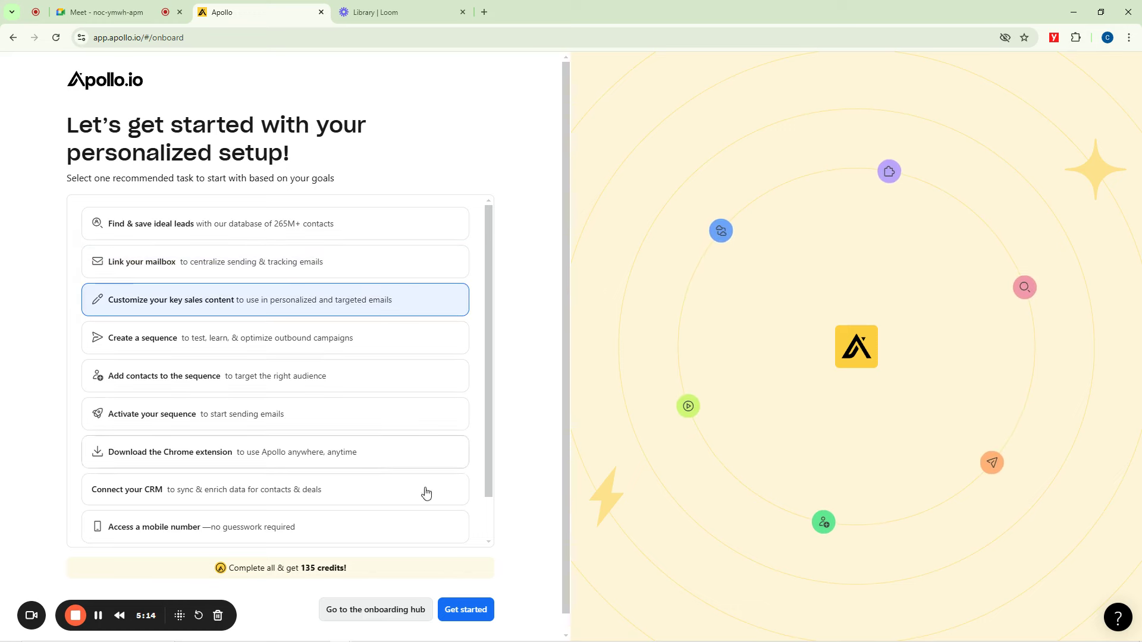
{"action": "left_click", "coordinate": [466, 611]}
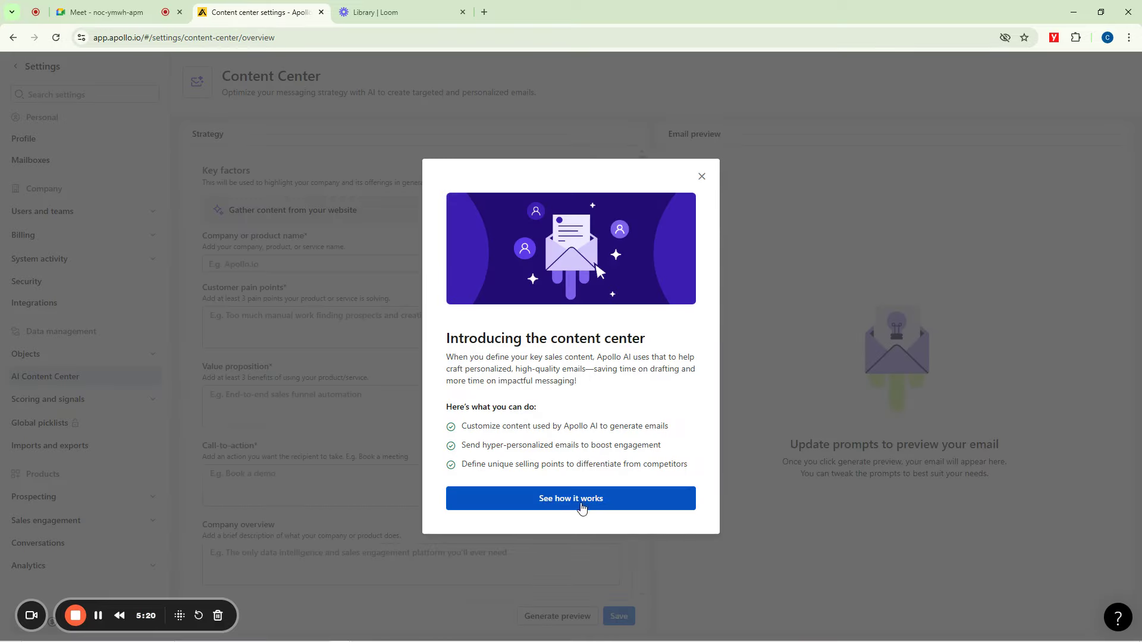
Close the 'Introducing the content center' welcome and go back to the Onboarding hub
{"action": "left_click", "coordinate": [702, 176]}
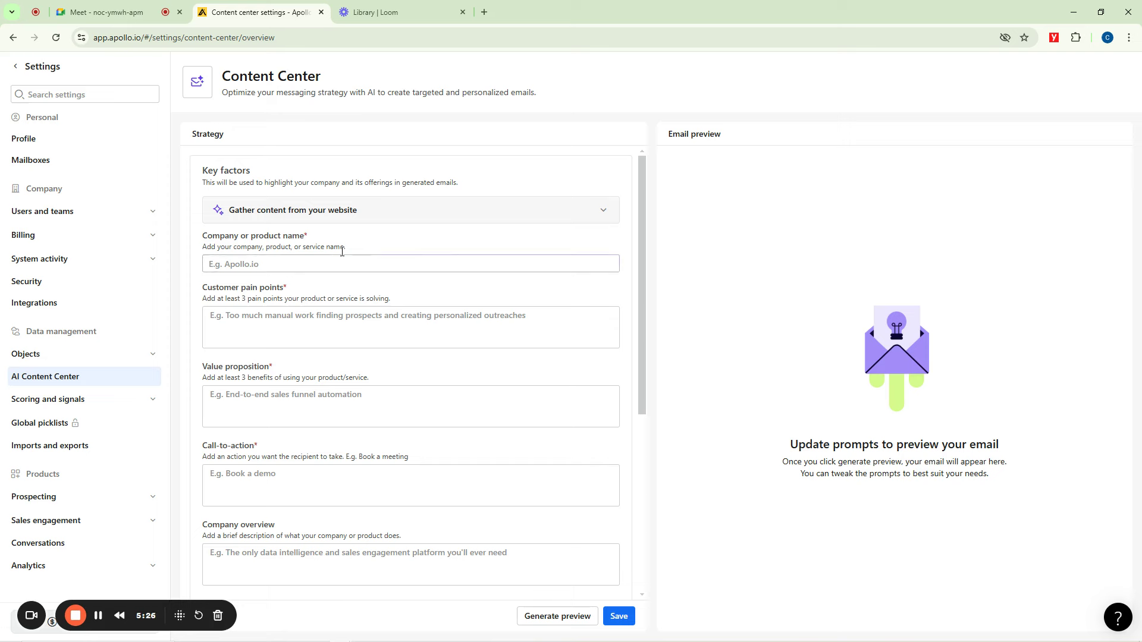
{"action": "left_click", "coordinate": [16, 67]}
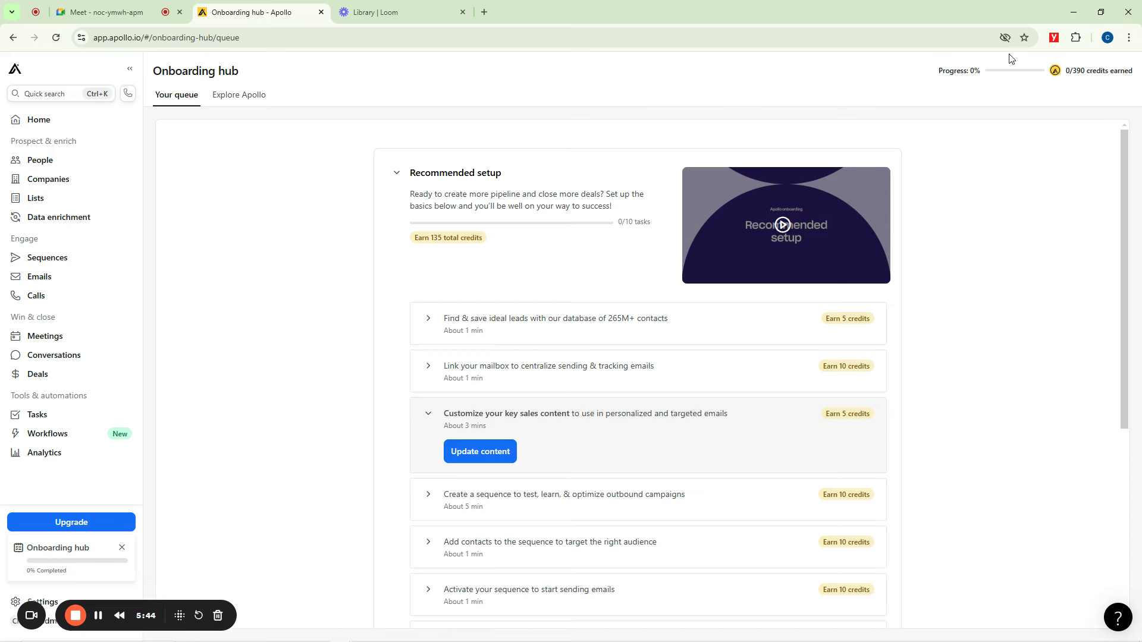
Check the 0/10 progress and credits figures, then expand the 'Link your mailbox' task
{"action": "left_click_drag", "start_coordinate": [938, 75], "coordinate": [991, 76]}
{"action": "left_click_drag", "start_coordinate": [1066, 75], "coordinate": [1138, 78]}
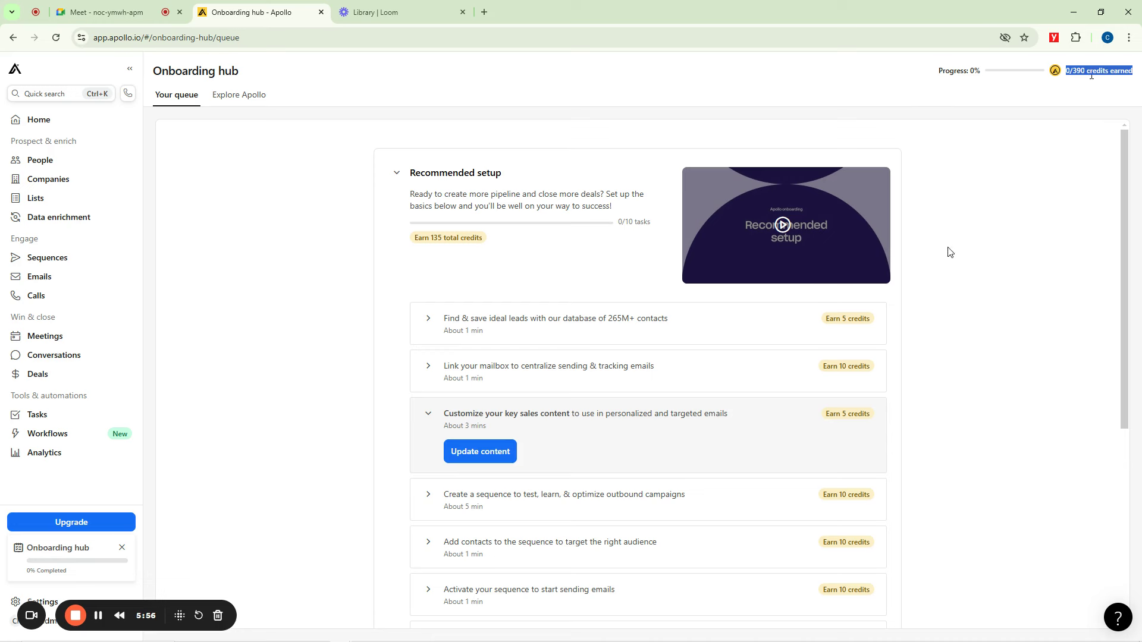
{"action": "scroll", "coordinate": [1058, 364], "scroll_direction": "down", "scroll_amount": 5}
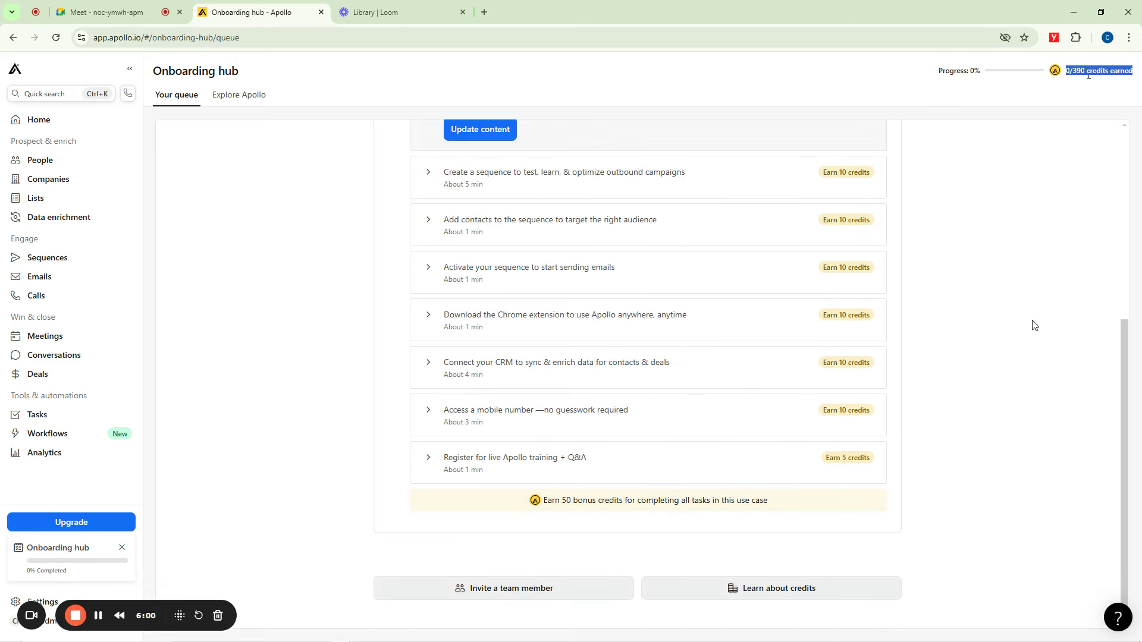
{"action": "scroll", "coordinate": [1024, 318], "scroll_direction": "up", "scroll_amount": 5}
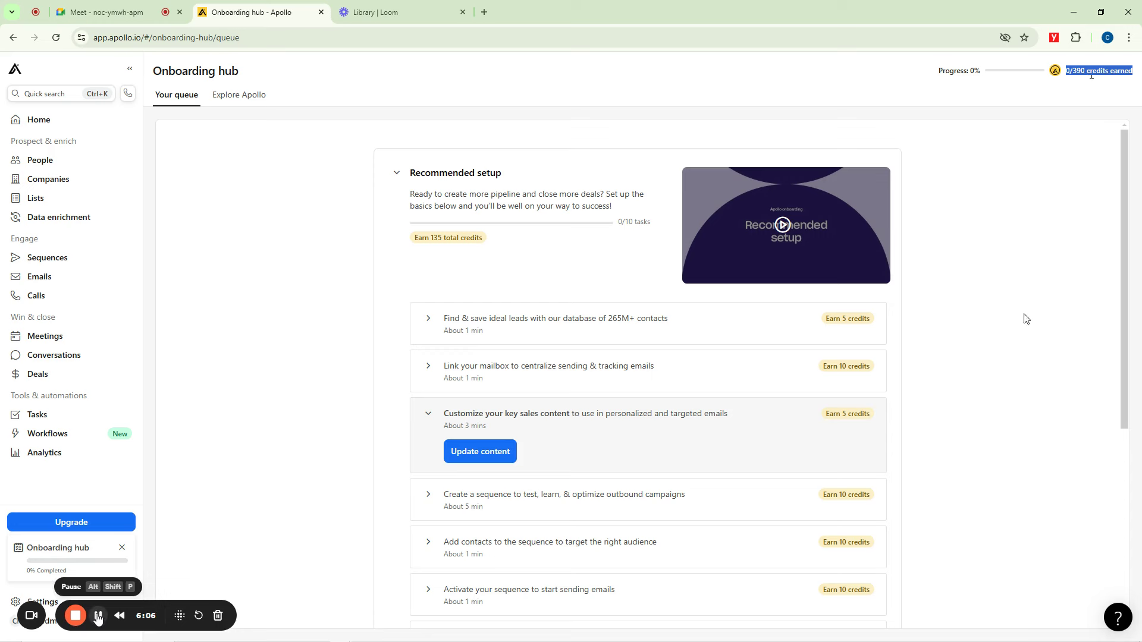
{"action": "left_click", "coordinate": [470, 370]}
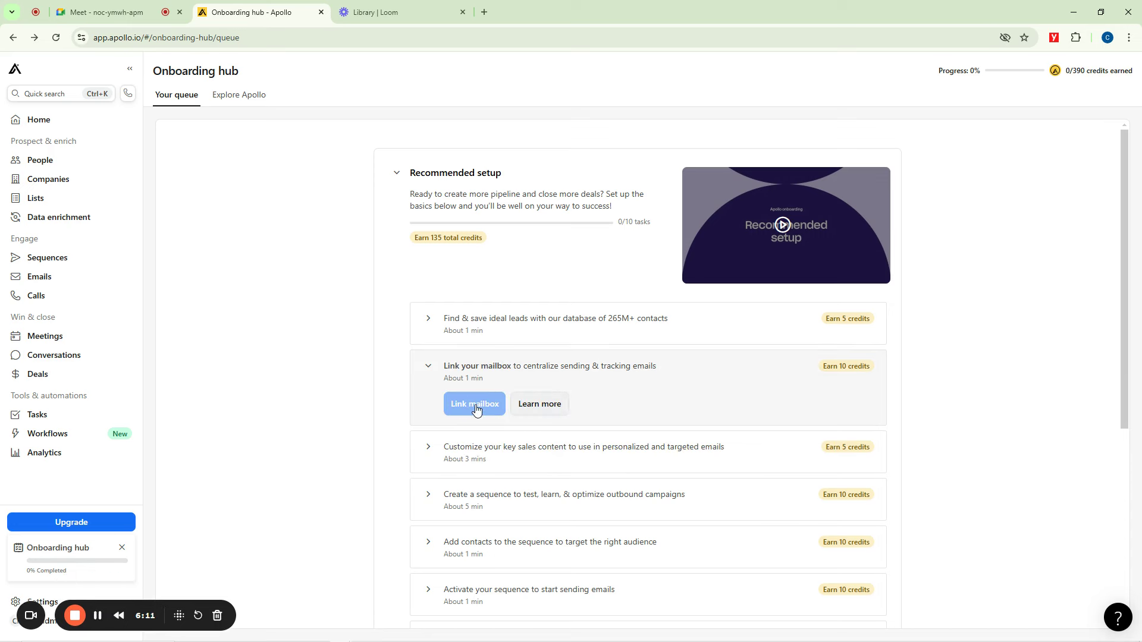
Start the guided mailbox setup and submit it with Google as the provider
{"action": "left_click", "coordinate": [476, 406]}
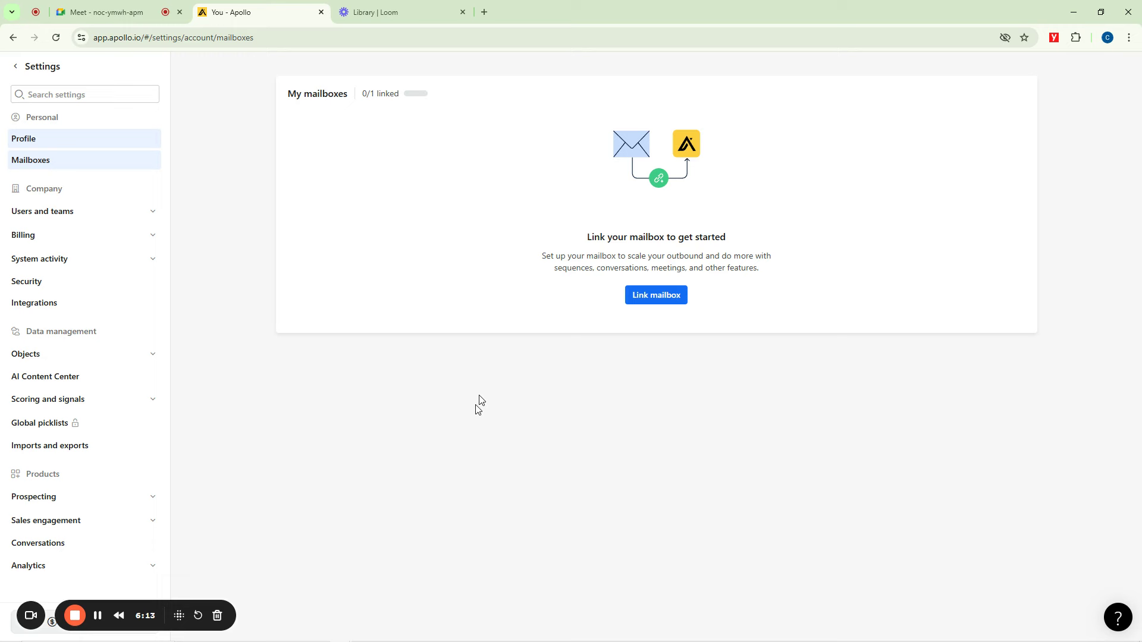
{"action": "left_click", "coordinate": [652, 301]}
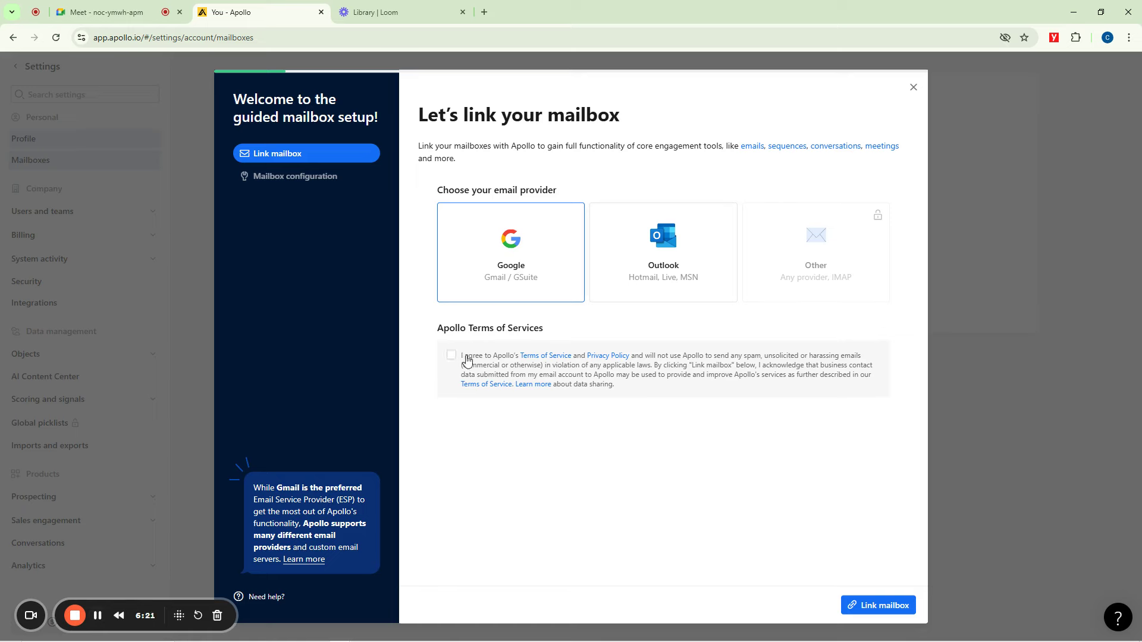
{"action": "left_click", "coordinate": [895, 606]}
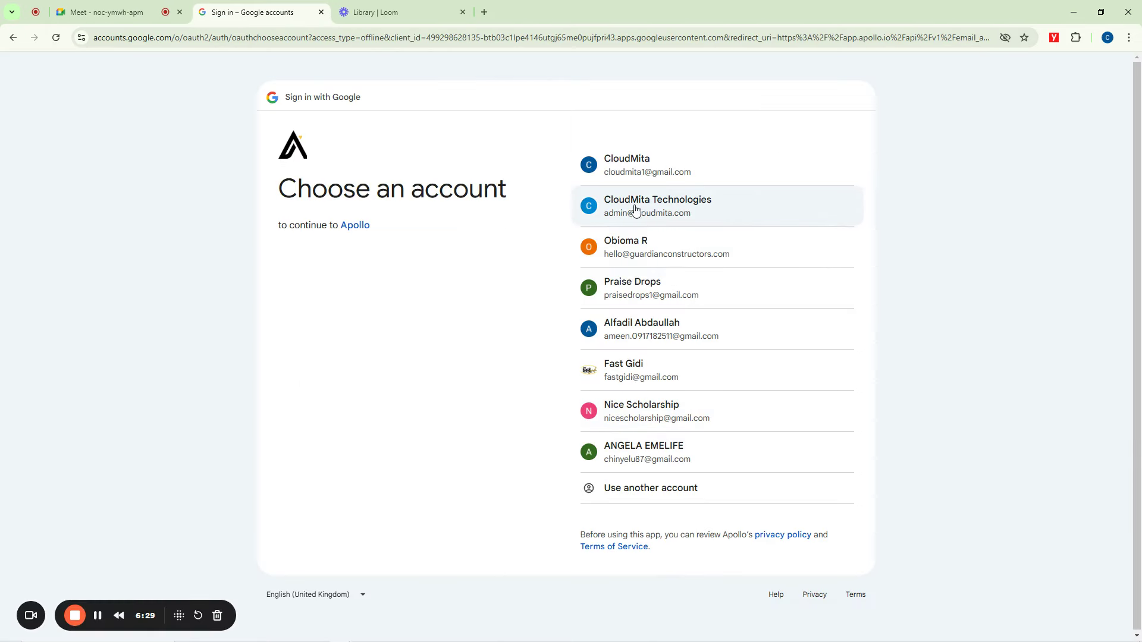
Choose the Google account, sign in, and grant Apollo every requested permission
{"action": "left_click", "coordinate": [630, 165]}
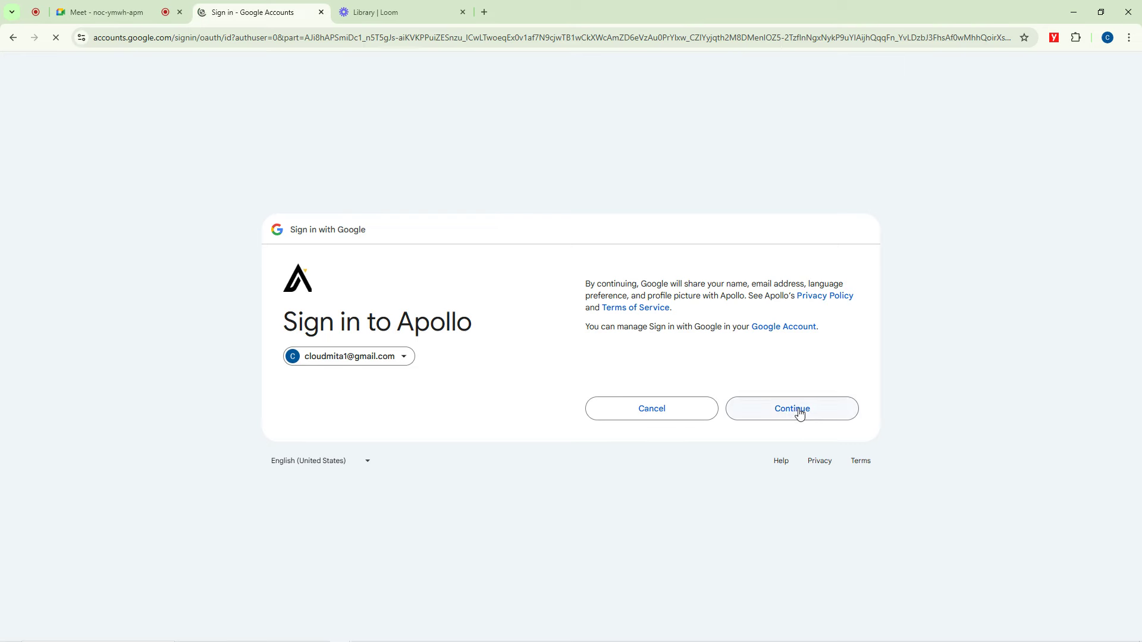
{"action": "left_click", "coordinate": [799, 411]}
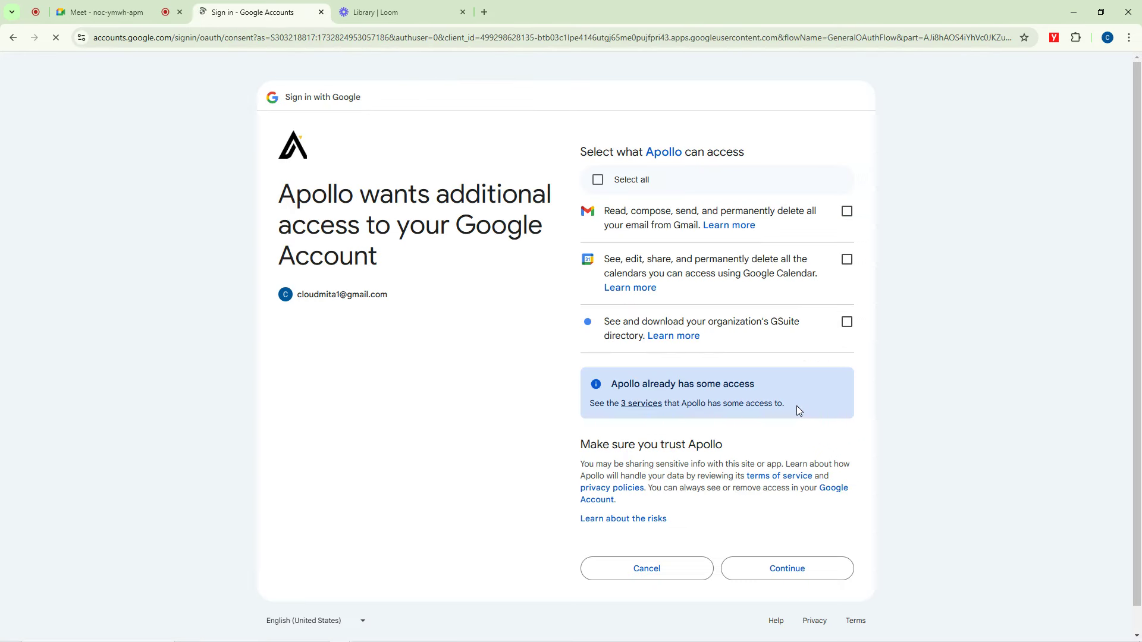
{"action": "left_click", "coordinate": [602, 181]}
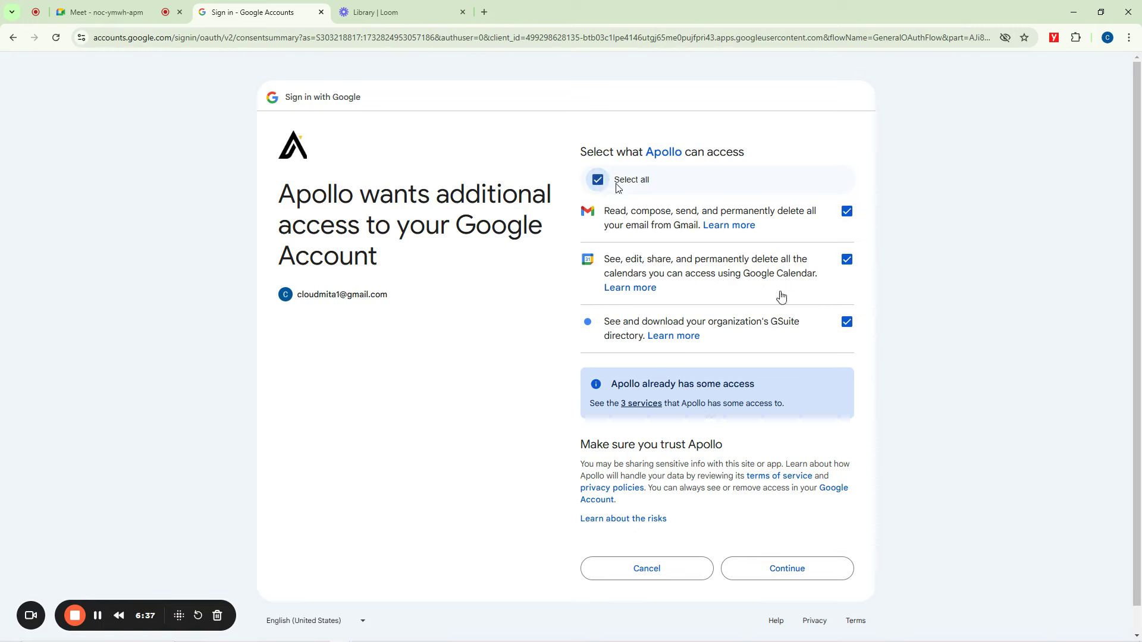
{"action": "scroll", "coordinate": [684, 368], "scroll_direction": "down", "scroll_amount": 1}
{"action": "left_click", "coordinate": [761, 540]}
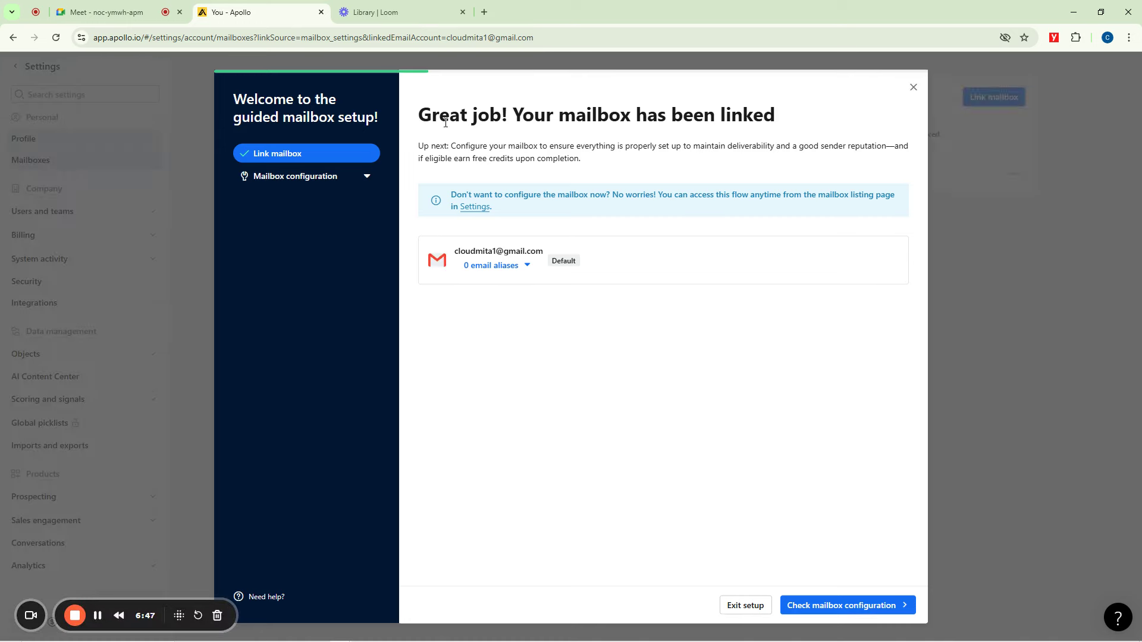
Close the mailbox-linked confirmation and go back to the Onboarding hub, now at 1/10 tasks
{"action": "left_click_drag", "start_coordinate": [428, 115], "coordinate": [835, 125]}
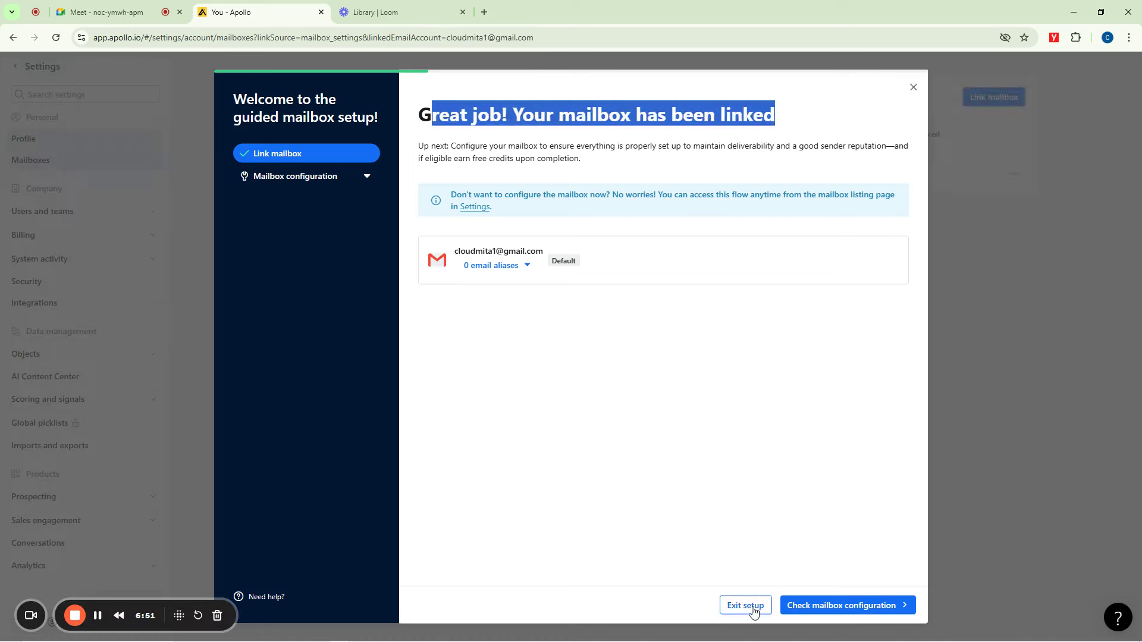
{"action": "left_click", "coordinate": [913, 87]}
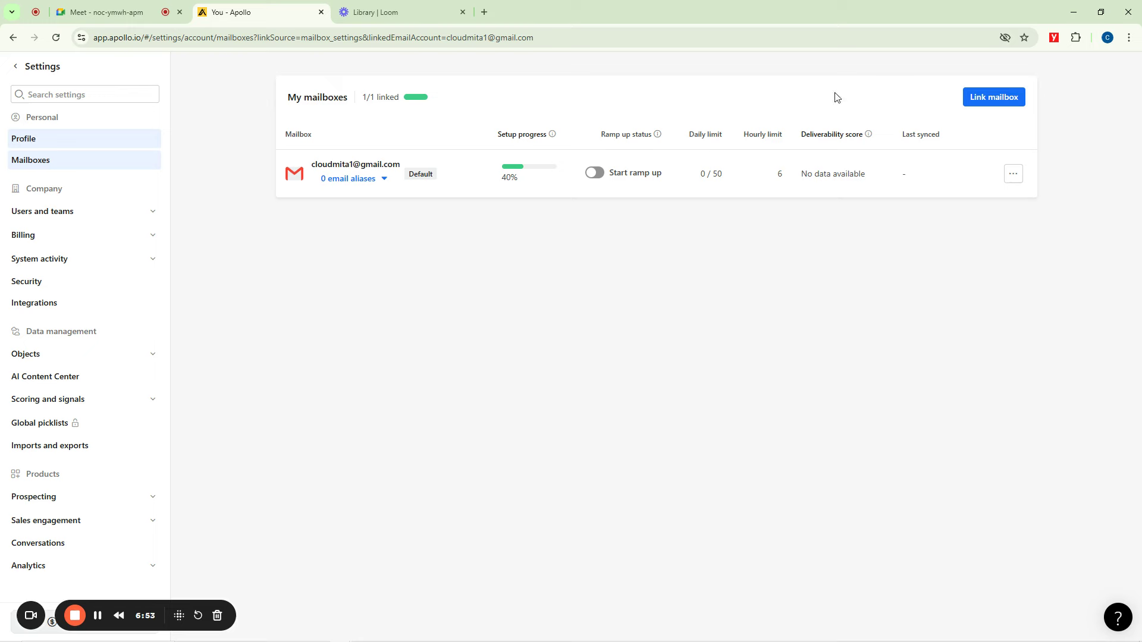
{"action": "left_click", "coordinate": [13, 38]}
{"action": "left_click", "coordinate": [13, 38]}
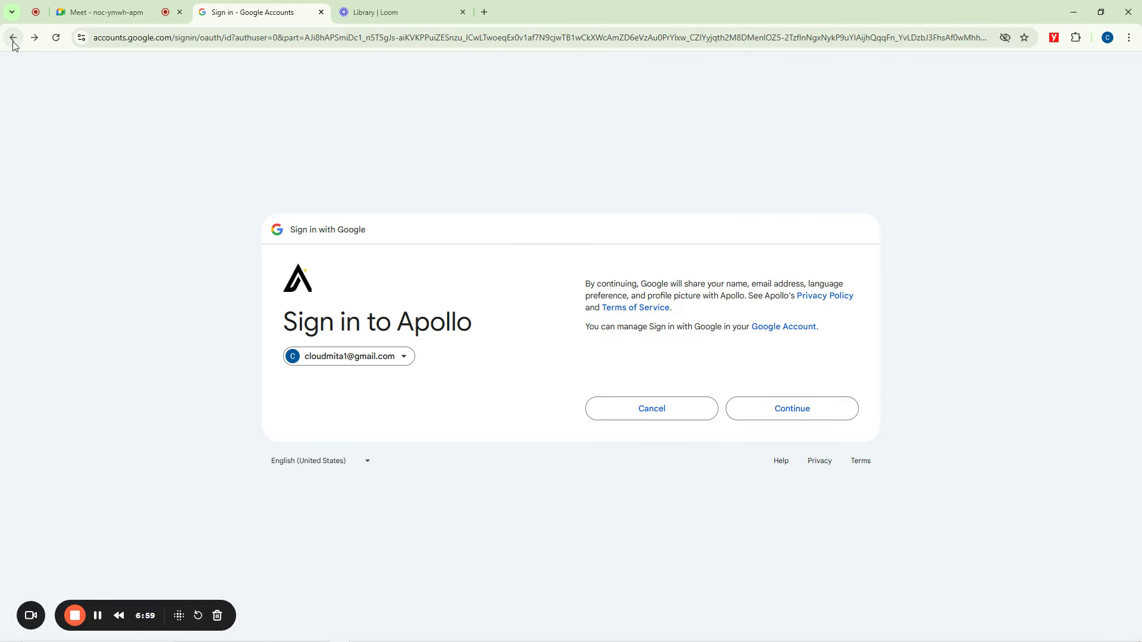
{"action": "left_click", "coordinate": [13, 38]}
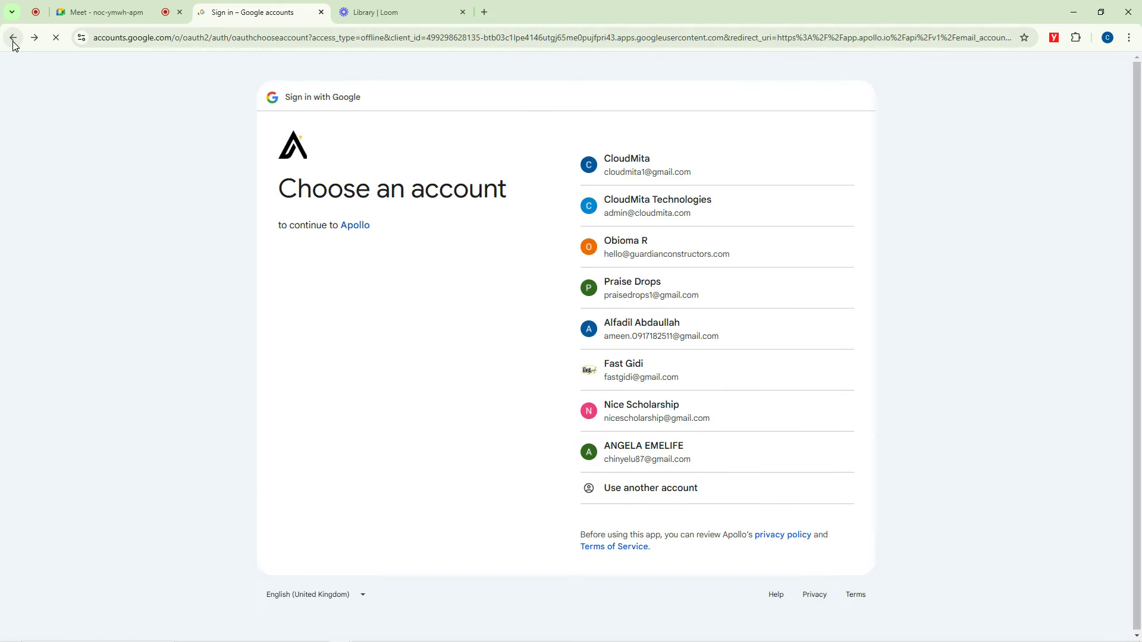
{"action": "left_click", "coordinate": [13, 38]}
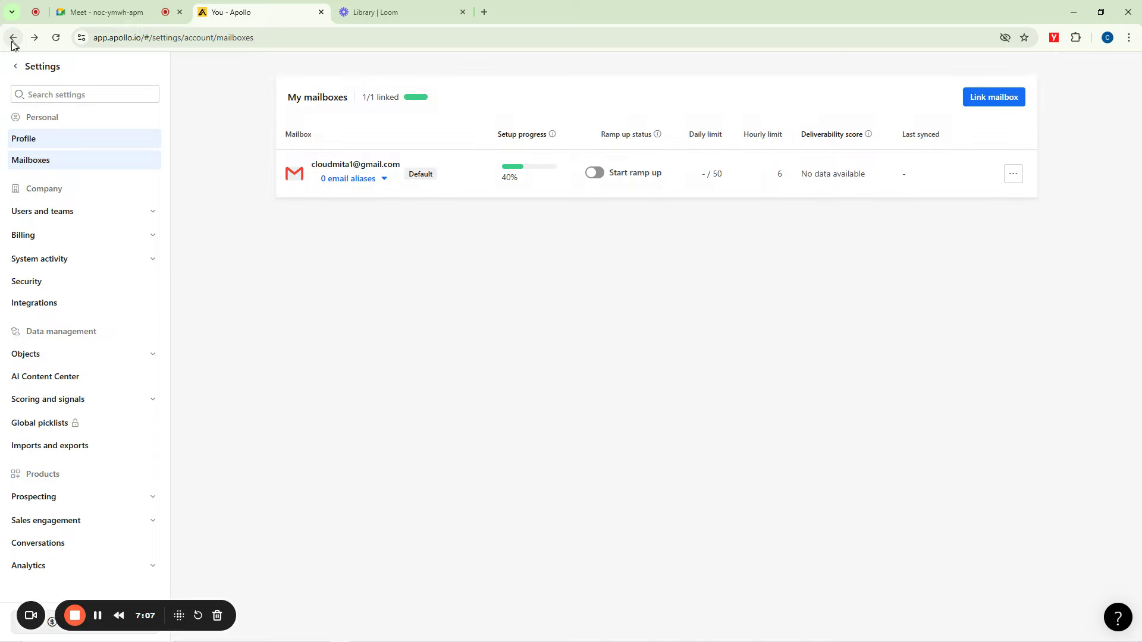
{"action": "left_click", "coordinate": [12, 39]}
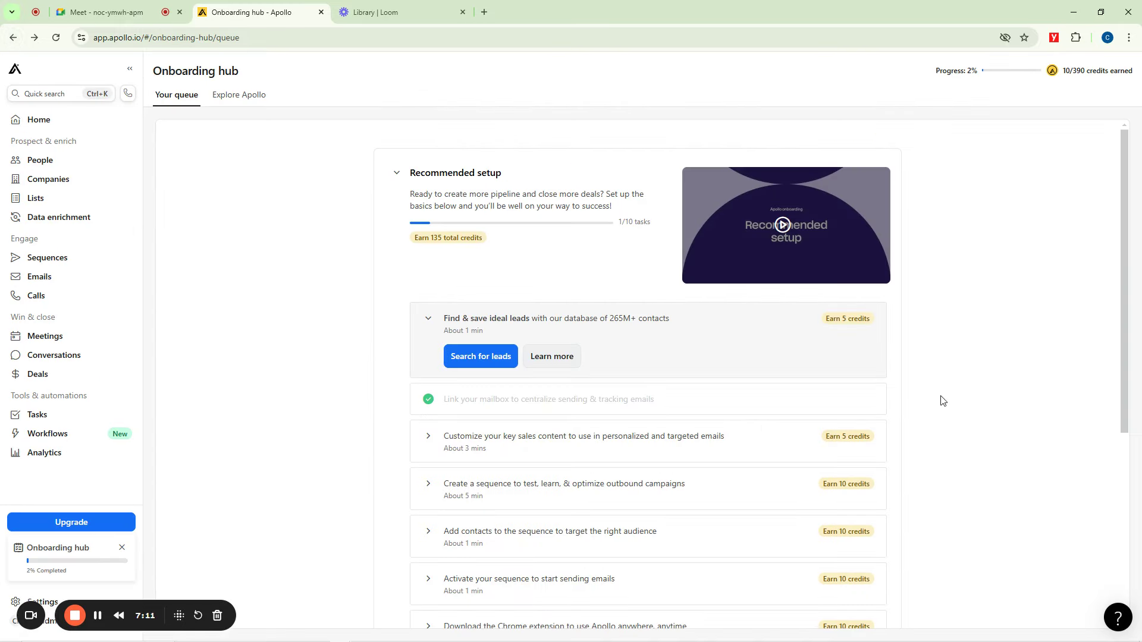
{"action": "scroll", "coordinate": [942, 400], "scroll_direction": "down", "scroll_amount": 3}
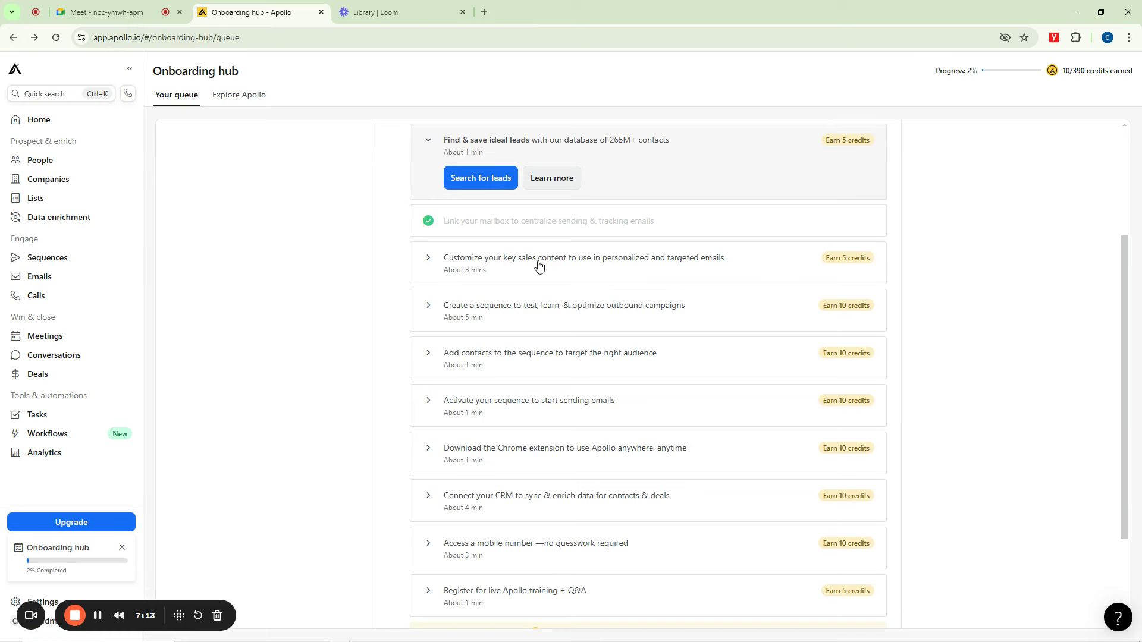
Open the sales content settings and enter Otanwa Plc as the company name
{"action": "left_click", "coordinate": [609, 263]}
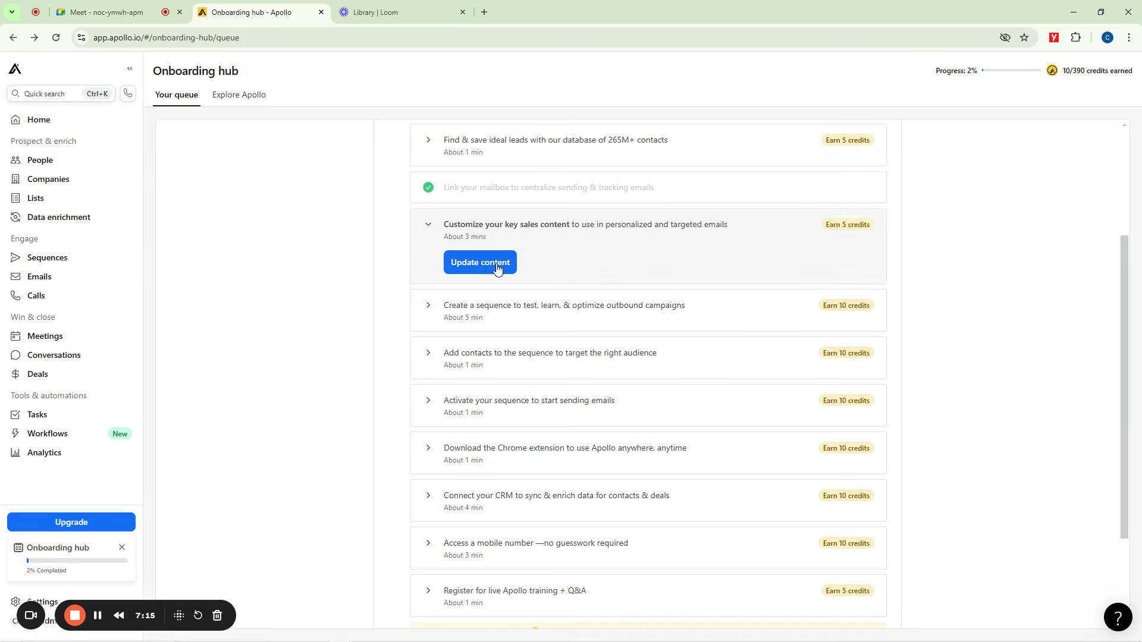
{"action": "left_click", "coordinate": [479, 266]}
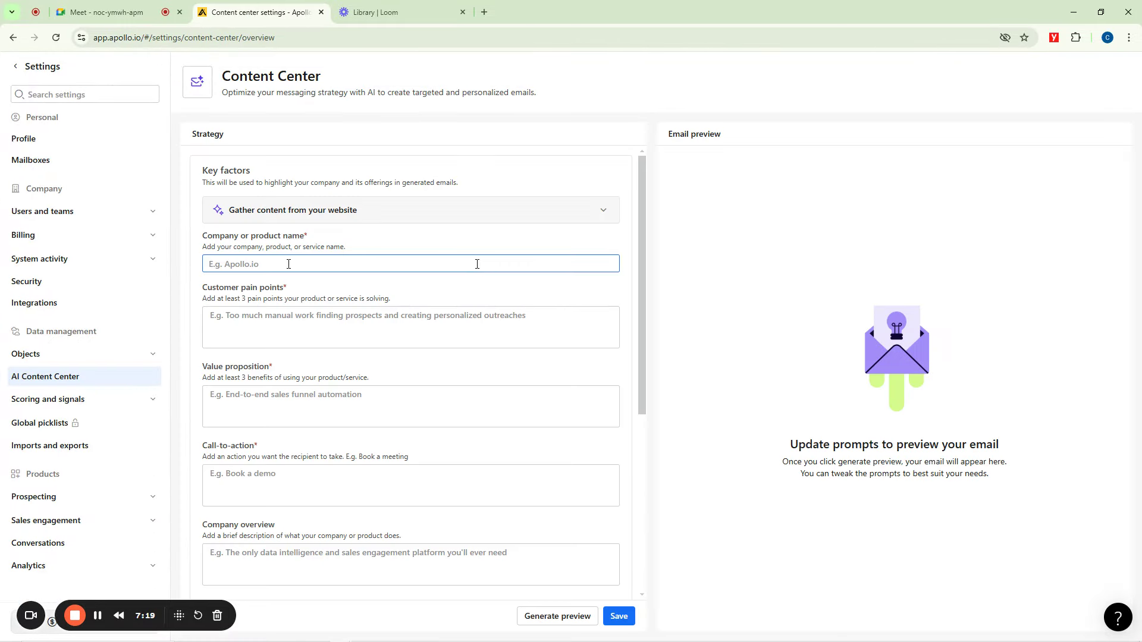
{"action": "scroll", "coordinate": [381, 434], "scroll_direction": "down", "scroll_amount": 5}
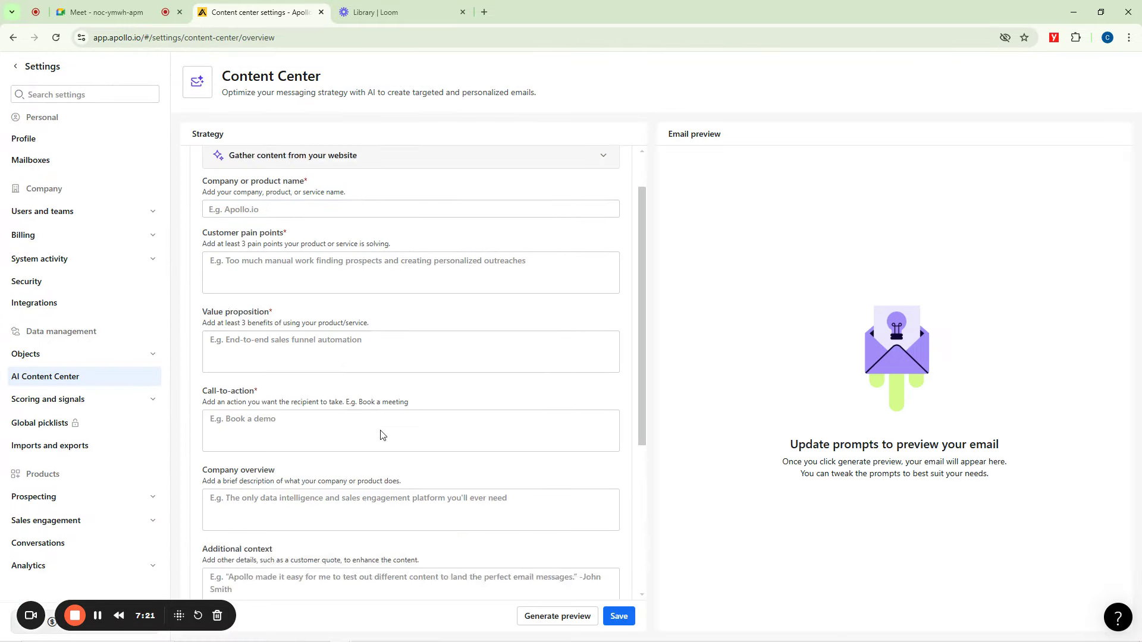
{"action": "scroll", "coordinate": [381, 428], "scroll_direction": "up", "scroll_amount": 5}
{"action": "left_click", "coordinate": [351, 415]}
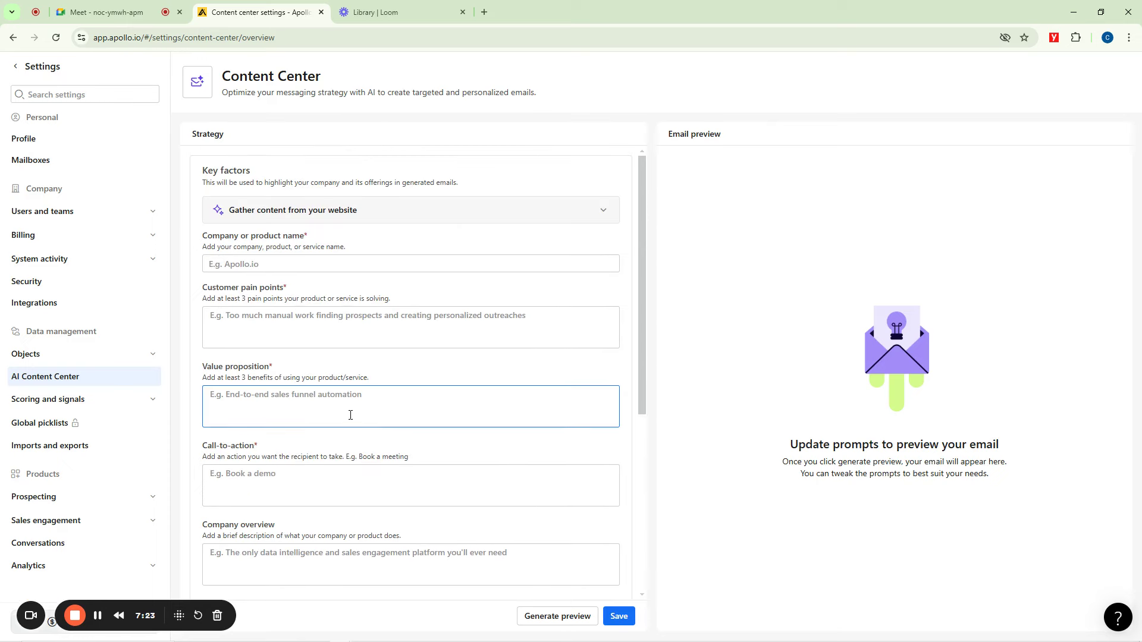
{"action": "left_click", "coordinate": [242, 262]}
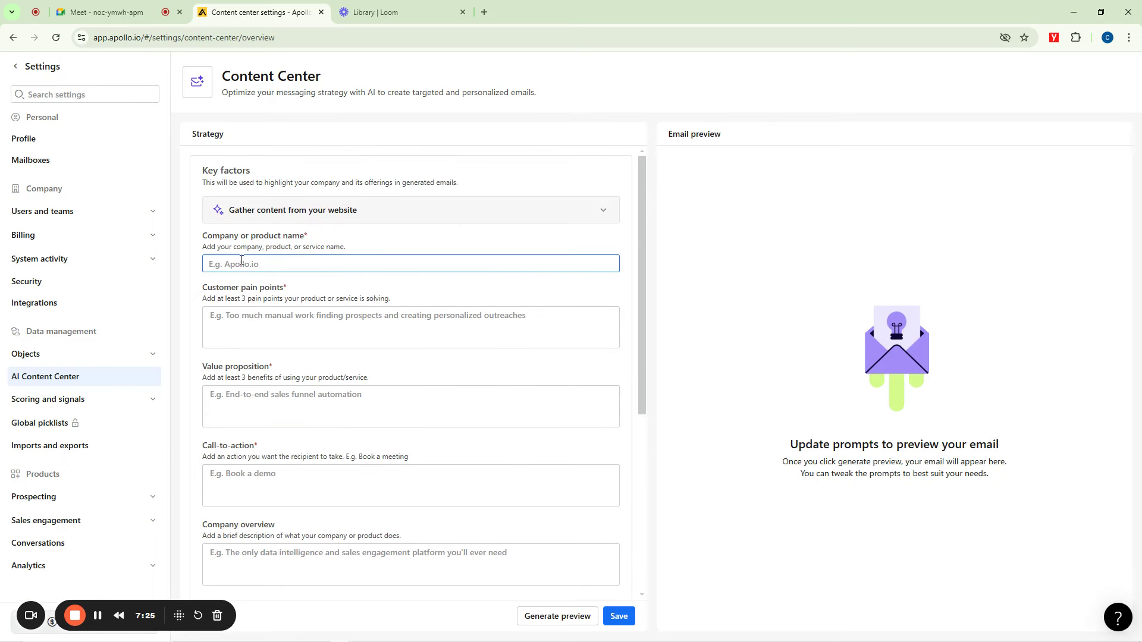
{"action": "left_click", "coordinate": [250, 262]}
{"action": "type", "text": "Otanwa Plc"}
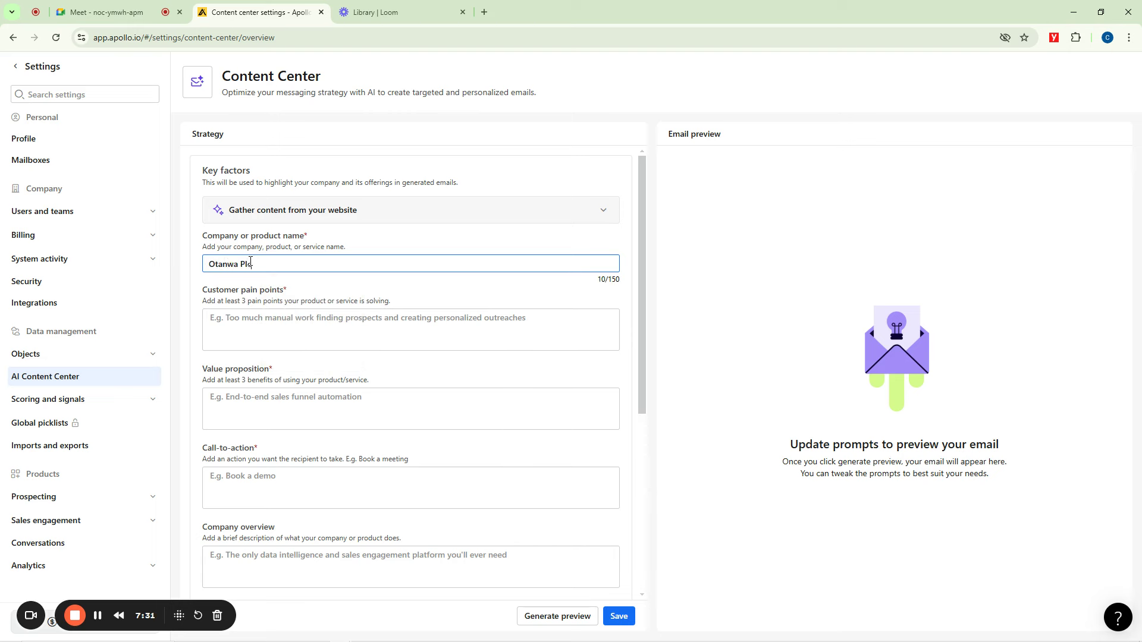
Fill in the pain points, value proposition 'End to end sales funnel' and a 'Click here to' call-to-action
{"action": "left_click", "coordinate": [259, 333]}
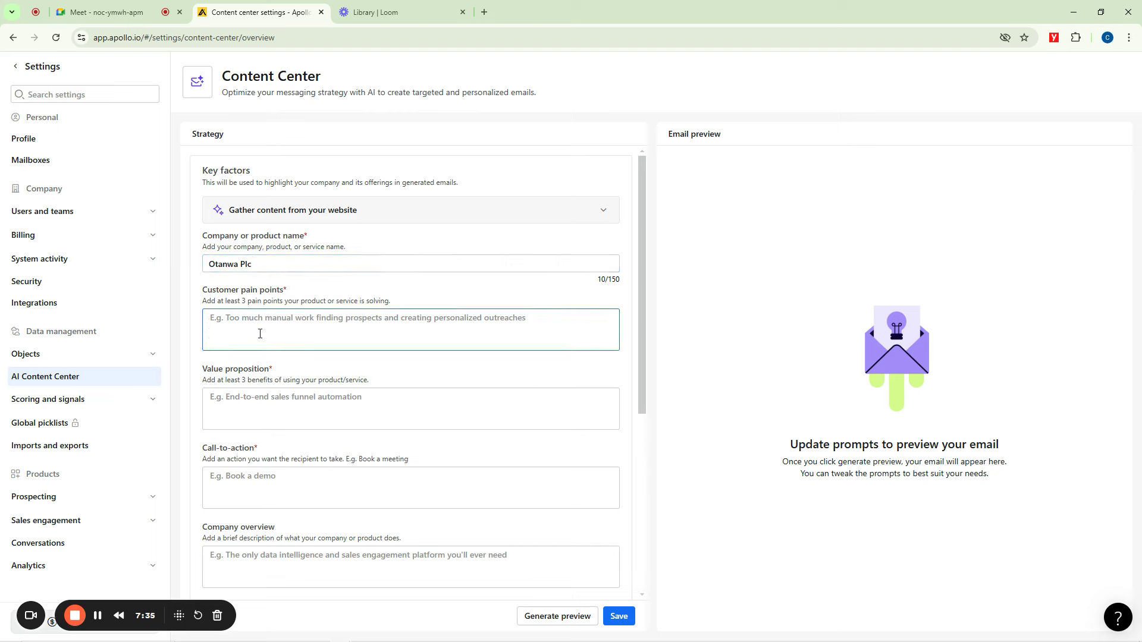
{"action": "type", "text": "Too much Pressure"}
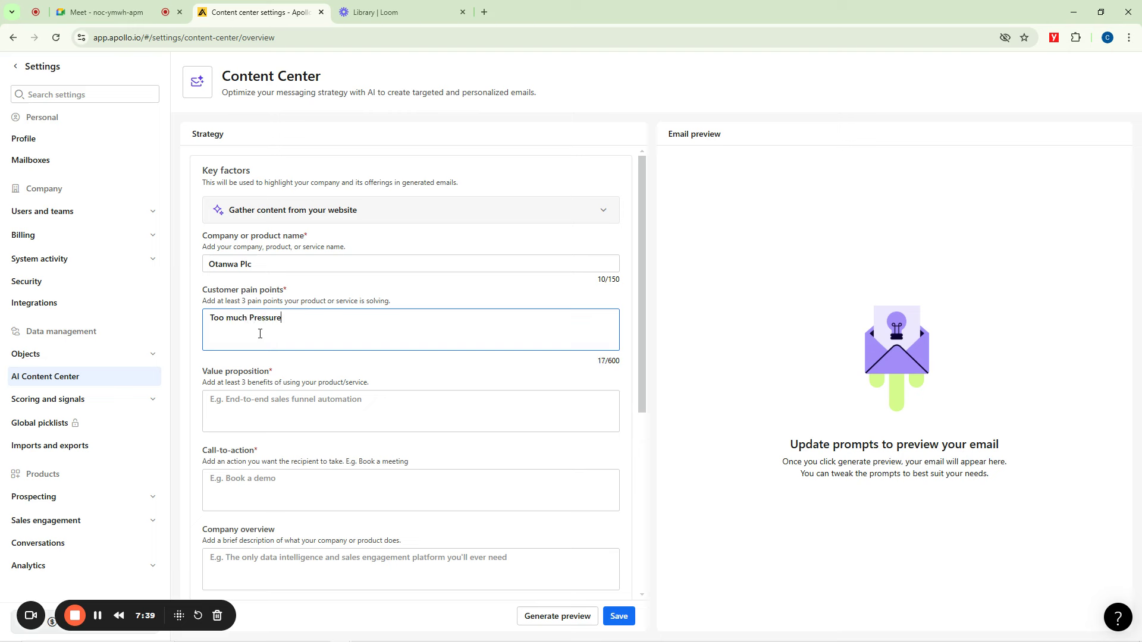
{"action": "type", "text": "with tasks"}
{"action": "left_click", "coordinate": [276, 403]}
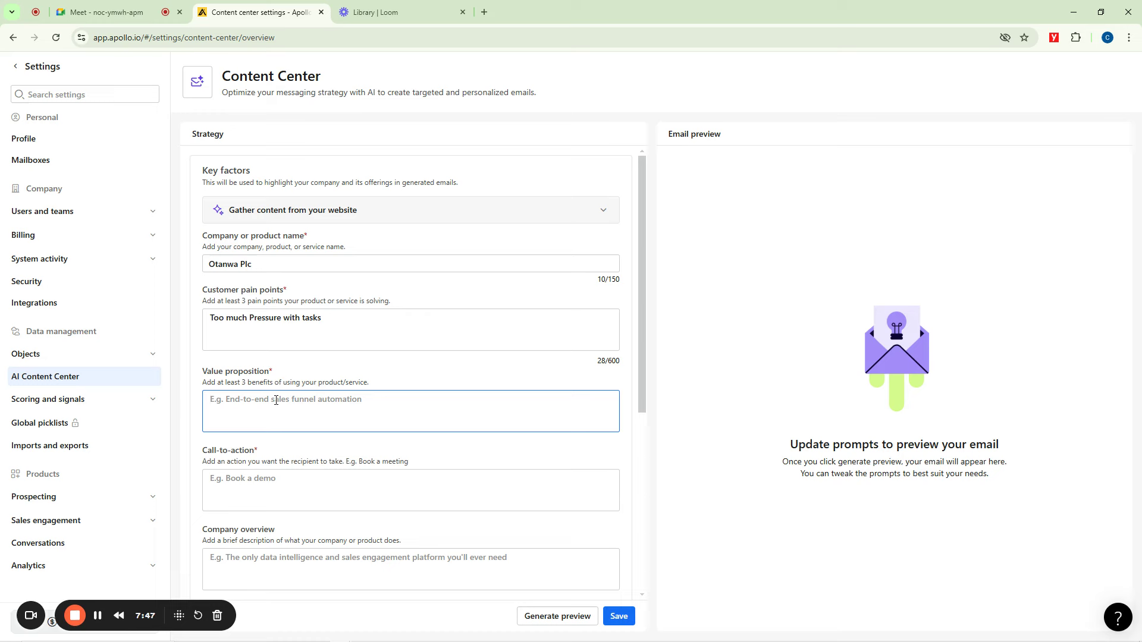
{"action": "type", "text": "E"}
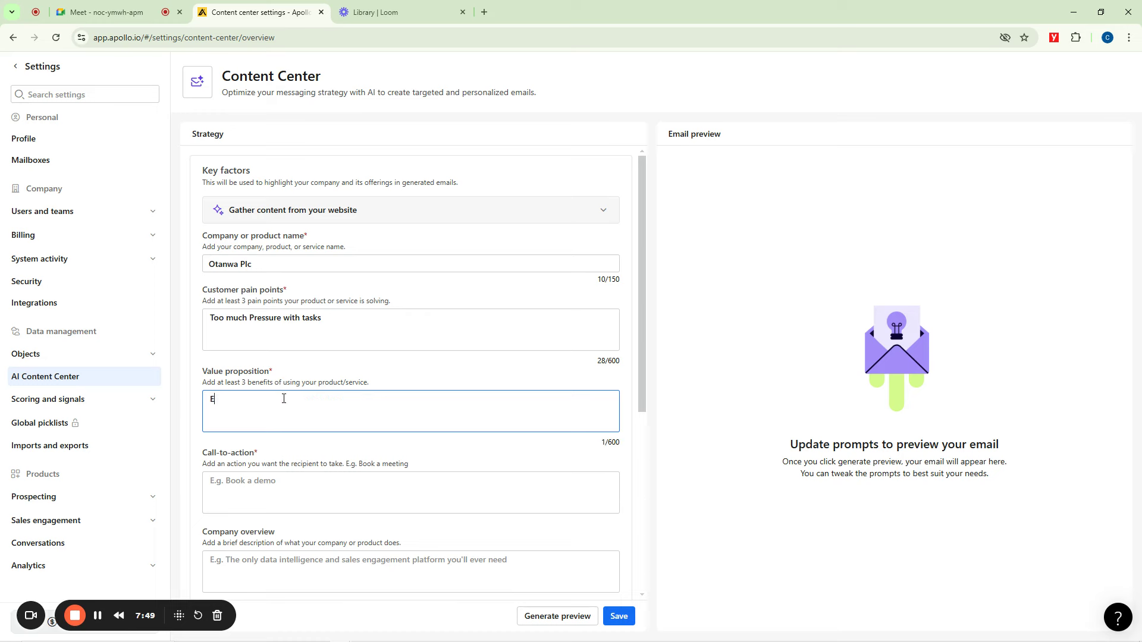
{"action": "type", "text": "nd to end sales funne"}
{"action": "left_click", "coordinate": [290, 485]}
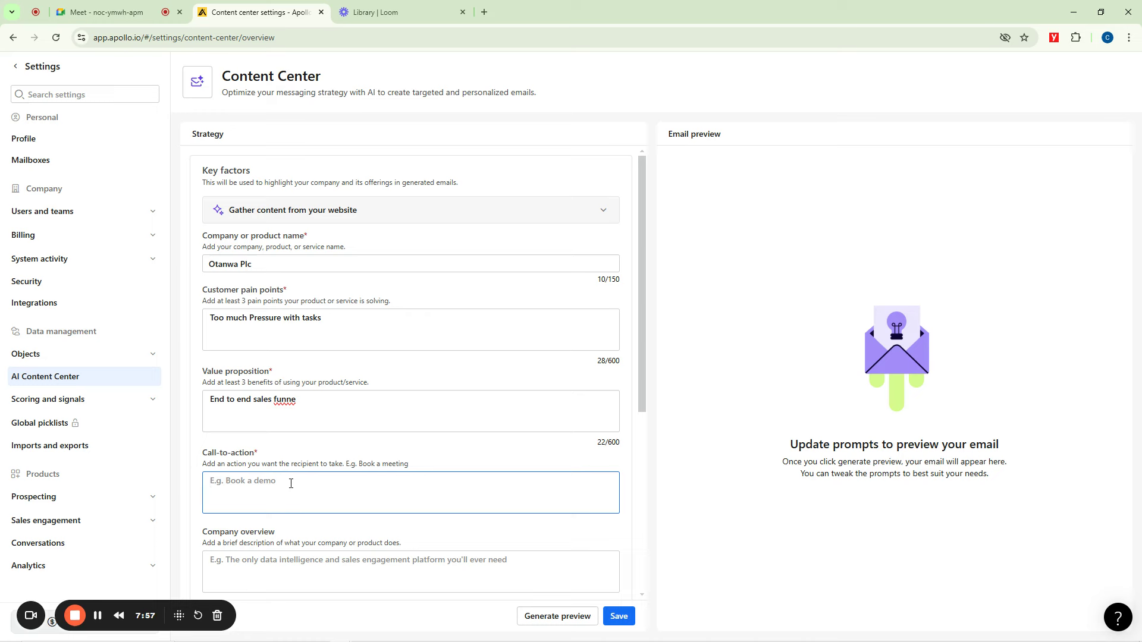
{"action": "type", "text": "Click hereto Secure a spot"}
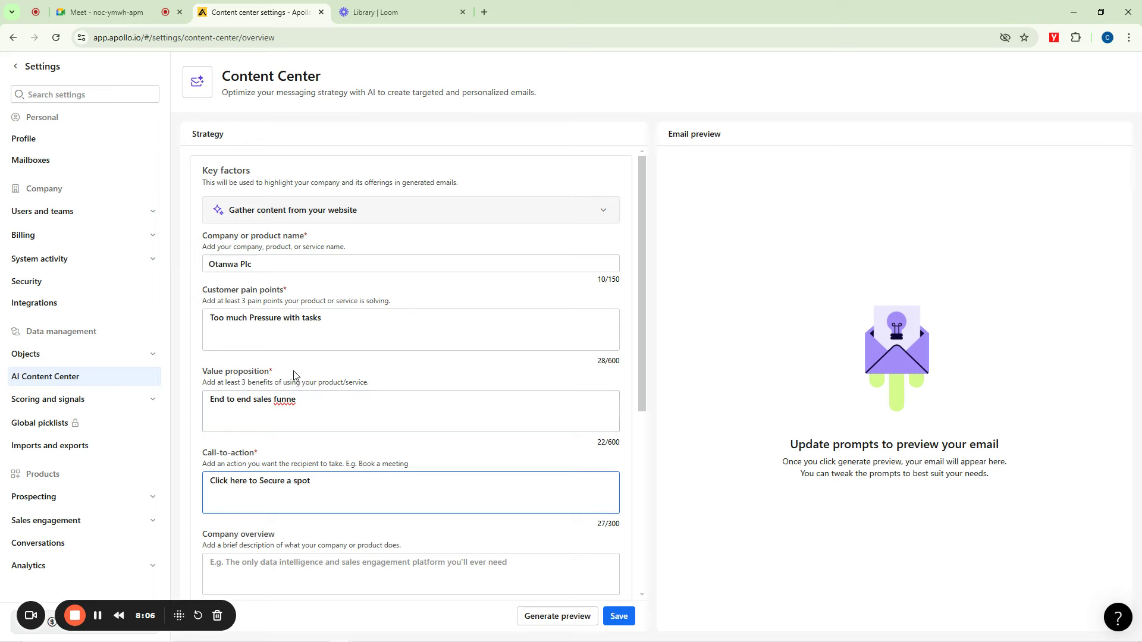
Correct 'funnel' in the value proposition, save the message strategy, and return to the onboarding hub
{"action": "left_click", "coordinate": [297, 399]}
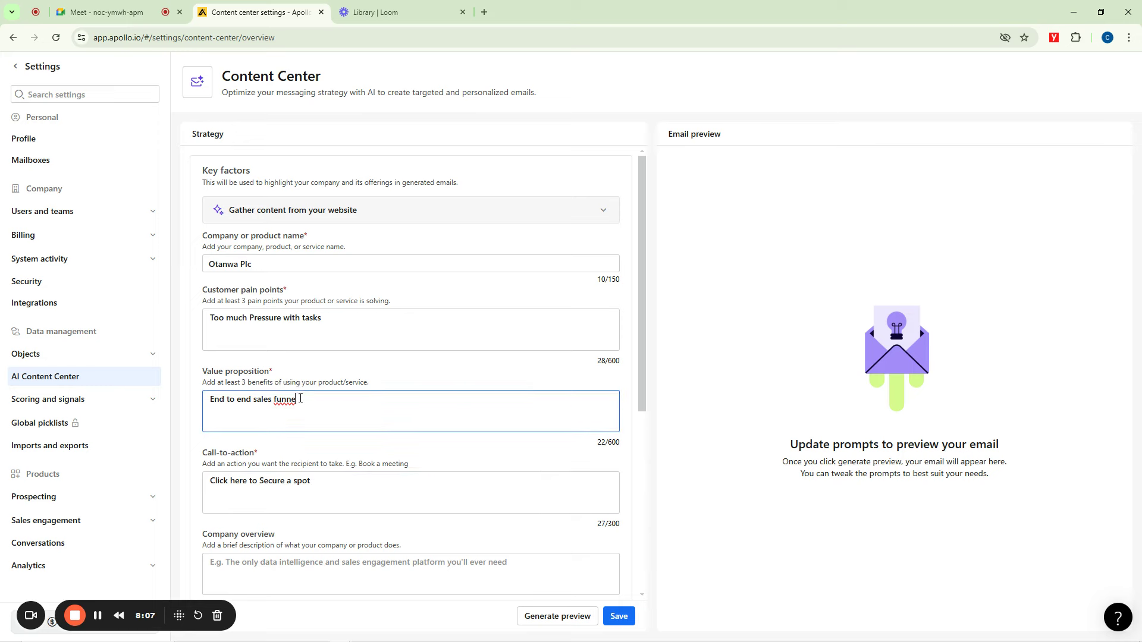
{"action": "type", "text": "l"}
{"action": "scroll", "coordinate": [310, 384], "scroll_direction": "down", "scroll_amount": 3}
{"action": "left_click", "coordinate": [308, 381]}
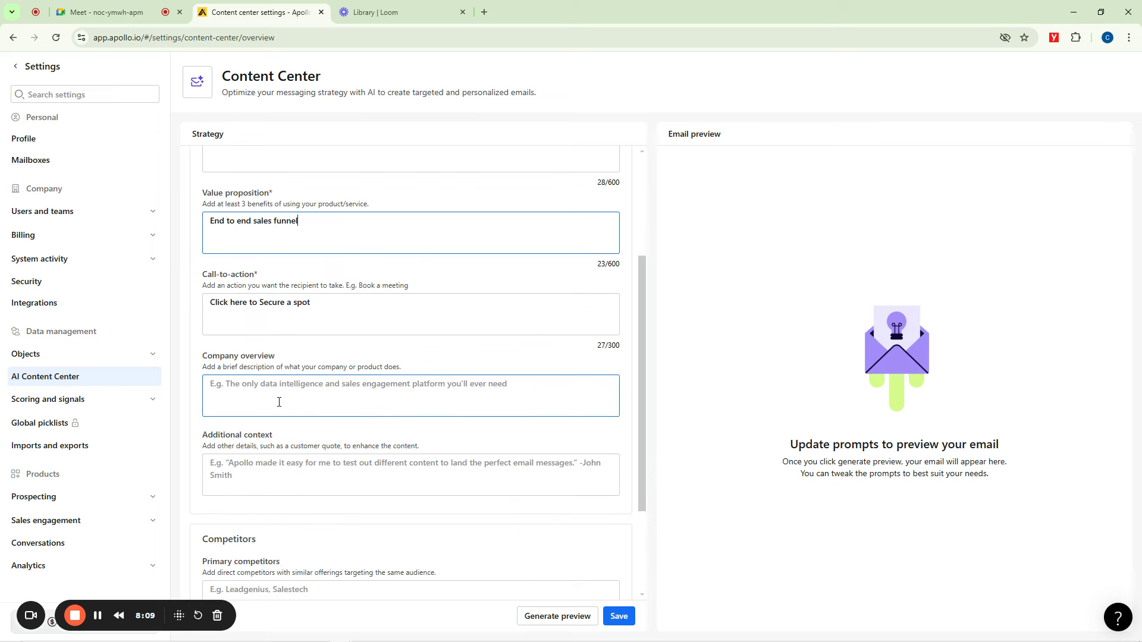
{"action": "scroll", "coordinate": [278, 402], "scroll_direction": "down", "scroll_amount": 3}
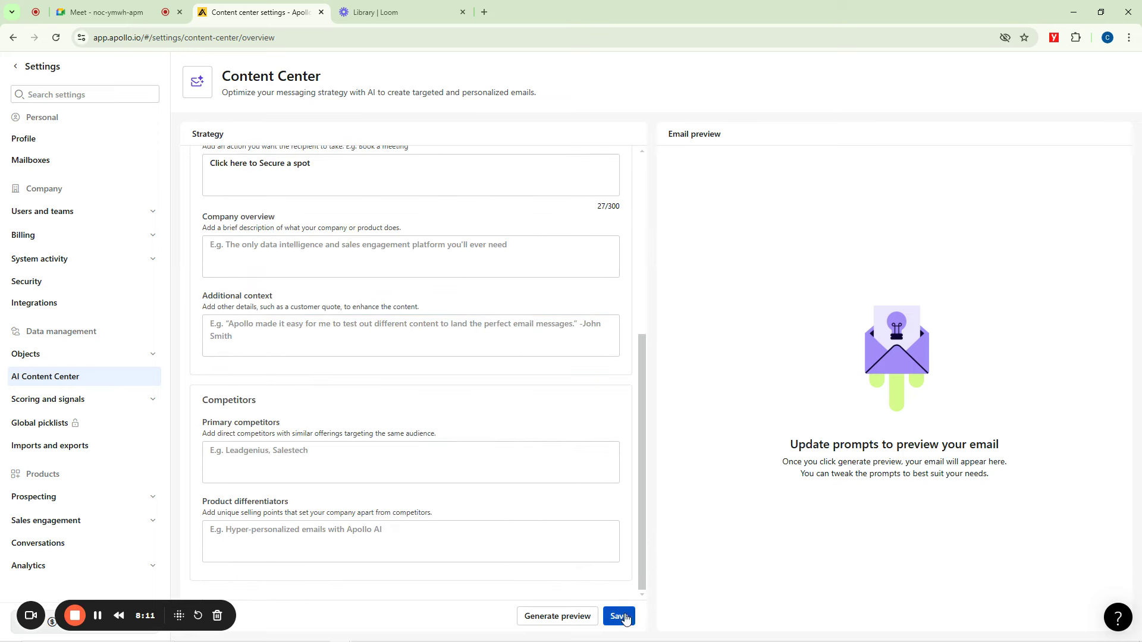
{"action": "left_click", "coordinate": [620, 617]}
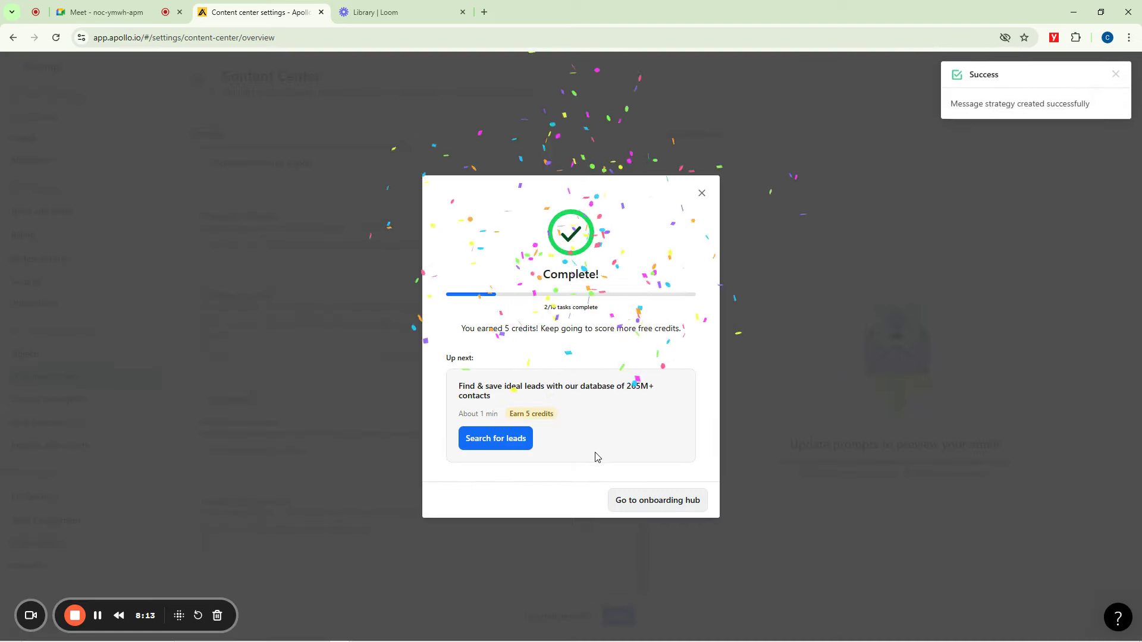
{"action": "left_click", "coordinate": [657, 501]}
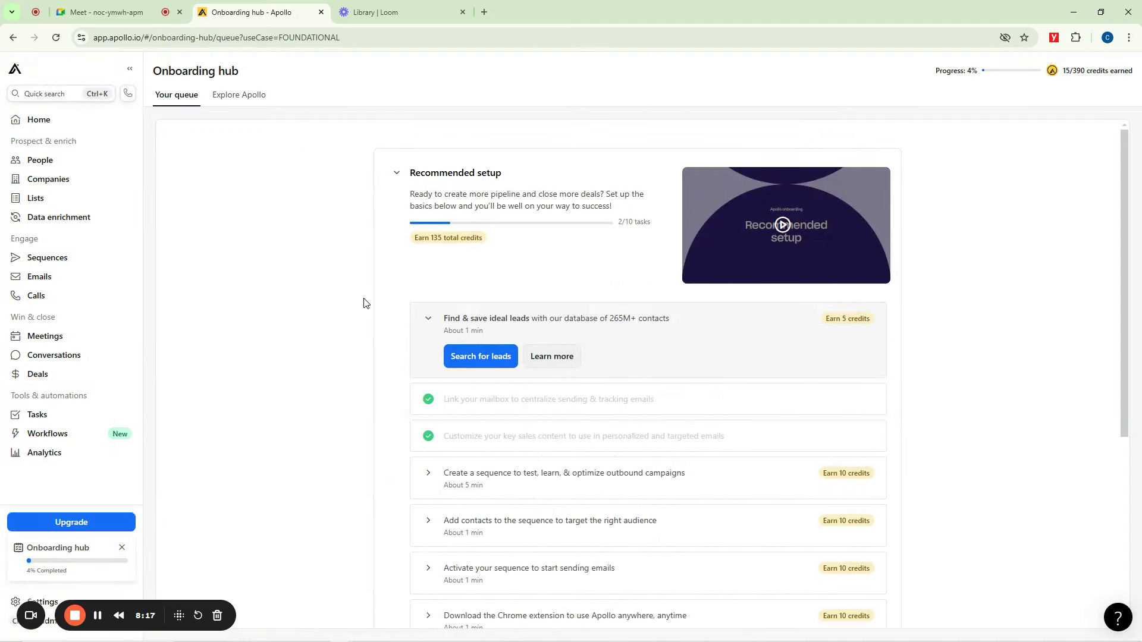
{"action": "left_click", "coordinate": [86, 8]}
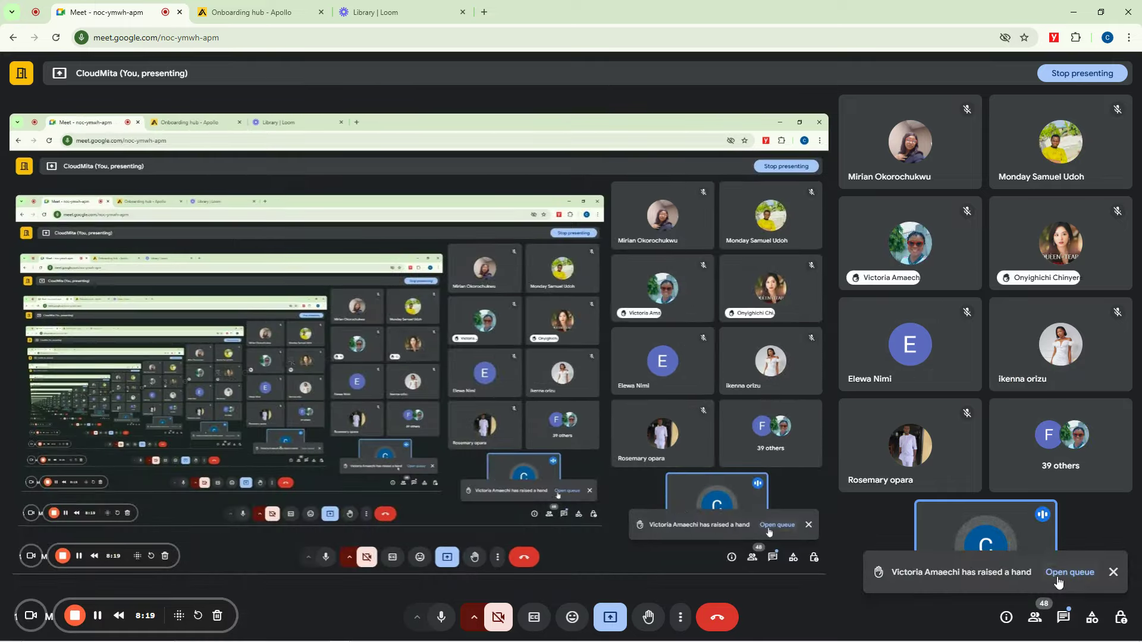
Read back through the earlier Google Meet in-call chat messages, then pause the recording
{"action": "left_click", "coordinate": [1063, 617]}
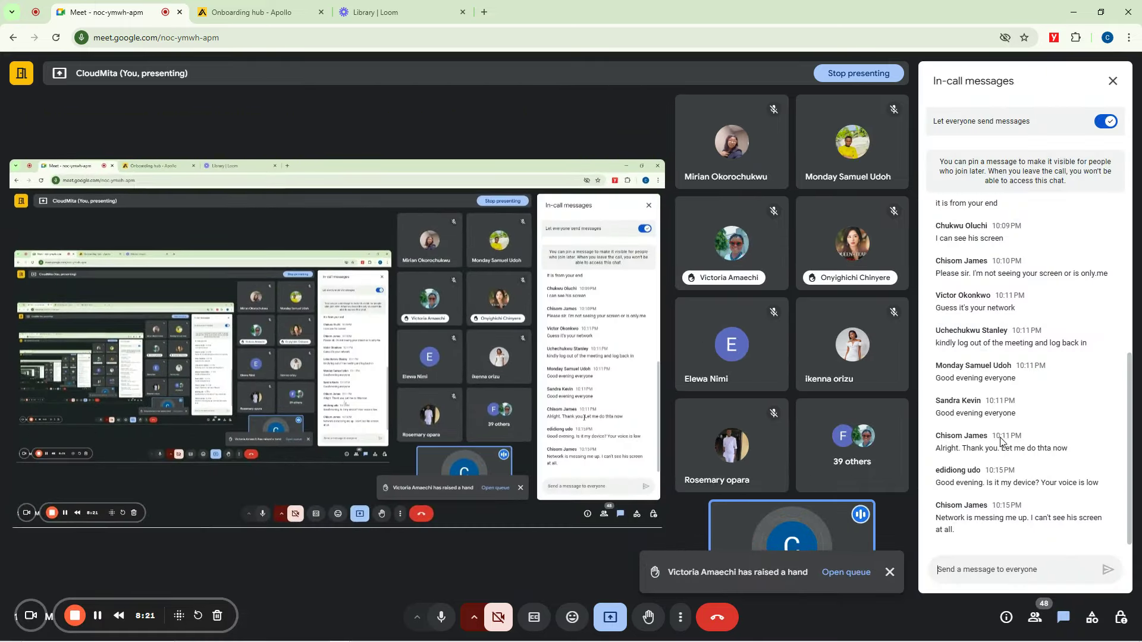
{"action": "scroll", "coordinate": [1006, 364], "scroll_direction": "up", "scroll_amount": 5}
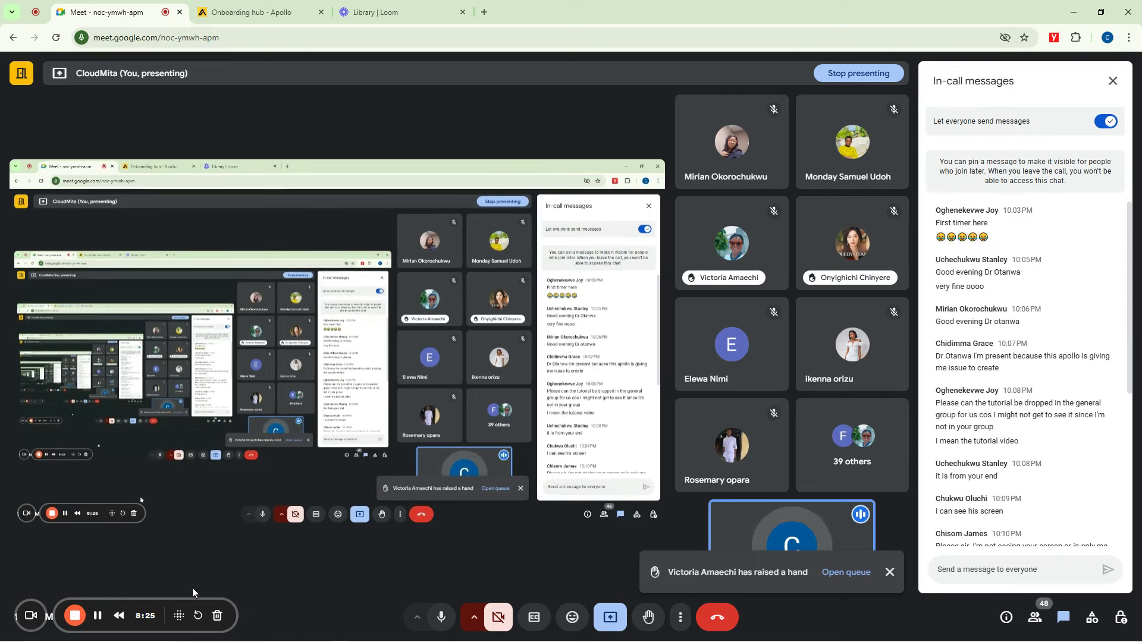
{"action": "left_click", "coordinate": [98, 616]}
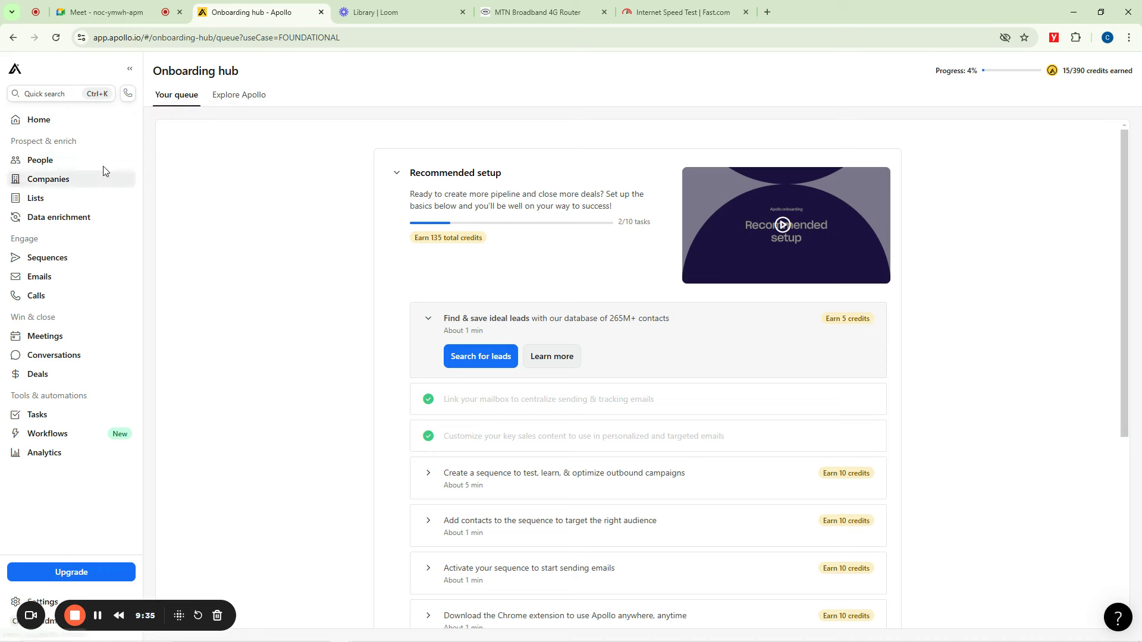
Go to the Apollo Home page and step through the layout tour until it closes
{"action": "left_click", "coordinate": [39, 121]}
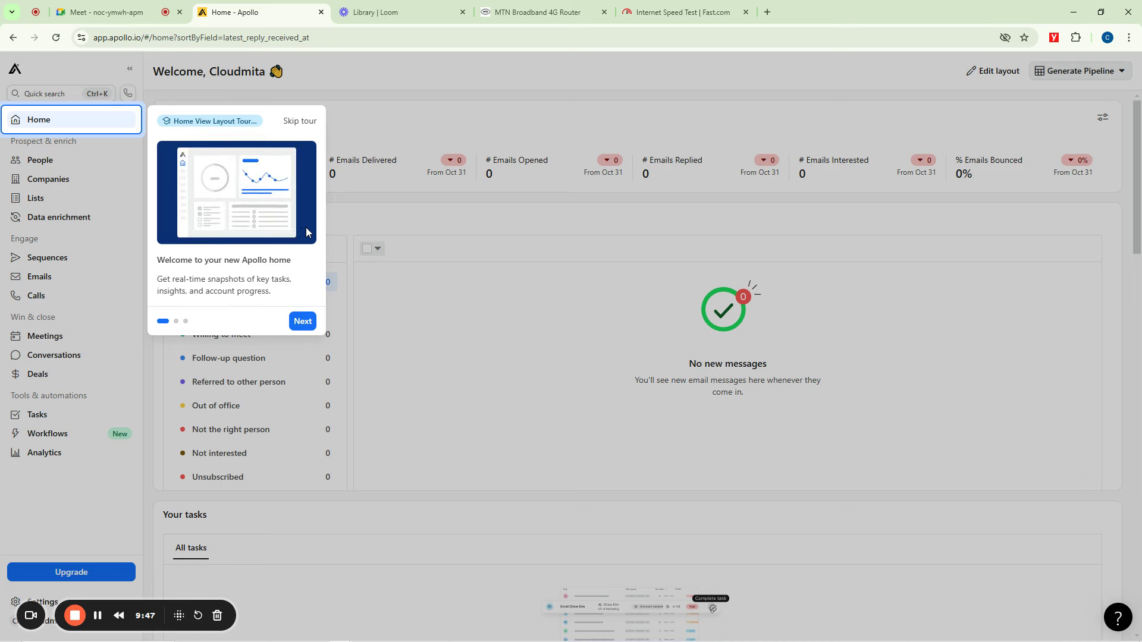
{"action": "left_click", "coordinate": [303, 321]}
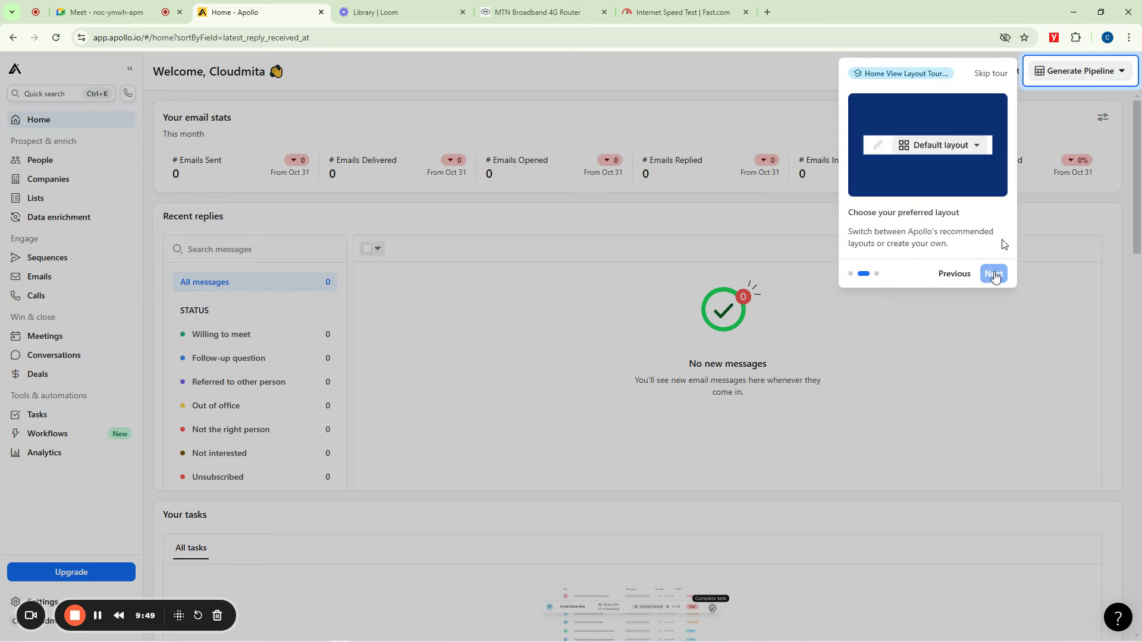
{"action": "left_click", "coordinate": [993, 262]}
{"action": "left_click", "coordinate": [927, 259]}
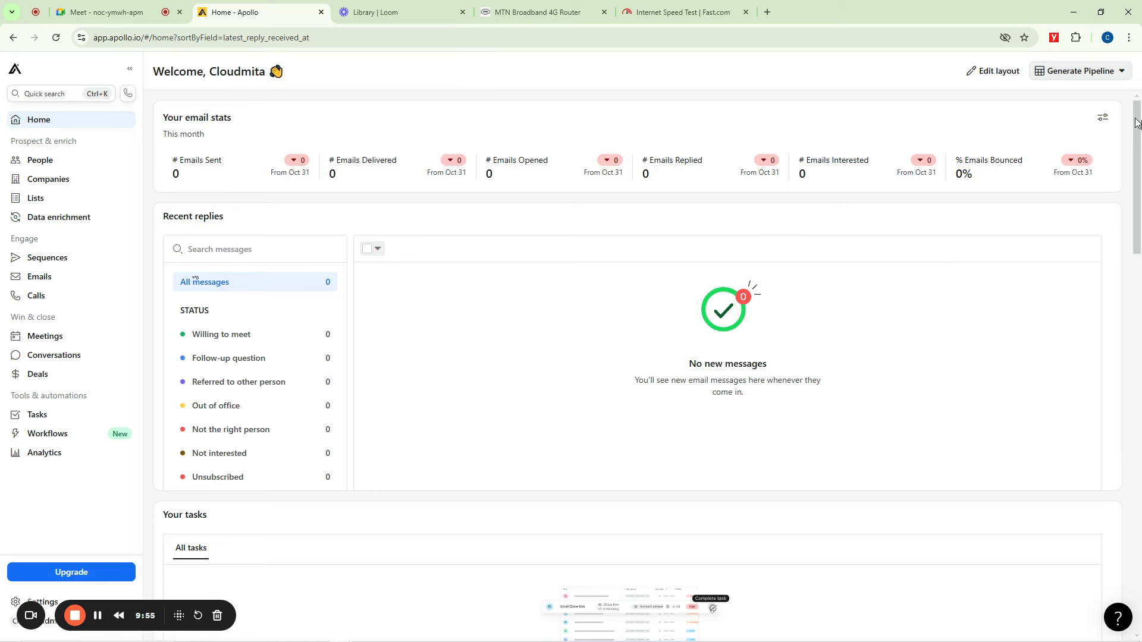
Review the Apollo Home dashboard's email stats, replies and tasks
{"action": "left_click_drag", "start_coordinate": [1139, 125], "coordinate": [1134, 97]}
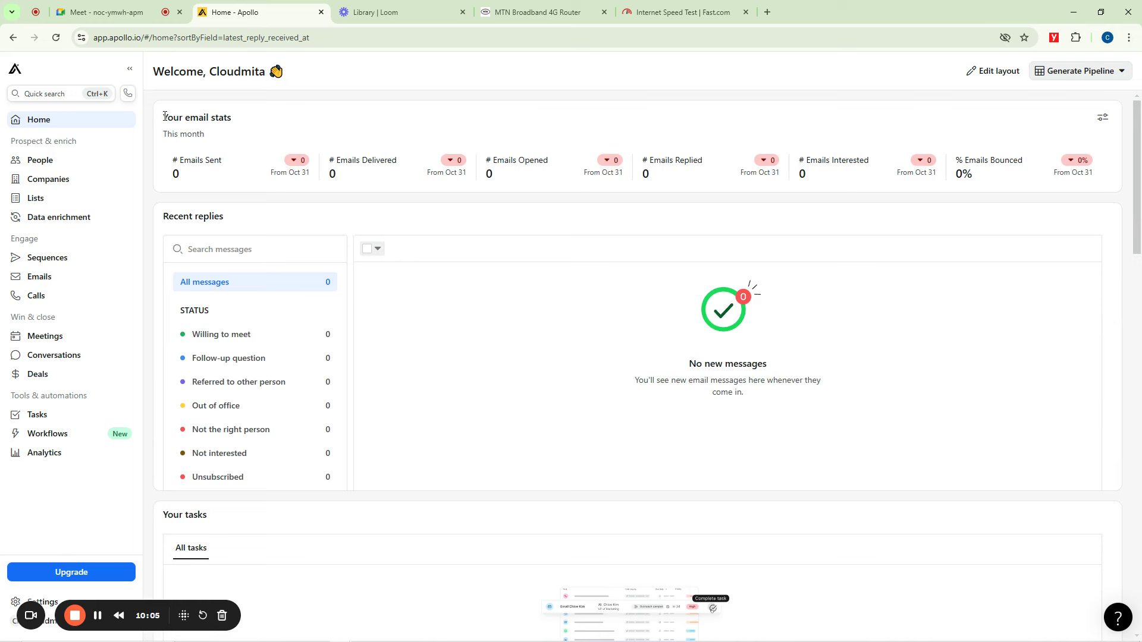
{"action": "left_click_drag", "start_coordinate": [165, 117], "coordinate": [232, 118]}
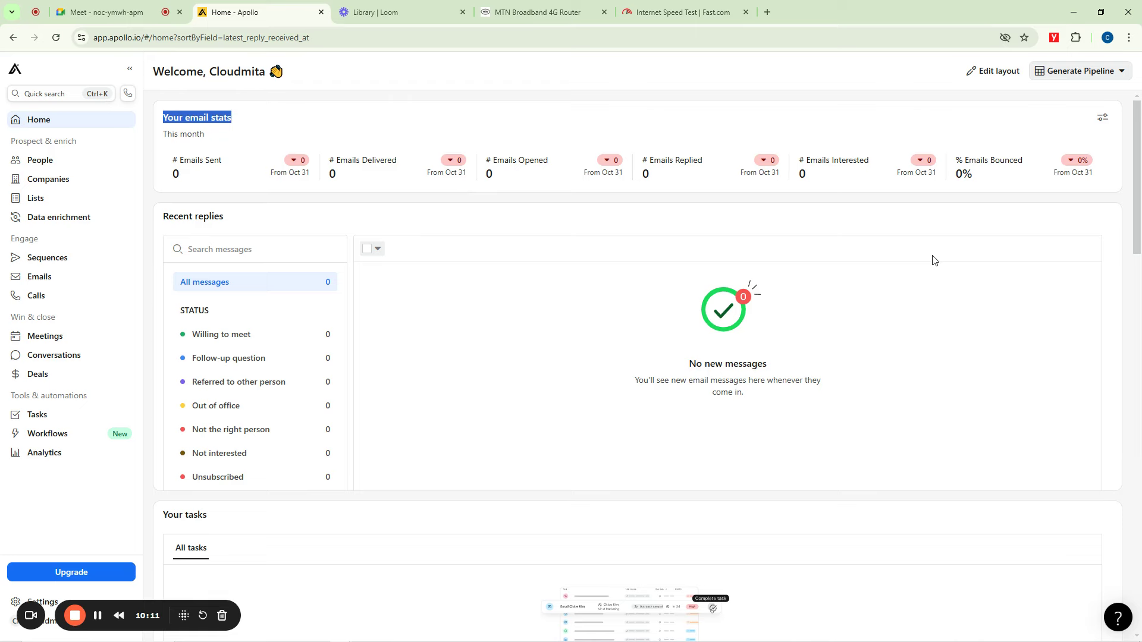
{"action": "scroll", "coordinate": [531, 332], "scroll_direction": "down", "scroll_amount": 3}
{"action": "scroll", "coordinate": [819, 529], "scroll_direction": "down", "scroll_amount": 7}
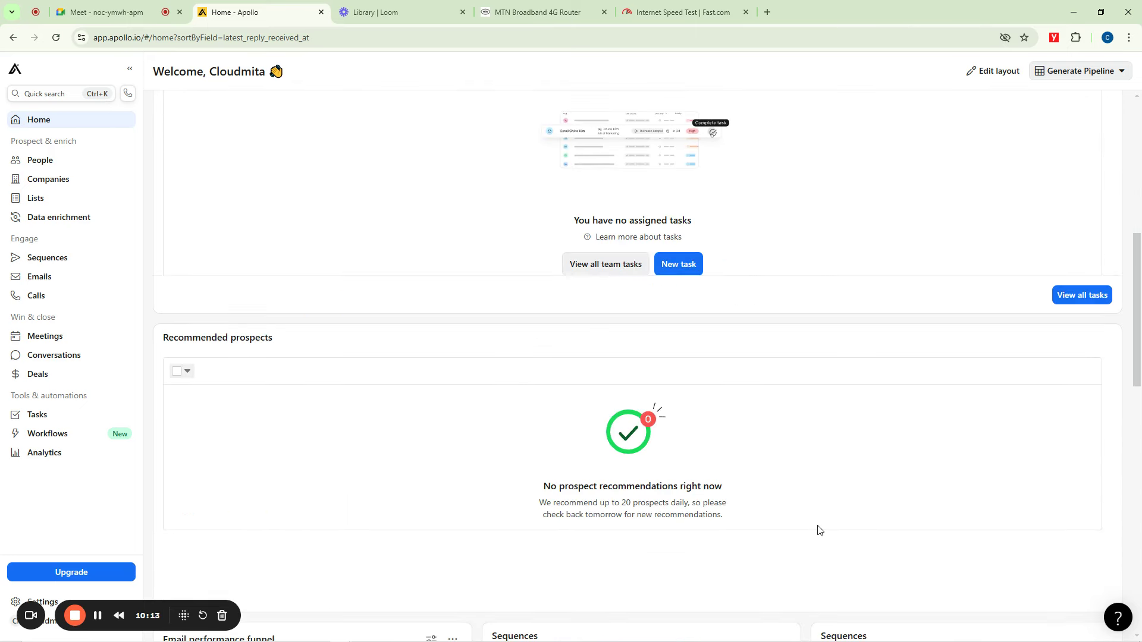
{"action": "scroll", "coordinate": [770, 479], "scroll_direction": "down", "scroll_amount": 7}
{"action": "scroll", "coordinate": [680, 435], "scroll_direction": "up", "scroll_amount": 8}
{"action": "scroll", "coordinate": [681, 434], "scroll_direction": "up", "scroll_amount": 10}
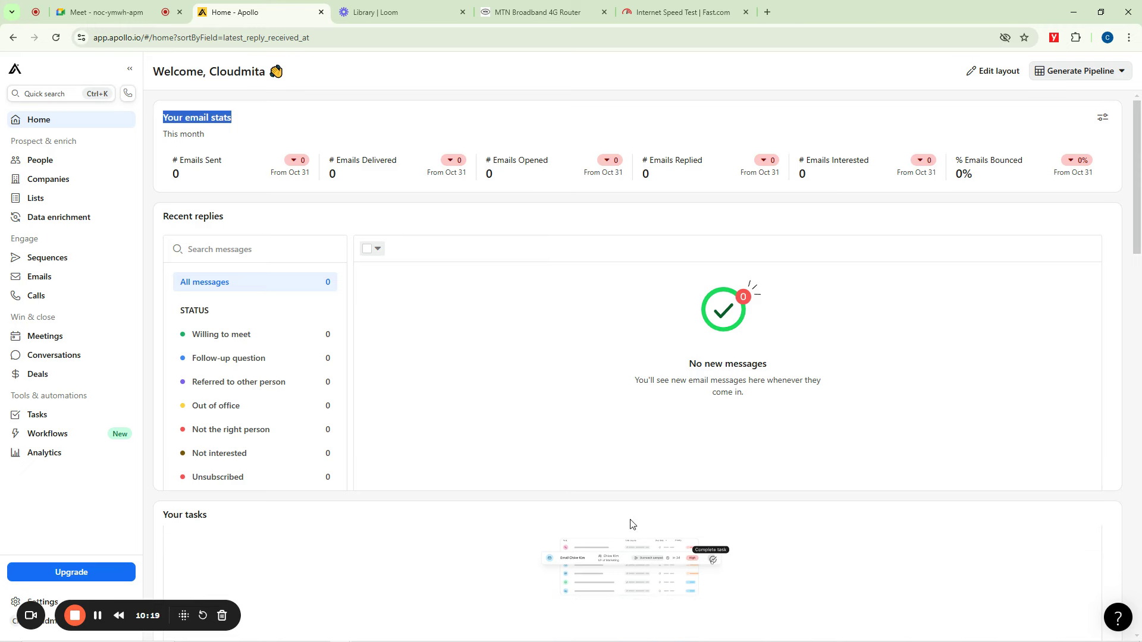
{"action": "scroll", "coordinate": [632, 589], "scroll_direction": "down", "scroll_amount": 7}
{"action": "scroll", "coordinate": [630, 521], "scroll_direction": "down", "scroll_amount": 8}
{"action": "scroll", "coordinate": [601, 502], "scroll_direction": "up", "scroll_amount": 10}
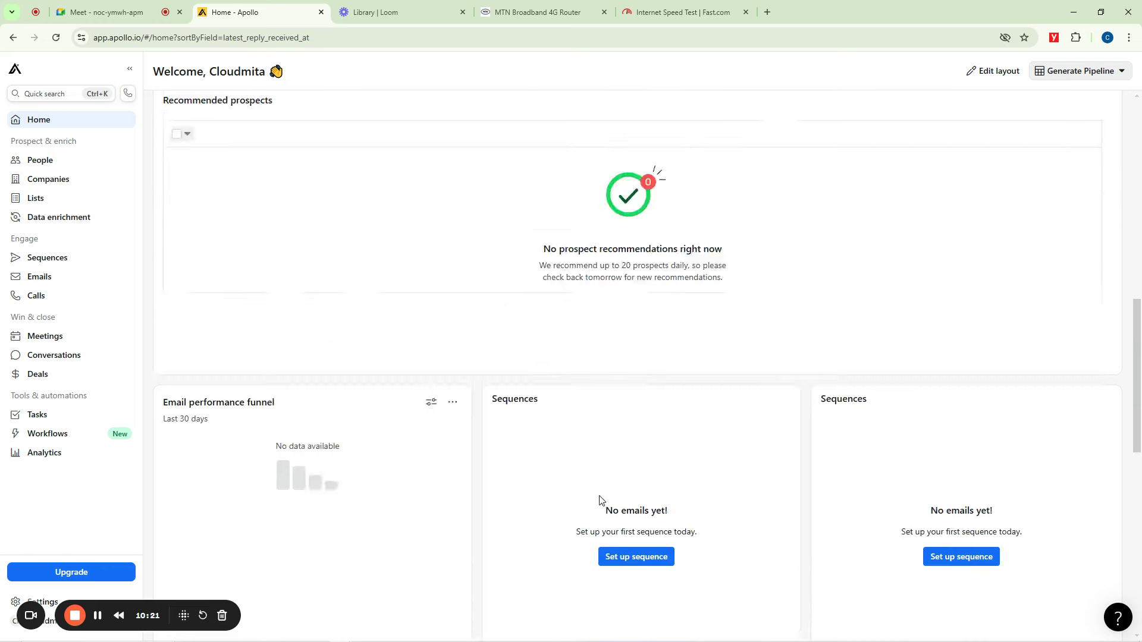
{"action": "scroll", "coordinate": [512, 433], "scroll_direction": "up", "scroll_amount": 4}
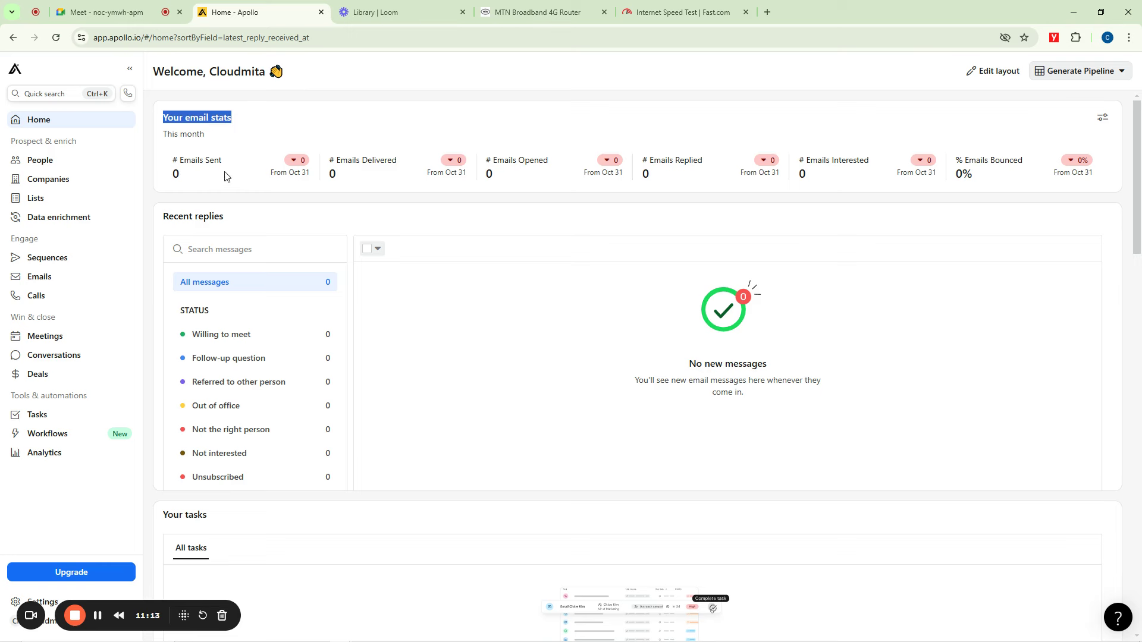
Bring up the Fast.com speed-test tab showing 5.0 Mbps and select its address bar
{"action": "left_click", "coordinate": [325, 101]}
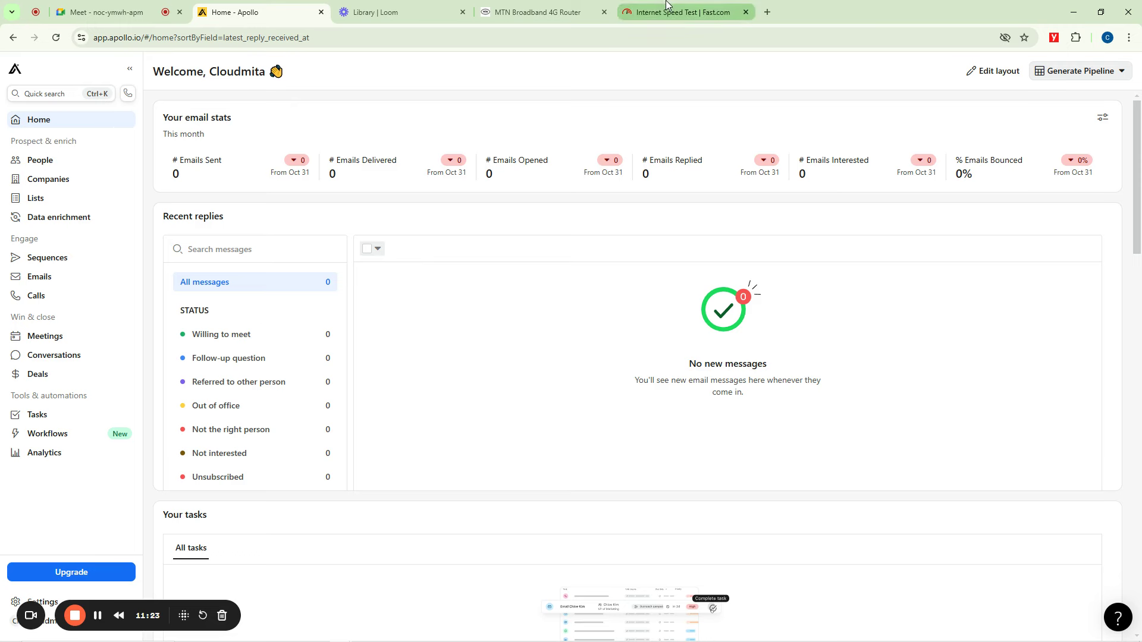
{"action": "left_click", "coordinate": [622, 13]}
{"action": "left_click", "coordinate": [570, 37]}
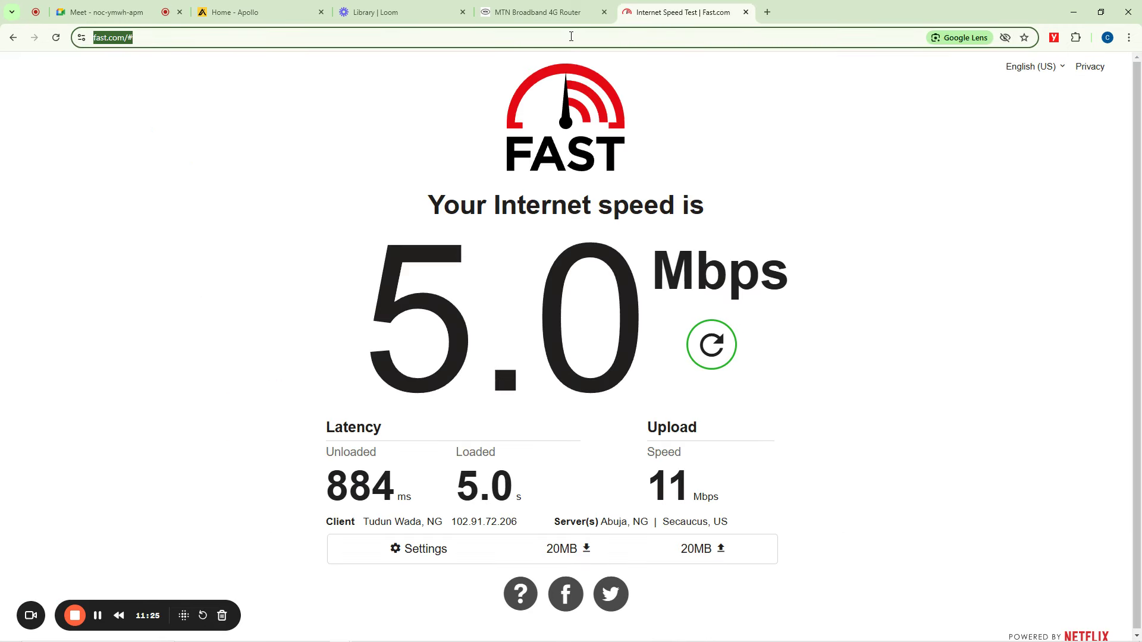
Search Google for 'prospect' and highlight the heading word prospect
{"action": "type", "text": "pros"}
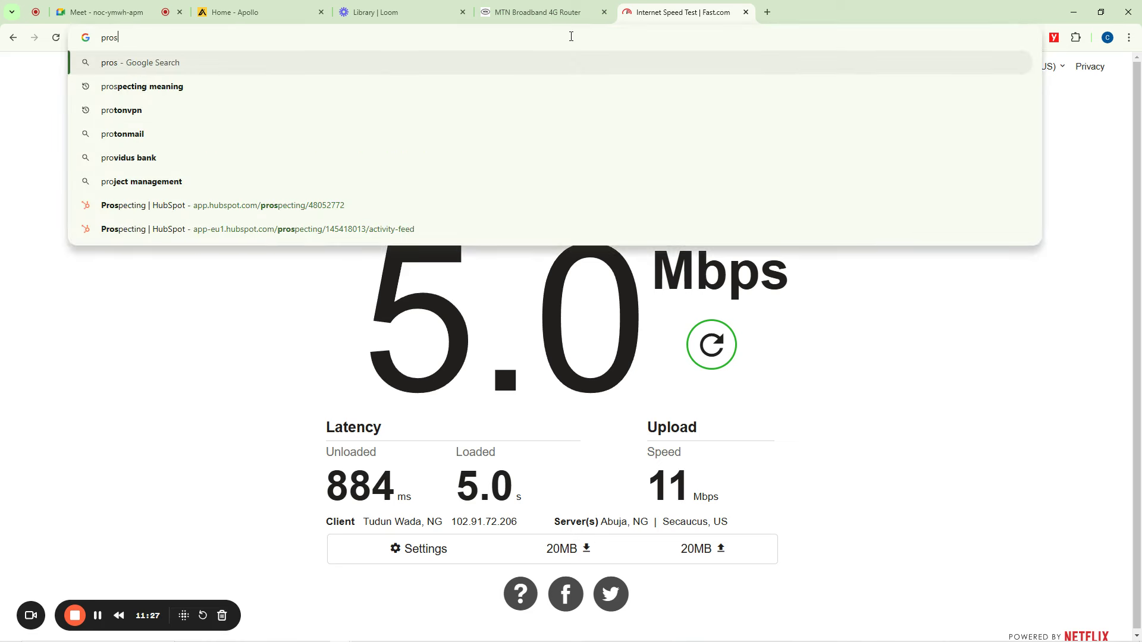
{"action": "type", "text": "pect"}
{"action": "key", "text": "Return"}
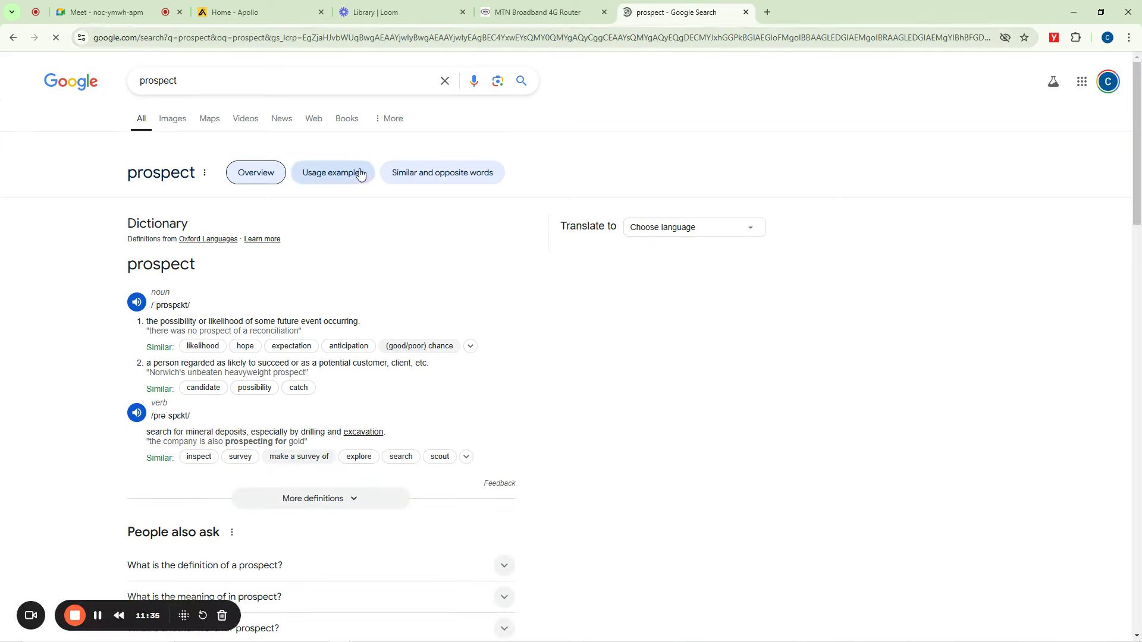
{"action": "left_click_drag", "start_coordinate": [195, 177], "coordinate": [137, 176]}
{"action": "left_click", "coordinate": [127, 177]}
{"action": "double_click", "coordinate": [126, 177]}
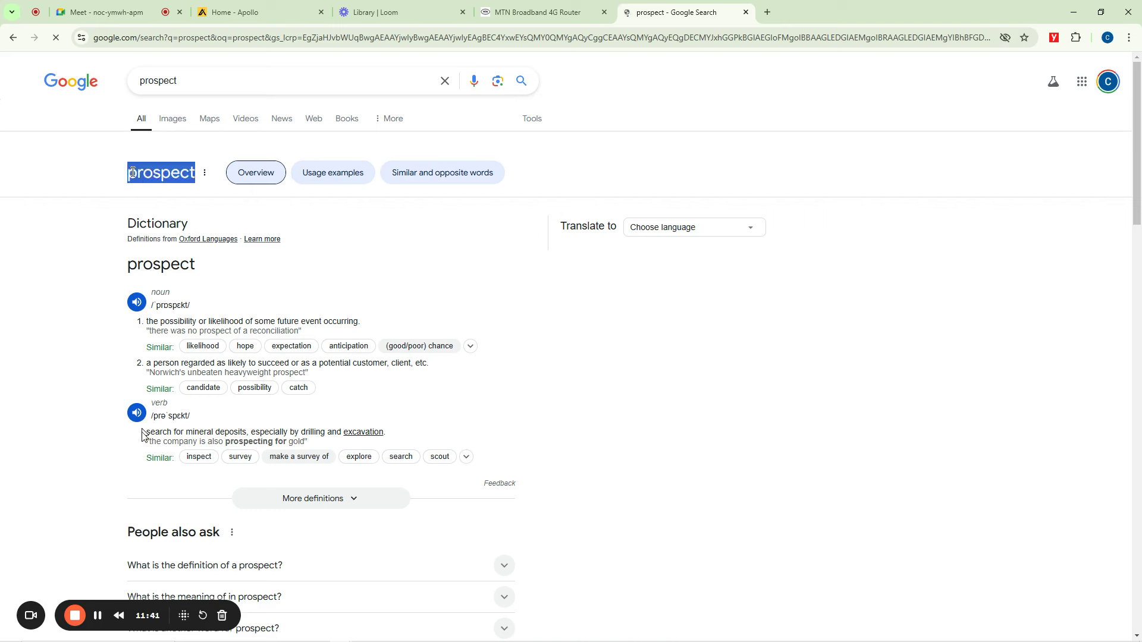
Read the noun definitions of prospect, highlighting 'potential customer, client'
{"action": "left_click_drag", "start_coordinate": [164, 432], "coordinate": [392, 429]}
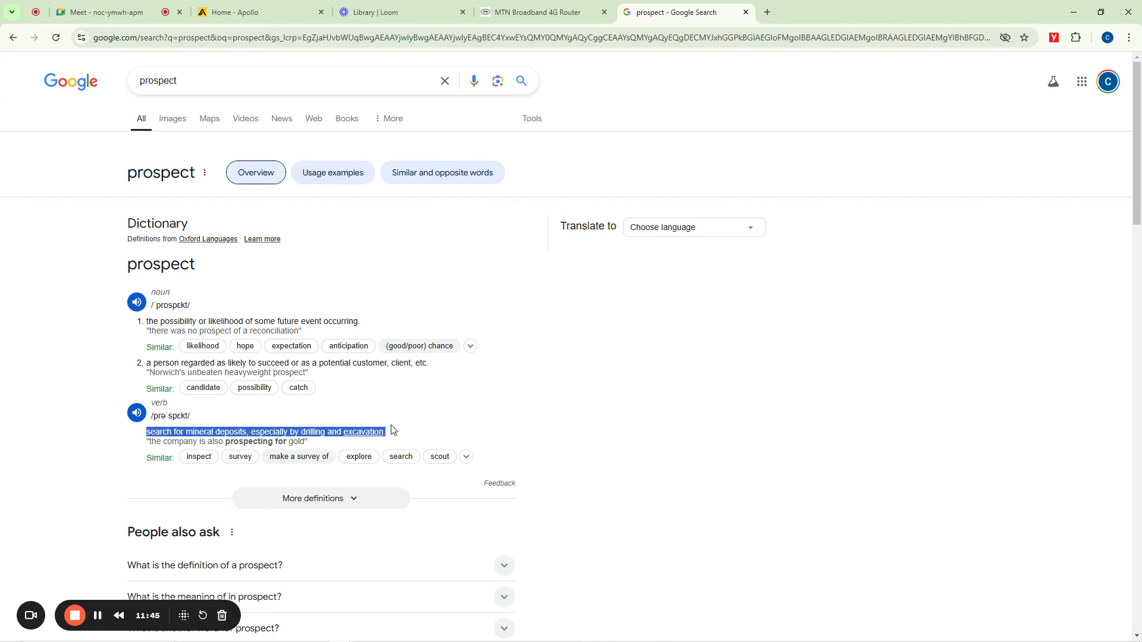
{"action": "left_click", "coordinate": [102, 383]}
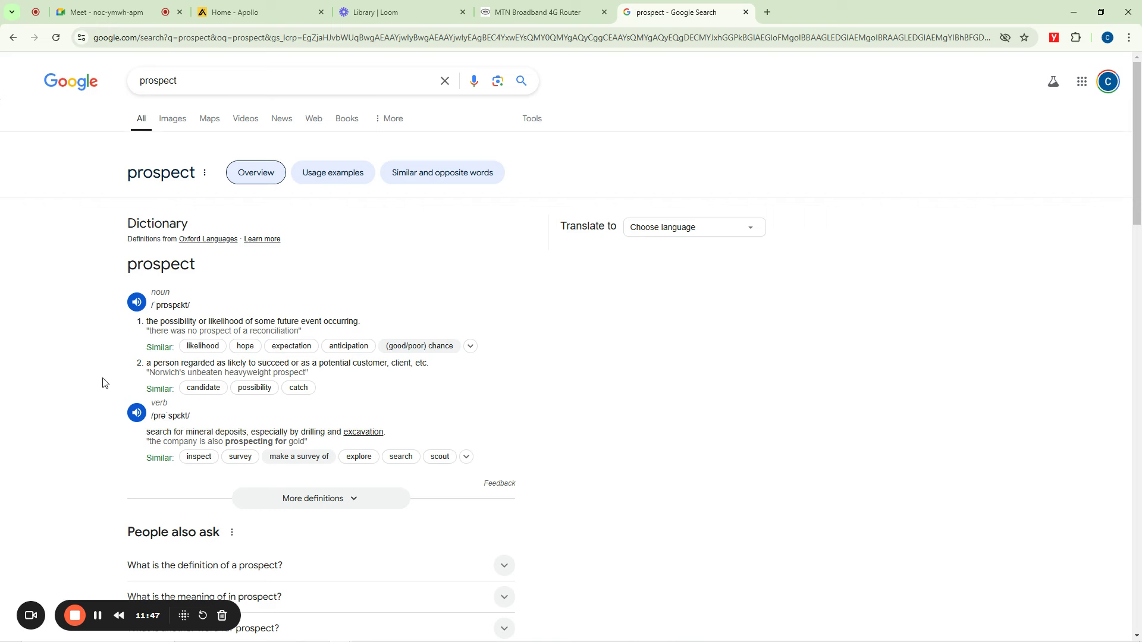
{"action": "left_click_drag", "start_coordinate": [148, 322], "coordinate": [367, 327]}
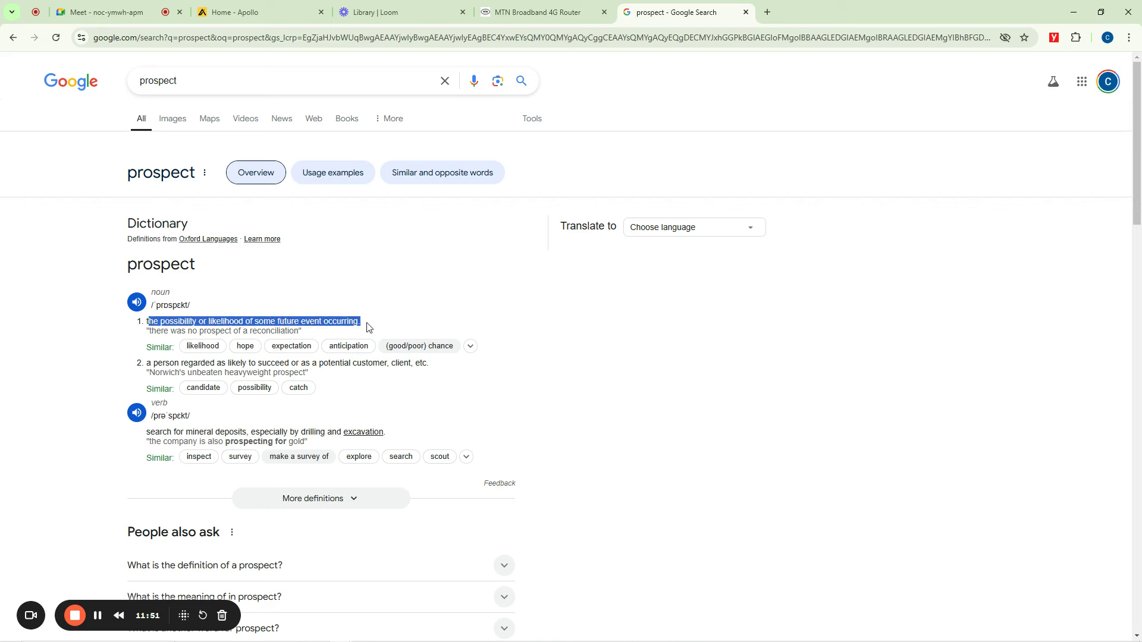
{"action": "left_click", "coordinate": [365, 324]}
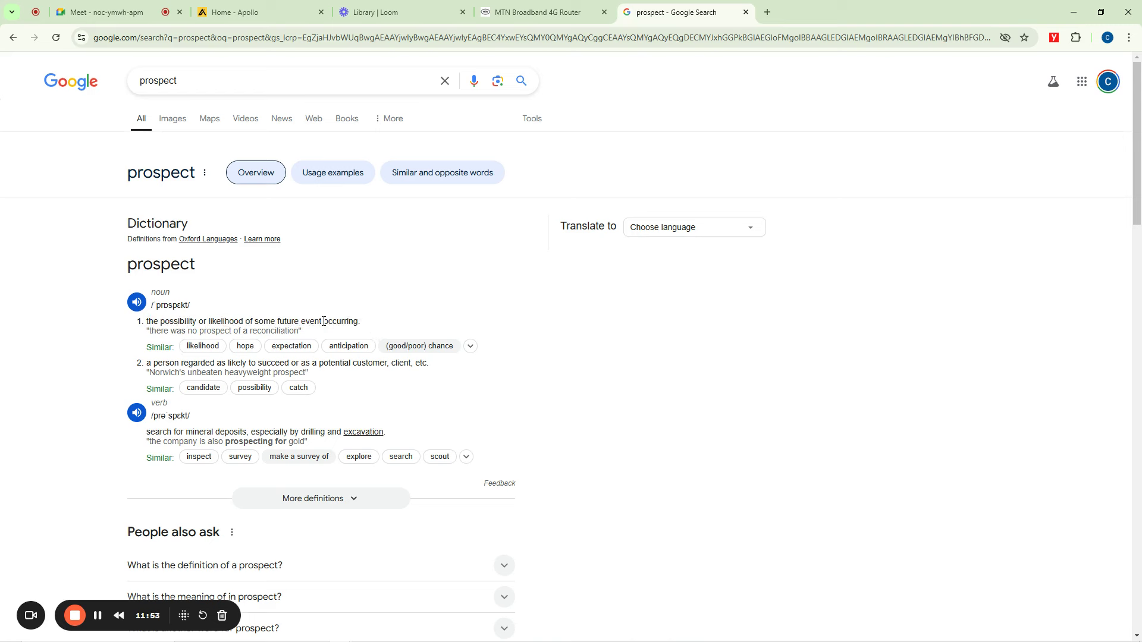
{"action": "left_click_drag", "start_coordinate": [149, 363], "coordinate": [420, 364]}
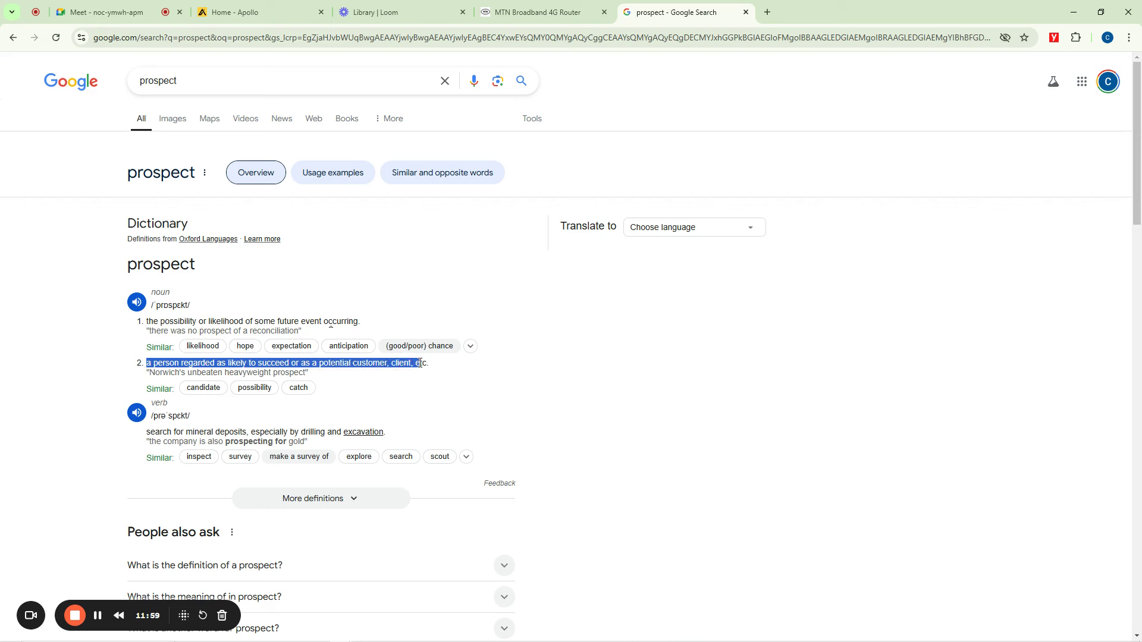
{"action": "left_click", "coordinate": [448, 368]}
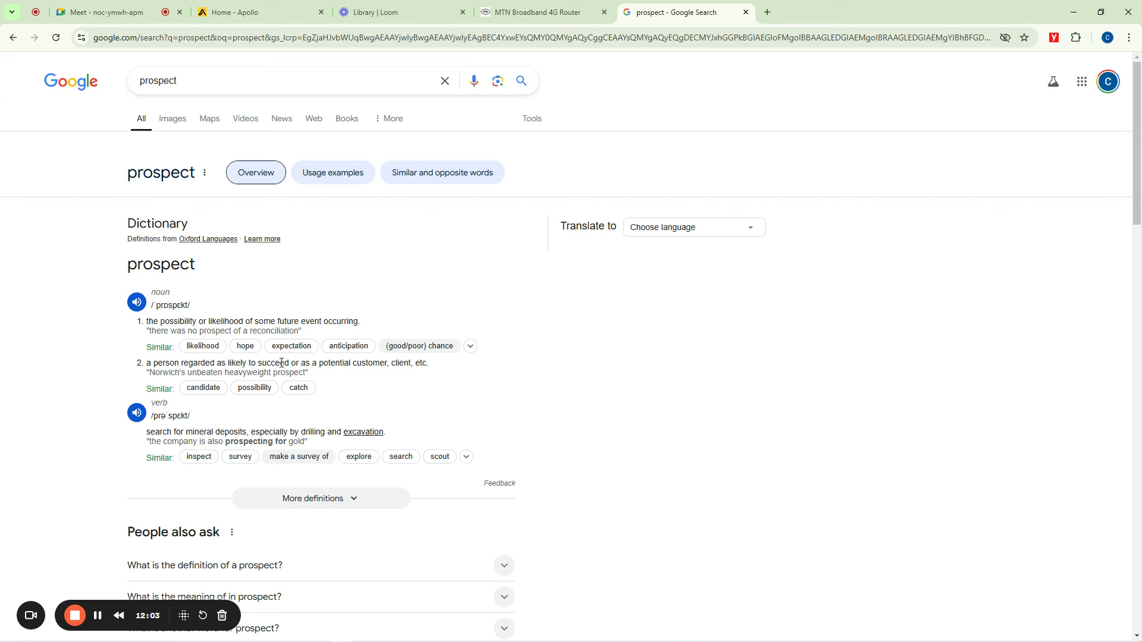
{"action": "left_click_drag", "start_coordinate": [320, 363], "coordinate": [414, 363]}
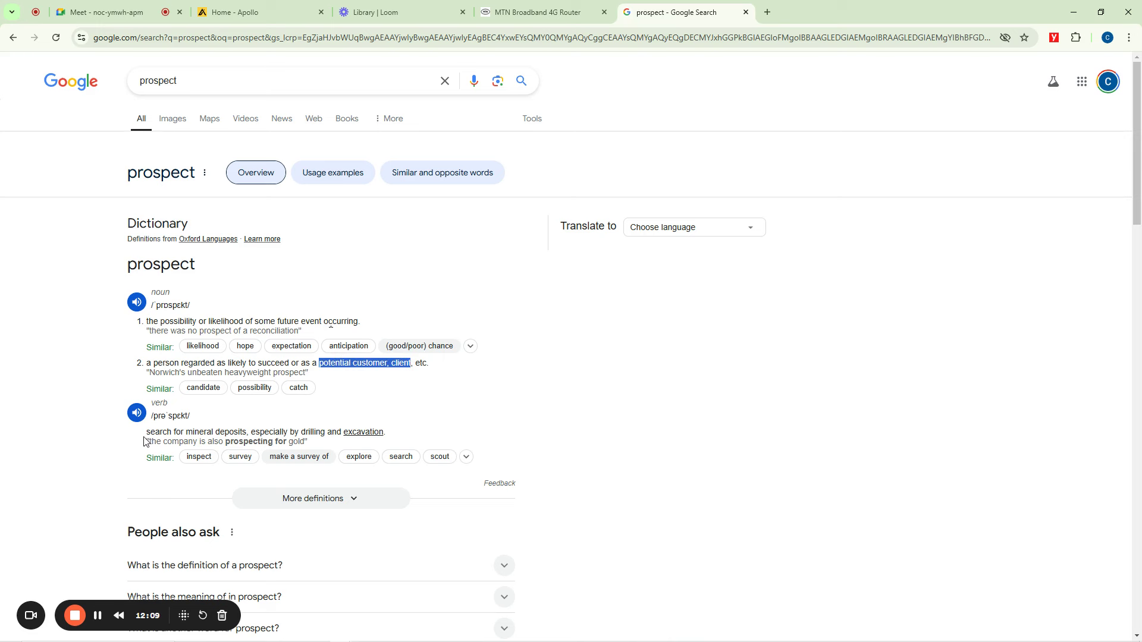
Highlight 'for mineral deposits' and 'drilling' in the verb definition of prospect
{"action": "left_click_drag", "start_coordinate": [148, 435], "coordinate": [241, 428]}
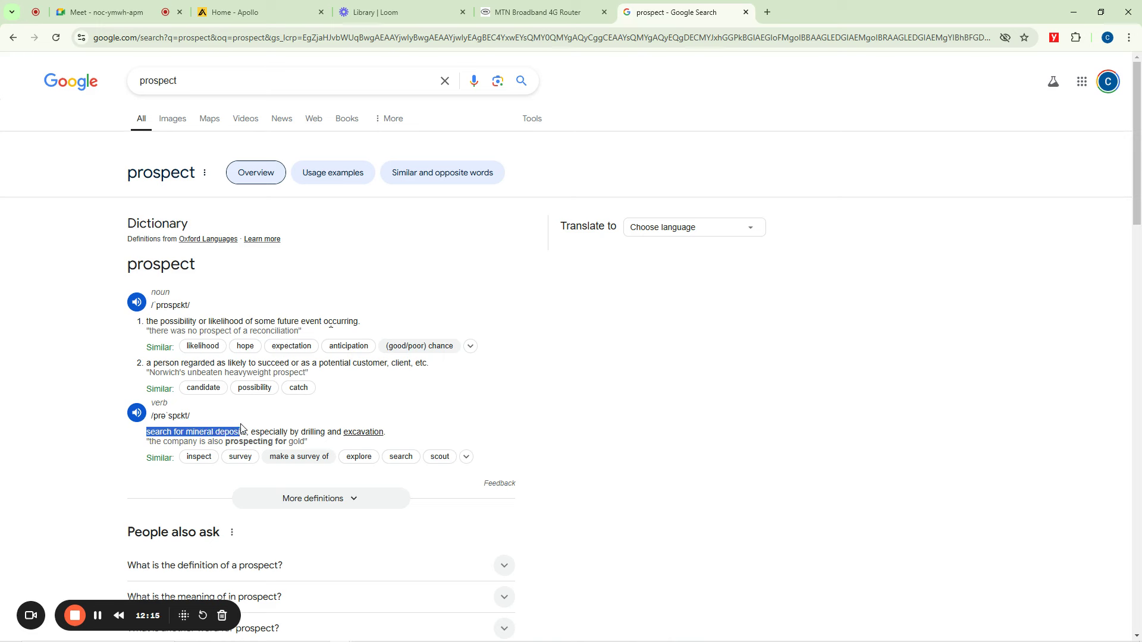
{"action": "left_click", "coordinate": [250, 420]}
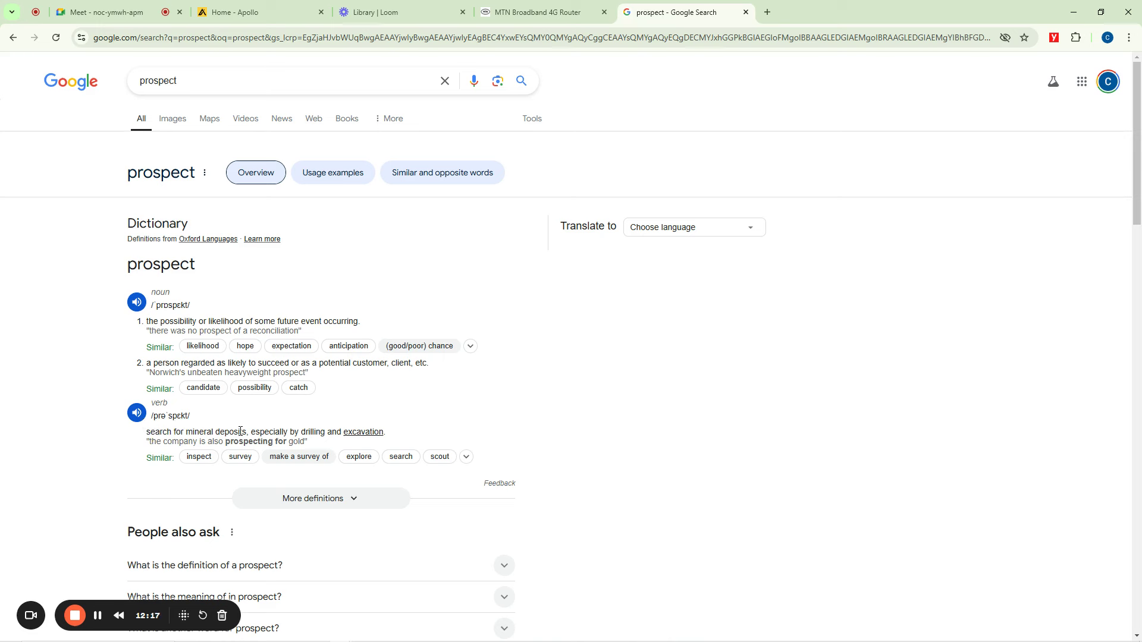
{"action": "left_click_drag", "start_coordinate": [247, 429], "coordinate": [175, 429]}
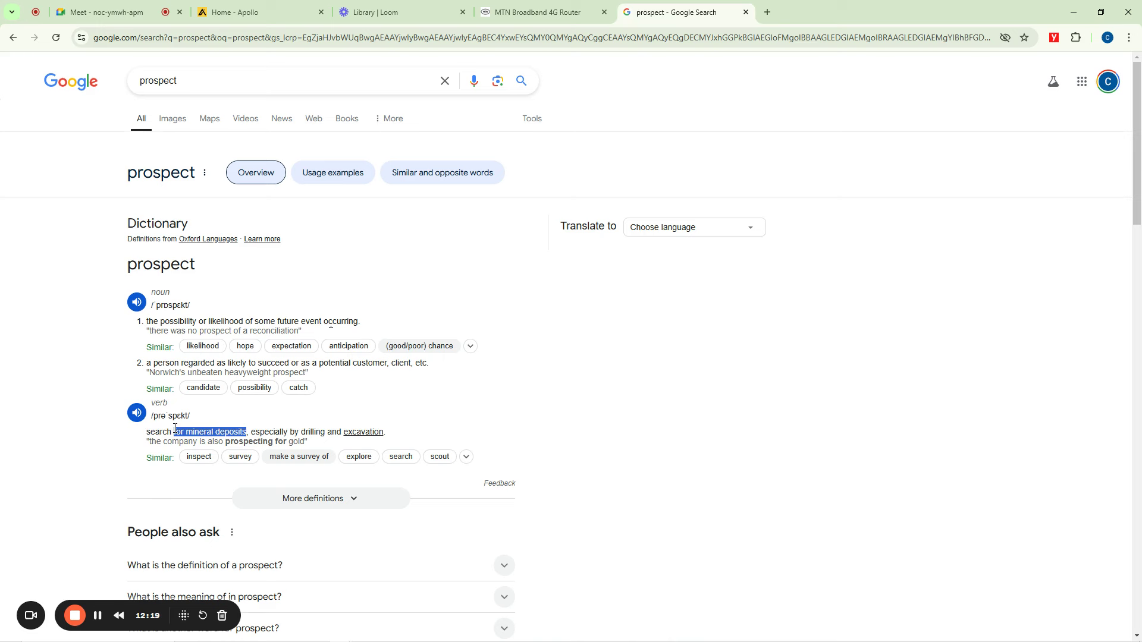
{"action": "left_click", "coordinate": [472, 406]}
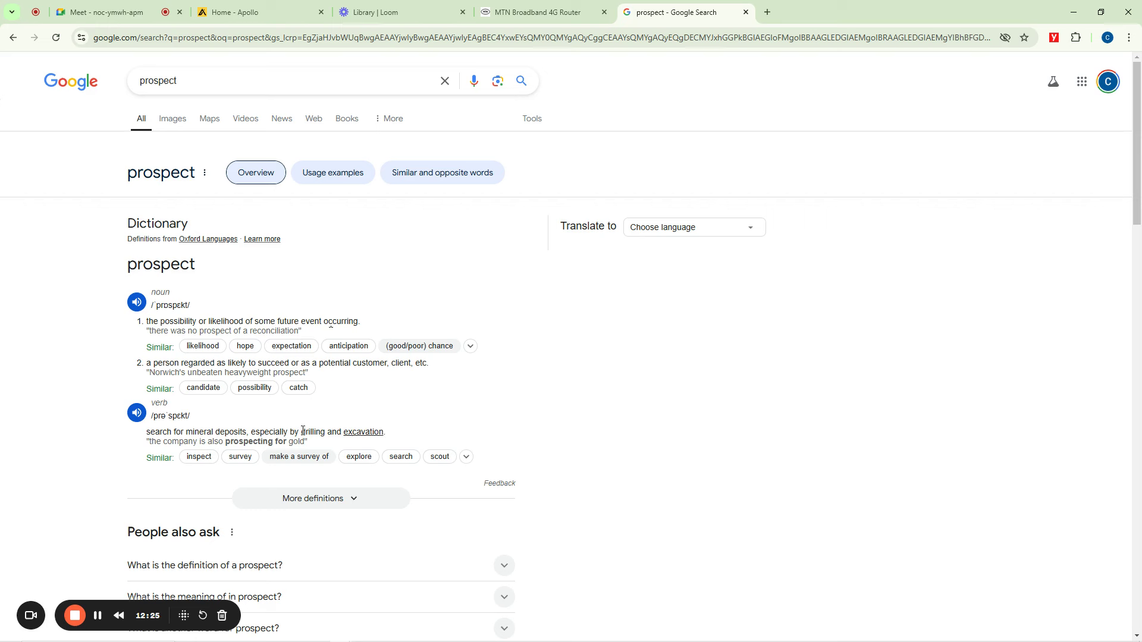
{"action": "left_click_drag", "start_coordinate": [302, 430], "coordinate": [322, 430]}
{"action": "left_click_drag", "start_coordinate": [326, 430], "coordinate": [326, 430]}
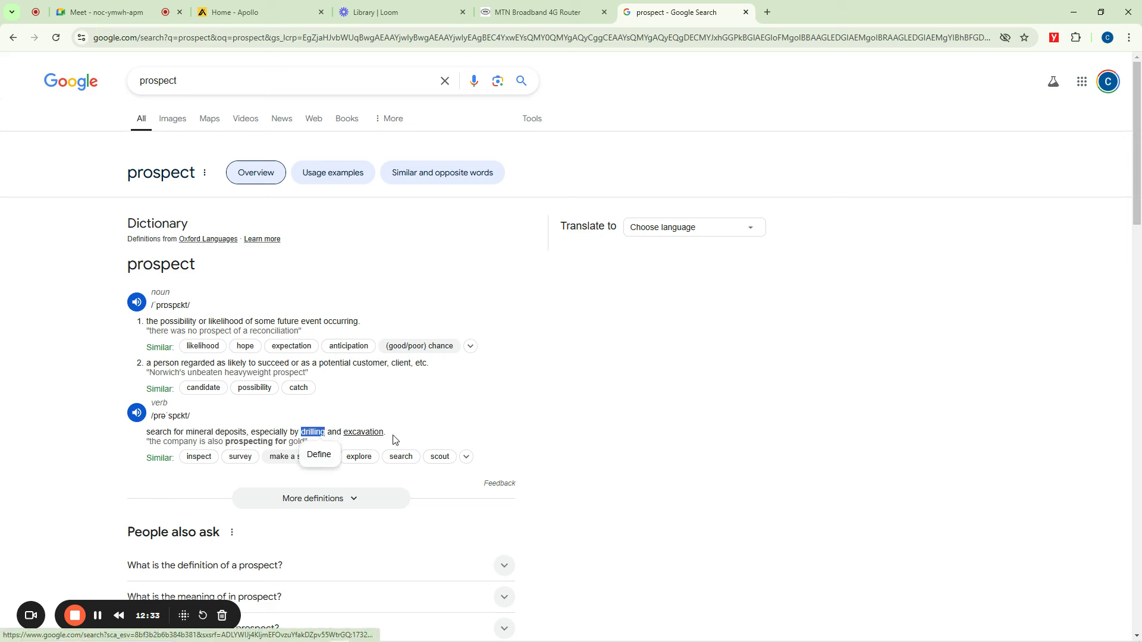
{"action": "left_click", "coordinate": [352, 426]}
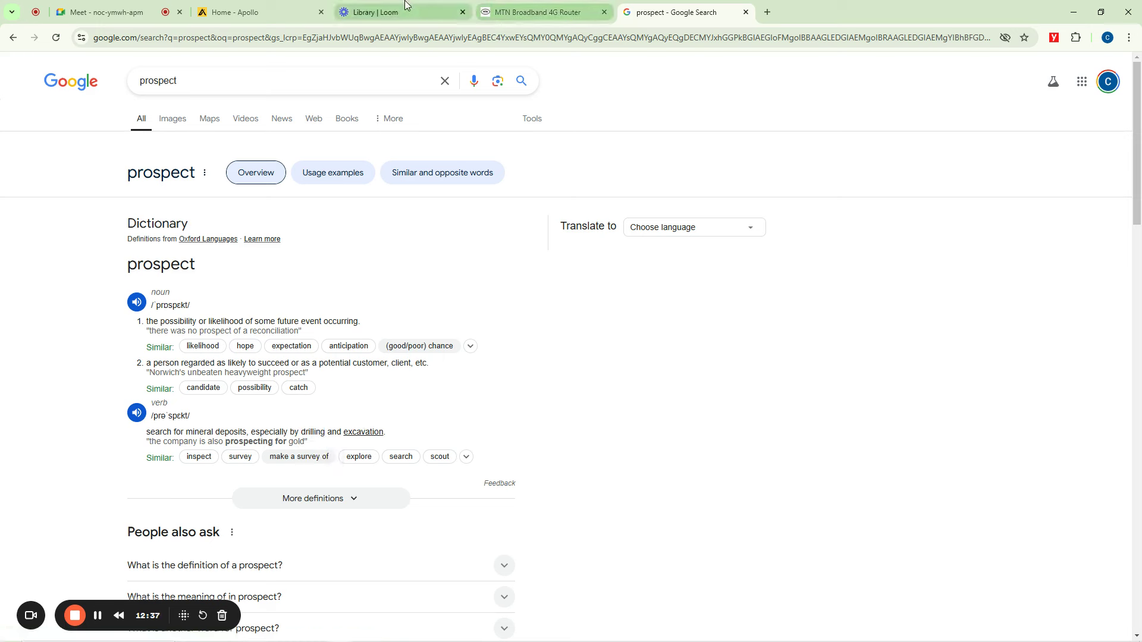
Return to Apollo and open People under Prospect & enrich, listing about 209.7M contacts
{"action": "left_click", "coordinate": [255, 10]}
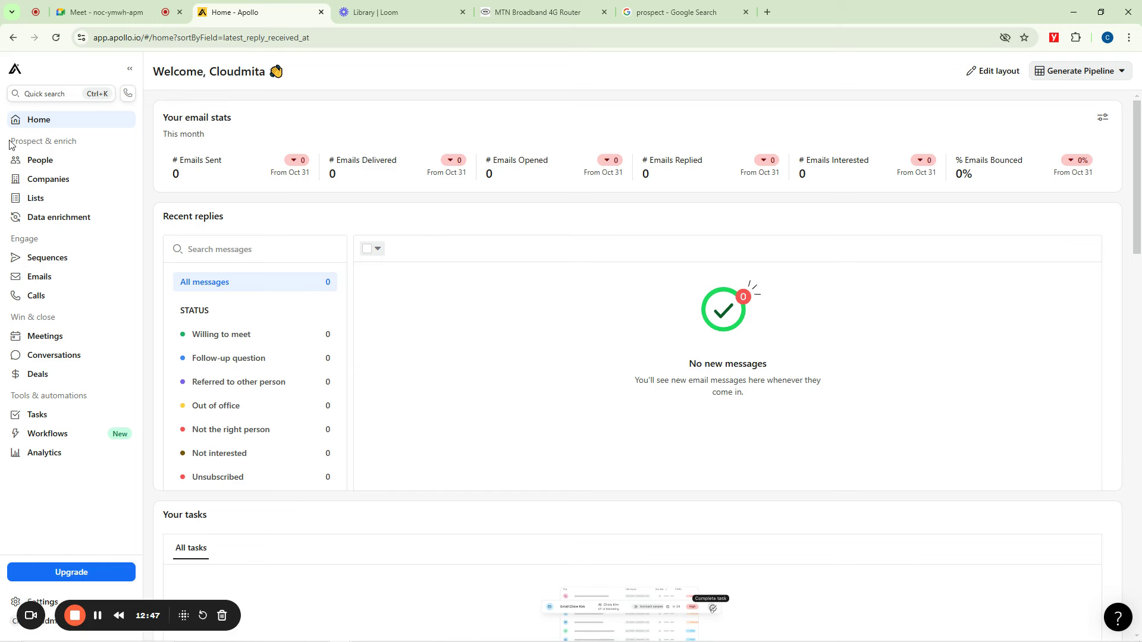
{"action": "left_click_drag", "start_coordinate": [78, 143], "coordinate": [55, 141]}
{"action": "left_click", "coordinate": [45, 162]}
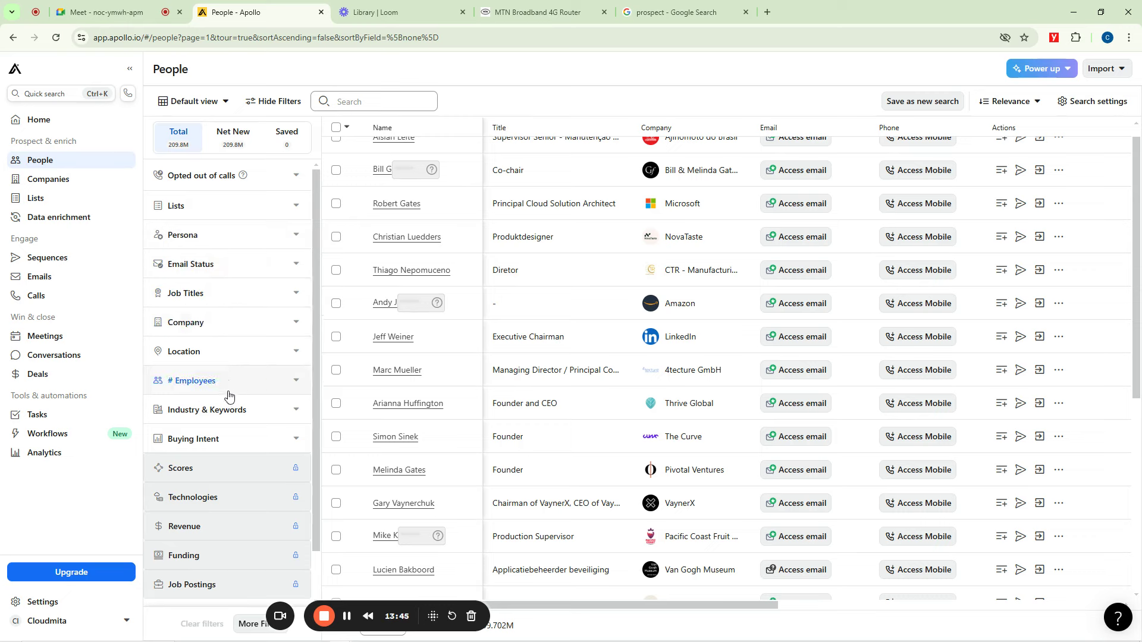
{"action": "left_click", "coordinate": [297, 394]}
{"action": "left_click", "coordinate": [297, 393]}
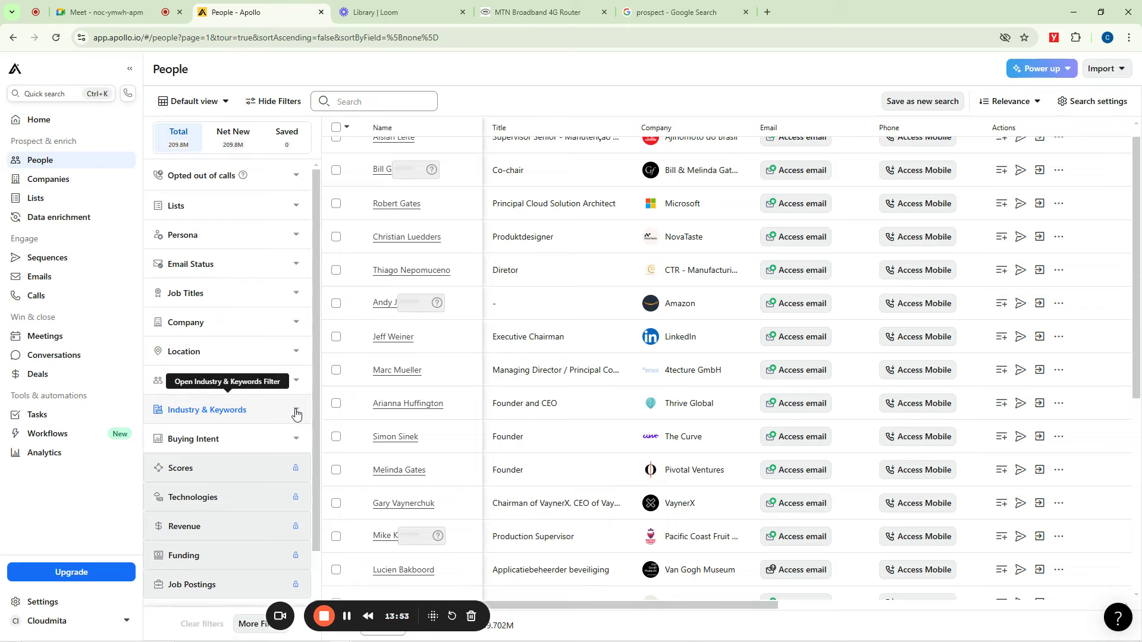
{"action": "left_click", "coordinate": [280, 416]}
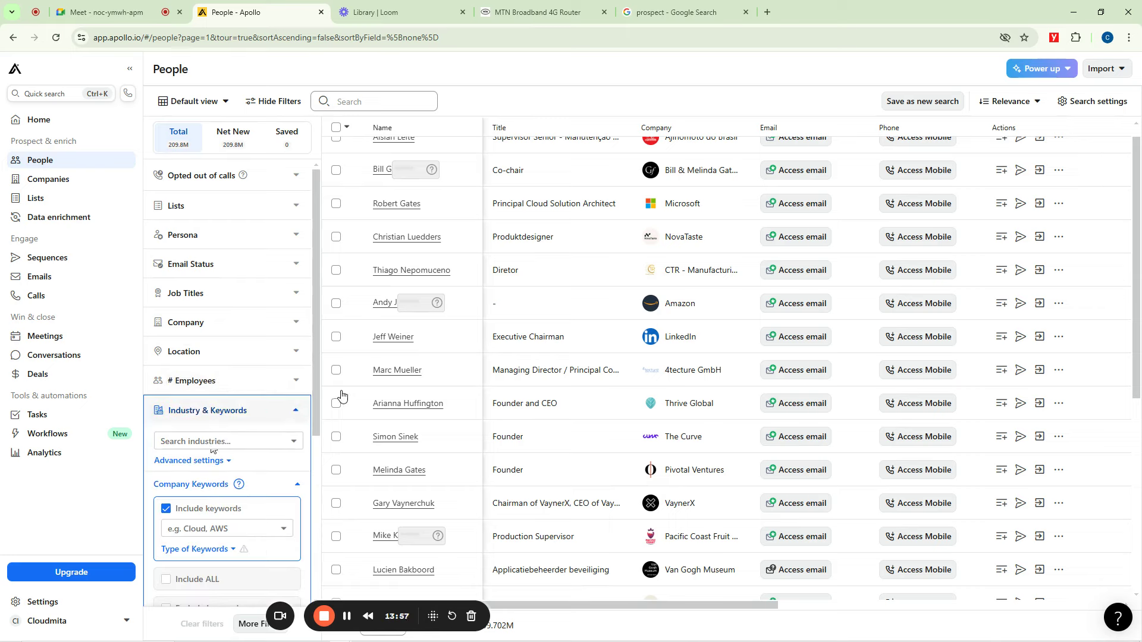
{"action": "left_click", "coordinate": [296, 412]}
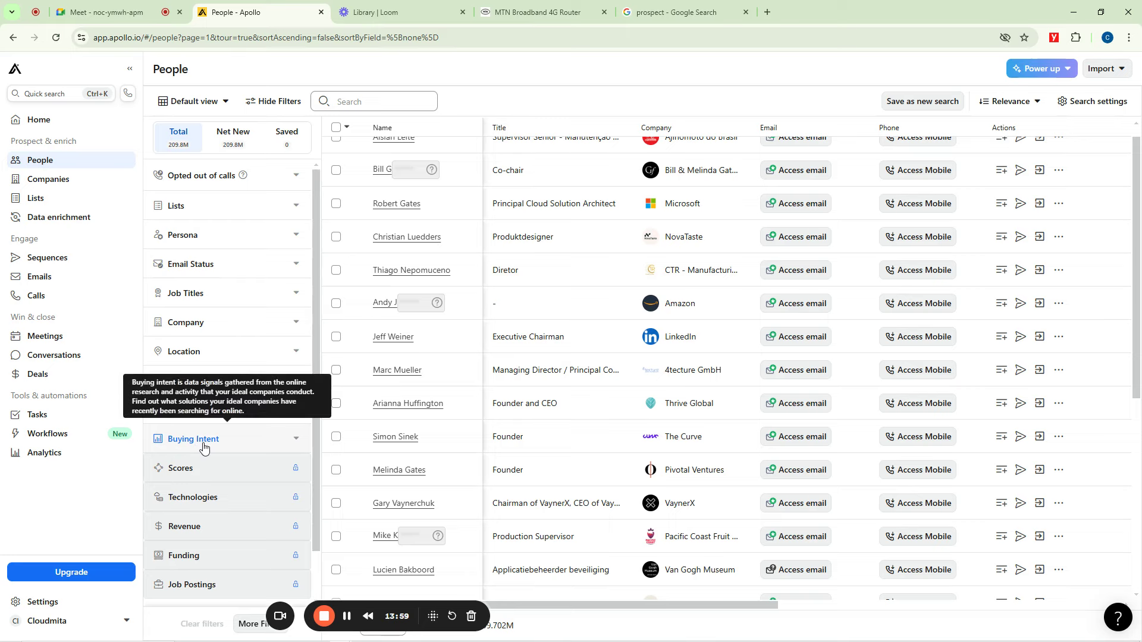
{"action": "left_click", "coordinate": [293, 440]}
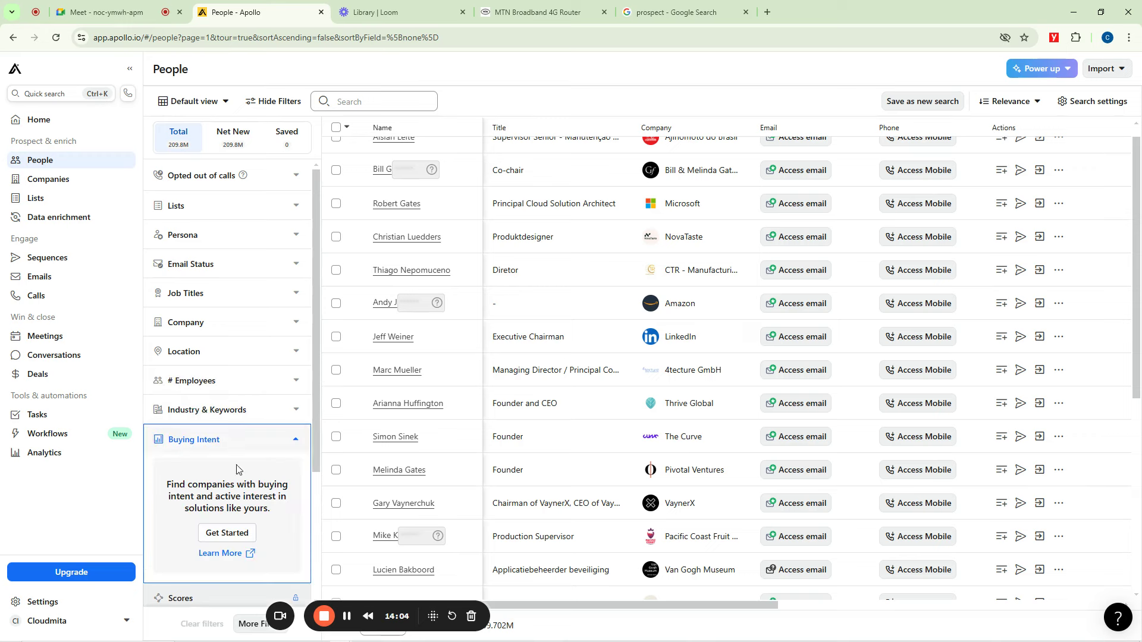
{"action": "left_click", "coordinate": [296, 440]}
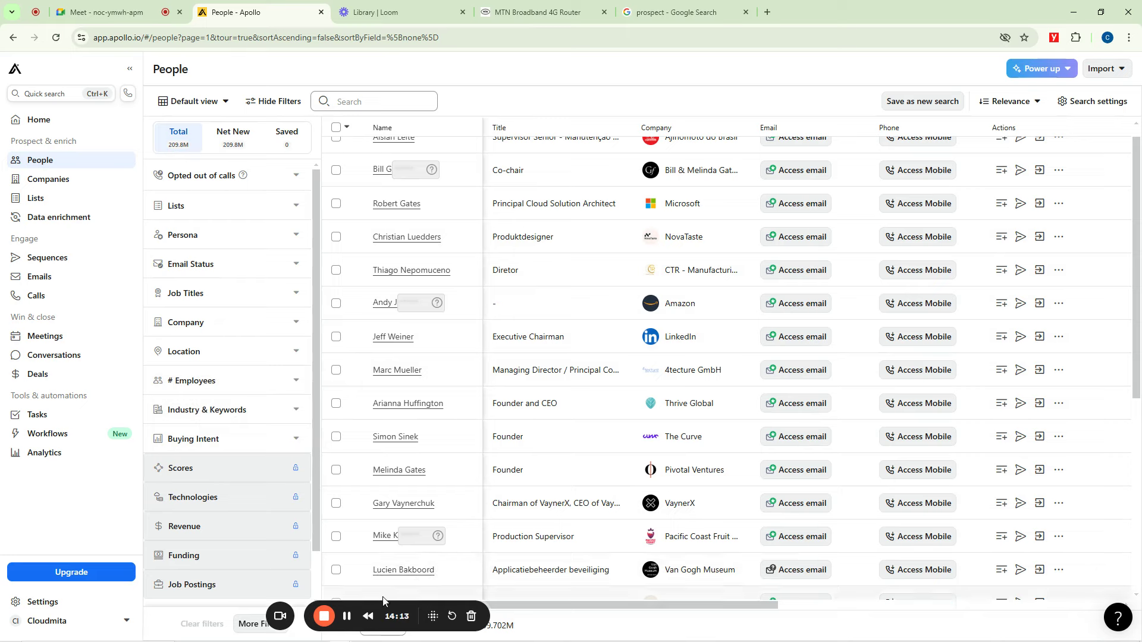
{"action": "left_click_drag", "start_coordinate": [351, 620], "coordinate": [734, 571]}
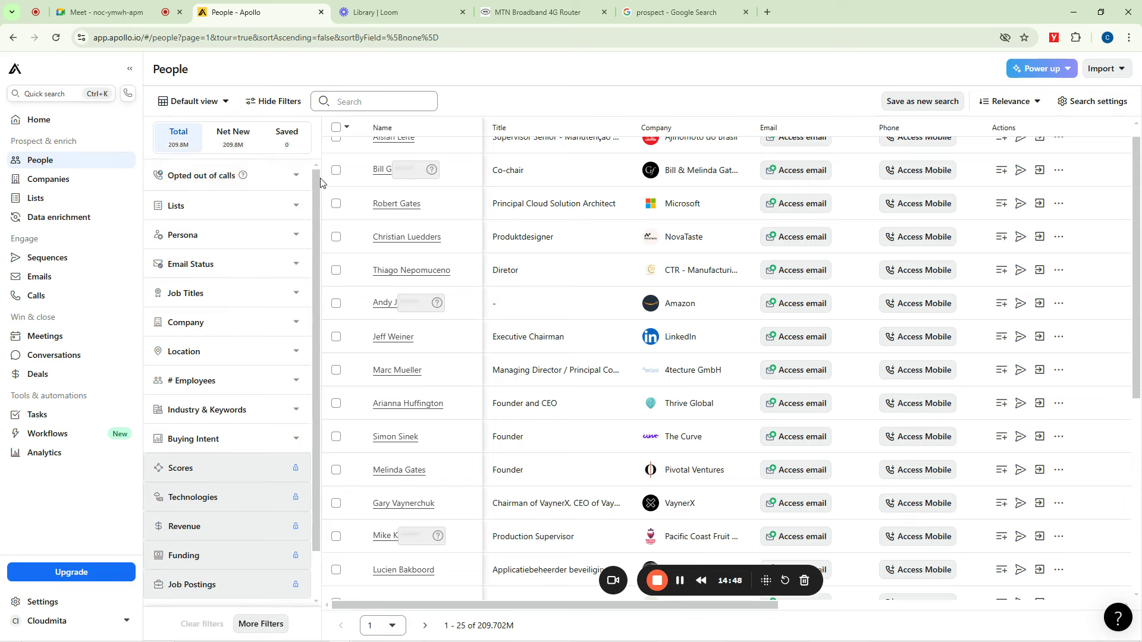
Open Apollo's More Filters panel for People search, then switch to the Google Meet call
{"action": "left_click", "coordinate": [254, 624]}
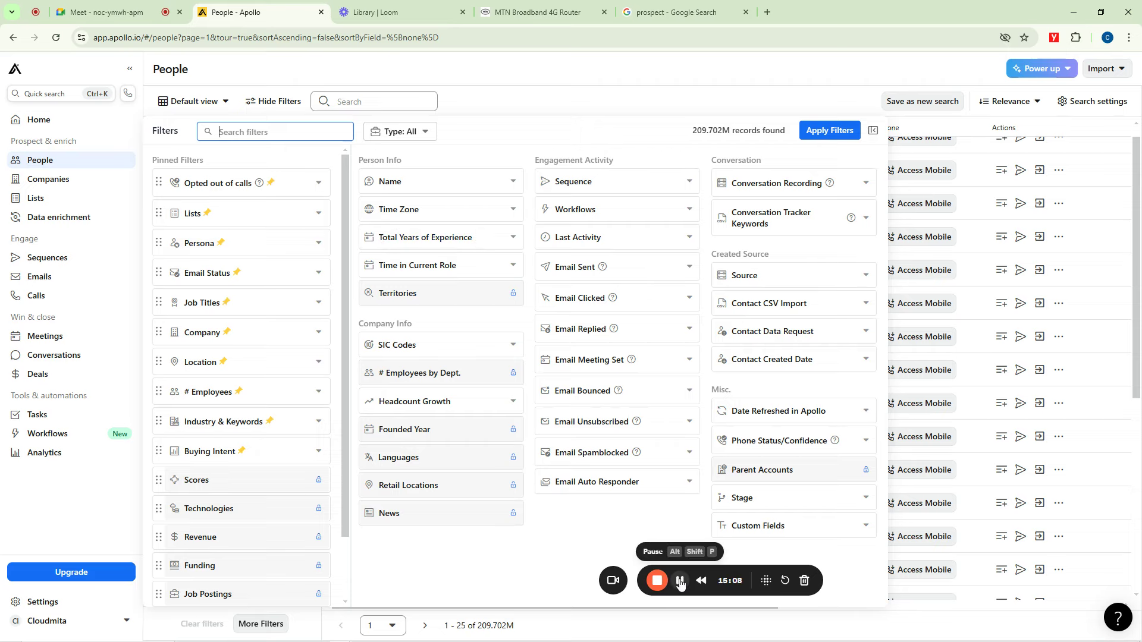
{"action": "left_click", "coordinate": [104, 12]}
{"action": "left_click", "coordinate": [283, 7]}
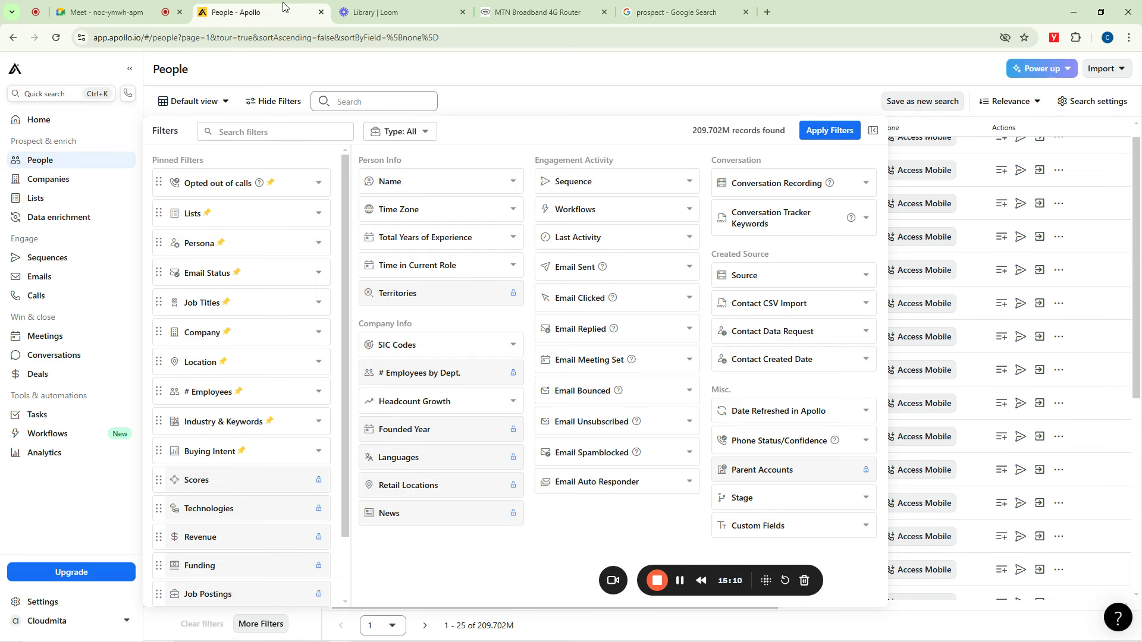
{"action": "left_click", "coordinate": [146, 7]}
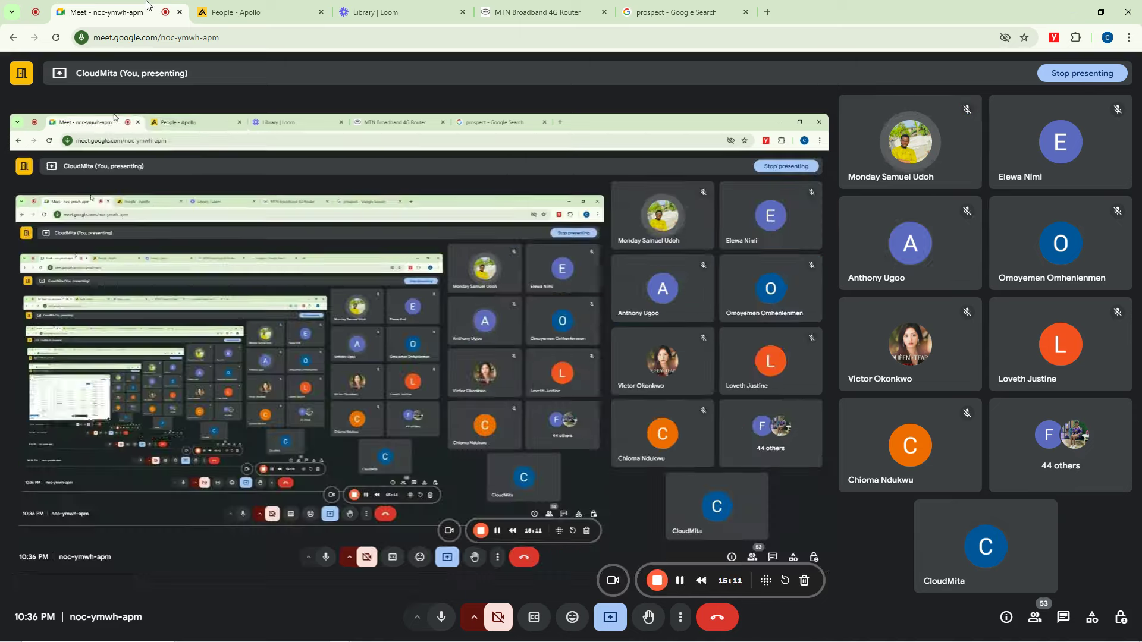
Leave the Meet call and return to the People - Apollo tab with all filters shown
{"action": "left_click", "coordinate": [1123, 621]}
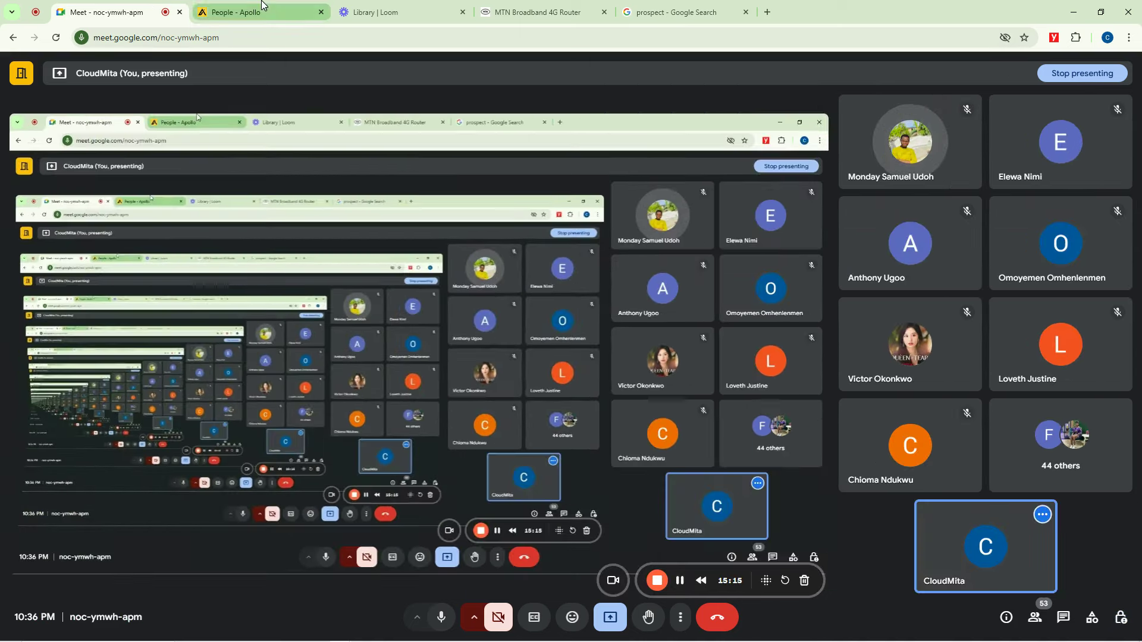
{"action": "left_click", "coordinate": [261, 7]}
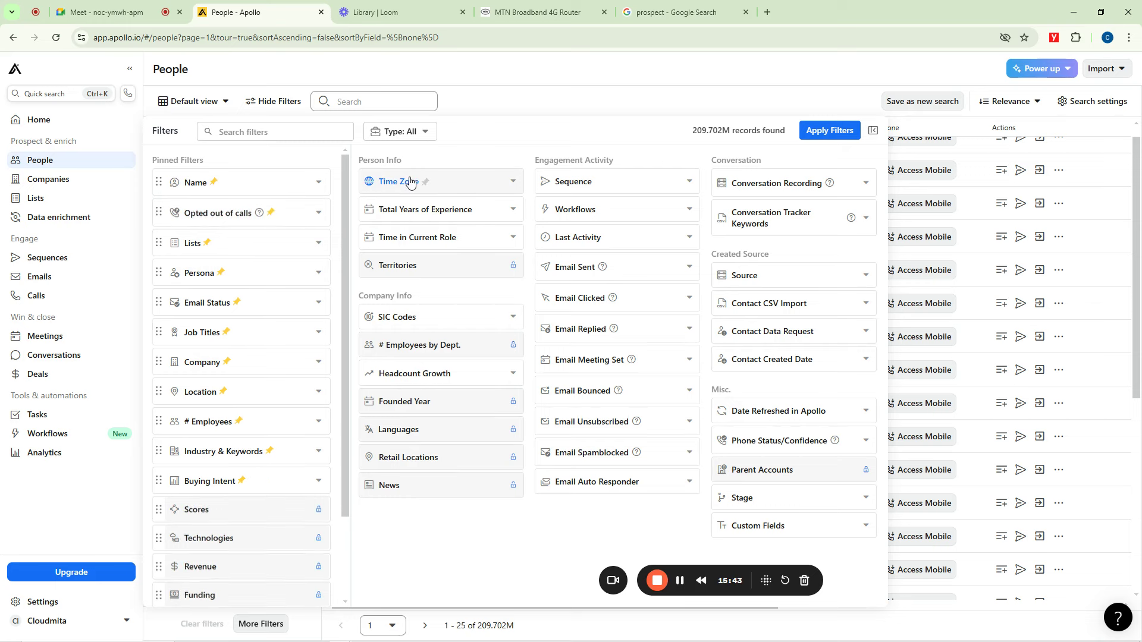
Pin the Name filter under Person Info and apply filters, keeping 209.702M contacts
{"action": "left_click", "coordinate": [409, 182]}
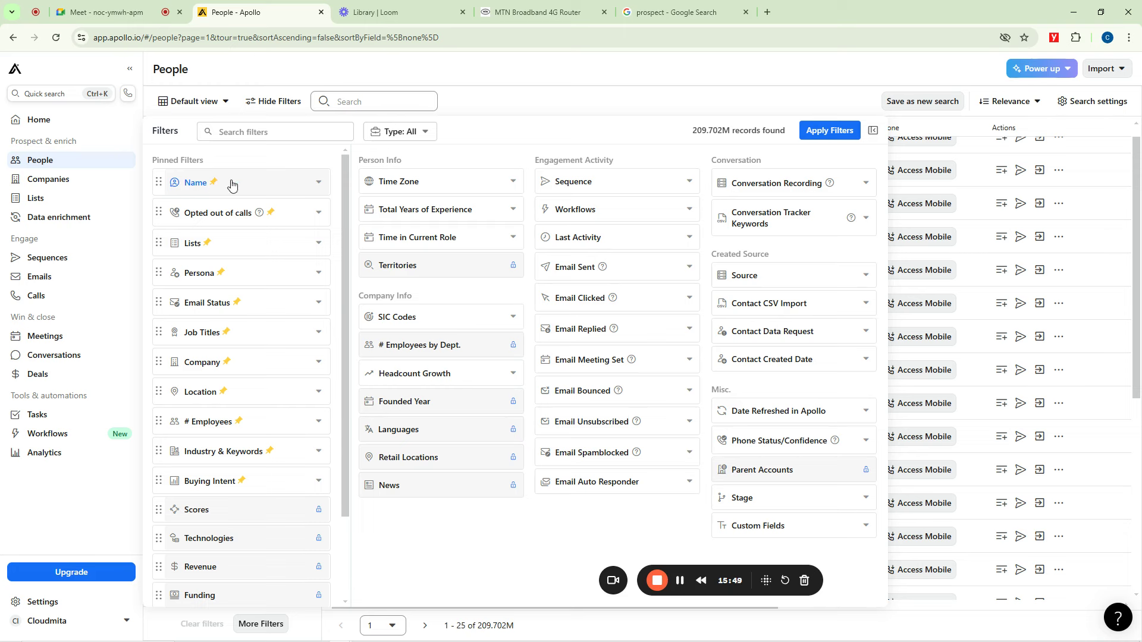
{"action": "left_click", "coordinate": [829, 132]}
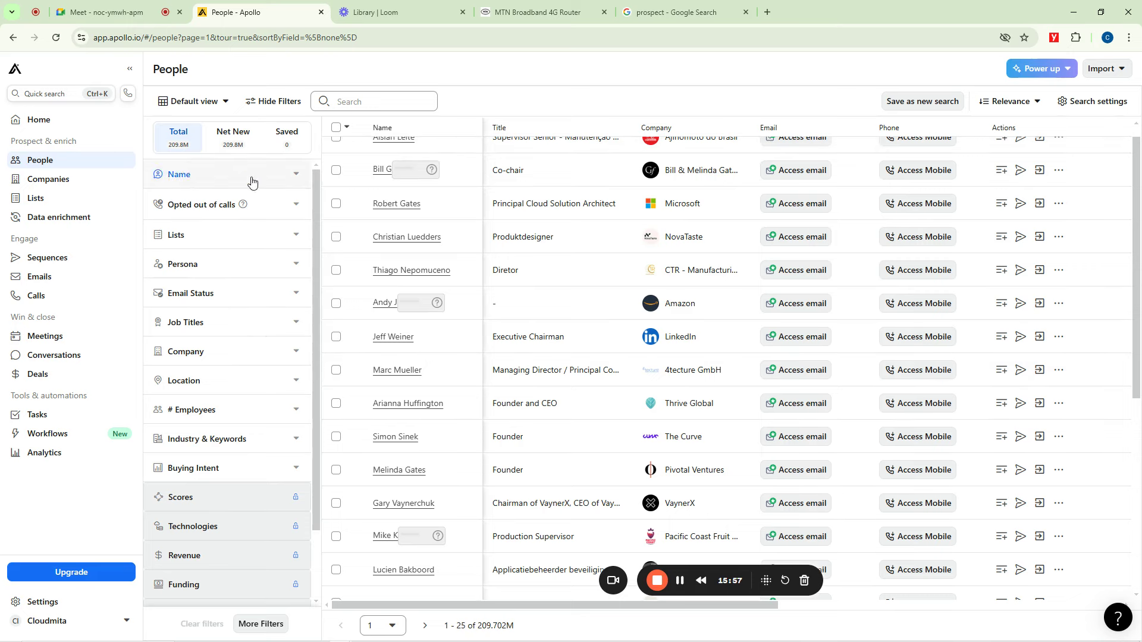
Enter a surname in the Name filter to narrow results to 15 contacts, dismissing the error toast
{"action": "left_click", "coordinate": [216, 177]}
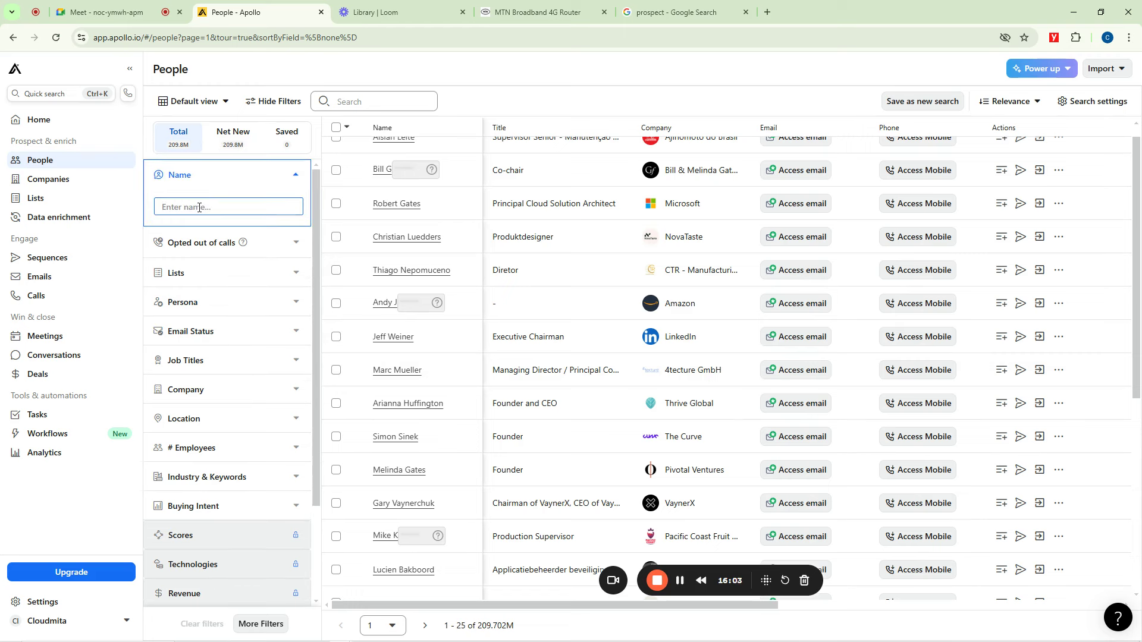
{"action": "type", "text": "o"}
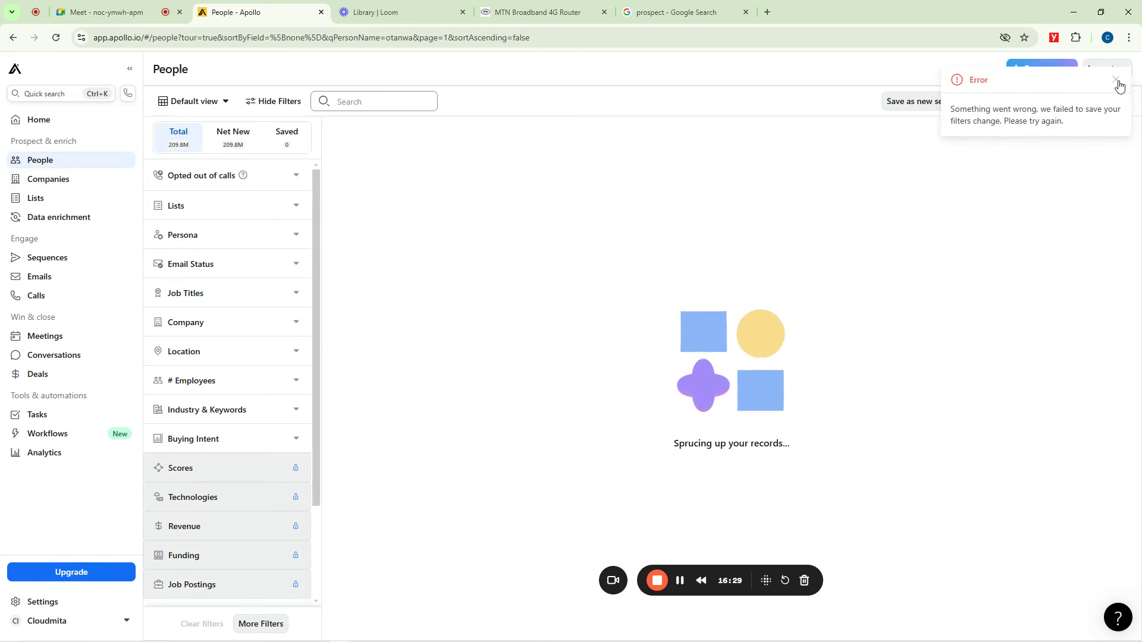
{"action": "left_click", "coordinate": [1117, 84]}
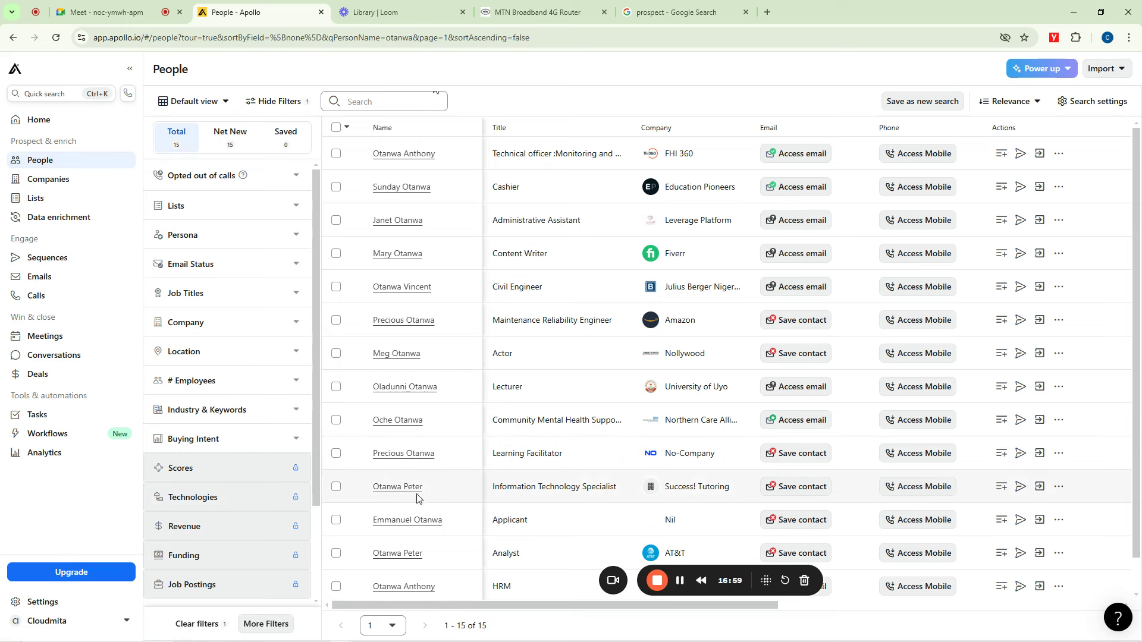
{"action": "scroll", "coordinate": [402, 538], "scroll_direction": "down", "scroll_amount": 1}
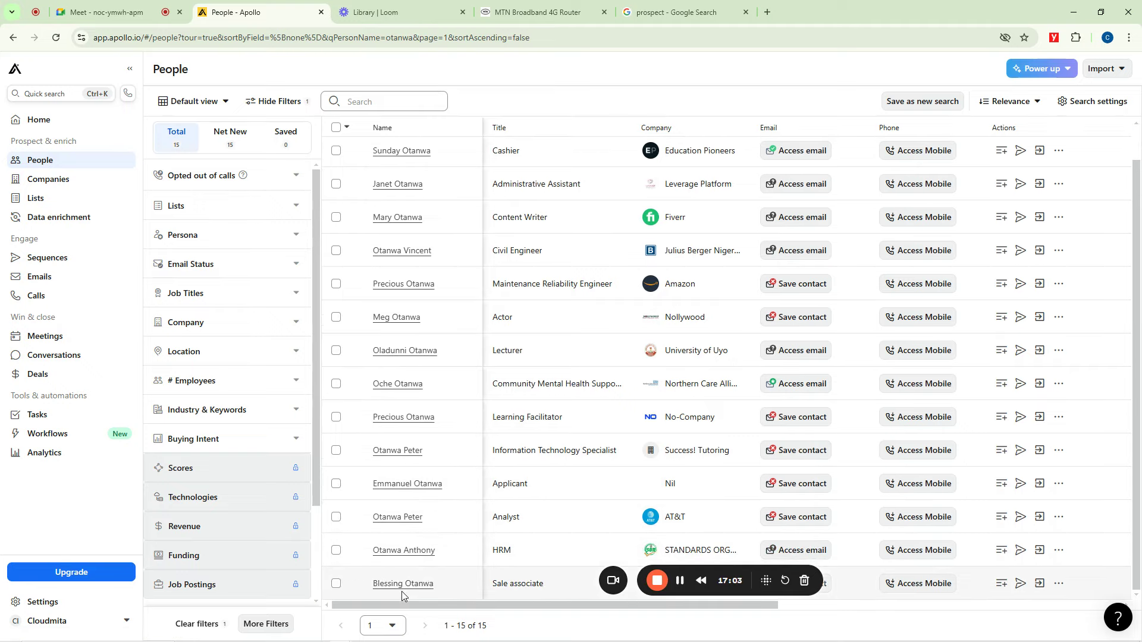
{"action": "left_click", "coordinate": [113, 7]}
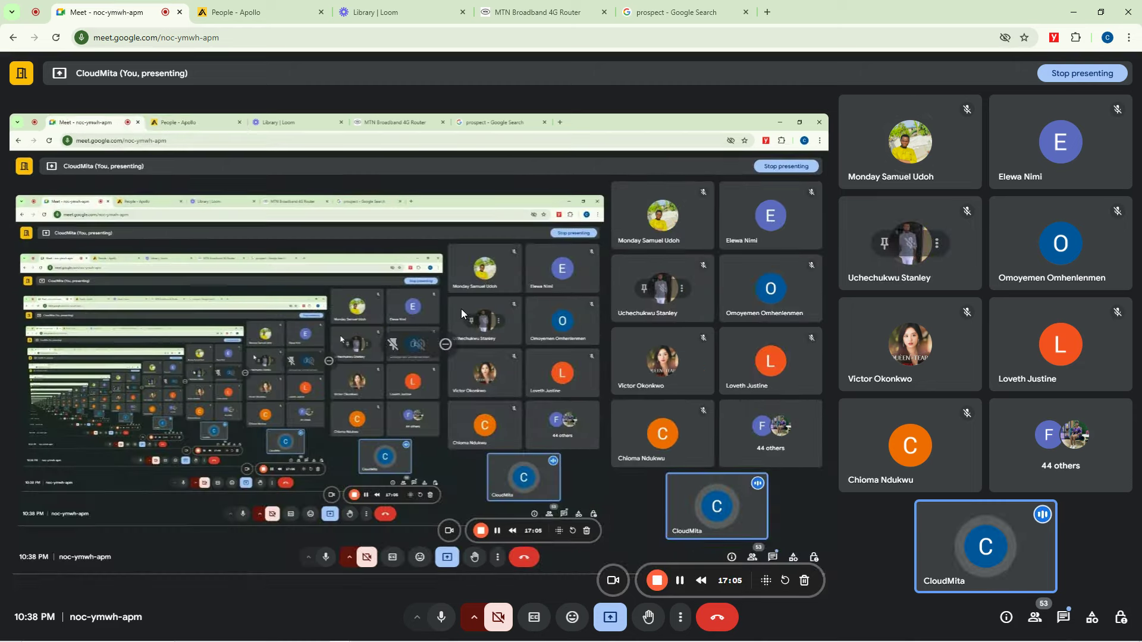
Open and close Meet's in-call messages, then return to the filtered Apollo People results
{"action": "left_click", "coordinate": [1063, 617]}
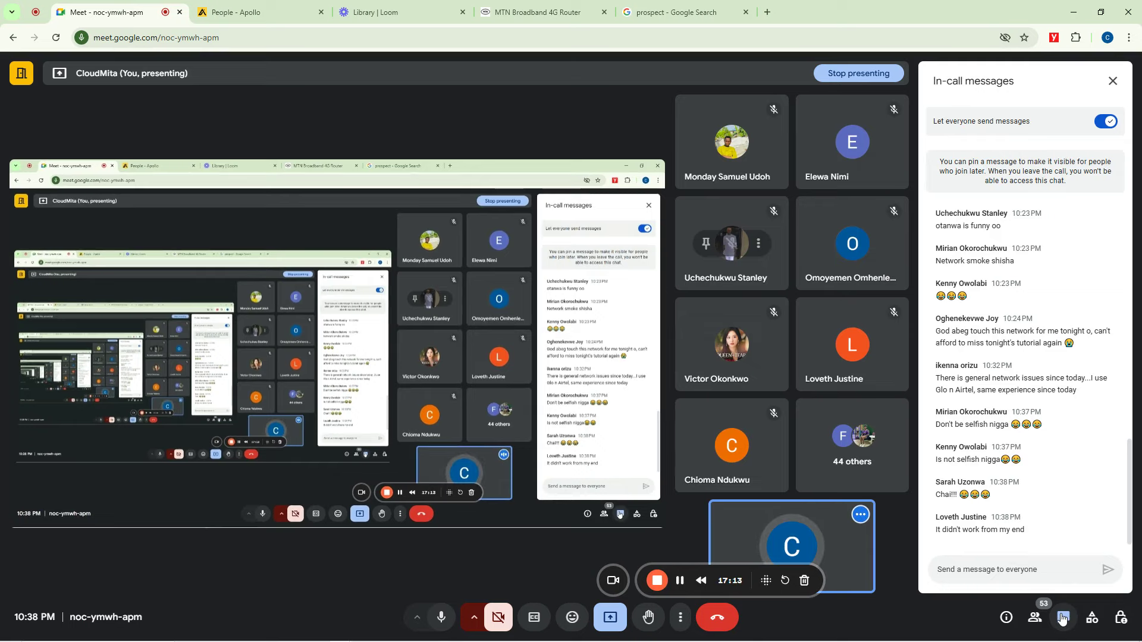
{"action": "left_click", "coordinate": [1063, 618]}
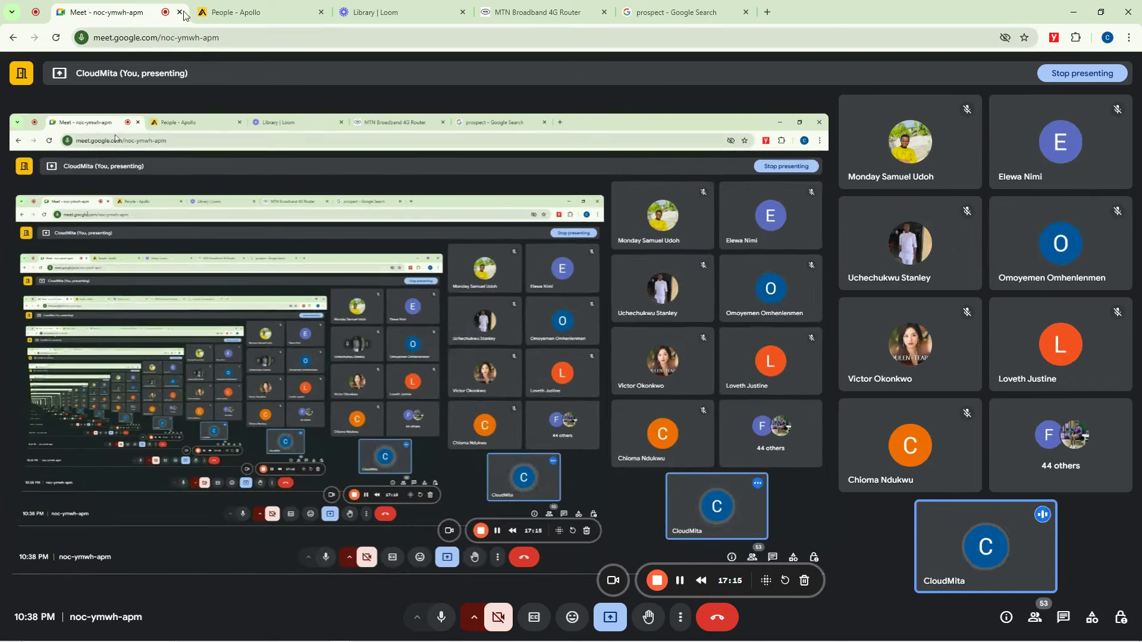
{"action": "left_click", "coordinate": [223, 12]}
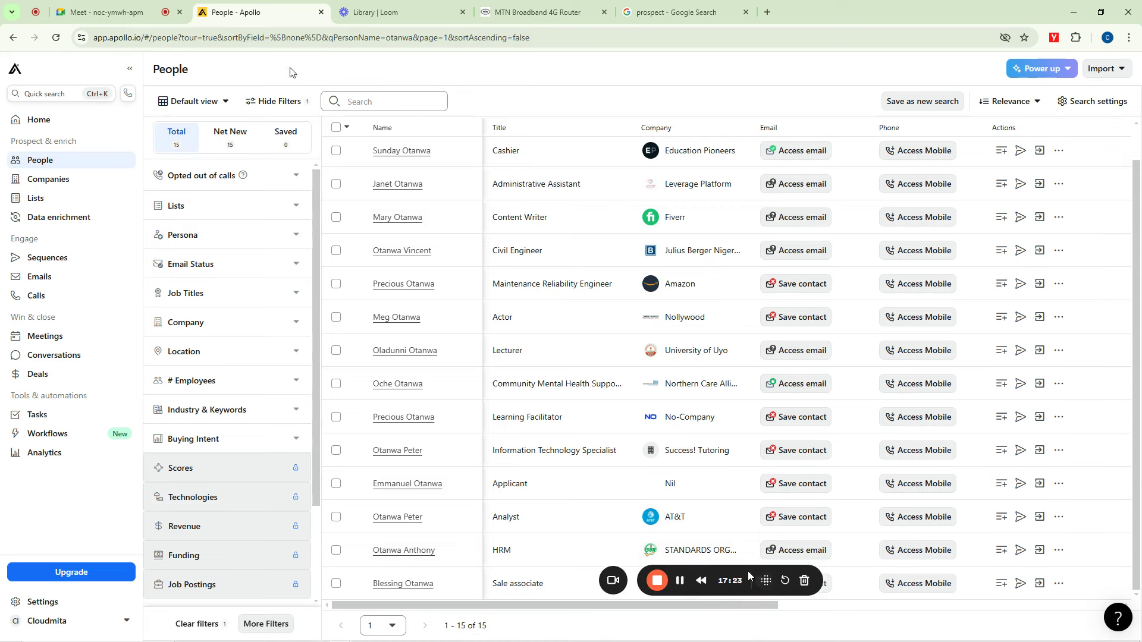
Bring the Name filter holding the entered surname into view alongside the 15 matching contacts
{"action": "left_click_drag", "start_coordinate": [747, 574], "coordinate": [145, 606]}
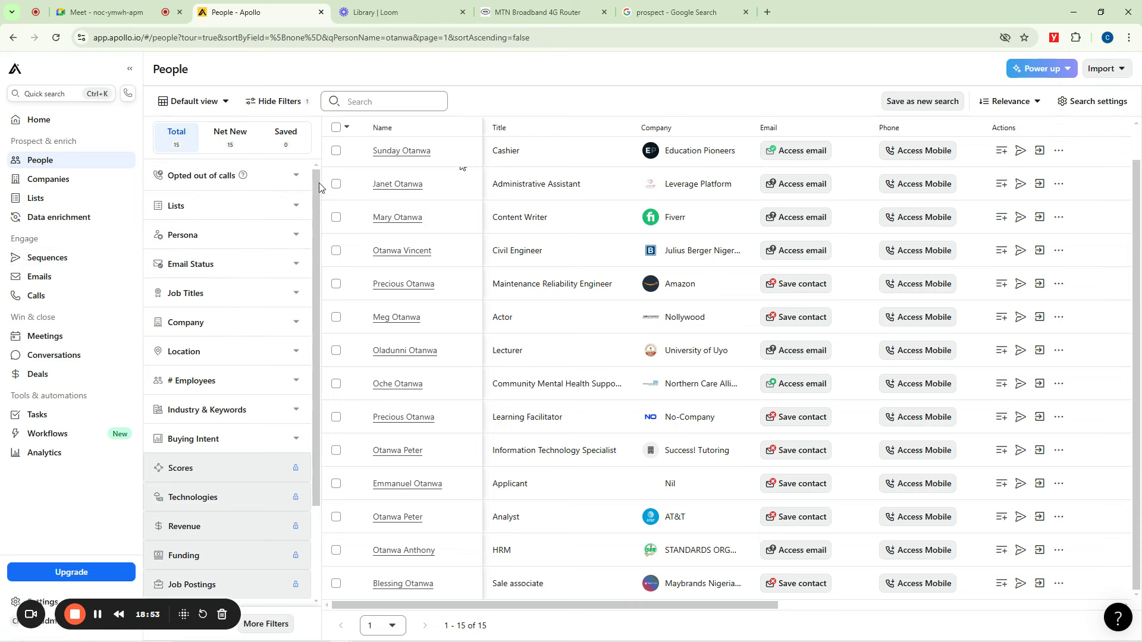
{"action": "left_click_drag", "start_coordinate": [319, 181], "coordinate": [316, 385]}
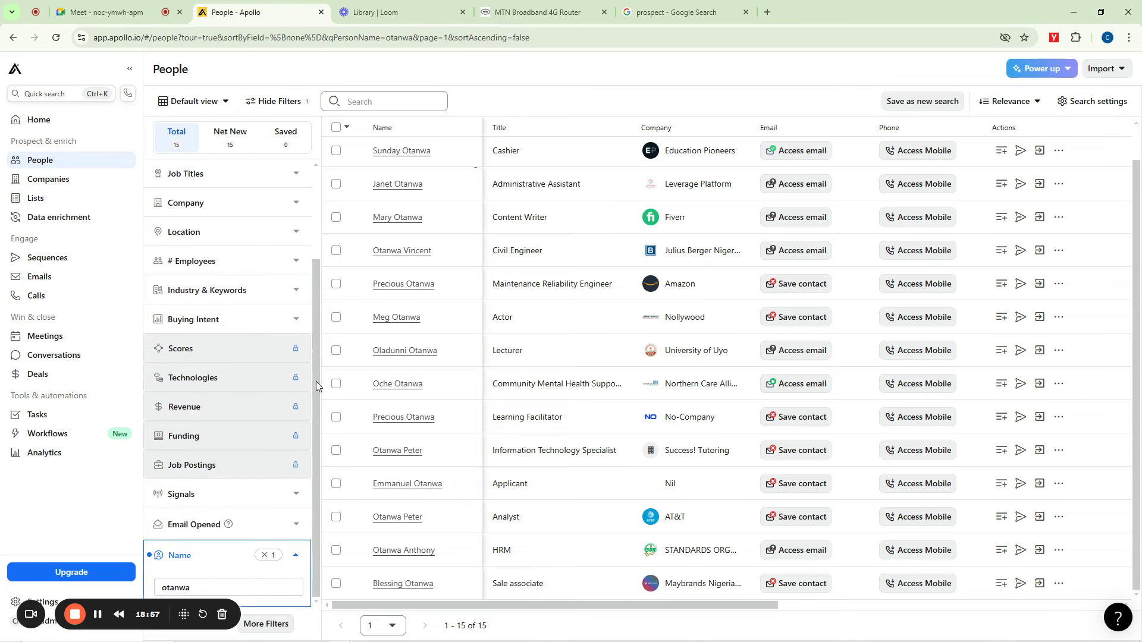
{"action": "left_click", "coordinate": [265, 556]}
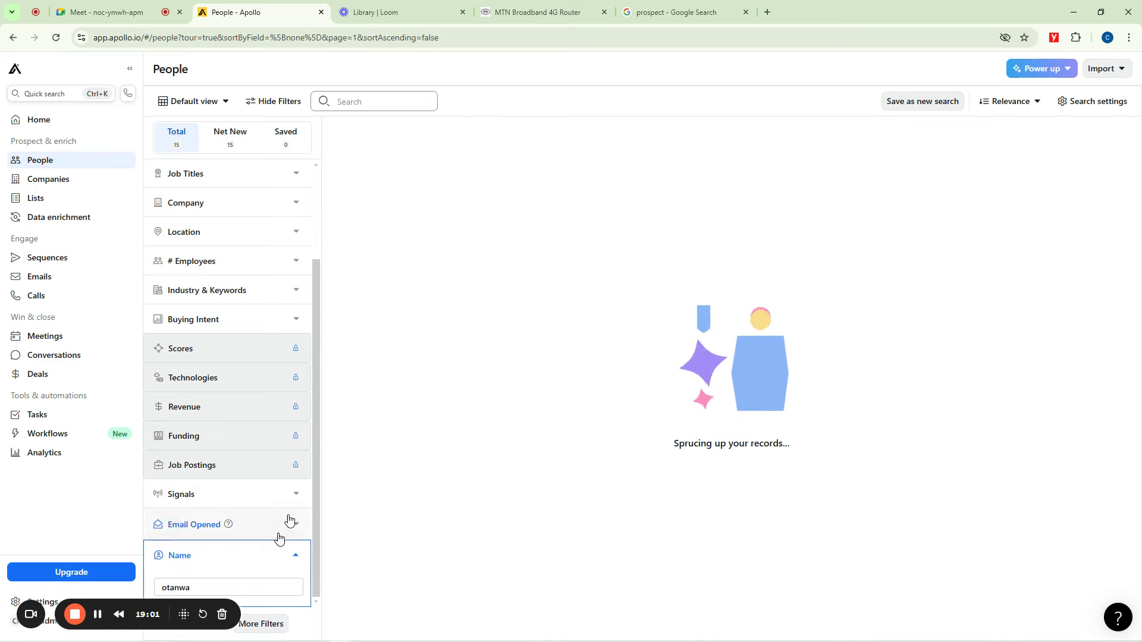
{"action": "left_click", "coordinate": [260, 588]}
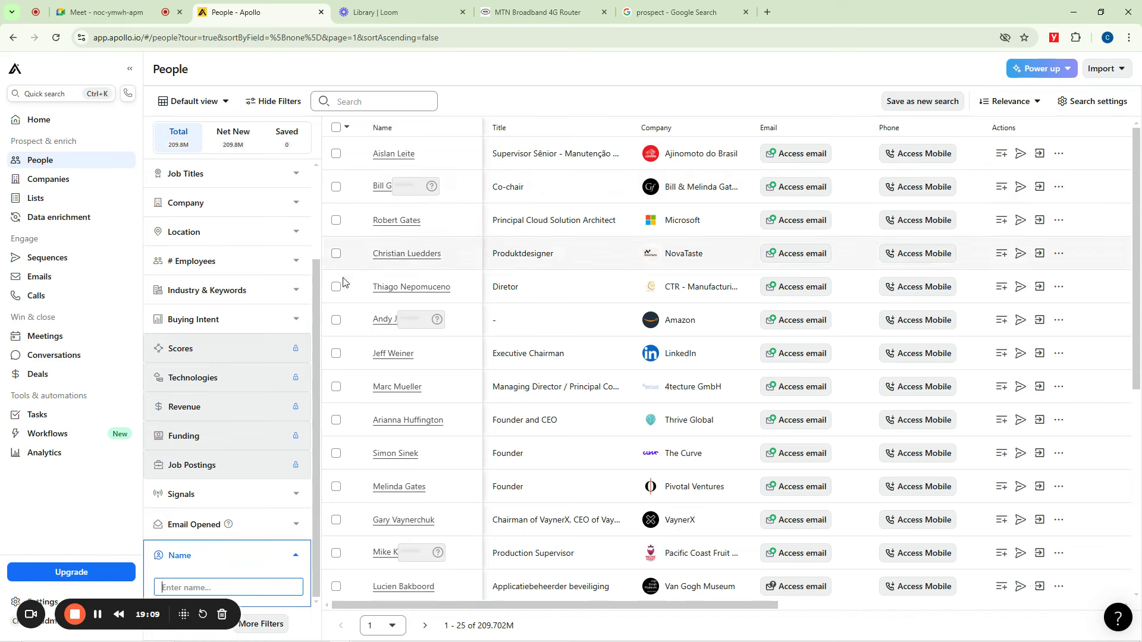
{"action": "left_click_drag", "start_coordinate": [318, 278], "coordinate": [321, 189]}
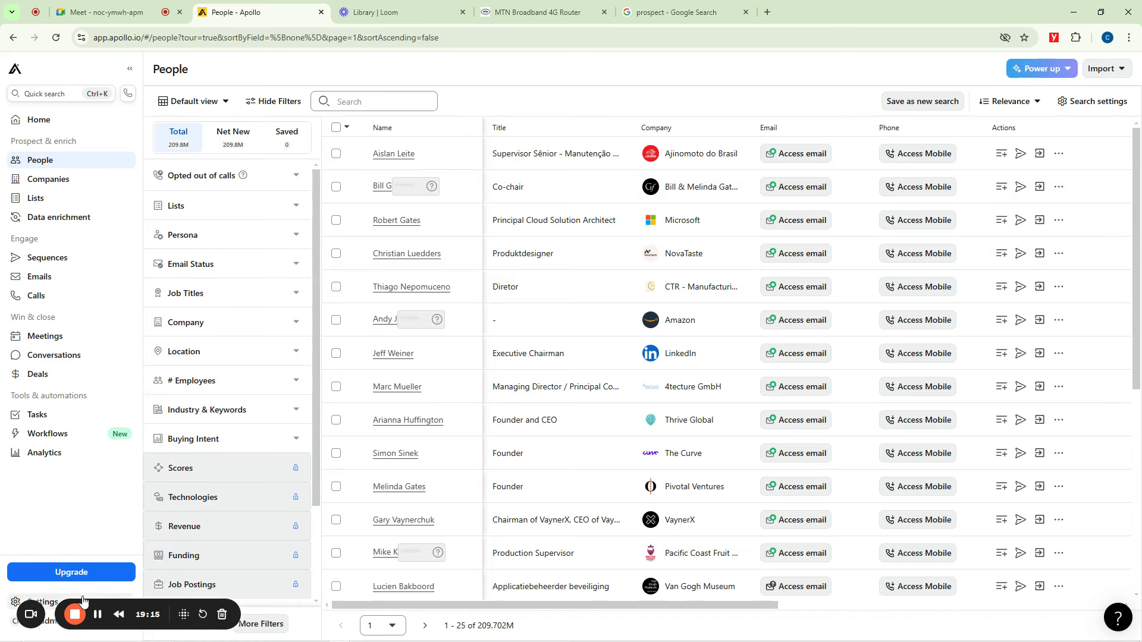
{"action": "left_click_drag", "start_coordinate": [141, 602], "coordinate": [637, 508]}
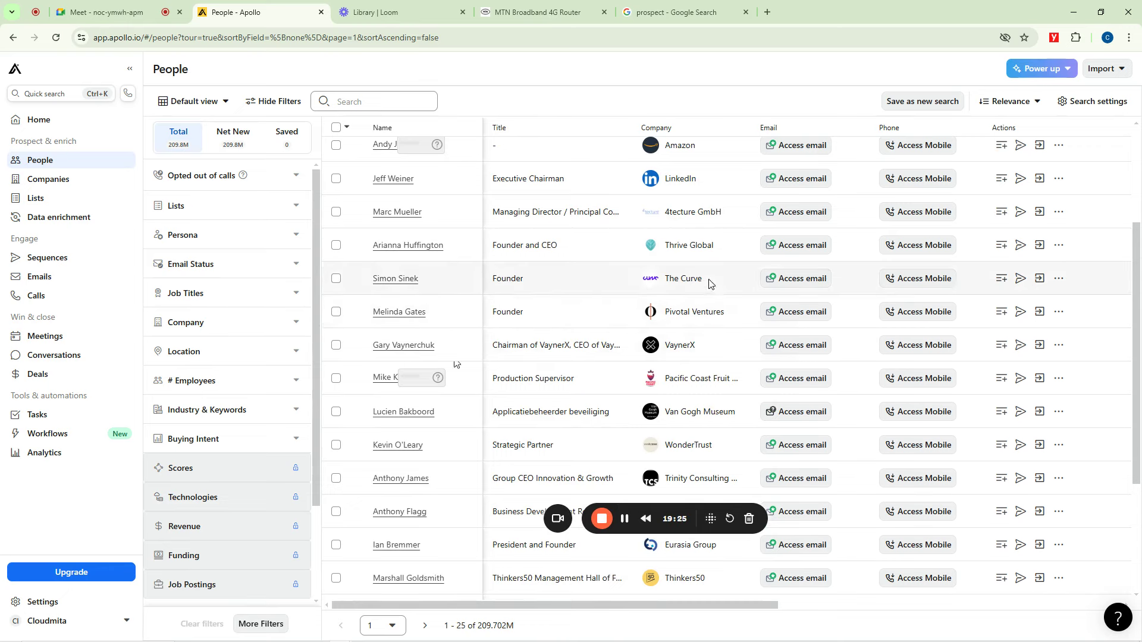
{"action": "scroll", "coordinate": [1030, 375], "scroll_direction": "up", "scroll_amount": 1}
{"action": "scroll", "coordinate": [1031, 374], "scroll_direction": "up", "scroll_amount": 3}
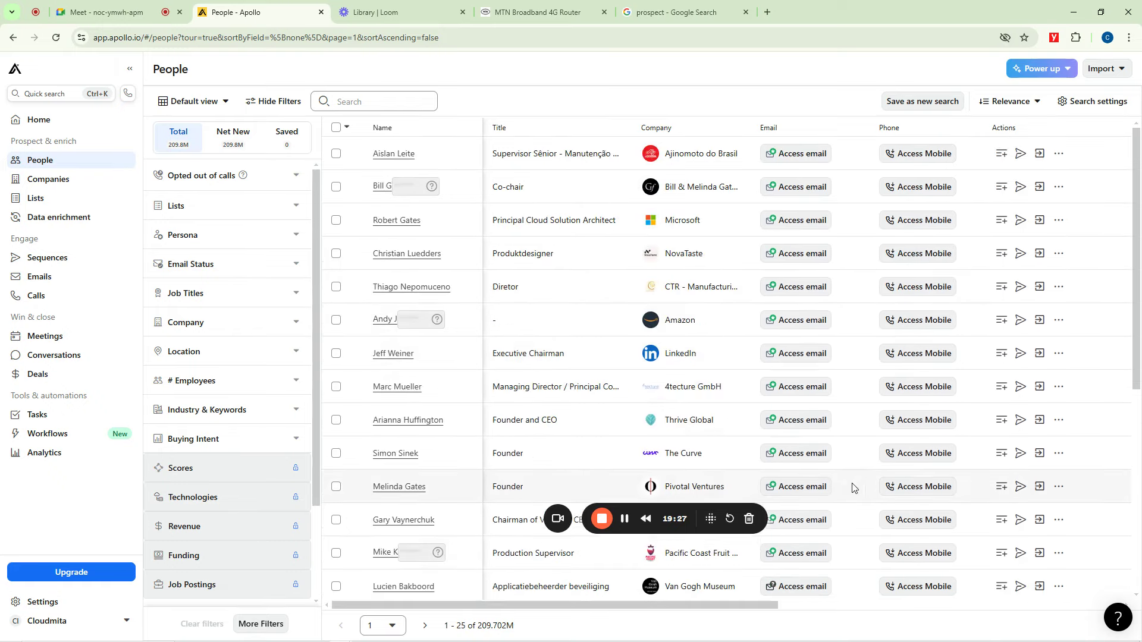
{"action": "left_click_drag", "start_coordinate": [679, 509], "coordinate": [1057, 622]}
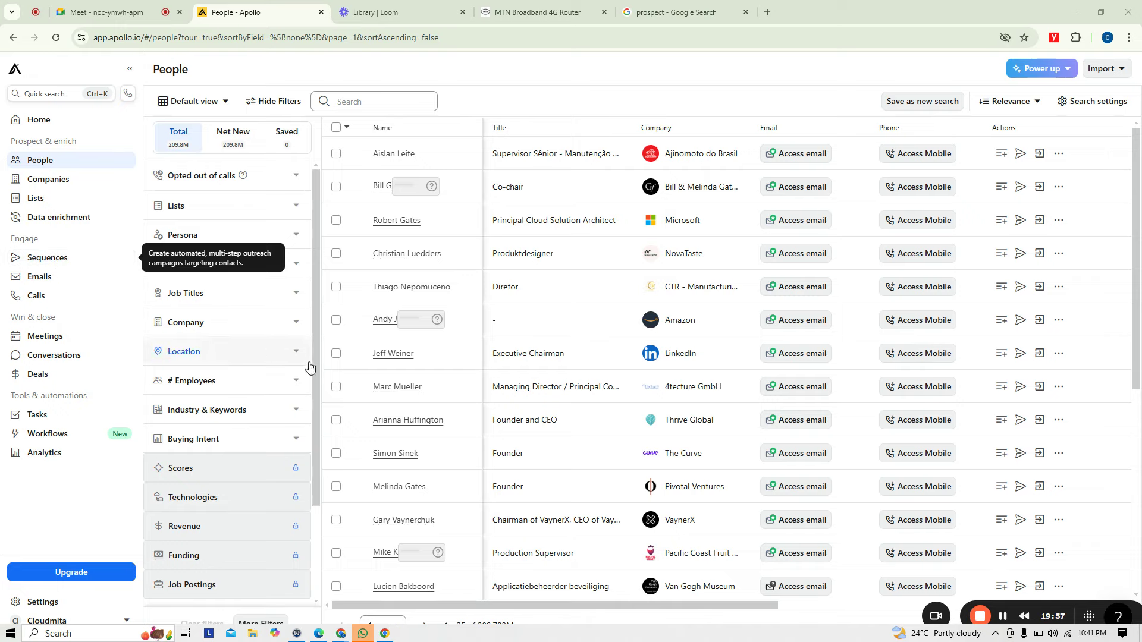
{"action": "left_click", "coordinate": [98, 11]}
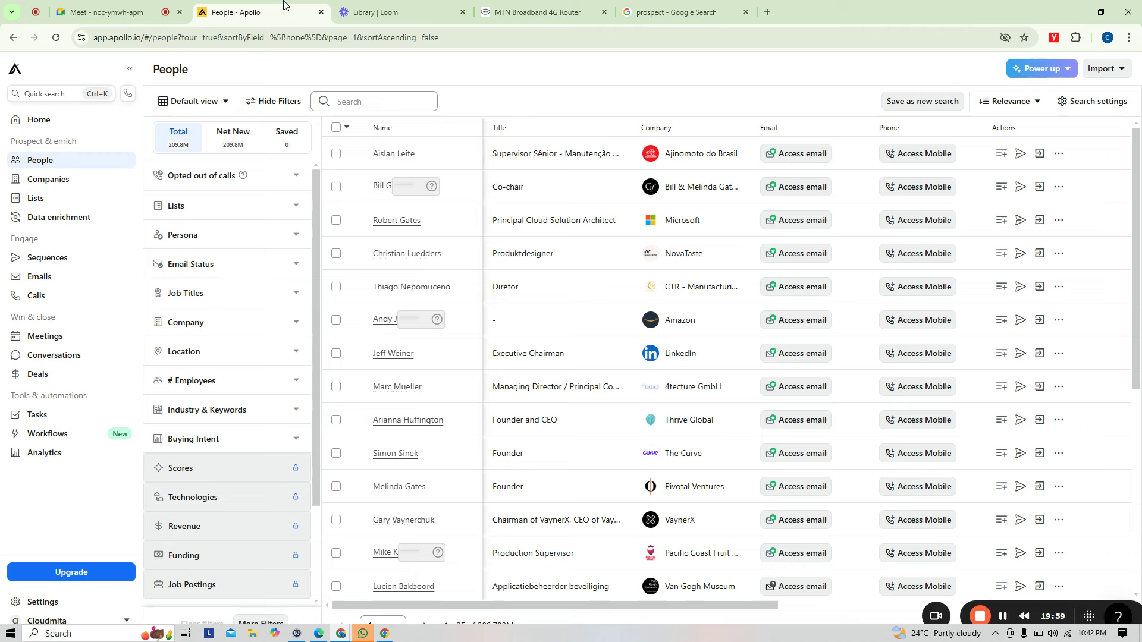
{"action": "left_click", "coordinate": [284, 11]}
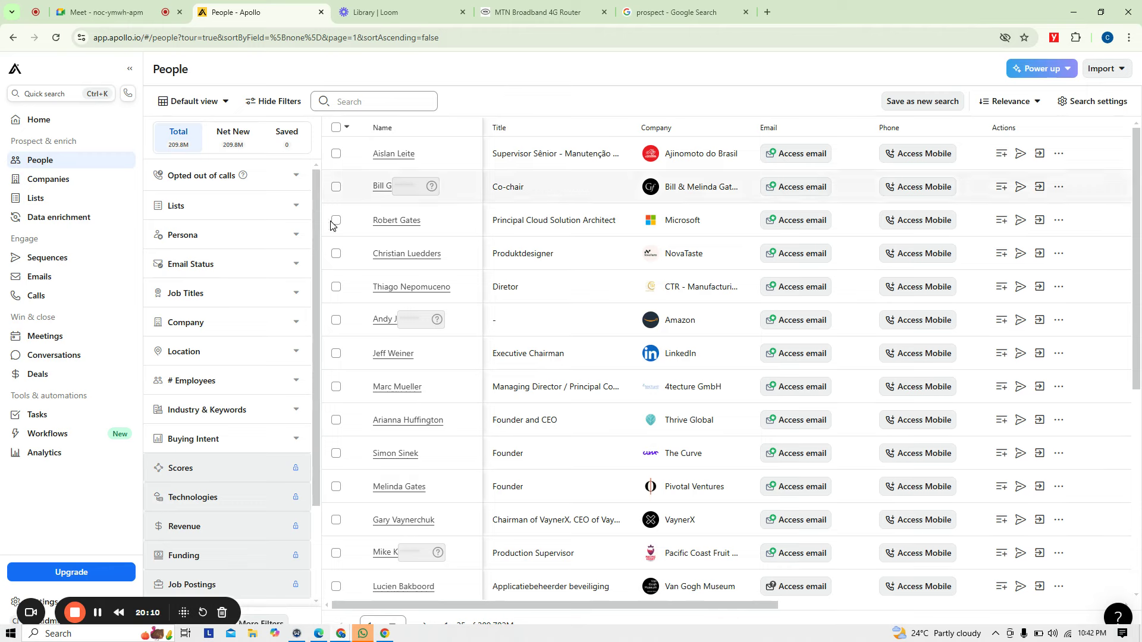
Replace the Google query with 'what is a lead' and run the search
{"action": "left_click", "coordinate": [678, 12]}
{"action": "left_click_drag", "start_coordinate": [250, 83], "coordinate": [142, 81]}
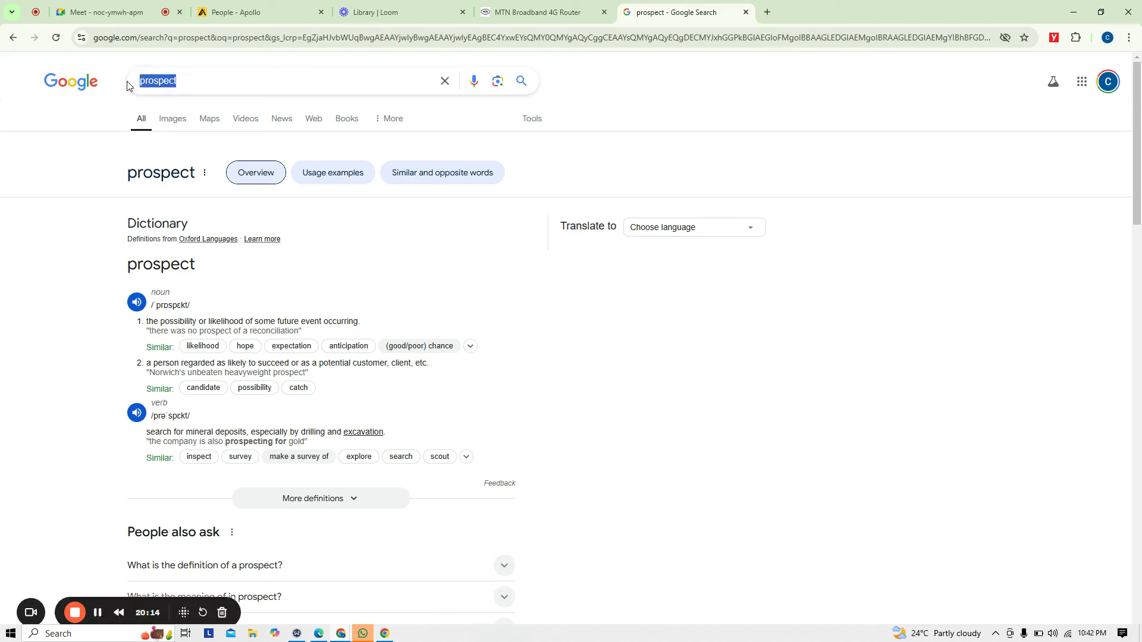
{"action": "type", "text": "what is a"}
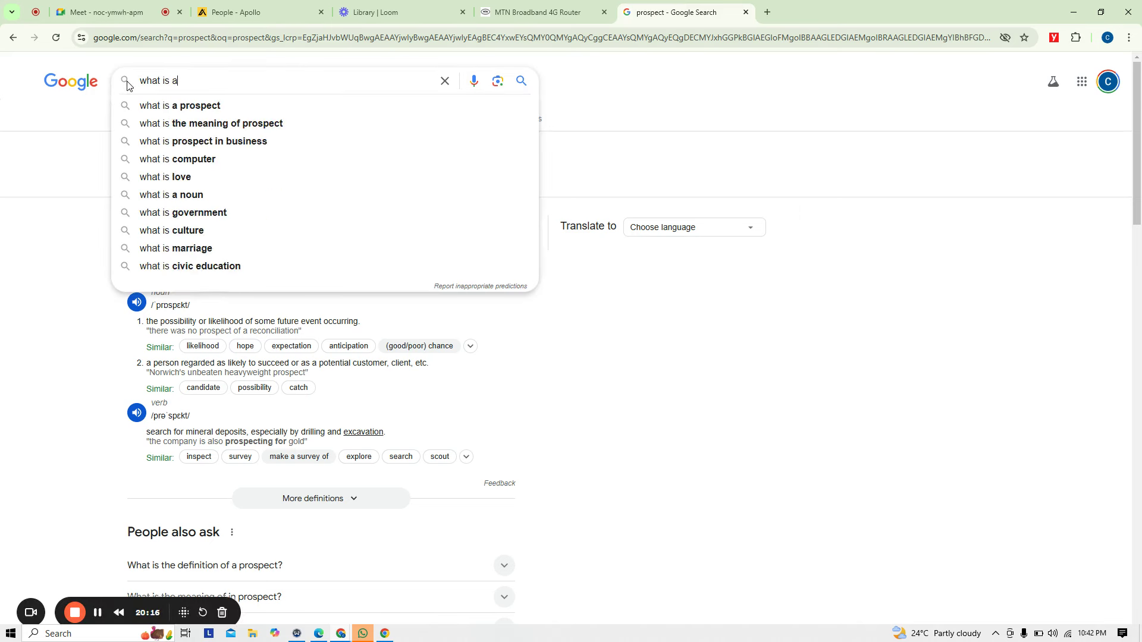
{"action": "type", "text": " lad"}
{"action": "key", "text": "BackSpace"}
{"action": "key", "text": "BackSpace"}
{"action": "type", "text": "ead"}
{"action": "key", "text": "Return"}
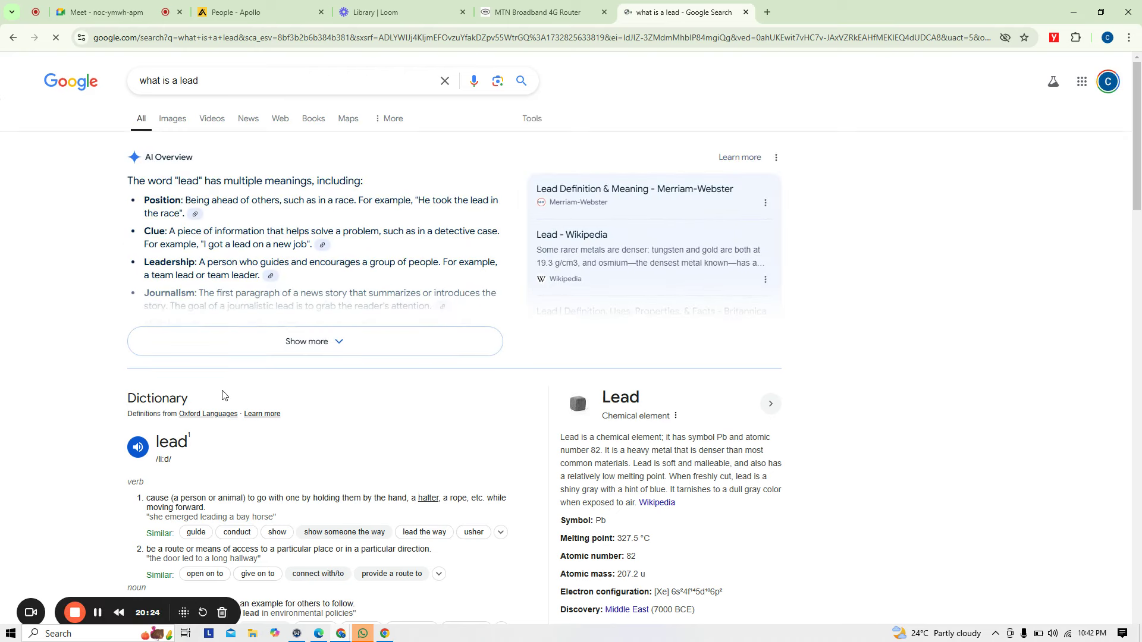
Highlight 'means of access' in the second verb definition, then check the Meet call
{"action": "scroll", "coordinate": [244, 375], "scroll_direction": "down", "scroll_amount": 3}
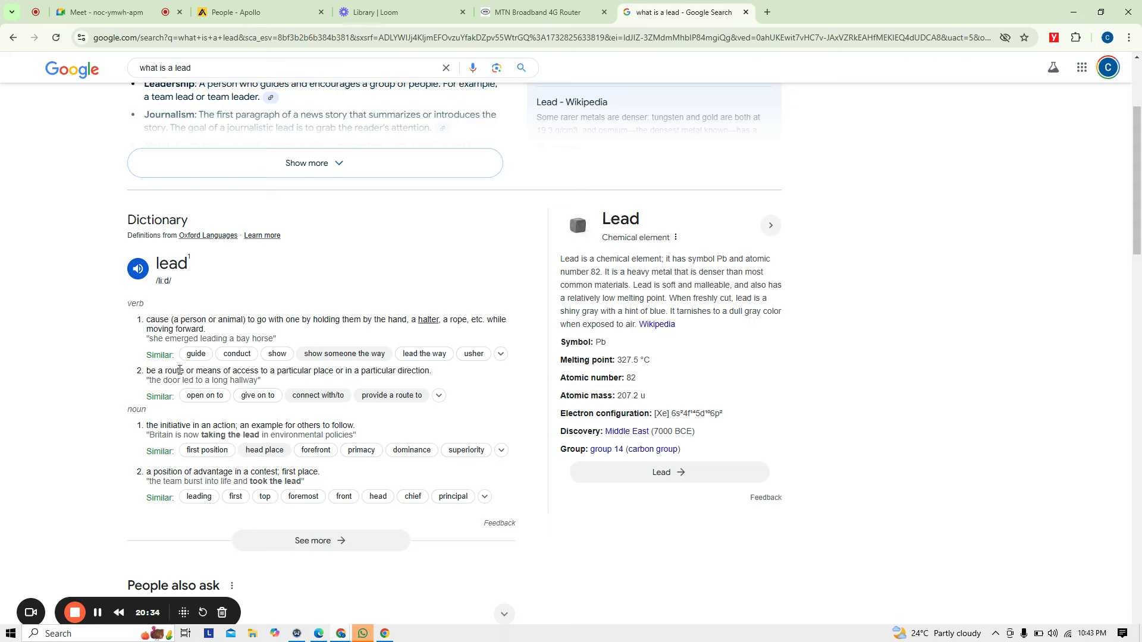
{"action": "left_click_drag", "start_coordinate": [165, 369], "coordinate": [429, 375]}
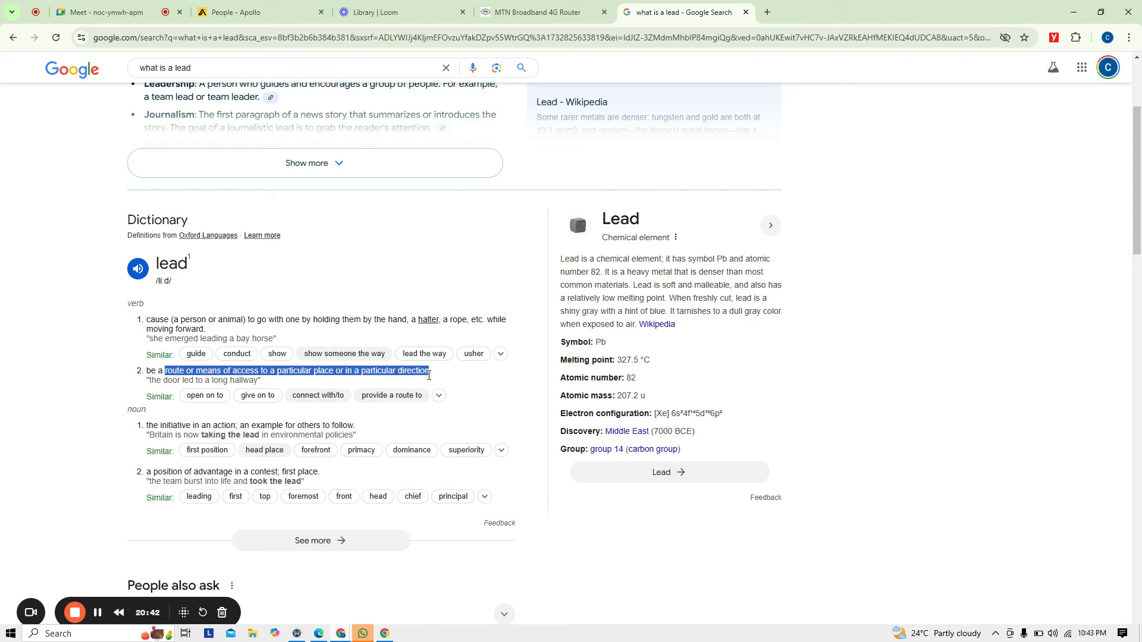
{"action": "left_click", "coordinate": [176, 371]}
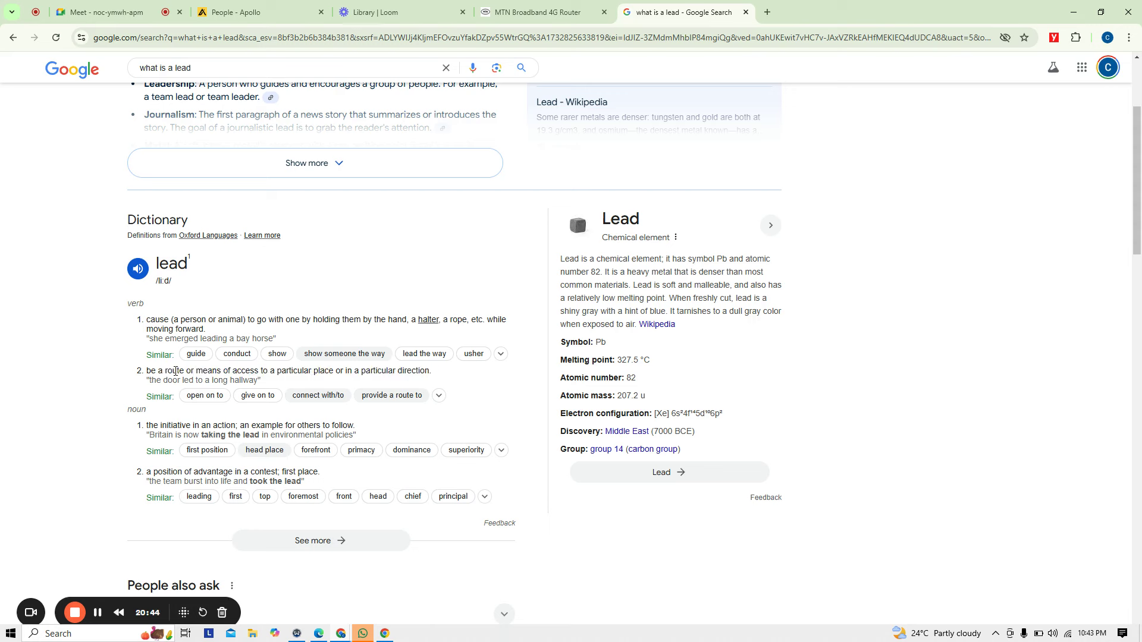
{"action": "left_click_drag", "start_coordinate": [165, 370], "coordinate": [258, 370]}
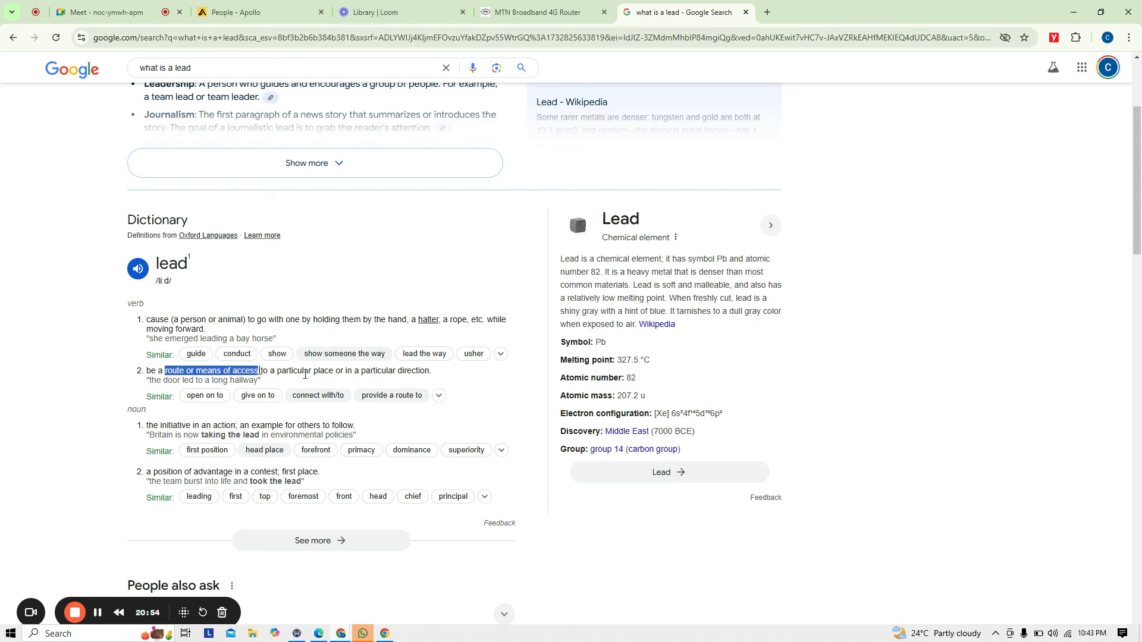
{"action": "left_click", "coordinate": [305, 373]}
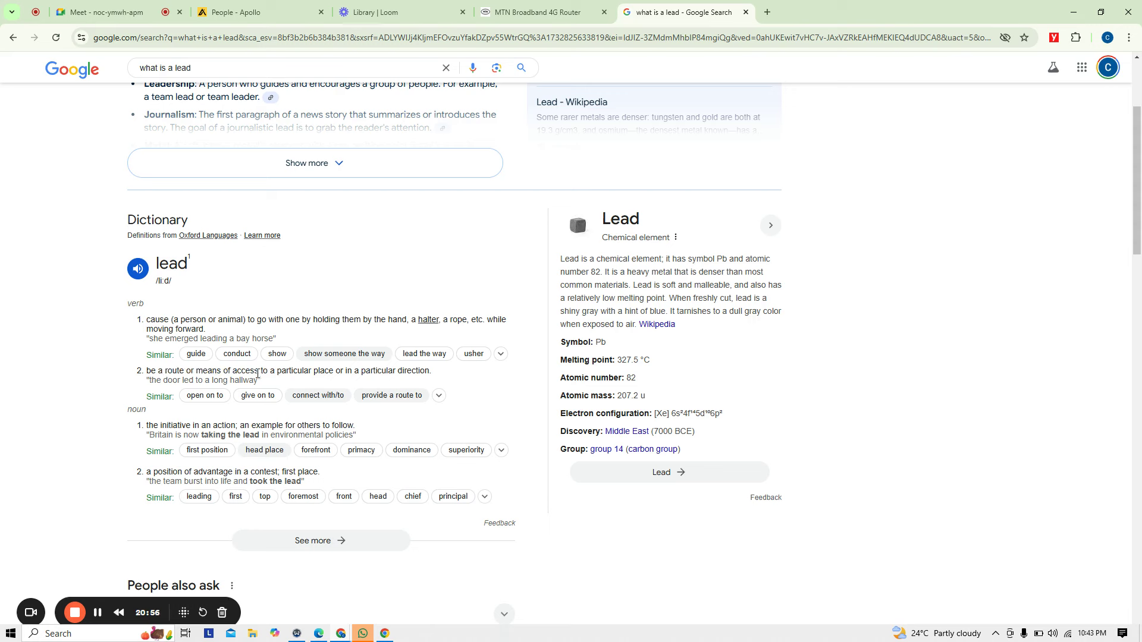
{"action": "left_click_drag", "start_coordinate": [258, 370], "coordinate": [197, 371]}
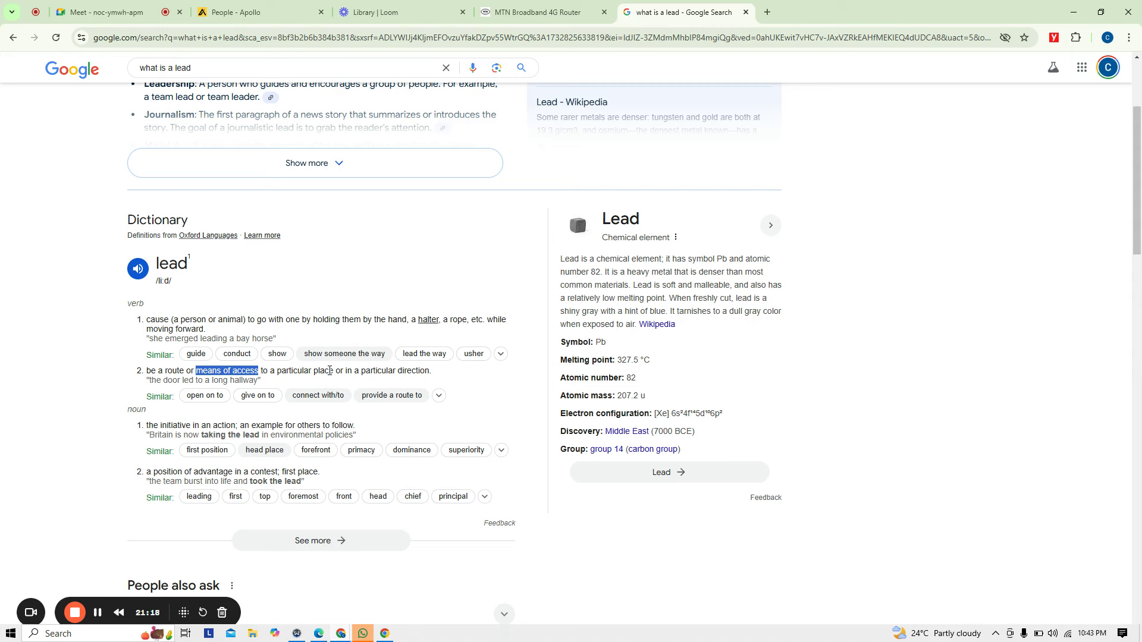
{"action": "left_click", "coordinate": [126, 8]}
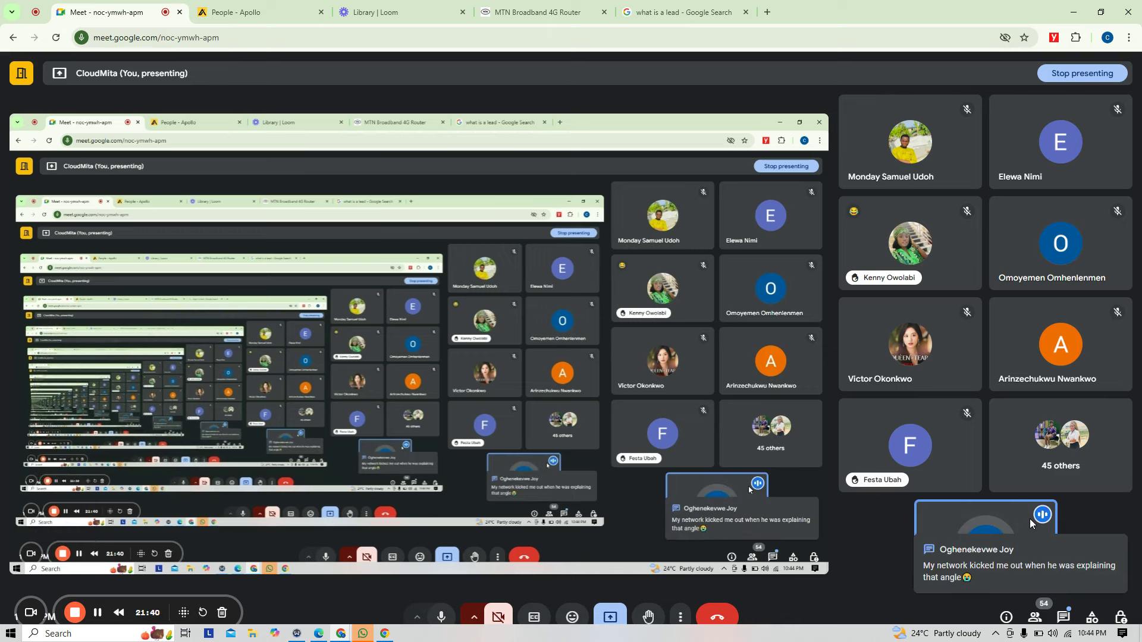
Switch back to the Apollo People list showing the unfiltered pool of about 209.8M contacts
{"action": "left_click", "coordinate": [267, 3]}
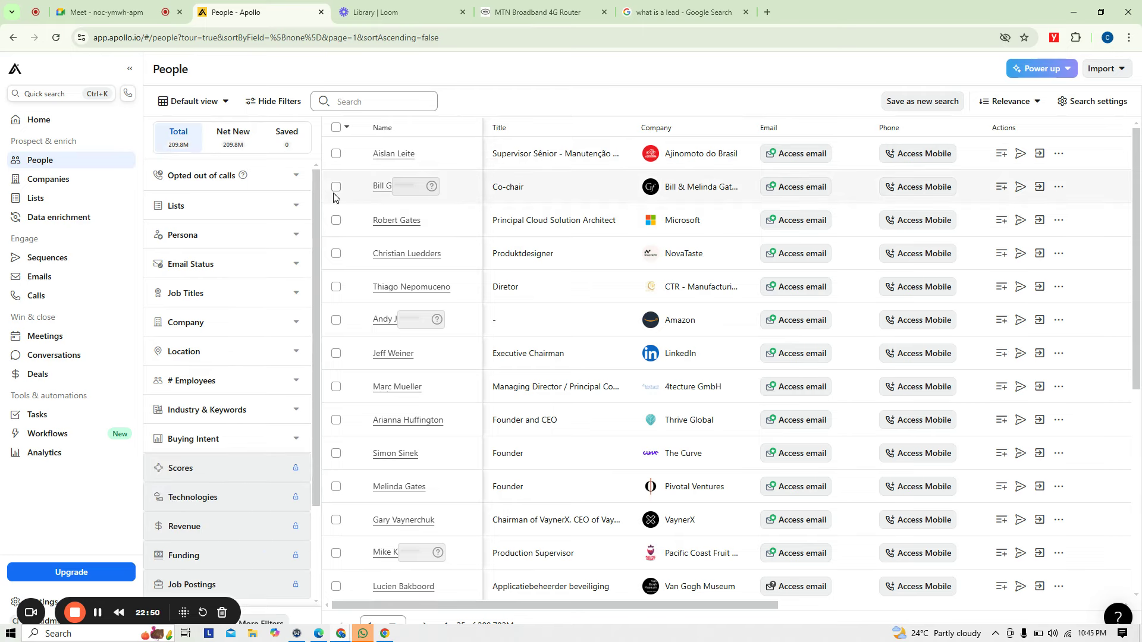
{"action": "left_click_drag", "start_coordinate": [314, 173], "coordinate": [328, 357]}
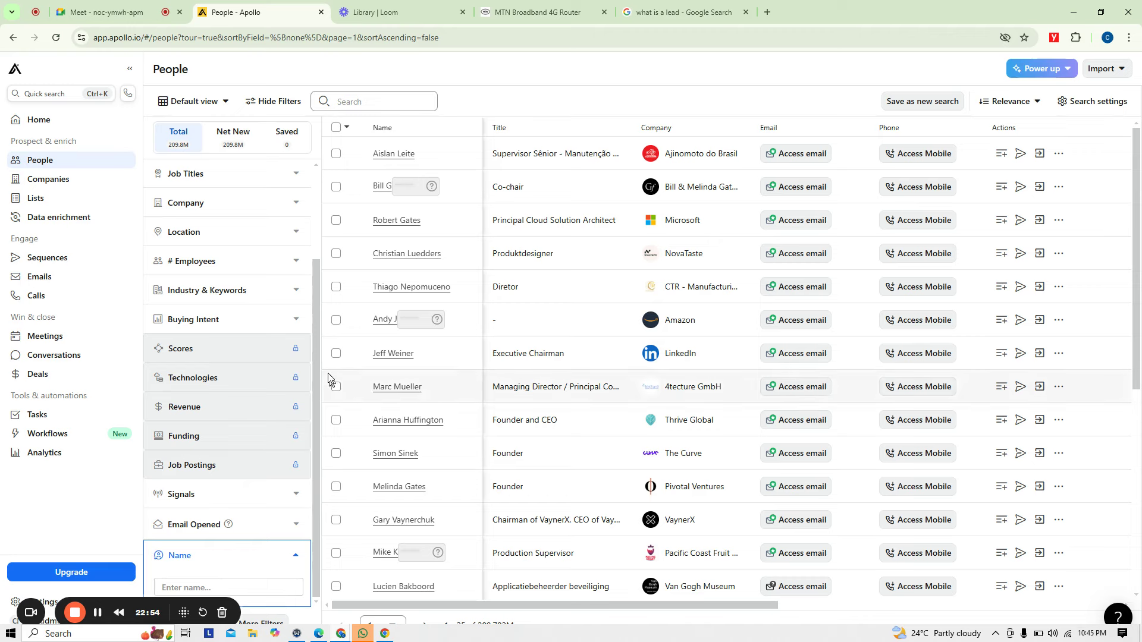
{"action": "left_click_drag", "start_coordinate": [313, 314], "coordinate": [318, 213]}
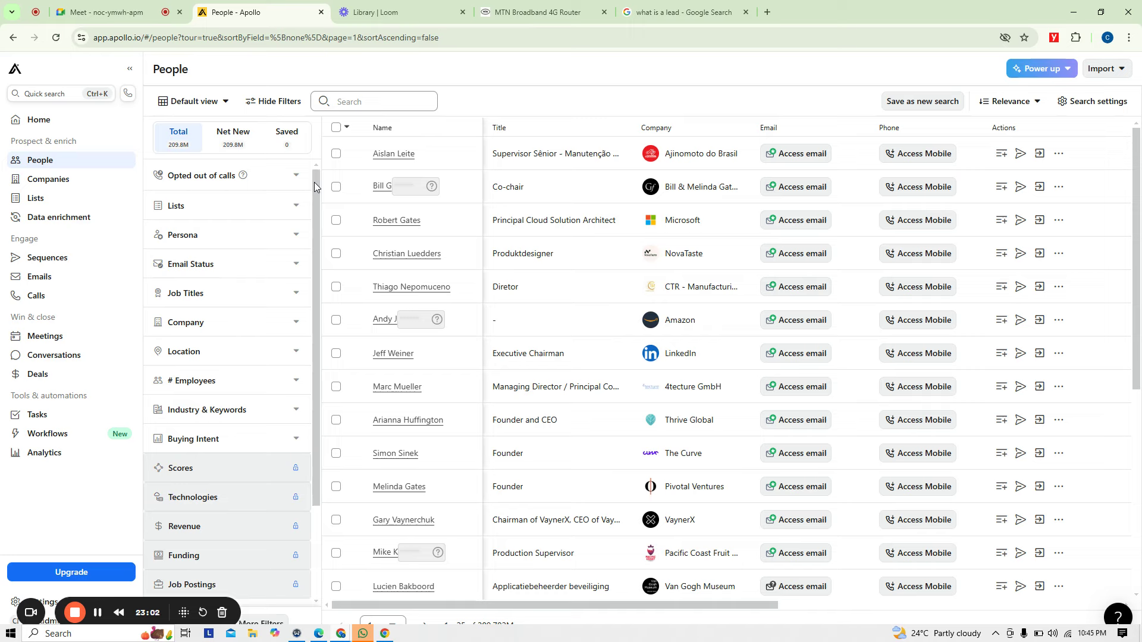
{"action": "left_click_drag", "start_coordinate": [316, 191], "coordinate": [308, 309]}
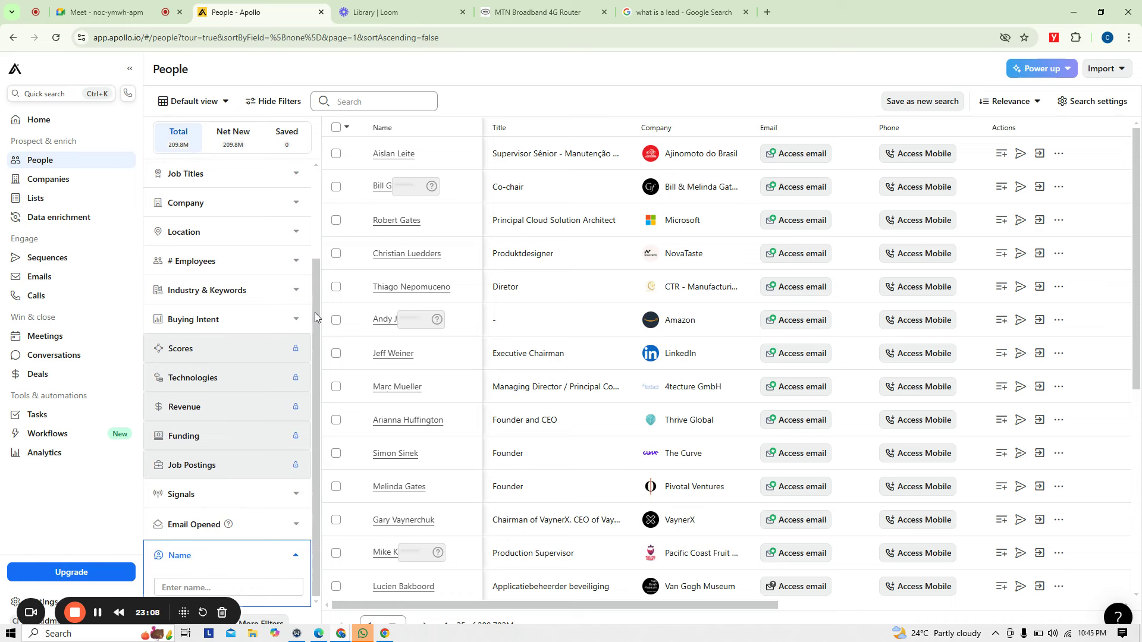
{"action": "scroll", "coordinate": [315, 312], "scroll_direction": "up", "scroll_amount": 2}
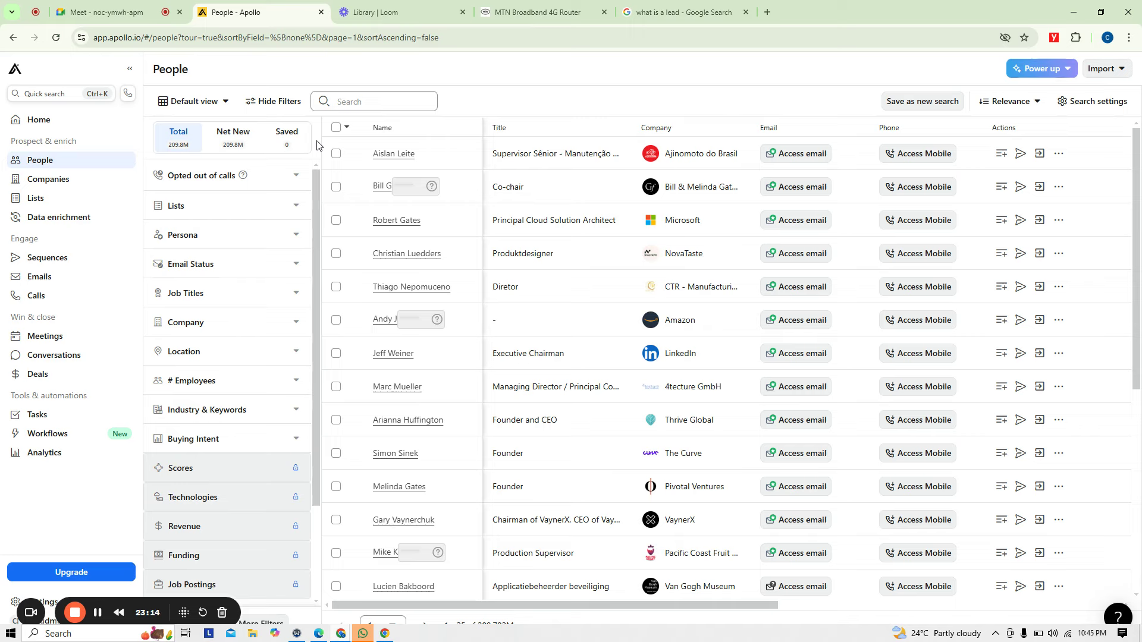
Switch to the Google Meet call tab with the presented screen and participant tiles
{"action": "left_click", "coordinate": [113, 12]}
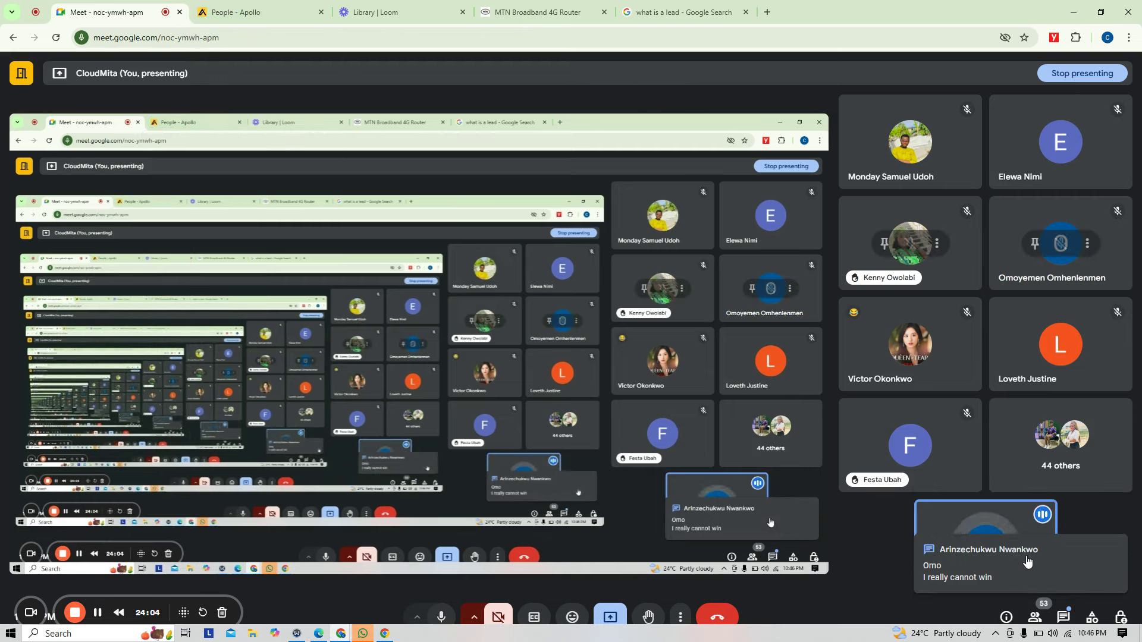
Flip briefly to the Apollo People list and back to the Meet call, now 52 participants
{"action": "left_click", "coordinate": [283, 4]}
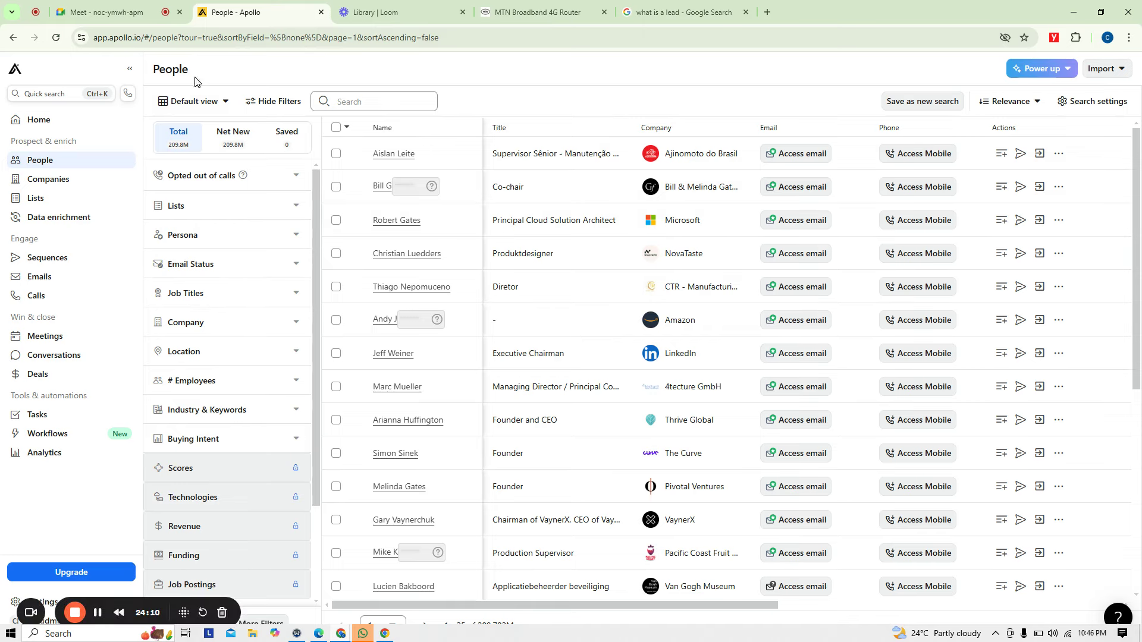
{"action": "left_click", "coordinate": [129, 7]}
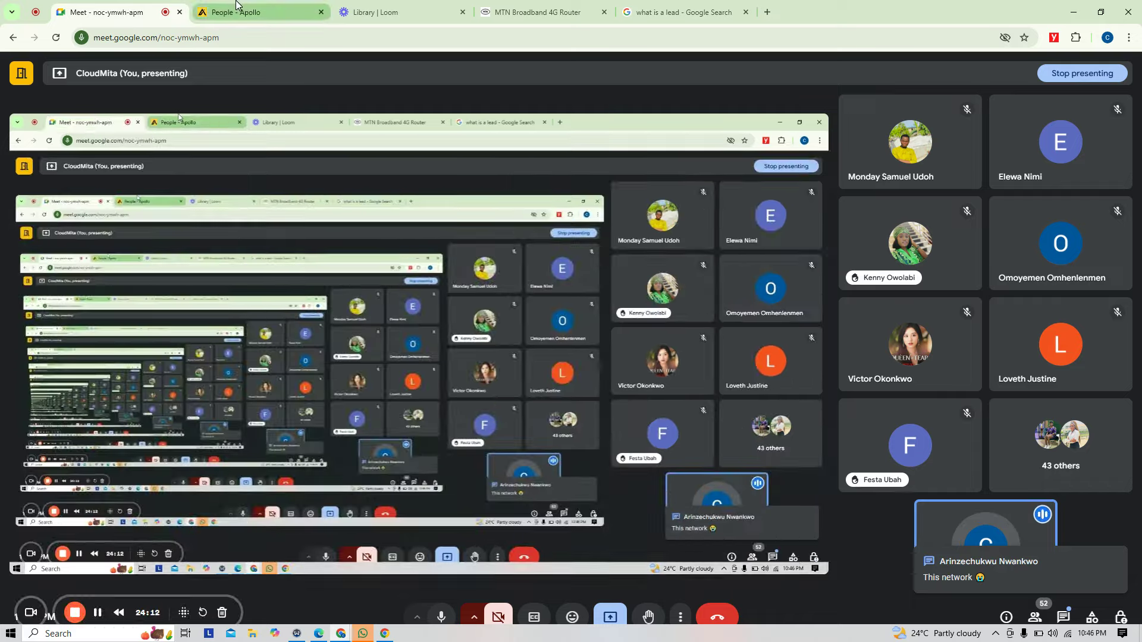
{"action": "left_click", "coordinate": [256, 12]}
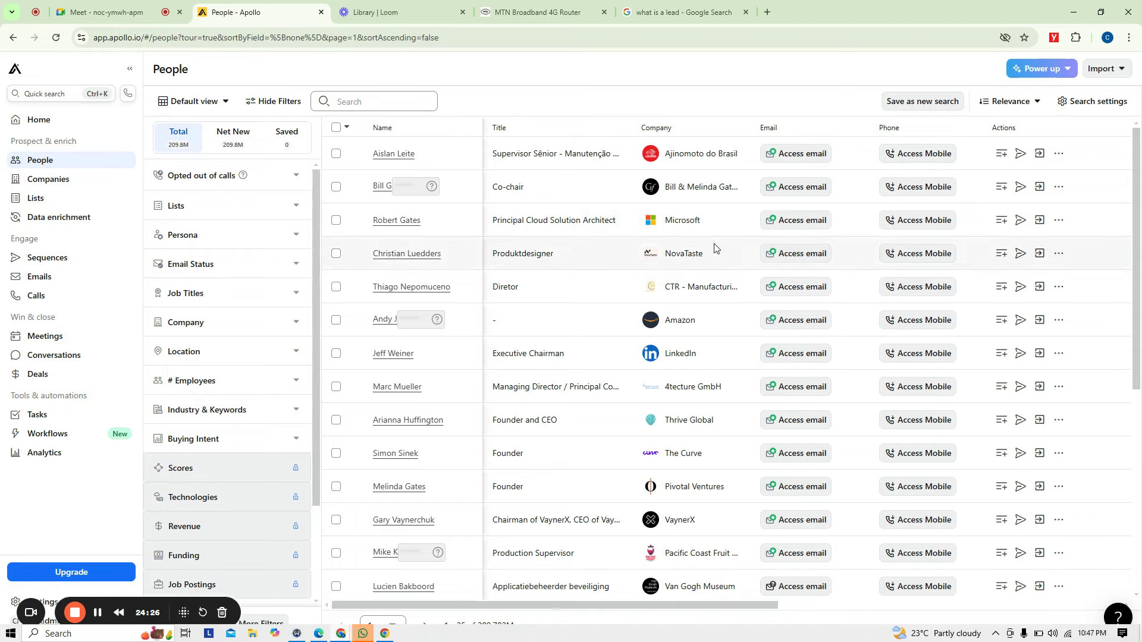
Glance at the 'what is a lead' search results, then return to the Apollo People list
{"action": "left_click", "coordinate": [684, 12]}
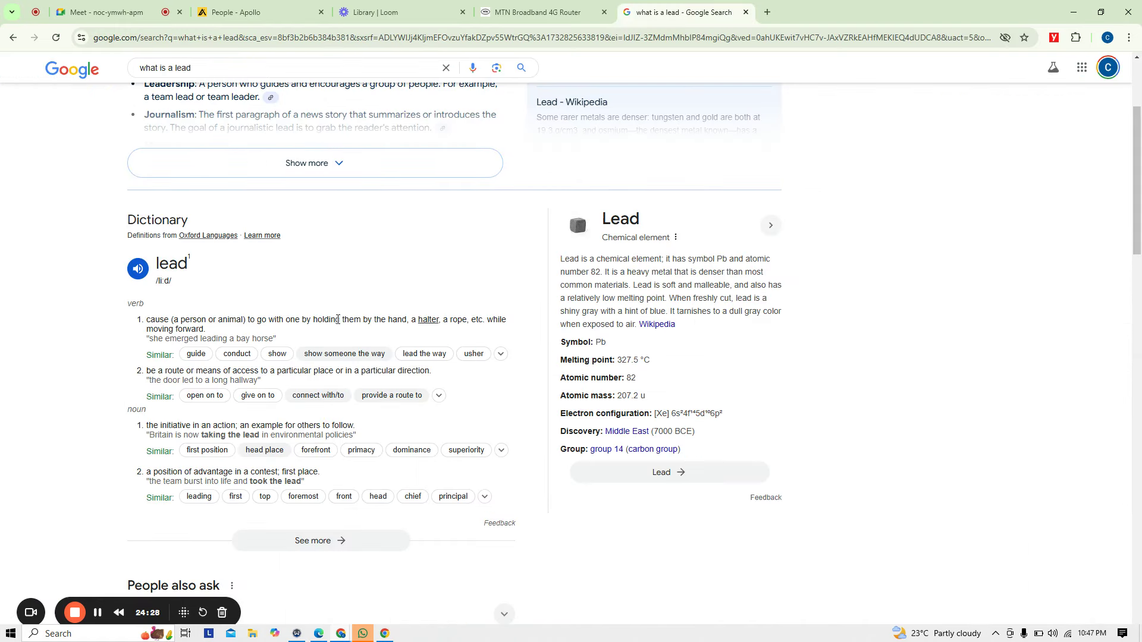
{"action": "left_click", "coordinate": [256, 12]}
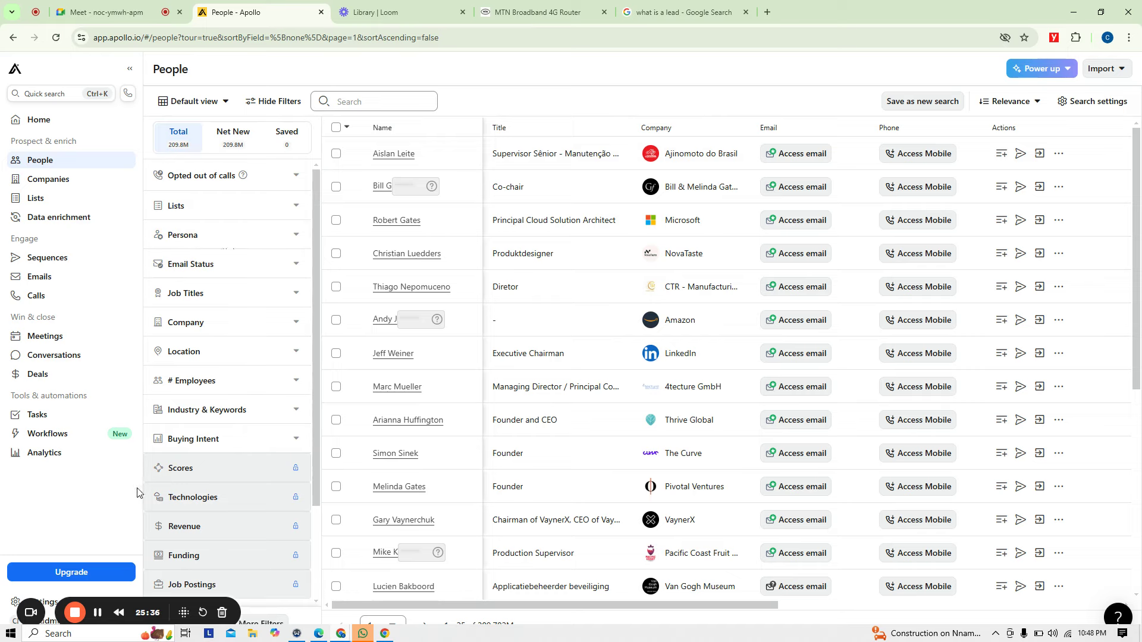
{"action": "left_click_drag", "start_coordinate": [119, 611], "coordinate": [637, 107]}
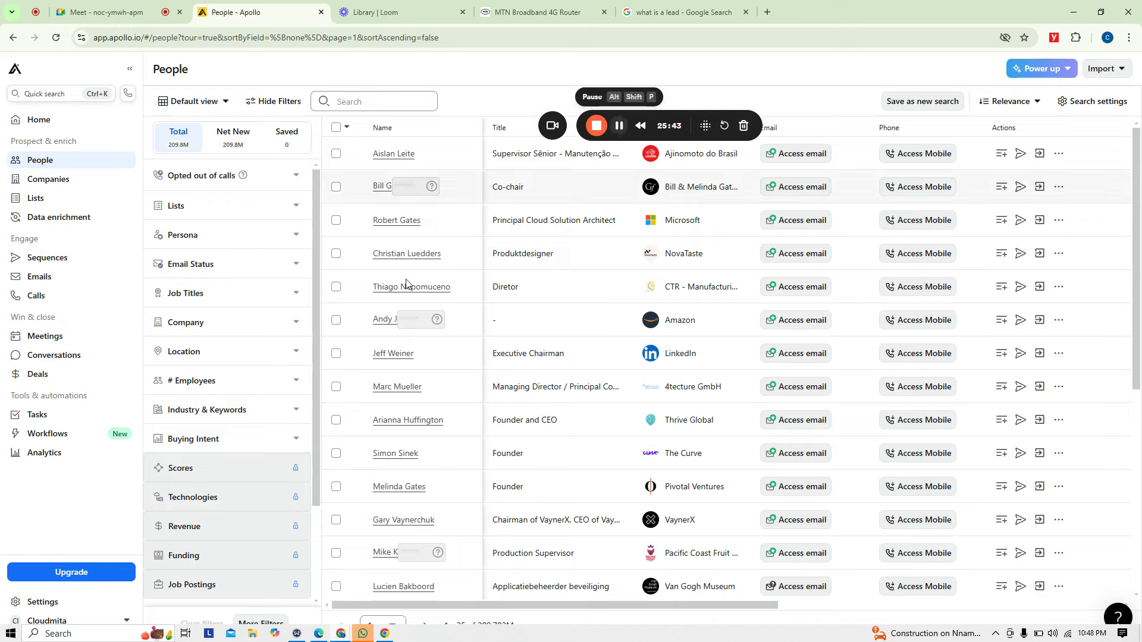
{"action": "left_click", "coordinate": [370, 634]}
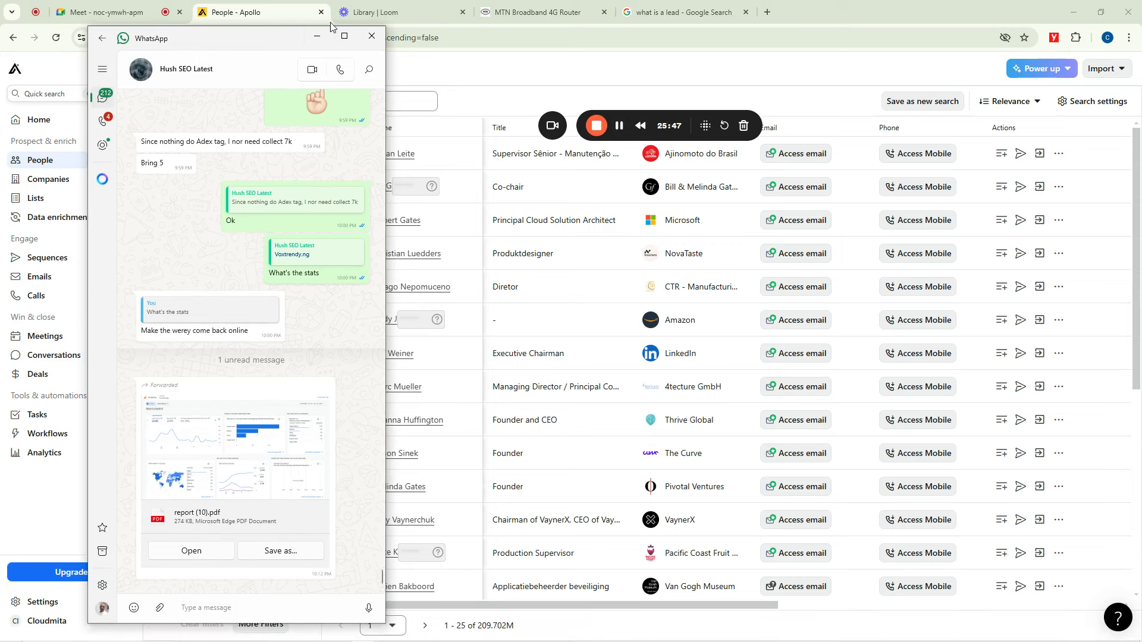
{"action": "left_click", "coordinate": [370, 36]}
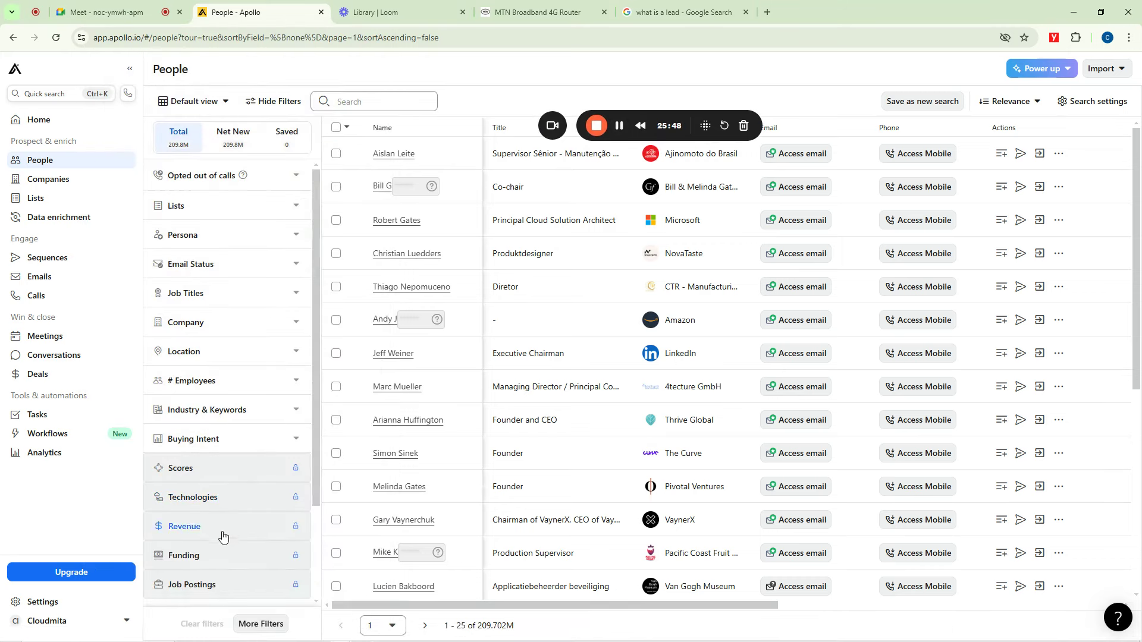
Pin Name as the first people filter under More Filters and apply the setup
{"action": "left_click", "coordinate": [257, 623]}
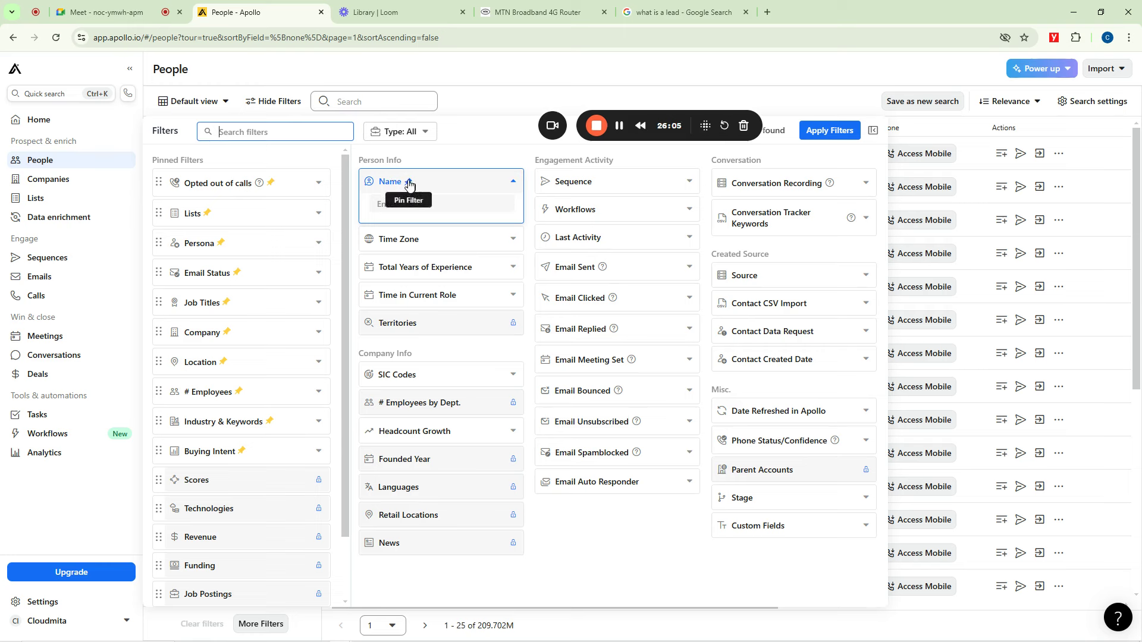
{"action": "left_click", "coordinate": [410, 184]}
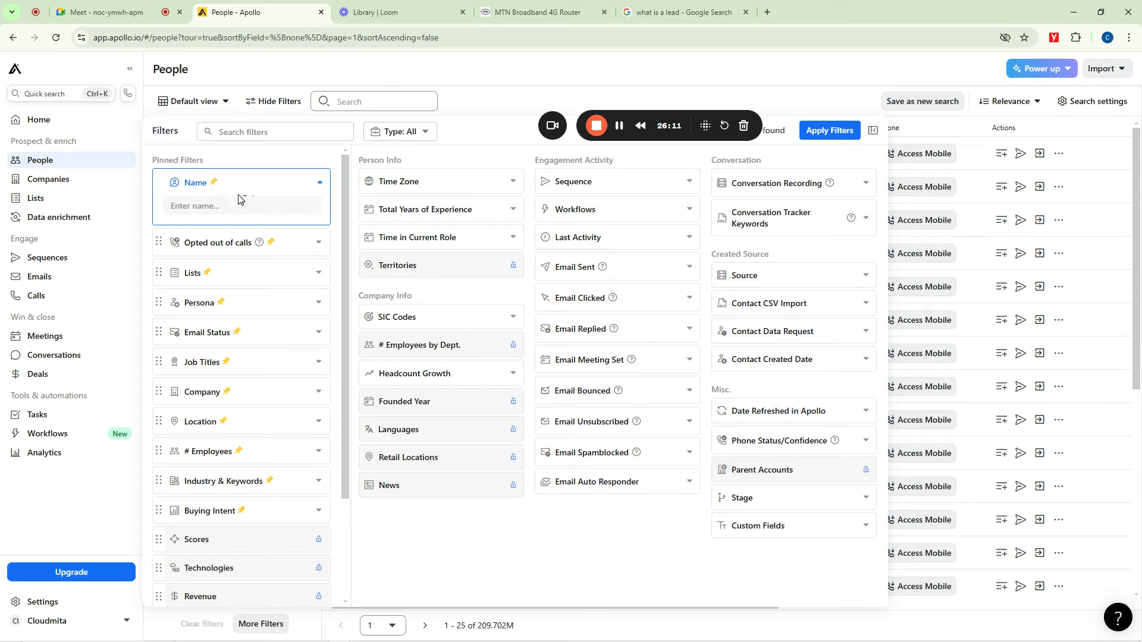
{"action": "left_click", "coordinate": [826, 131]}
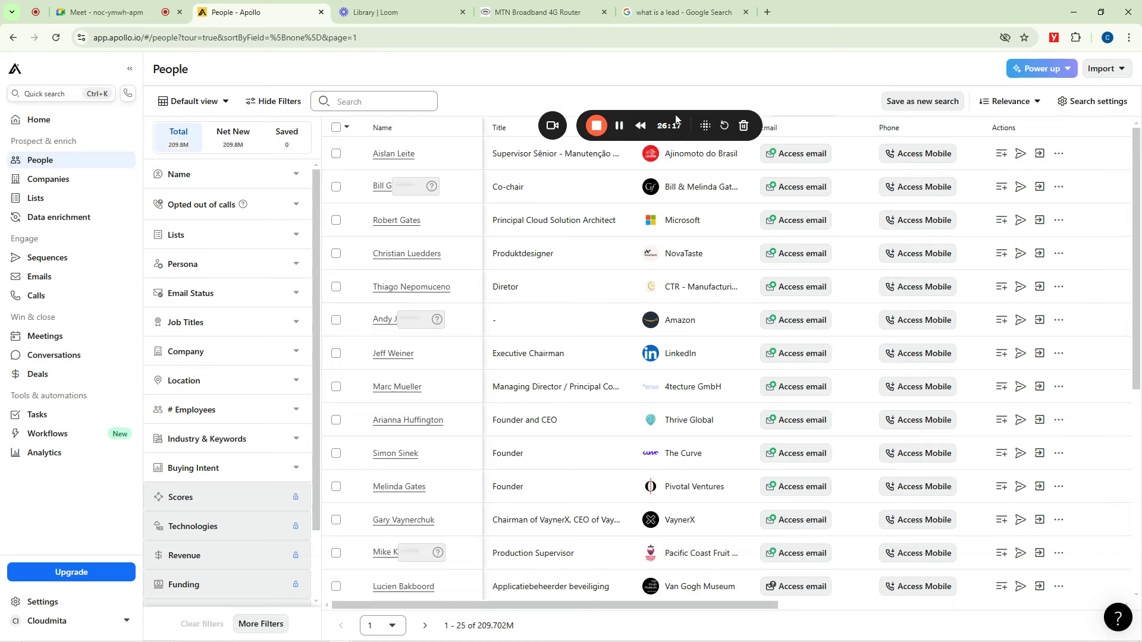
Switch from Apollo to the Google Meet call showing 53 participants
{"action": "left_click_drag", "start_coordinate": [640, 141], "coordinate": [107, 604]}
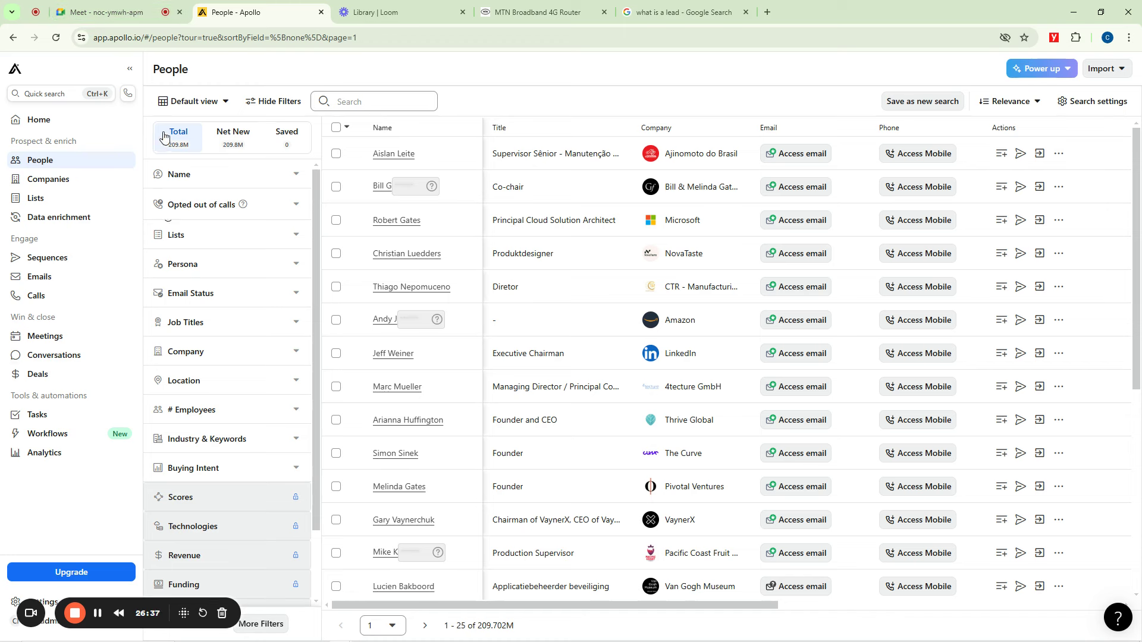
{"action": "left_click", "coordinate": [108, 12]}
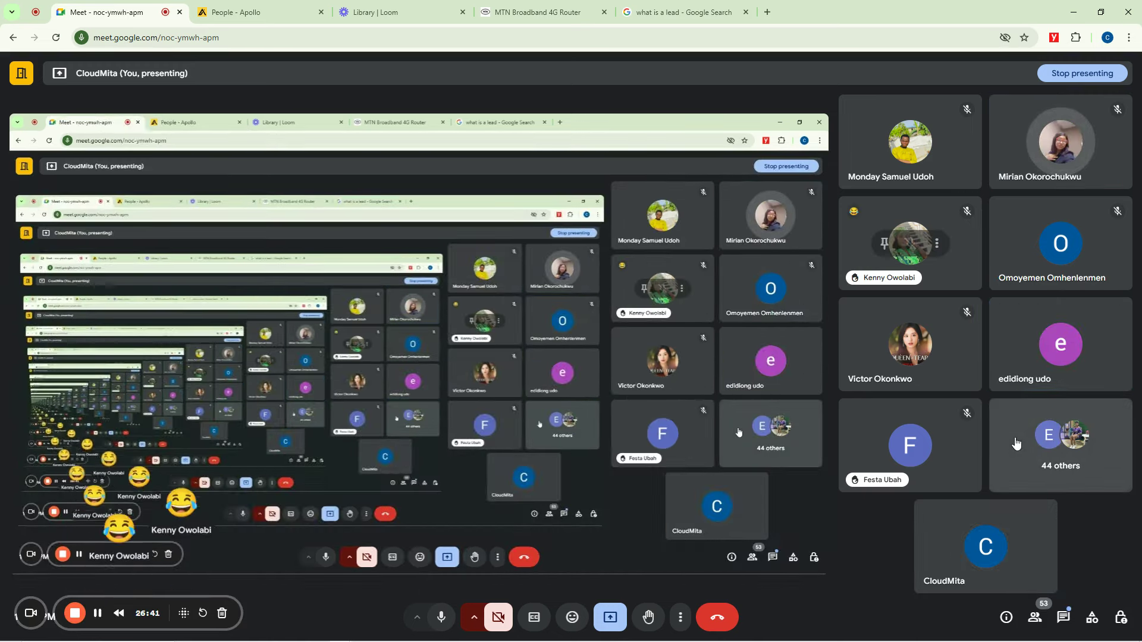
Open Meet's host settings, glance at the Apollo People search, then close the host settings
{"action": "left_click", "coordinate": [1121, 621]}
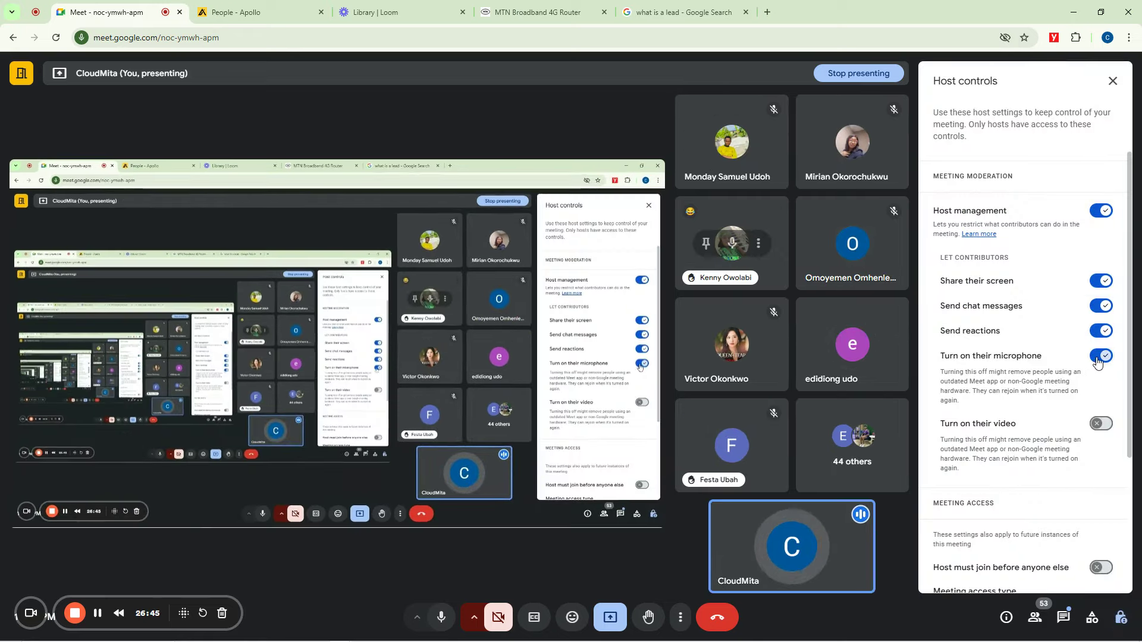
{"action": "left_click", "coordinate": [238, 11]}
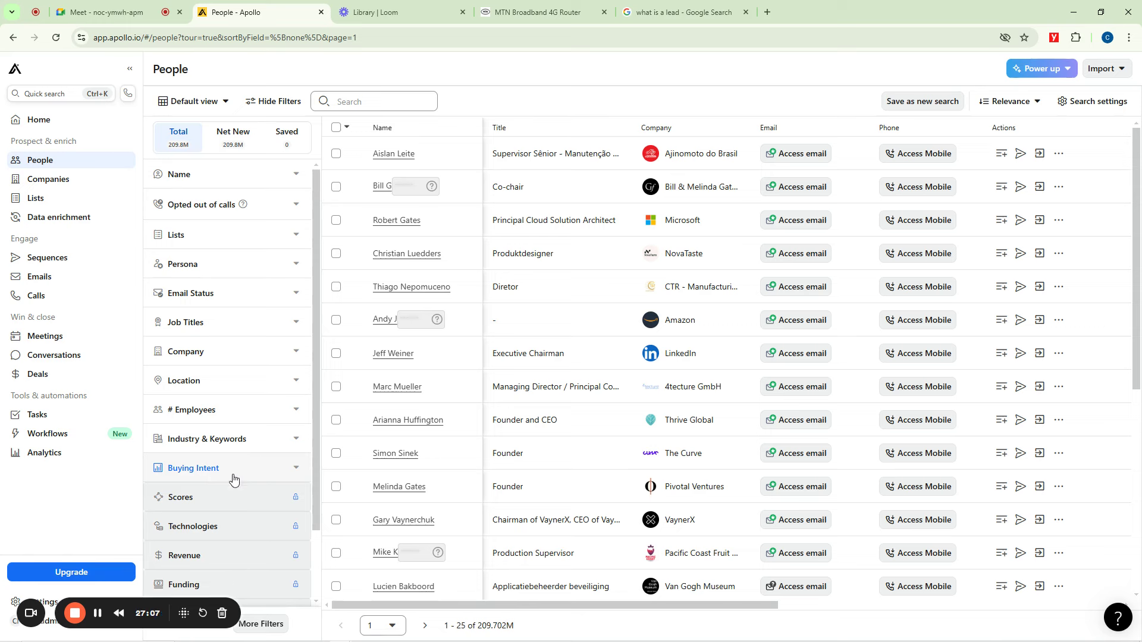
{"action": "scroll", "coordinate": [226, 470], "scroll_direction": "down", "scroll_amount": 2}
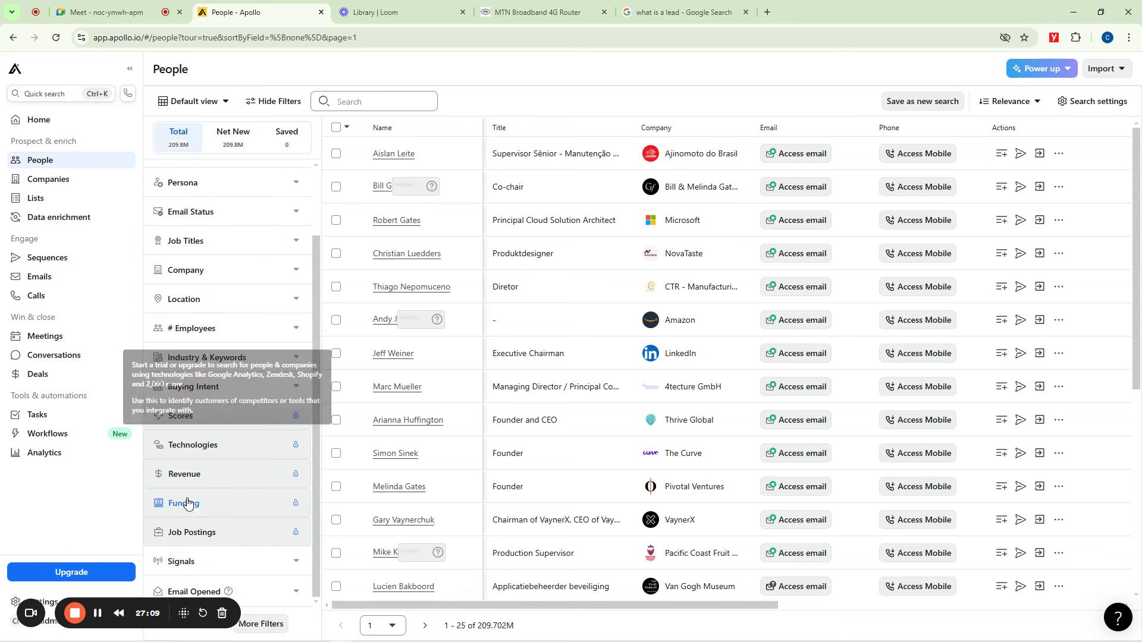
{"action": "scroll", "coordinate": [184, 289], "scroll_direction": "up", "scroll_amount": 2}
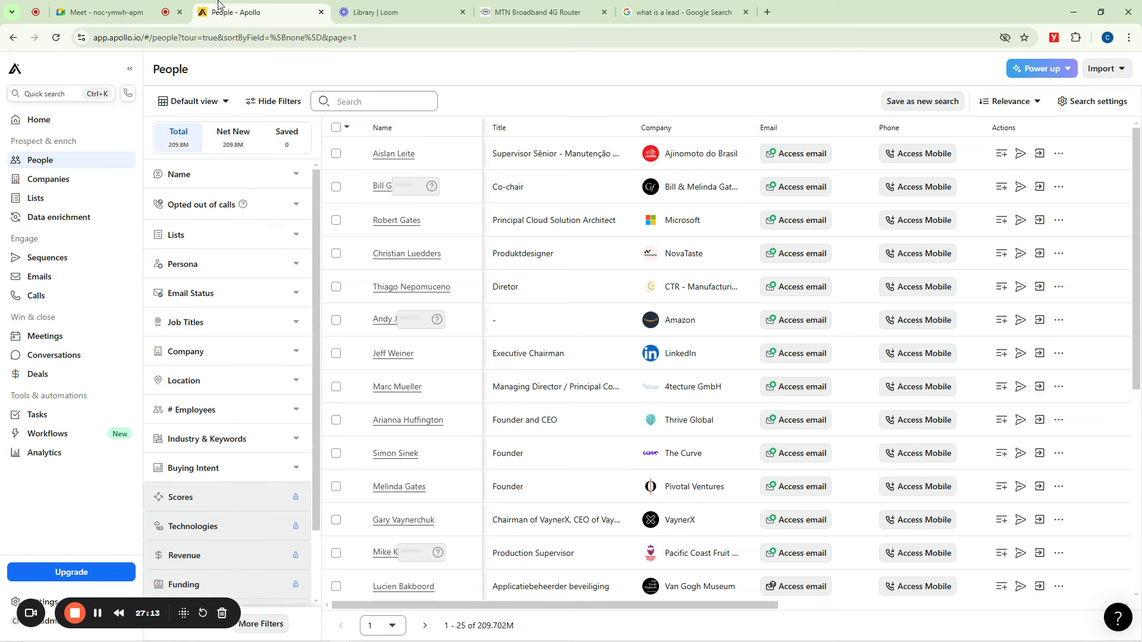
{"action": "left_click", "coordinate": [108, 11]}
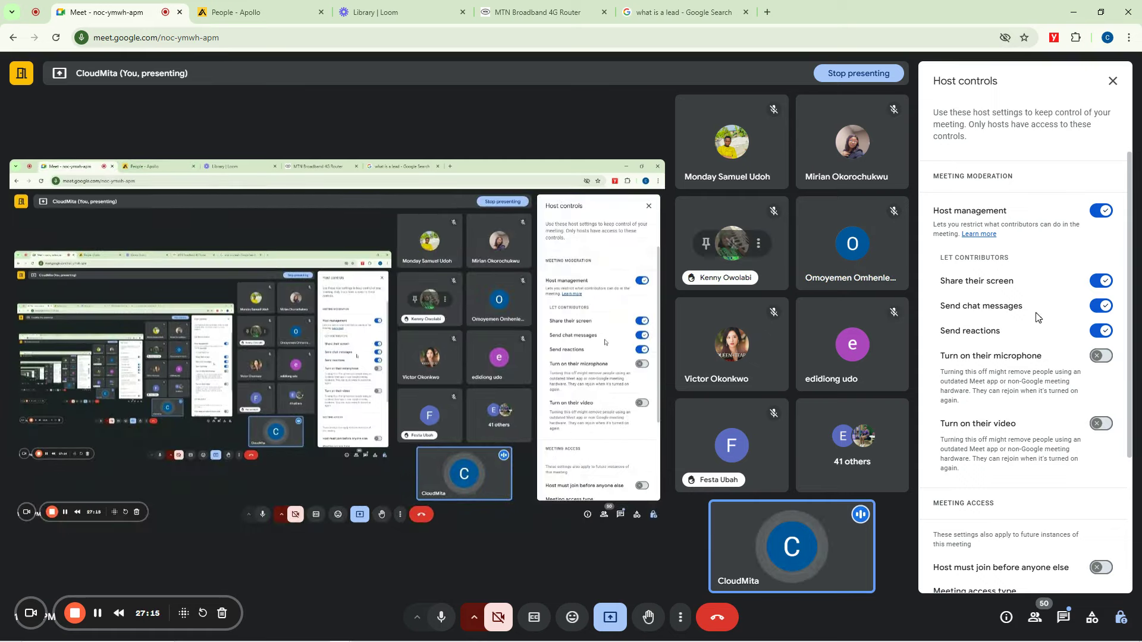
{"action": "left_click", "coordinate": [1112, 81]}
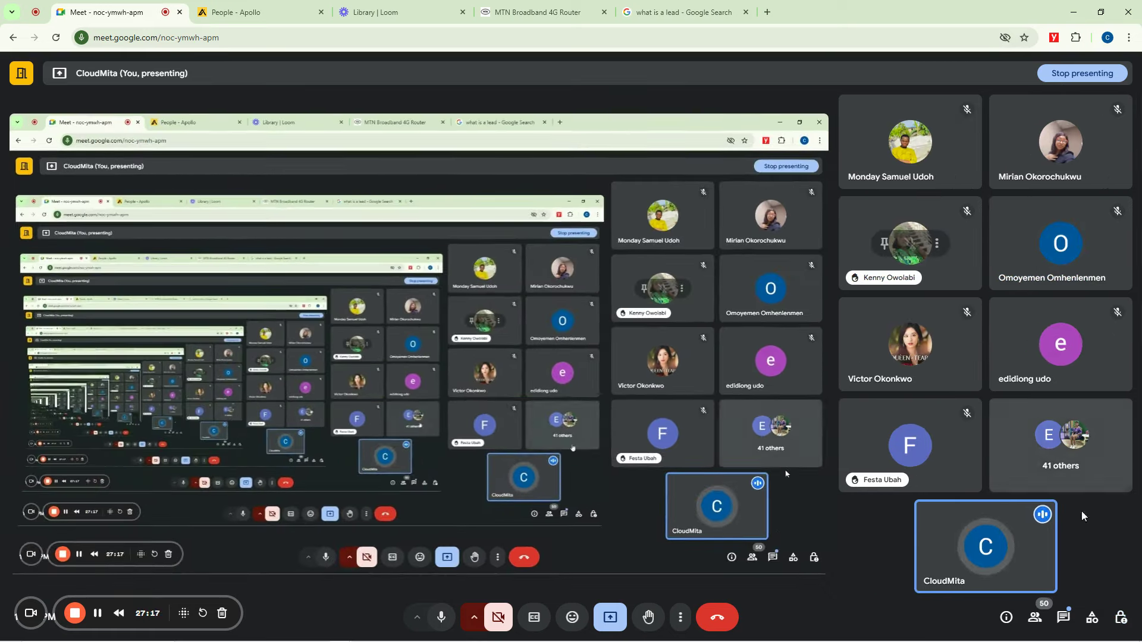
Switch on 'Turn on their microphone' in Host controls, then return to Apollo's People search
{"action": "left_click", "coordinate": [1063, 617]}
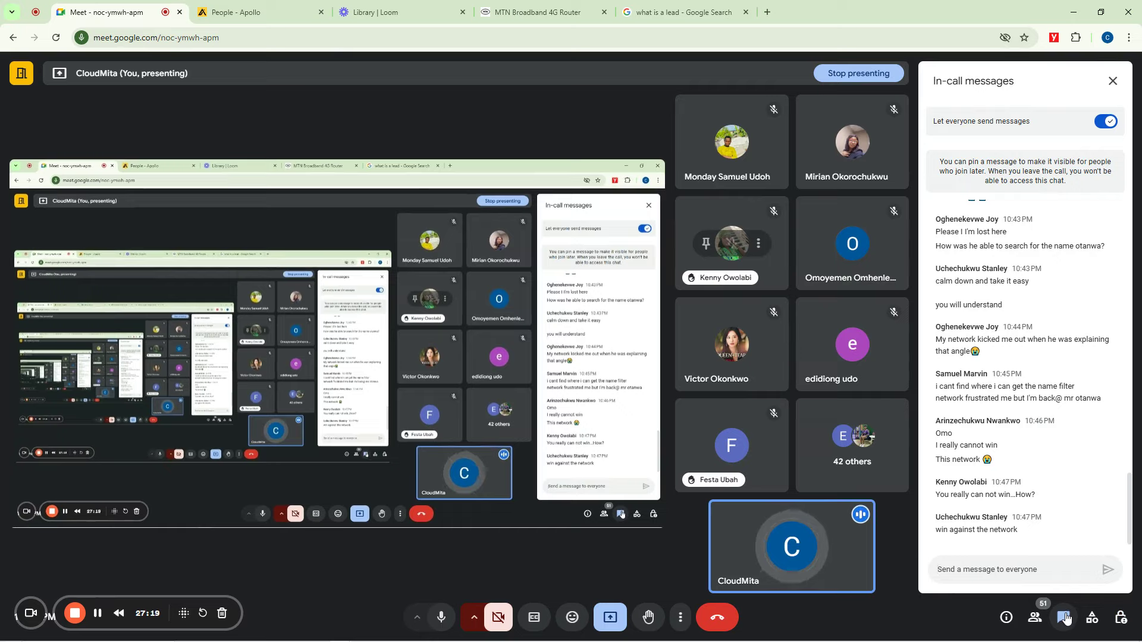
{"action": "left_click", "coordinate": [1120, 617]}
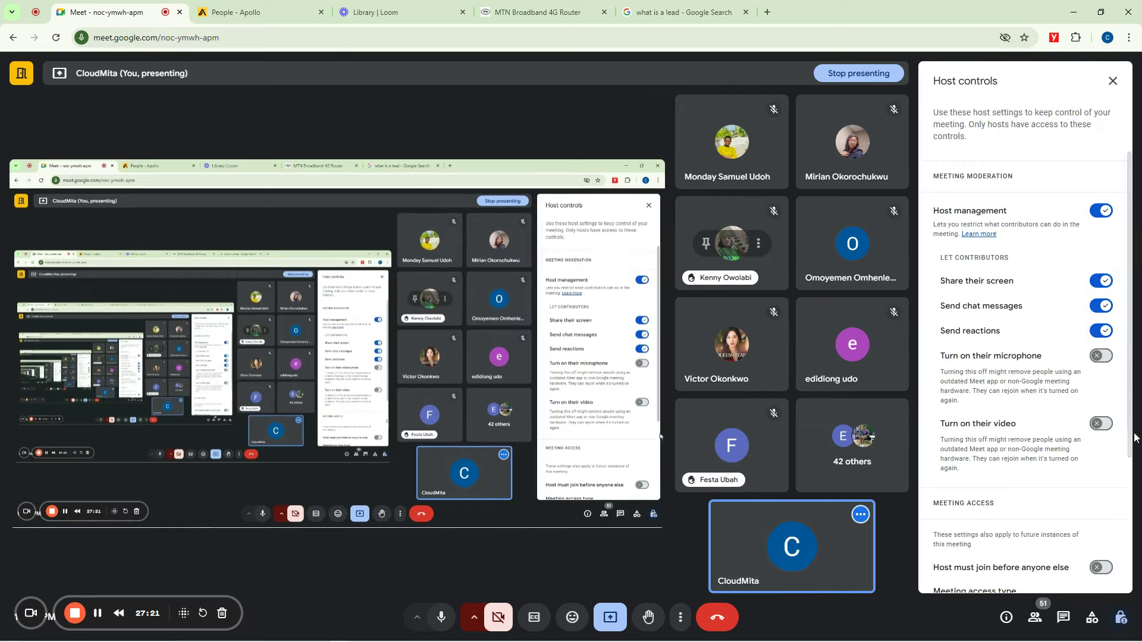
{"action": "left_click", "coordinate": [1100, 356]}
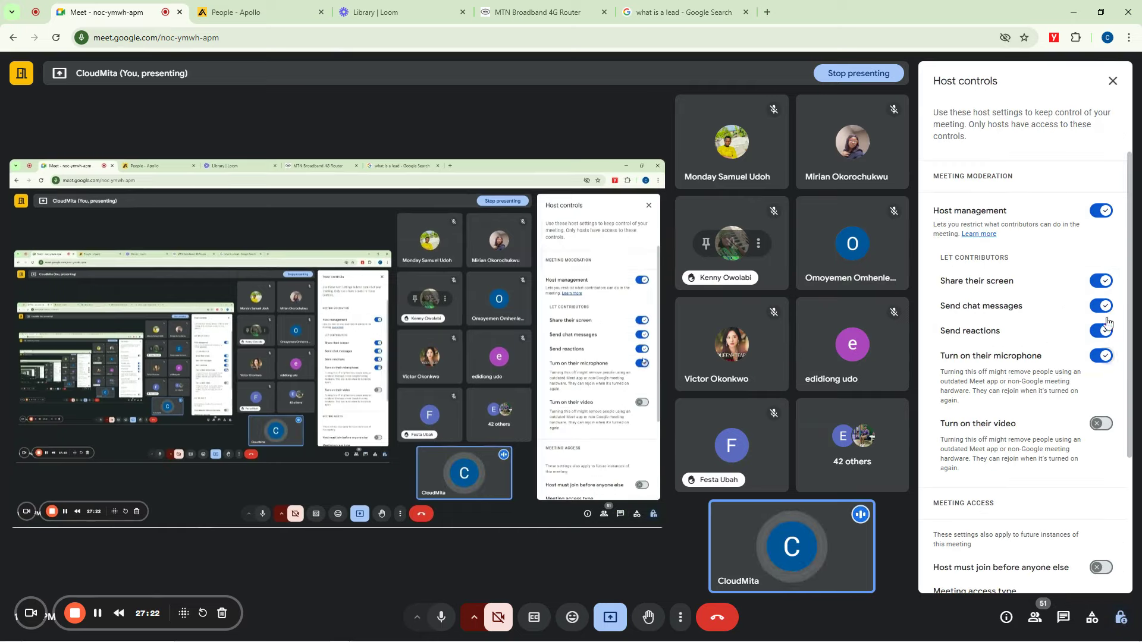
{"action": "left_click", "coordinate": [1113, 80]}
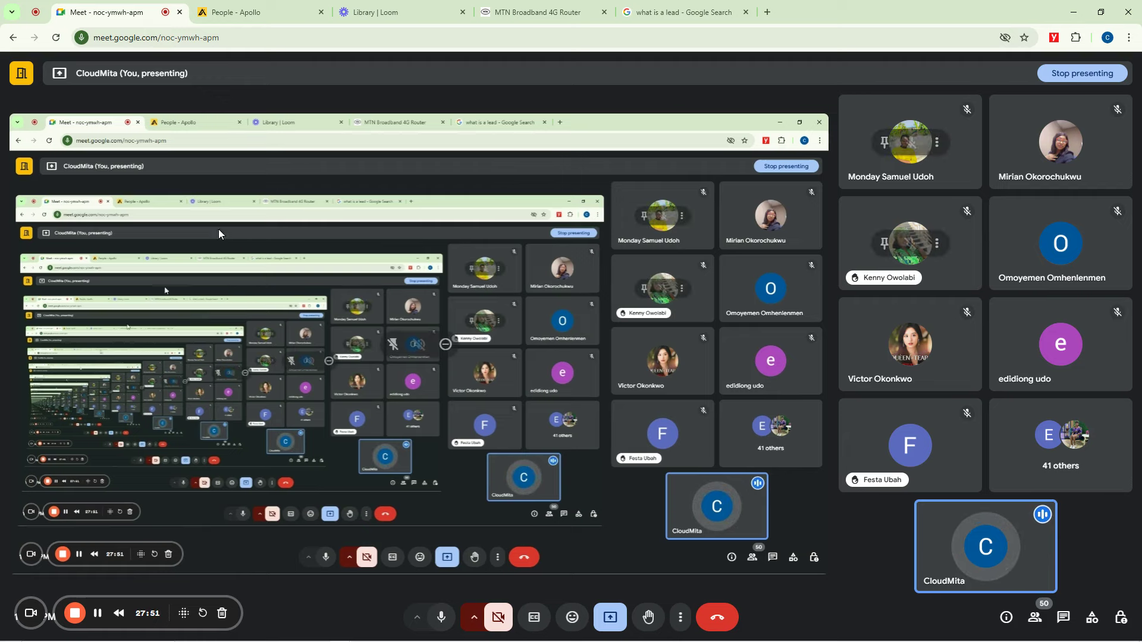
{"action": "left_click", "coordinate": [238, 7]}
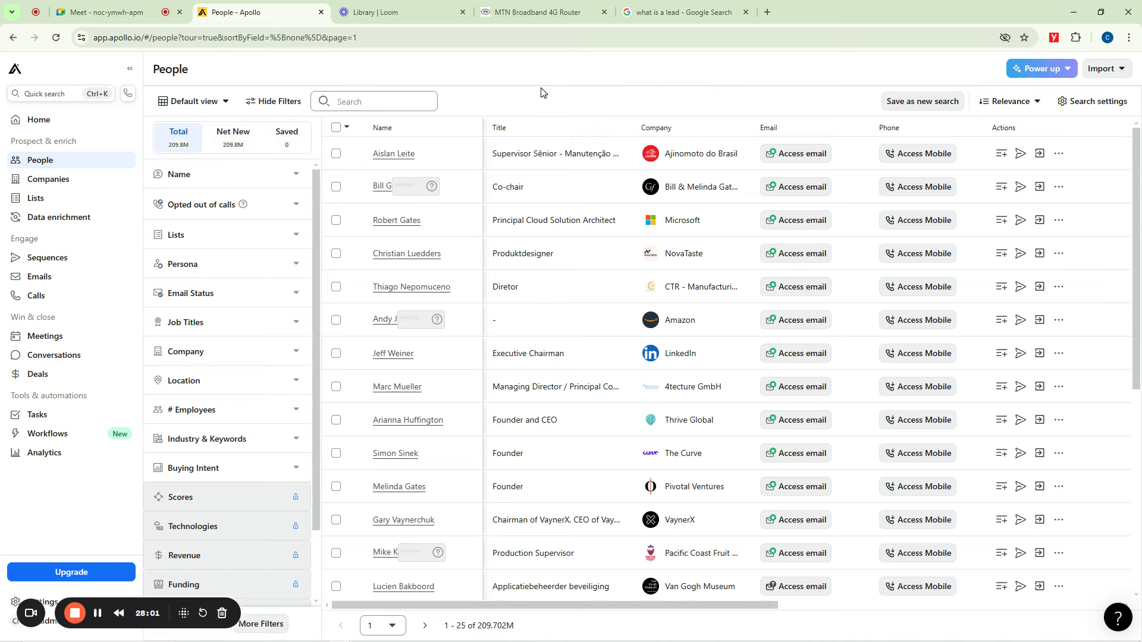
Enter a surname in the Name filter, narrowing People results to 2,000 contacts
{"action": "left_click", "coordinate": [209, 173]}
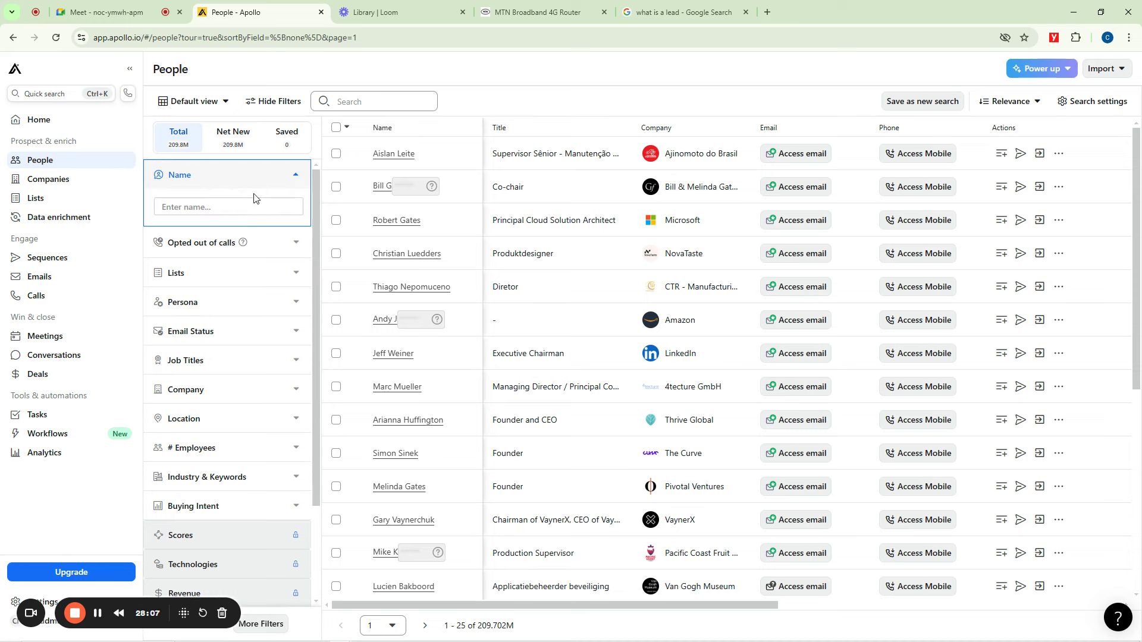
{"action": "left_click", "coordinate": [232, 203]}
{"action": "left_click", "coordinate": [186, 207]}
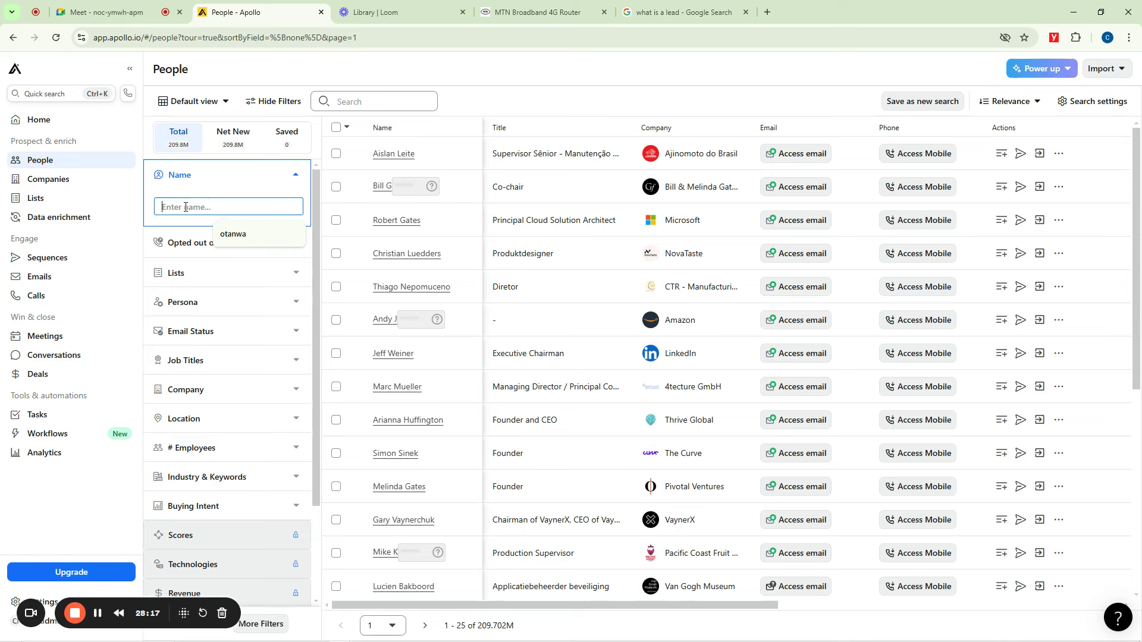
{"action": "type", "text": "Festa"}
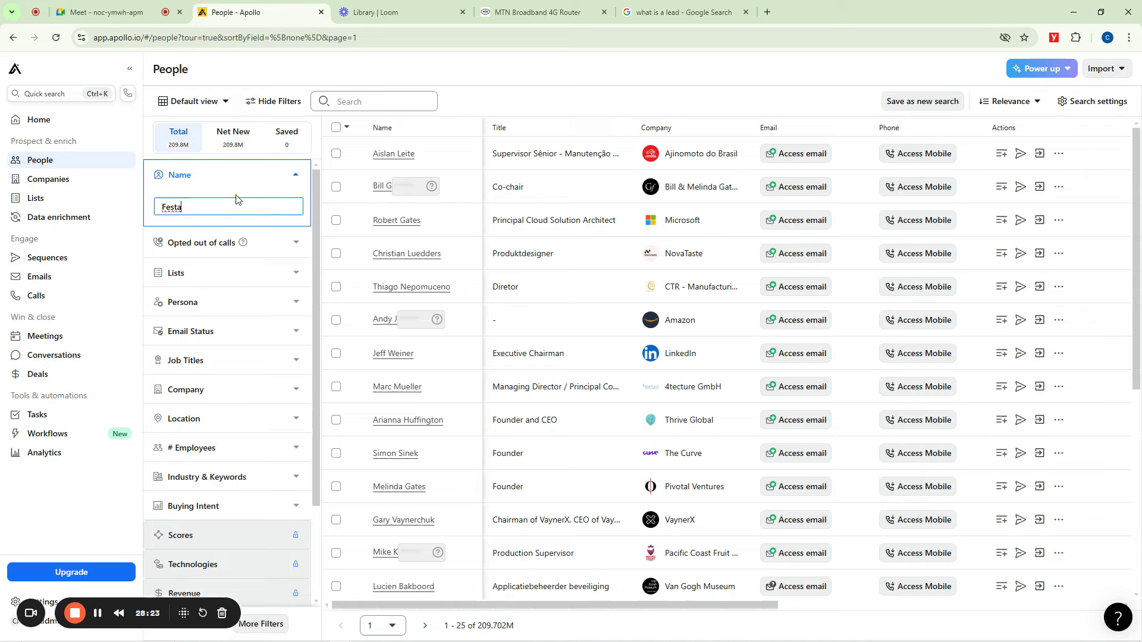
{"action": "key", "text": "Return"}
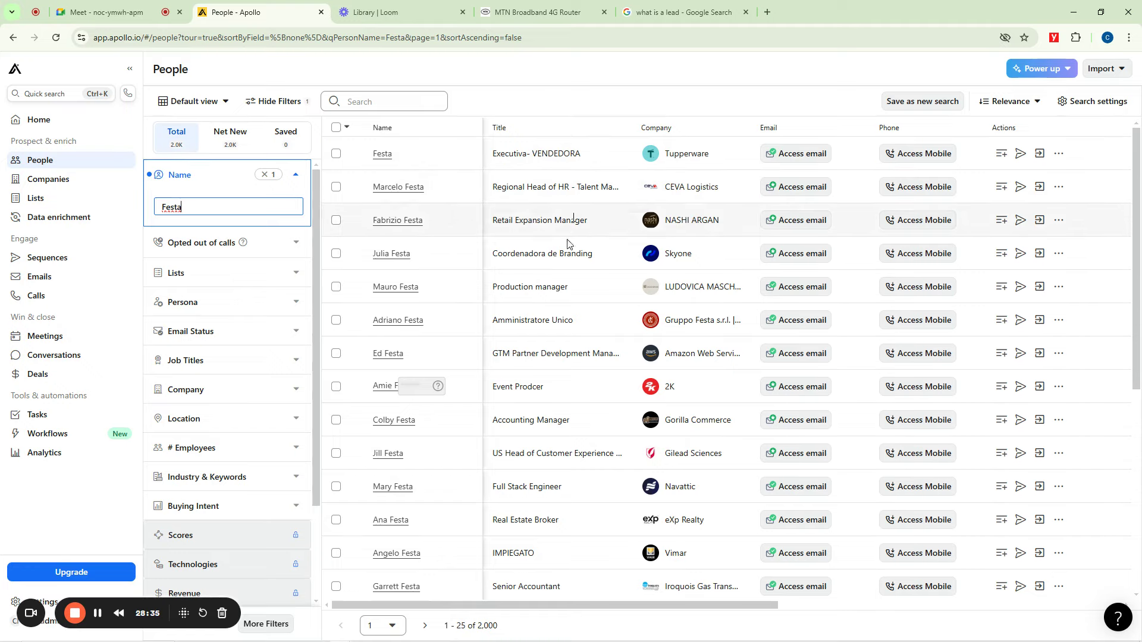
{"action": "scroll", "coordinate": [395, 387], "scroll_direction": "down", "scroll_amount": 5}
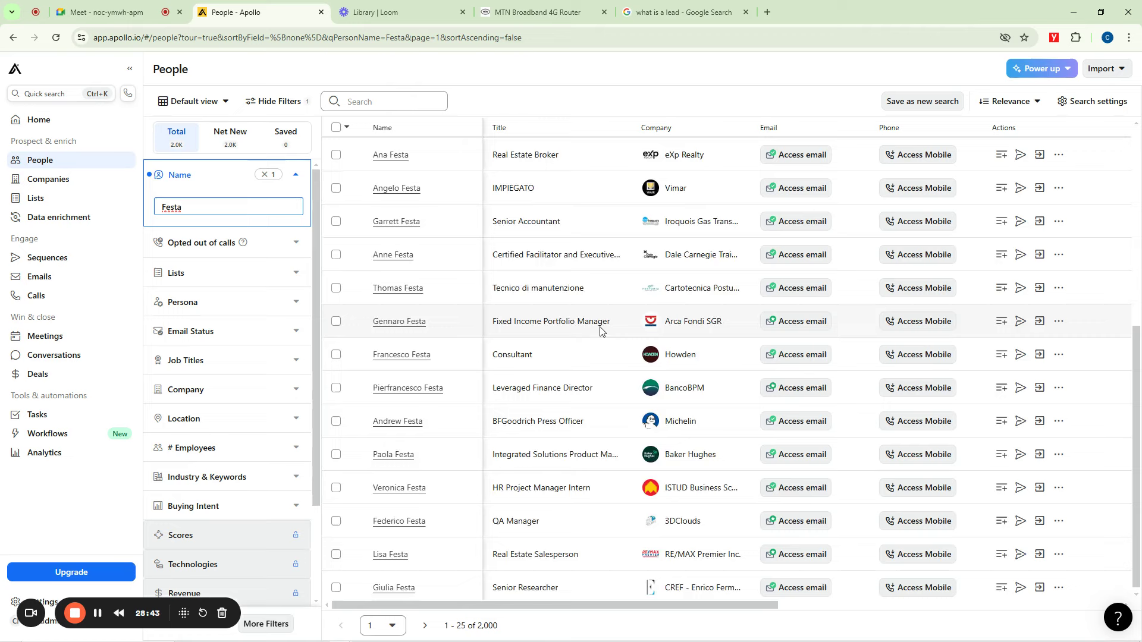
{"action": "scroll", "coordinate": [584, 324], "scroll_direction": "up", "scroll_amount": 5}
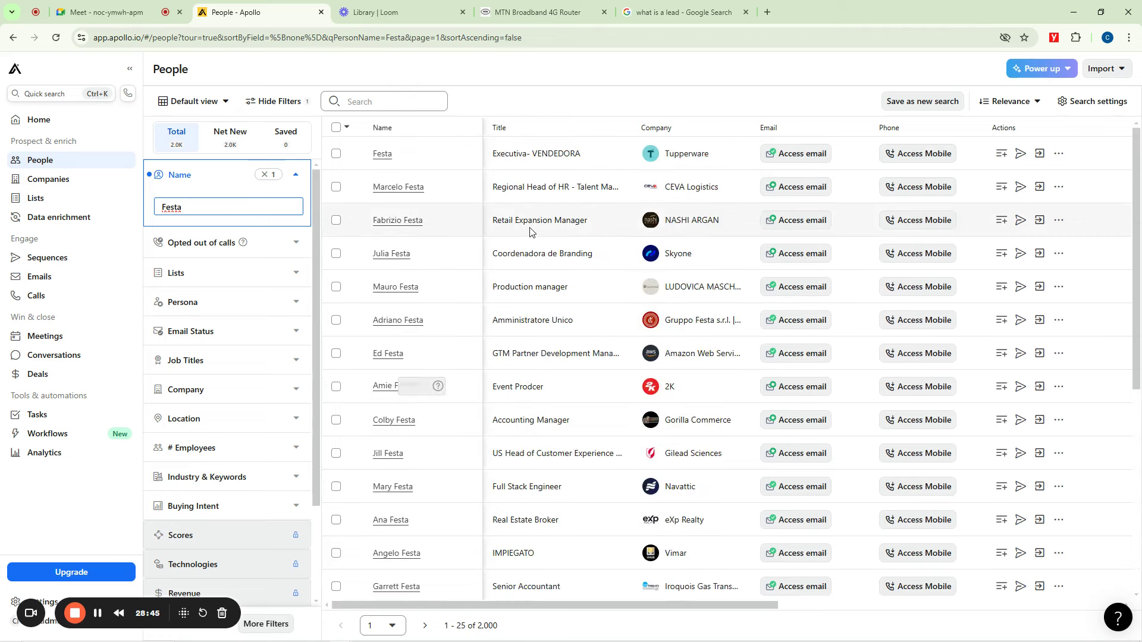
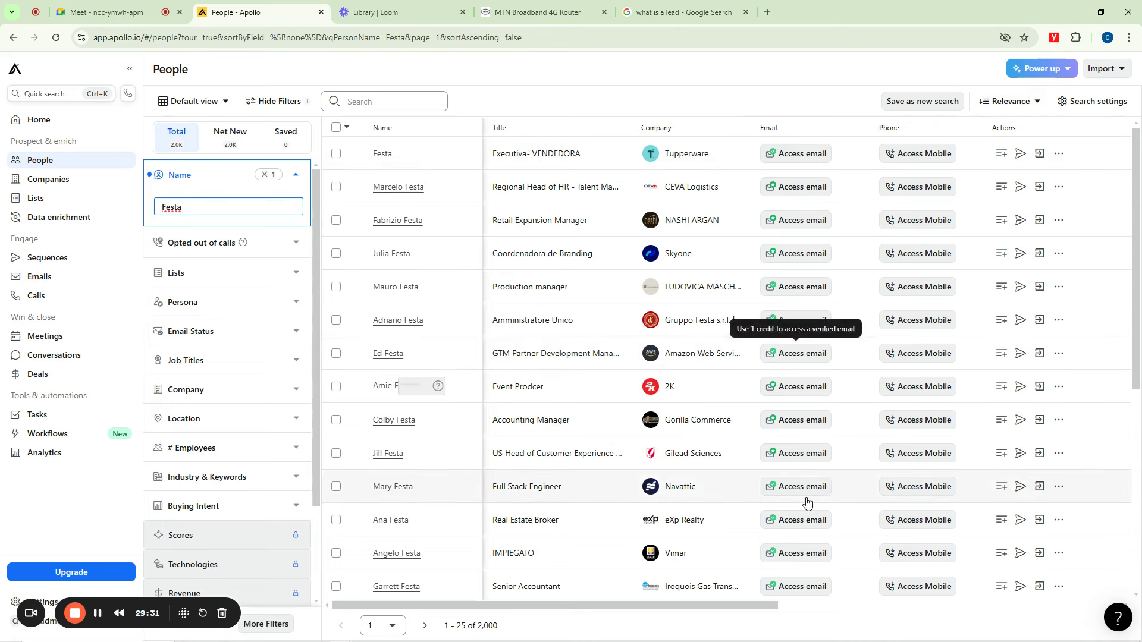
Scroll the results table right to show the Links, Location, # Employees, Industry and Keywords columns
{"action": "left_click_drag", "start_coordinate": [773, 604], "coordinate": [1080, 630]}
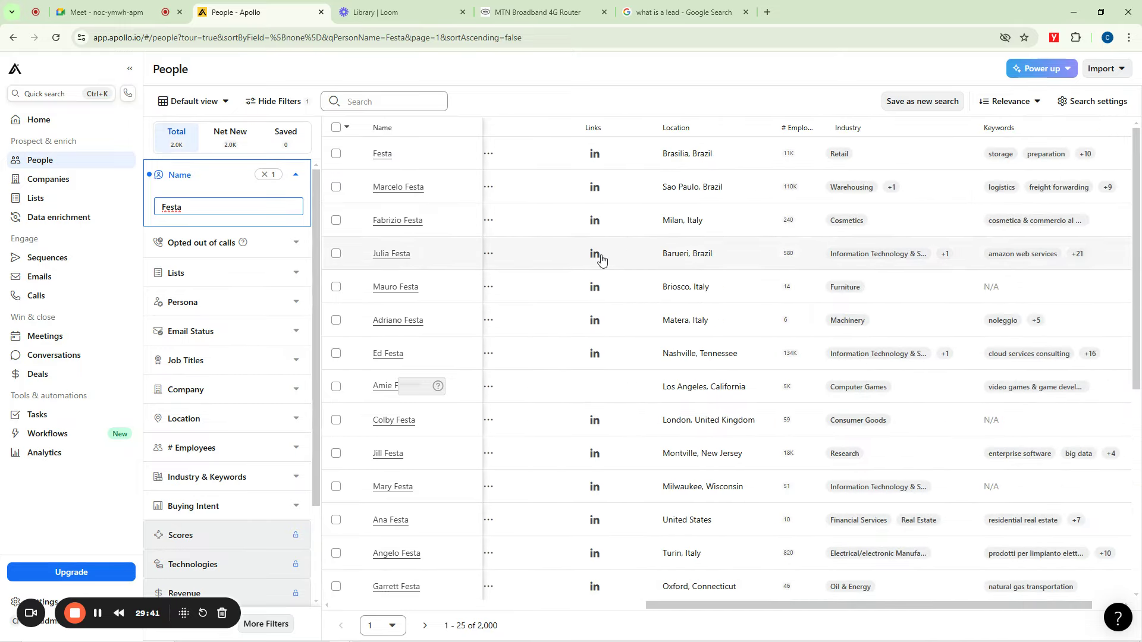
{"action": "left_click_drag", "start_coordinate": [618, 152], "coordinate": [595, 364]}
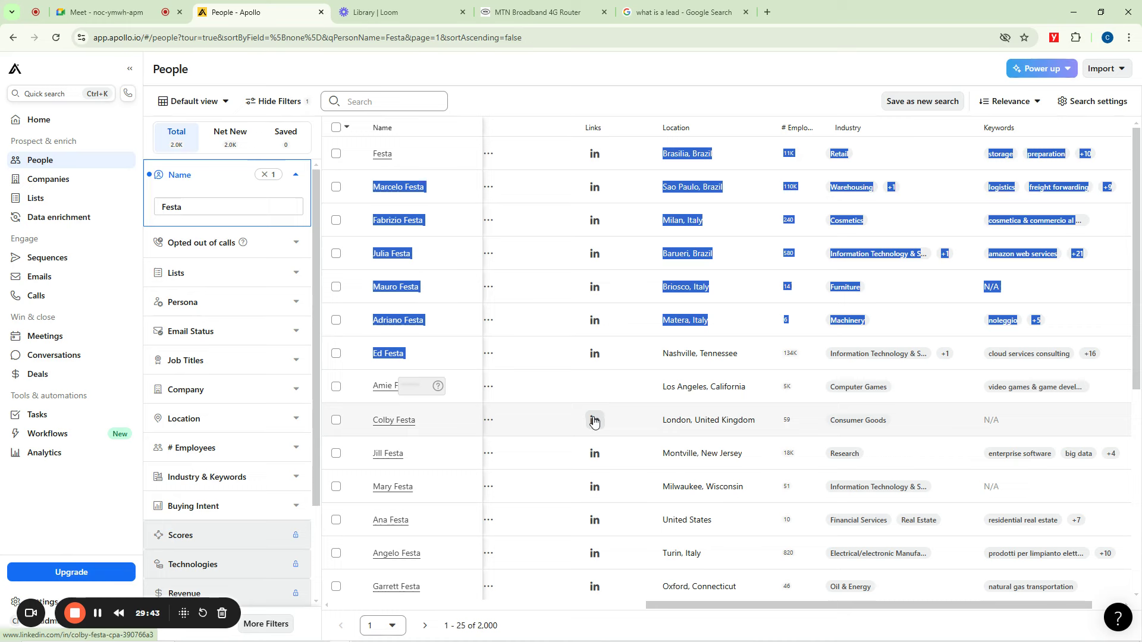
{"action": "left_click", "coordinate": [672, 77]}
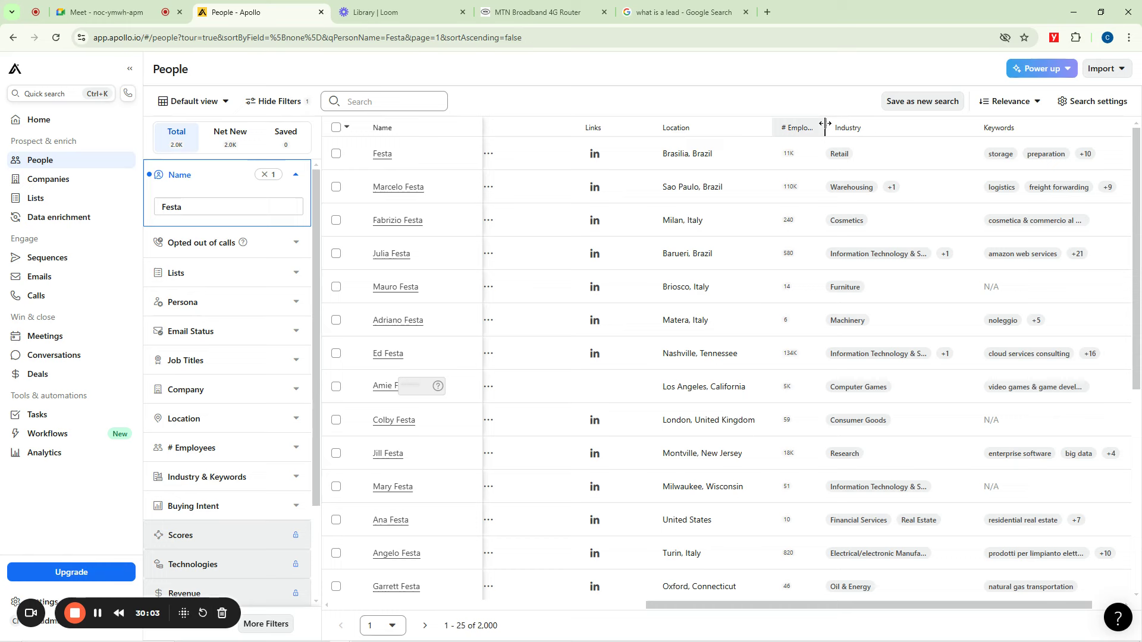
Widen the # Employees column and highlight the 110K, 14 and 134K employee counts
{"action": "left_click_drag", "start_coordinate": [828, 127], "coordinate": [883, 127]}
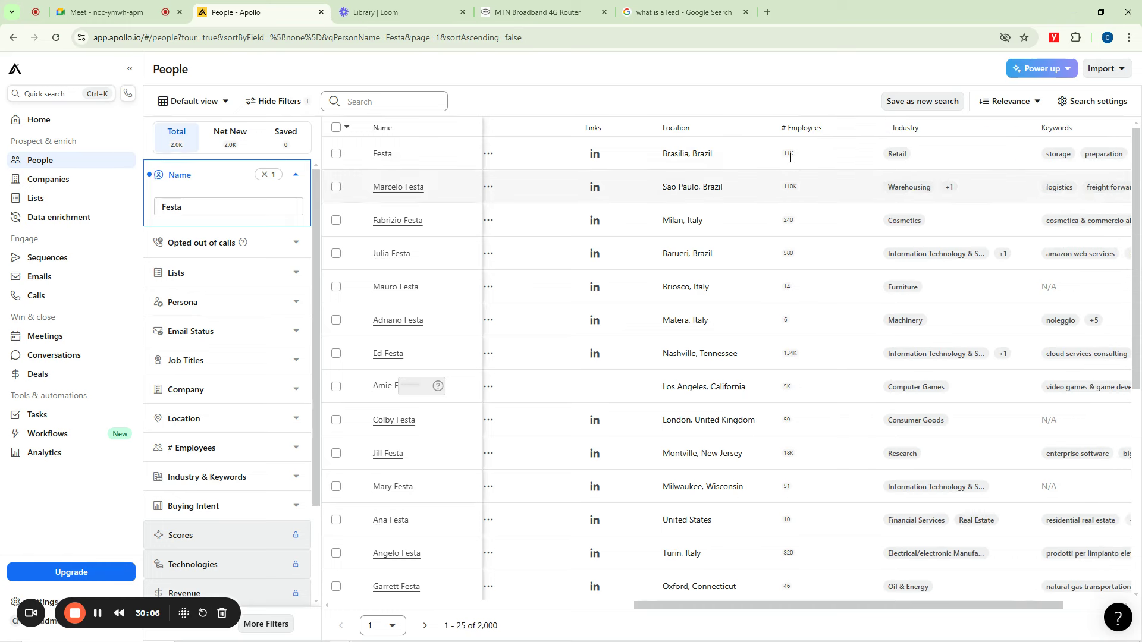
{"action": "left_click_drag", "start_coordinate": [799, 189], "coordinate": [785, 187]}
{"action": "left_click_drag", "start_coordinate": [801, 289], "coordinate": [784, 287]}
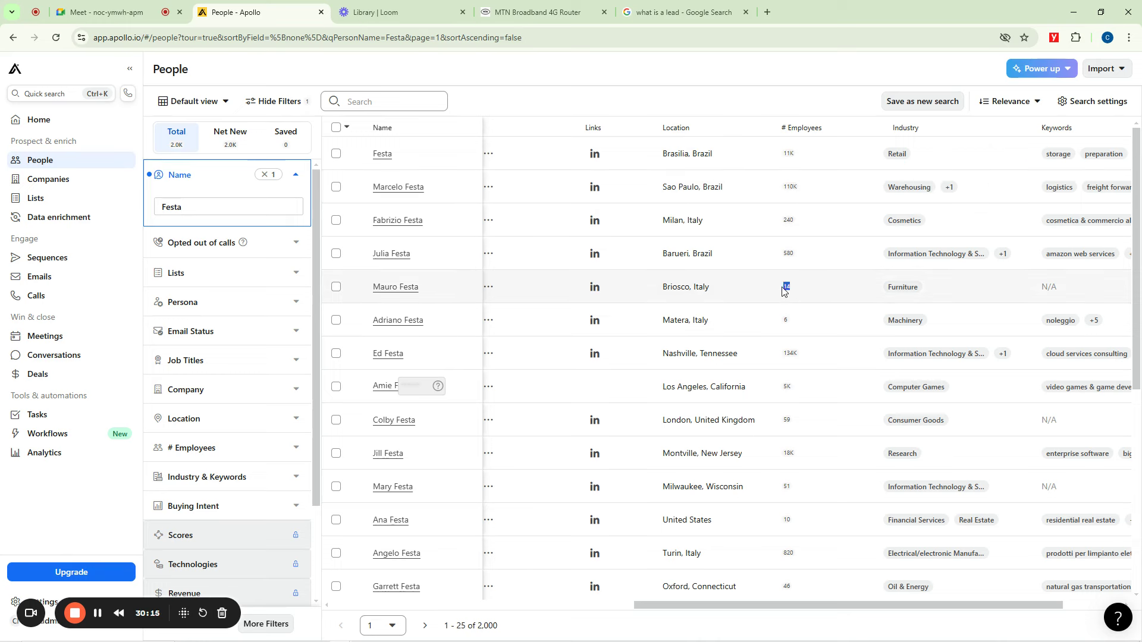
{"action": "left_click_drag", "start_coordinate": [804, 358], "coordinate": [785, 355]}
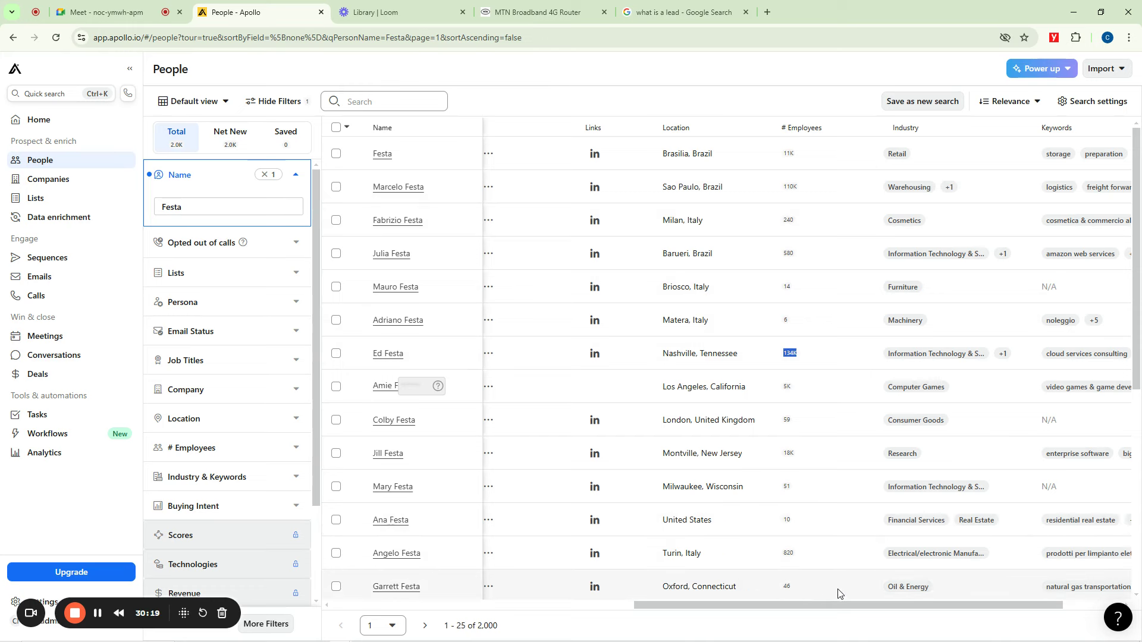
Scroll the results table sideways and up and down to review the columns
{"action": "left_click_drag", "start_coordinate": [854, 605], "coordinate": [983, 601]}
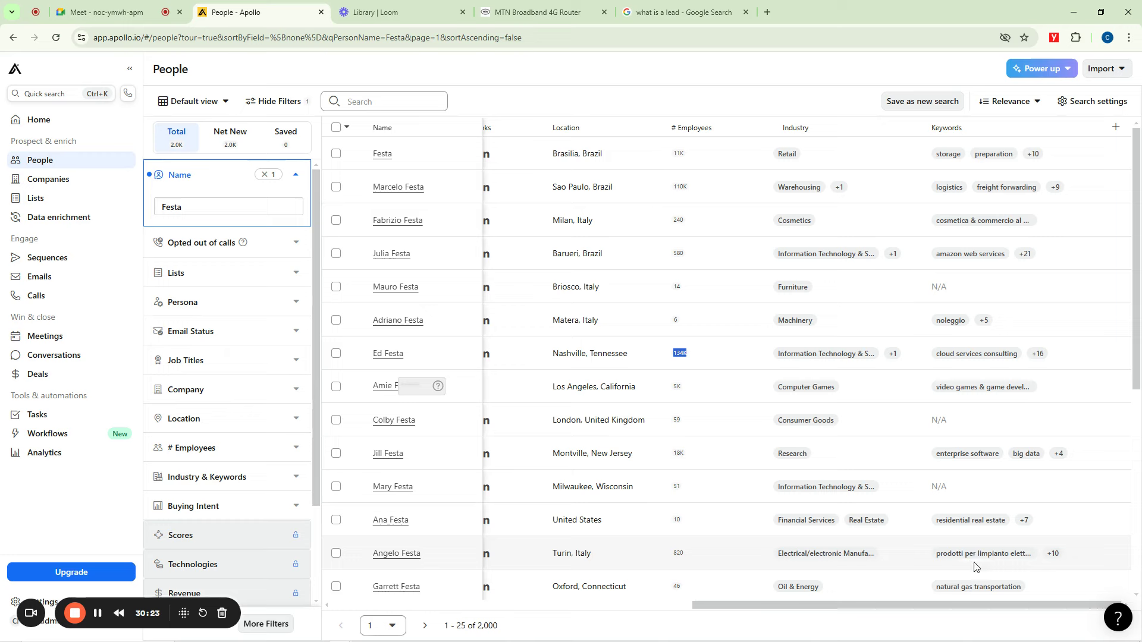
{"action": "left_click_drag", "start_coordinate": [950, 604], "coordinate": [802, 623]}
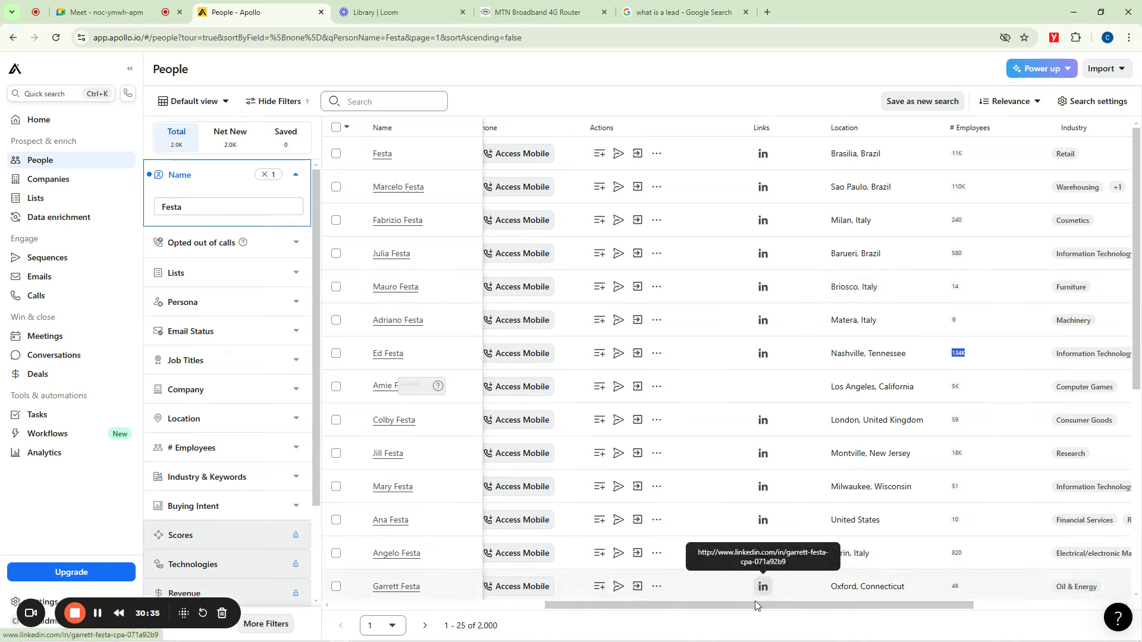
{"action": "mouse_move", "coordinate": [755, 605]}
{"action": "left_mouse_down"}
{"action": "mouse_move", "coordinate": [499, 608]}
{"action": "mouse_move", "coordinate": [754, 605]}
{"action": "left_mouse_up"}
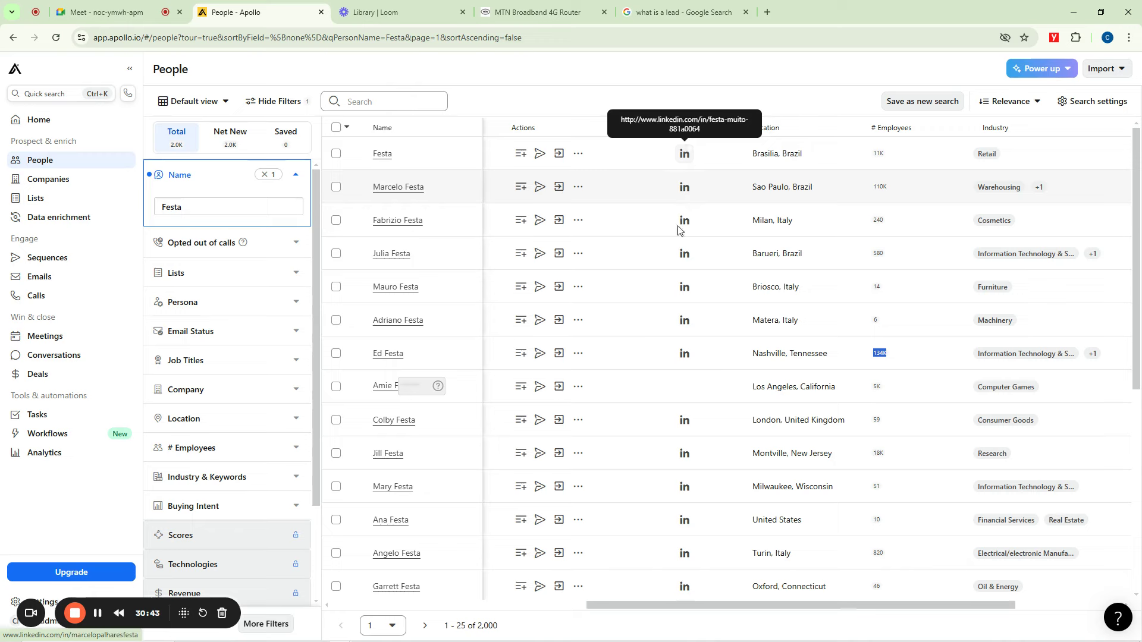
{"action": "scroll", "coordinate": [678, 481], "scroll_direction": "down", "scroll_amount": 6}
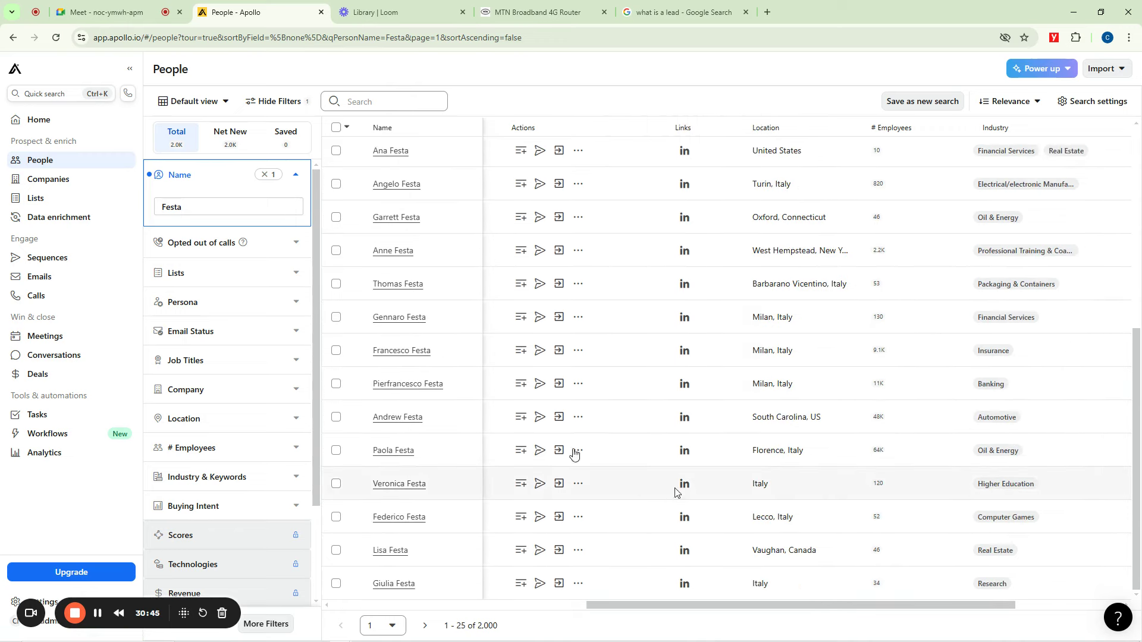
{"action": "scroll", "coordinate": [446, 402], "scroll_direction": "up", "scroll_amount": 6}
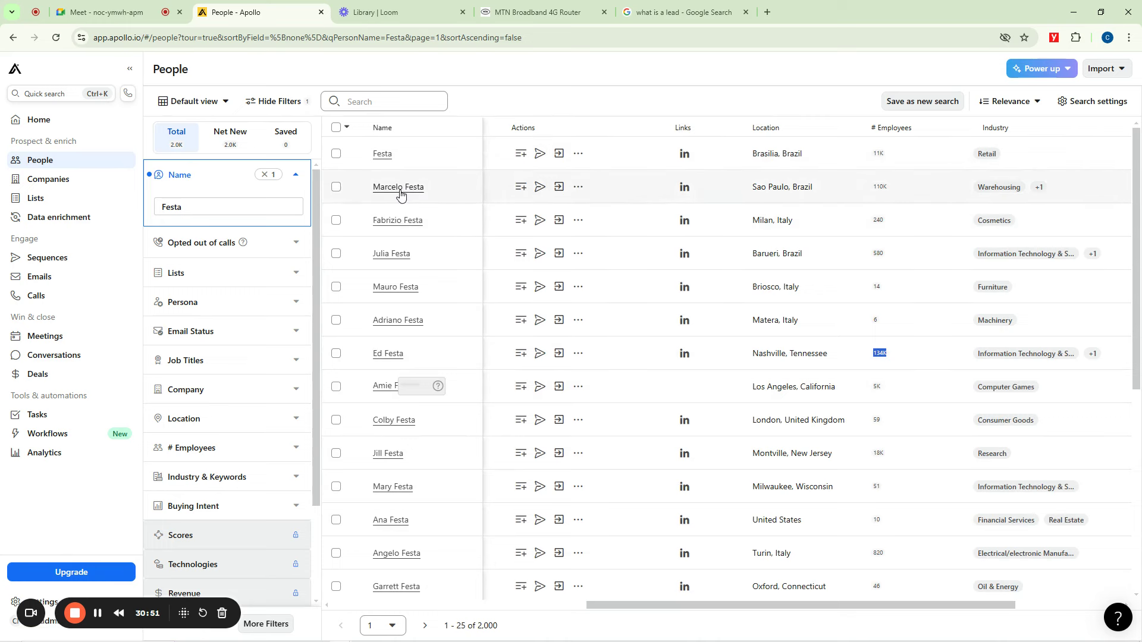
Open the CEVA Logistics contact's LinkedIn link, then copy its profile address
{"action": "left_click", "coordinate": [686, 187]}
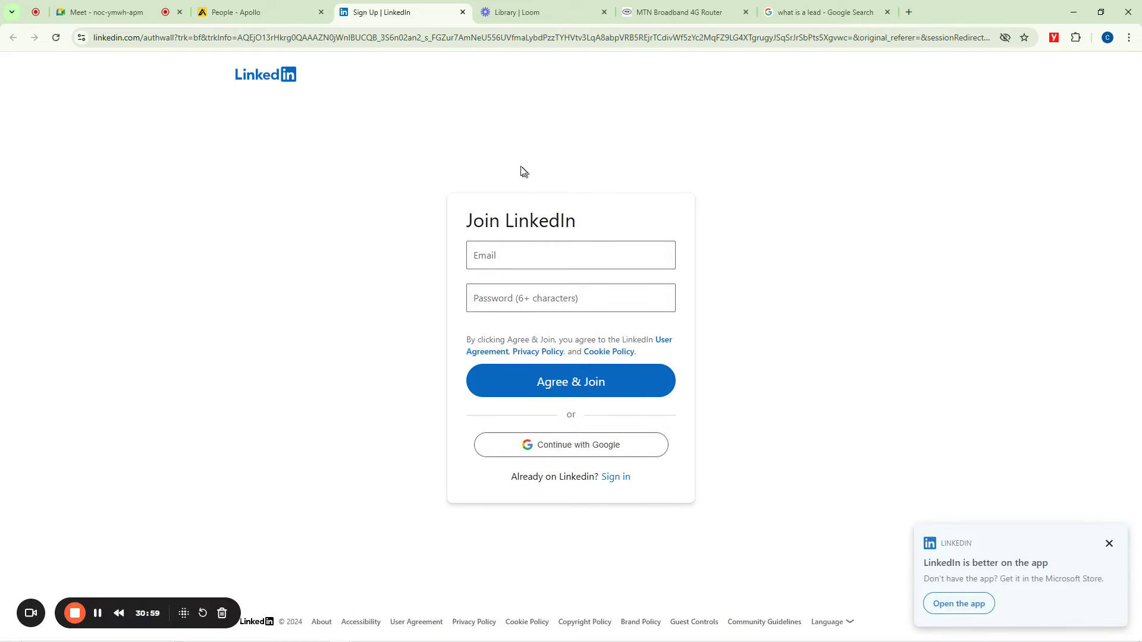
{"action": "left_click", "coordinate": [255, 11]}
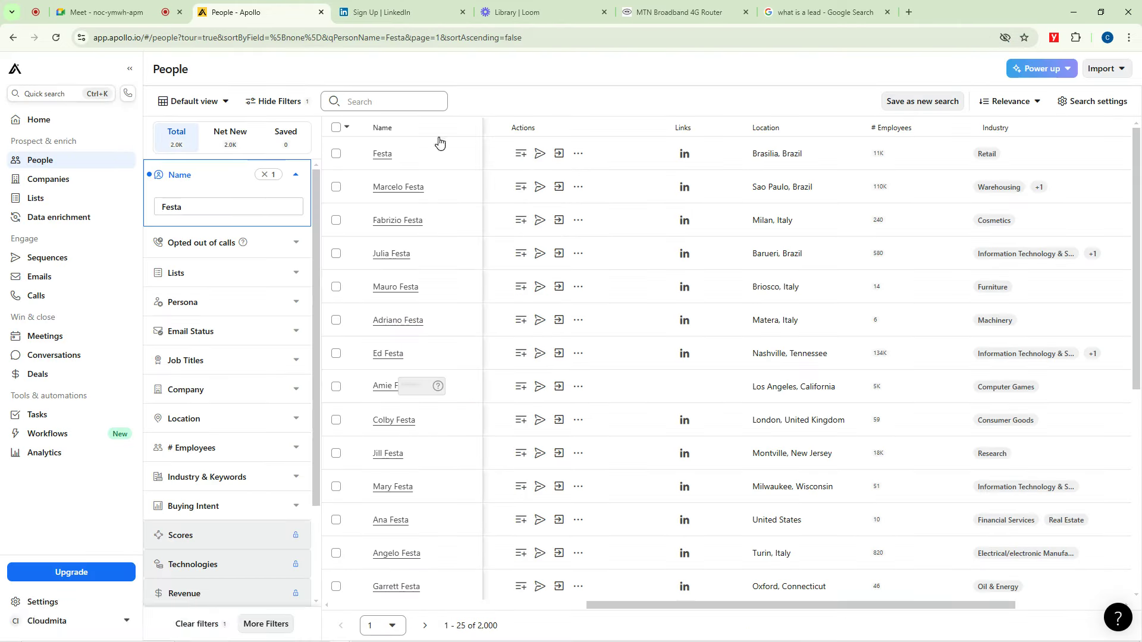
{"action": "right_click", "coordinate": [684, 189]}
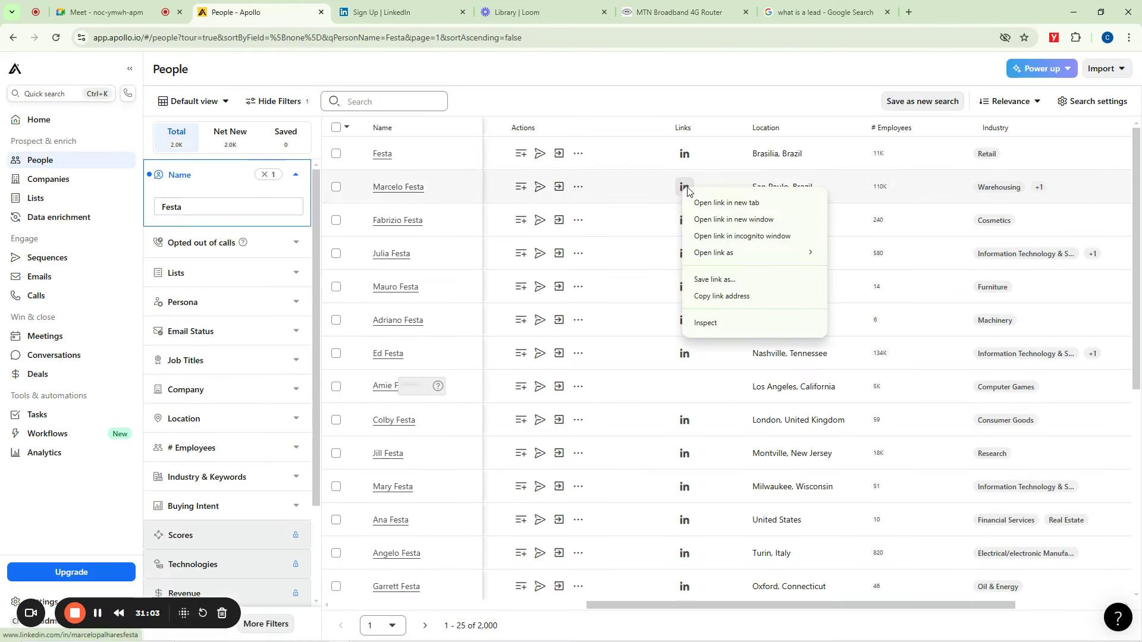
{"action": "left_click", "coordinate": [727, 300]}
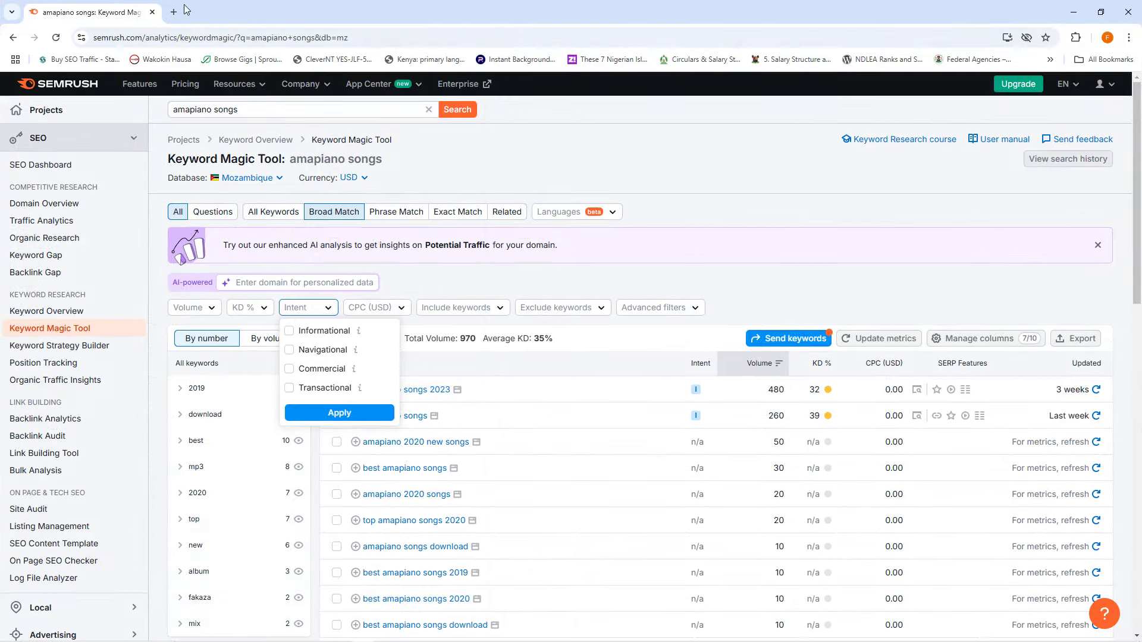
Load the copied LinkedIn profile in a new tab, then return to Apollo's People search
{"action": "key", "text": "ctrl+t"}
{"action": "key", "text": "ctrl+v"}
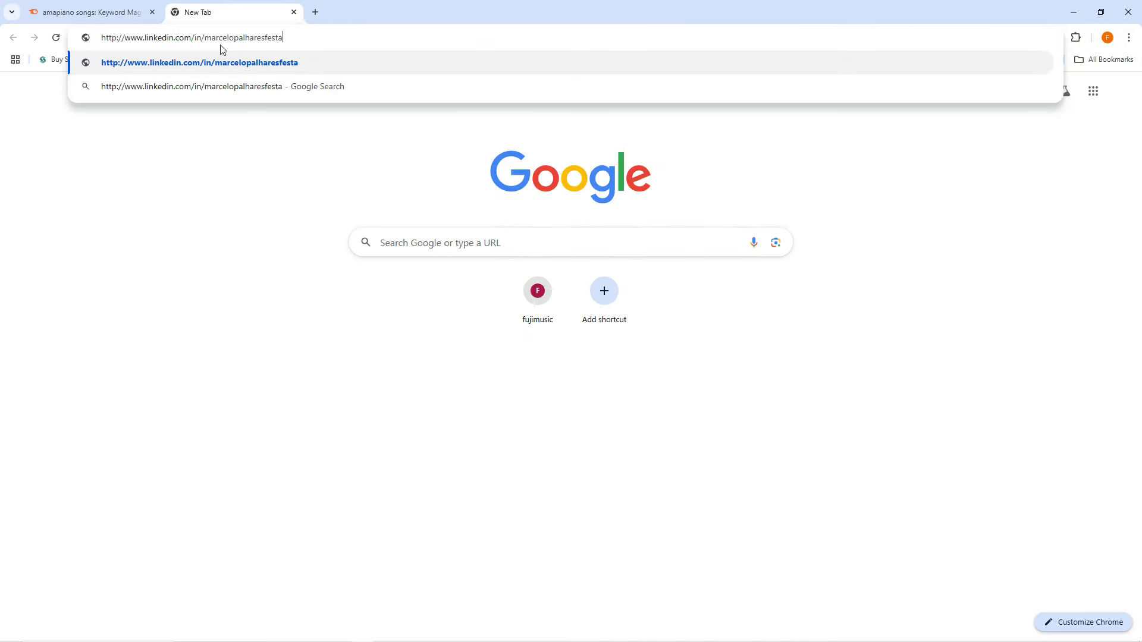
{"action": "key", "text": "Return"}
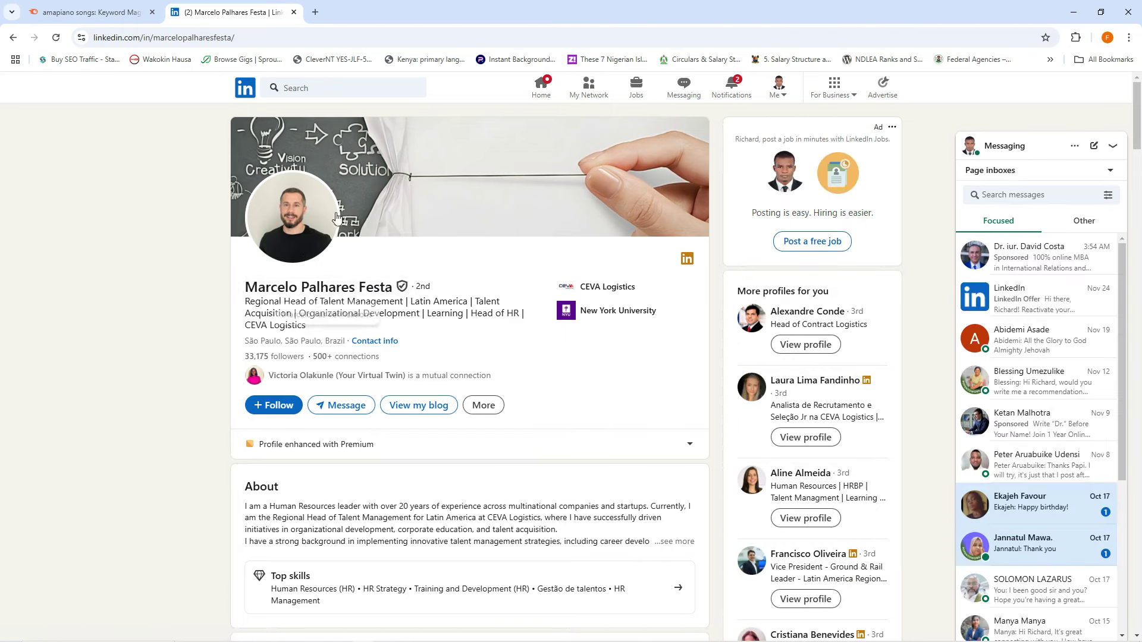
{"action": "mouse_move", "coordinate": [367, 634]}
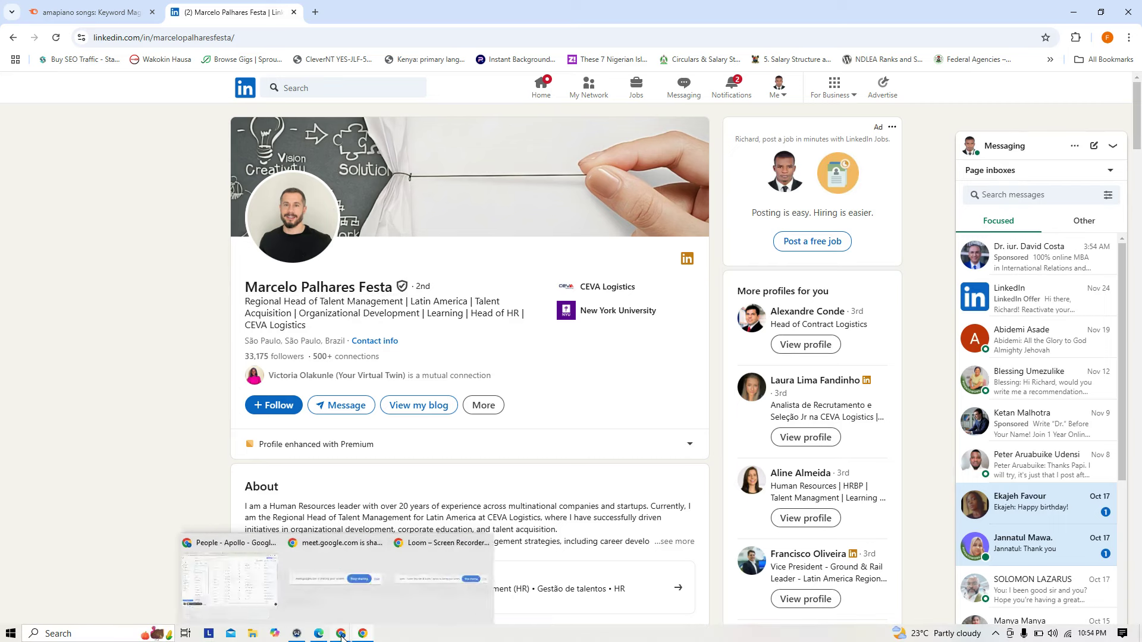
{"action": "left_click", "coordinate": [258, 591]}
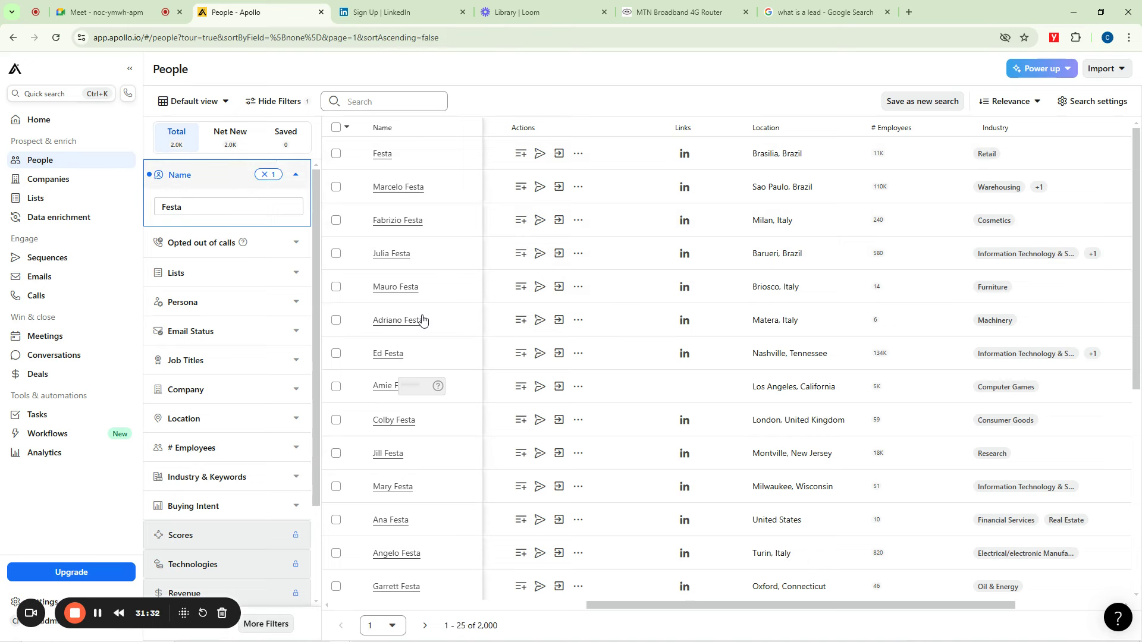
Edit the Name filter to add a first name after the surname, leaving no matches
{"action": "left_click", "coordinate": [268, 177]}
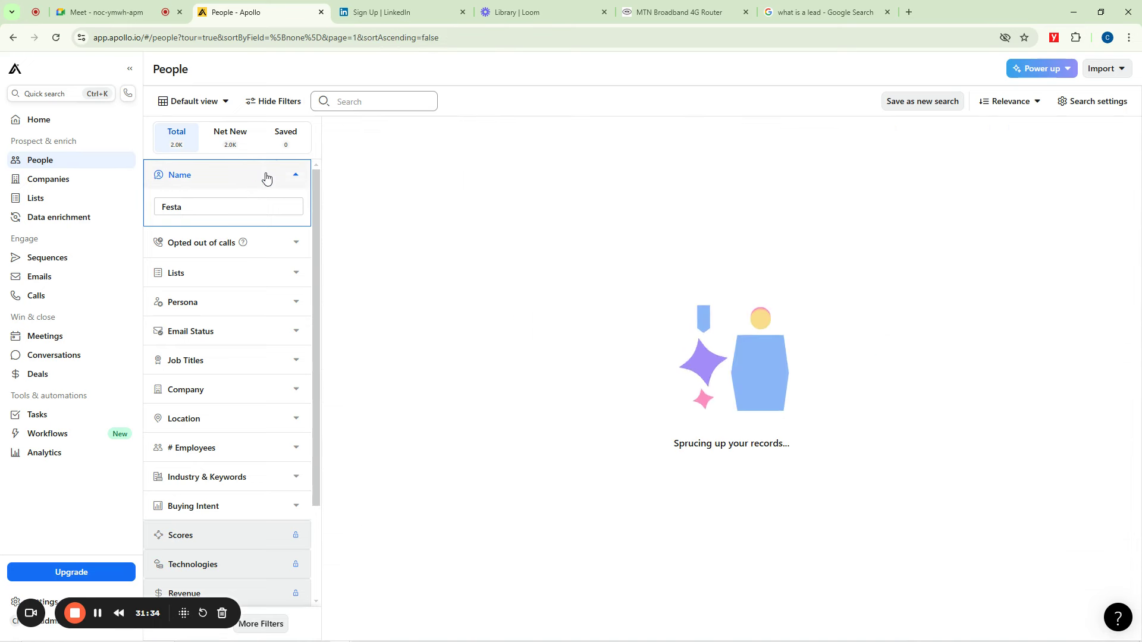
{"action": "left_click", "coordinate": [216, 204]}
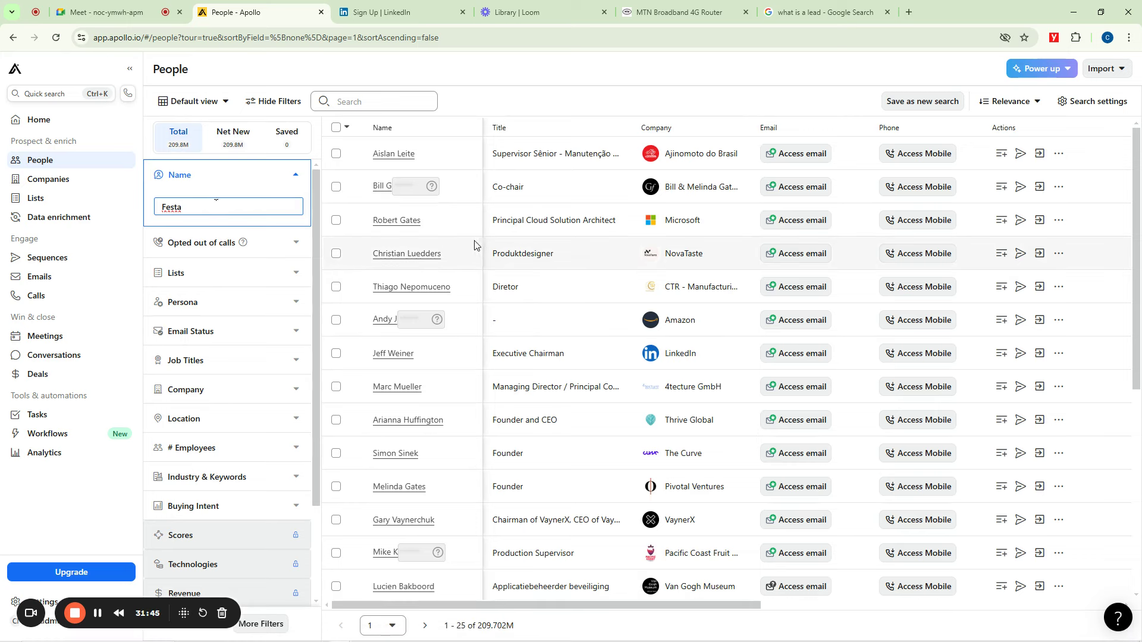
{"action": "left_click", "coordinate": [518, 74]}
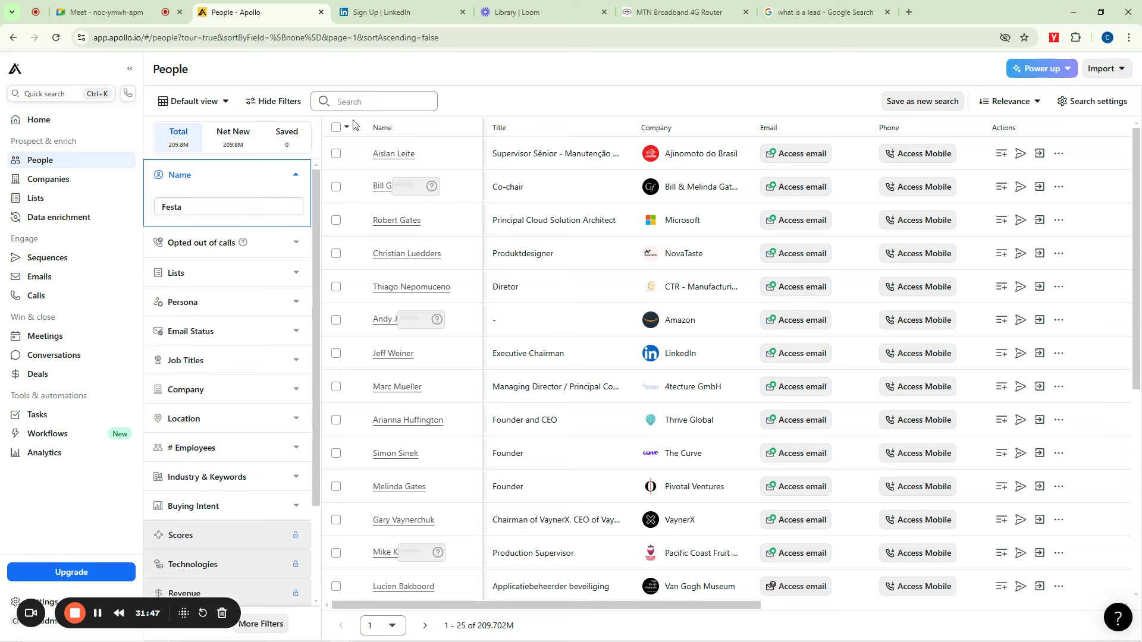
{"action": "left_click", "coordinate": [212, 211]}
{"action": "left_click_drag", "start_coordinate": [190, 206], "coordinate": [162, 210]}
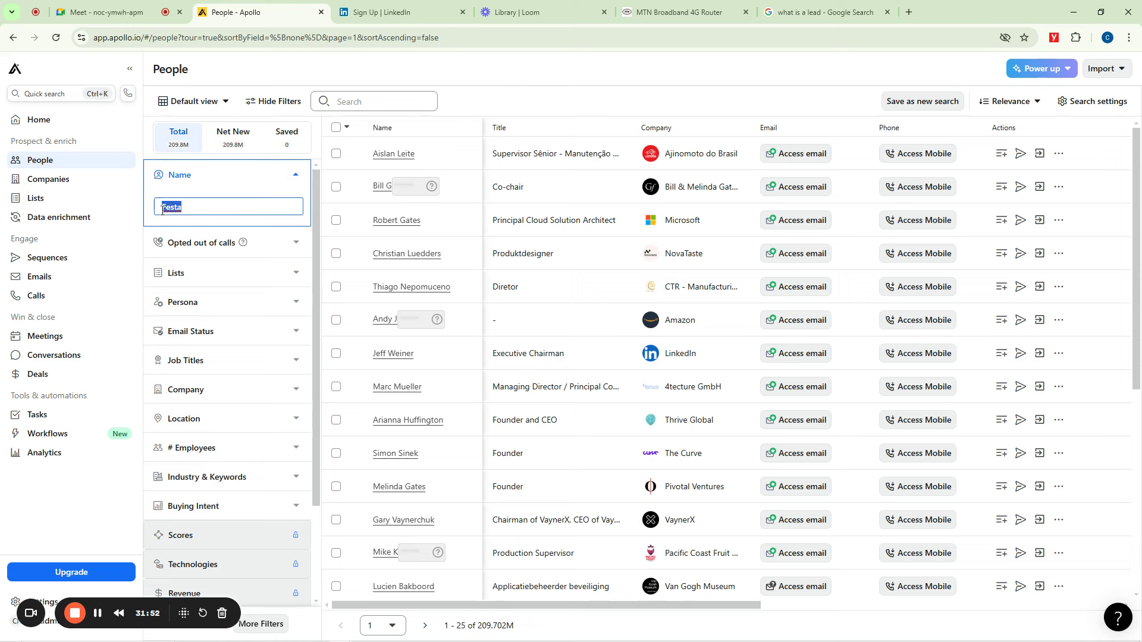
{"action": "left_click", "coordinate": [218, 208]}
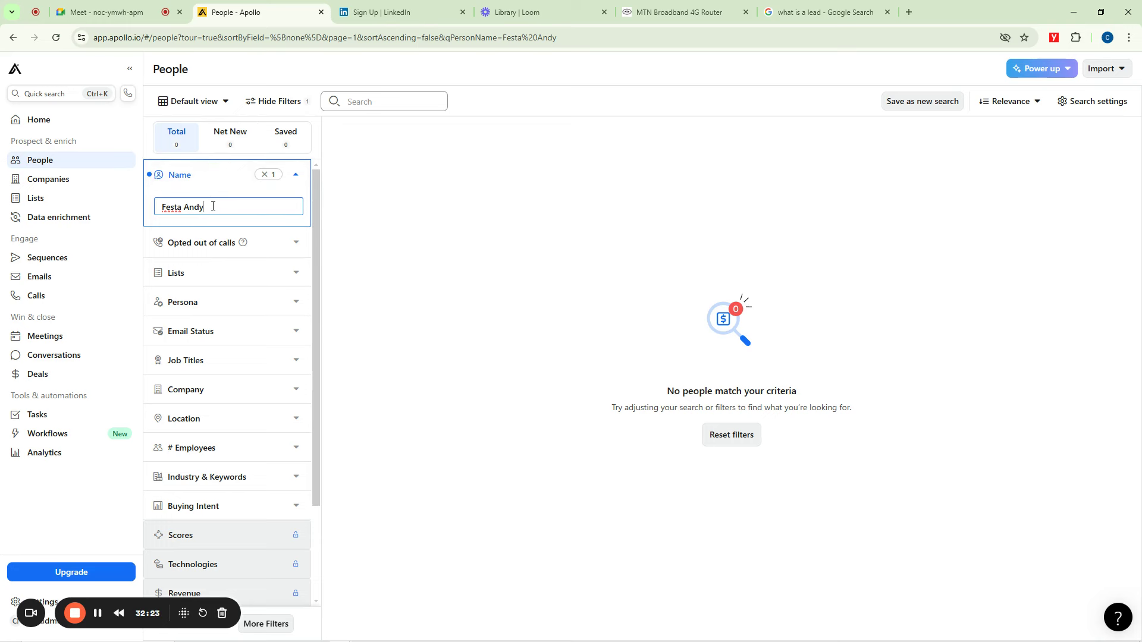
Delete the added first name from the Name filter, restoring the 2,000 surname matches
{"action": "left_click_drag", "start_coordinate": [212, 209], "coordinate": [187, 206]}
{"action": "key", "text": "BackSpace"}
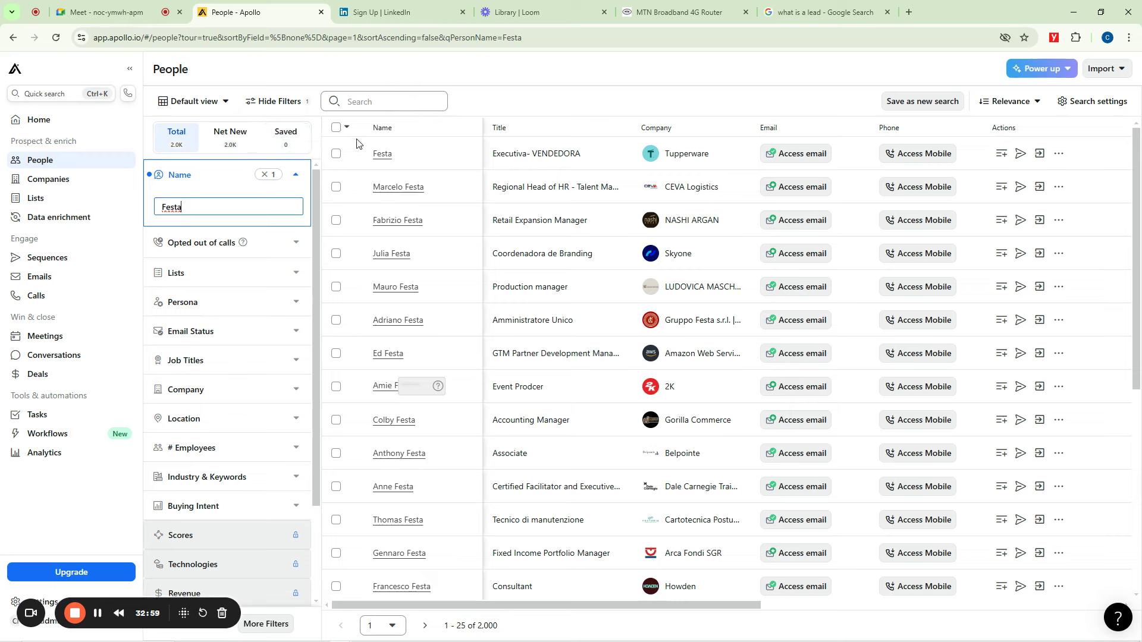
Tick the CEVA Logistics, NASHI ARGAN, Skyone and furniture-firm contacts, then show all filters
{"action": "left_click", "coordinate": [336, 187]}
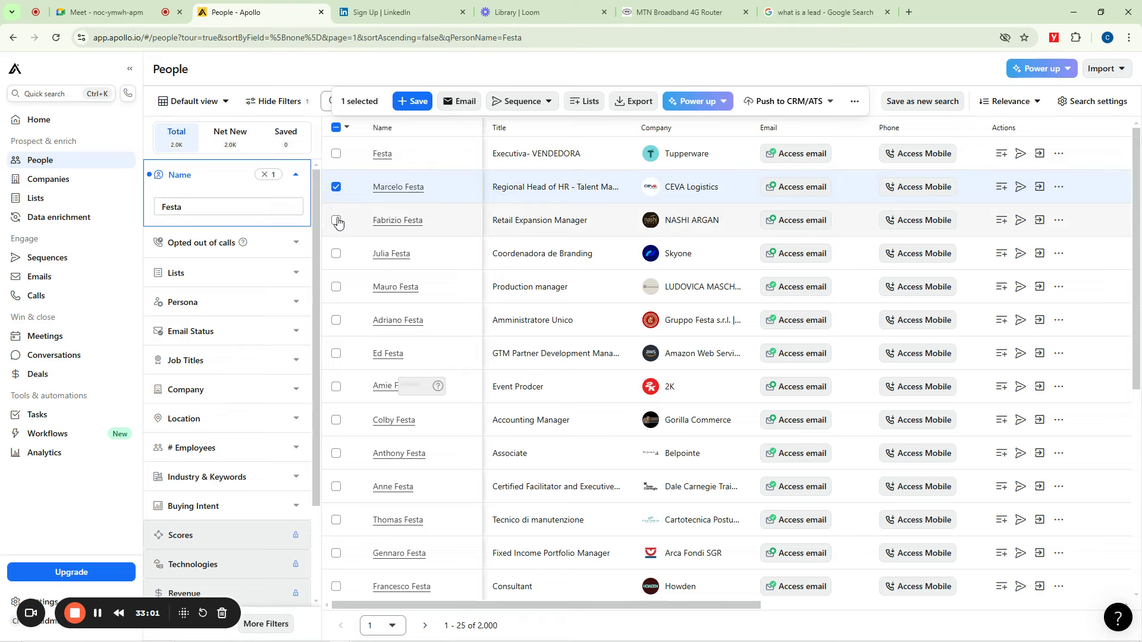
{"action": "left_click", "coordinate": [336, 255], "text": "shift"}
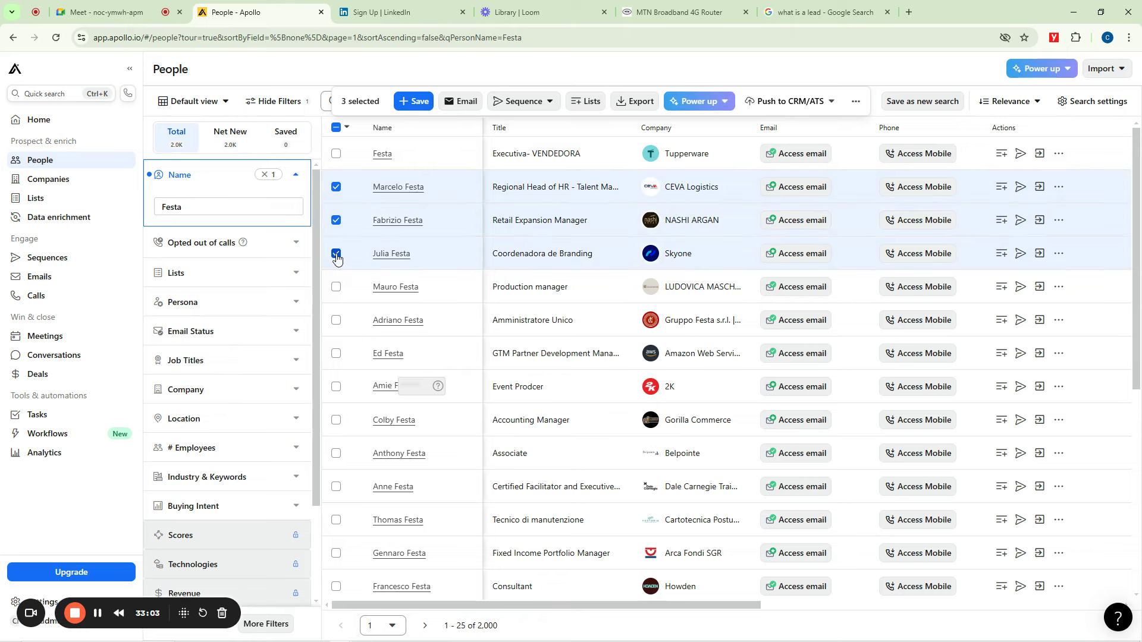
{"action": "left_click", "coordinate": [336, 287]}
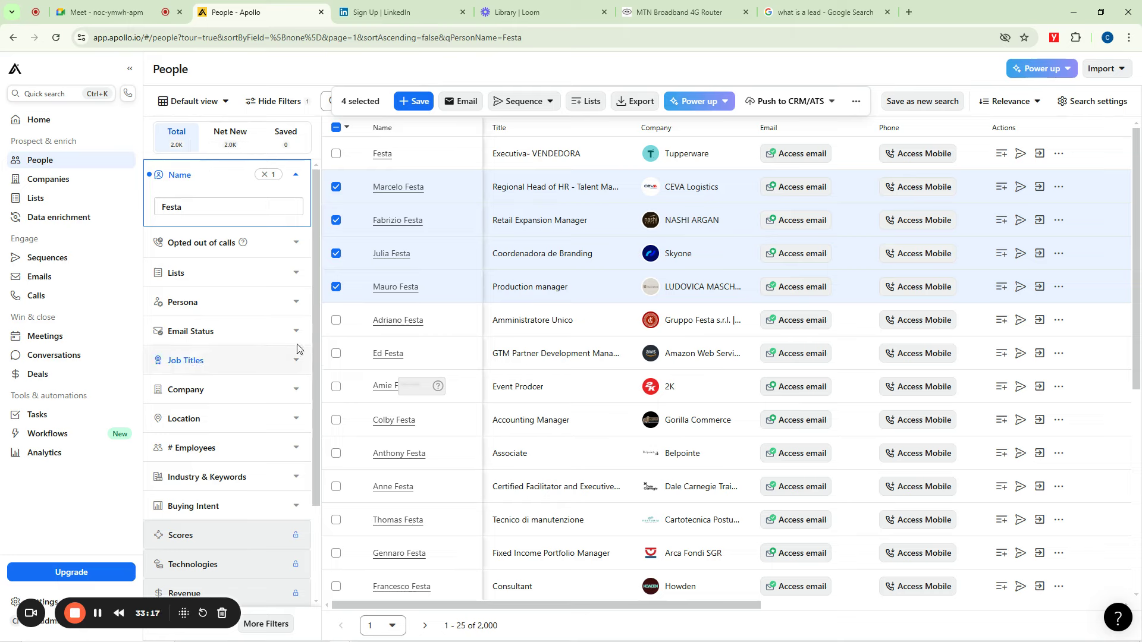
{"action": "left_click", "coordinate": [185, 210]}
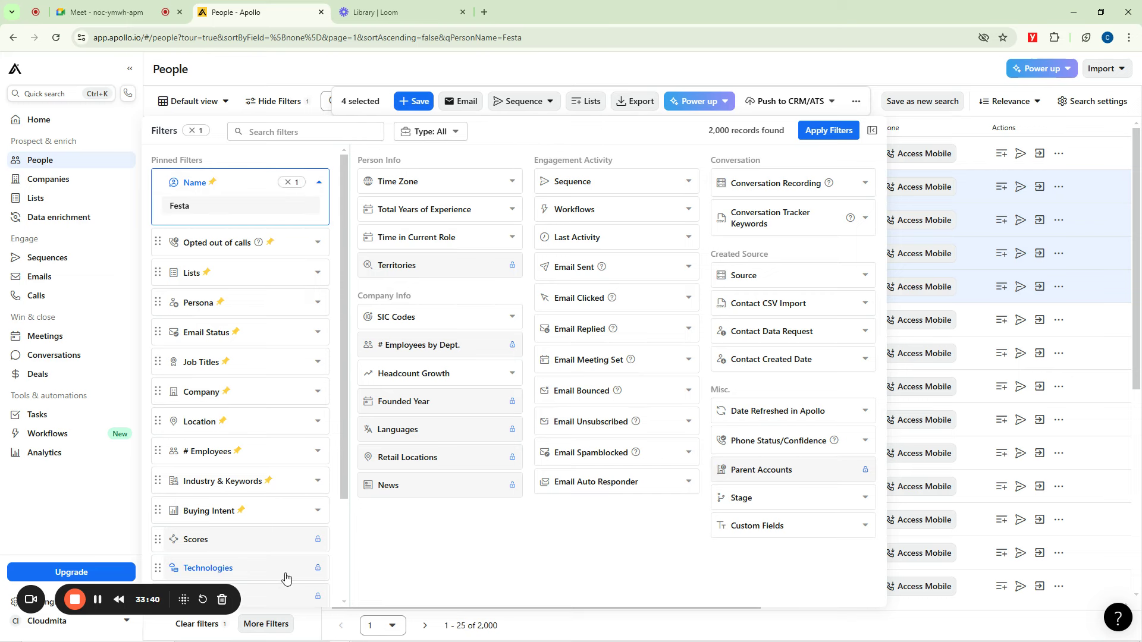
Close the More Filters overlay to show the four ticked contacts again
{"action": "left_click", "coordinate": [278, 625]}
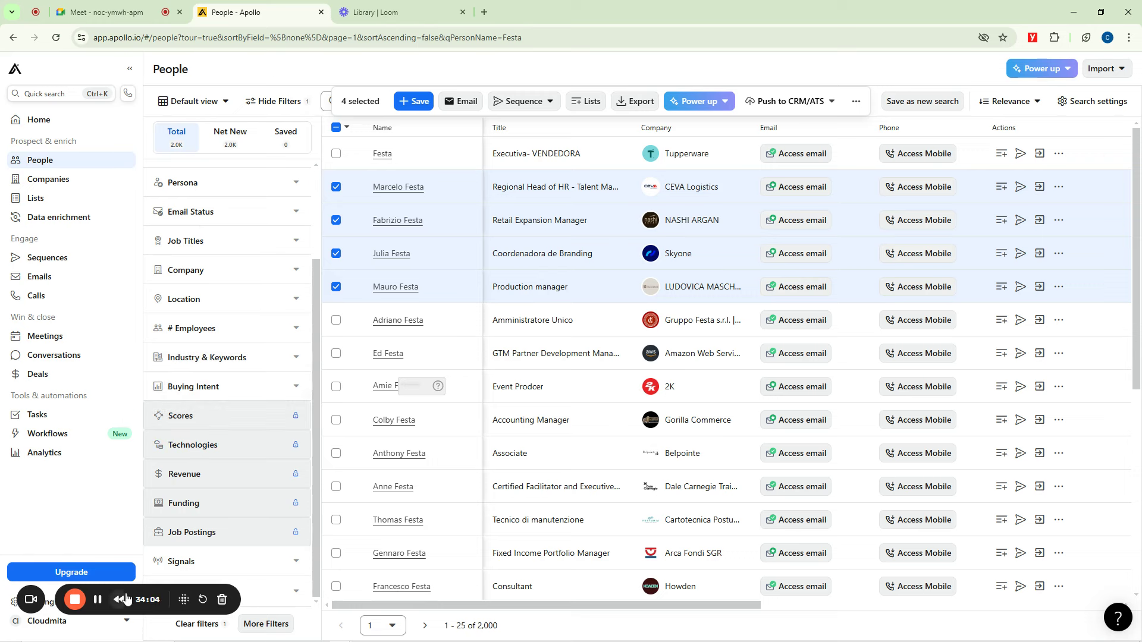
Check the laptop's battery level, then bring the Google Meet call tab forward
{"action": "left_click_drag", "start_coordinate": [126, 592], "coordinate": [600, 607]}
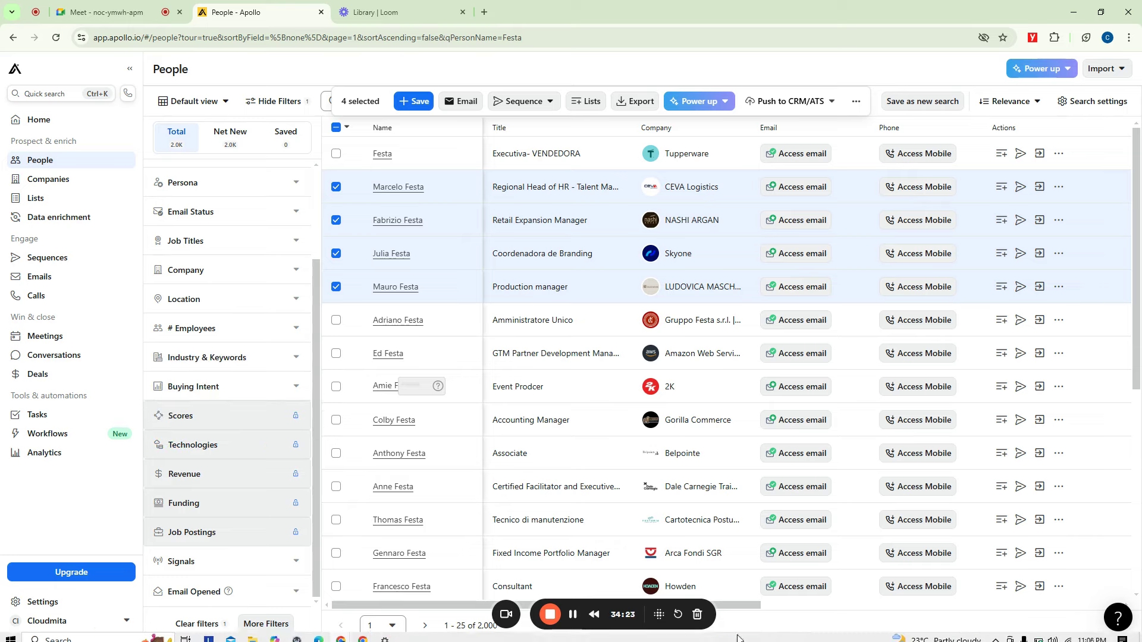
{"action": "left_click", "coordinate": [1039, 636]}
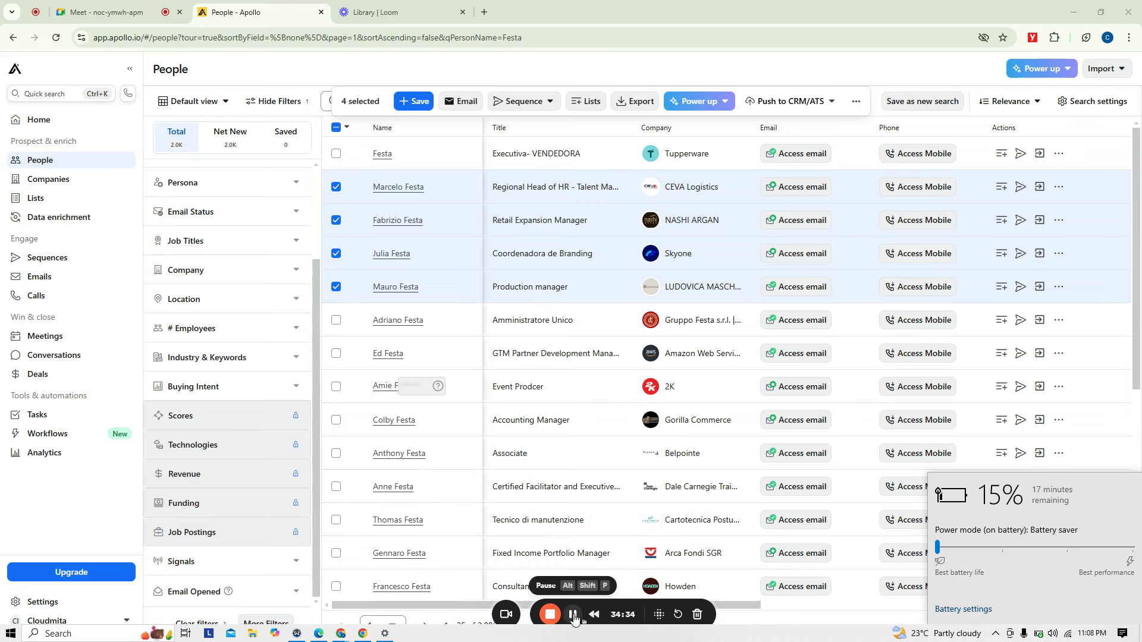
{"action": "left_click", "coordinate": [104, 12]}
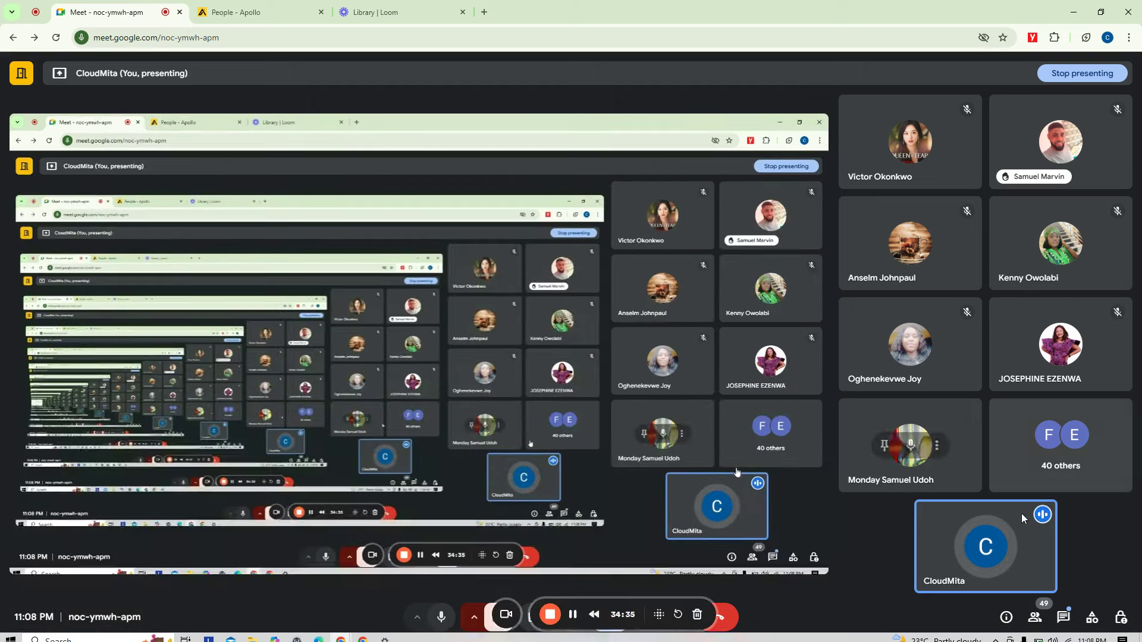
Switch off 'Turn on their microphone' in Meet's Host controls
{"action": "left_click", "coordinate": [1120, 617]}
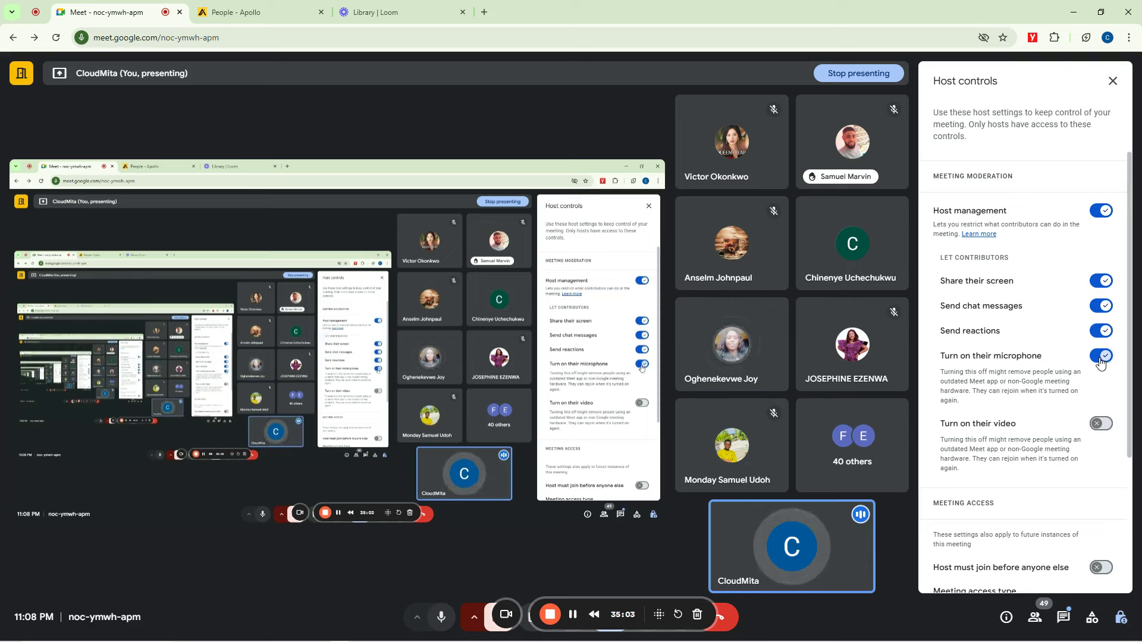
{"action": "left_click", "coordinate": [1101, 359]}
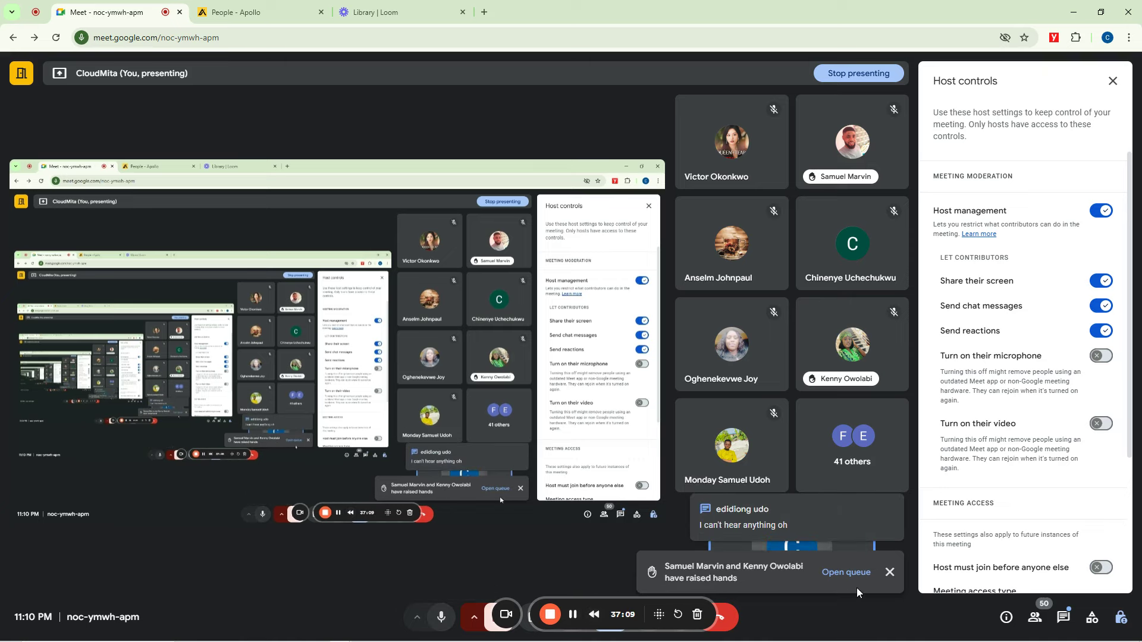
Dismiss the raised-hands notice and switch 'Turn on their microphone' back on in Host controls
{"action": "left_click", "coordinate": [889, 573]}
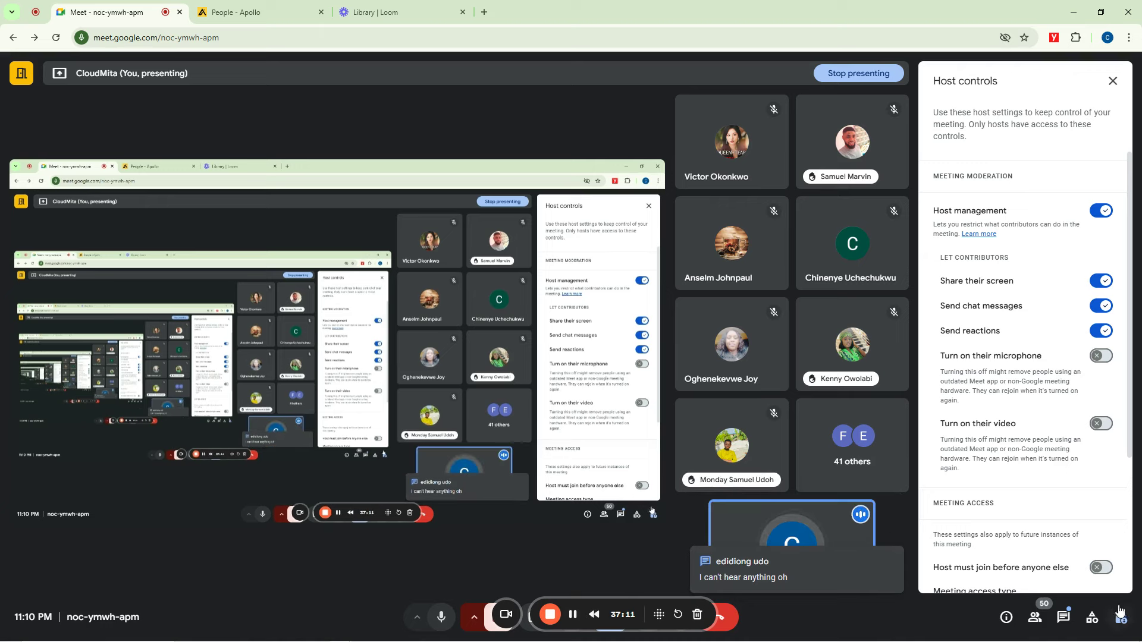
{"action": "left_click", "coordinate": [1101, 357]}
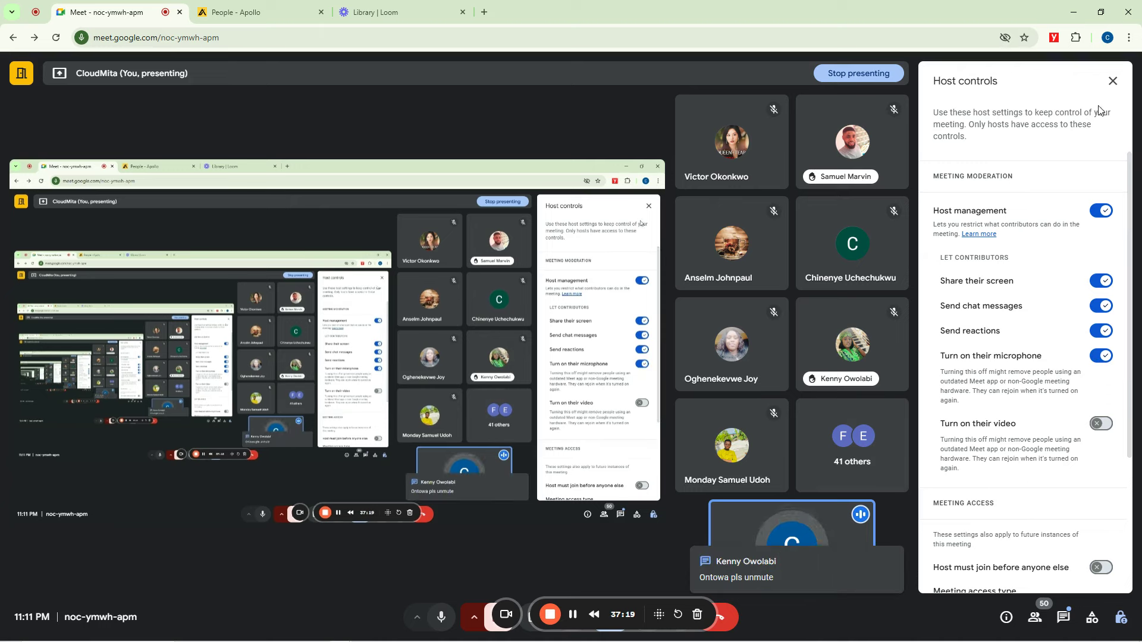
{"action": "left_click", "coordinate": [1110, 81]}
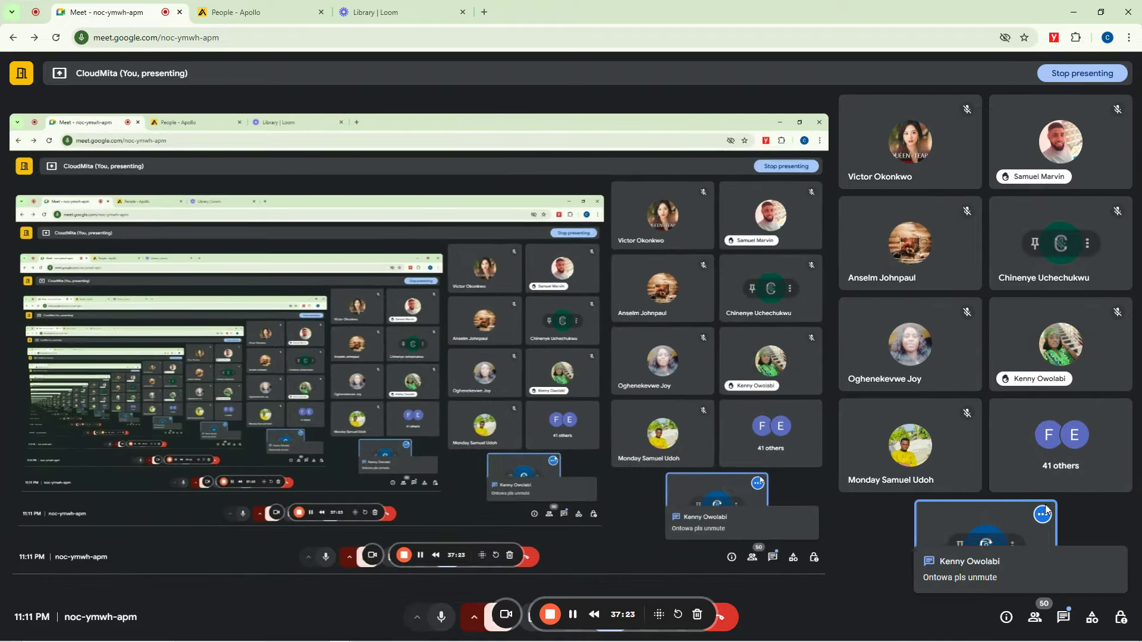
Glance at the in-call chat, then return to the People - Apollo tab
{"action": "left_click", "coordinate": [1063, 618]}
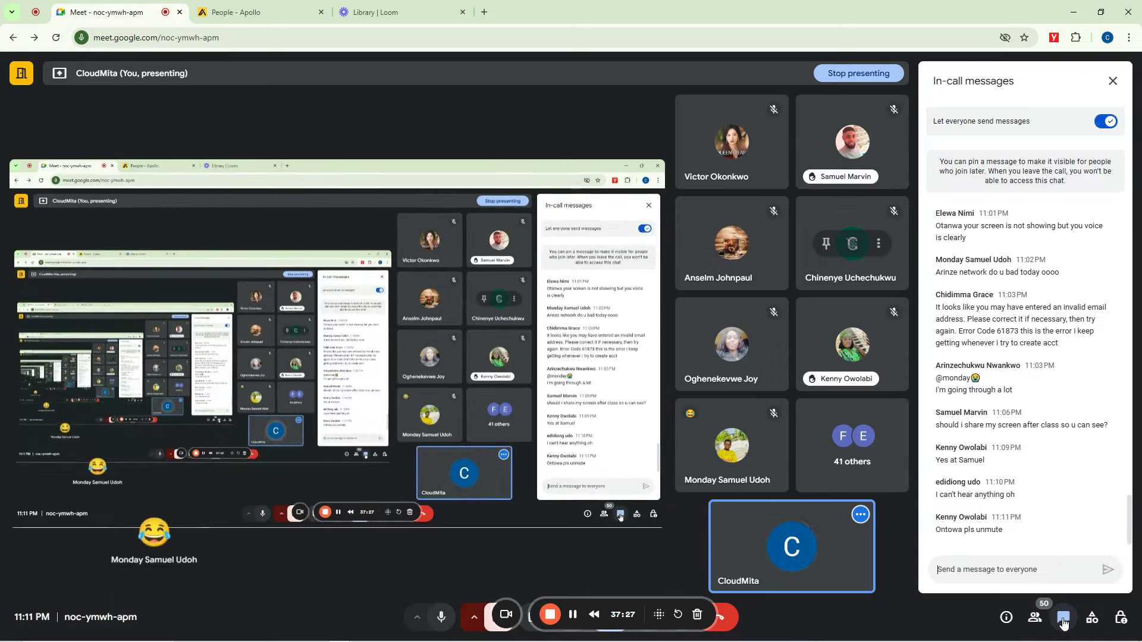
{"action": "left_click", "coordinate": [1063, 619]}
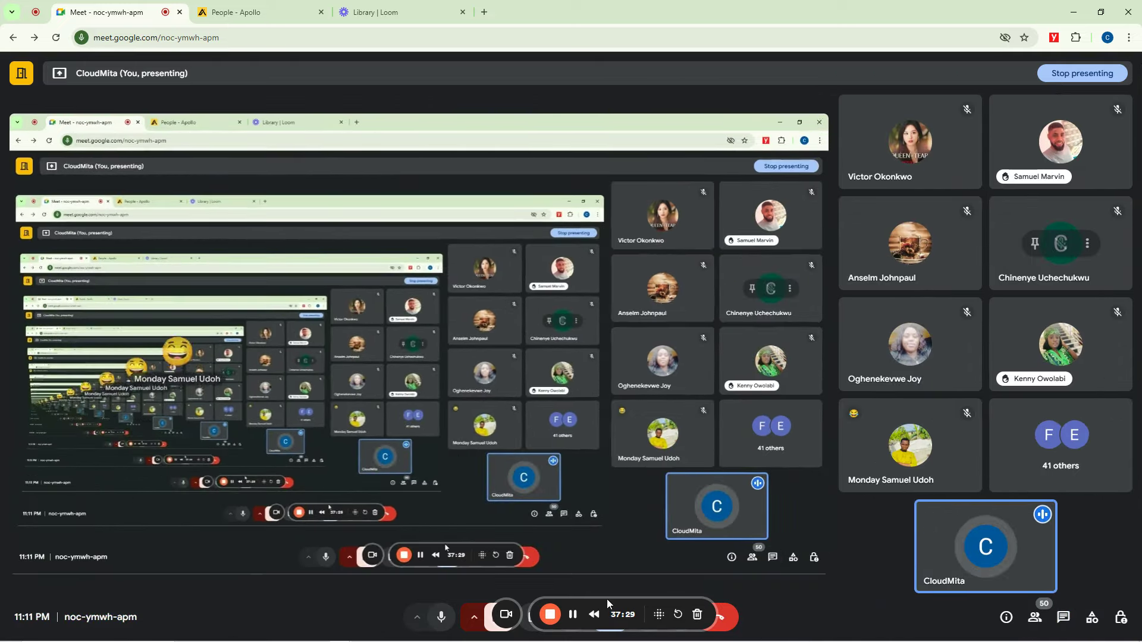
{"action": "left_click_drag", "start_coordinate": [605, 599], "coordinate": [115, 588]}
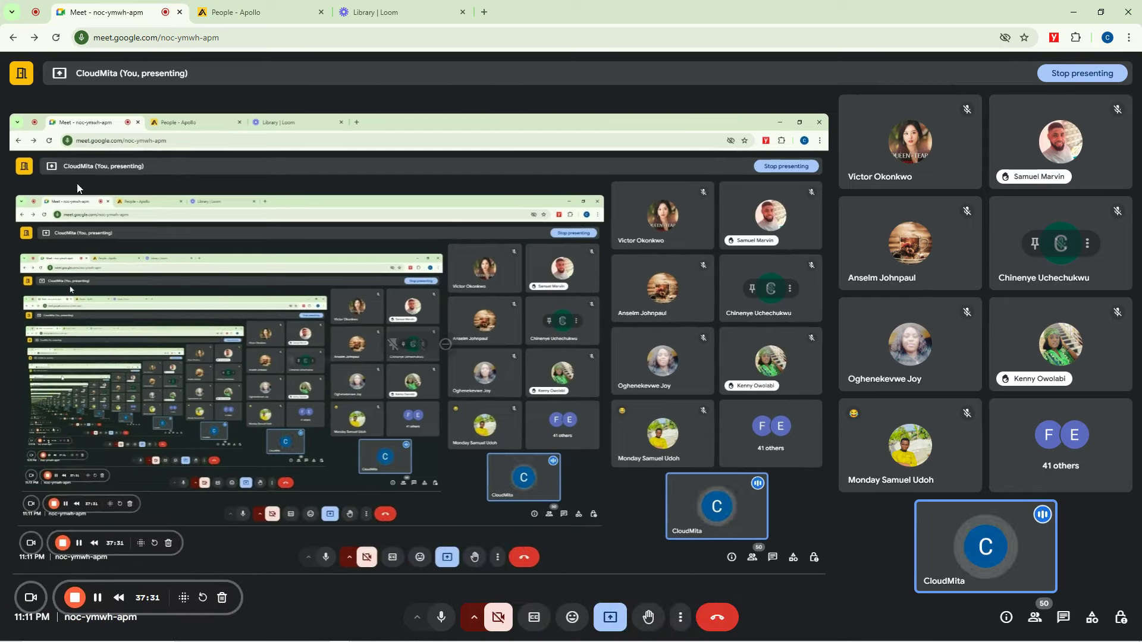
{"action": "left_click", "coordinate": [246, 3]}
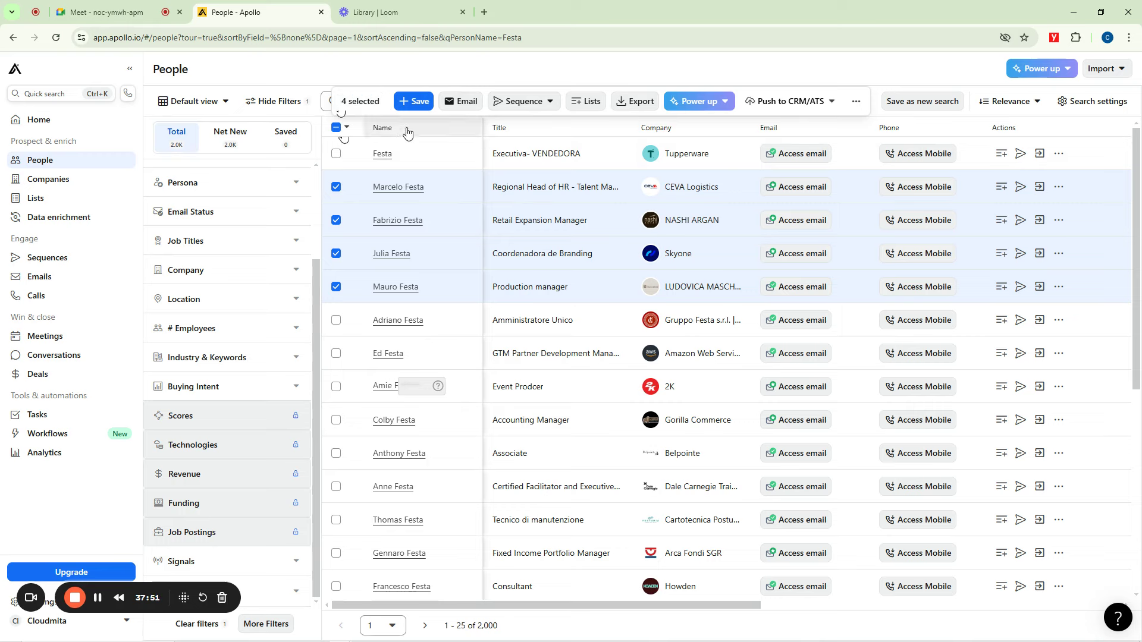
Clear the surname Name filter and collapse the Name section, restoring all 209.7M contacts
{"action": "left_click_drag", "start_coordinate": [1138, 155], "coordinate": [1138, 122]}
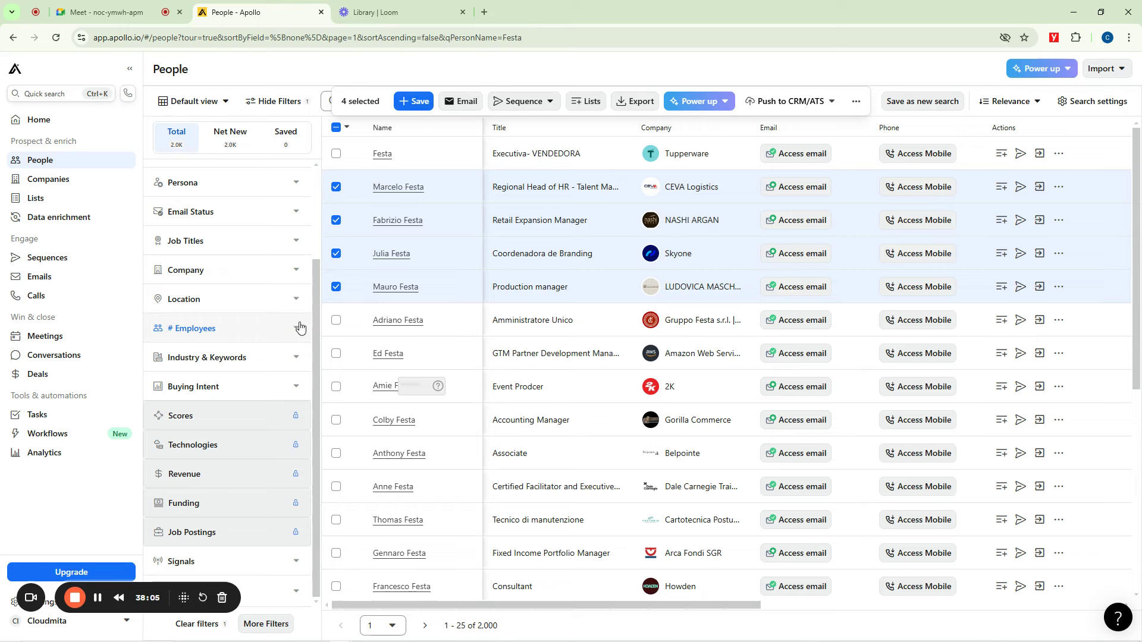
{"action": "left_click_drag", "start_coordinate": [314, 284], "coordinate": [322, 185]}
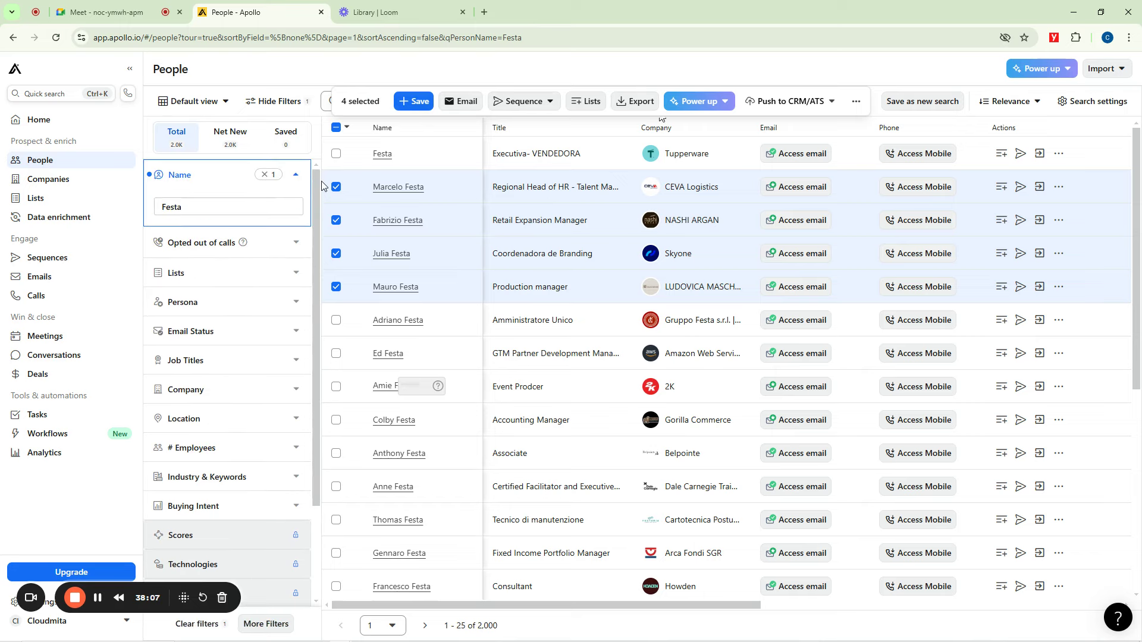
{"action": "left_click", "coordinate": [264, 174]}
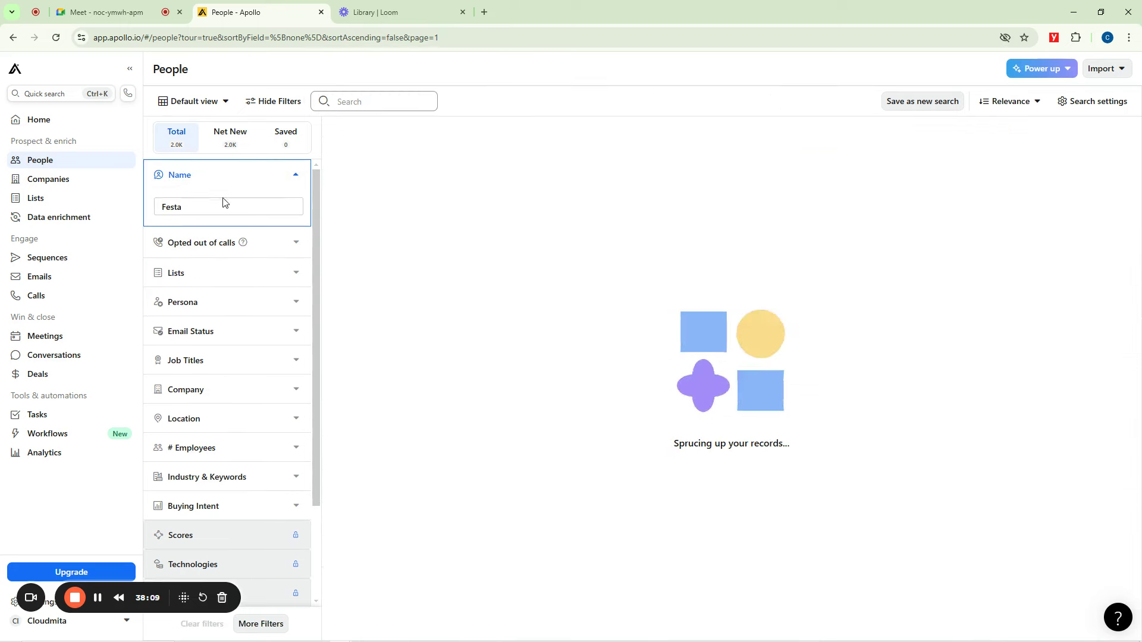
{"action": "left_click", "coordinate": [191, 207]}
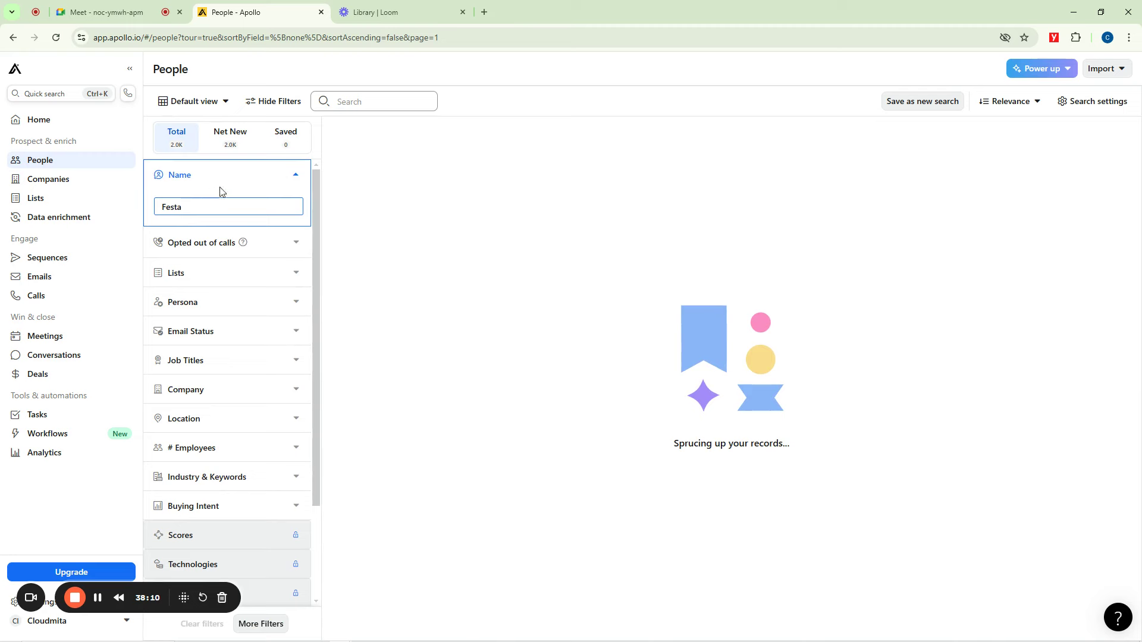
{"action": "left_click_drag", "start_coordinate": [186, 207], "coordinate": [155, 206]}
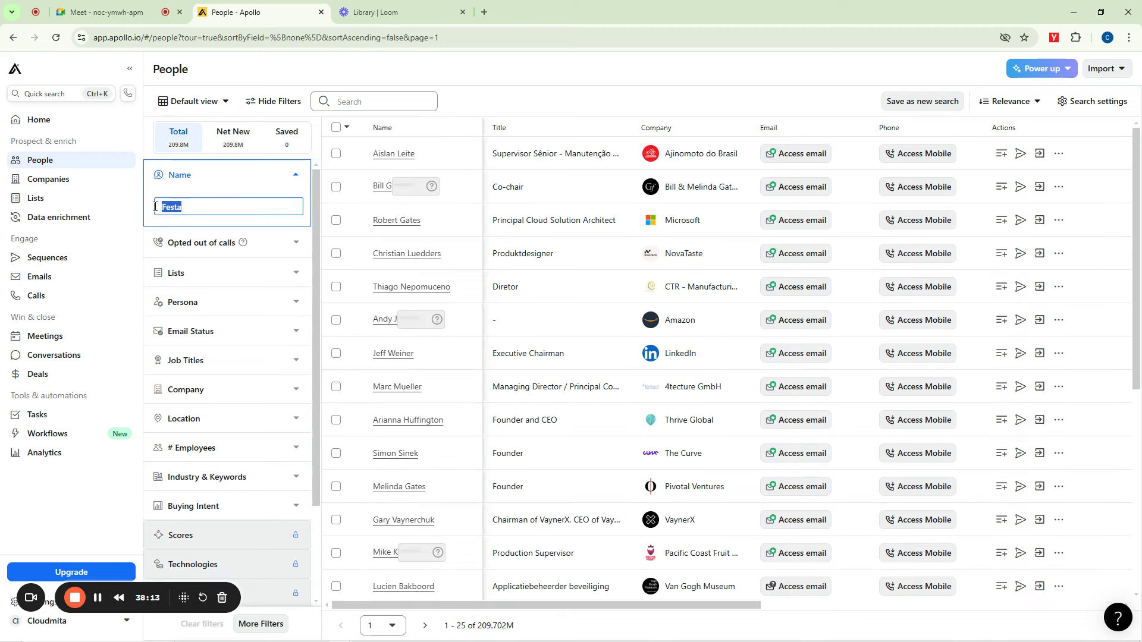
{"action": "key", "text": "BackSpace"}
{"action": "left_click", "coordinate": [297, 79]}
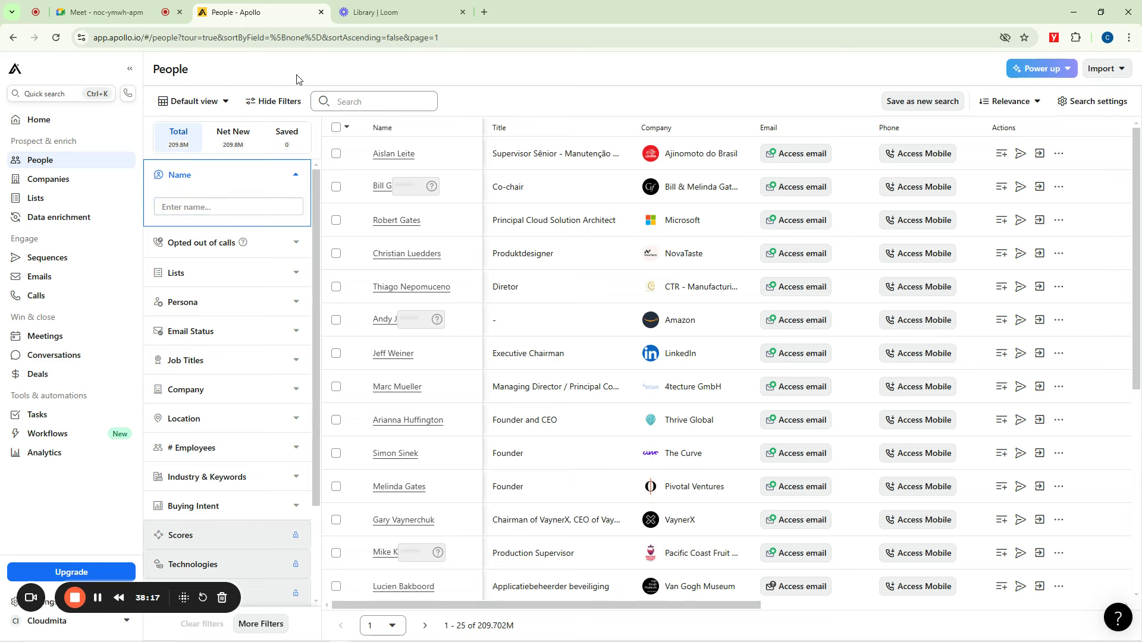
{"action": "left_click", "coordinate": [294, 176]}
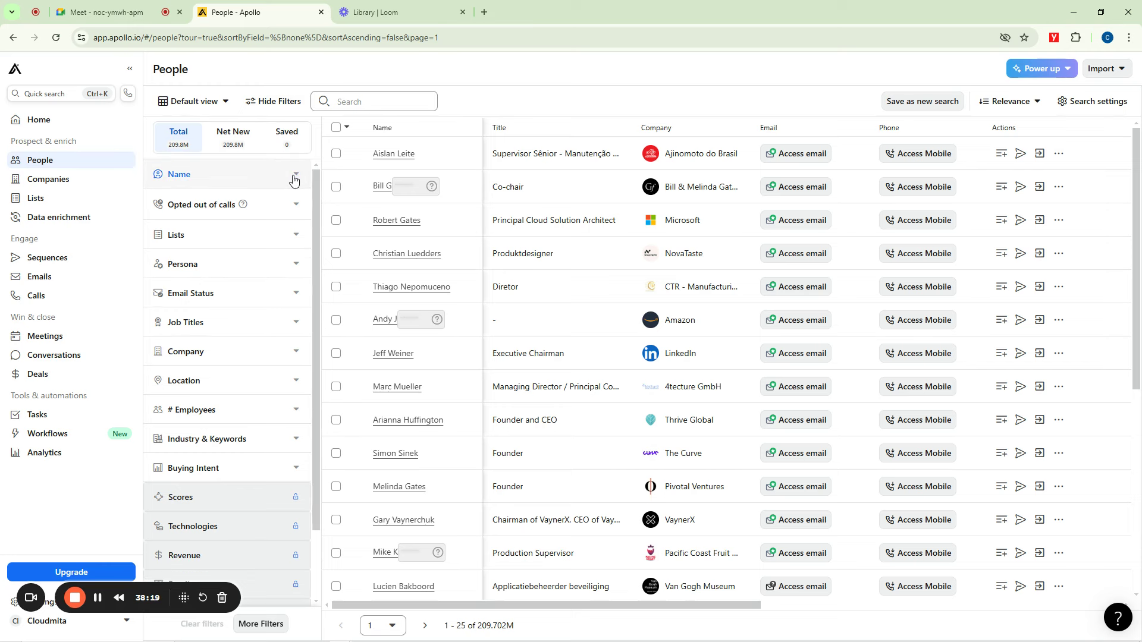
Expand the Job Titles filter and open a new browser tab on Google's start page
{"action": "left_click", "coordinate": [295, 324]}
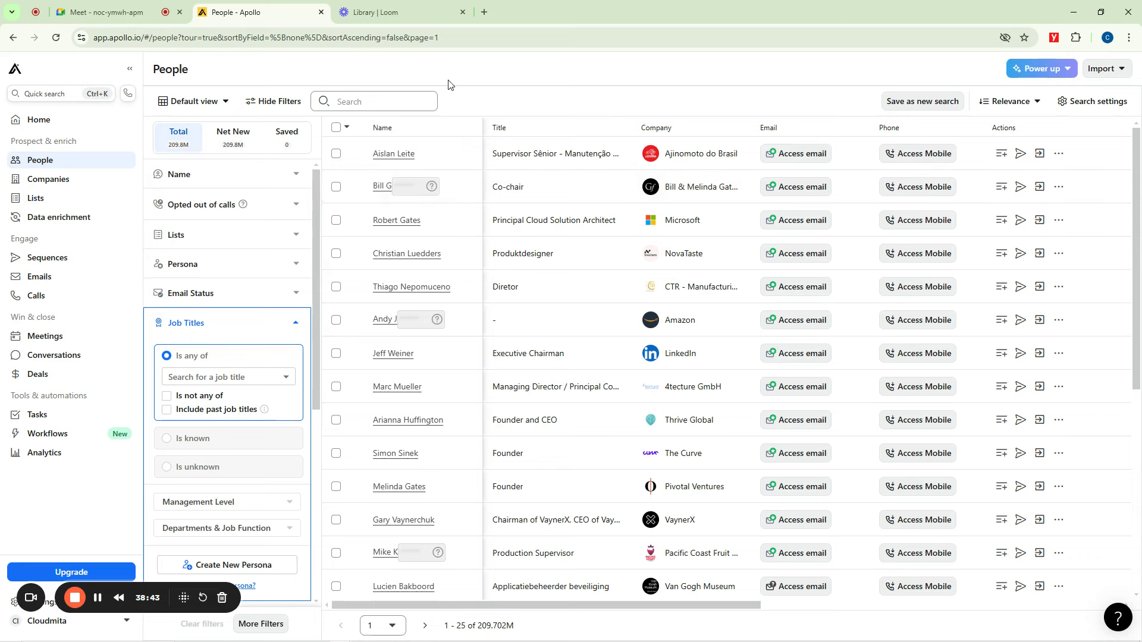
{"action": "left_click", "coordinate": [484, 12]}
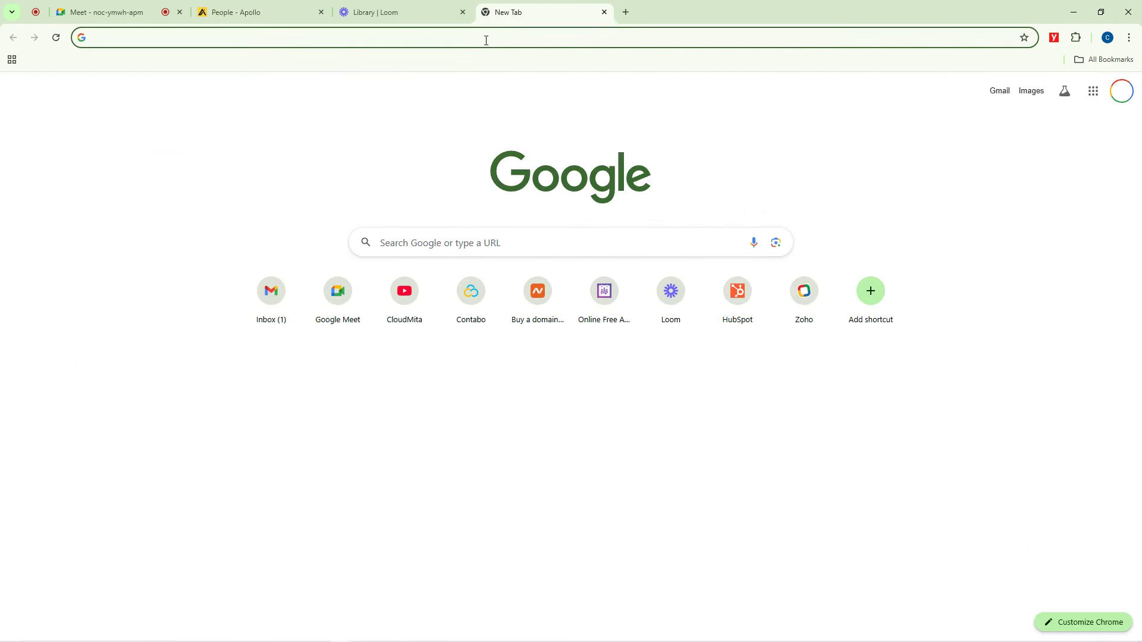
Google 'boolean' and 'venn diagram' in two tabs, then return to the Apollo People tab
{"action": "type", "text": "boolean"}
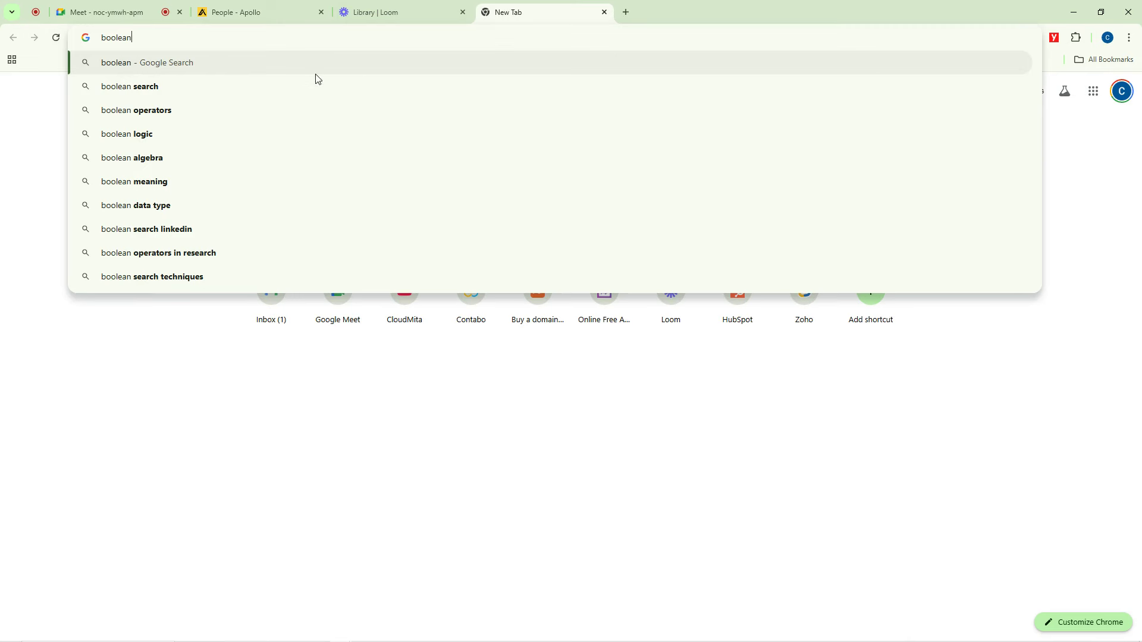
{"action": "left_click", "coordinate": [148, 62]}
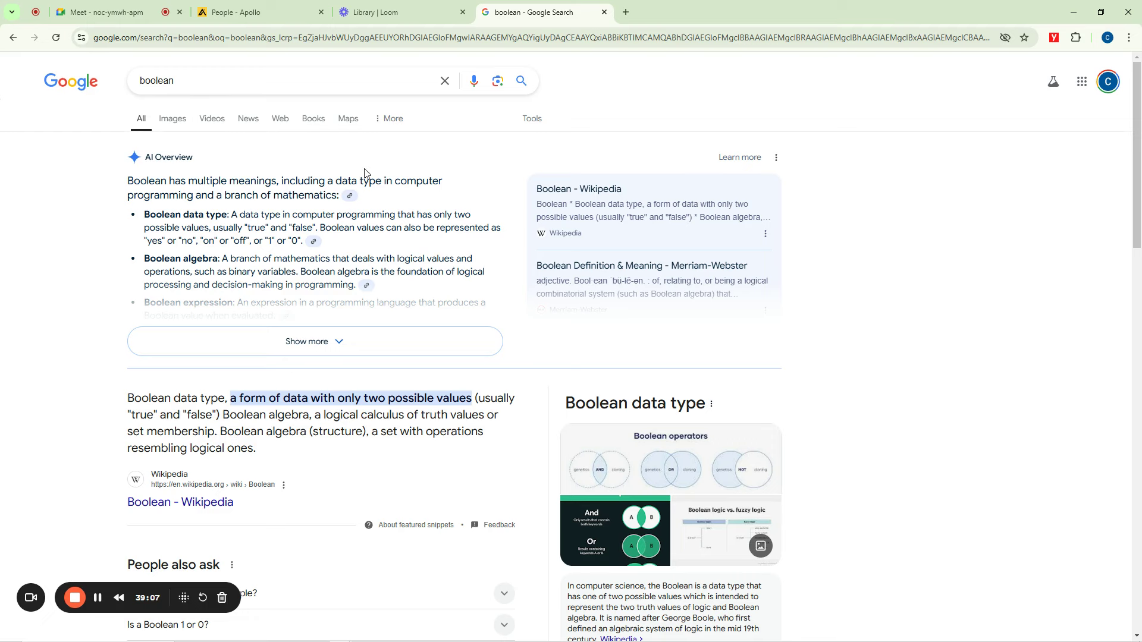
{"action": "left_click", "coordinate": [624, 12]}
{"action": "left_click", "coordinate": [614, 38]}
{"action": "type", "text": "v"}
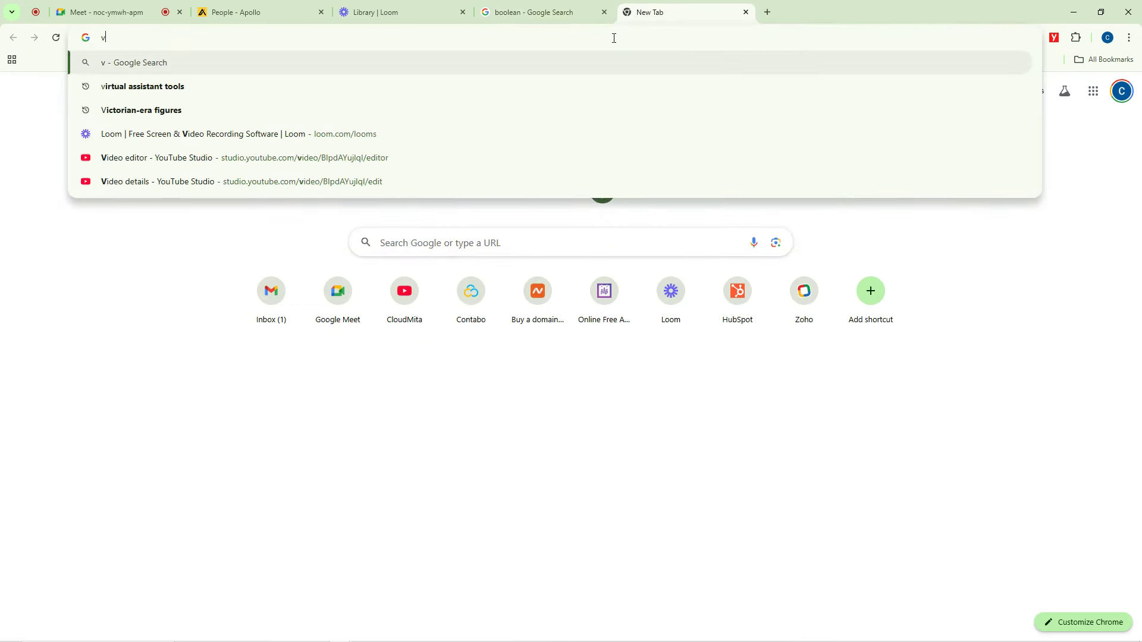
{"action": "type", "text": "enn diagram"}
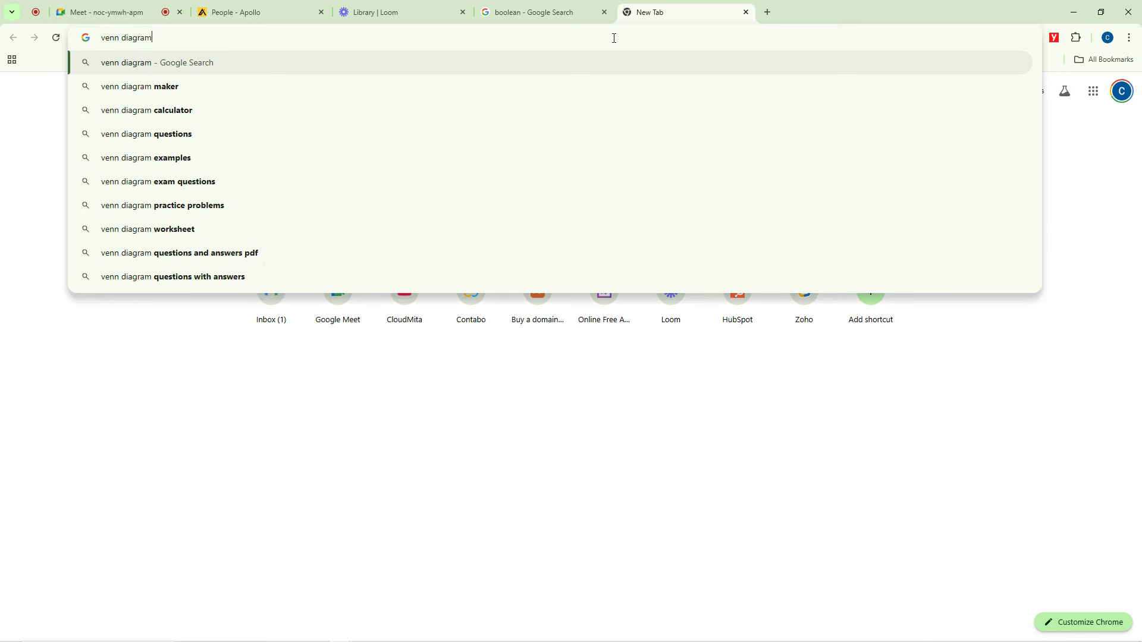
{"action": "key", "text": "Return"}
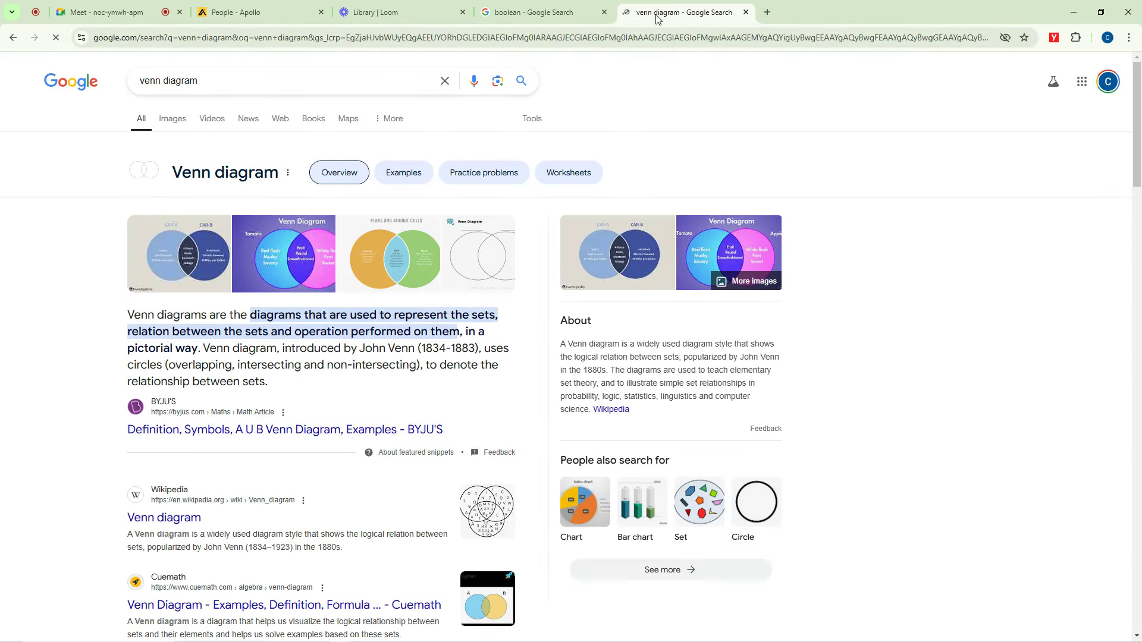
{"action": "left_click", "coordinate": [195, 263]}
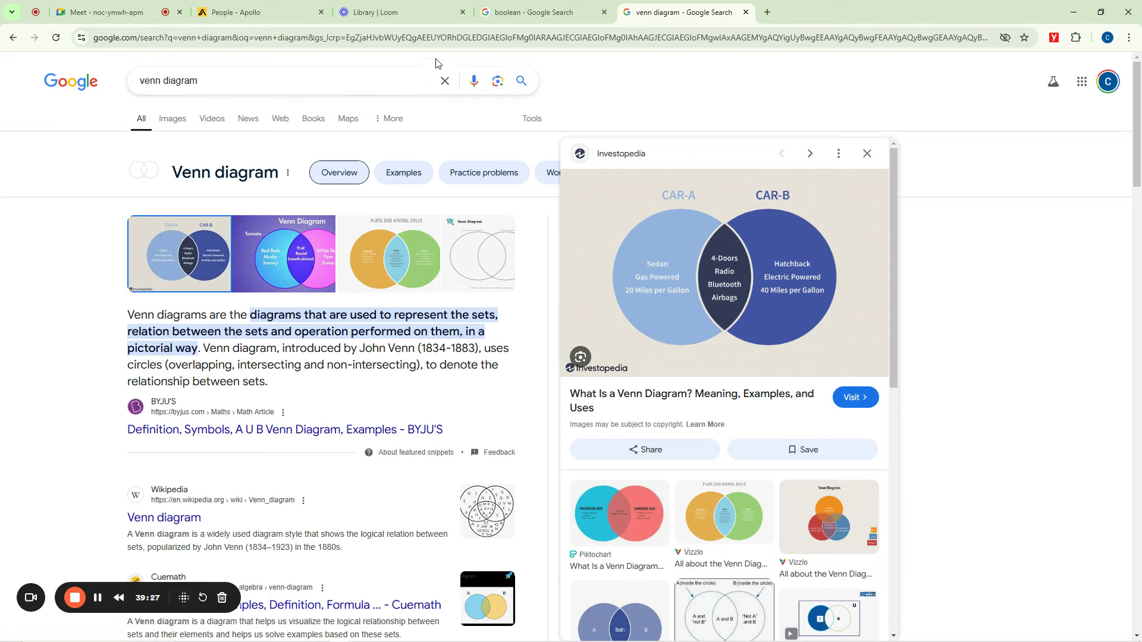
{"action": "left_click", "coordinate": [238, 12]}
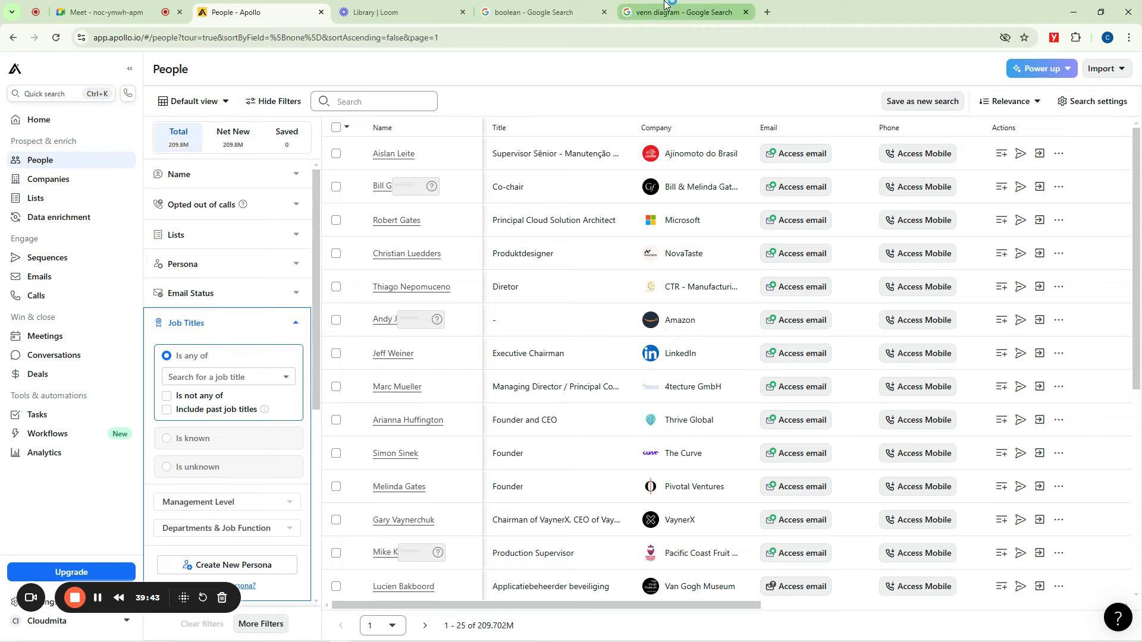
Back in Apollo People search, filter by a previously used surname from the Name suggestions
{"action": "left_click", "coordinate": [534, 12]}
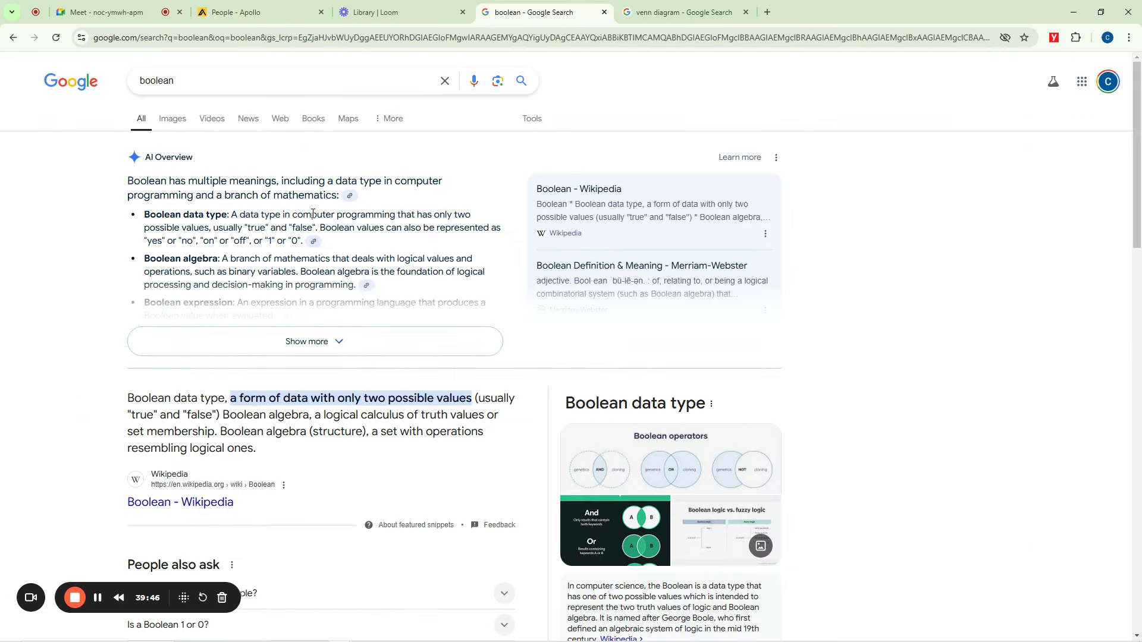
{"action": "left_click", "coordinate": [108, 9]}
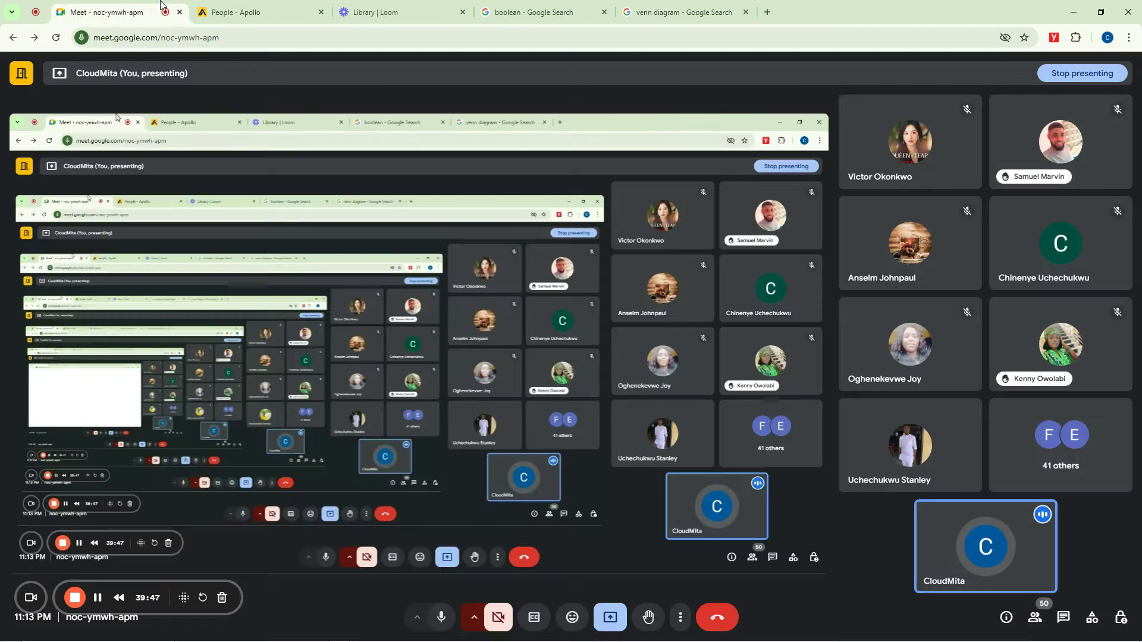
{"action": "left_click", "coordinate": [225, 4]}
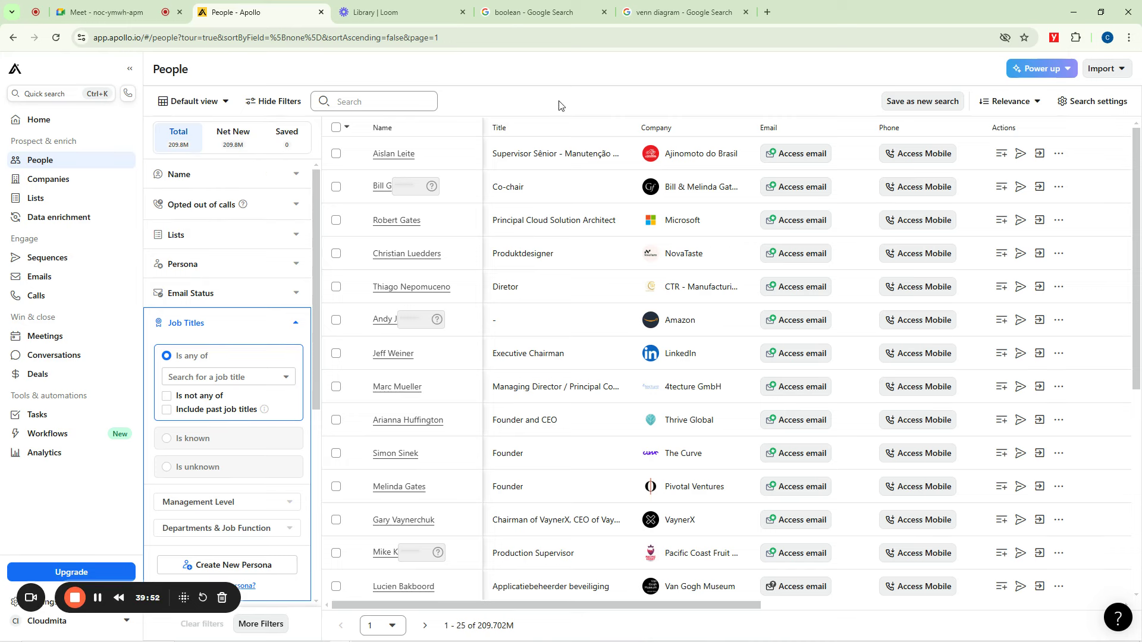
{"action": "left_click", "coordinate": [196, 176]}
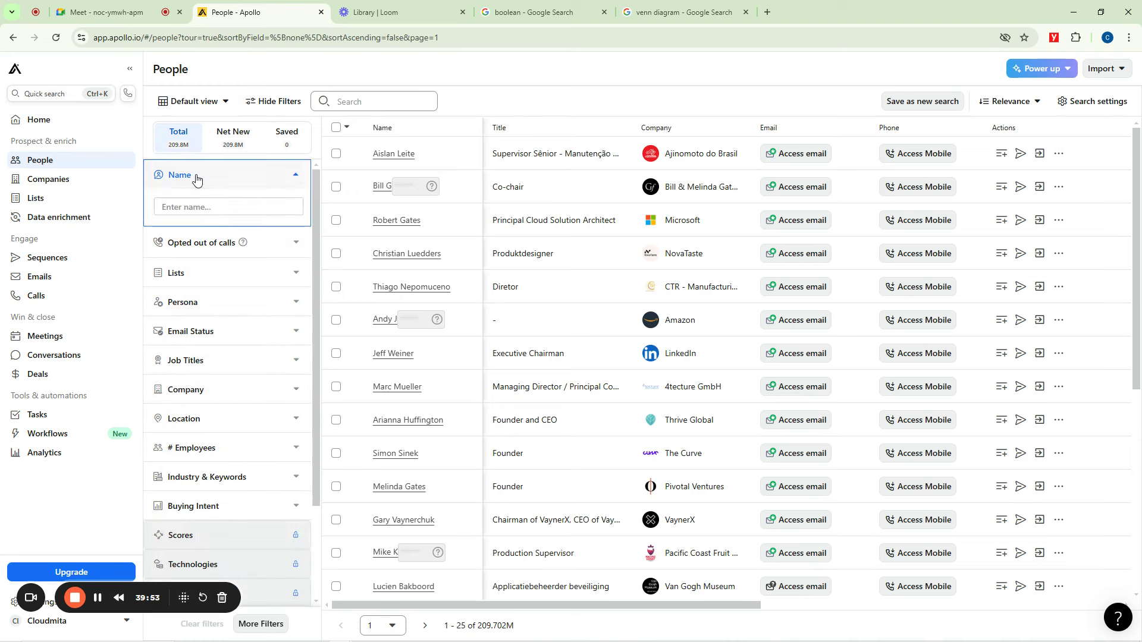
{"action": "left_click", "coordinate": [196, 208]}
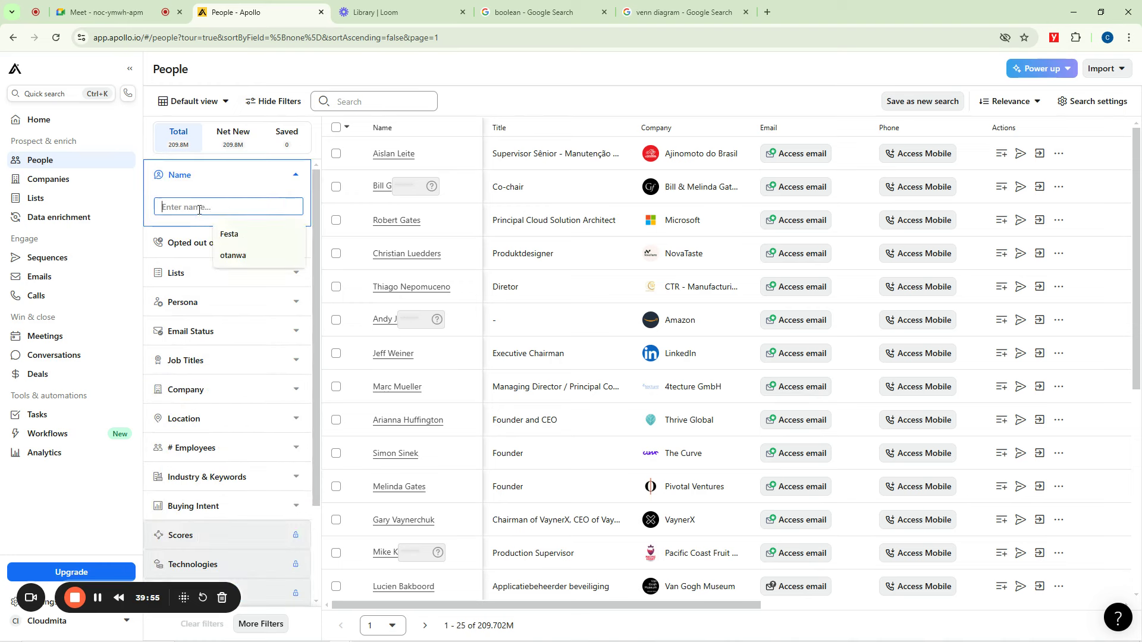
{"action": "left_click", "coordinate": [236, 231]}
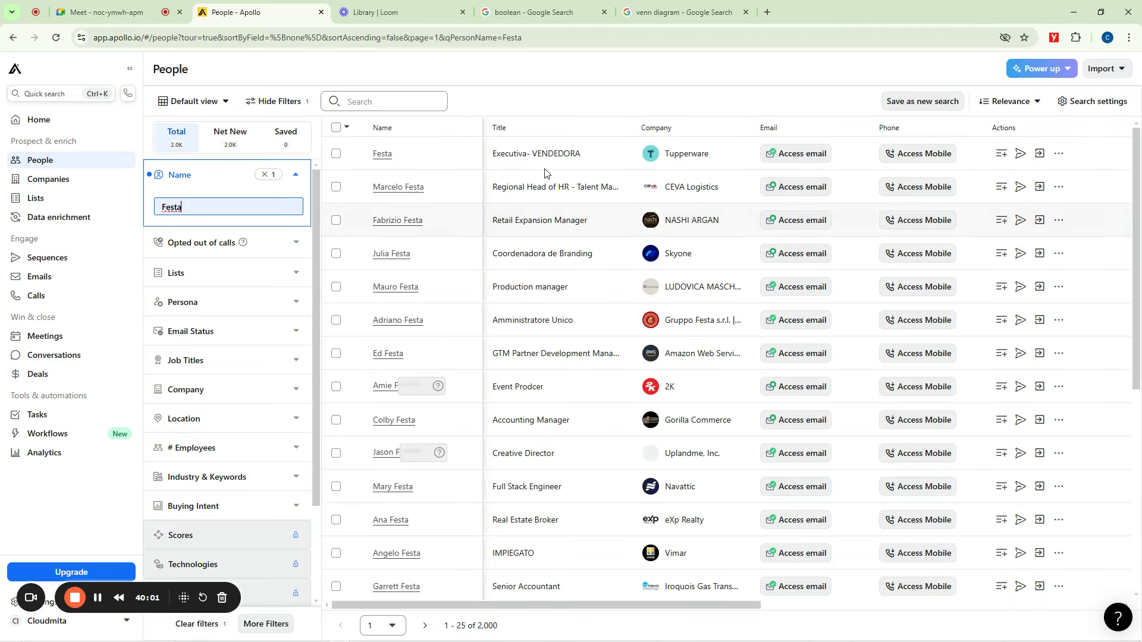
Replace it with another suggested surname, narrowing the results to 15 contacts
{"action": "double_click", "coordinate": [189, 207]}
{"action": "key", "text": "BackSpace"}
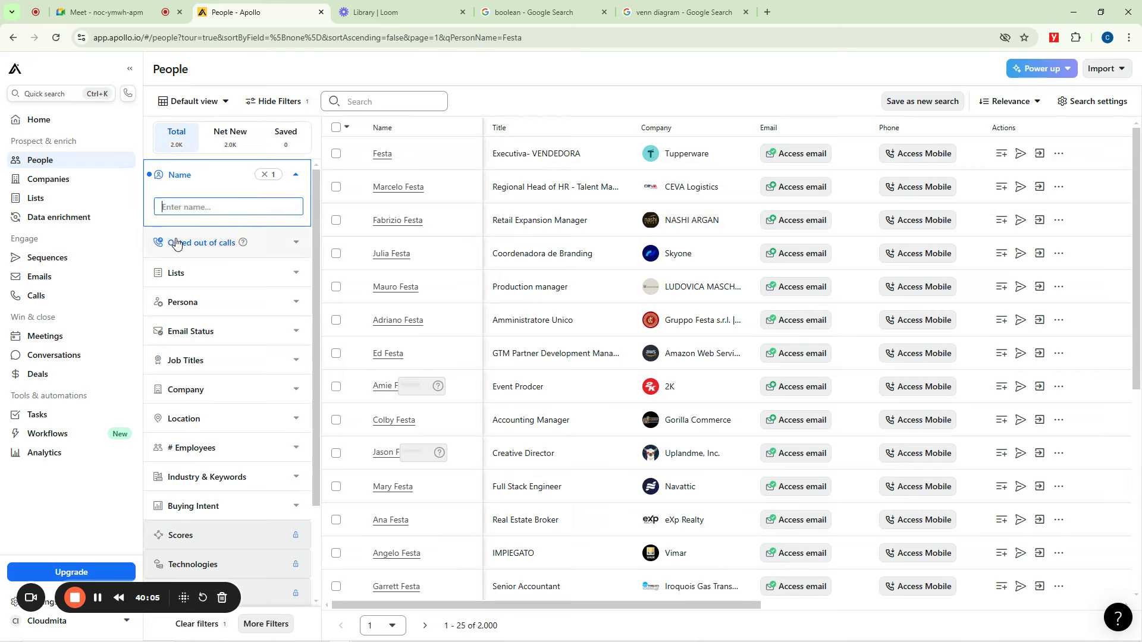
{"action": "type", "text": "otanwa"}
{"action": "left_click", "coordinate": [233, 234]}
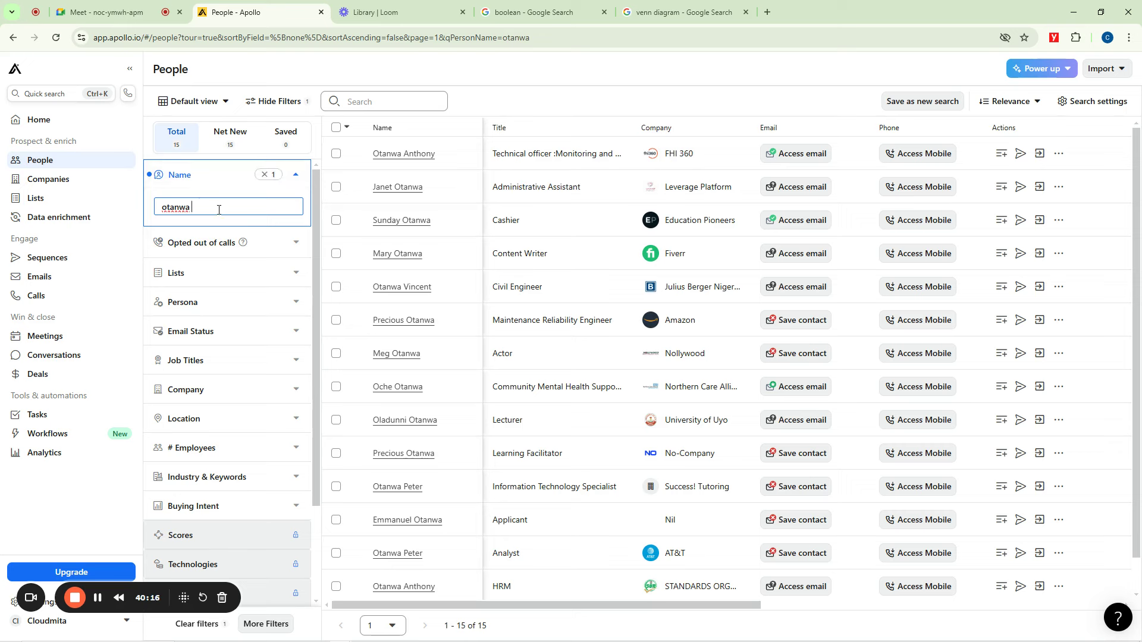
{"action": "type", "text": "michael"}
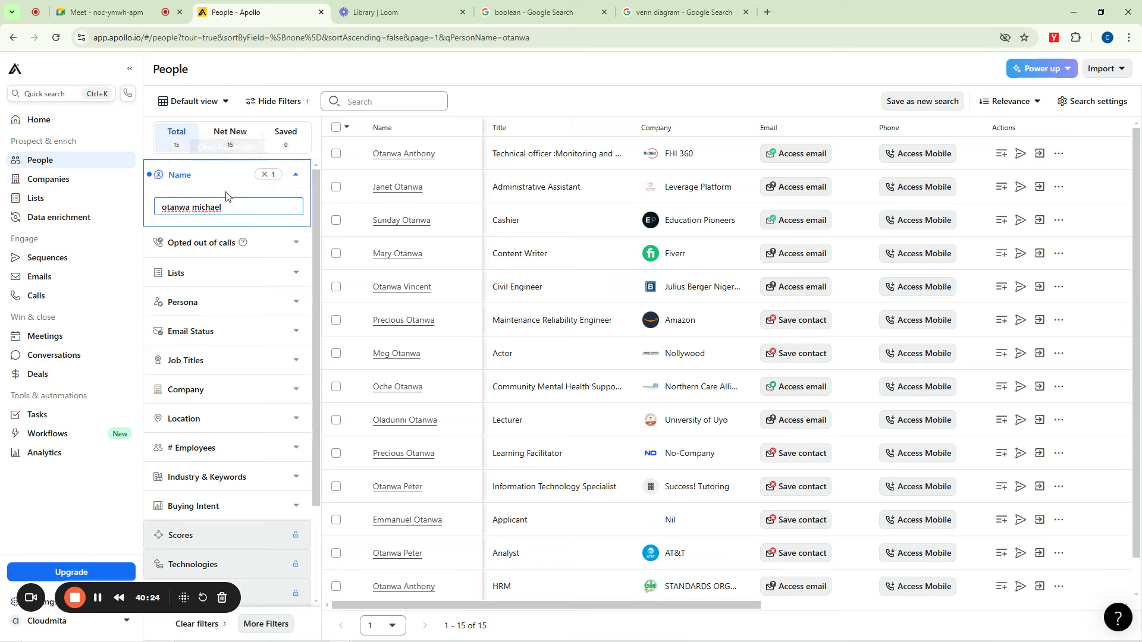
{"action": "left_click_drag", "start_coordinate": [225, 207], "coordinate": [158, 215]}
Clear the surname from the Name filter and enter a common first name instead
{"action": "key", "text": "BackSpace"}
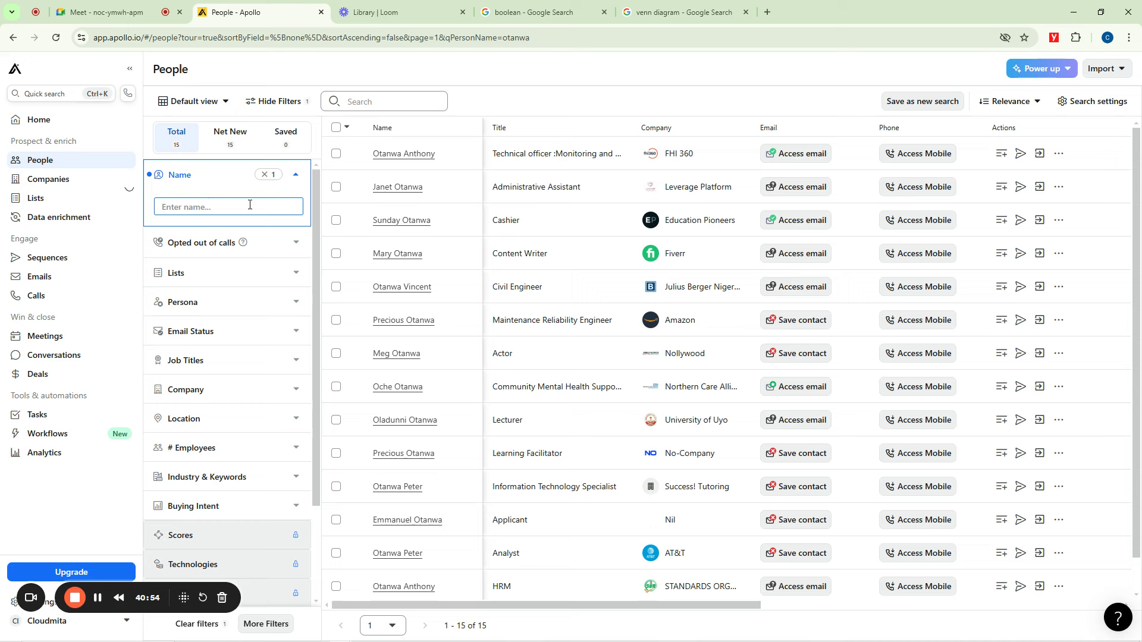
{"action": "left_click", "coordinate": [186, 209]}
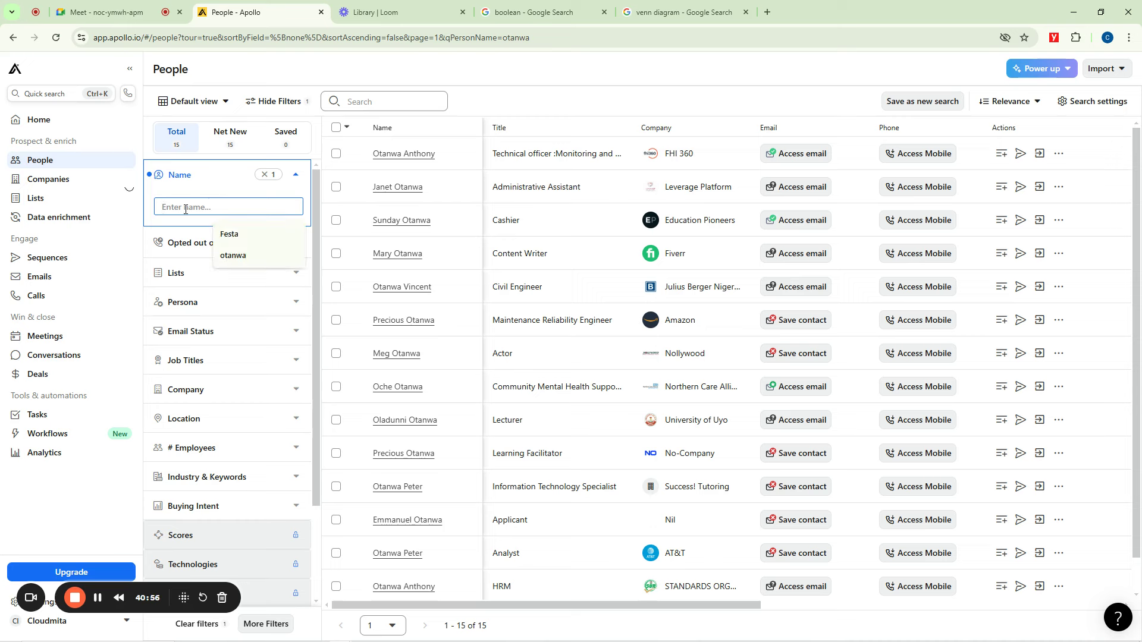
{"action": "type", "text": "richar"}
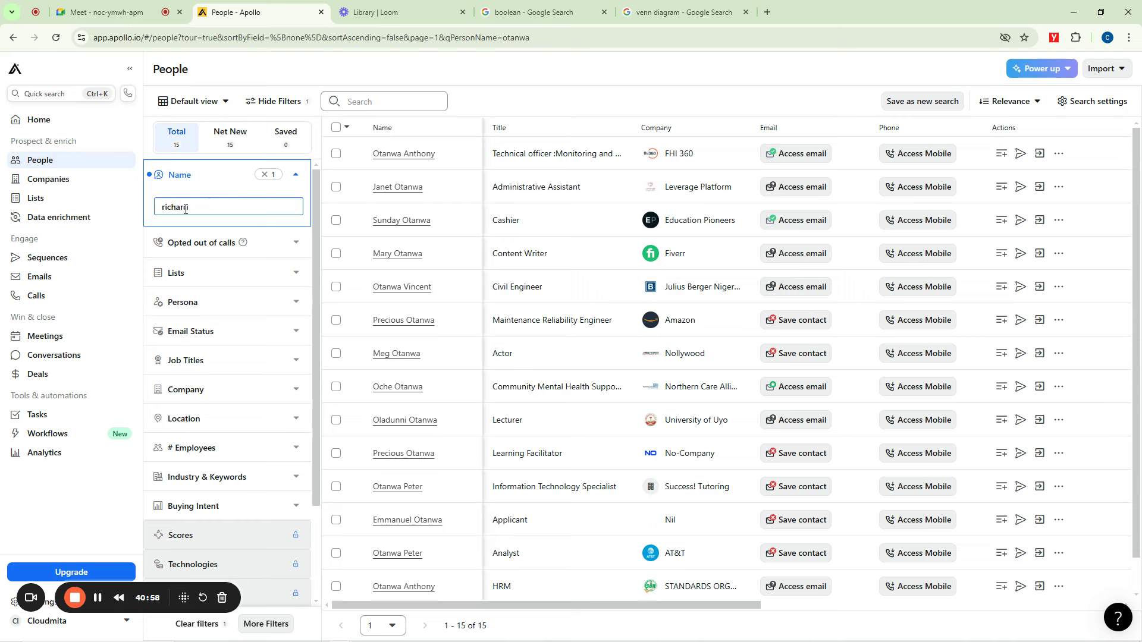
{"action": "type", "text": "d"}
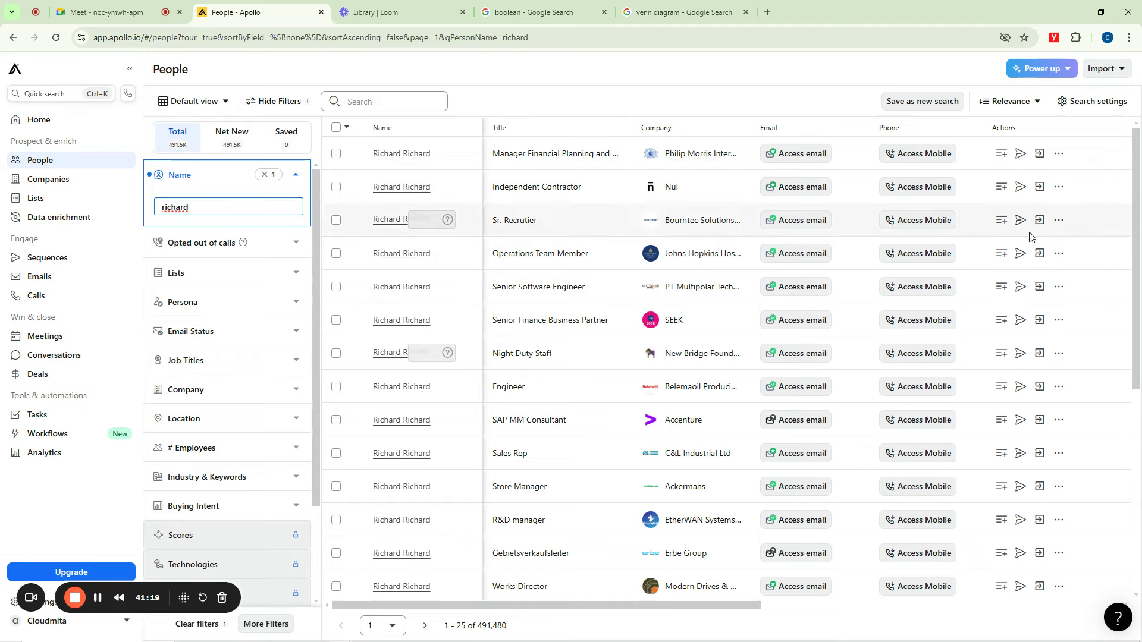
Add Jamaica as the contact location, narrowing the first-name results to 394 contacts
{"action": "scroll", "coordinate": [761, 586], "scroll_direction": "right", "scroll_amount": 10}
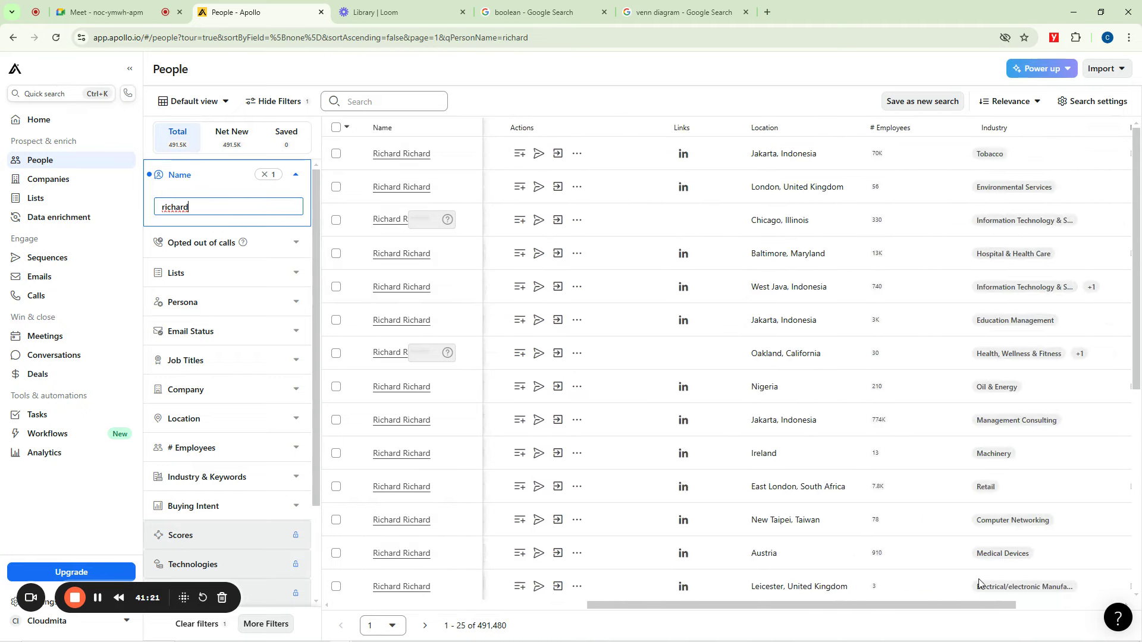
{"action": "scroll", "coordinate": [1016, 583], "scroll_direction": "right", "scroll_amount": 2}
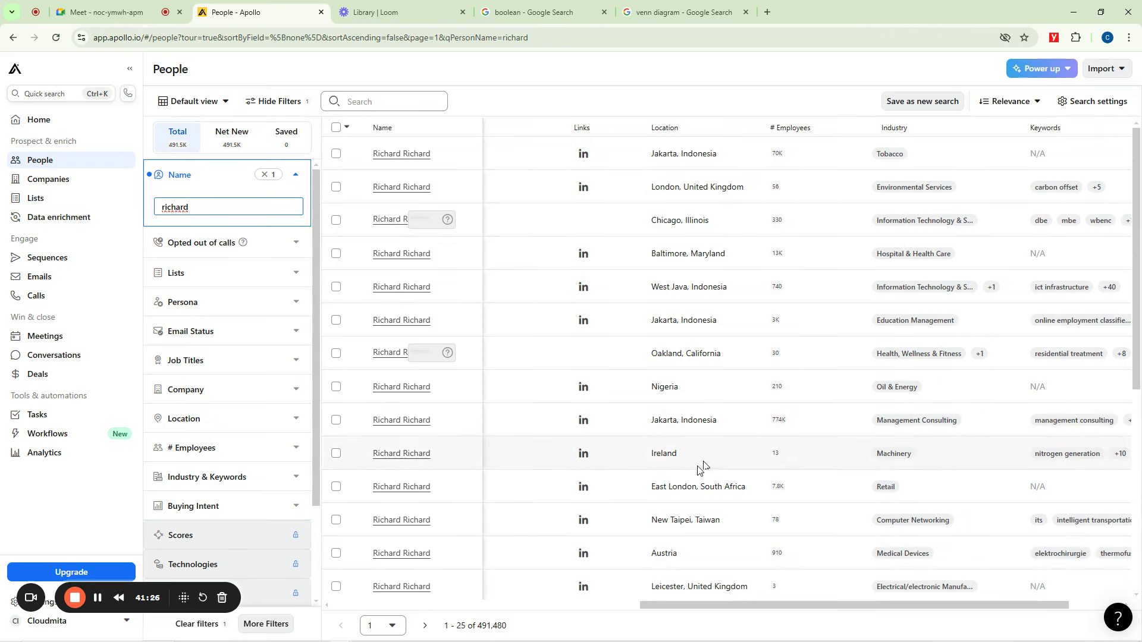
{"action": "scroll", "coordinate": [699, 467], "scroll_direction": "down", "scroll_amount": 1}
{"action": "scroll", "coordinate": [698, 465], "scroll_direction": "down", "scroll_amount": 3}
{"action": "scroll", "coordinate": [737, 381], "scroll_direction": "down", "scroll_amount": 3}
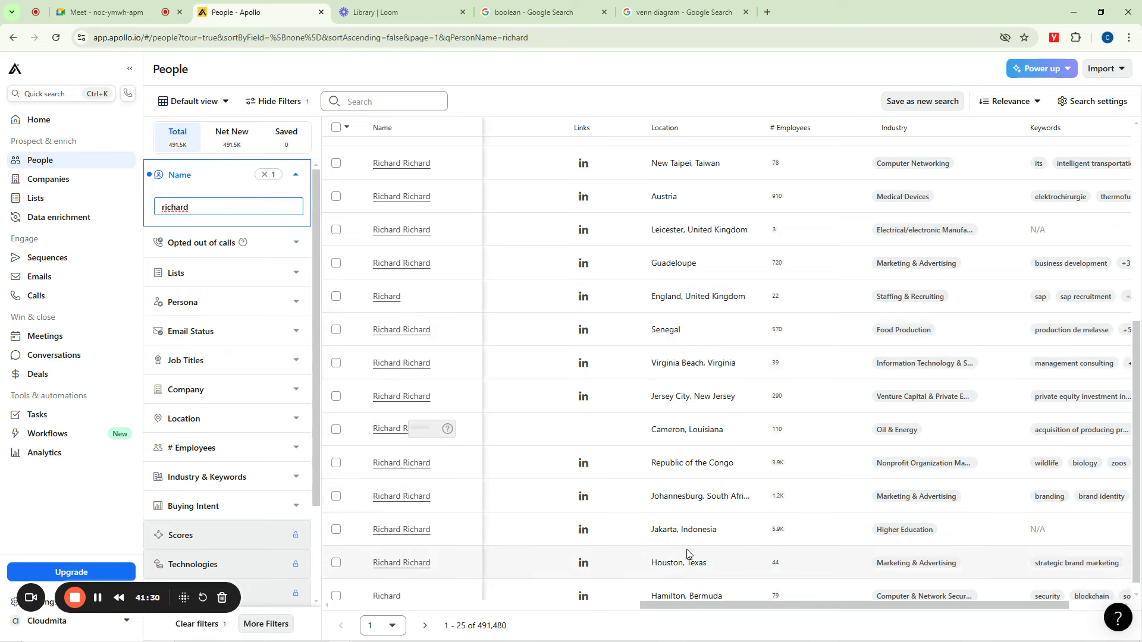
{"action": "left_click_drag", "start_coordinate": [908, 604], "coordinate": [534, 635]}
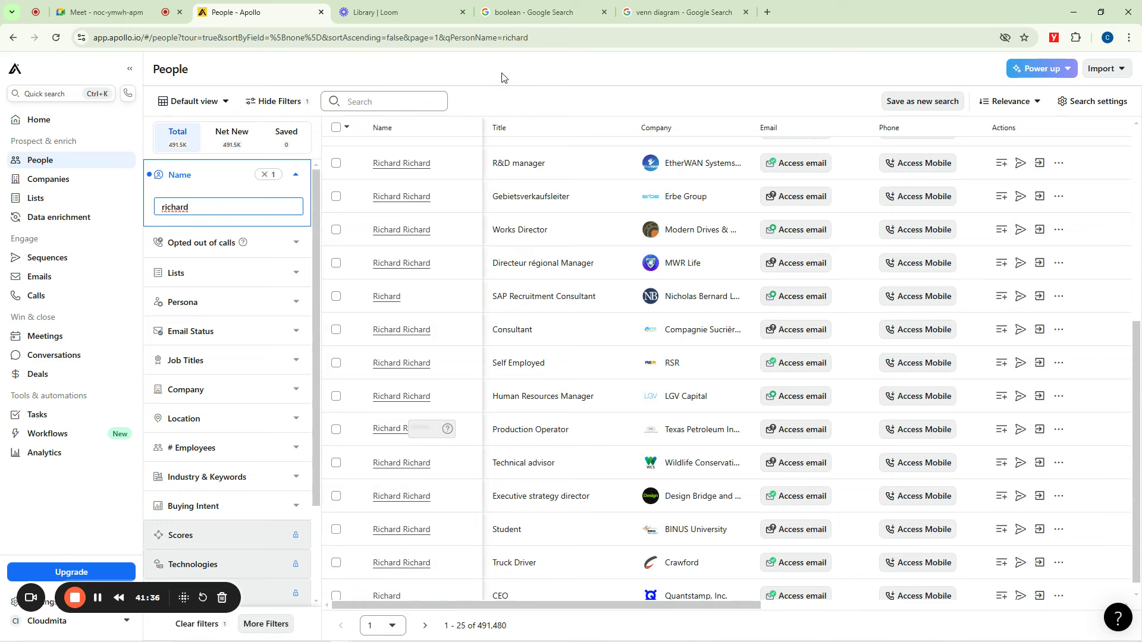
{"action": "scroll", "coordinate": [253, 353], "scroll_direction": "down", "scroll_amount": 3}
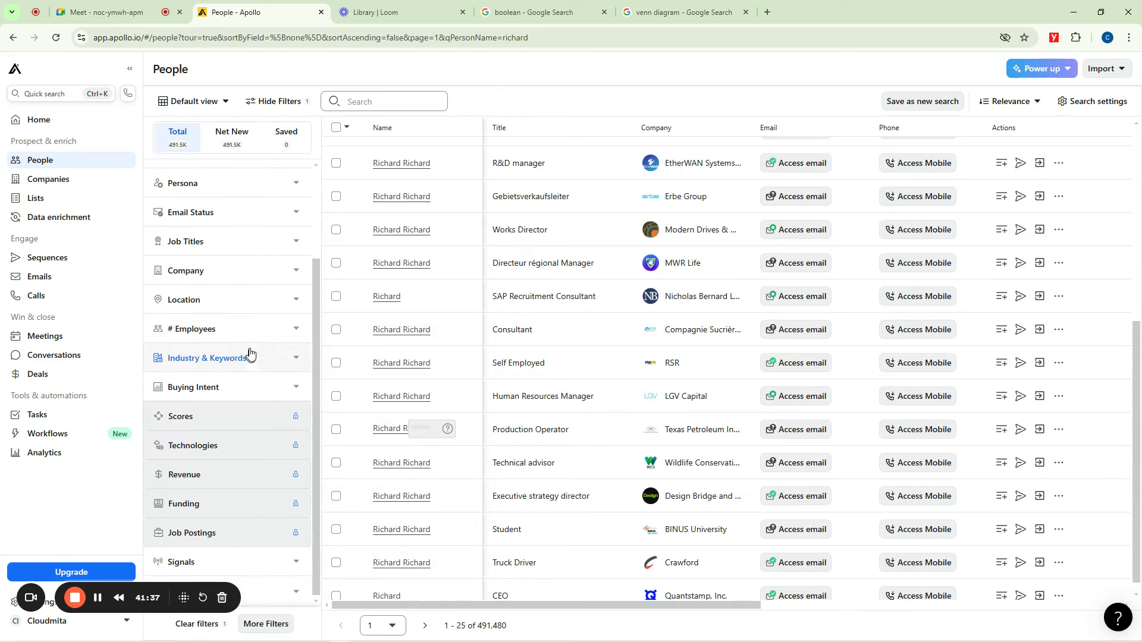
{"action": "left_click", "coordinate": [288, 303]}
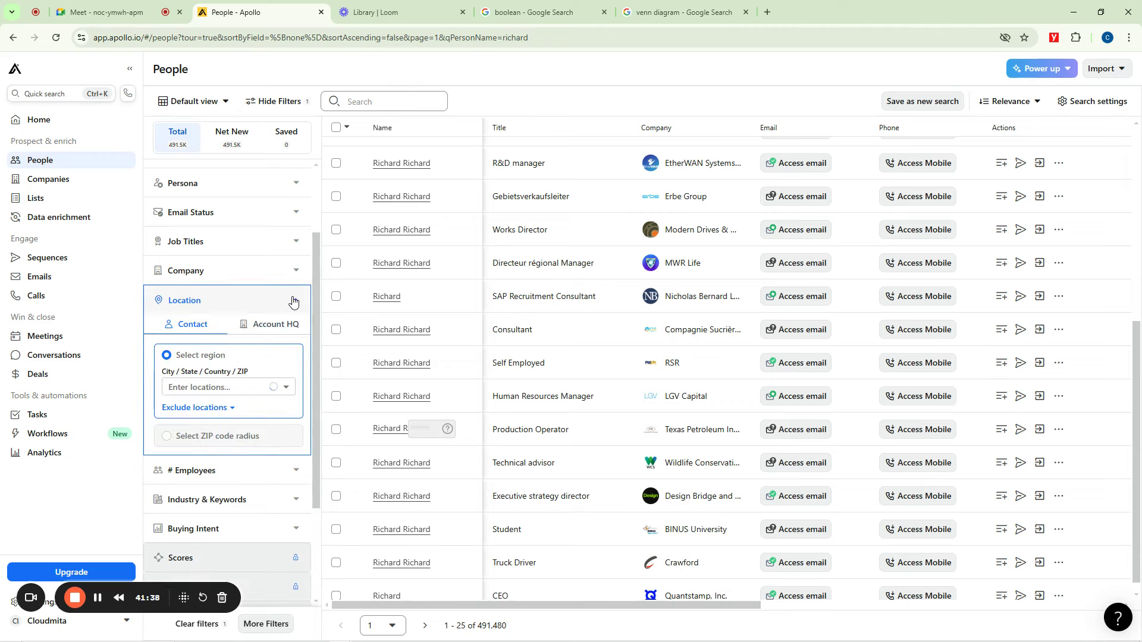
{"action": "left_click", "coordinate": [217, 387]}
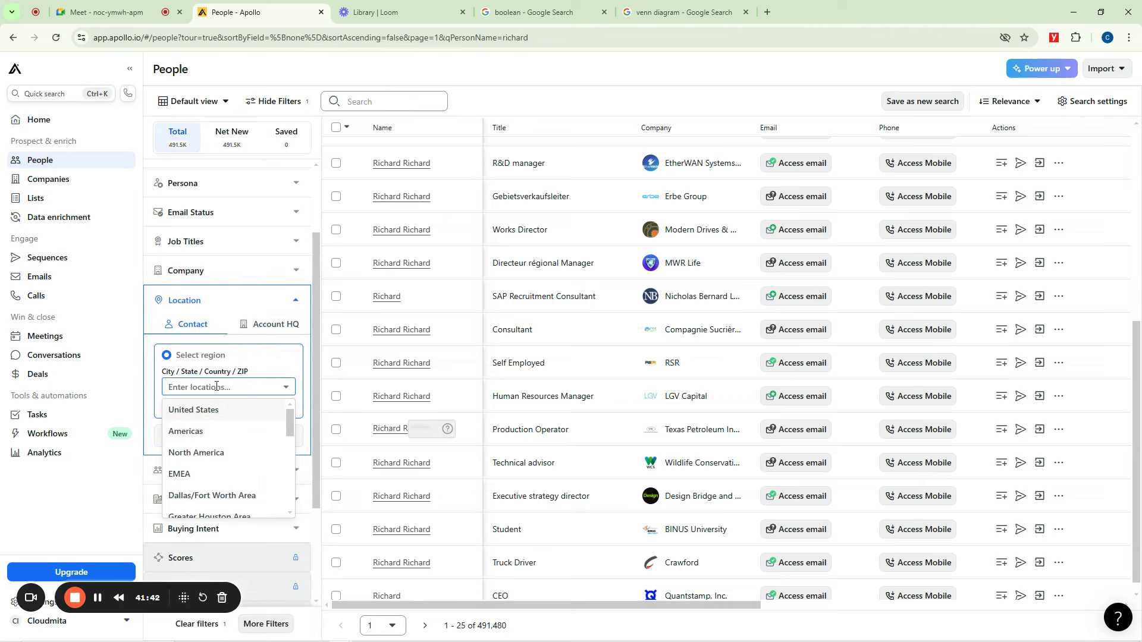
{"action": "type", "text": "j"}
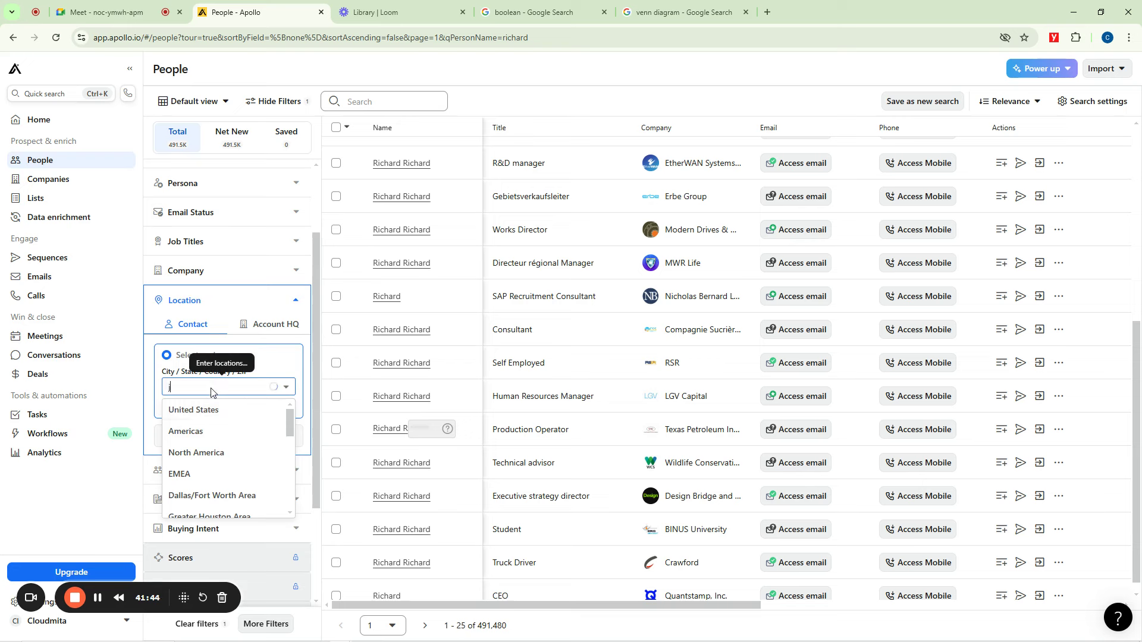
{"action": "type", "text": "amai"}
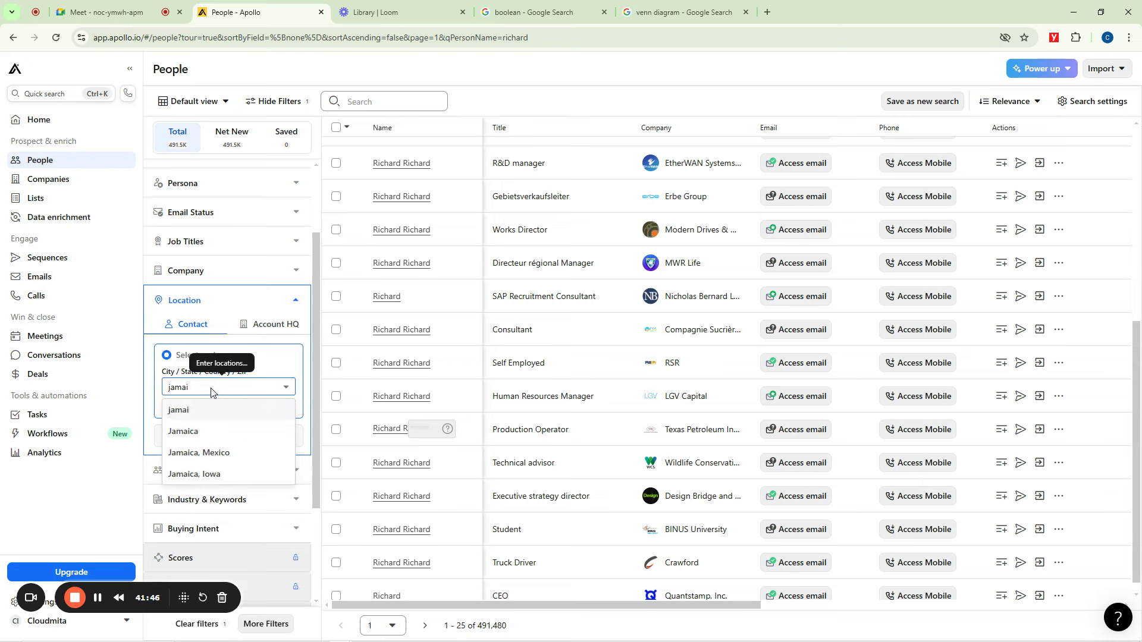
{"action": "left_click", "coordinate": [194, 433]}
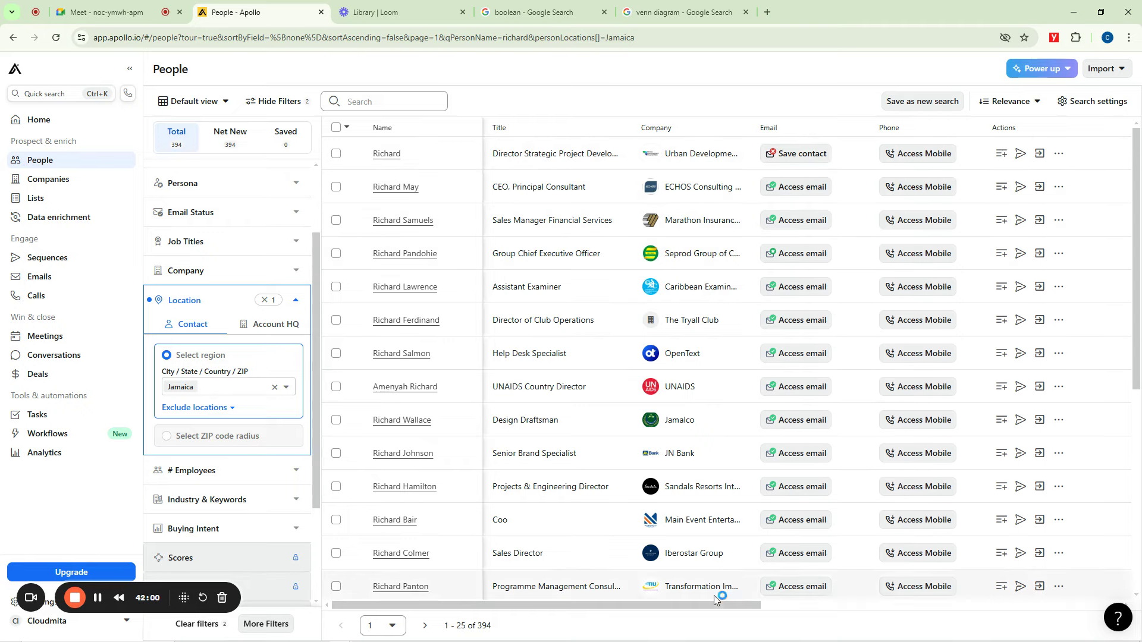
Scroll through the 394 Jamaica results and reopen the location filter for editing
{"action": "left_click_drag", "start_coordinate": [698, 604], "coordinate": [1011, 586]}
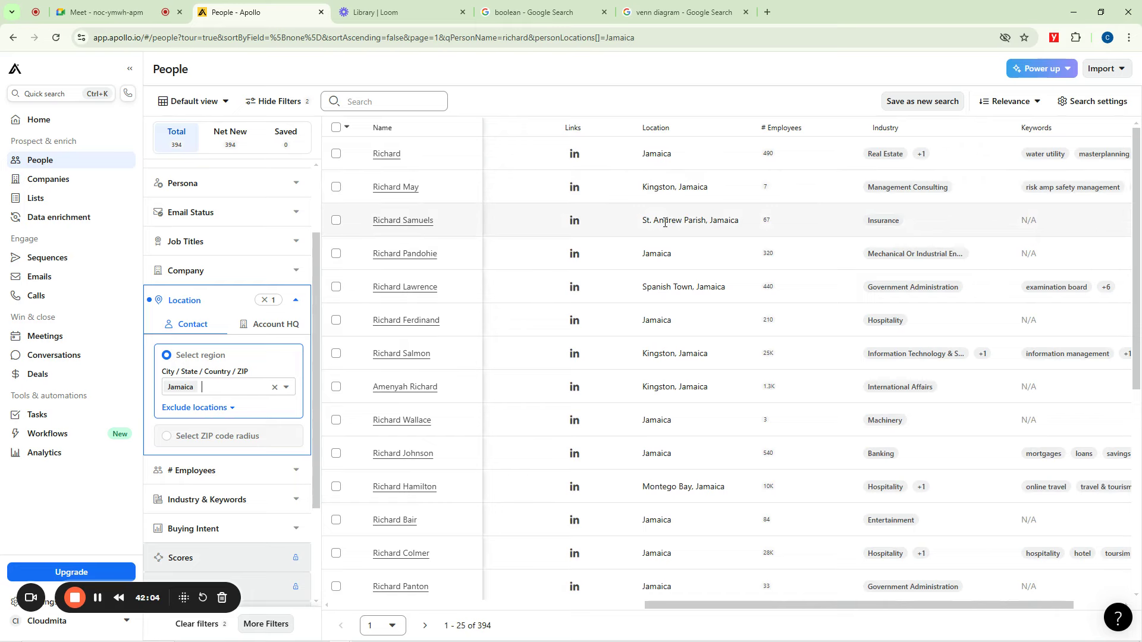
{"action": "scroll", "coordinate": [719, 268], "scroll_direction": "down", "scroll_amount": 6}
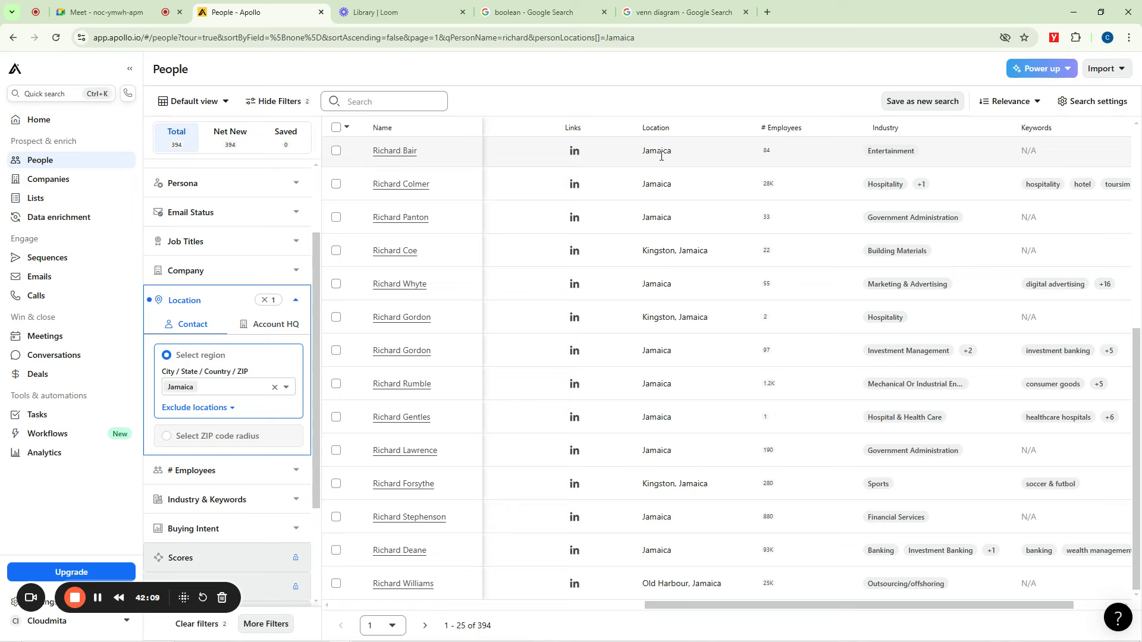
{"action": "scroll", "coordinate": [187, 386], "scroll_direction": "down", "scroll_amount": 3}
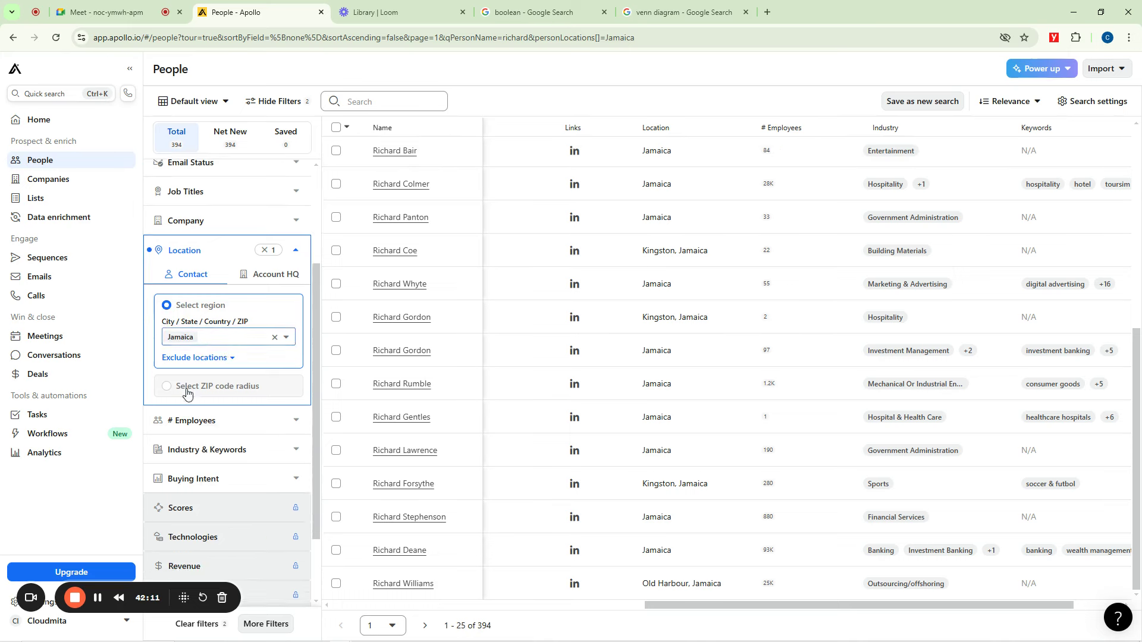
{"action": "scroll", "coordinate": [240, 390], "scroll_direction": "up", "scroll_amount": 4}
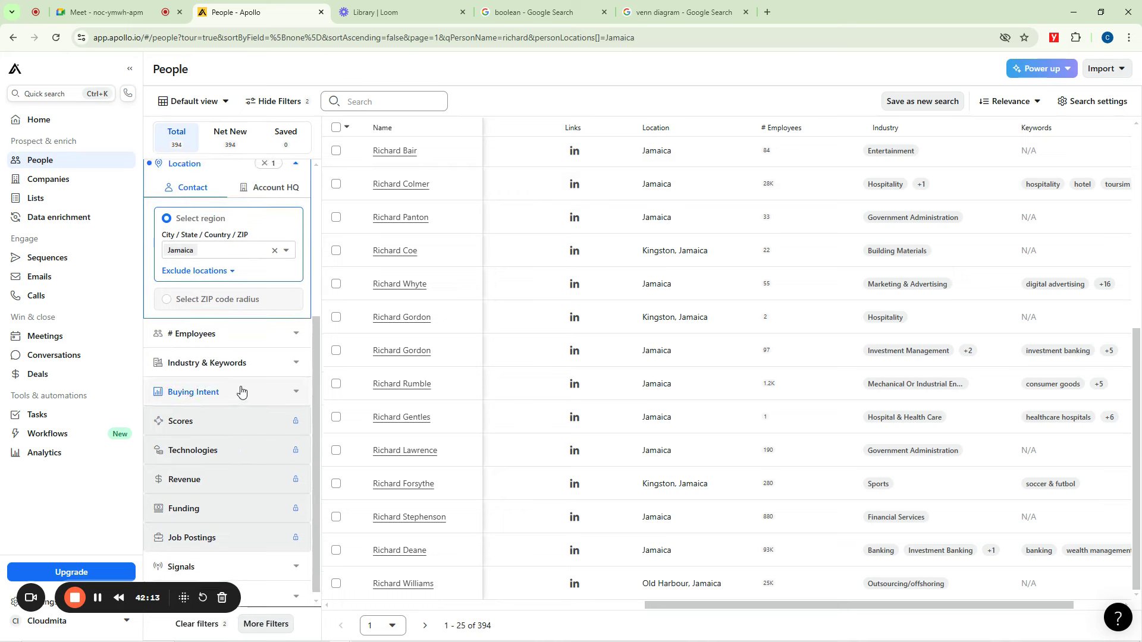
{"action": "left_click", "coordinate": [221, 485]}
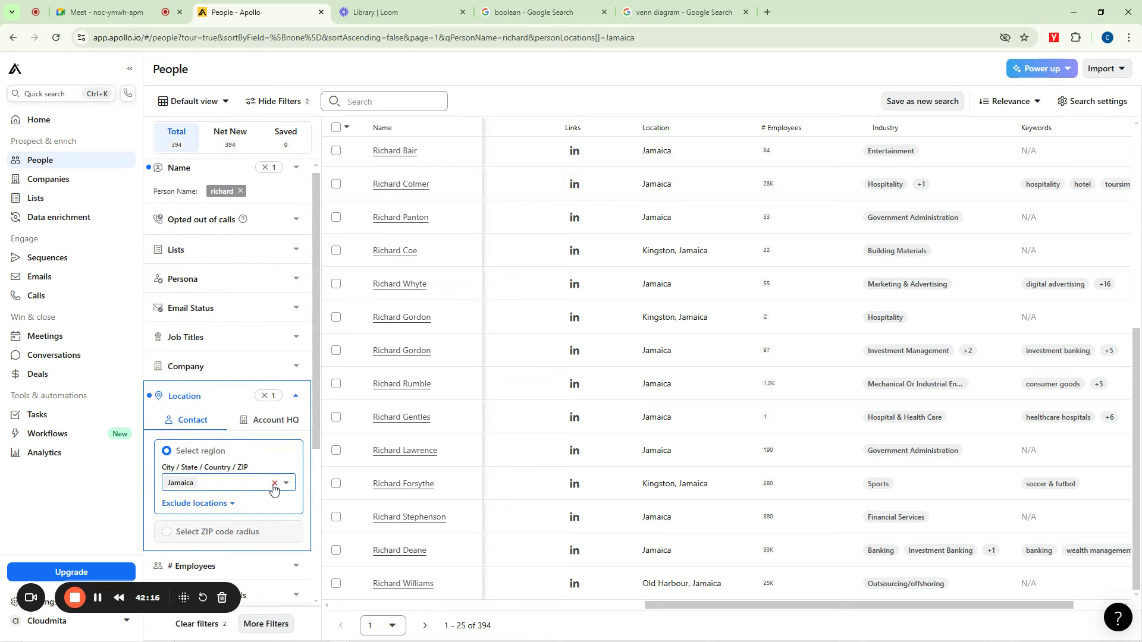
Remove the Jamaica location and first-name filters, then collapse the Location section
{"action": "left_click", "coordinate": [274, 485]}
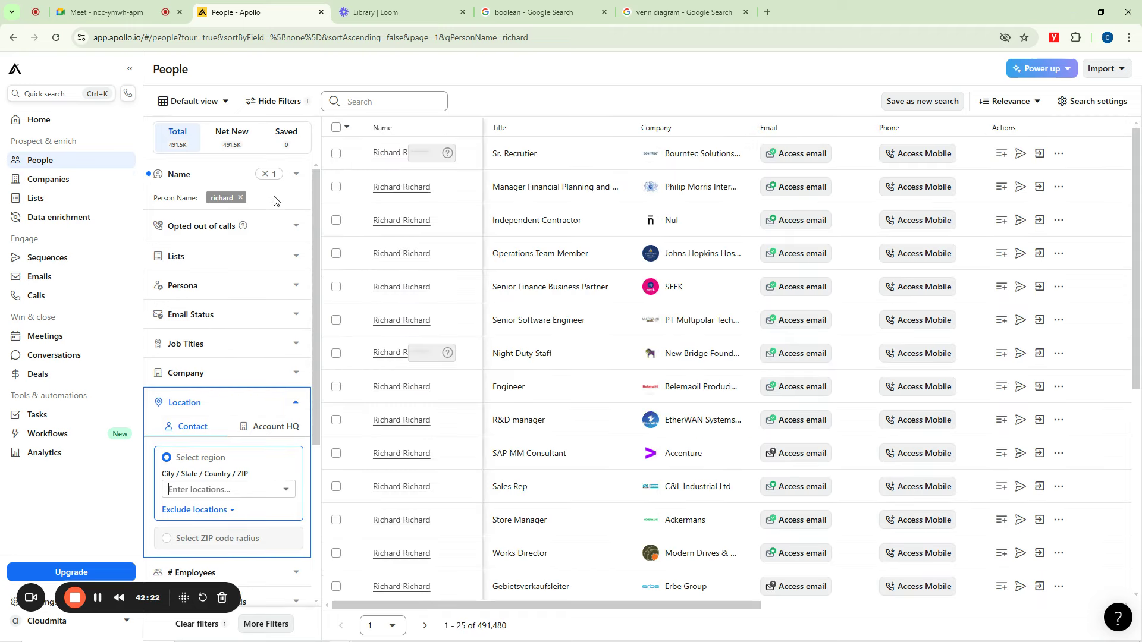
{"action": "left_click", "coordinate": [265, 175]}
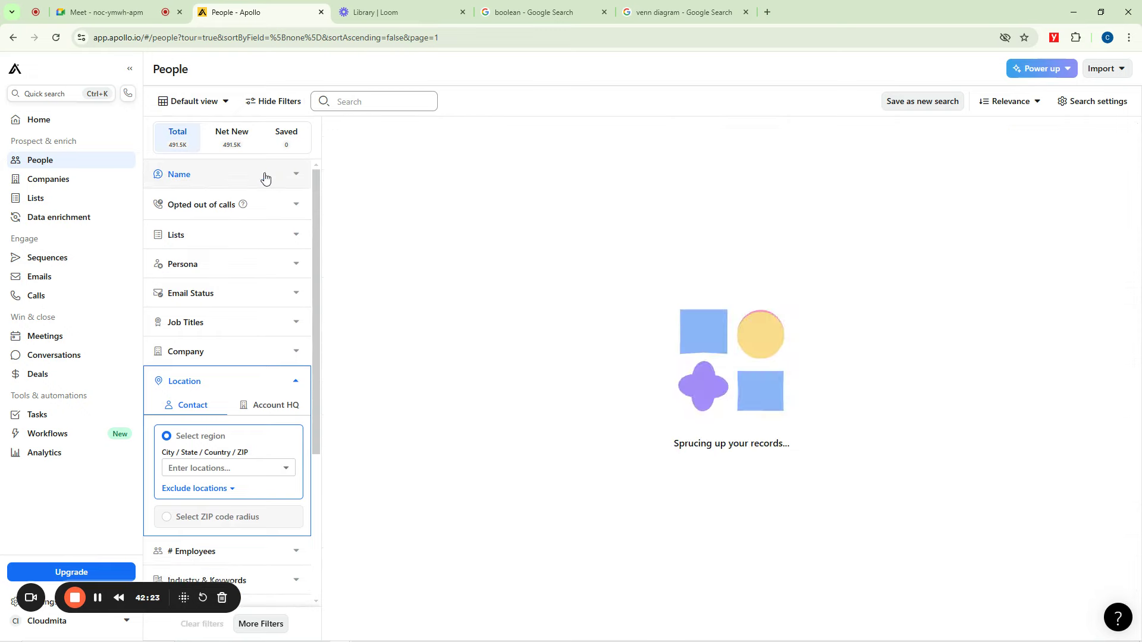
{"action": "left_click", "coordinate": [295, 382]}
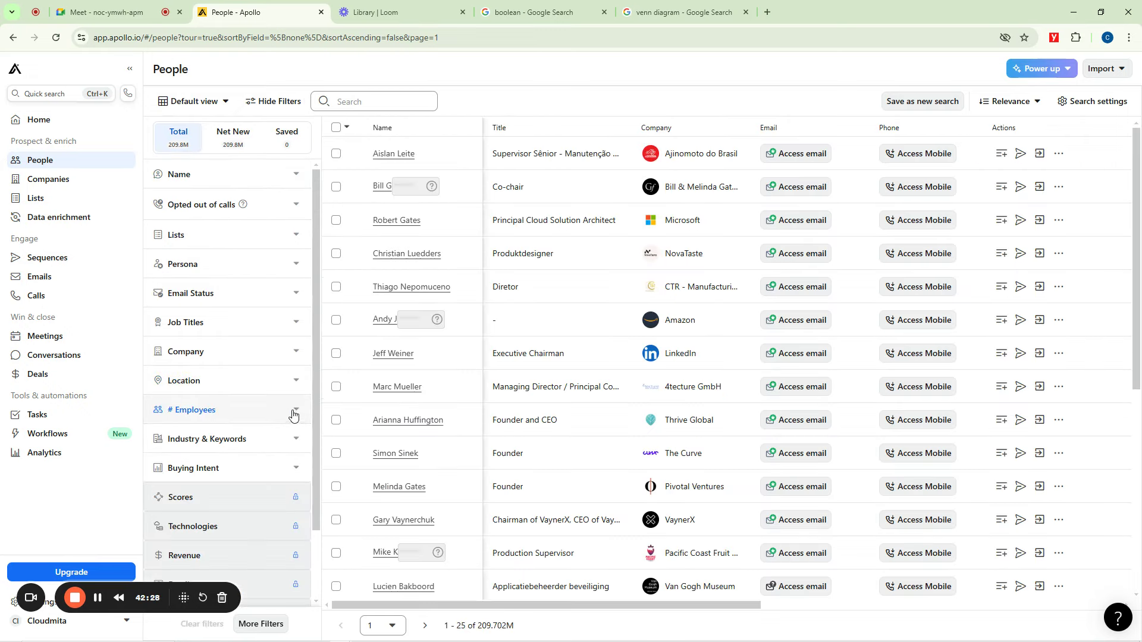
Limit the # Employees filter to the 2001-5000 range
{"action": "left_click", "coordinate": [293, 409]}
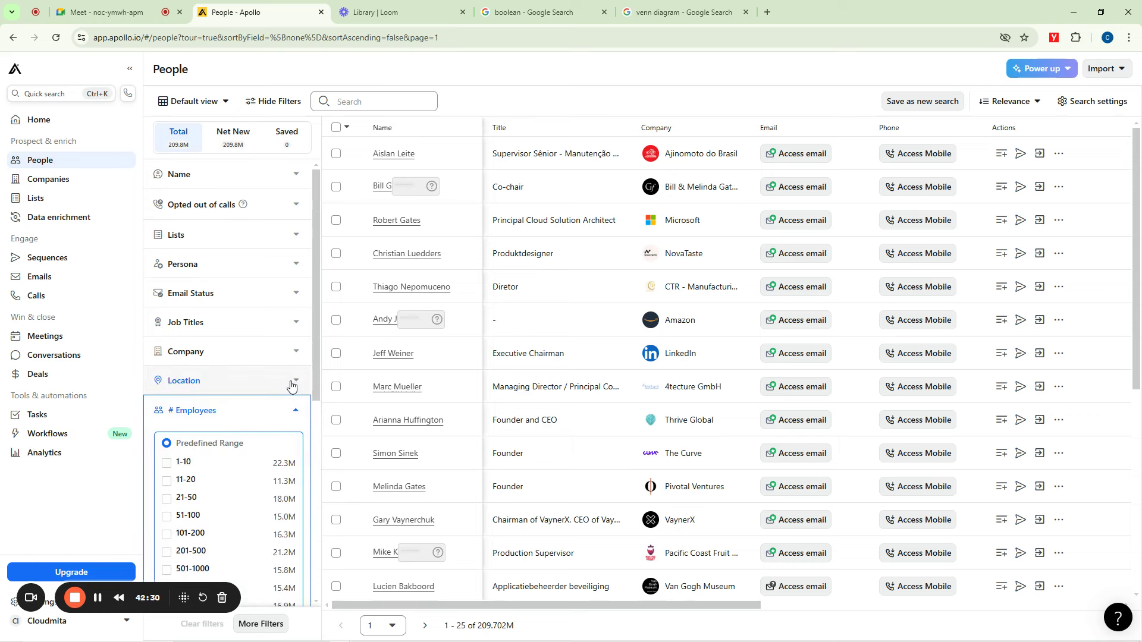
{"action": "scroll", "coordinate": [292, 392], "scroll_direction": "down", "scroll_amount": 5}
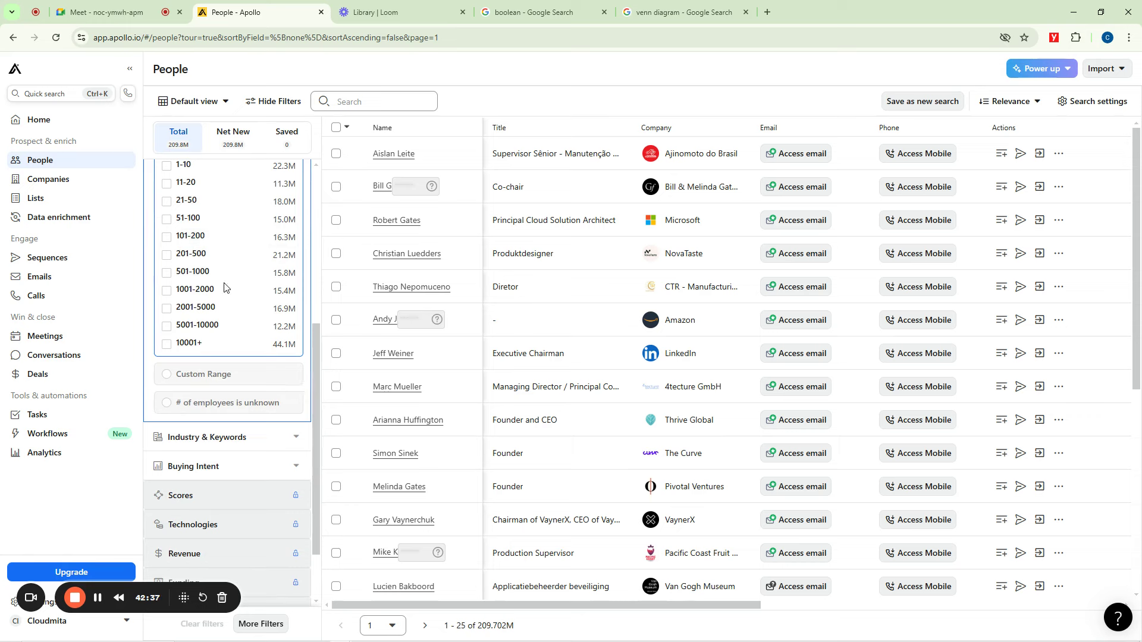
{"action": "scroll", "coordinate": [220, 292], "scroll_direction": "up", "scroll_amount": 5}
{"action": "scroll", "coordinate": [220, 291], "scroll_direction": "down", "scroll_amount": 5}
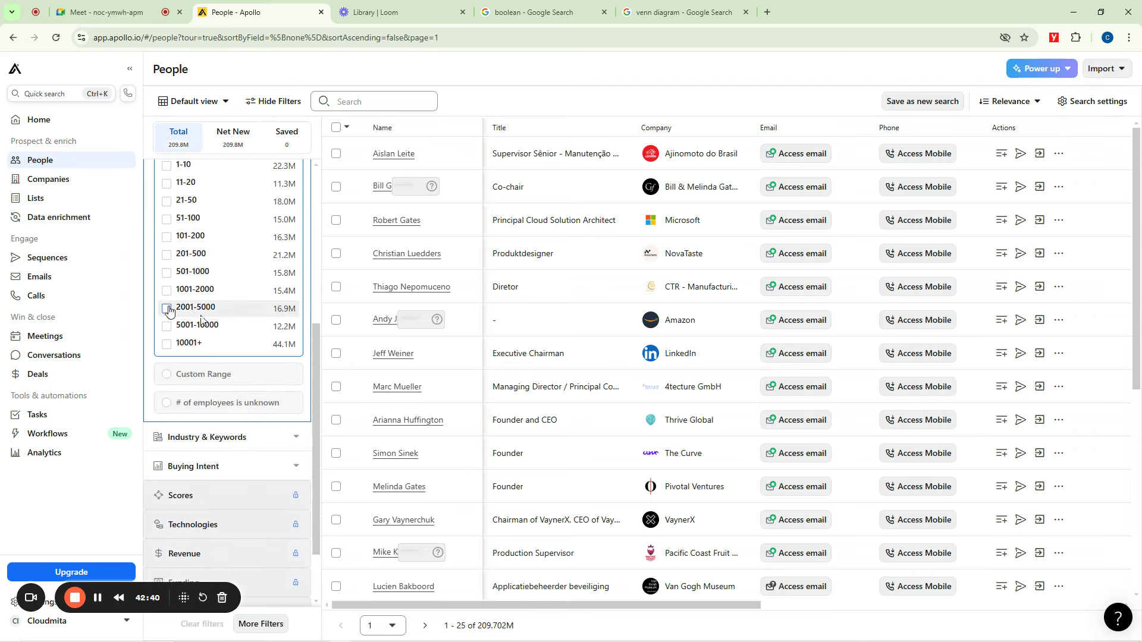
{"action": "scroll", "coordinate": [220, 262], "scroll_direction": "up", "scroll_amount": 3}
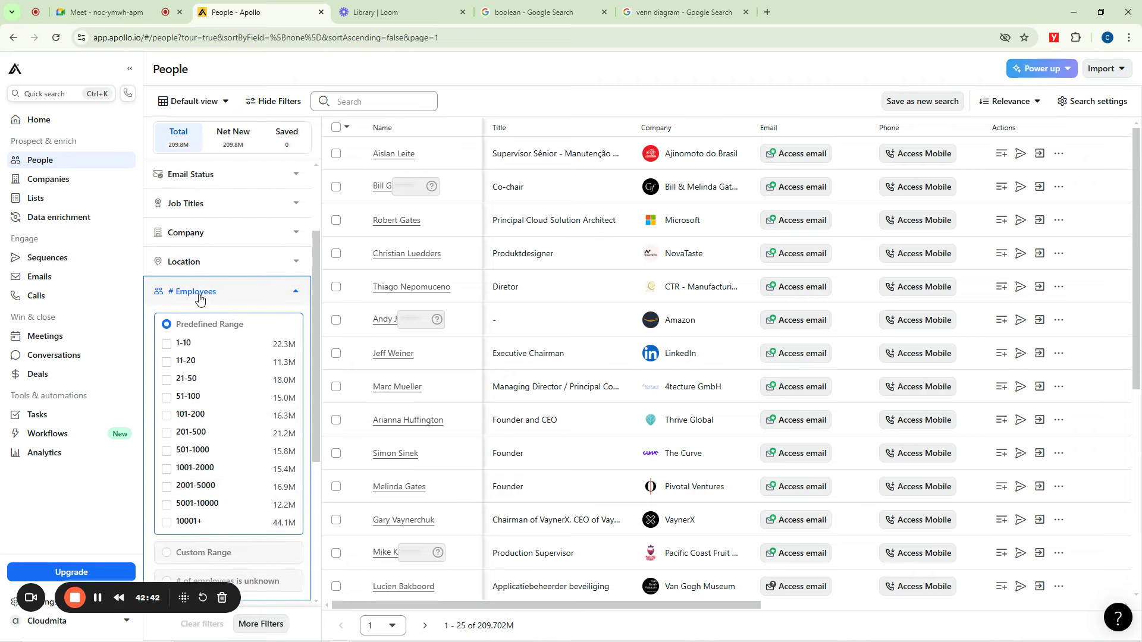
{"action": "scroll", "coordinate": [226, 298], "scroll_direction": "down", "scroll_amount": 2}
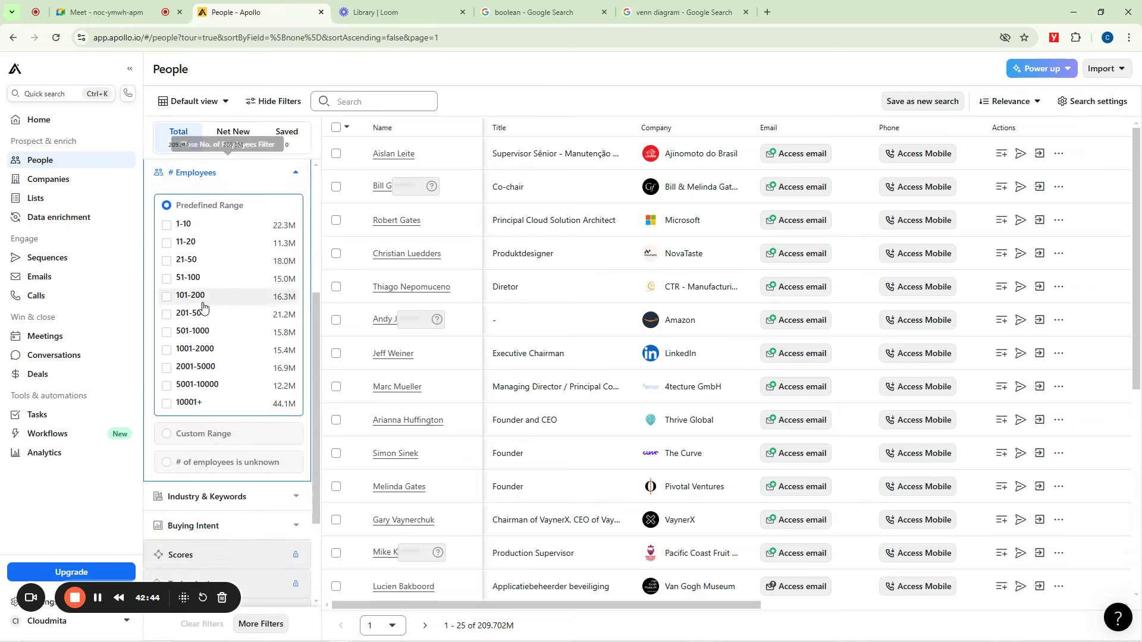
{"action": "left_click", "coordinate": [168, 367]}
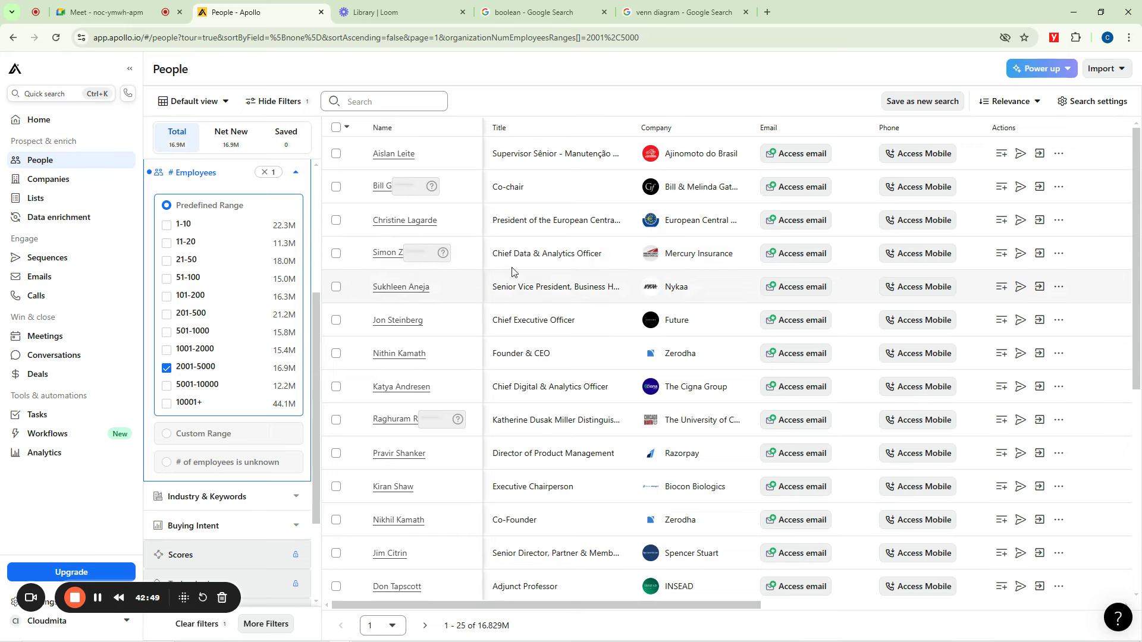
Scroll through the roughly 16.8M contacts at 2001-5000-employee companies
{"action": "scroll", "coordinate": [298, 329], "scroll_direction": "up", "scroll_amount": 4}
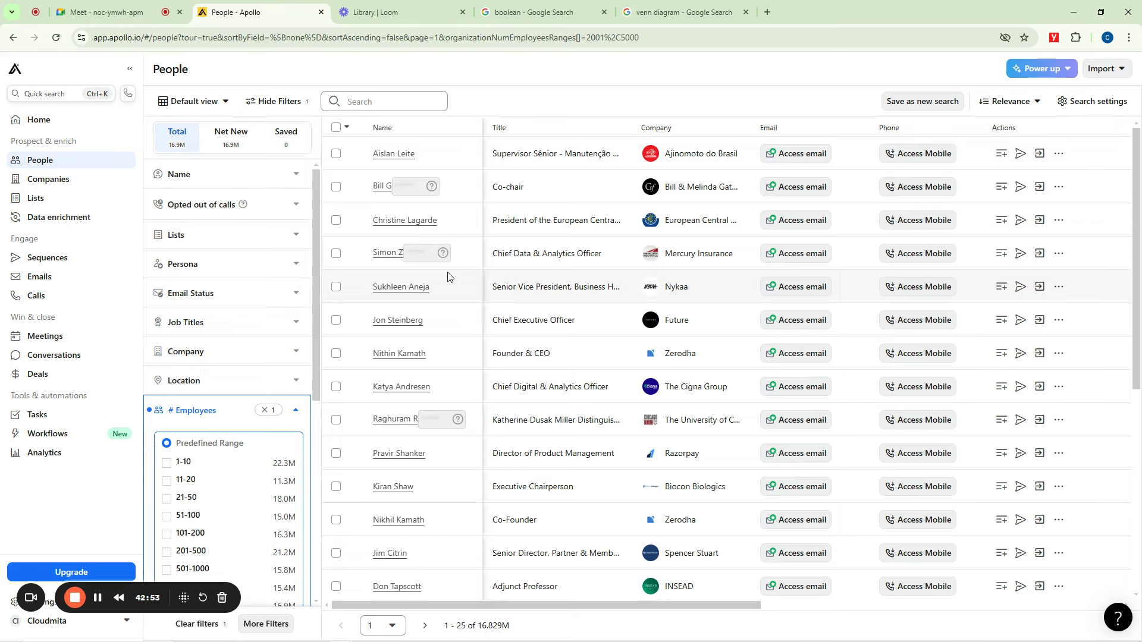
{"action": "scroll", "coordinate": [624, 301], "scroll_direction": "down", "scroll_amount": 6}
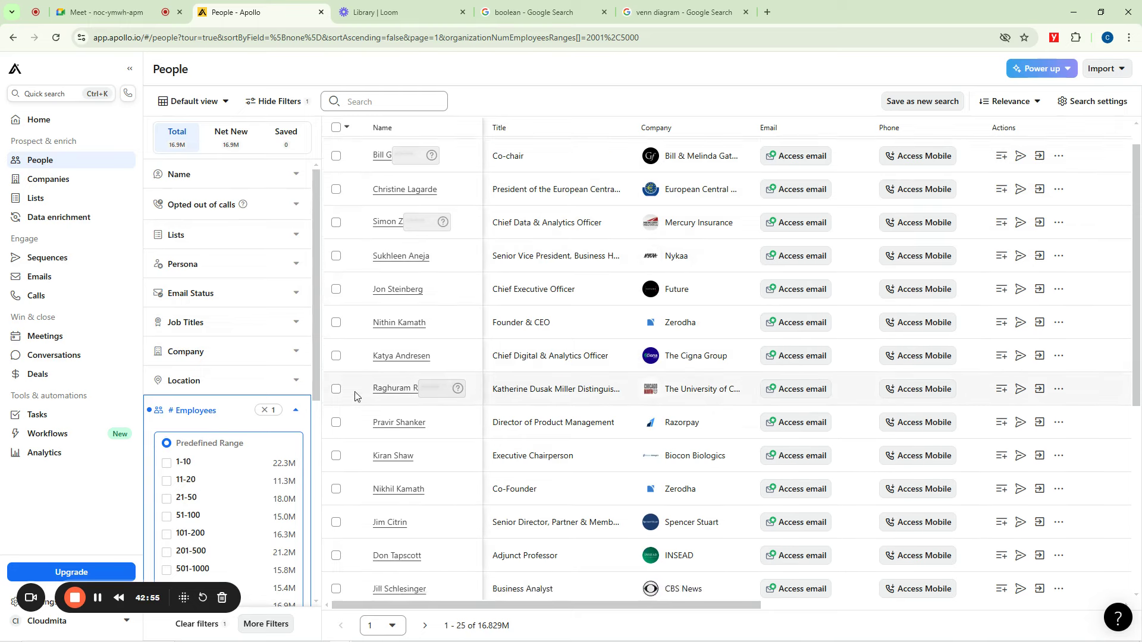
{"action": "scroll", "coordinate": [624, 303], "scroll_direction": "down", "scroll_amount": 1}
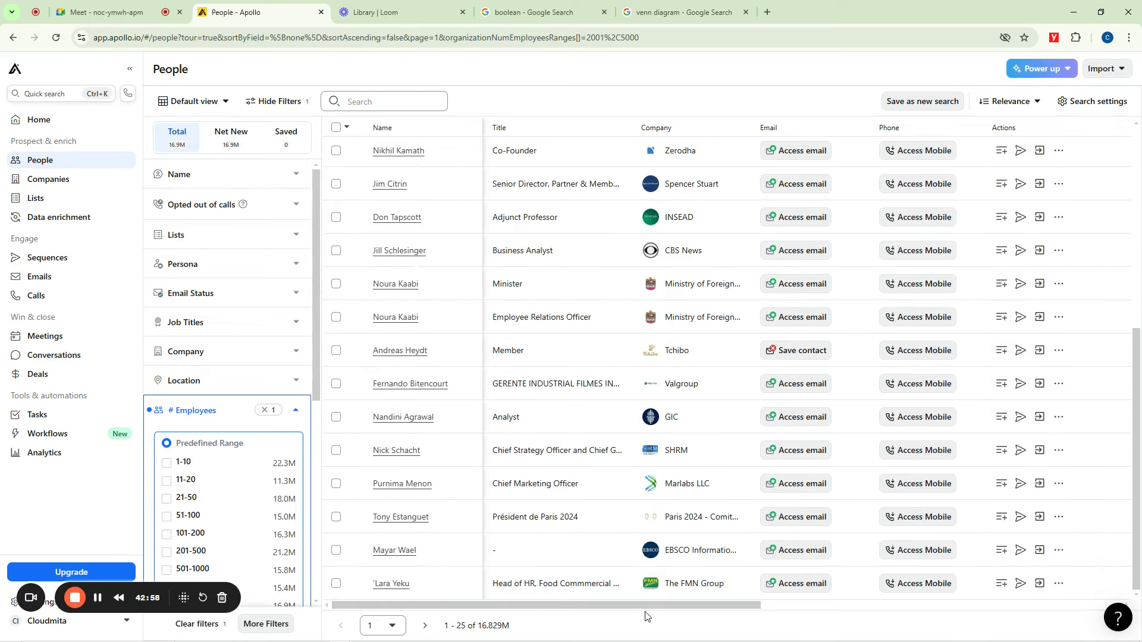
{"action": "left_click_drag", "start_coordinate": [647, 604], "coordinate": [933, 595]}
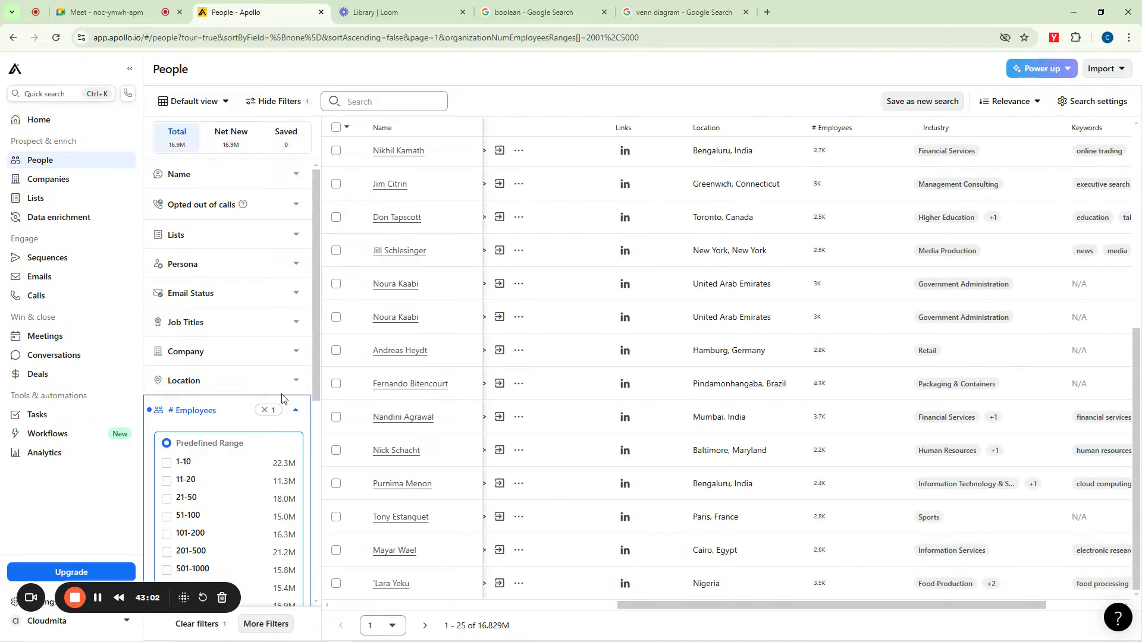
{"action": "scroll", "coordinate": [272, 358], "scroll_direction": "down", "scroll_amount": 1}
{"action": "scroll", "coordinate": [272, 358], "scroll_direction": "down", "scroll_amount": 4}
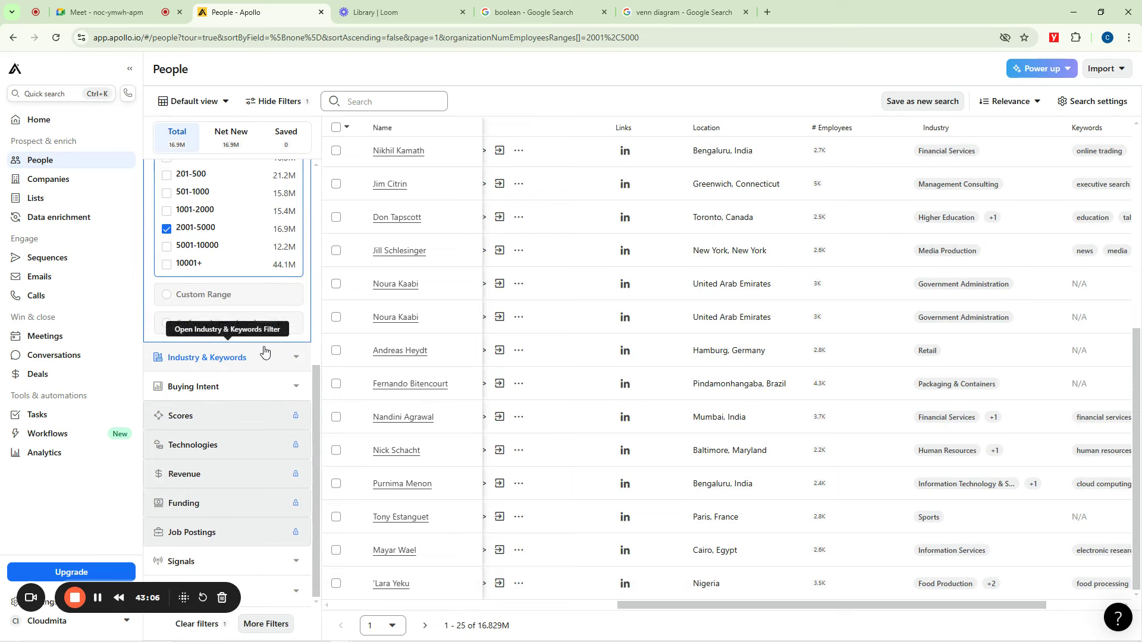
{"action": "scroll", "coordinate": [265, 351], "scroll_direction": "up", "scroll_amount": 5}
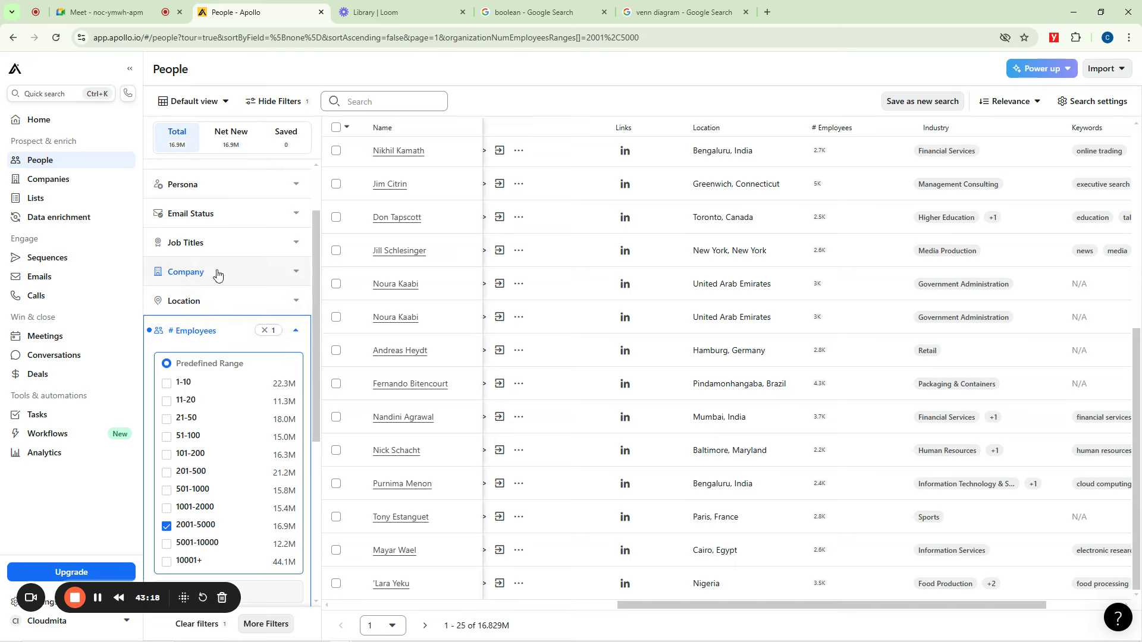
Add Canada as the contact location, narrowing results to about 613.2K contacts
{"action": "left_click", "coordinate": [300, 300]}
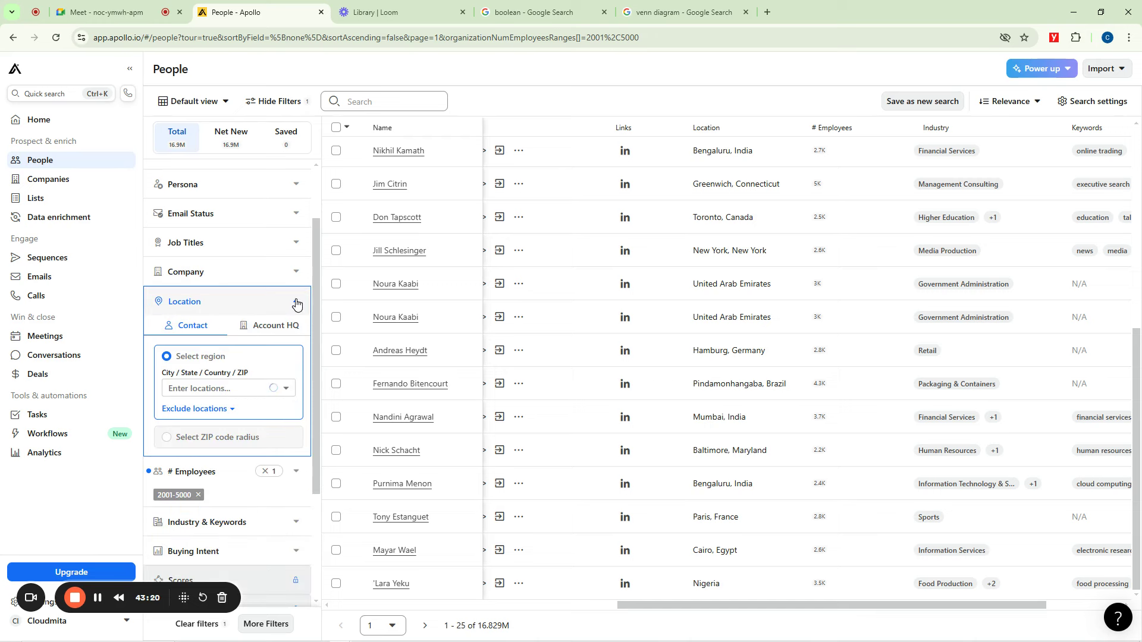
{"action": "left_click", "coordinate": [236, 390]}
{"action": "type", "text": "canada"}
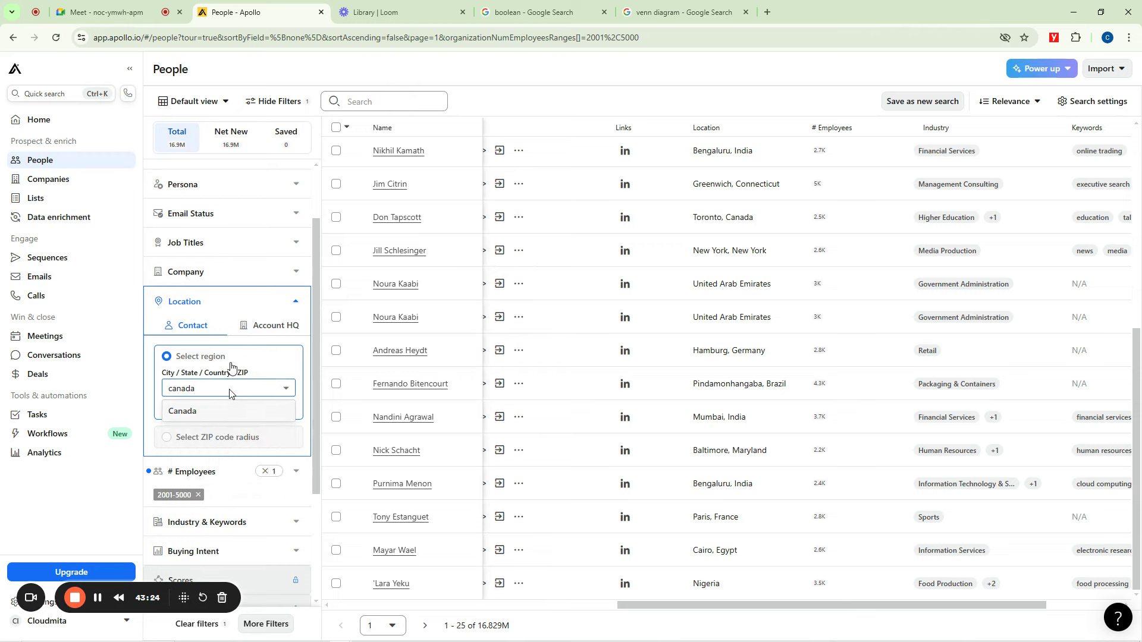
{"action": "left_click", "coordinate": [198, 411]}
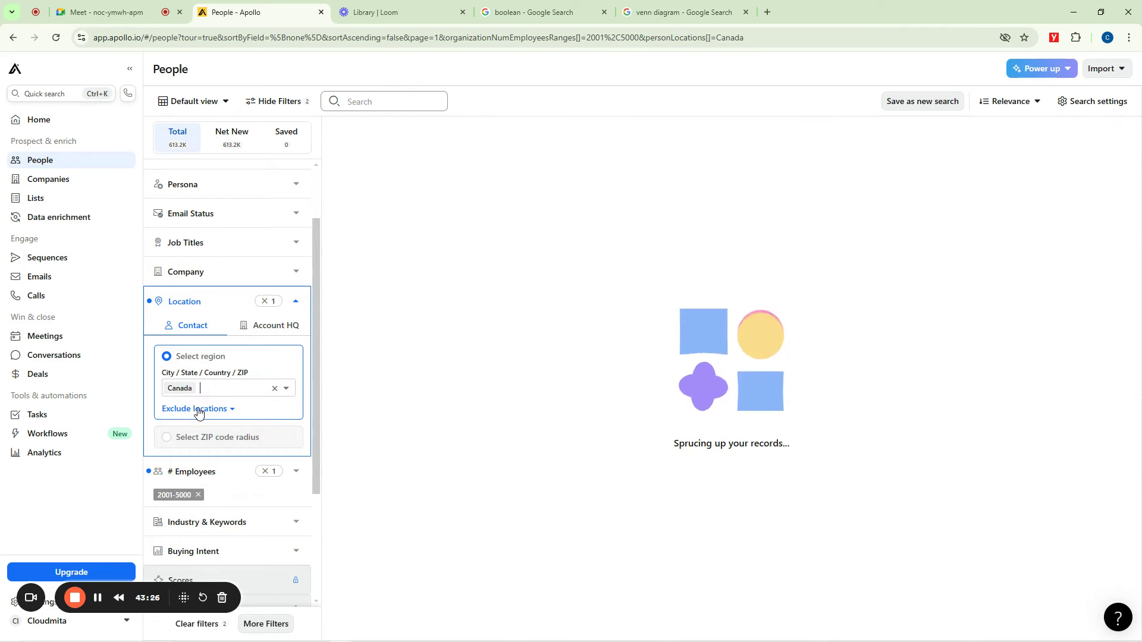
{"action": "scroll", "coordinate": [314, 287], "scroll_direction": "down", "scroll_amount": 3}
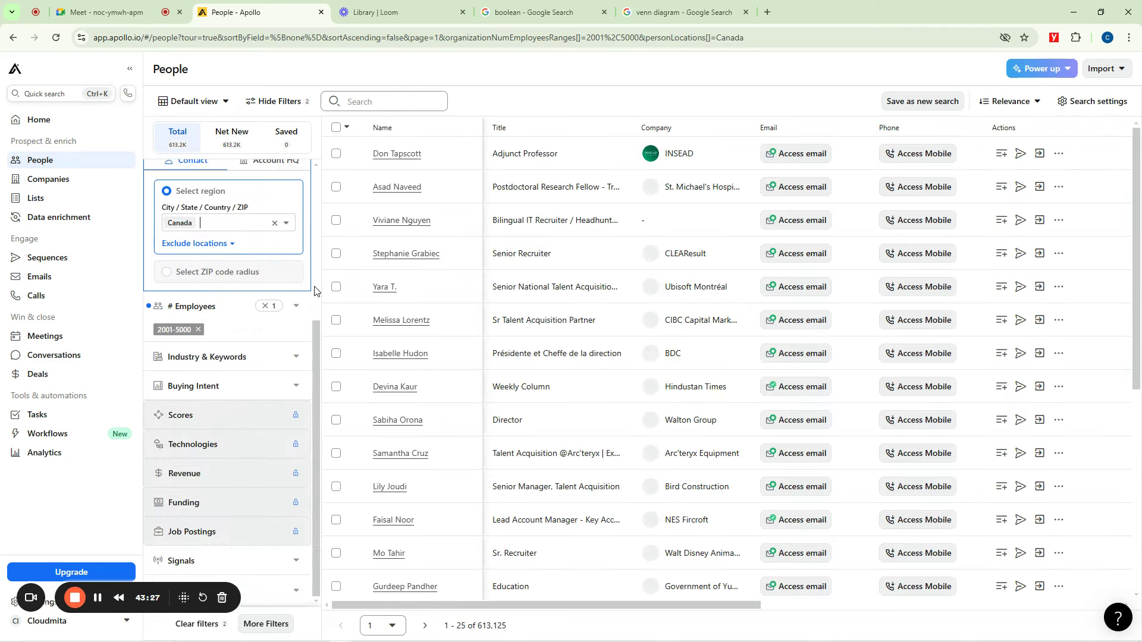
{"action": "scroll", "coordinate": [306, 297], "scroll_direction": "up", "scroll_amount": 1}
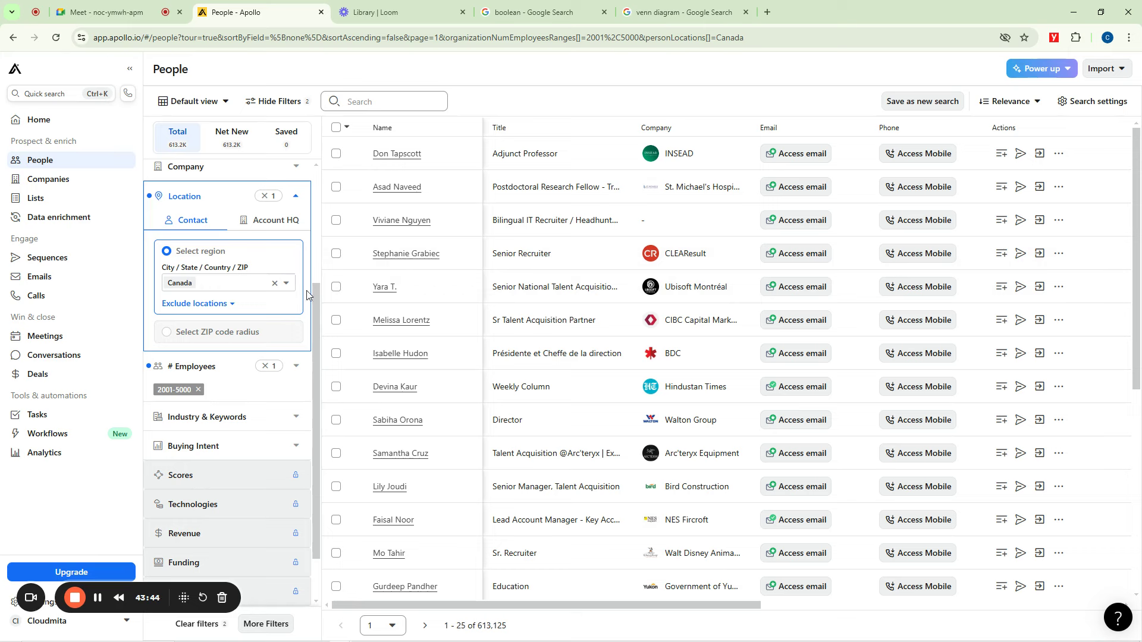
{"action": "left_click_drag", "start_coordinate": [314, 289], "coordinate": [324, 163]}
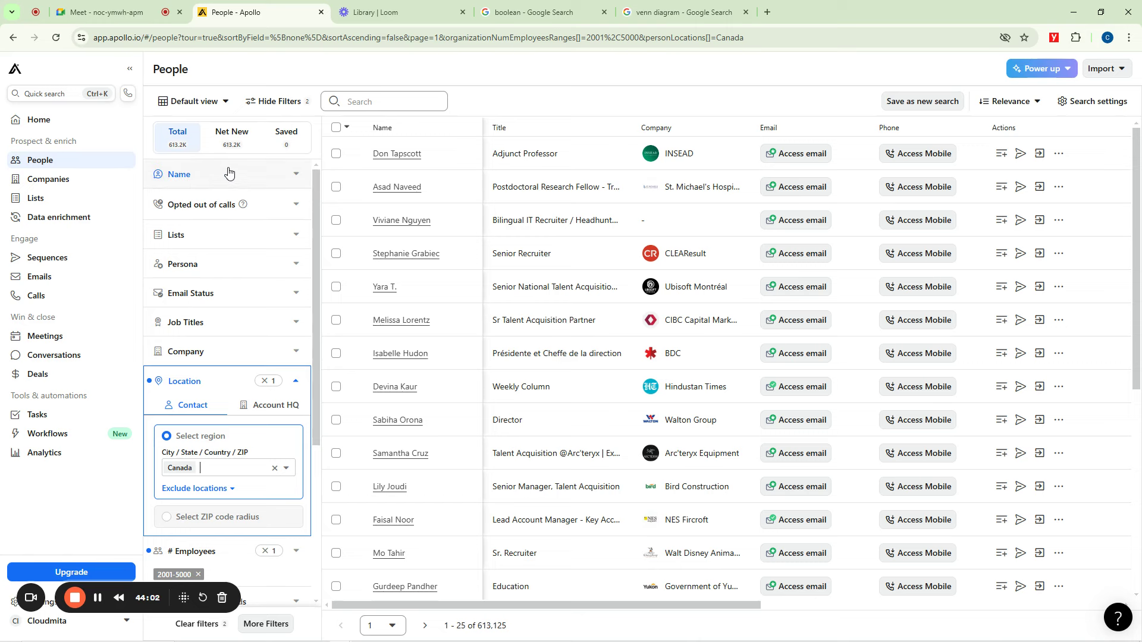
{"action": "scroll", "coordinate": [241, 366], "scroll_direction": "down", "scroll_amount": 2}
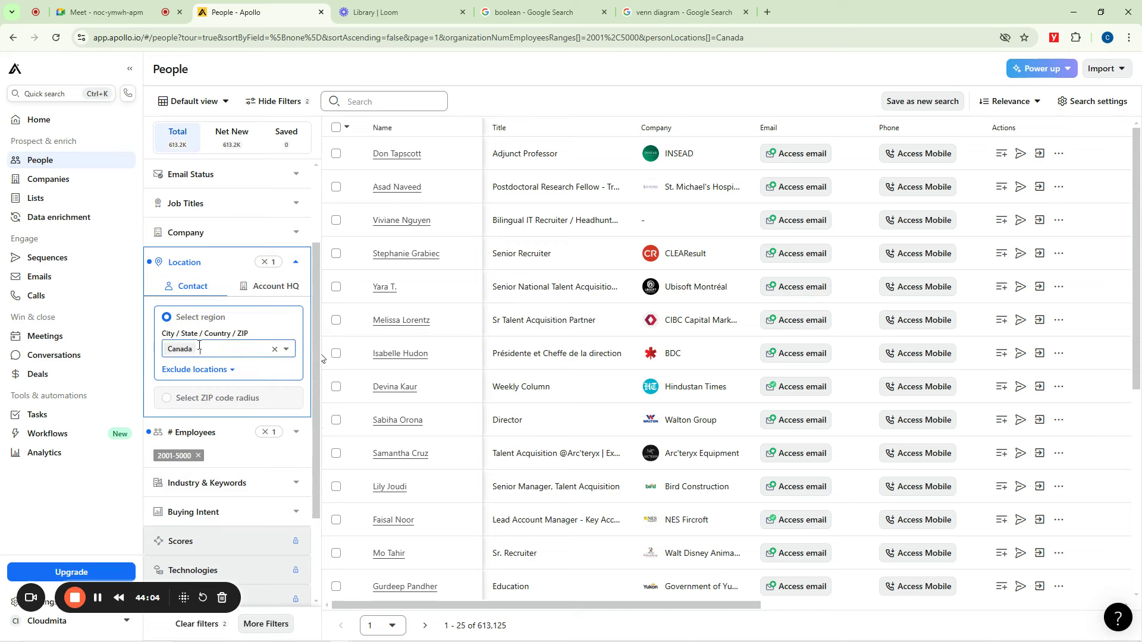
{"action": "scroll", "coordinate": [199, 345], "scroll_direction": "down", "scroll_amount": 2}
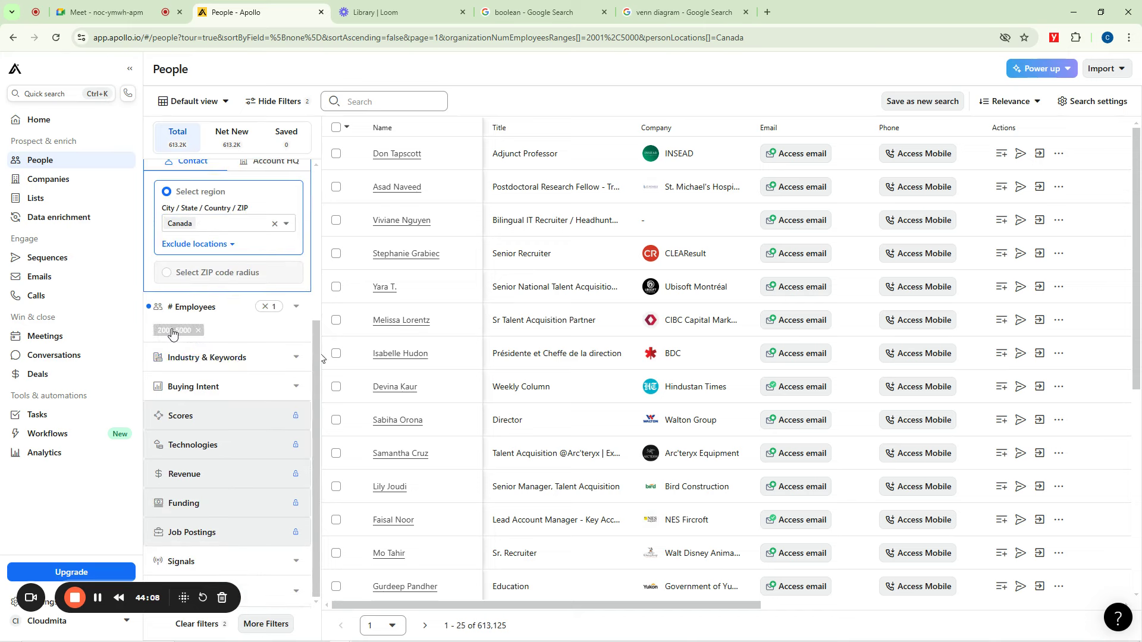
{"action": "scroll", "coordinate": [251, 257], "scroll_direction": "up", "scroll_amount": 4}
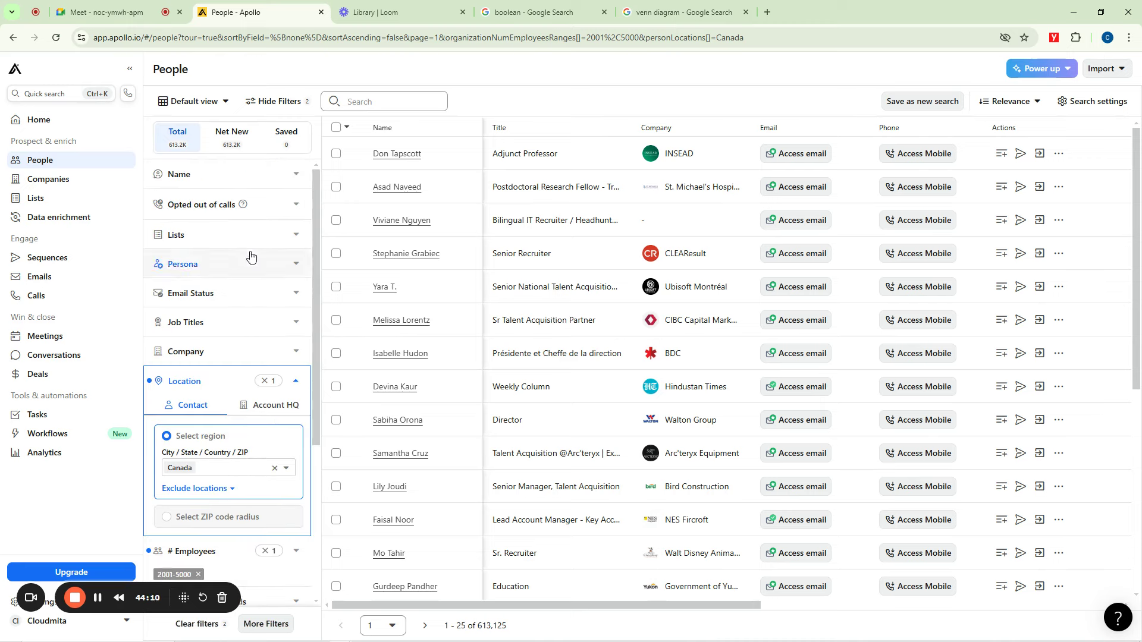
{"action": "left_click", "coordinate": [295, 175]}
{"action": "left_click", "coordinate": [255, 207]}
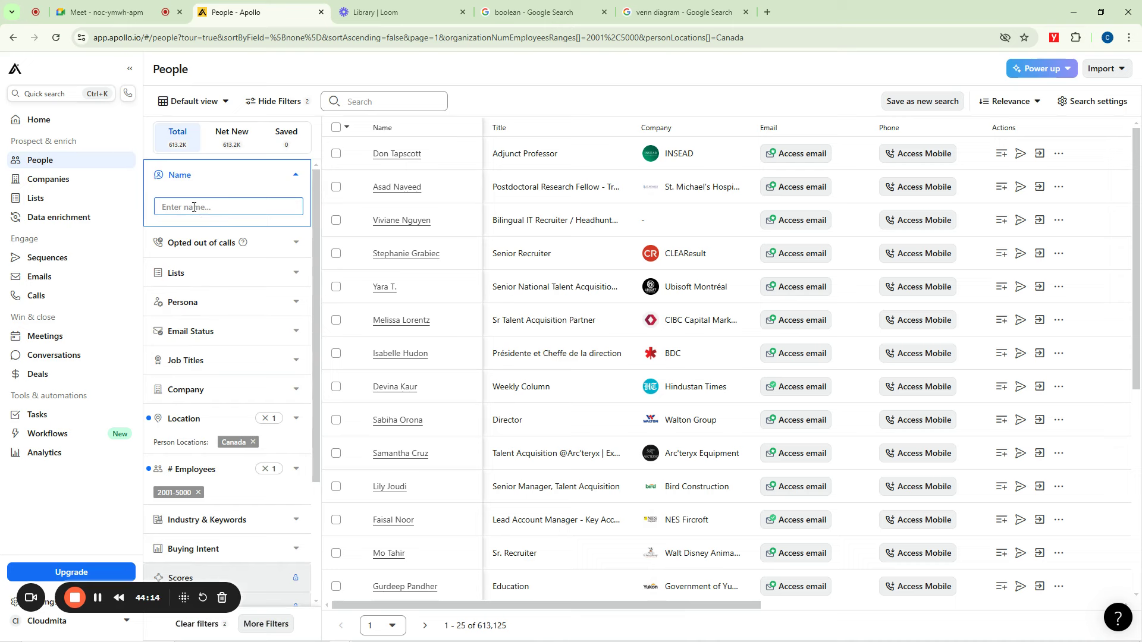
{"action": "left_click", "coordinate": [194, 207]}
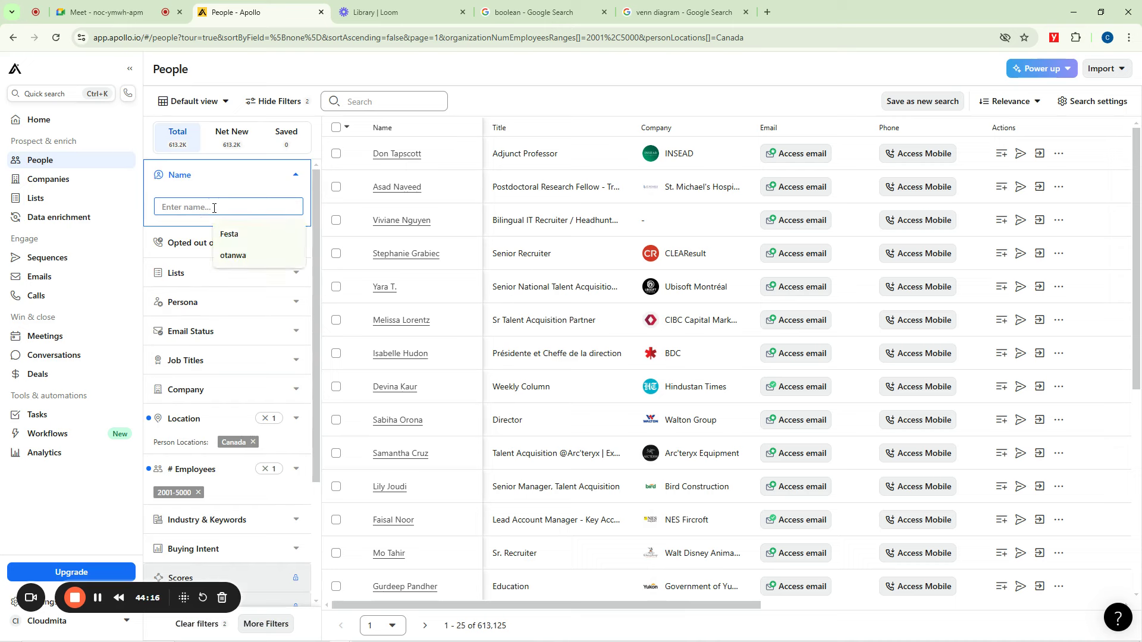
{"action": "type", "text": "john"}
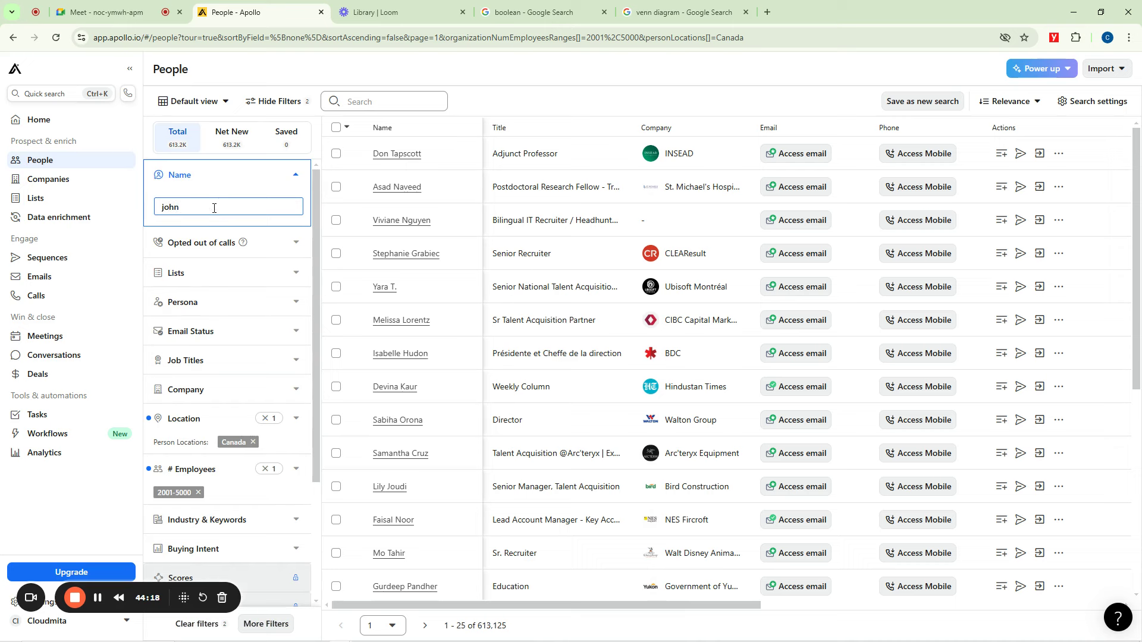
{"action": "key", "text": "Return"}
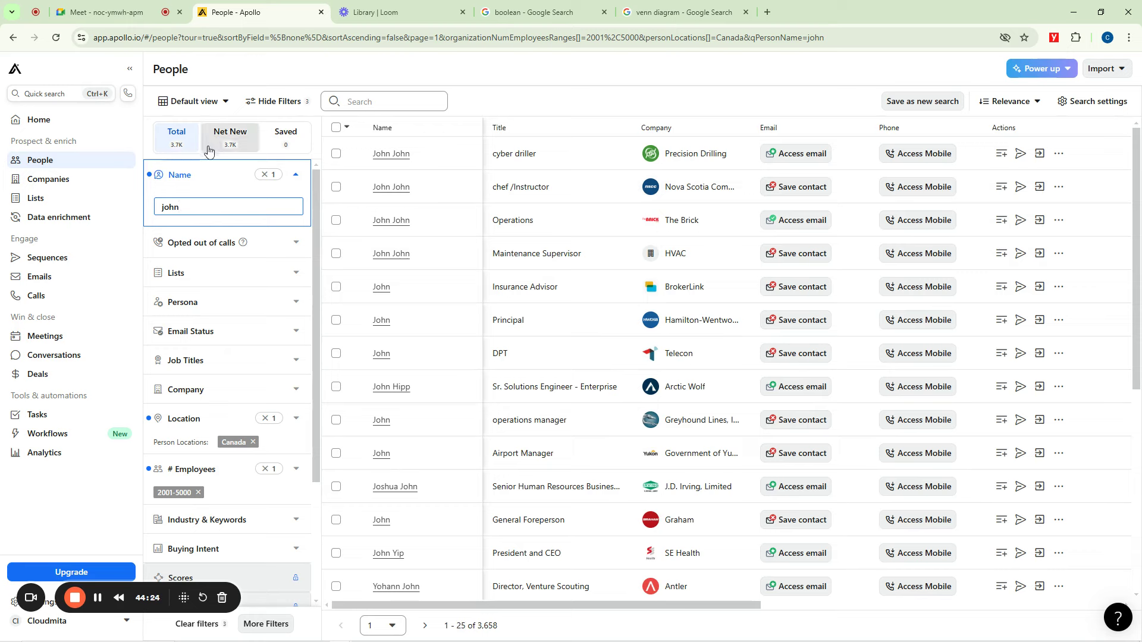
{"action": "scroll", "coordinate": [275, 242], "scroll_direction": "down", "scroll_amount": 3}
{"action": "scroll", "coordinate": [266, 364], "scroll_direction": "up", "scroll_amount": 2}
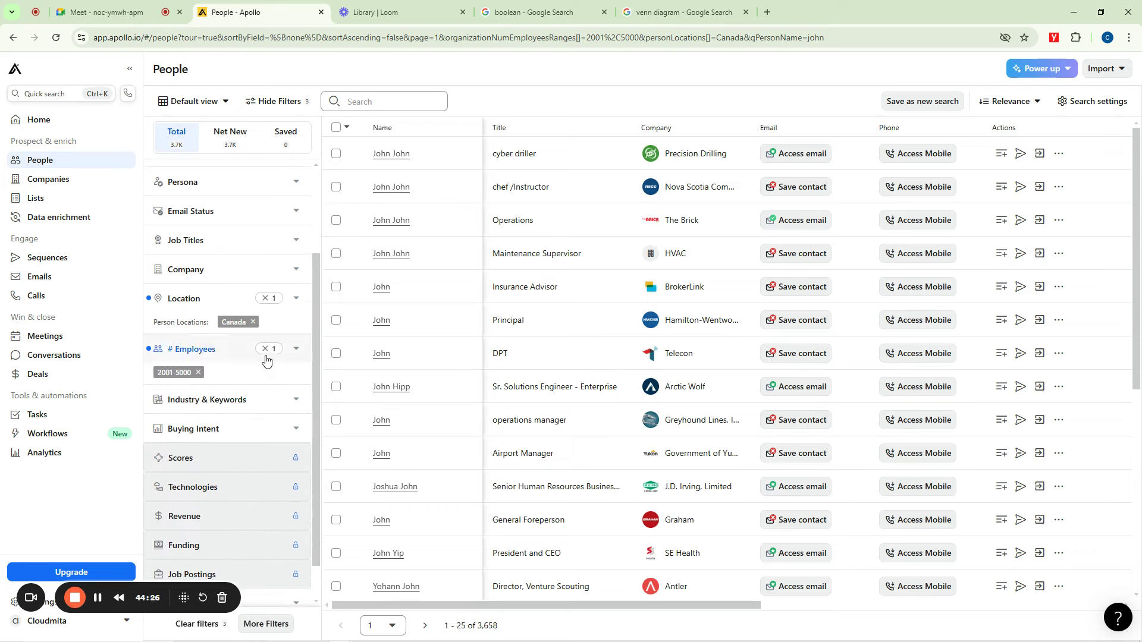
{"action": "scroll", "coordinate": [267, 379], "scroll_direction": "up", "scroll_amount": 1}
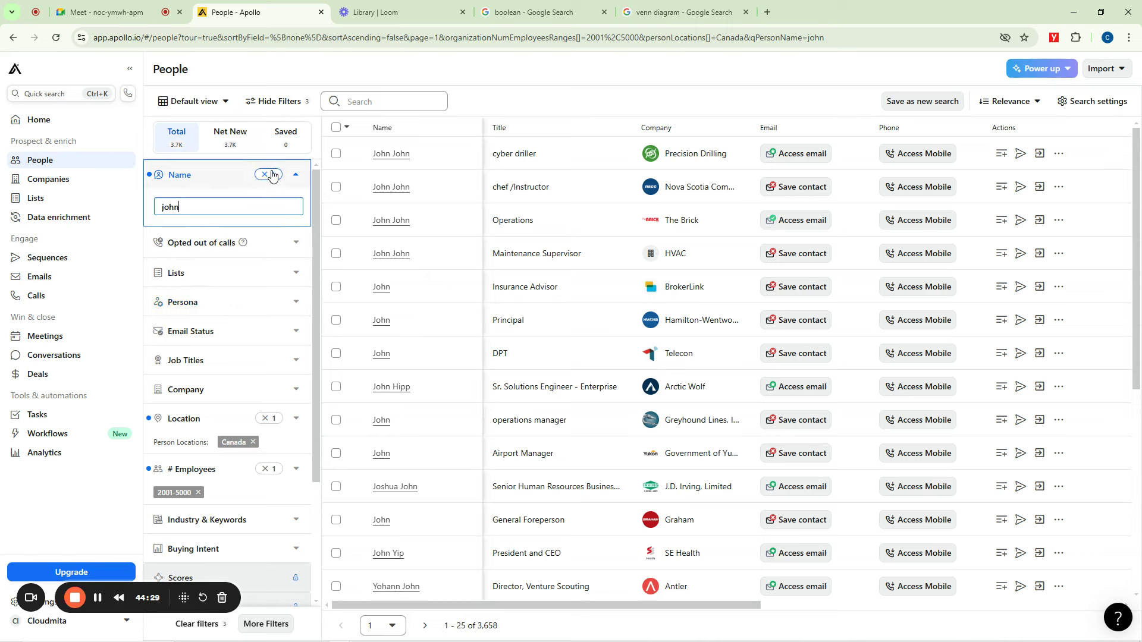
{"action": "scroll", "coordinate": [284, 381], "scroll_direction": "down", "scroll_amount": 1}
{"action": "scroll", "coordinate": [284, 381], "scroll_direction": "down", "scroll_amount": 3}
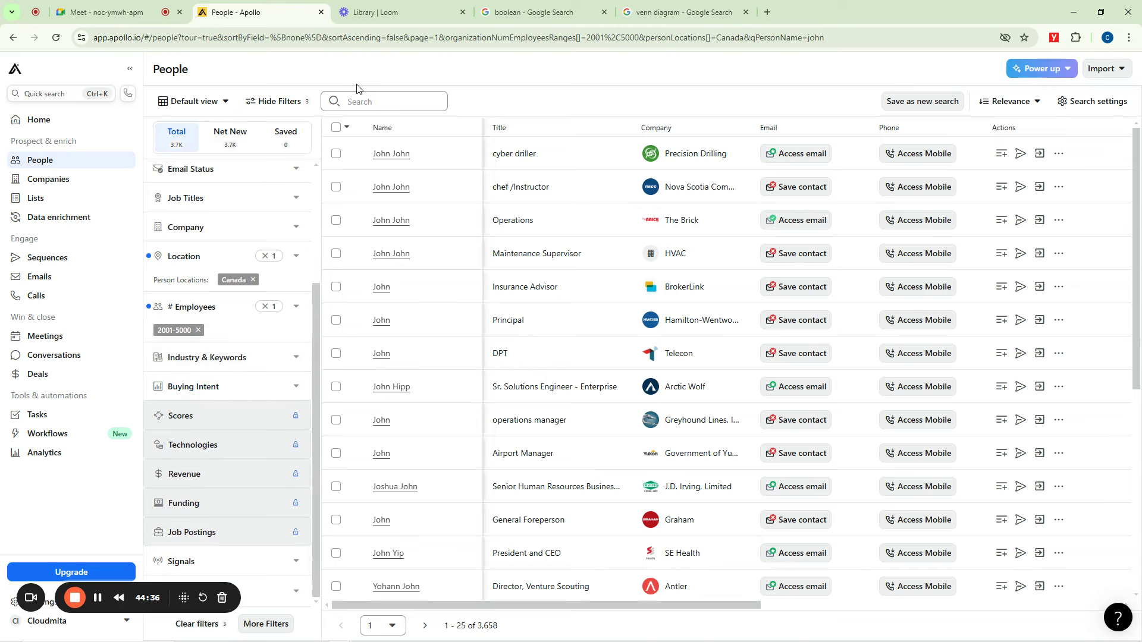
Remove the Canada location, 2001-5000 employee and first-name filters, returning 209.7M contacts
{"action": "left_click", "coordinate": [266, 257]}
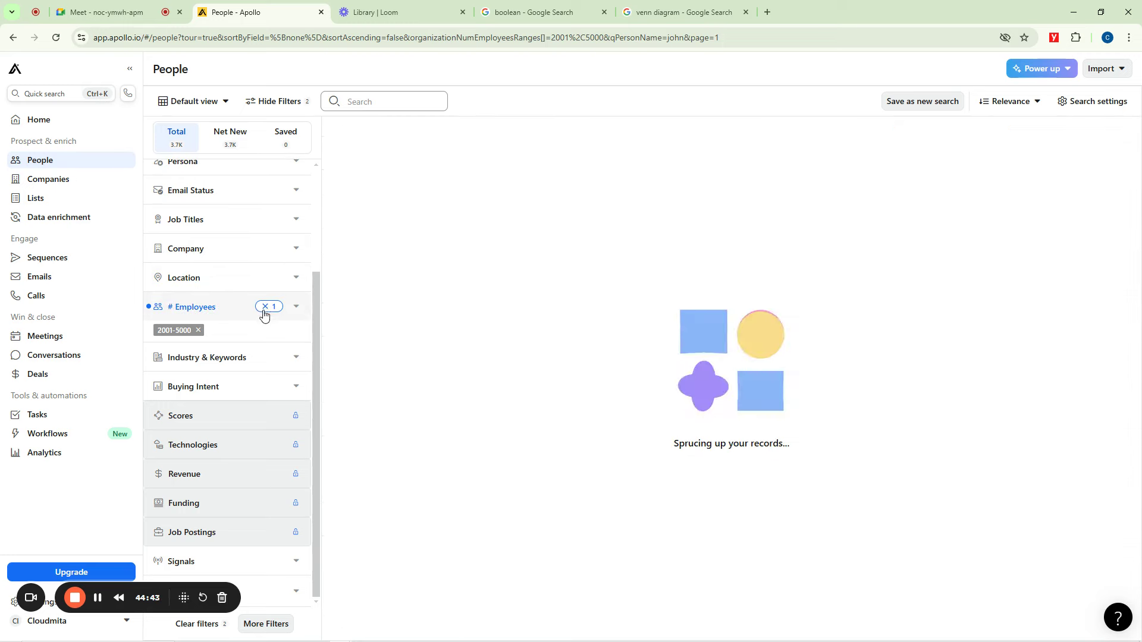
{"action": "left_click", "coordinate": [265, 306]}
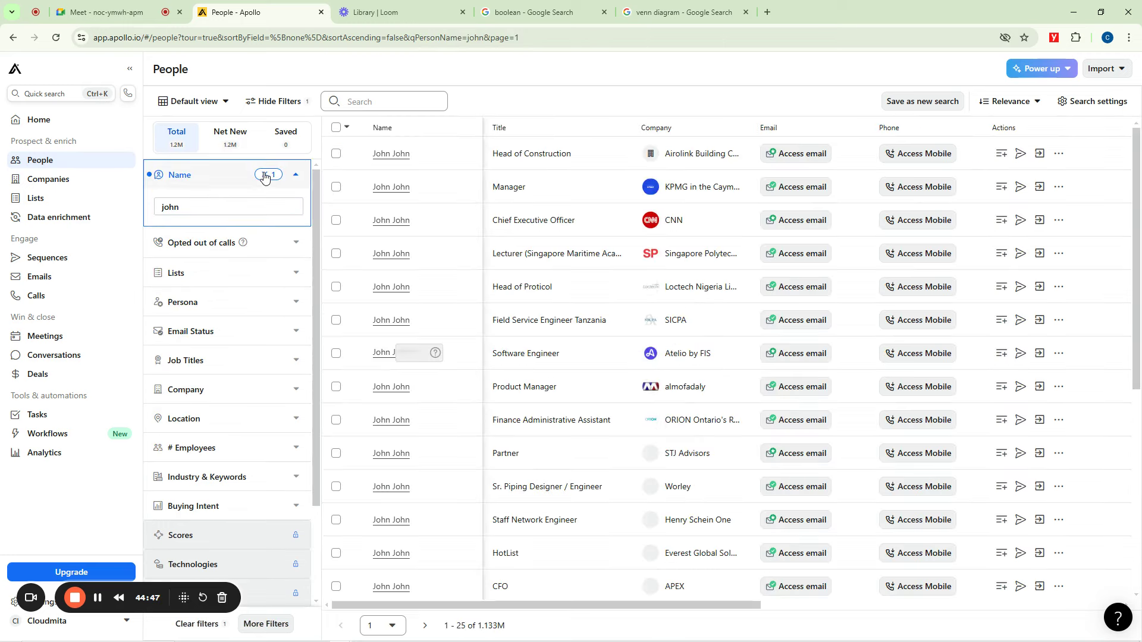
{"action": "left_click", "coordinate": [265, 176]}
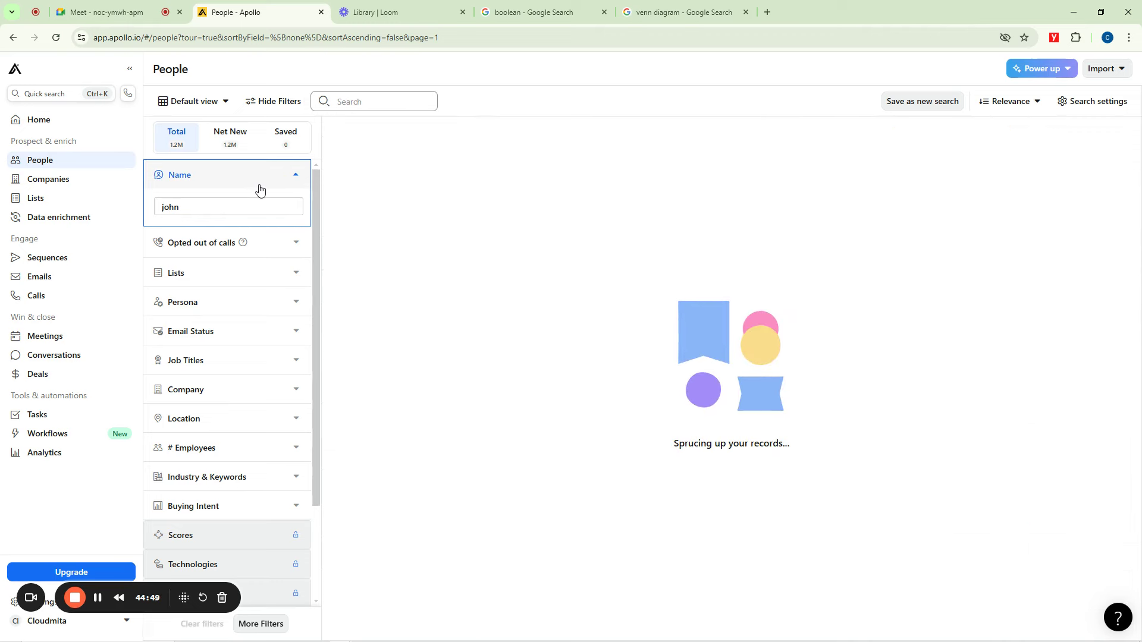
{"action": "scroll", "coordinate": [277, 323], "scroll_direction": "down", "scroll_amount": 2}
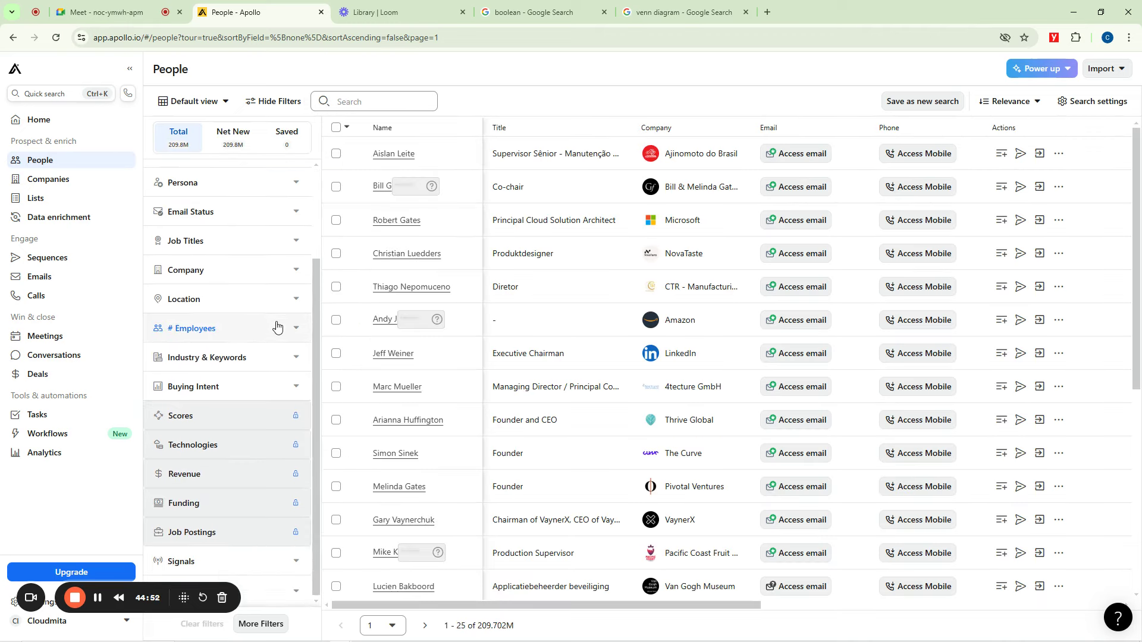
{"action": "left_click", "coordinate": [298, 273]}
Collapse the company options and filter people by job title 'manager' (about 28.0M contacts)
{"action": "left_click", "coordinate": [298, 273]}
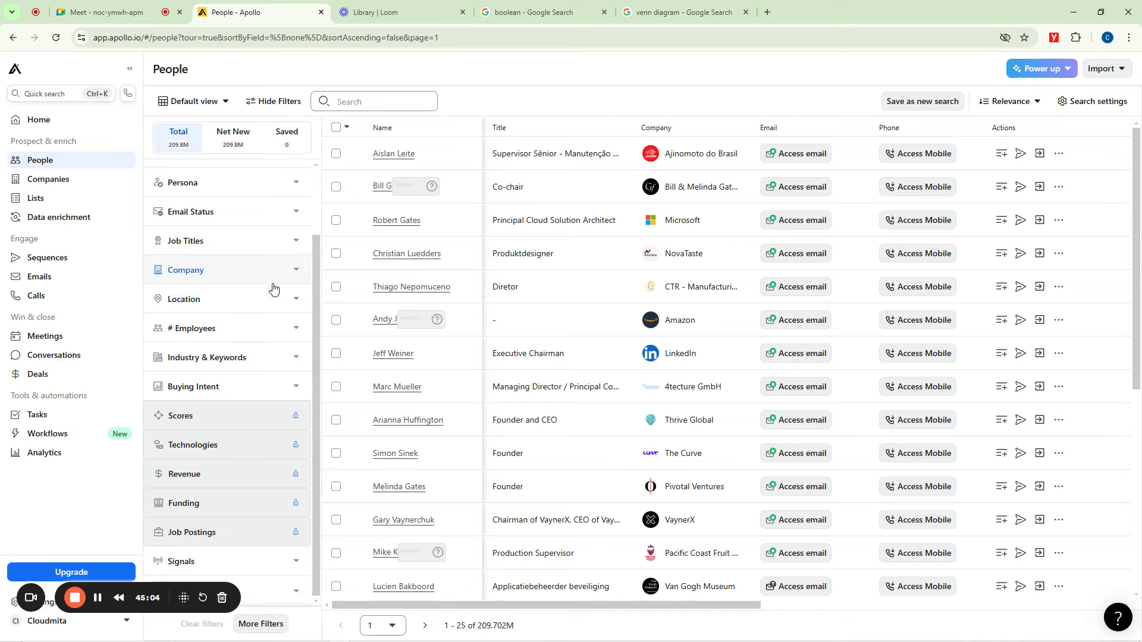
{"action": "left_click", "coordinate": [294, 238]}
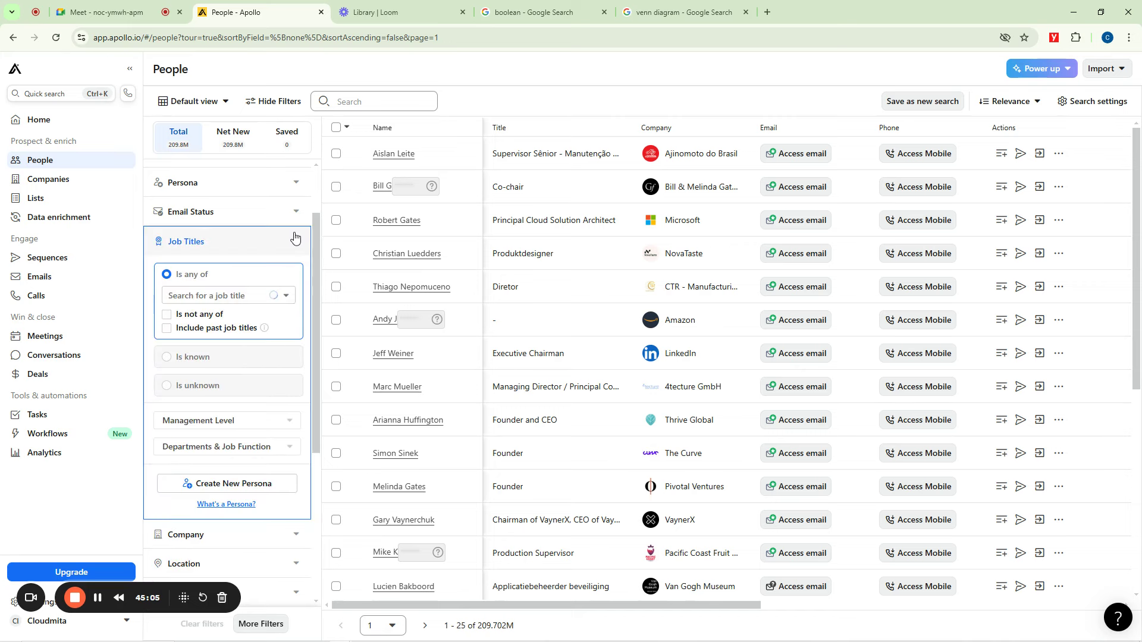
{"action": "left_click", "coordinate": [237, 293]}
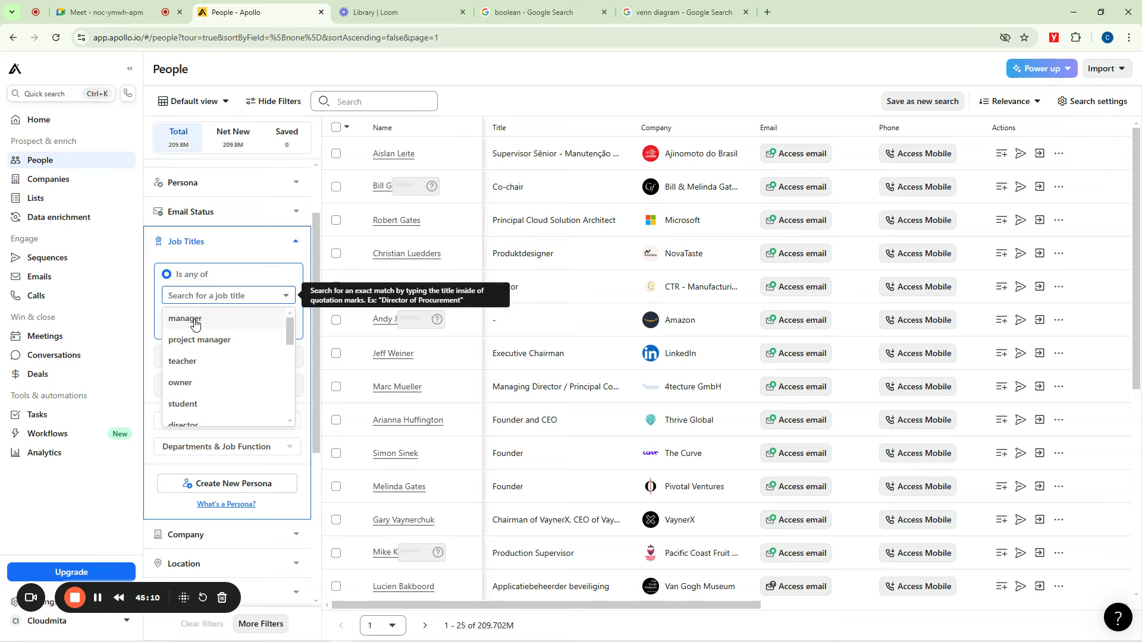
{"action": "scroll", "coordinate": [213, 371], "scroll_direction": "down", "scroll_amount": 2}
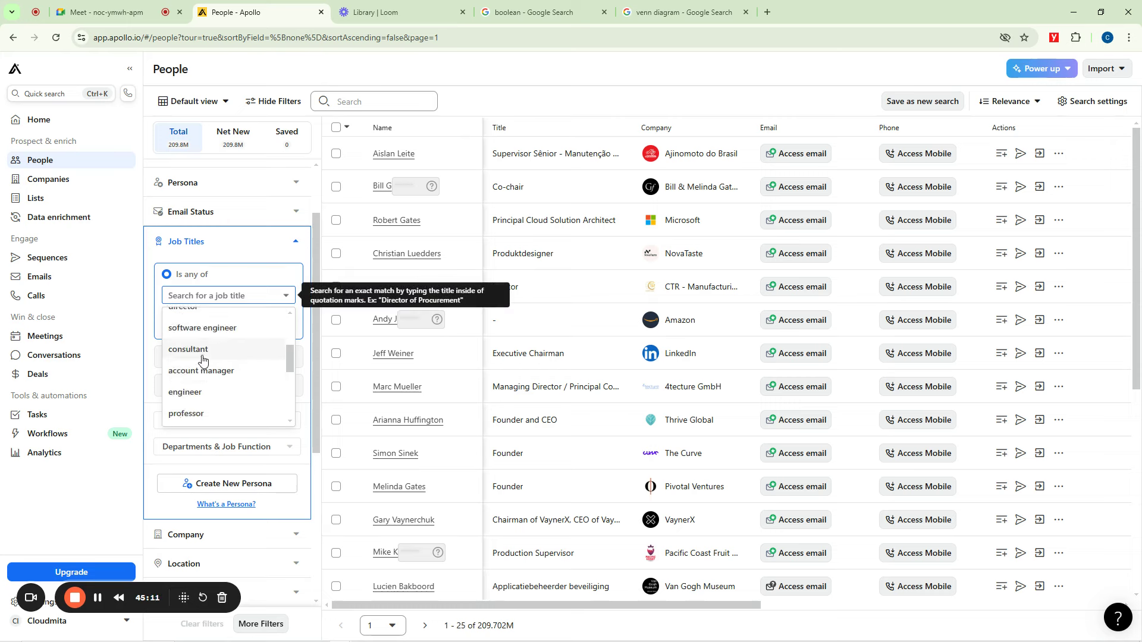
{"action": "scroll", "coordinate": [202, 414], "scroll_direction": "down", "scroll_amount": 3}
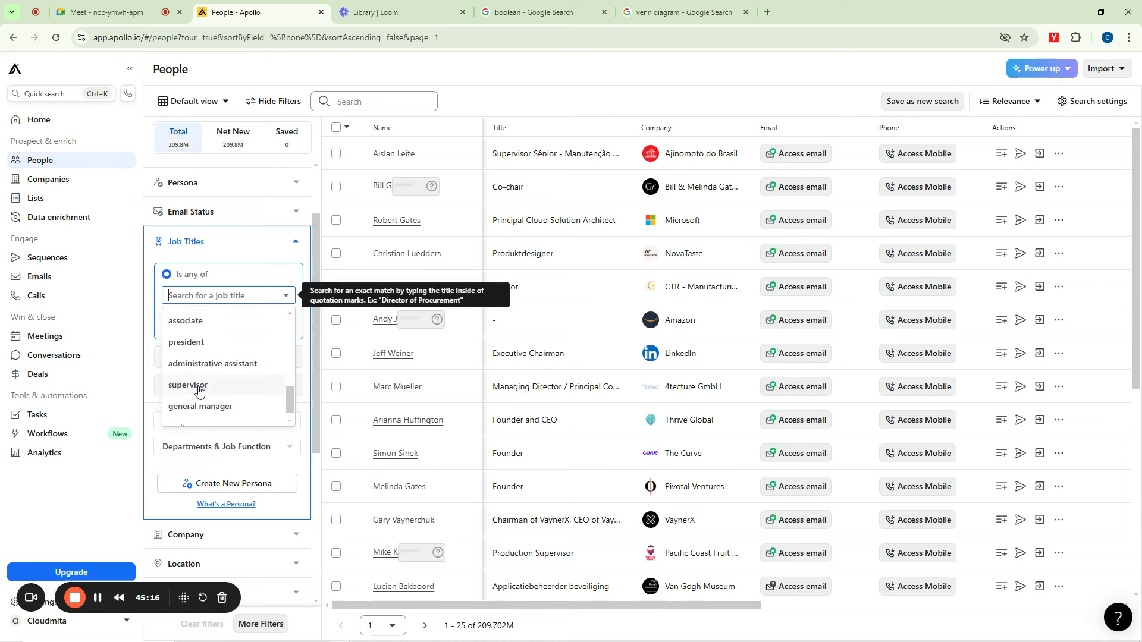
{"action": "scroll", "coordinate": [210, 356], "scroll_direction": "up", "scroll_amount": 2}
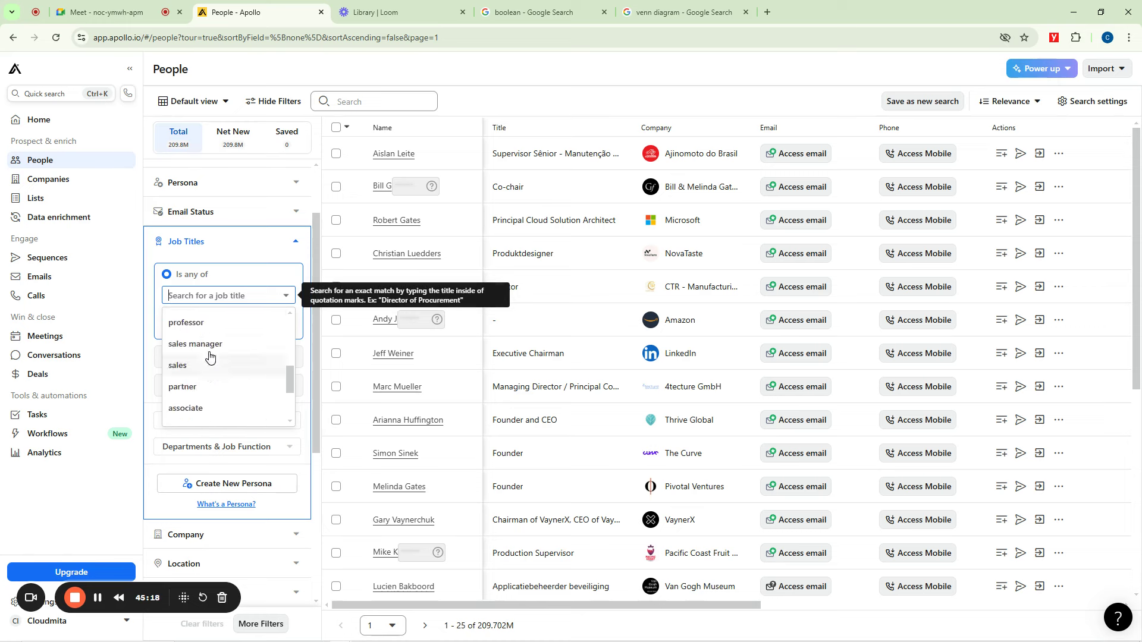
{"action": "scroll", "coordinate": [210, 356], "scroll_direction": "up", "scroll_amount": 4}
{"action": "scroll", "coordinate": [205, 357], "scroll_direction": "up", "scroll_amount": 3}
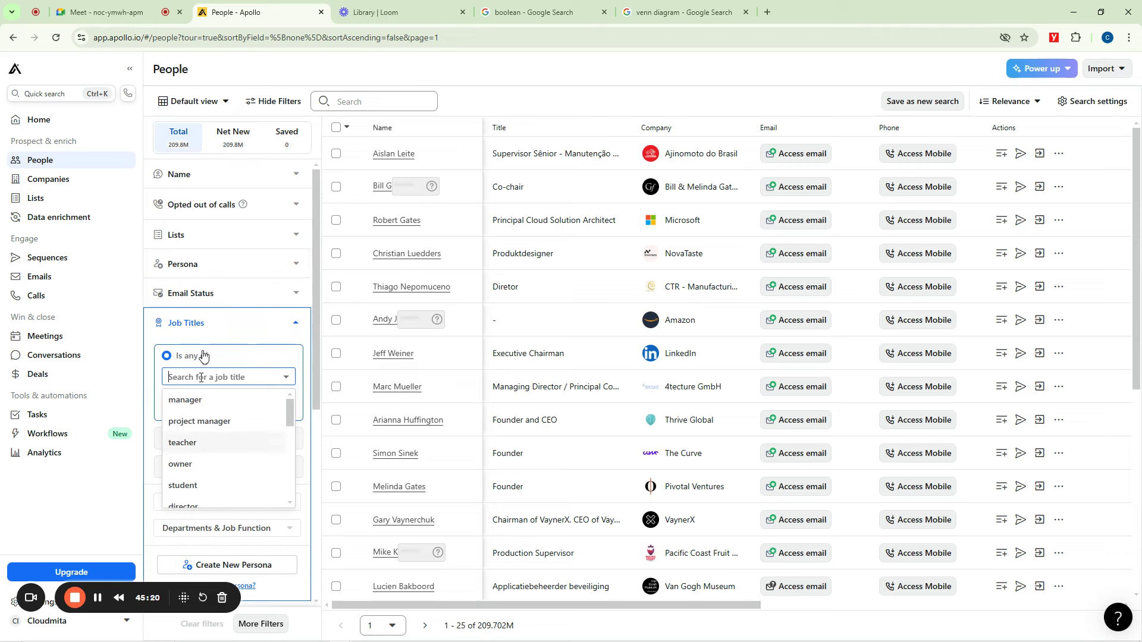
{"action": "left_click", "coordinate": [192, 403]}
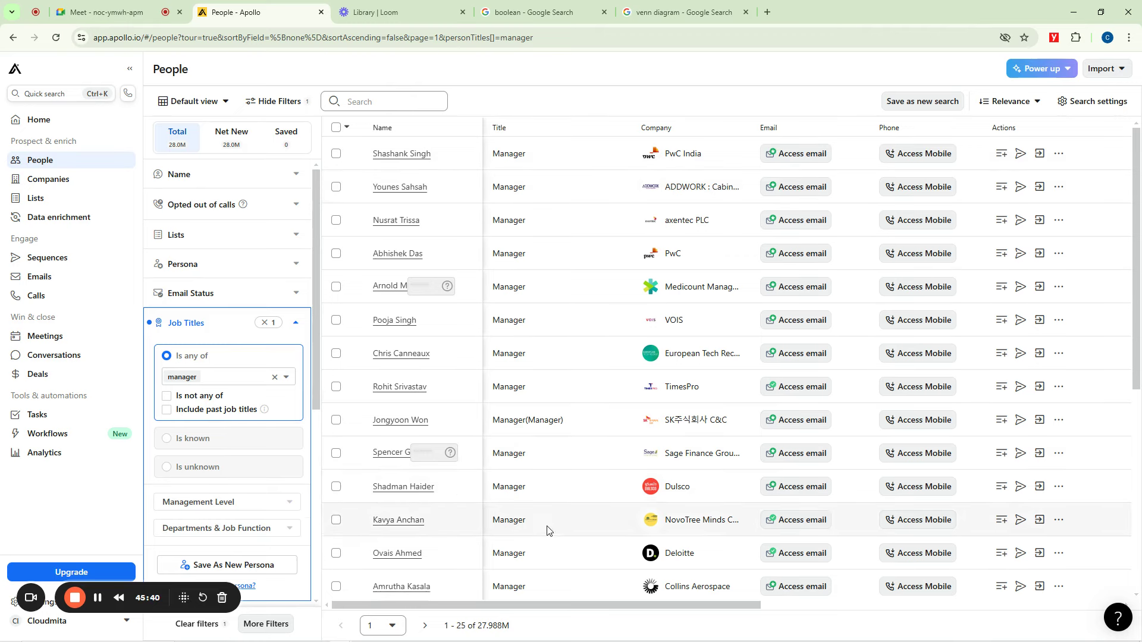
{"action": "scroll", "coordinate": [545, 529], "scroll_direction": "down", "scroll_amount": 6}
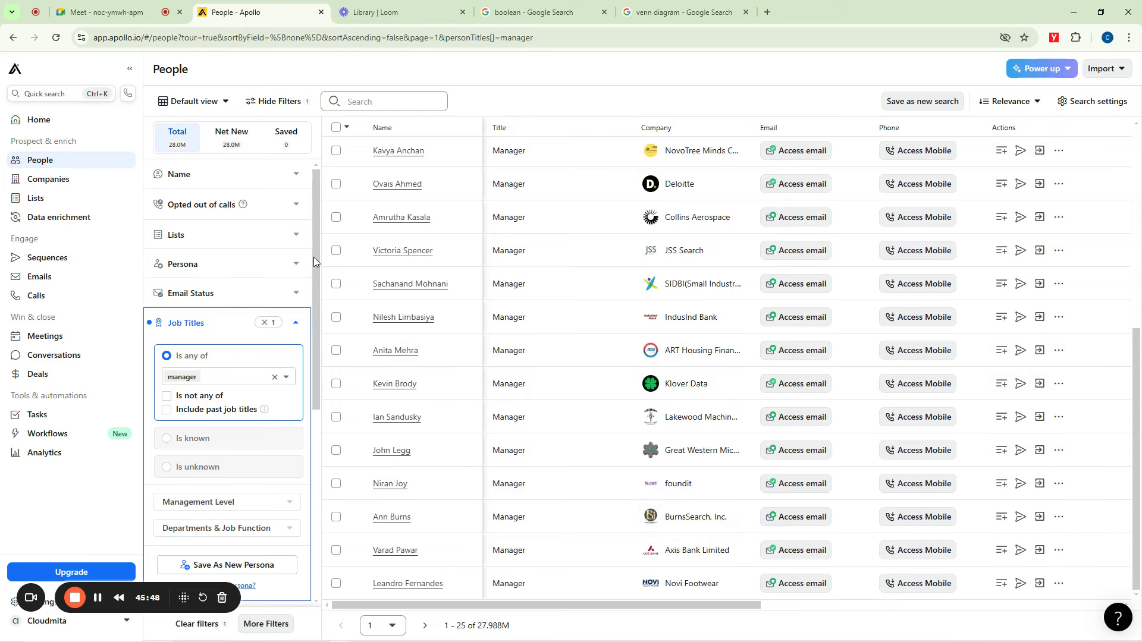
{"action": "left_click_drag", "start_coordinate": [313, 257], "coordinate": [309, 396]}
{"action": "scroll", "coordinate": [307, 410], "scroll_direction": "down", "scroll_amount": 2}
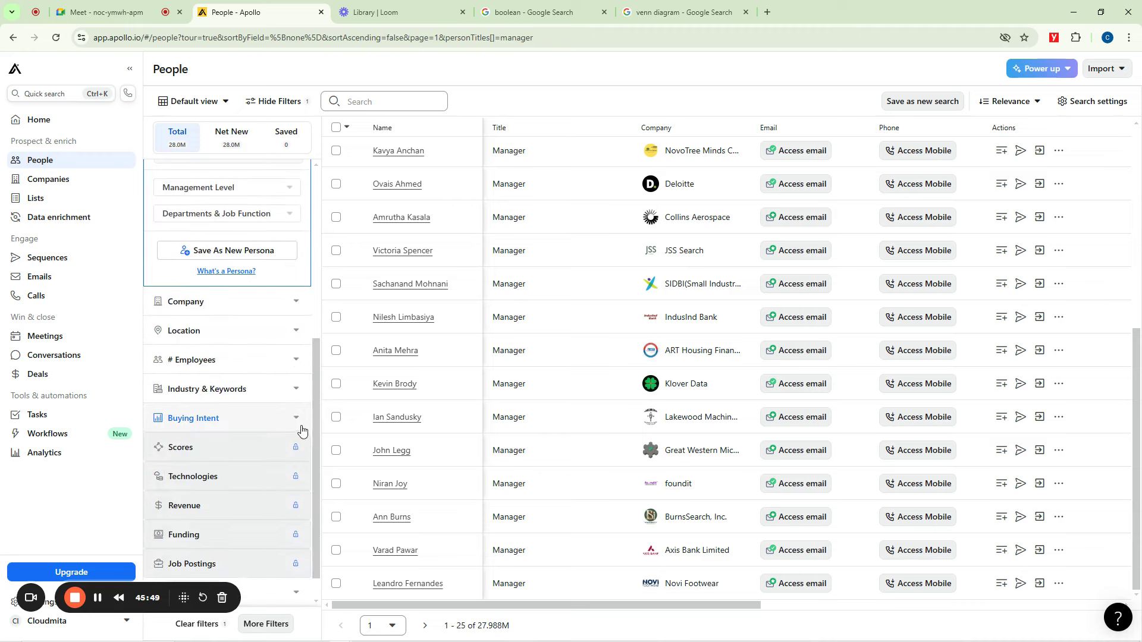
Add Apple as the company filter, narrowing the managers to 28,518 contacts
{"action": "left_click", "coordinate": [297, 303]}
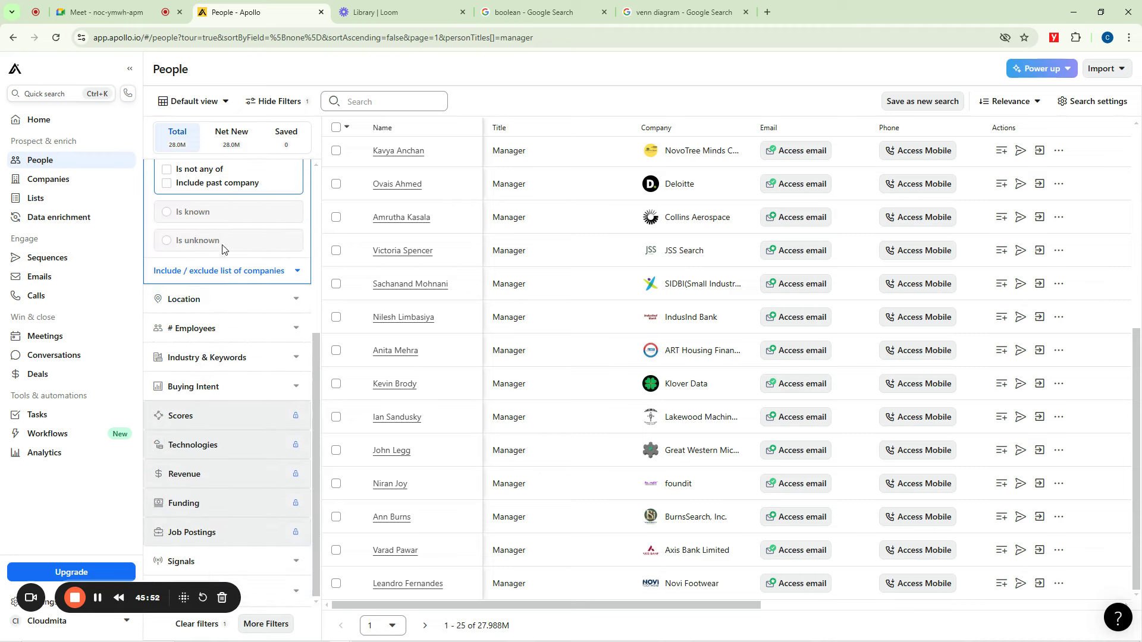
{"action": "scroll", "coordinate": [272, 360], "scroll_direction": "up", "scroll_amount": 5}
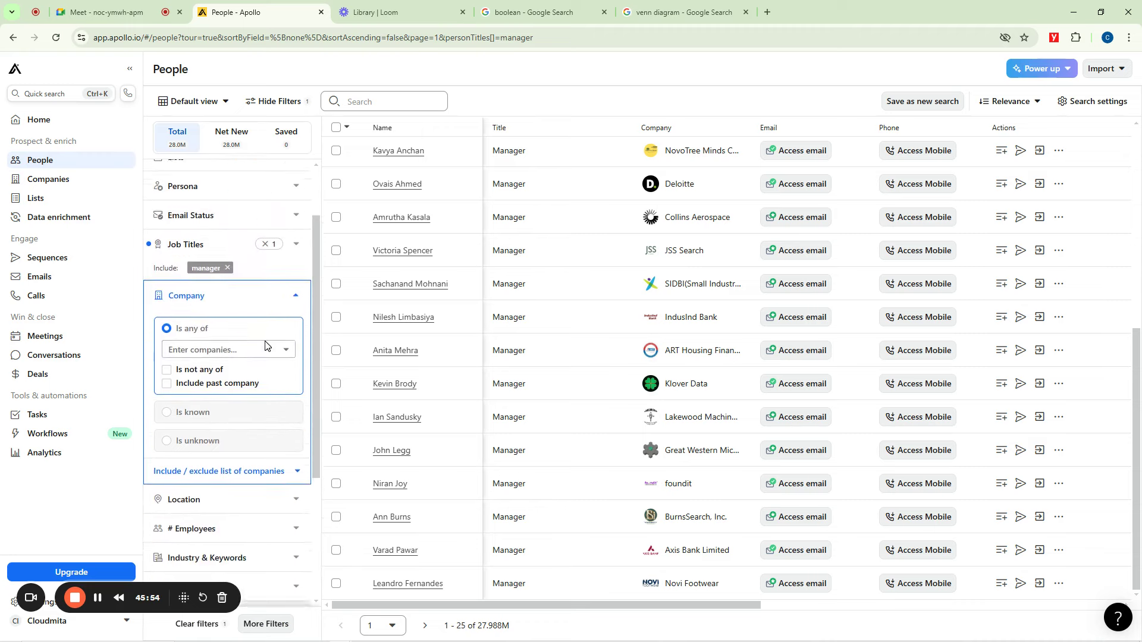
{"action": "left_click", "coordinate": [209, 388]}
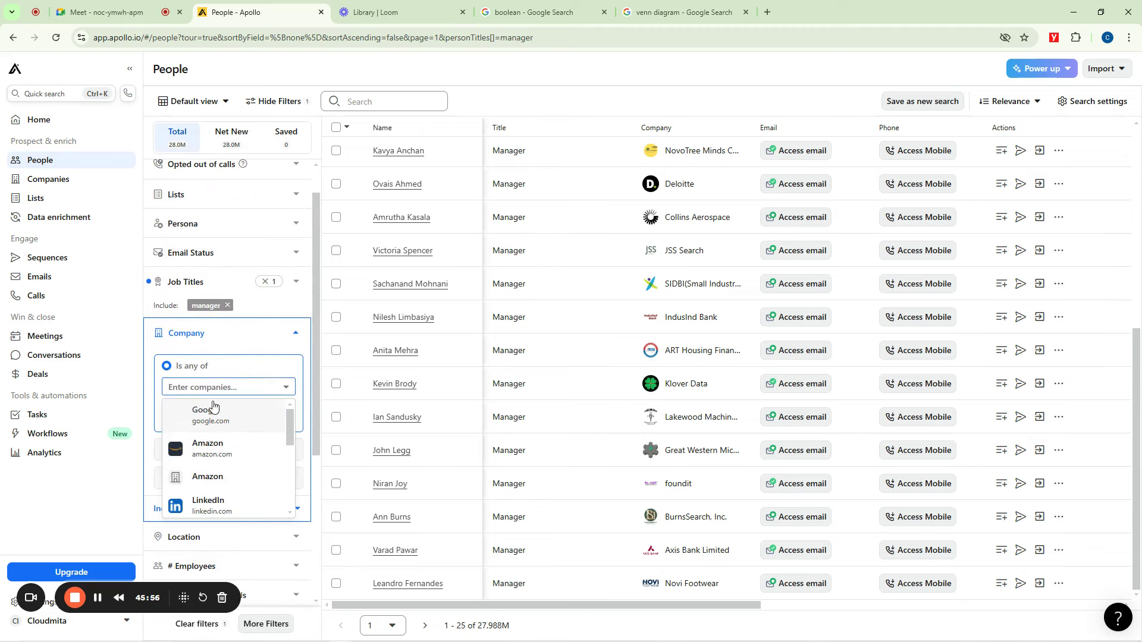
{"action": "scroll", "coordinate": [220, 447], "scroll_direction": "down", "scroll_amount": 5}
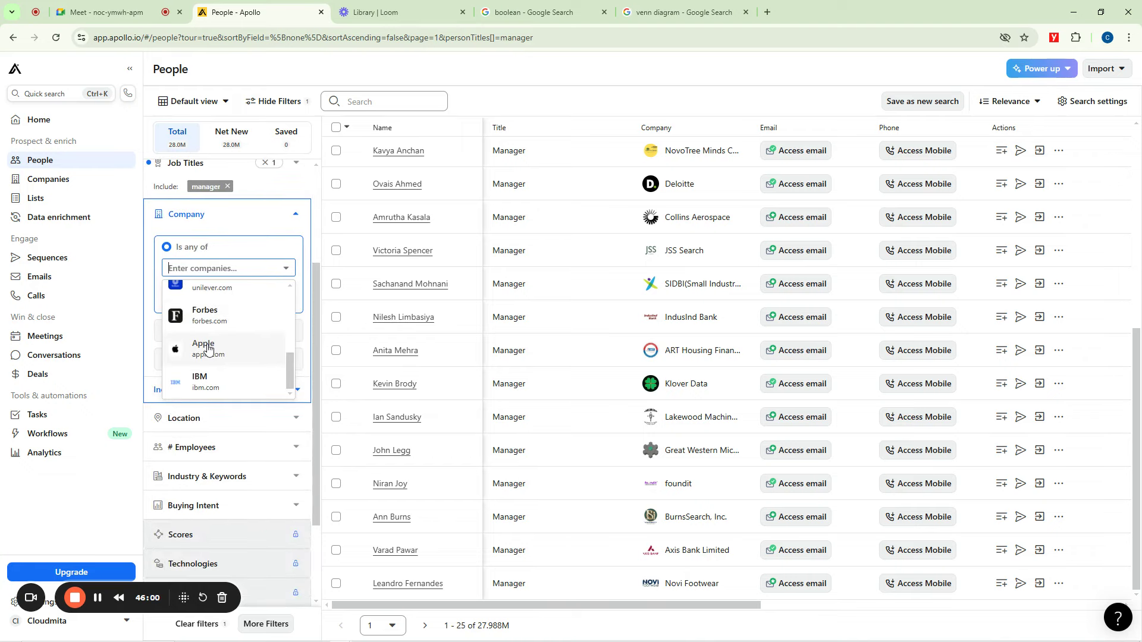
{"action": "left_click", "coordinate": [208, 349]}
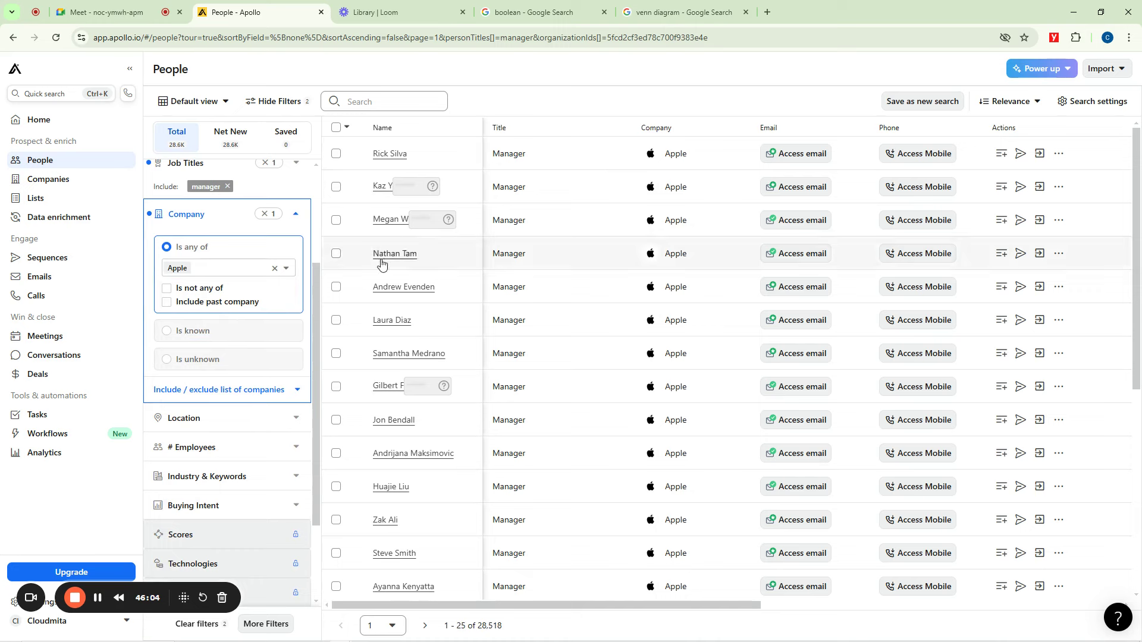
{"action": "scroll", "coordinate": [247, 202], "scroll_direction": "up", "scroll_amount": 3}
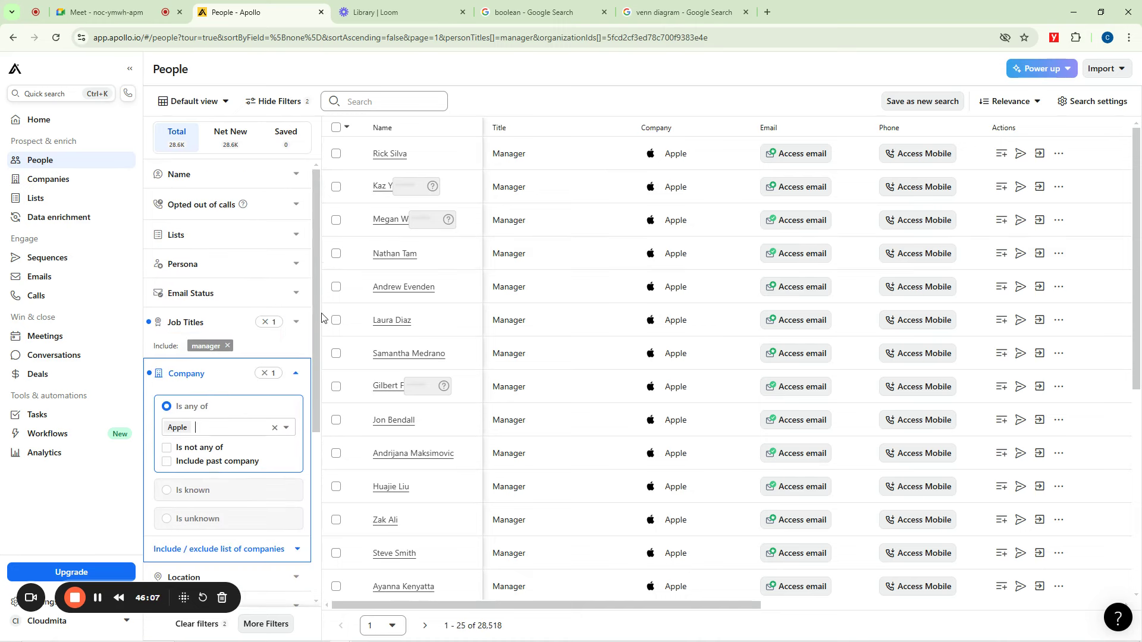
{"action": "left_click_drag", "start_coordinate": [317, 291], "coordinate": [301, 470]}
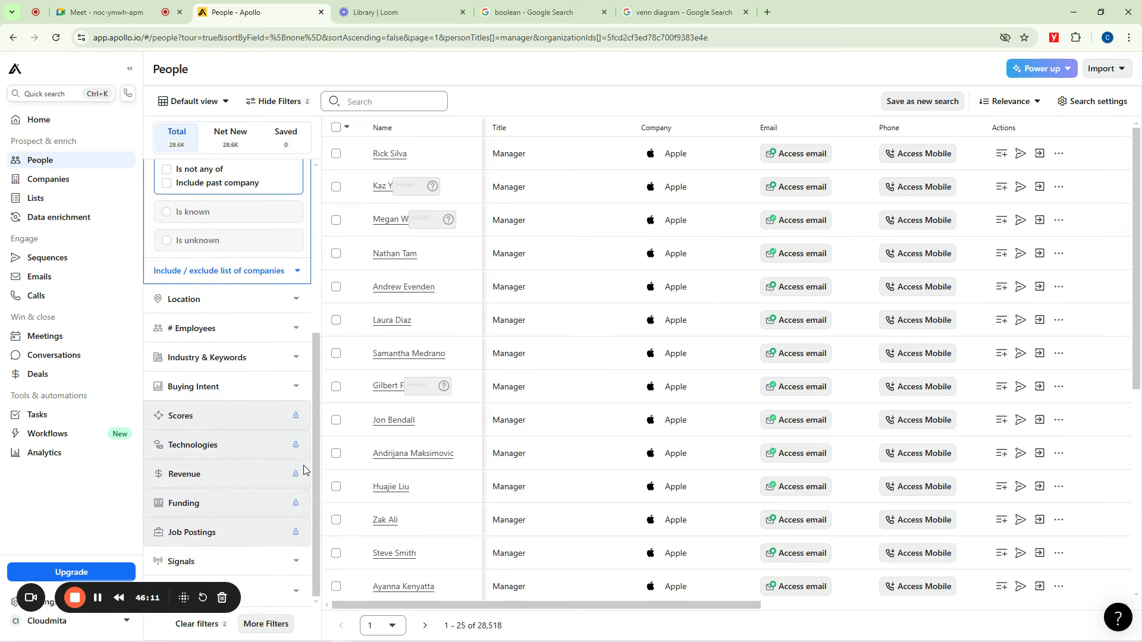
Restrict the Apple managers to contacts located in the United States, leaving 16,196
{"action": "left_click", "coordinate": [297, 304]}
{"action": "left_click", "coordinate": [210, 244]}
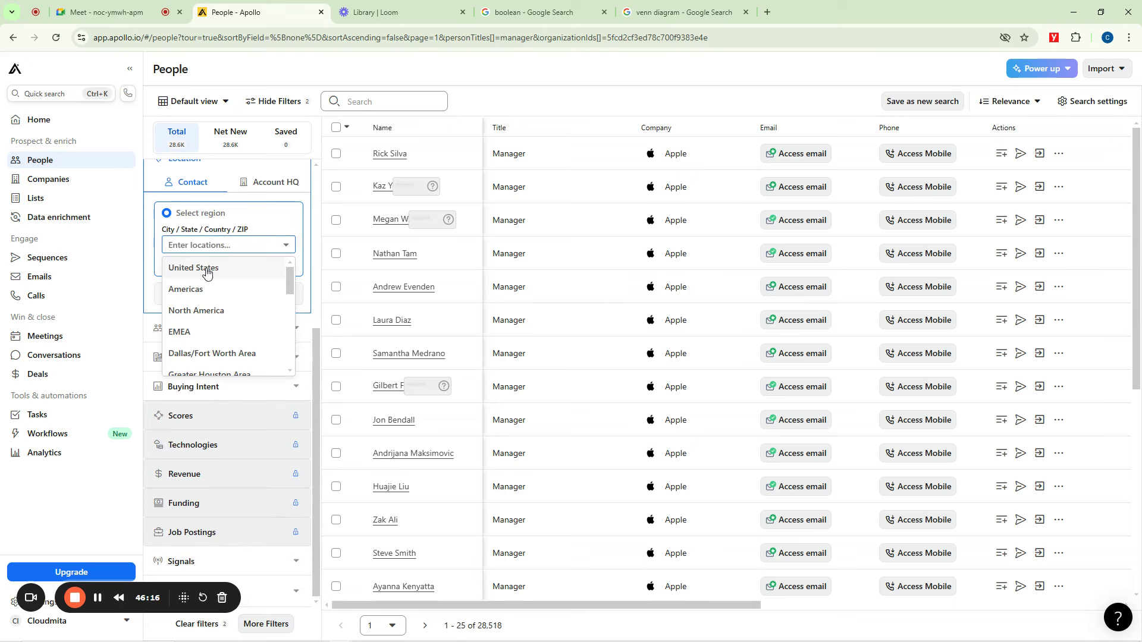
{"action": "left_click", "coordinate": [221, 265]}
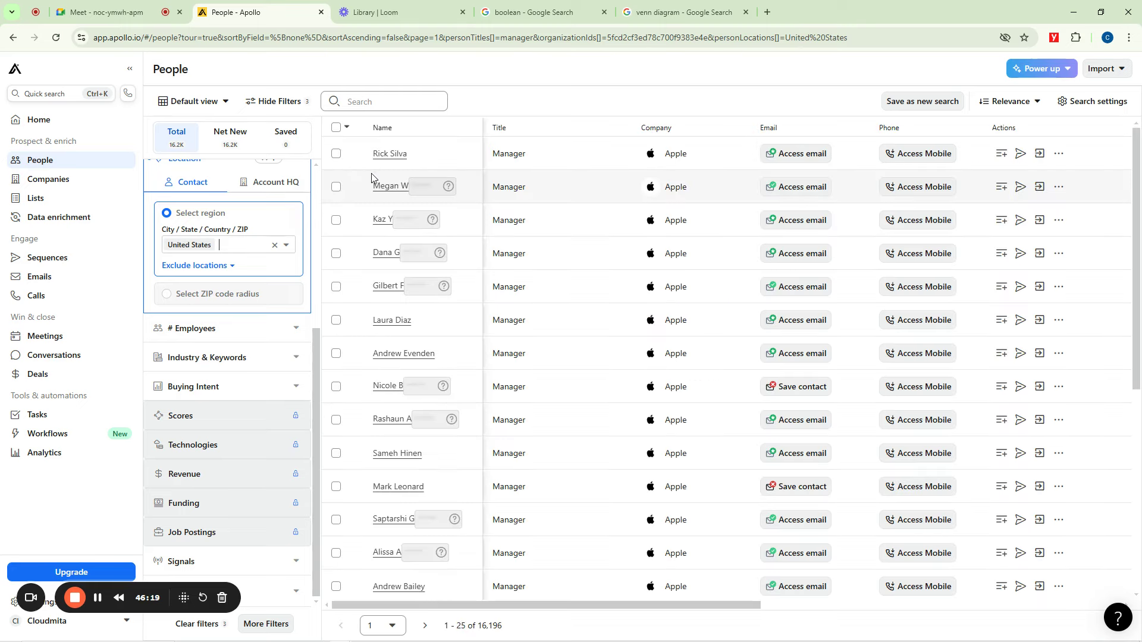
{"action": "scroll", "coordinate": [739, 258], "scroll_direction": "down", "scroll_amount": 6}
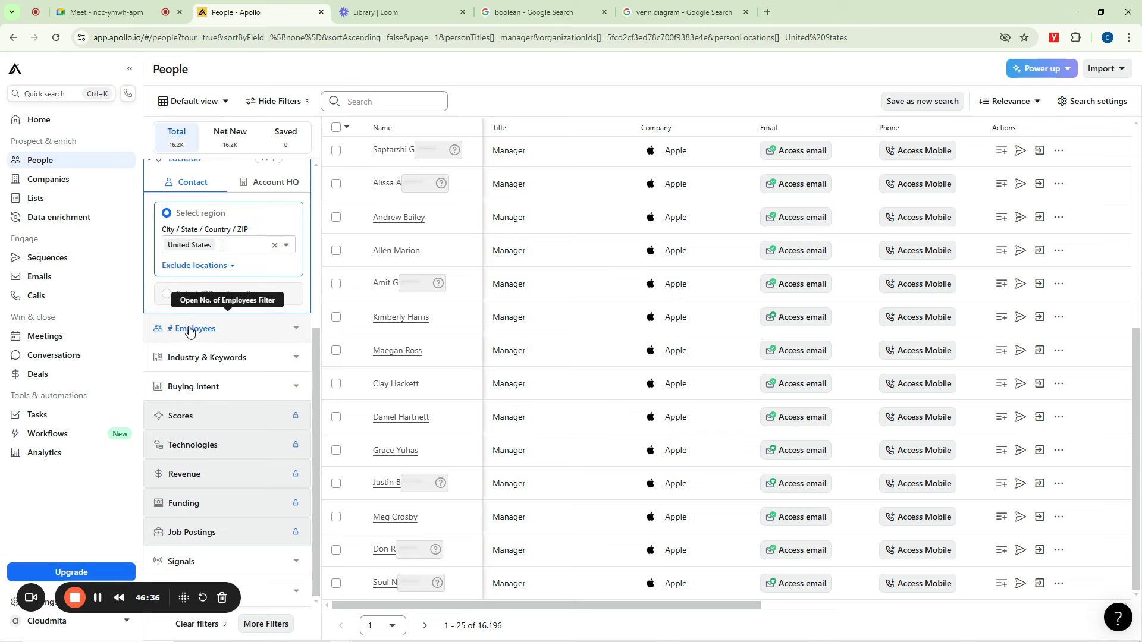
Try the 501-1000, 21-50, 11-20 and 1-10 employee ranges, then uncheck them all
{"action": "left_click", "coordinate": [295, 330]}
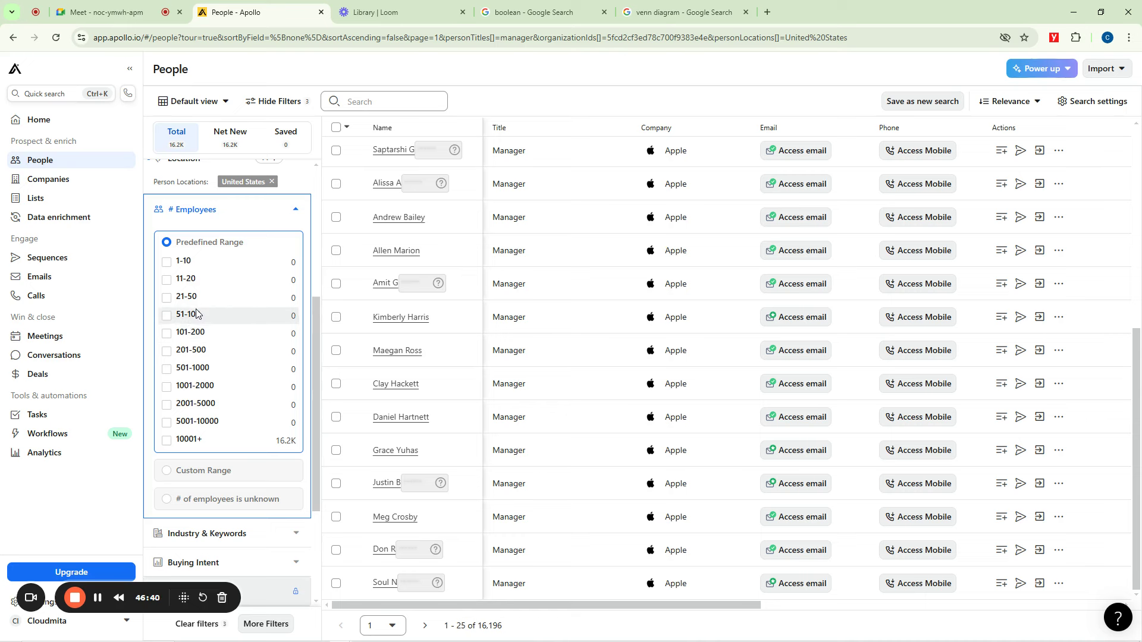
{"action": "left_click", "coordinate": [167, 371]}
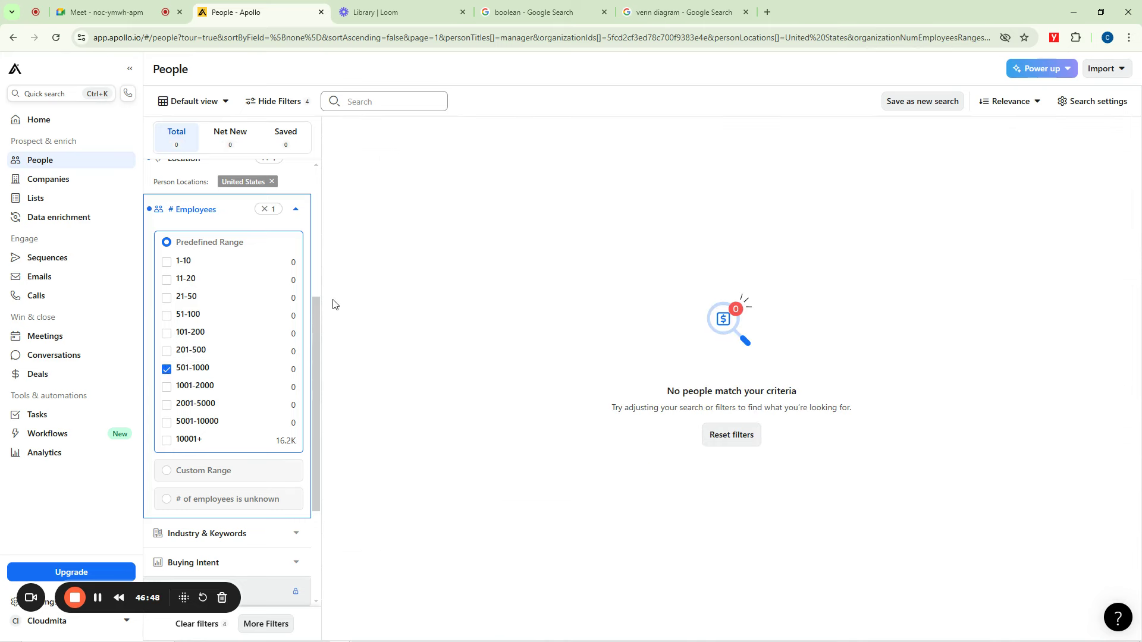
{"action": "left_click", "coordinate": [166, 370]}
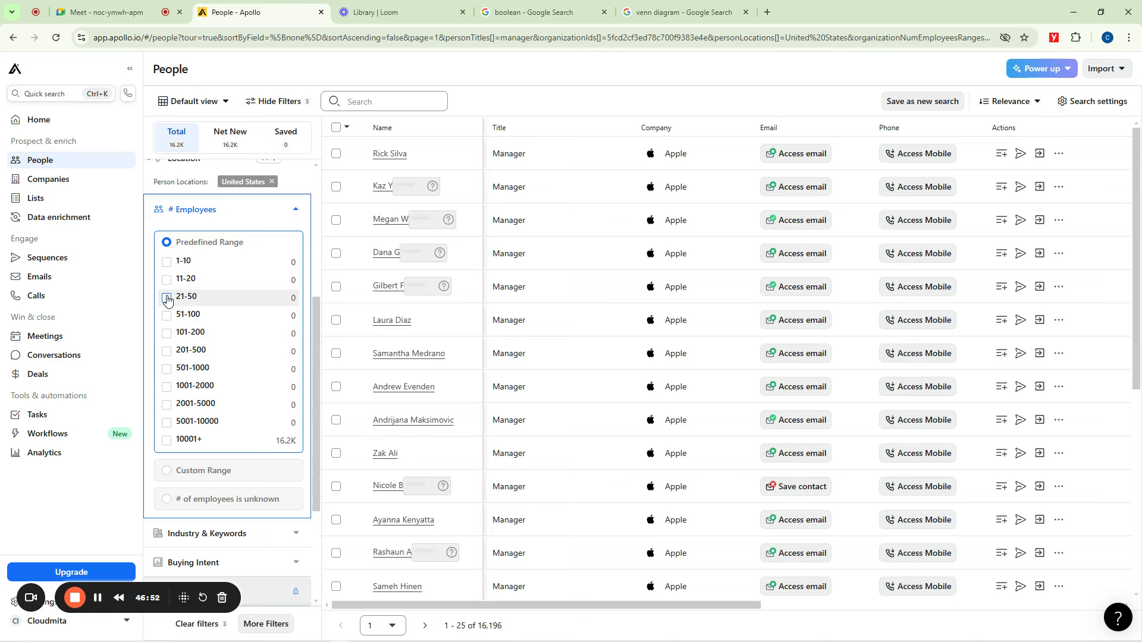
{"action": "left_click", "coordinate": [167, 299]}
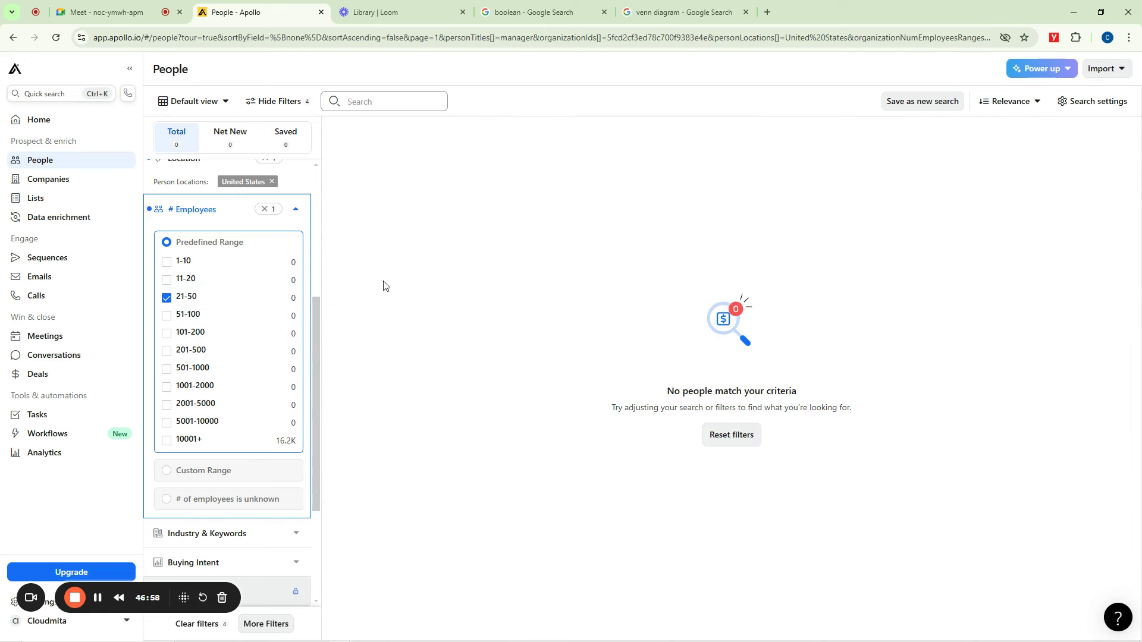
{"action": "left_click", "coordinate": [169, 298]}
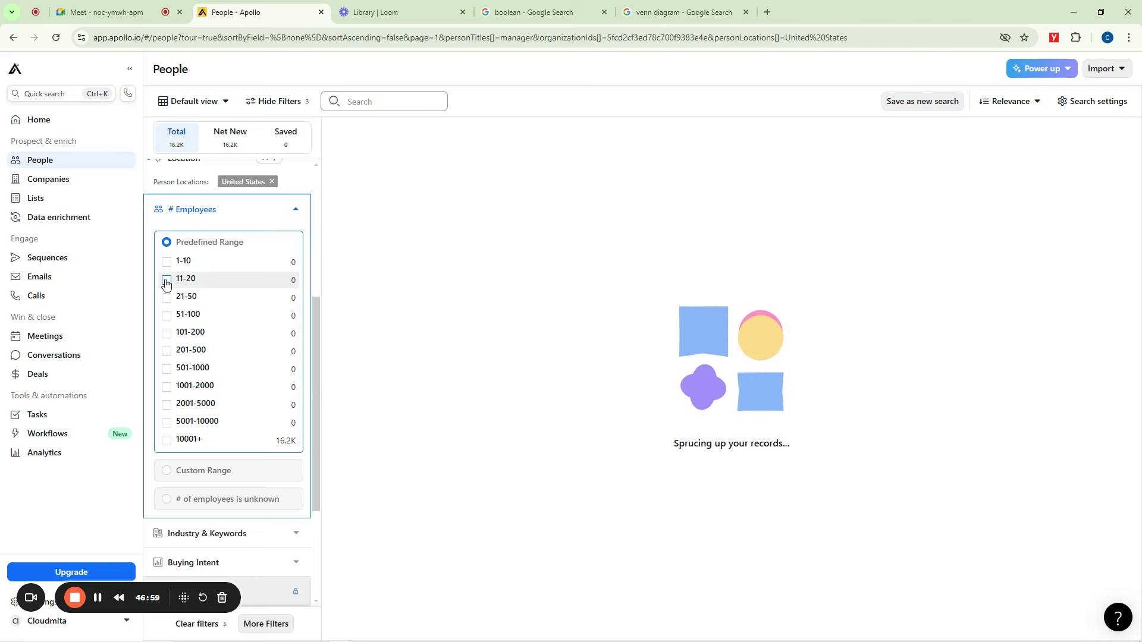
{"action": "left_click", "coordinate": [165, 281]}
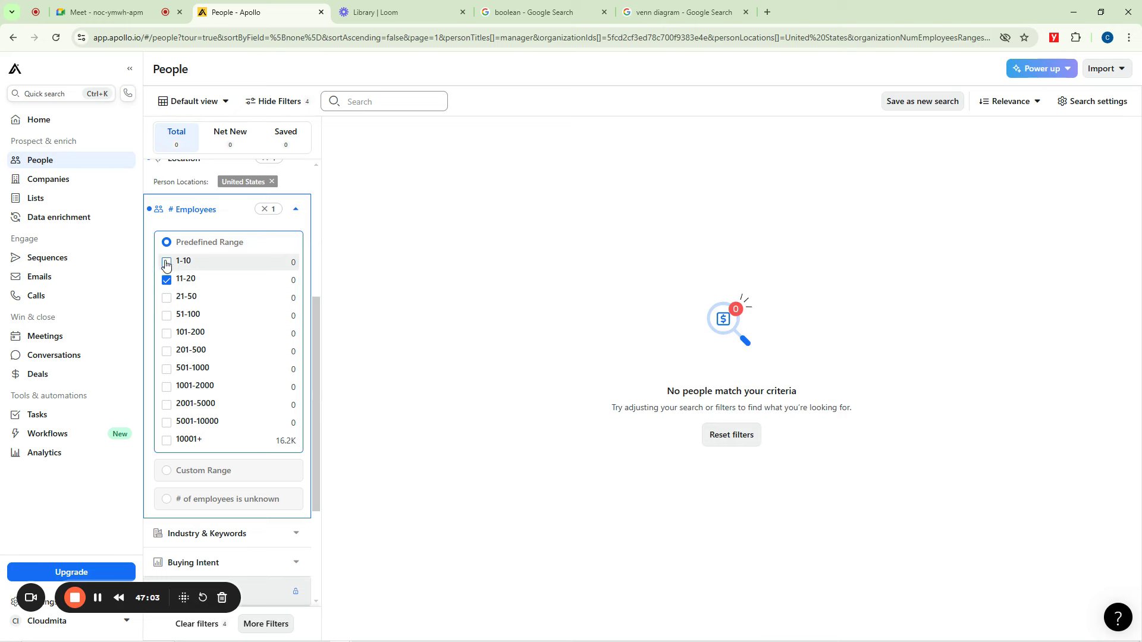
{"action": "left_click", "coordinate": [166, 263]}
{"action": "left_click", "coordinate": [166, 280]}
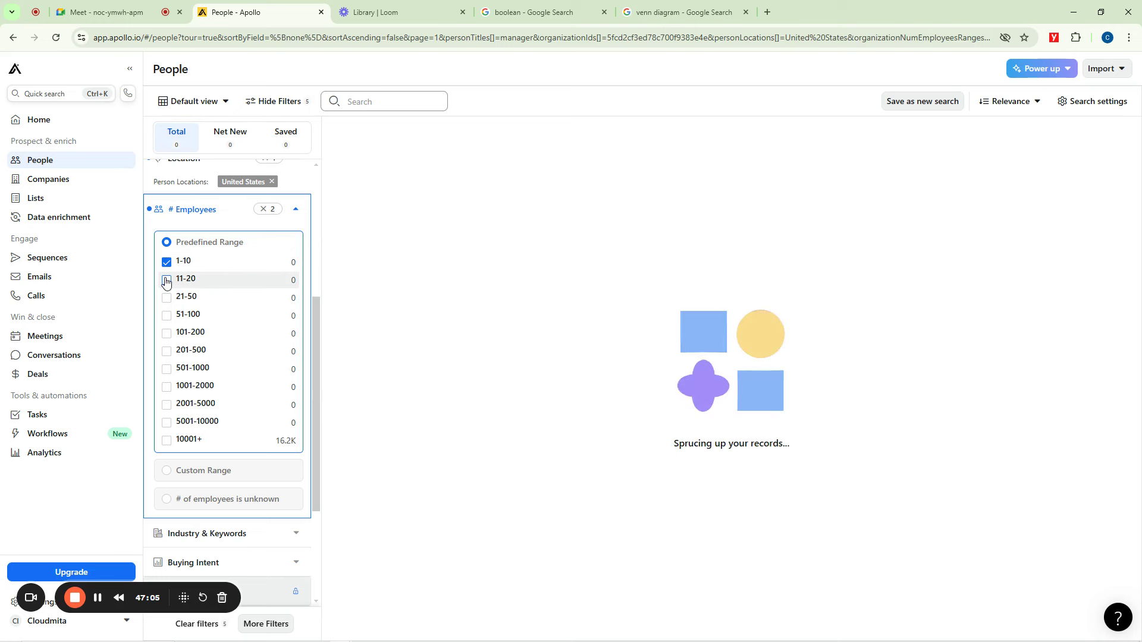
{"action": "left_click", "coordinate": [166, 262]}
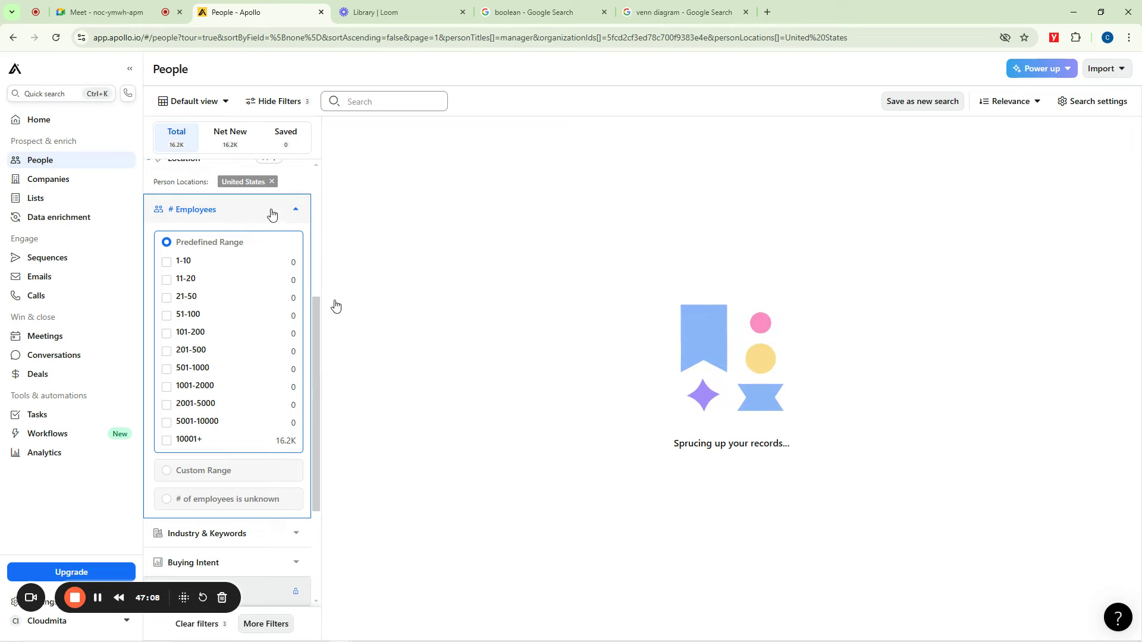
{"action": "left_click_drag", "start_coordinate": [316, 305], "coordinate": [325, 162]}
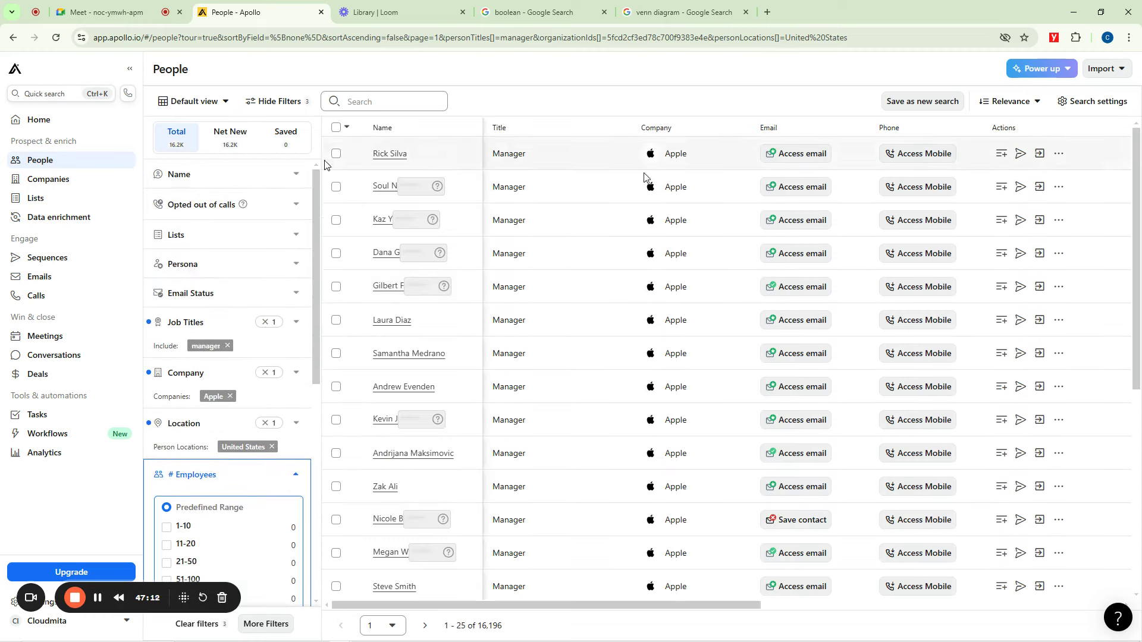
Apply the 10001+ employee range to the Apple manager search
{"action": "left_click_drag", "start_coordinate": [678, 606], "coordinate": [941, 594]}
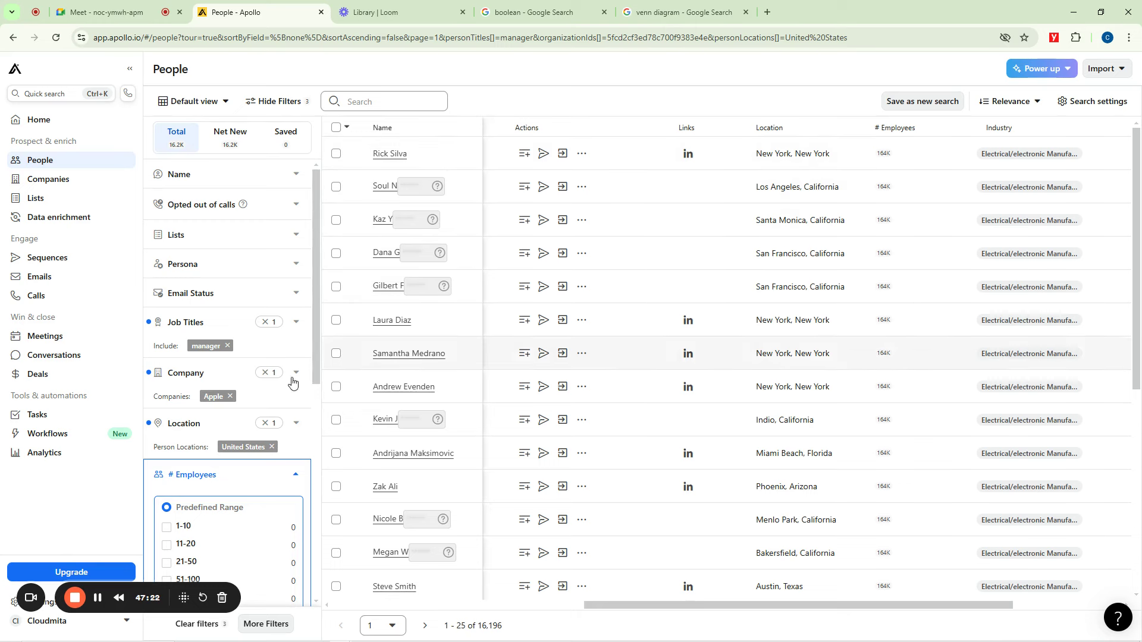
{"action": "scroll", "coordinate": [279, 375], "scroll_direction": "down", "scroll_amount": 5}
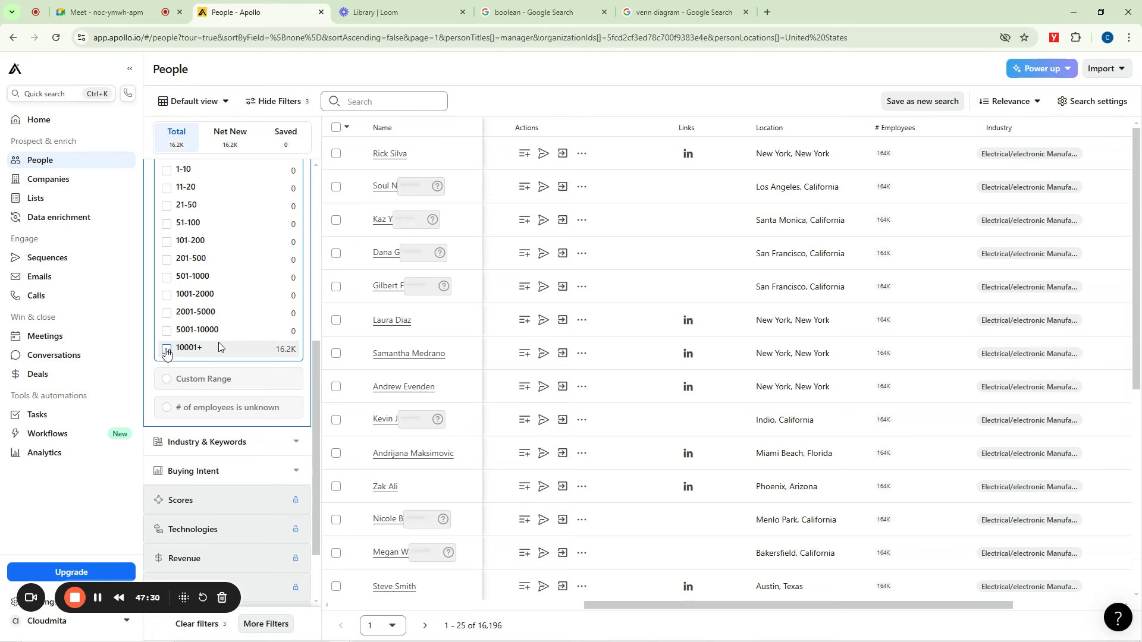
{"action": "left_click", "coordinate": [166, 352]}
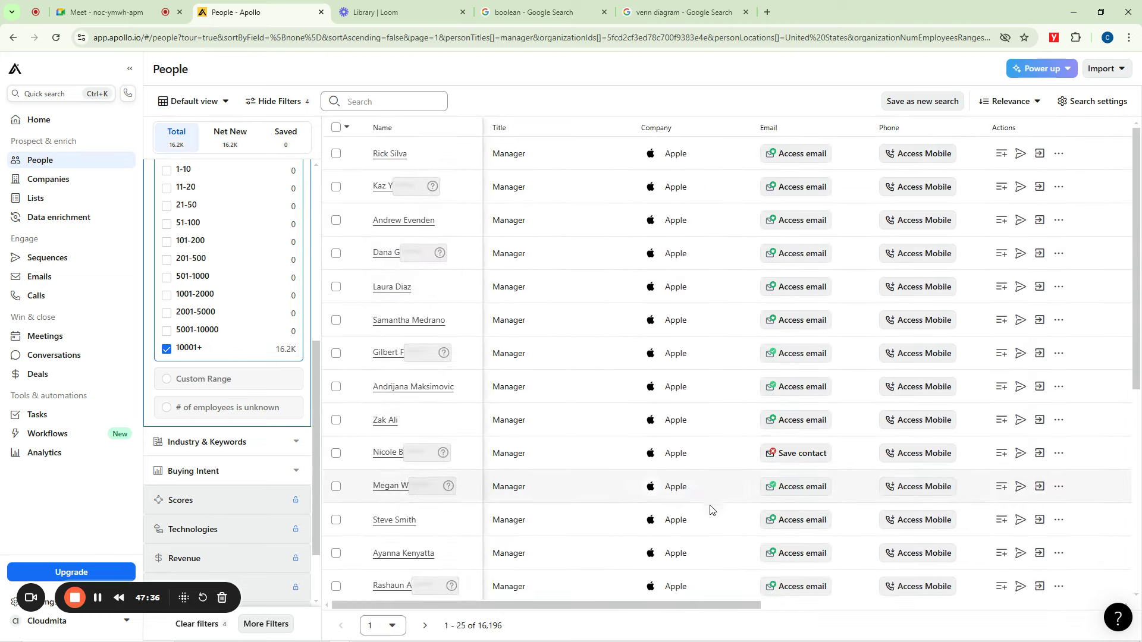
{"action": "left_click_drag", "start_coordinate": [644, 610], "coordinate": [1004, 615]}
{"action": "left_click_drag", "start_coordinate": [1094, 616], "coordinate": [589, 610]}
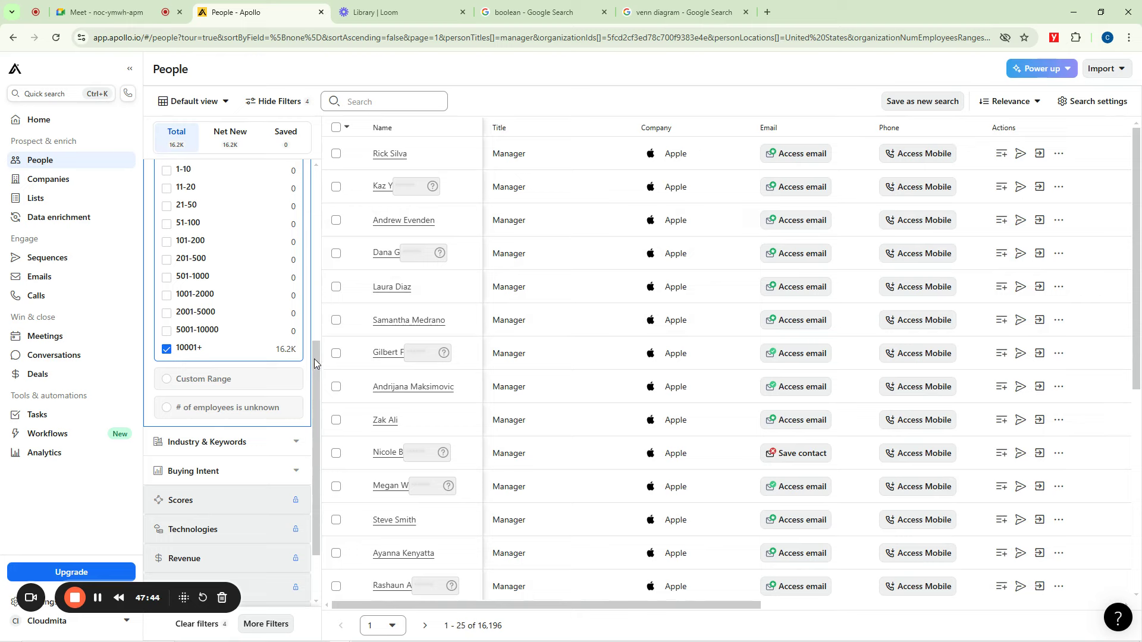
{"action": "left_click_drag", "start_coordinate": [315, 357], "coordinate": [308, 195]}
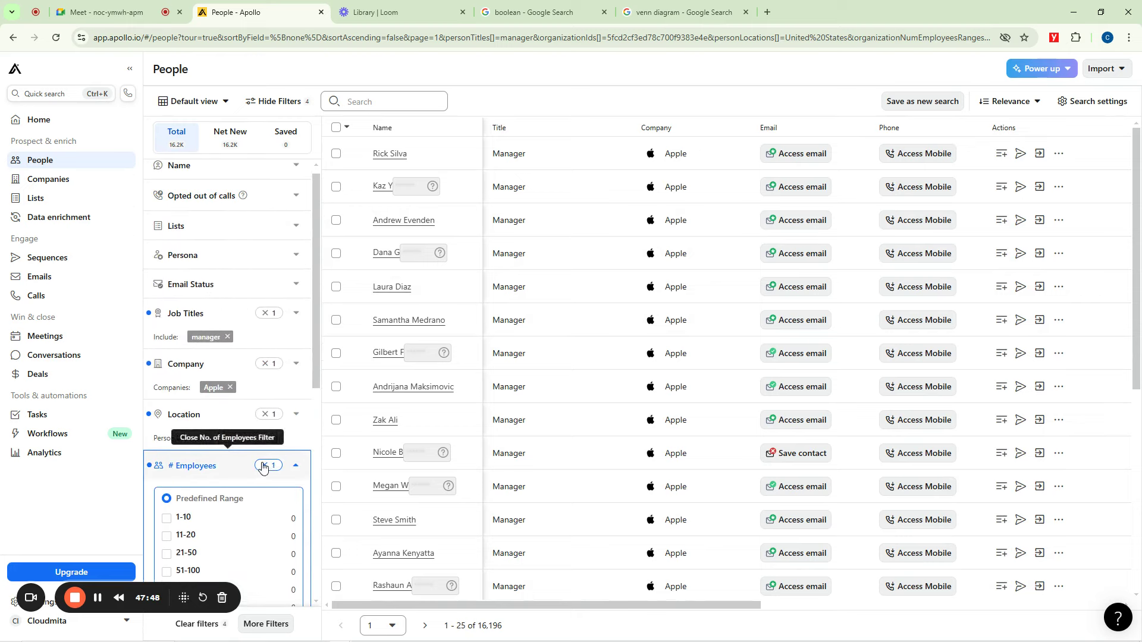
Remove the United States location filter from the search
{"action": "scroll", "coordinate": [224, 281], "scroll_direction": "up", "scroll_amount": 1}
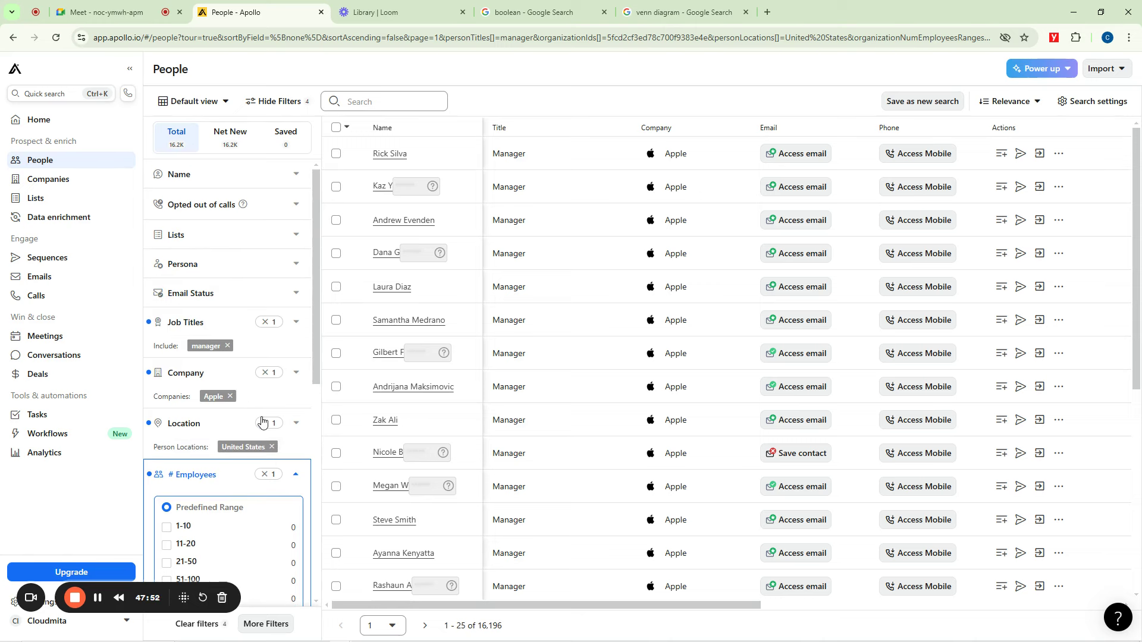
{"action": "scroll", "coordinate": [291, 398], "scroll_direction": "down", "scroll_amount": 5}
{"action": "scroll", "coordinate": [276, 392], "scroll_direction": "down", "scroll_amount": 3}
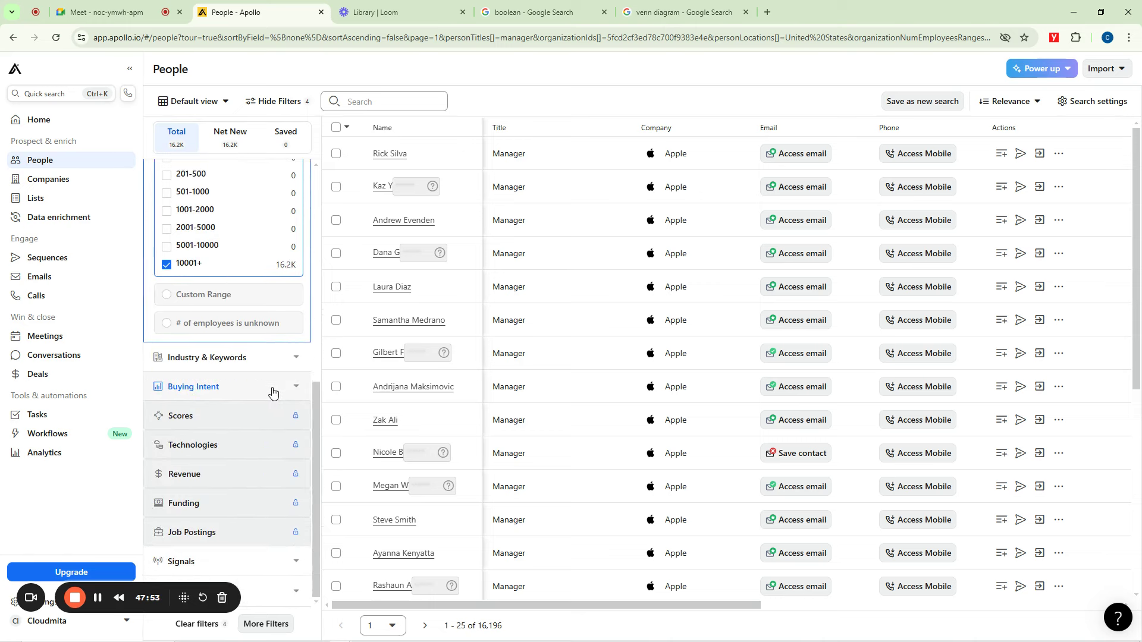
{"action": "scroll", "coordinate": [273, 390], "scroll_direction": "up", "scroll_amount": 5}
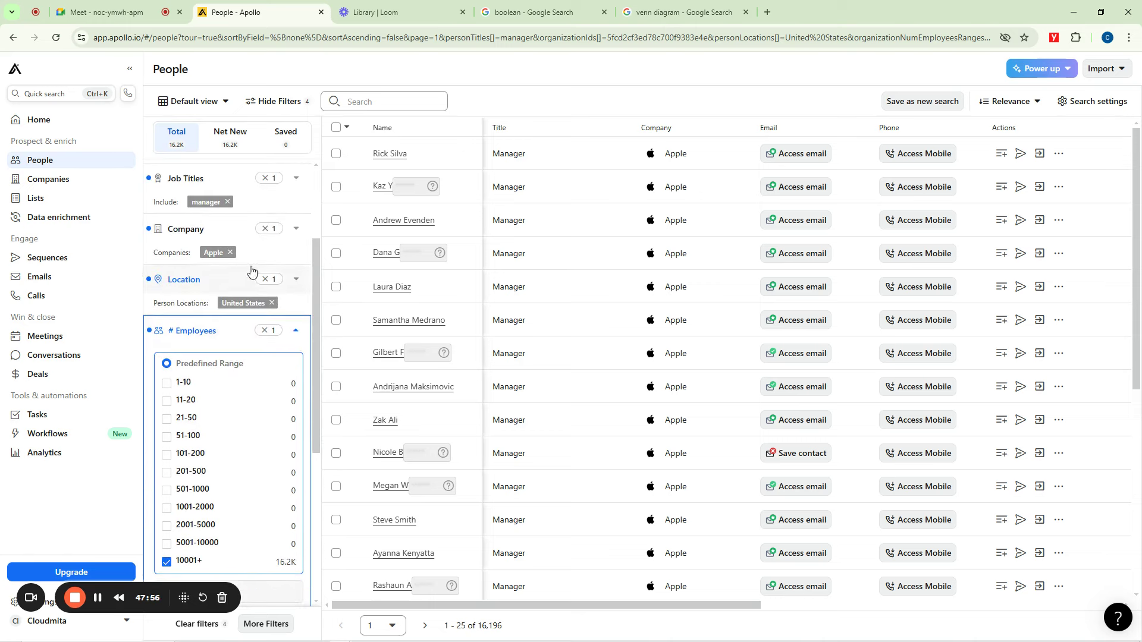
{"action": "scroll", "coordinate": [244, 202], "scroll_direction": "up", "scroll_amount": 2}
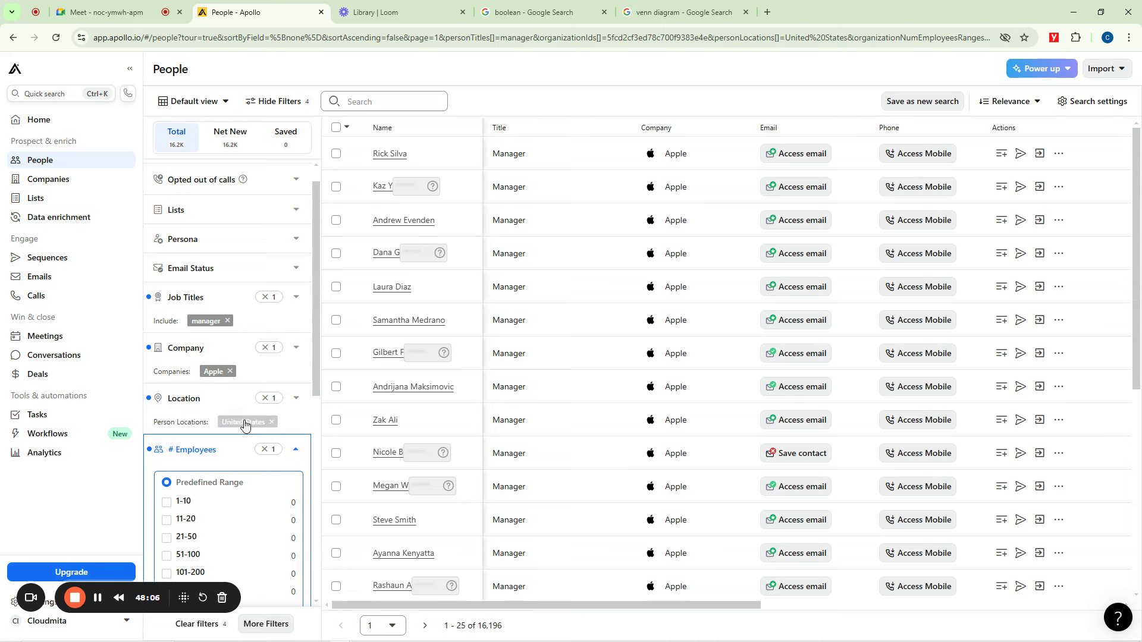
{"action": "scroll", "coordinate": [283, 412], "scroll_direction": "down", "scroll_amount": 3}
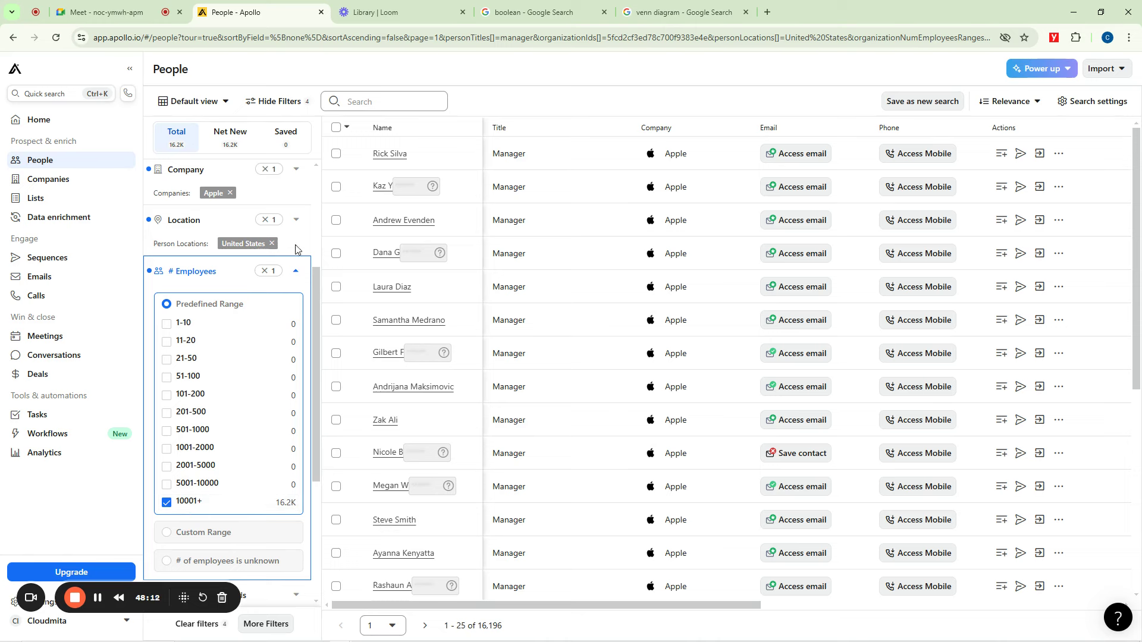
{"action": "left_click", "coordinate": [266, 222]}
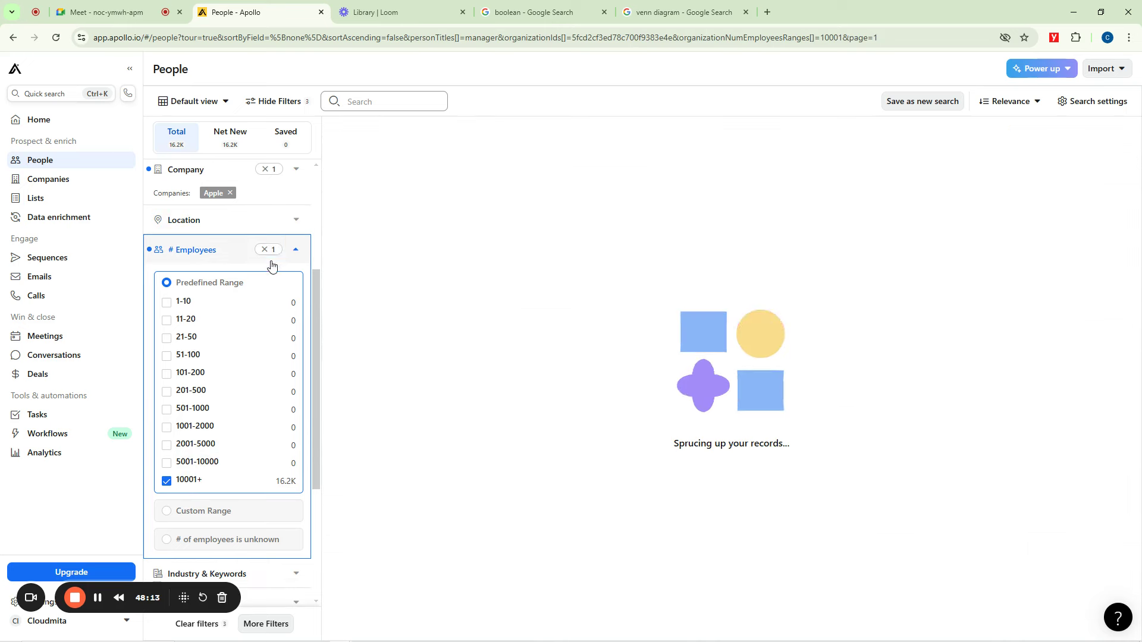
Clear the employee-count, Apple company, manager job title and United States location filters
{"action": "left_click", "coordinate": [267, 249]}
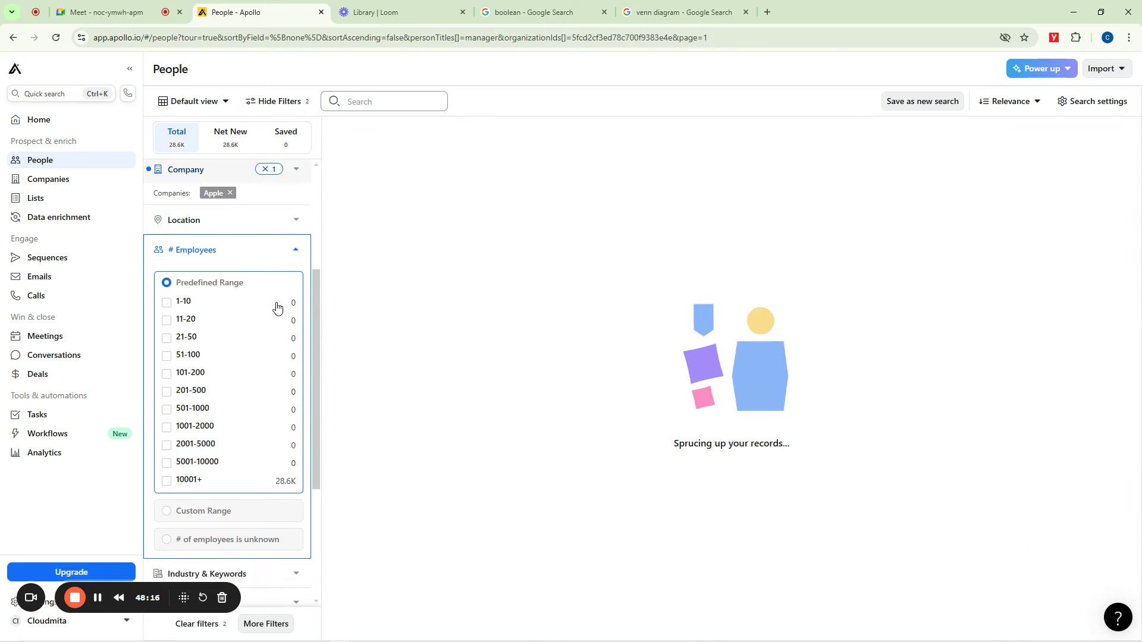
{"action": "left_click", "coordinate": [266, 169]}
{"action": "left_click", "coordinate": [265, 239]}
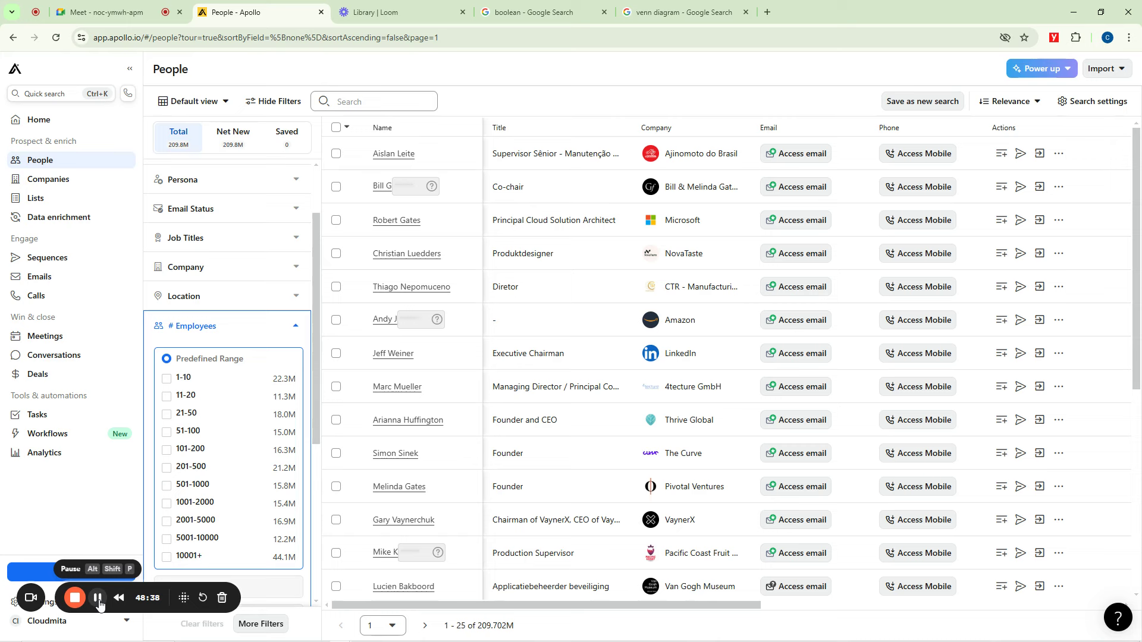
{"action": "left_click", "coordinate": [99, 598]}
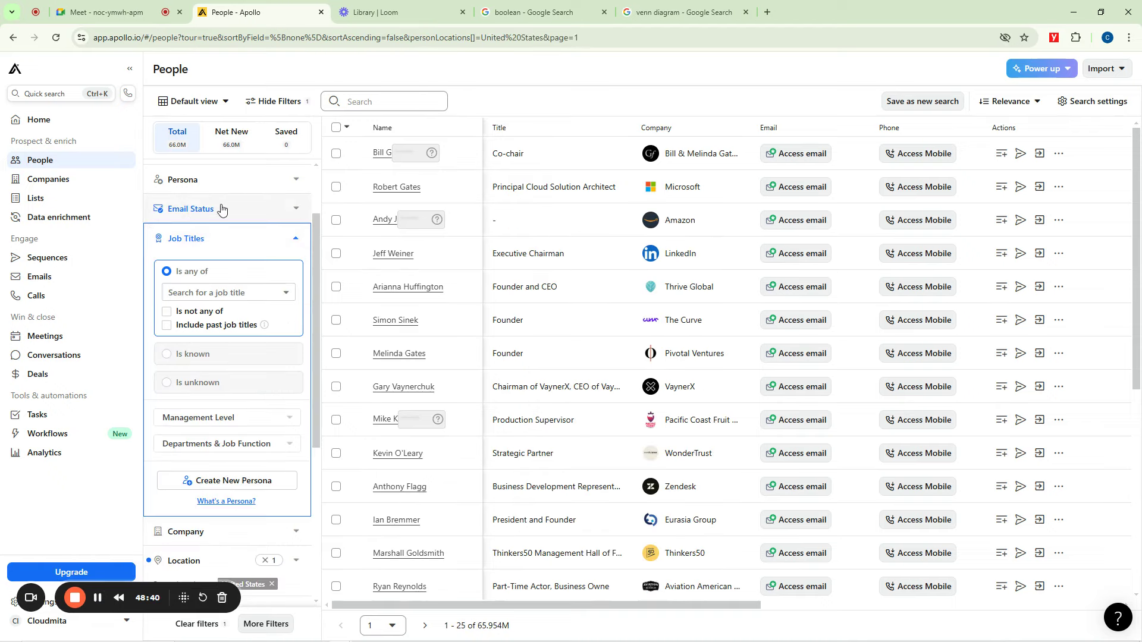
{"action": "scroll", "coordinate": [236, 208], "scroll_direction": "up", "scroll_amount": 3}
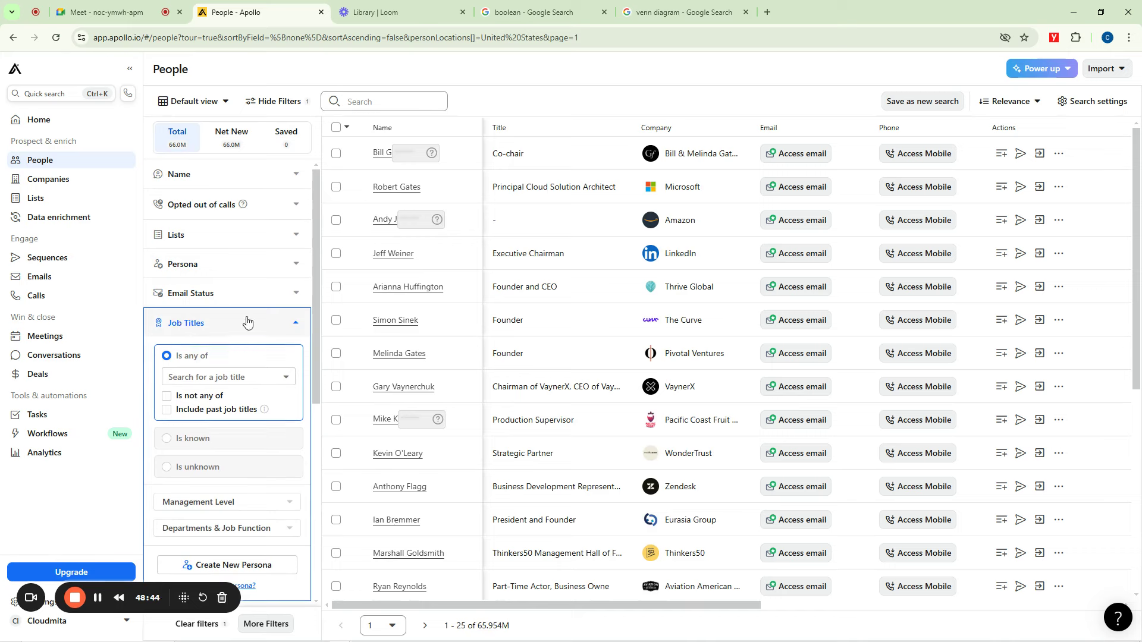
{"action": "scroll", "coordinate": [247, 322], "scroll_direction": "down", "scroll_amount": 3}
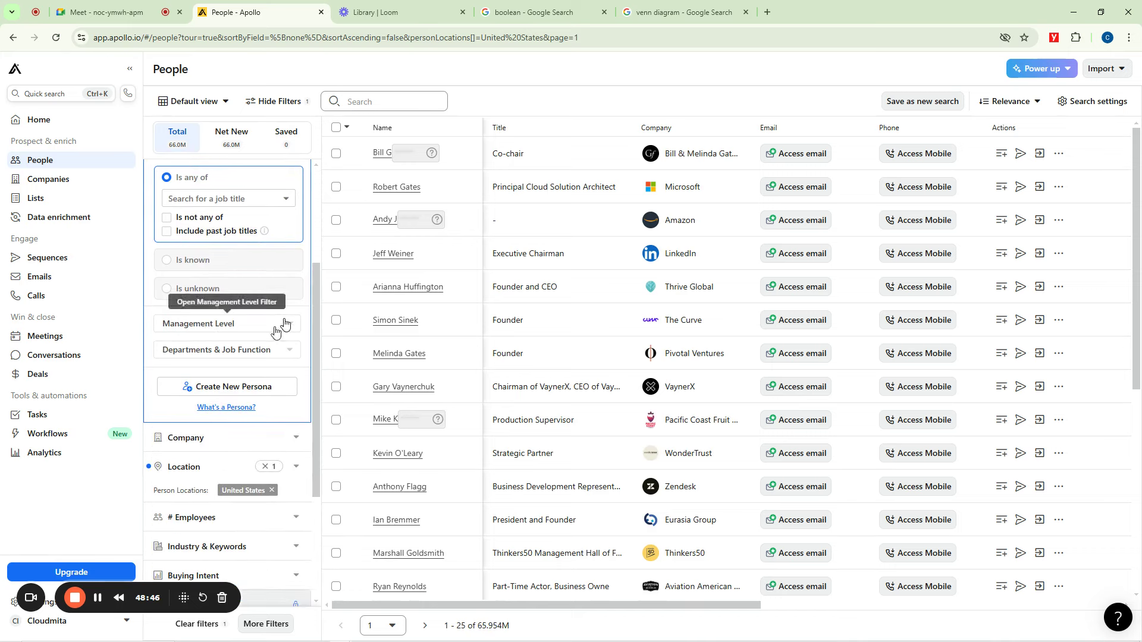
{"action": "scroll", "coordinate": [273, 327], "scroll_direction": "down", "scroll_amount": 3}
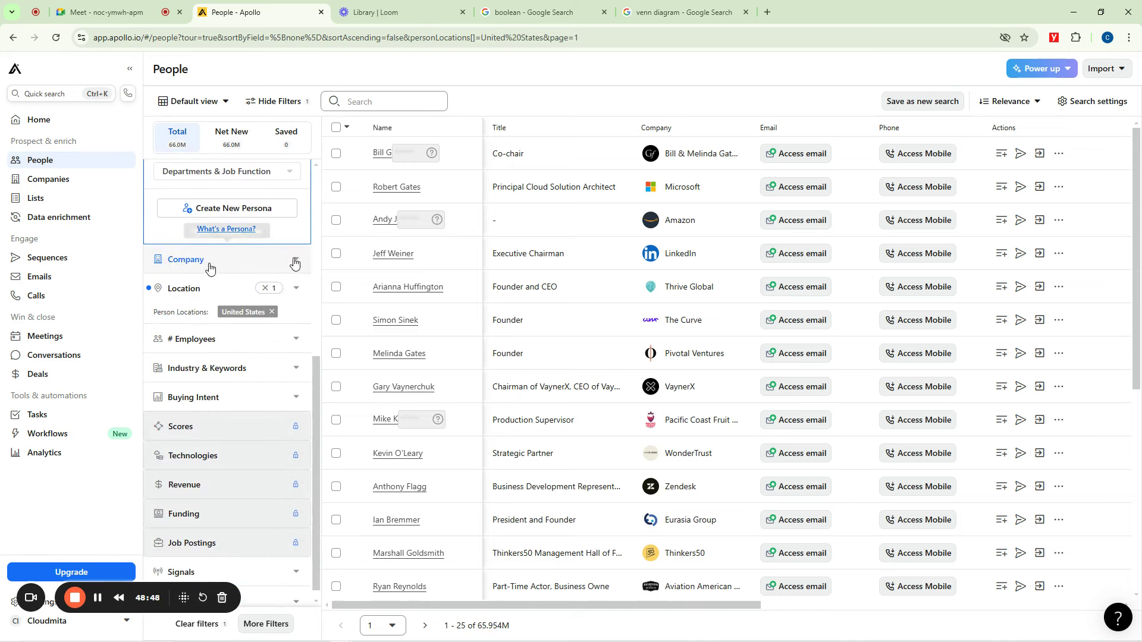
{"action": "left_click", "coordinate": [266, 288]}
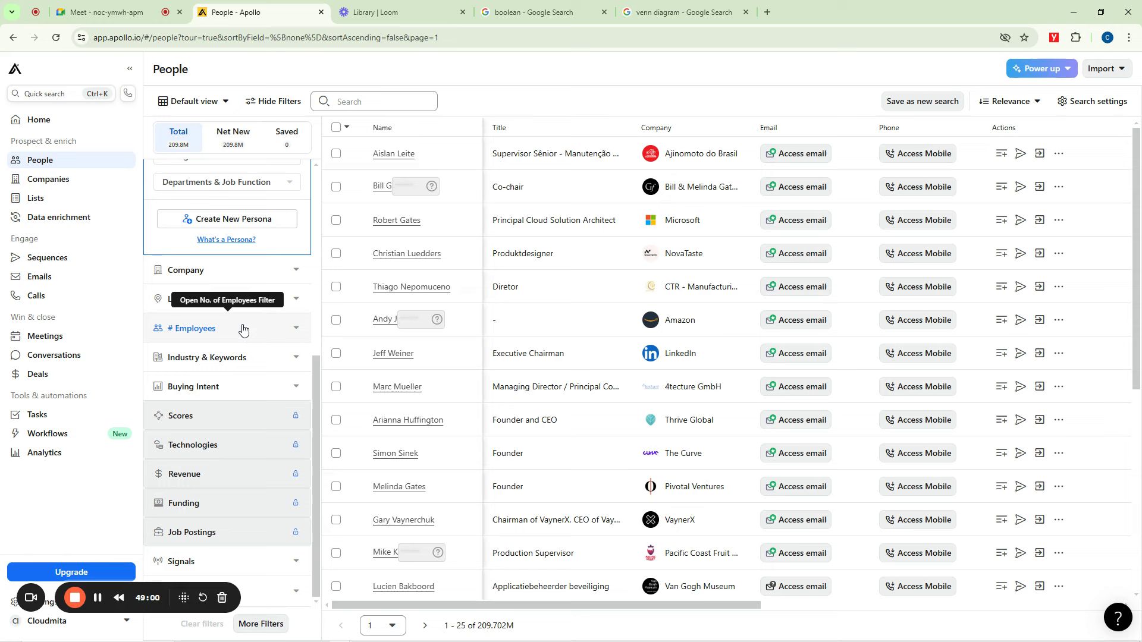
Look at the Industry & Keywords keyword box, collapse it, and expand Job Titles instead
{"action": "left_click", "coordinate": [294, 359]}
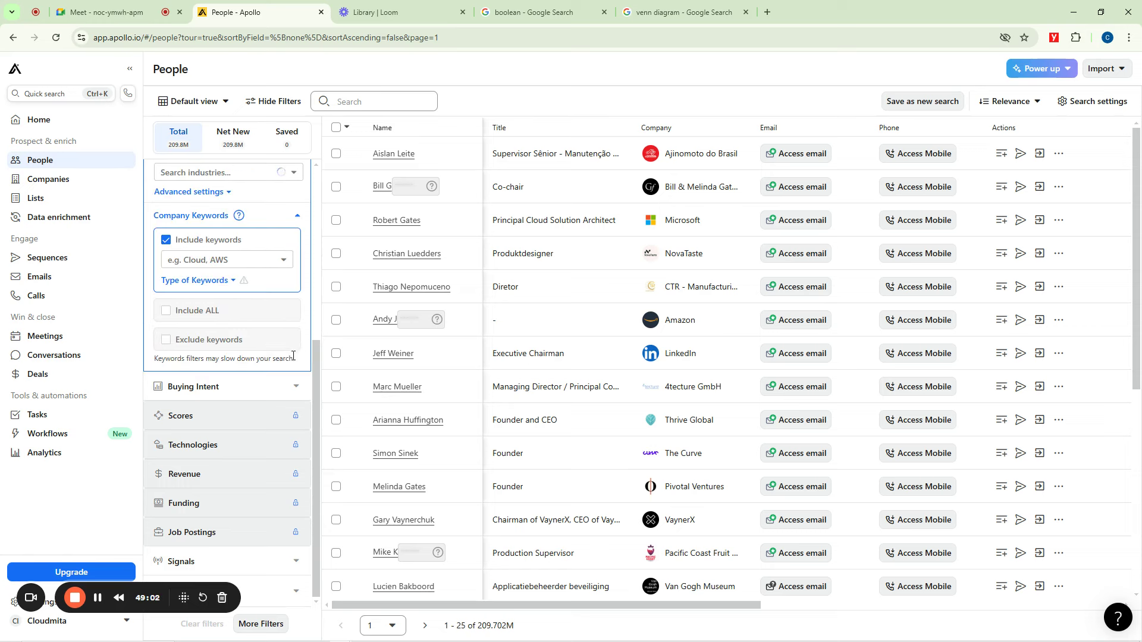
{"action": "left_click", "coordinate": [210, 258]}
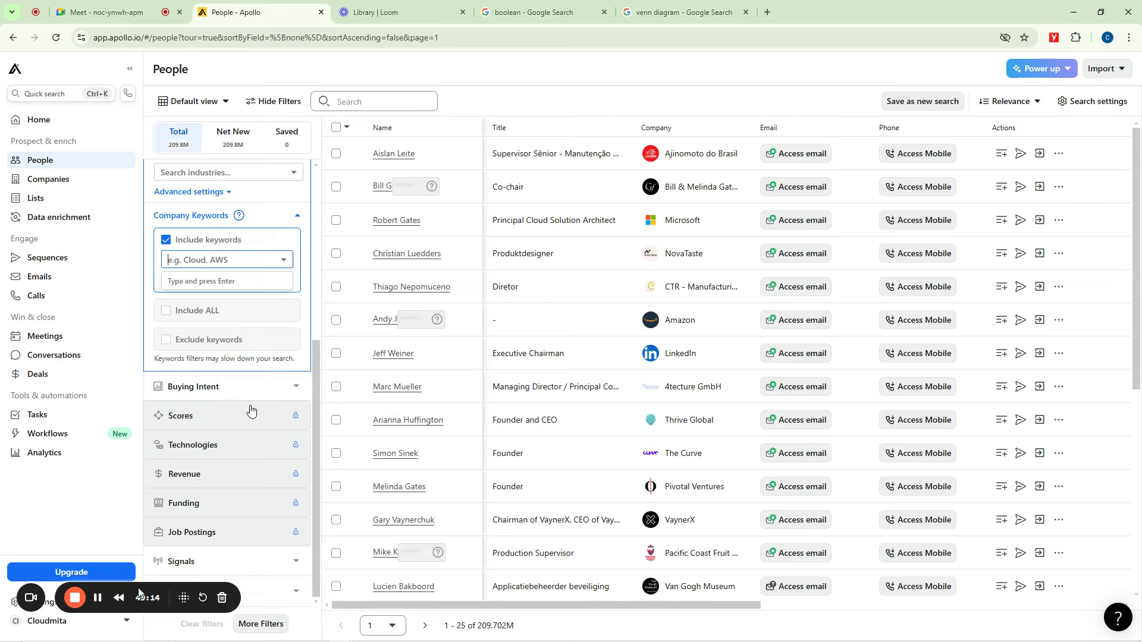
{"action": "left_click_drag", "start_coordinate": [157, 591], "coordinate": [560, 576]}
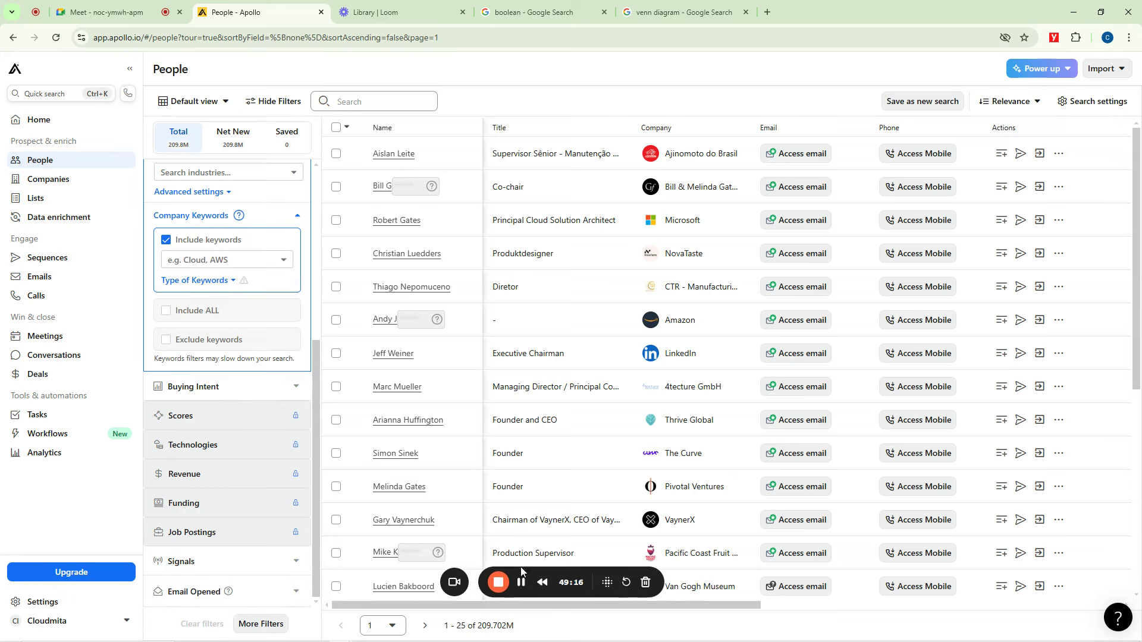
{"action": "scroll", "coordinate": [278, 357], "scroll_direction": "up", "scroll_amount": 5}
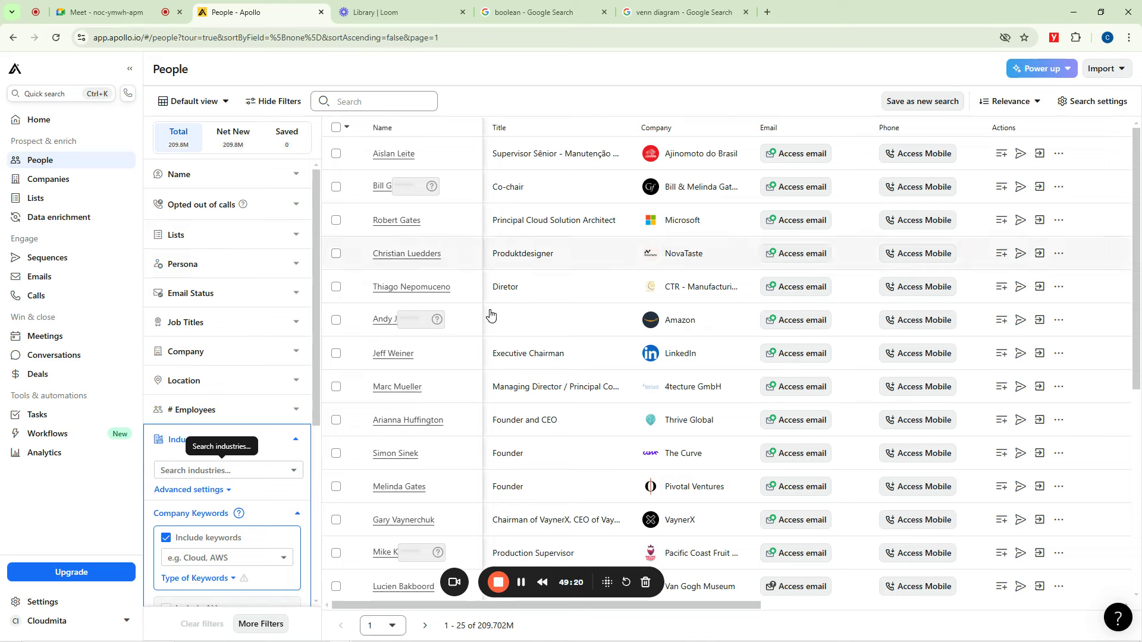
{"action": "left_click_drag", "start_coordinate": [620, 576], "coordinate": [1047, 568]}
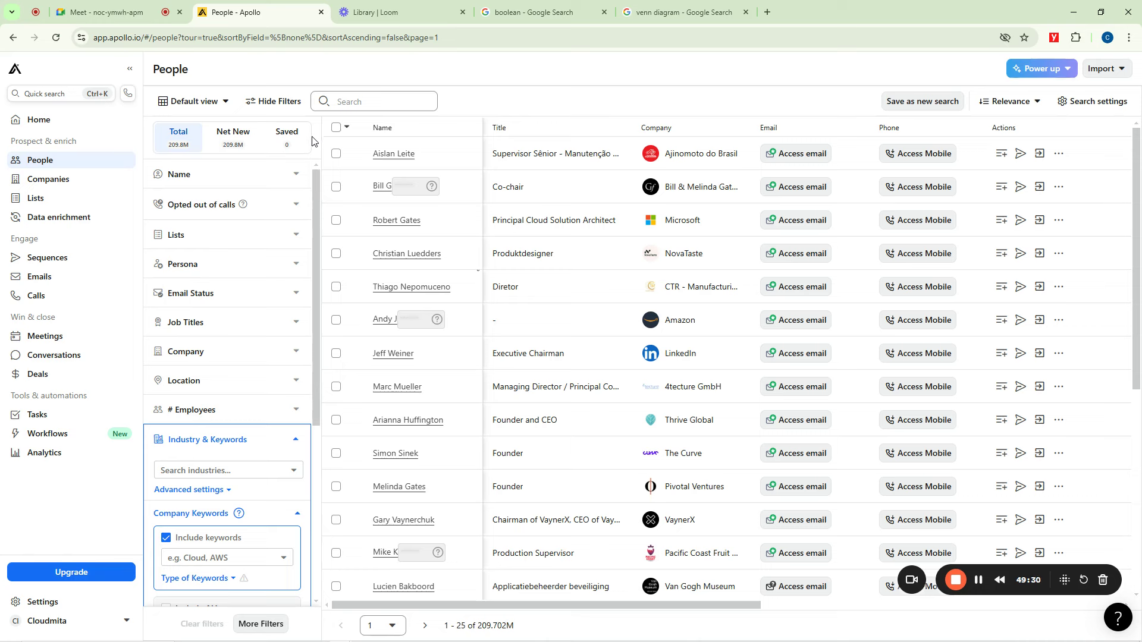
{"action": "left_click", "coordinate": [296, 441]}
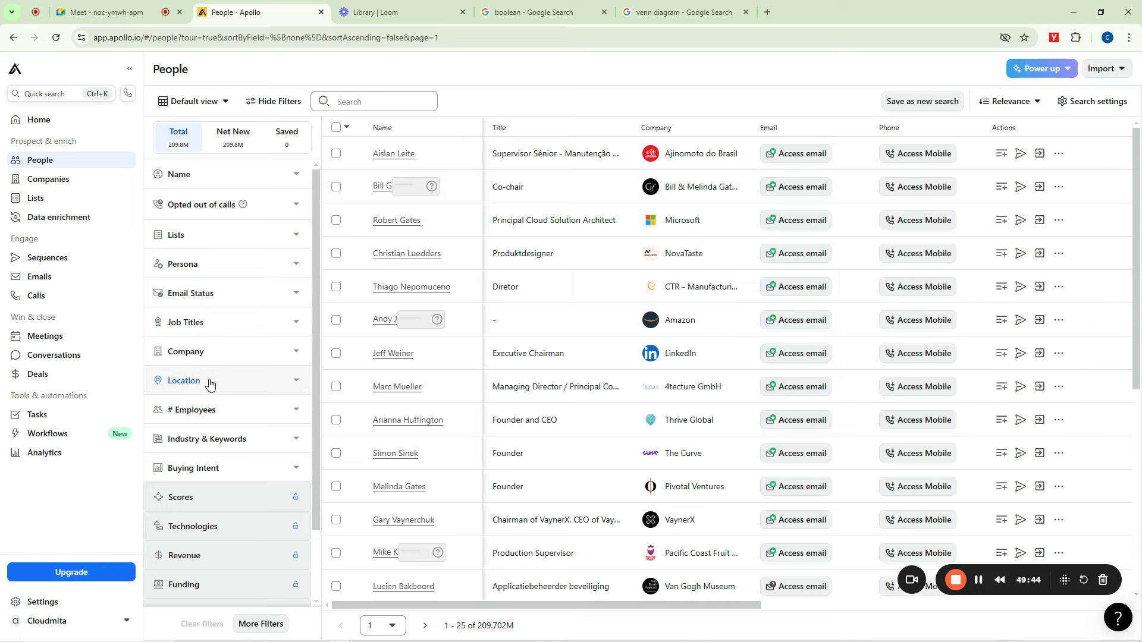
{"action": "left_click", "coordinate": [296, 323]}
Filter people to job title 'student' (about 2.47M) and open the bulk-select options
{"action": "left_click", "coordinate": [237, 377]}
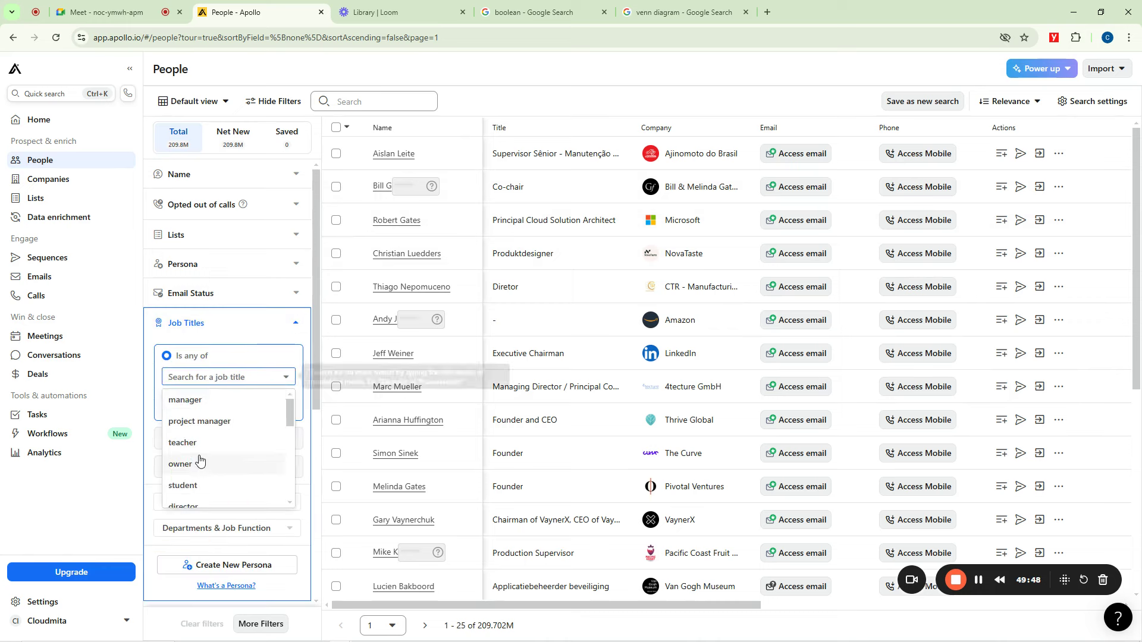
{"action": "left_click", "coordinate": [176, 487]}
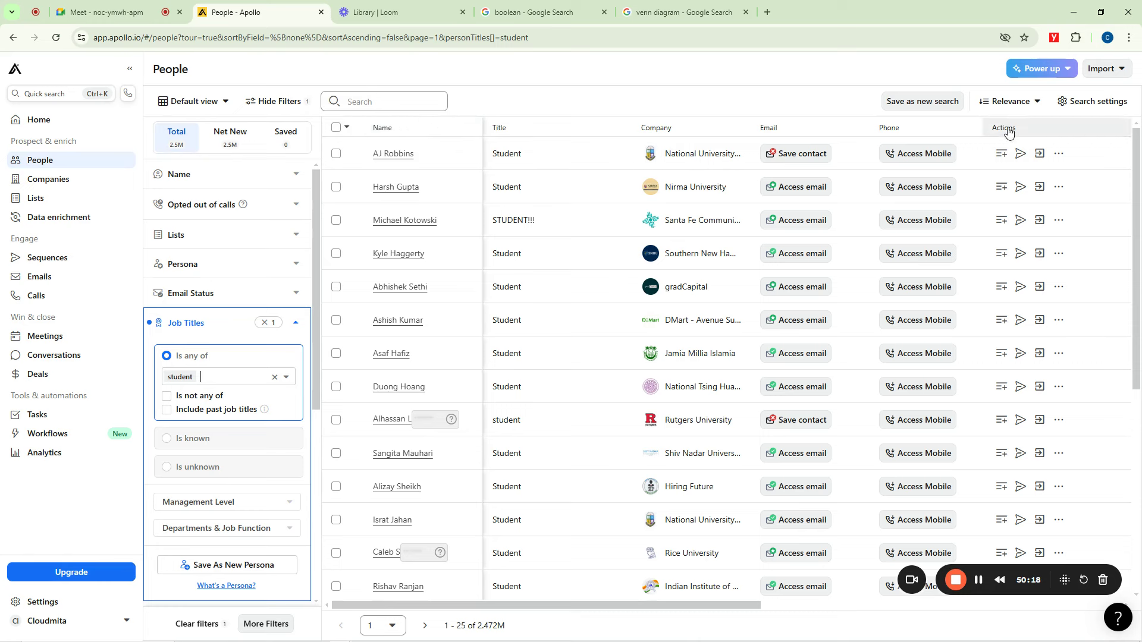
{"action": "left_click", "coordinate": [337, 130]}
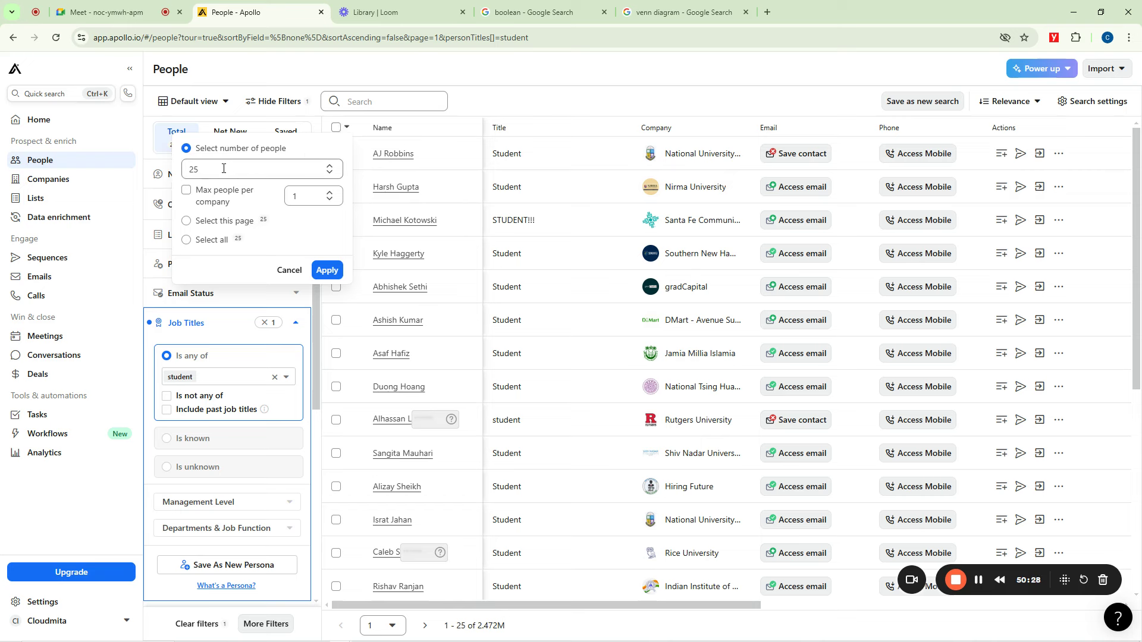
Select the 25 people on this page with 'Select this page' and Apply
{"action": "left_click", "coordinate": [187, 222]}
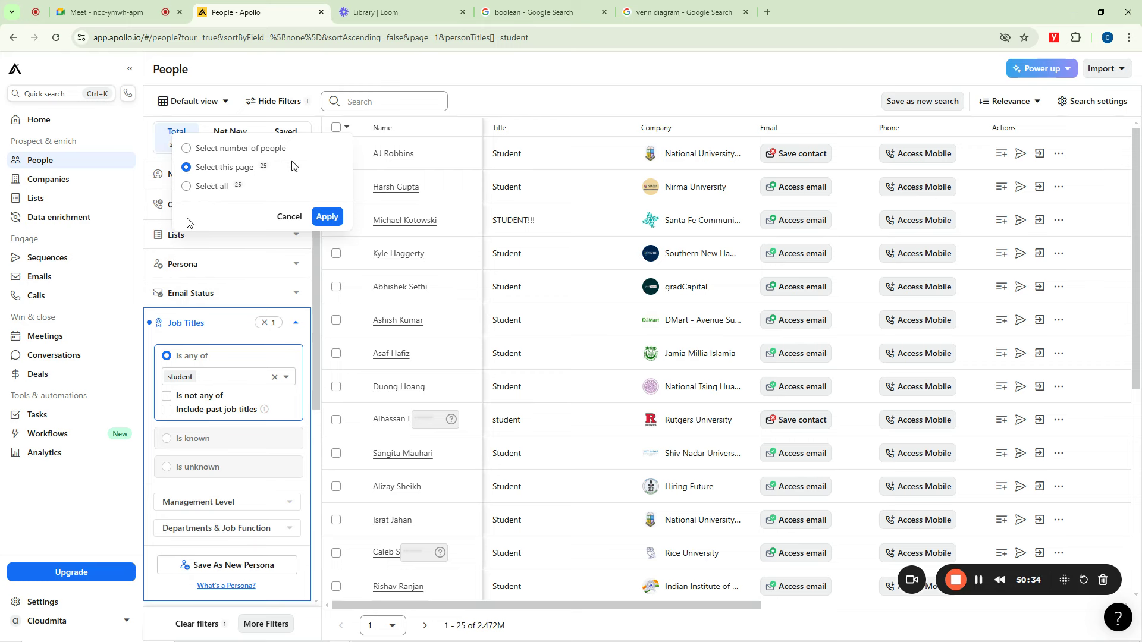
{"action": "left_click", "coordinate": [327, 217]}
{"action": "left_click", "coordinate": [332, 216]}
{"action": "left_click", "coordinate": [332, 218]}
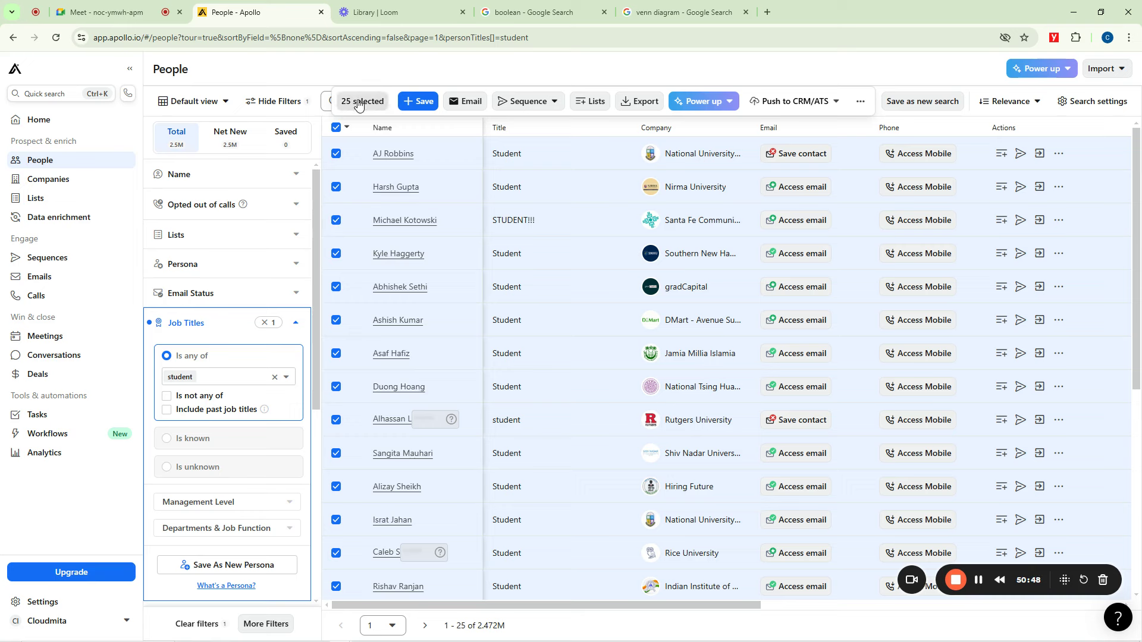
After a quick trip to the Meet tab, deselect all 25 people
{"action": "left_click", "coordinate": [418, 102]}
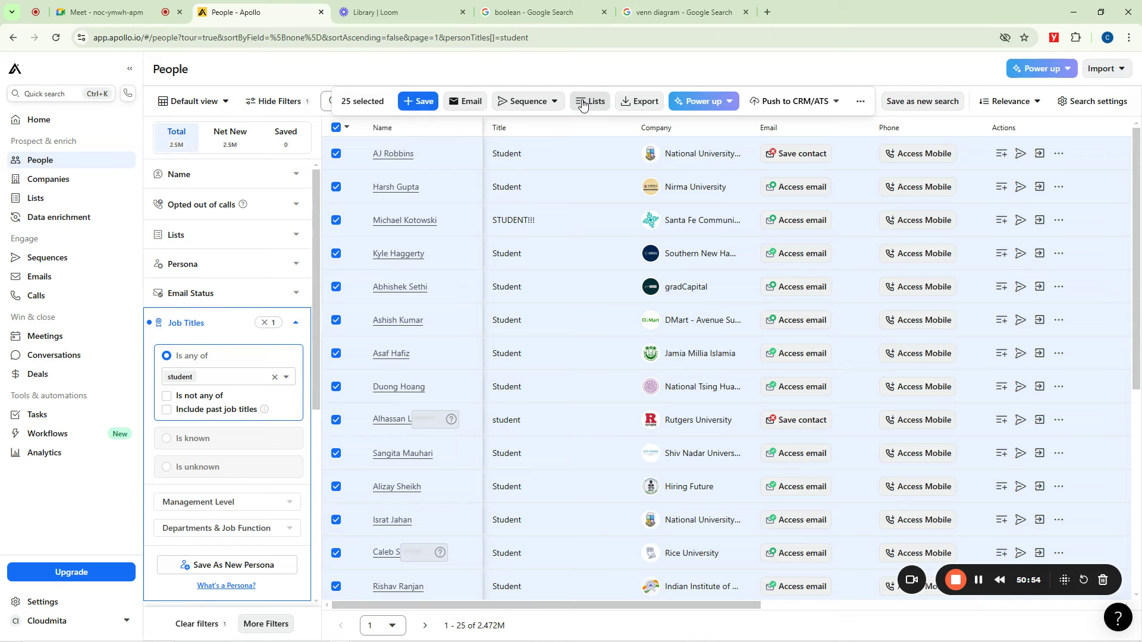
{"action": "left_click", "coordinate": [153, 8]}
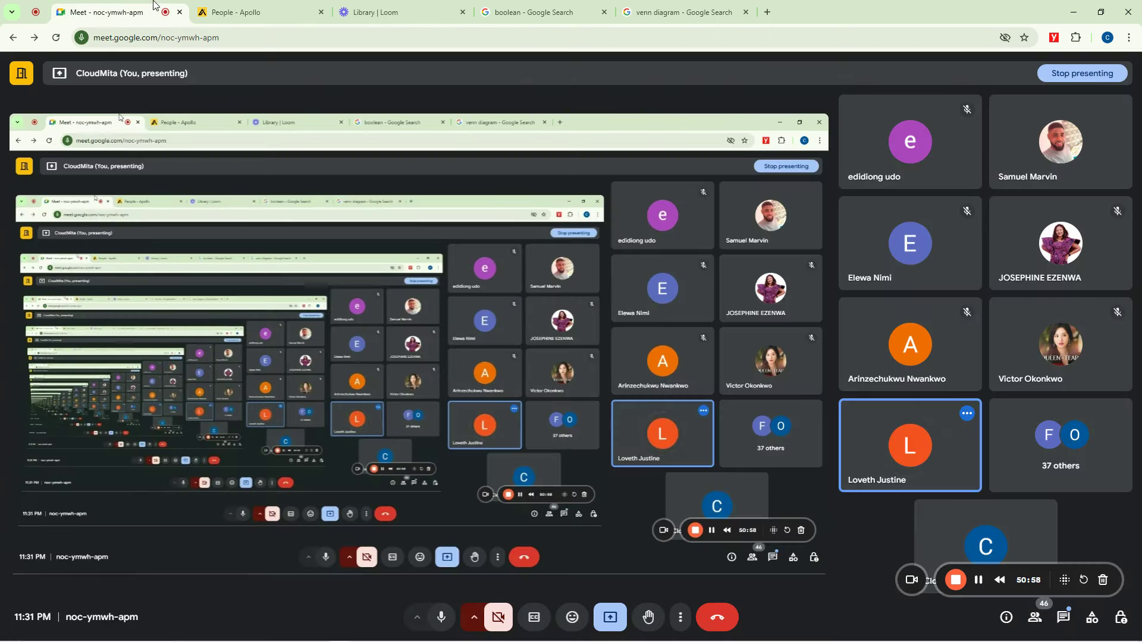
{"action": "left_click", "coordinate": [238, 12]}
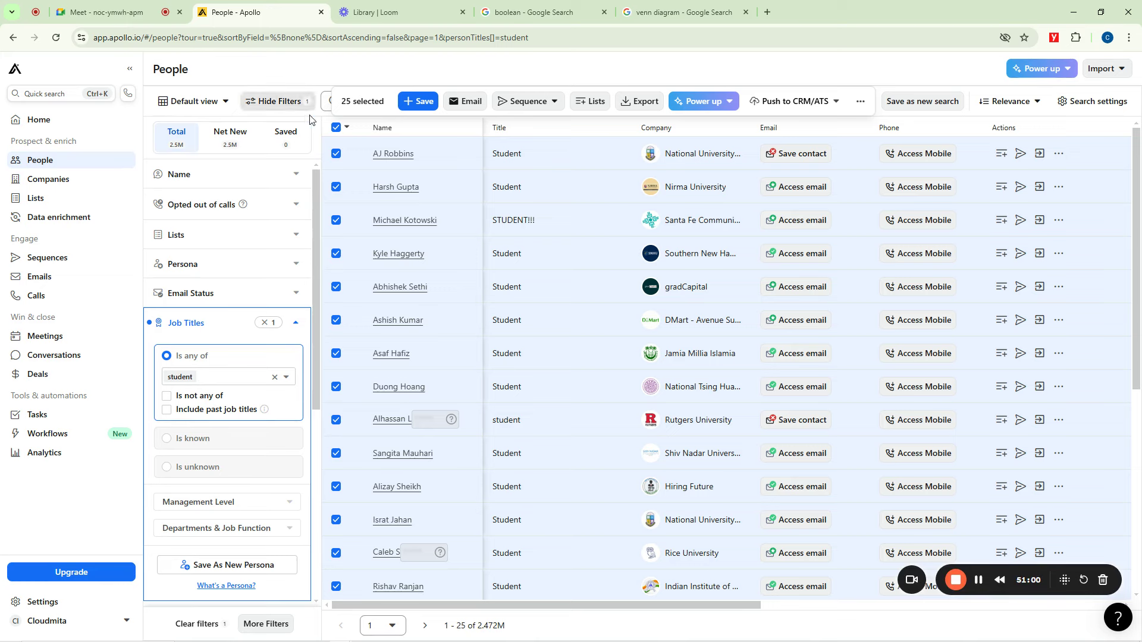
{"action": "left_click", "coordinate": [336, 129]}
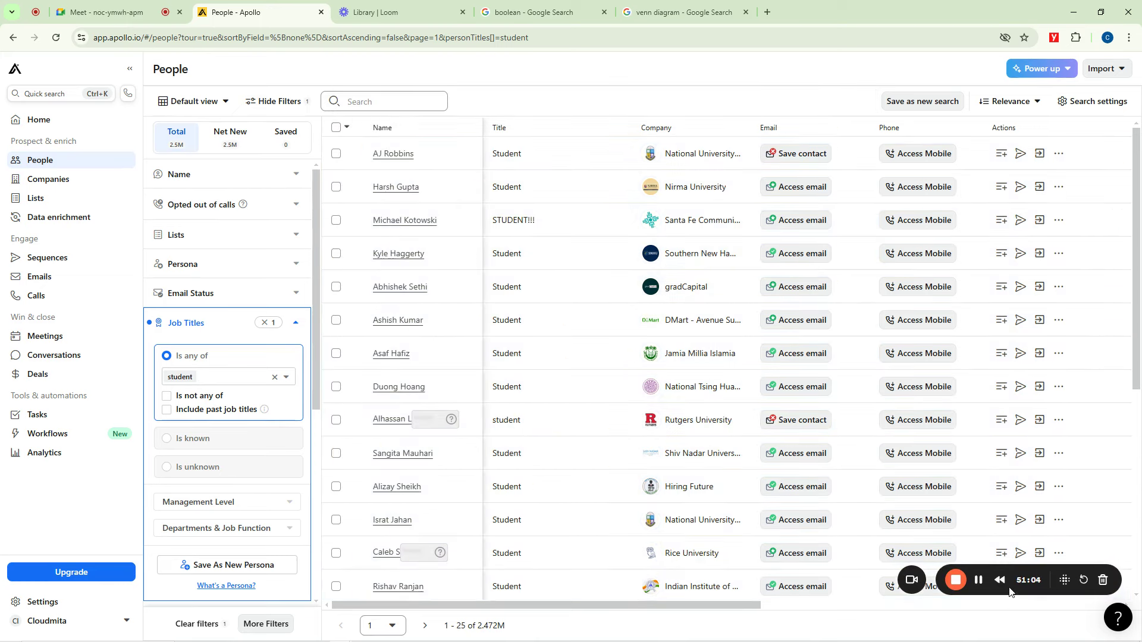
Filter by a first name (44,715 contacts), select the 25 page results and start saving them
{"action": "left_click", "coordinate": [979, 580]}
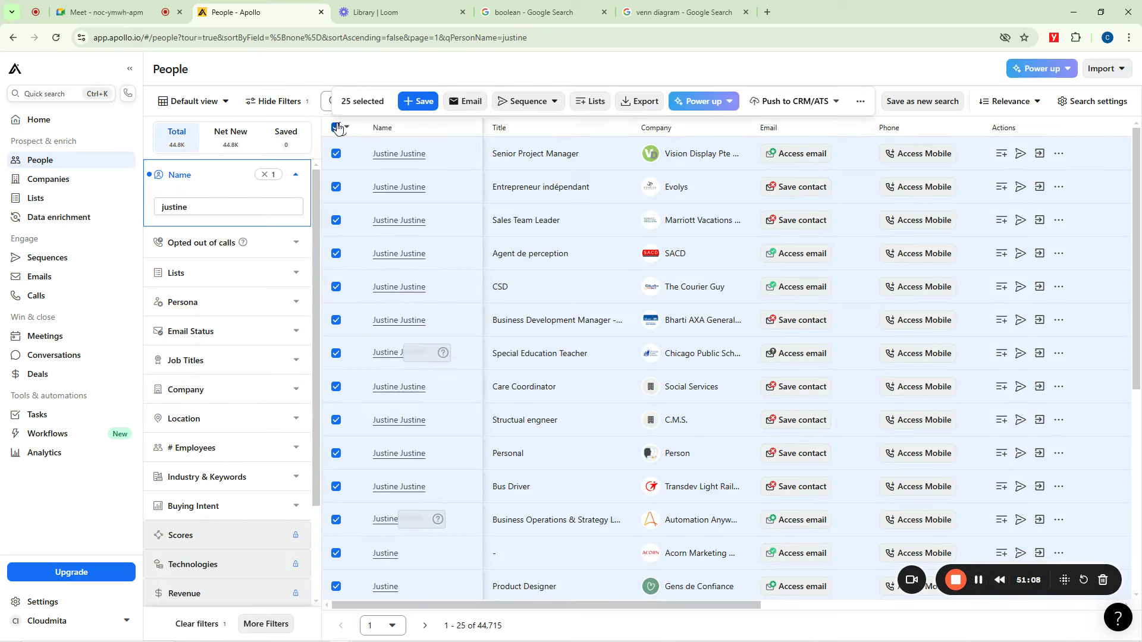
{"action": "scroll", "coordinate": [373, 466], "scroll_direction": "down", "scroll_amount": 5}
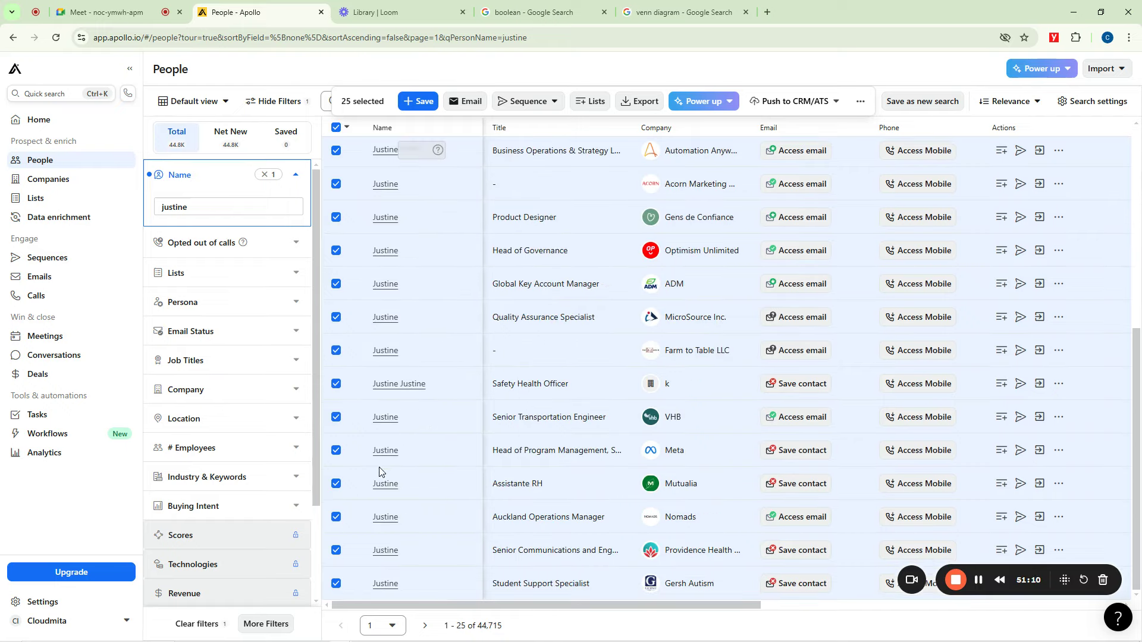
{"action": "scroll", "coordinate": [382, 466], "scroll_direction": "up", "scroll_amount": 5}
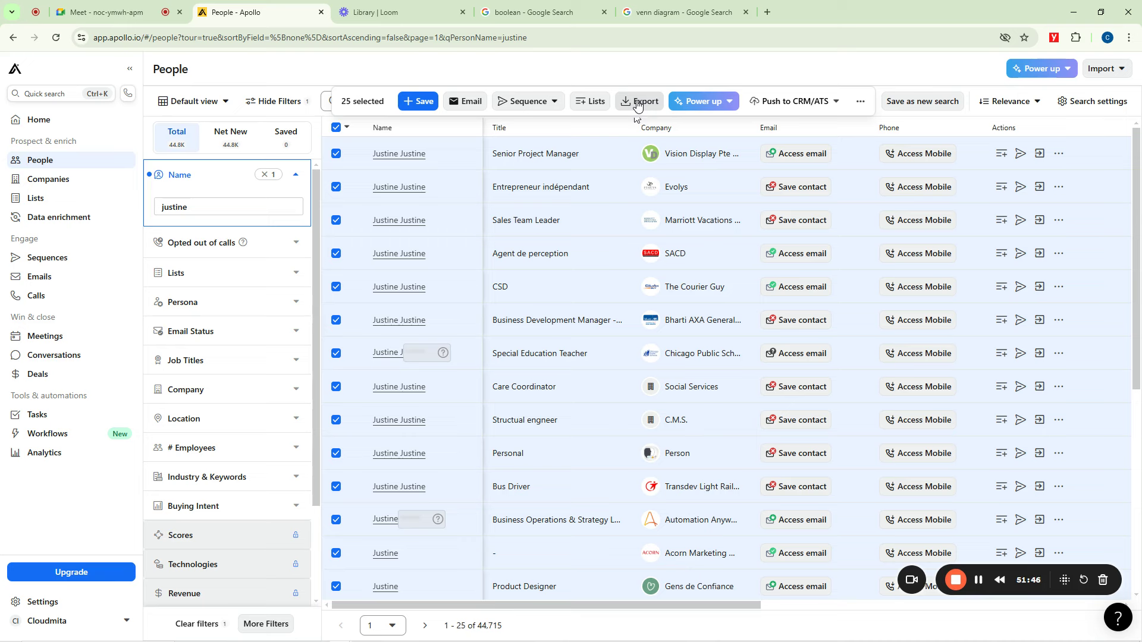
{"action": "left_click", "coordinate": [436, 112]}
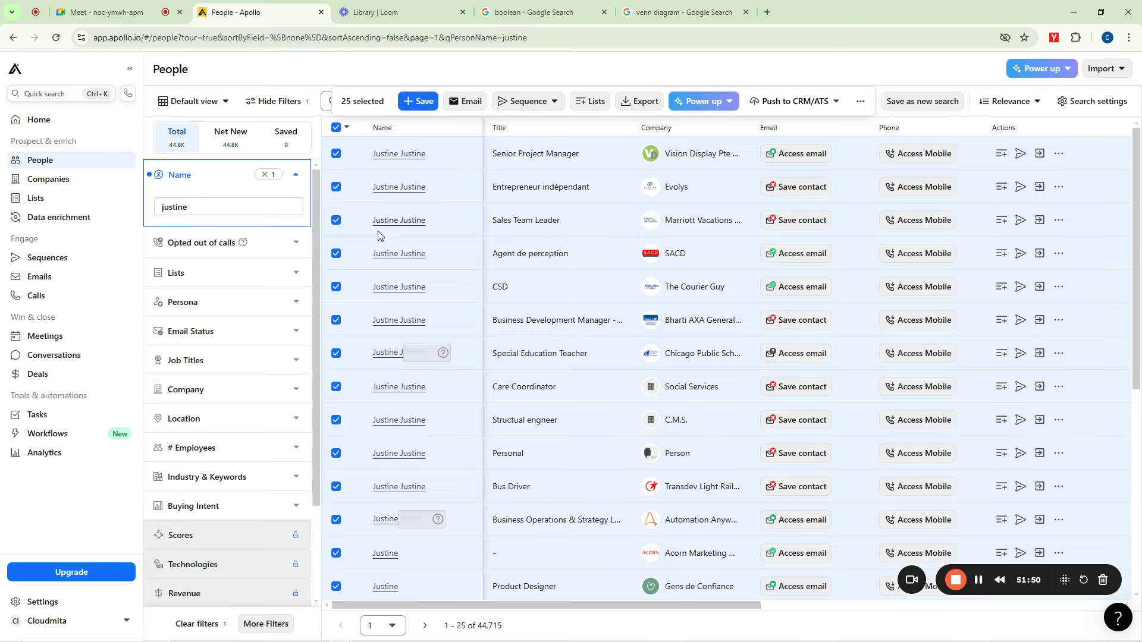
{"action": "left_click", "coordinate": [399, 102]}
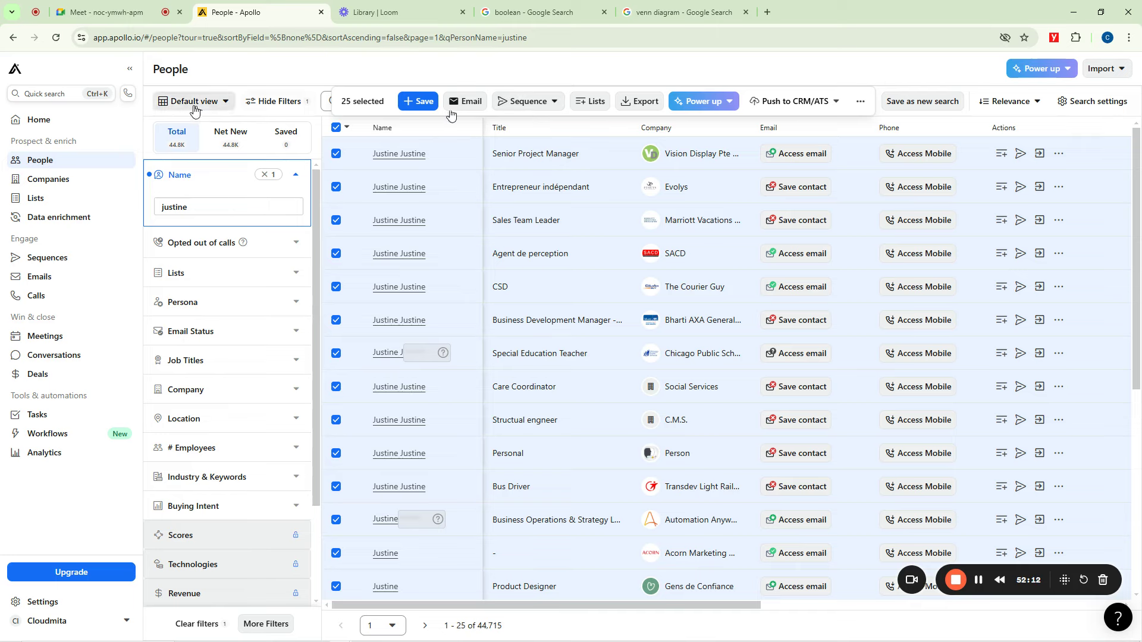
{"action": "left_click", "coordinate": [421, 102]}
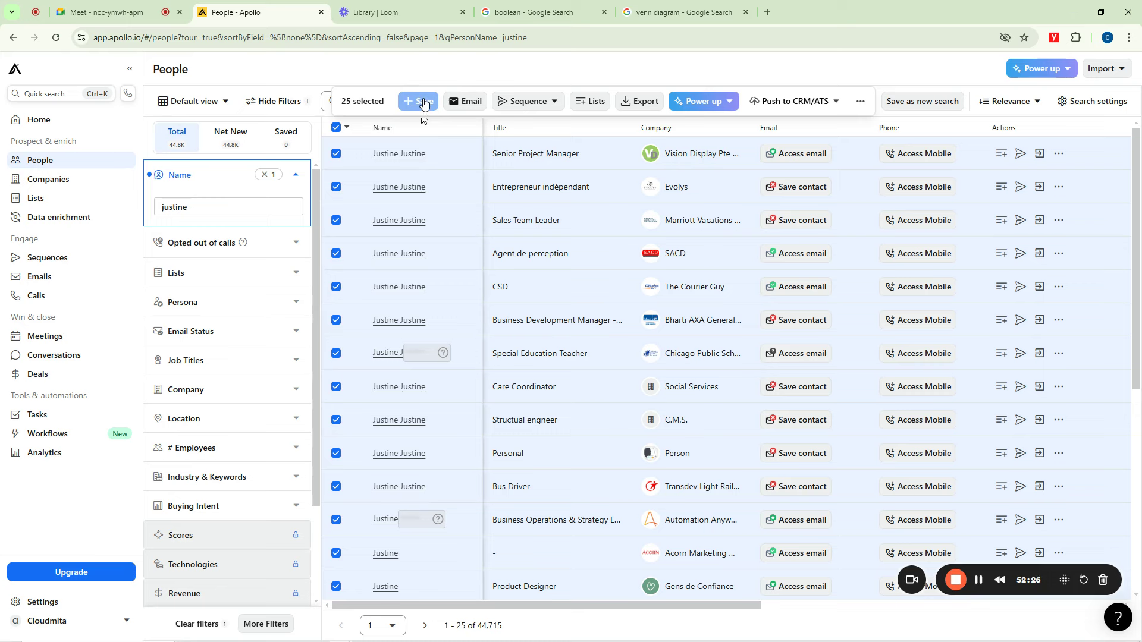
Return from the Meet tab and open Save Contacts for the 25 selected people
{"action": "left_click", "coordinate": [135, 11]}
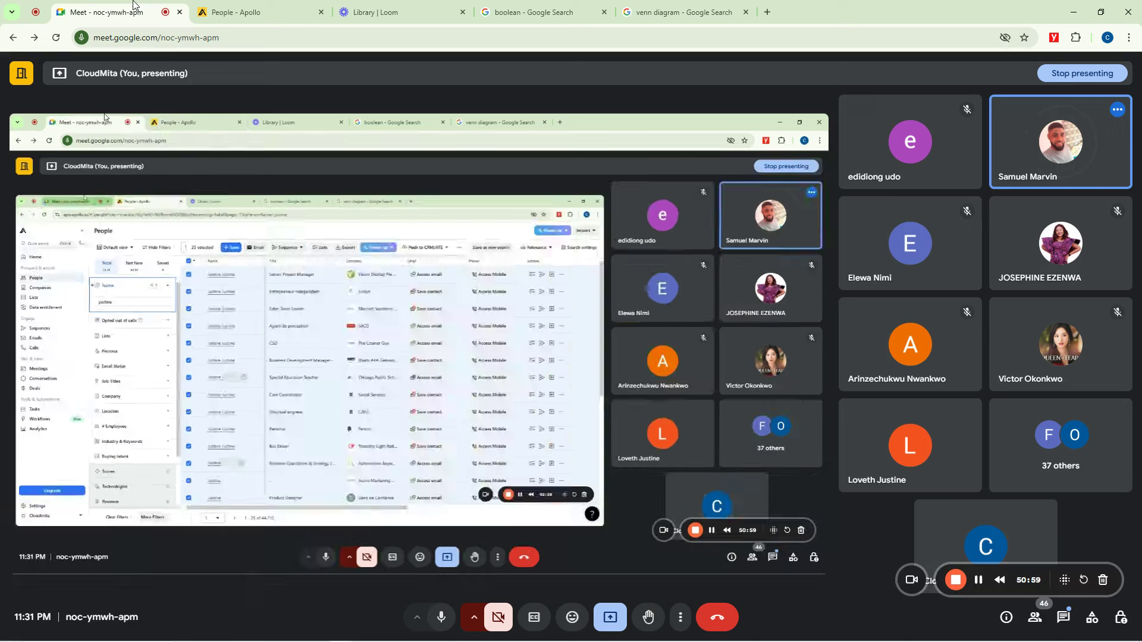
{"action": "left_click_drag", "start_coordinate": [1064, 580], "coordinate": [308, 616]}
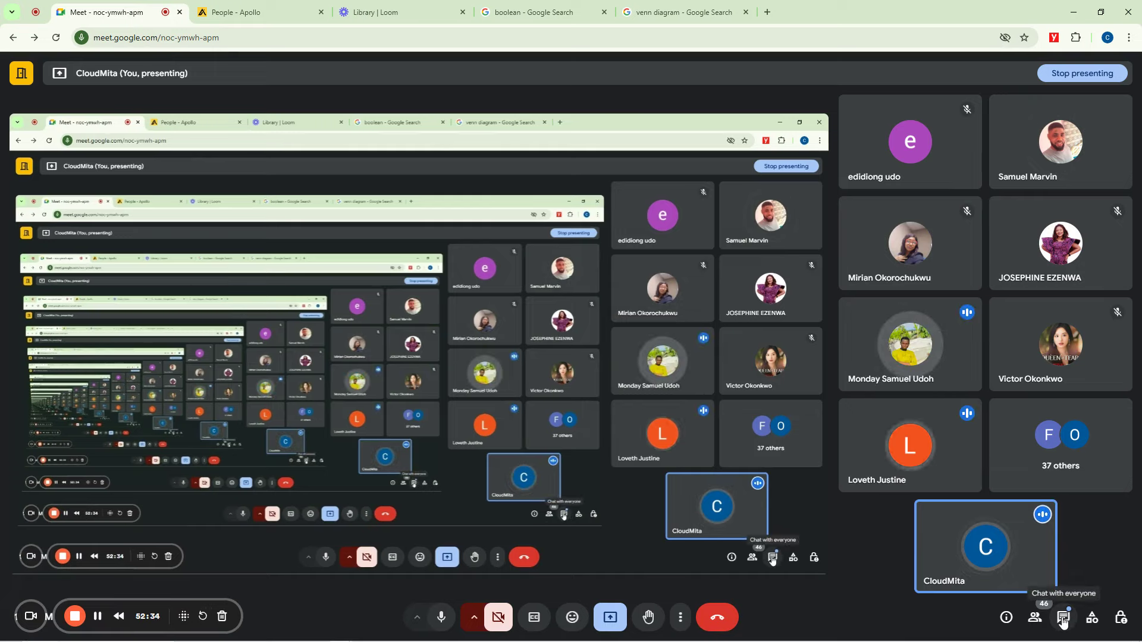
{"action": "left_click", "coordinate": [256, 7]}
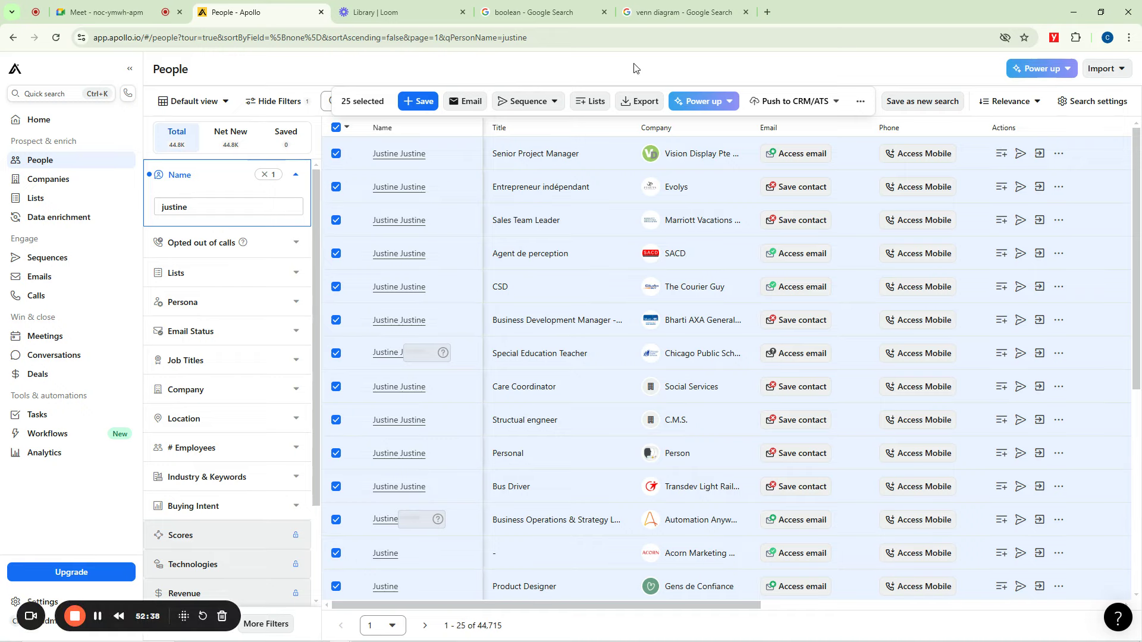
{"action": "left_click", "coordinate": [419, 102]}
Open Save Contacts for the 25 contacts and enable Export as CSV with Export All Emails
{"action": "left_click", "coordinate": [418, 102]}
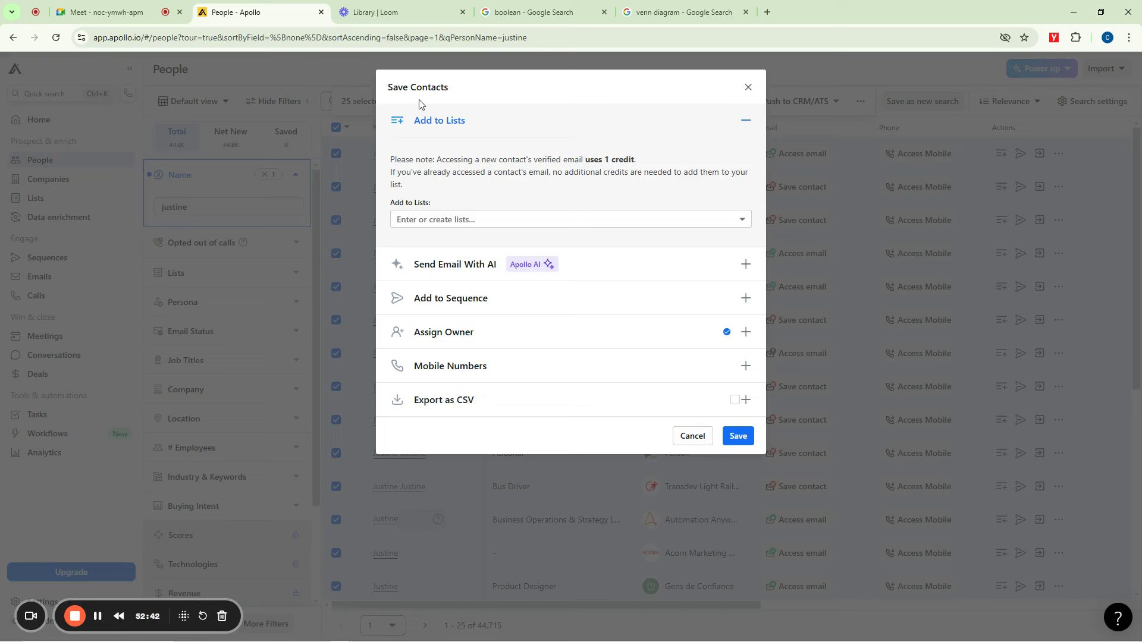
{"action": "left_click", "coordinate": [515, 220]}
{"action": "left_click", "coordinate": [735, 400]}
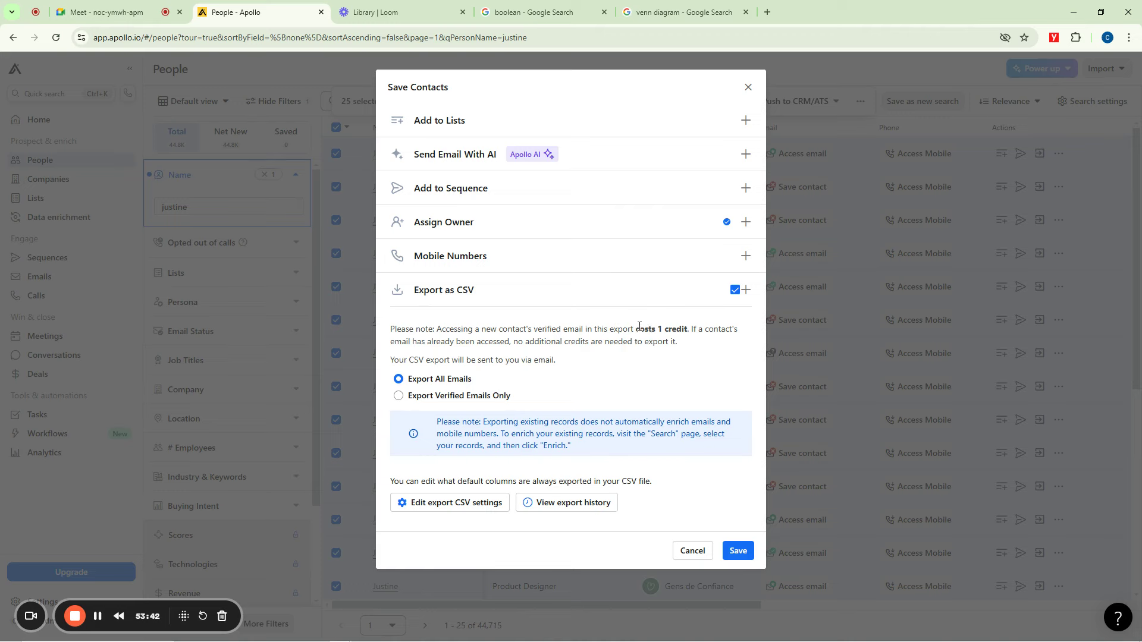
{"action": "left_click_drag", "start_coordinate": [636, 328], "coordinate": [690, 328]}
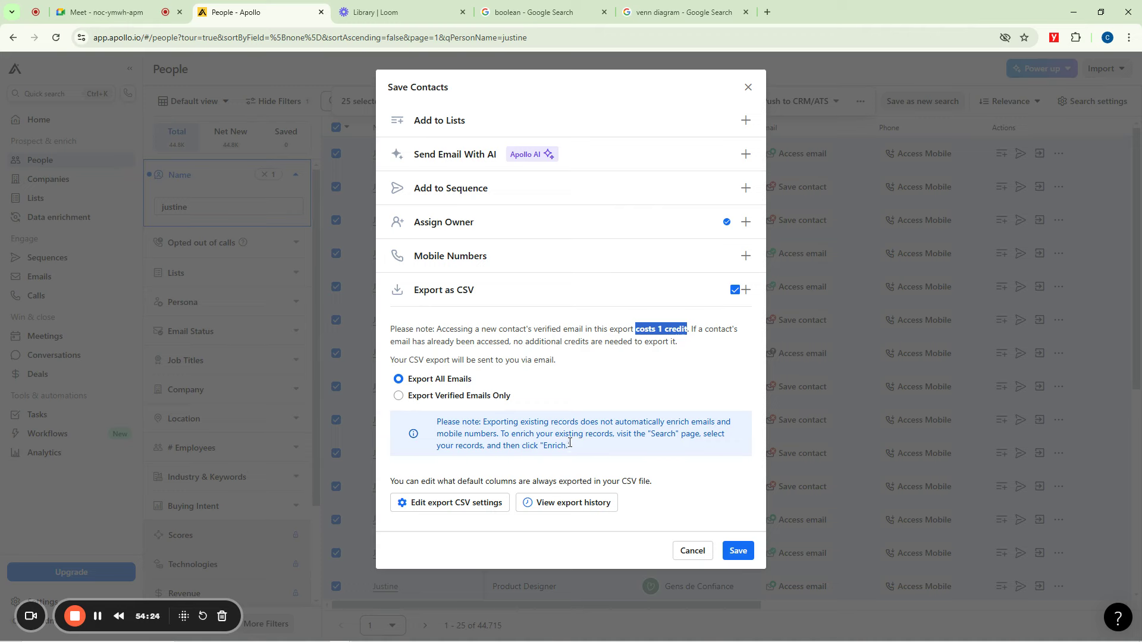
{"action": "left_click", "coordinate": [126, 12]}
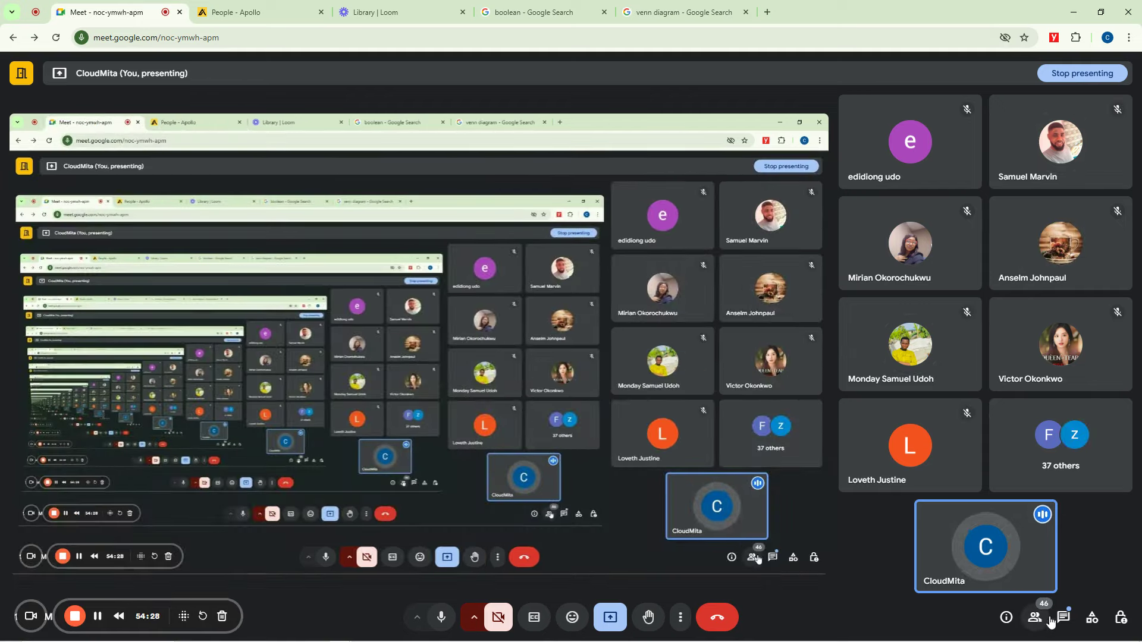
Check the Google Meet participant list, then go back to the Apollo Save Contacts dialog
{"action": "left_click", "coordinate": [1034, 617]}
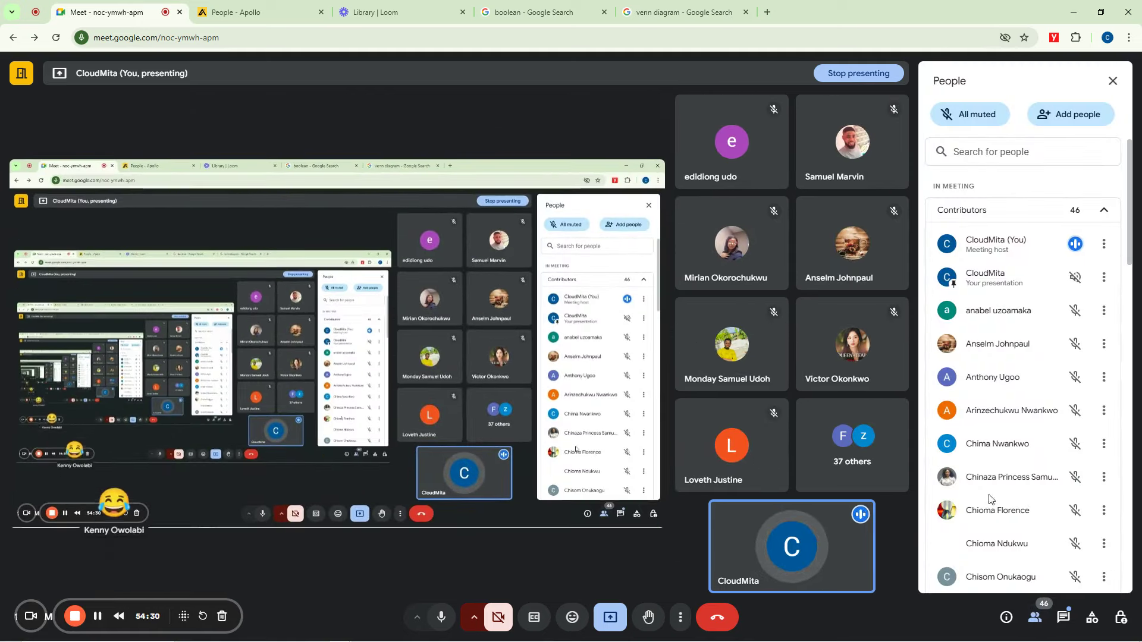
{"action": "scroll", "coordinate": [1006, 393], "scroll_direction": "down", "scroll_amount": 10}
{"action": "scroll", "coordinate": [1006, 398], "scroll_direction": "down", "scroll_amount": 7}
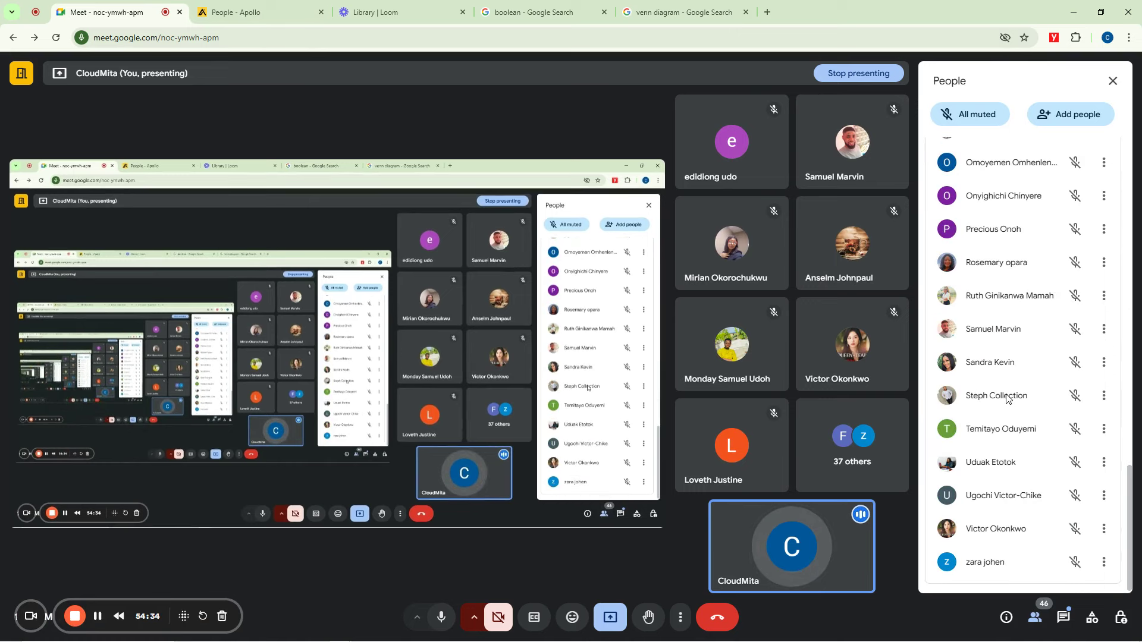
{"action": "left_click", "coordinate": [262, 12]}
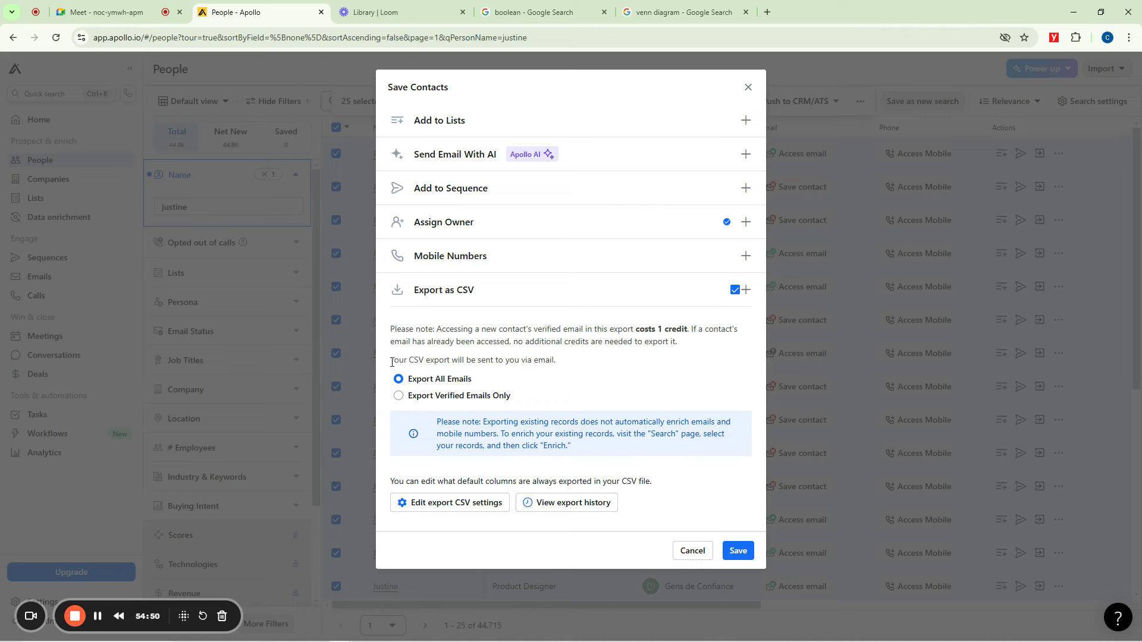
Open Gmail in another tab, then save the 25 contacts with the CSV export emailed
{"action": "left_click_drag", "start_coordinate": [391, 362], "coordinate": [544, 362]}
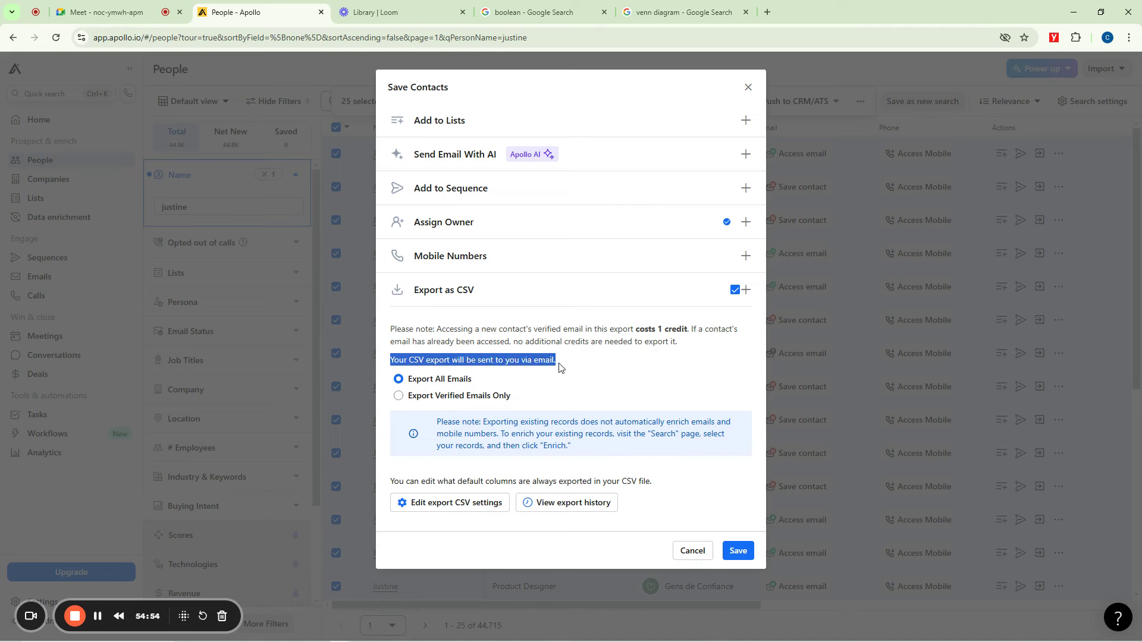
{"action": "left_click", "coordinate": [458, 360]}
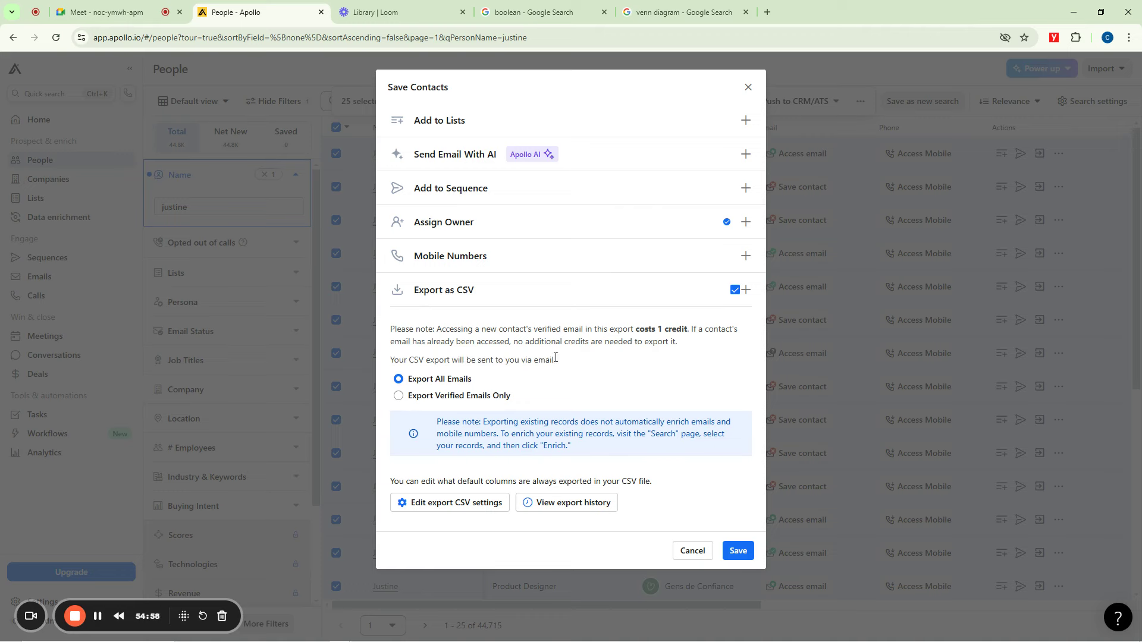
{"action": "left_click_drag", "start_coordinate": [555, 358], "coordinate": [392, 365]}
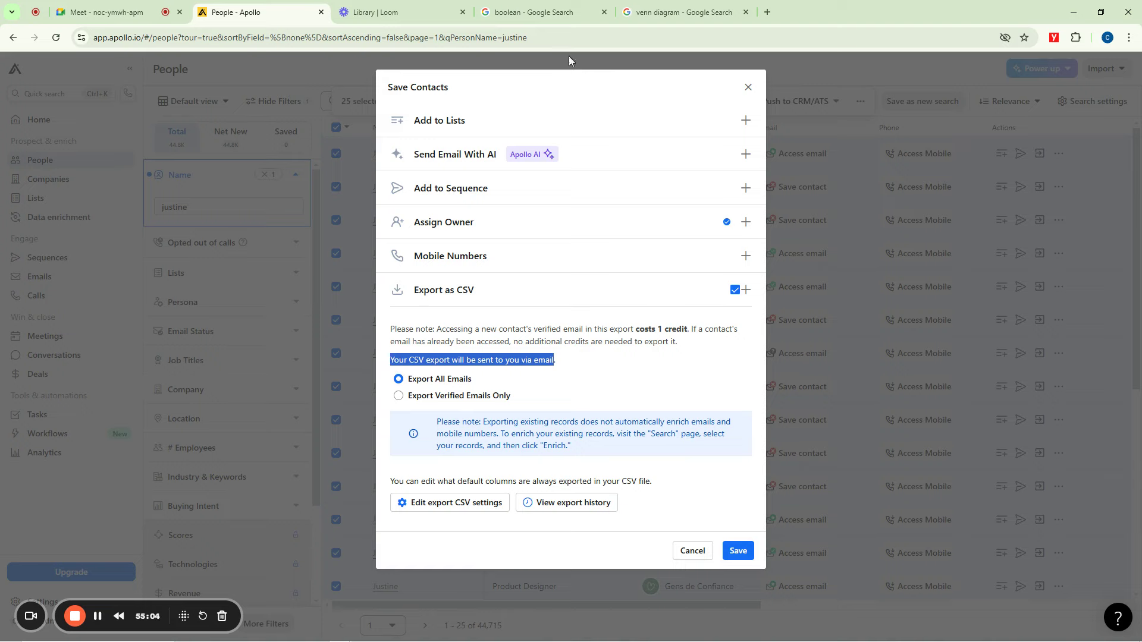
{"action": "left_click", "coordinate": [650, 12]}
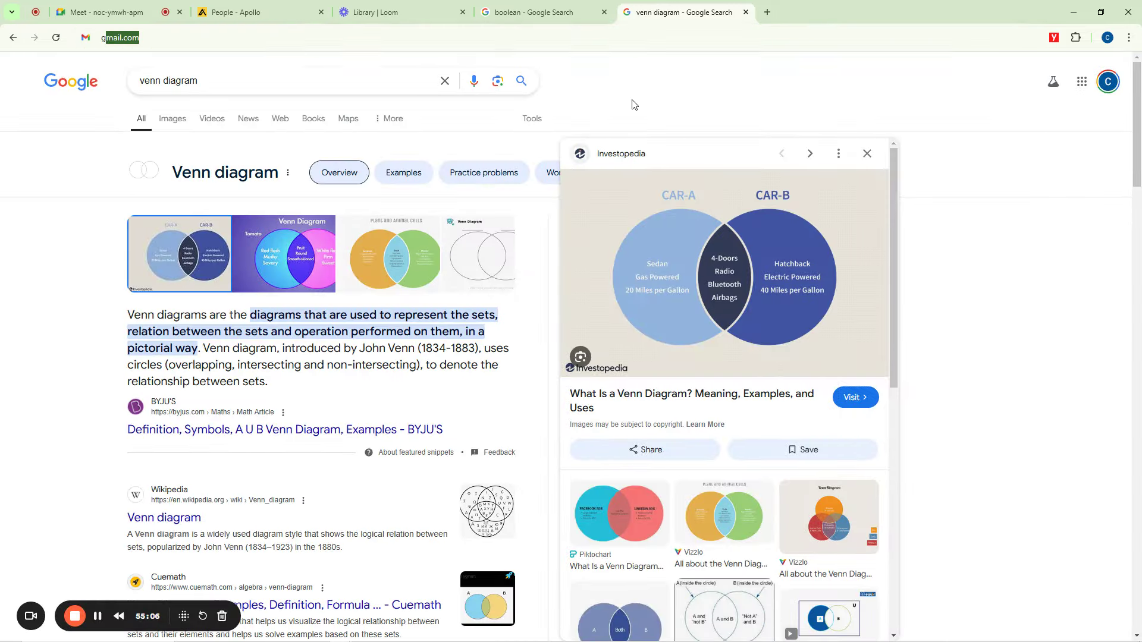
{"action": "type", "text": "gma"}
{"action": "key", "text": "Return"}
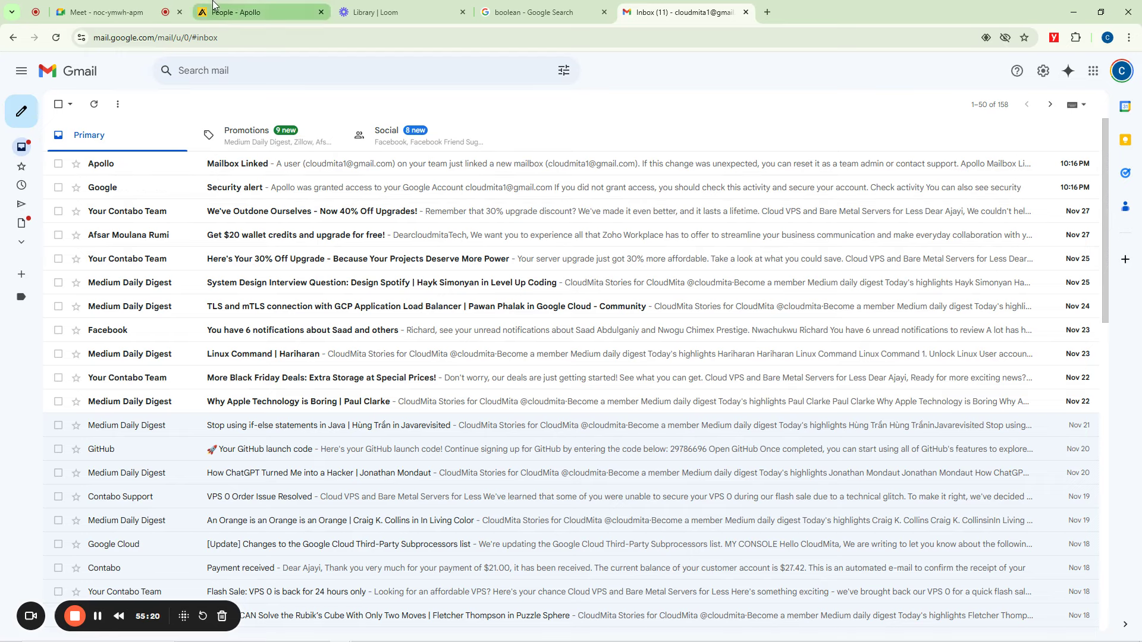
{"action": "left_click", "coordinate": [233, 12]}
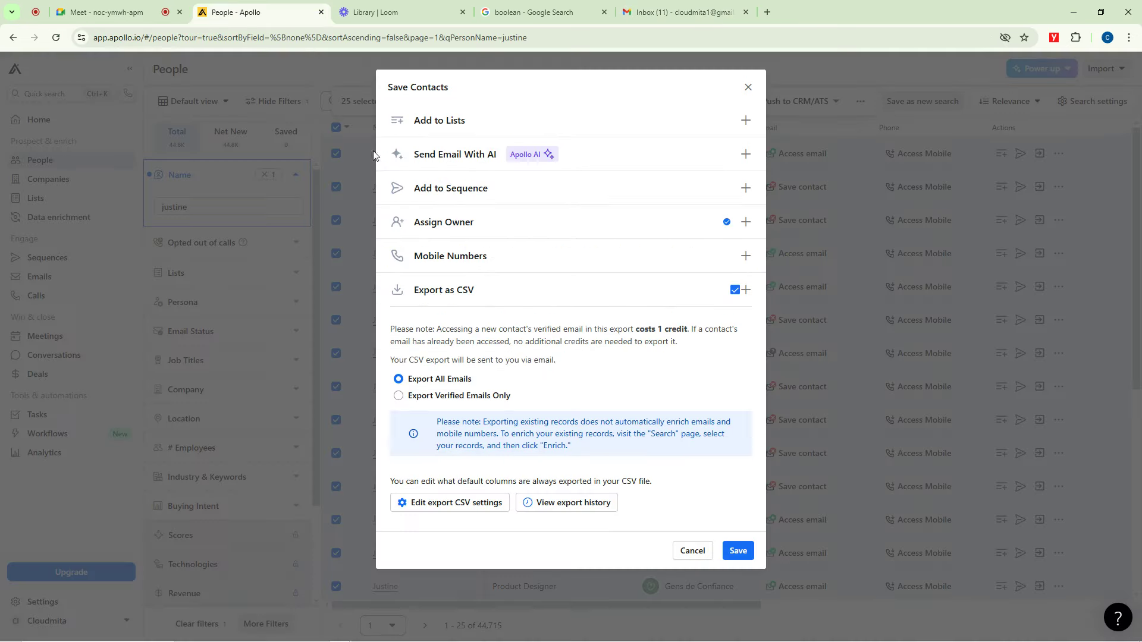
{"action": "left_click", "coordinate": [738, 552]}
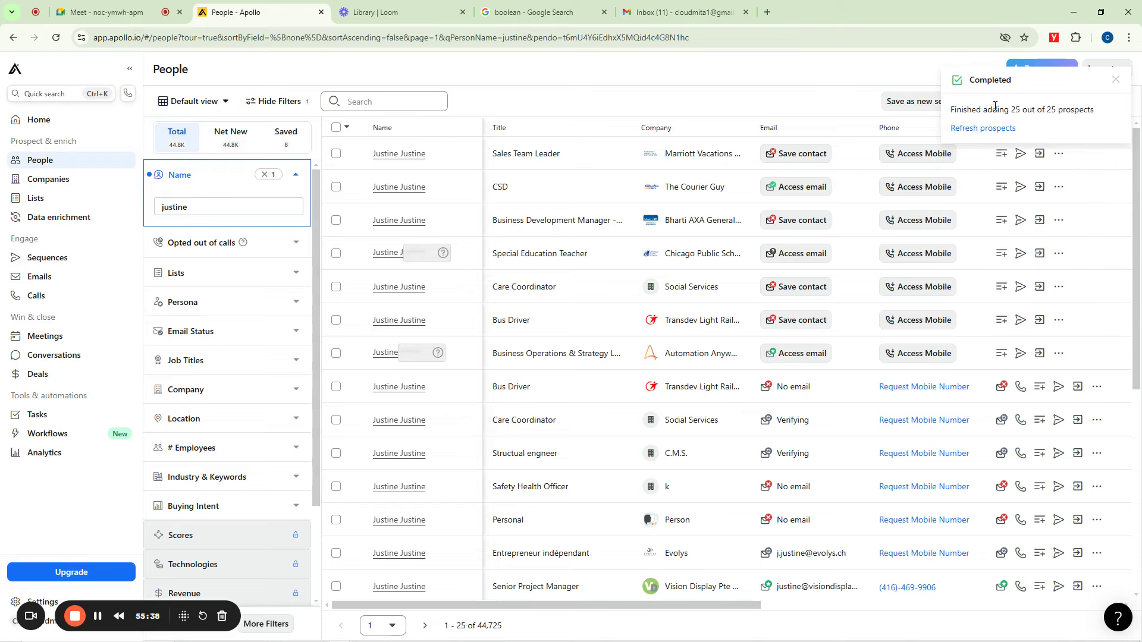
Download apollo-contacts-export (1).csv from the Successful CSV Export email in Gmail Promotions
{"action": "left_click", "coordinate": [679, 9]}
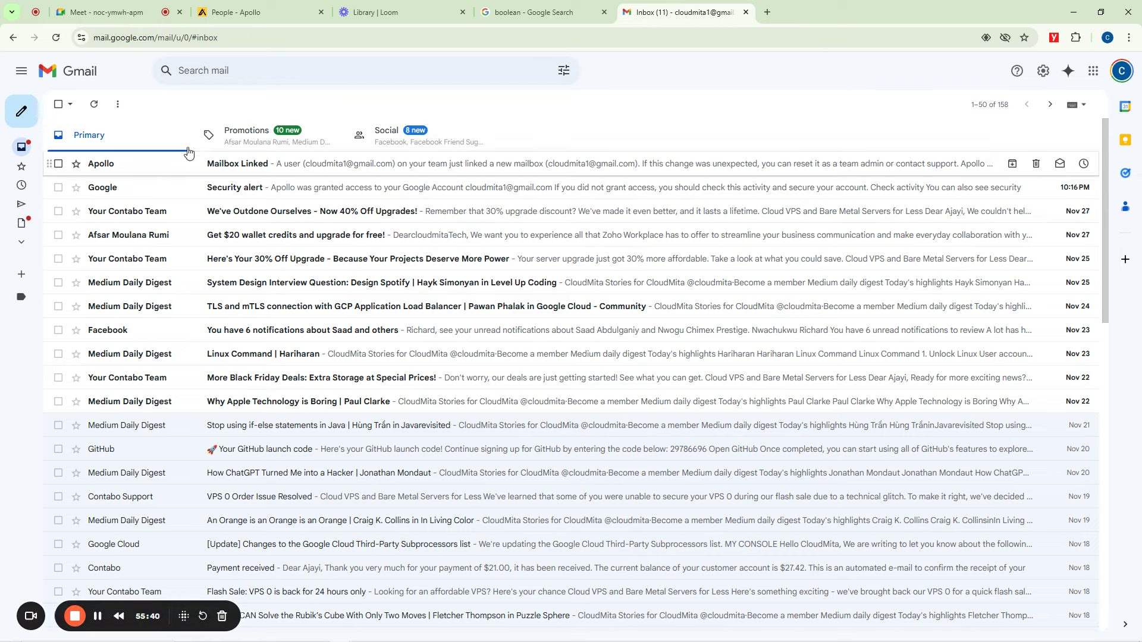
{"action": "left_click", "coordinate": [56, 38]}
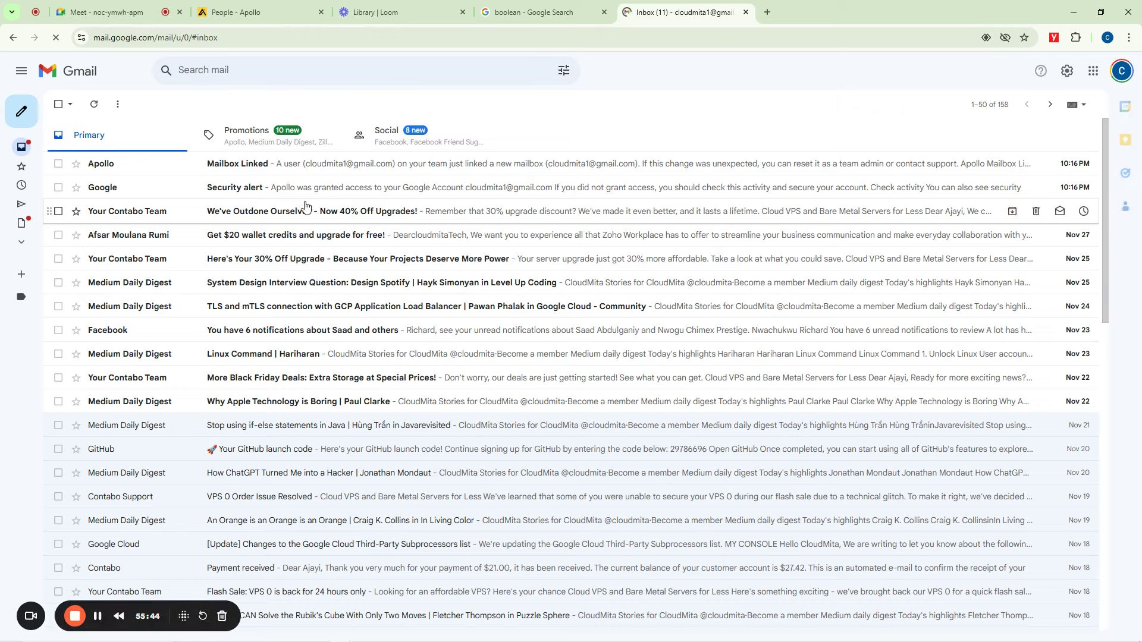
{"action": "left_click", "coordinate": [254, 139]}
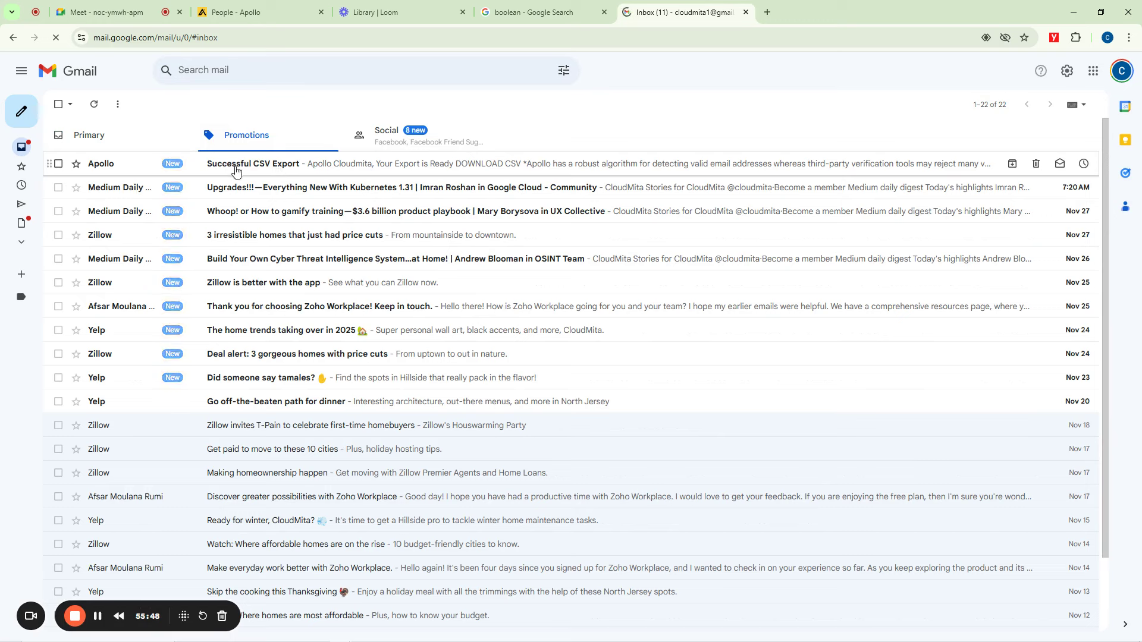
{"action": "left_click", "coordinate": [312, 168]}
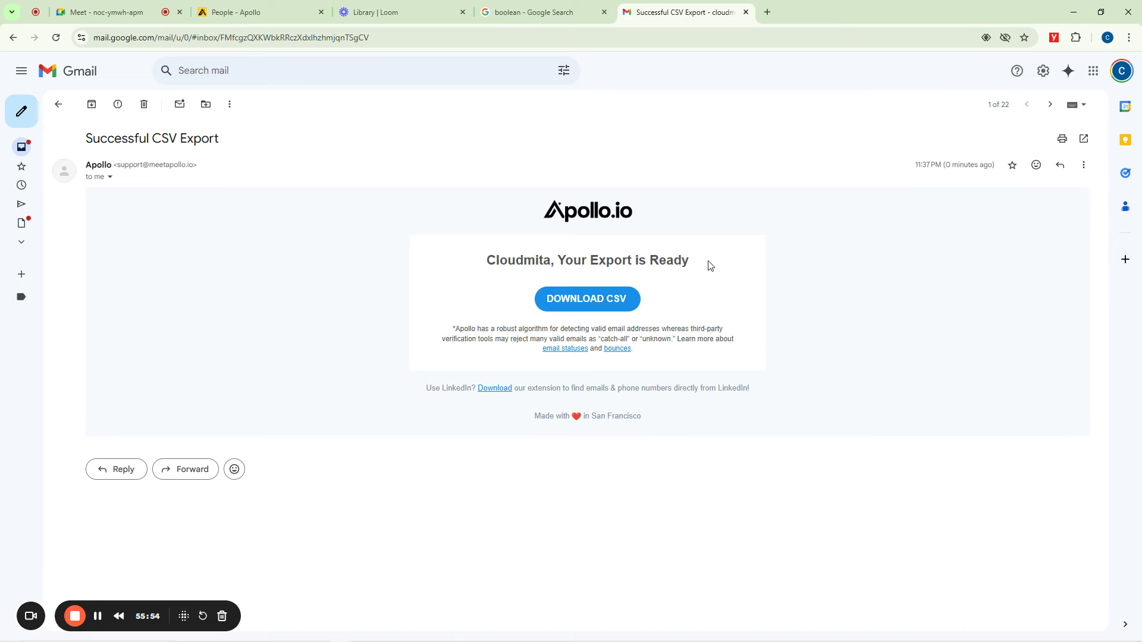
{"action": "left_click_drag", "start_coordinate": [709, 262], "coordinate": [486, 270]}
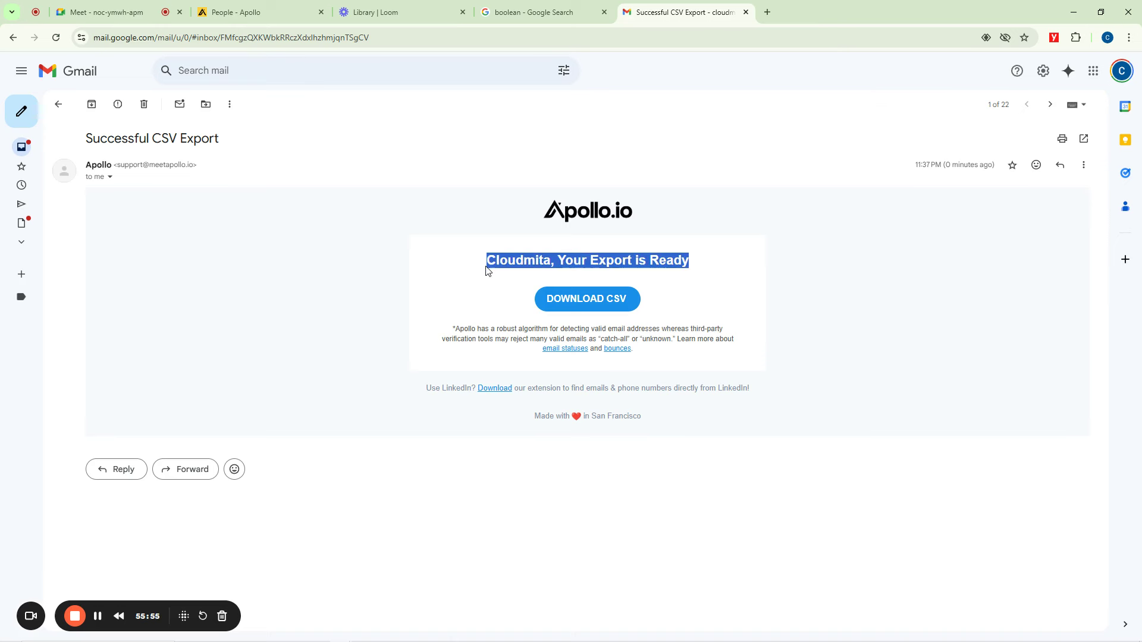
{"action": "left_click", "coordinate": [582, 303]}
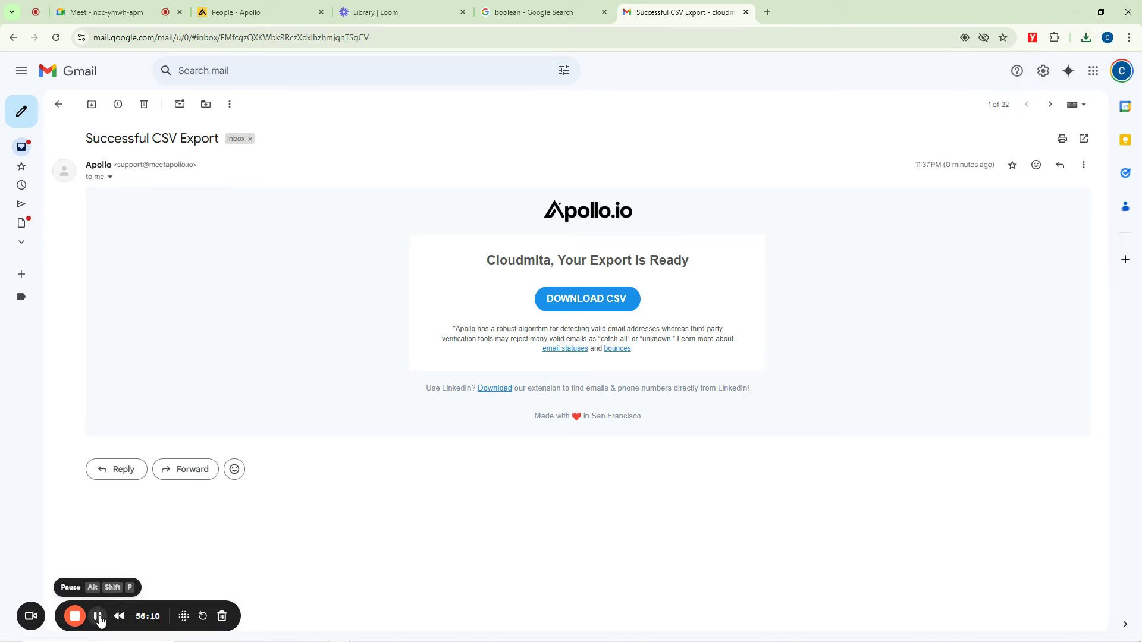
{"action": "left_click", "coordinate": [260, 12]}
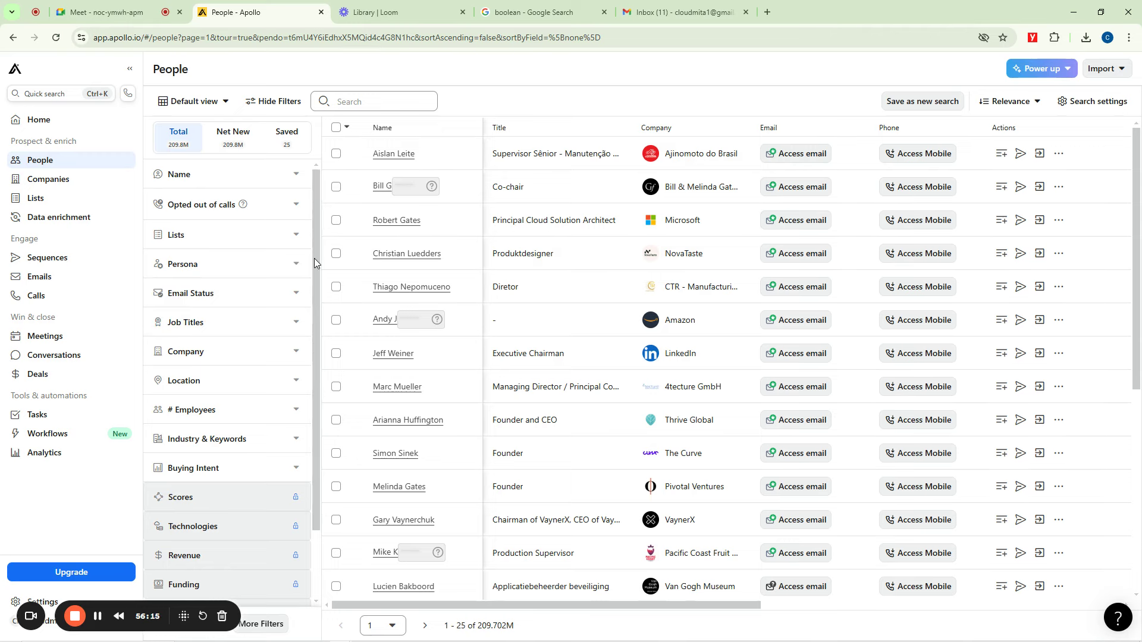
Filter the People search by company to Unilever
{"action": "left_click", "coordinate": [295, 352]}
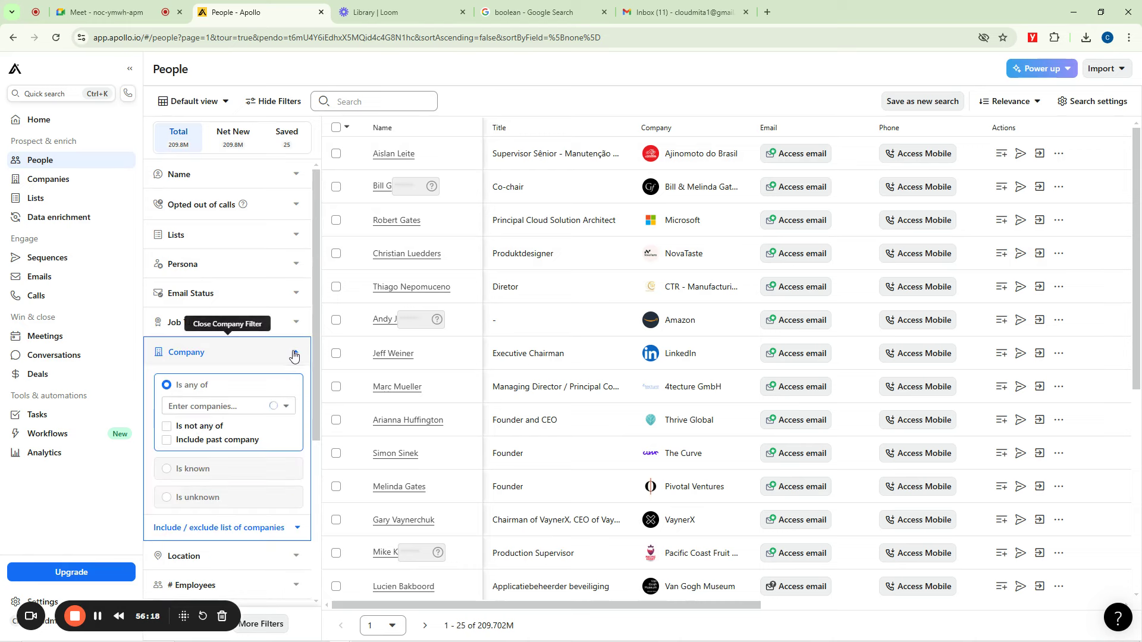
{"action": "left_click", "coordinate": [228, 404]}
{"action": "scroll", "coordinate": [214, 461], "scroll_direction": "down", "scroll_amount": 3}
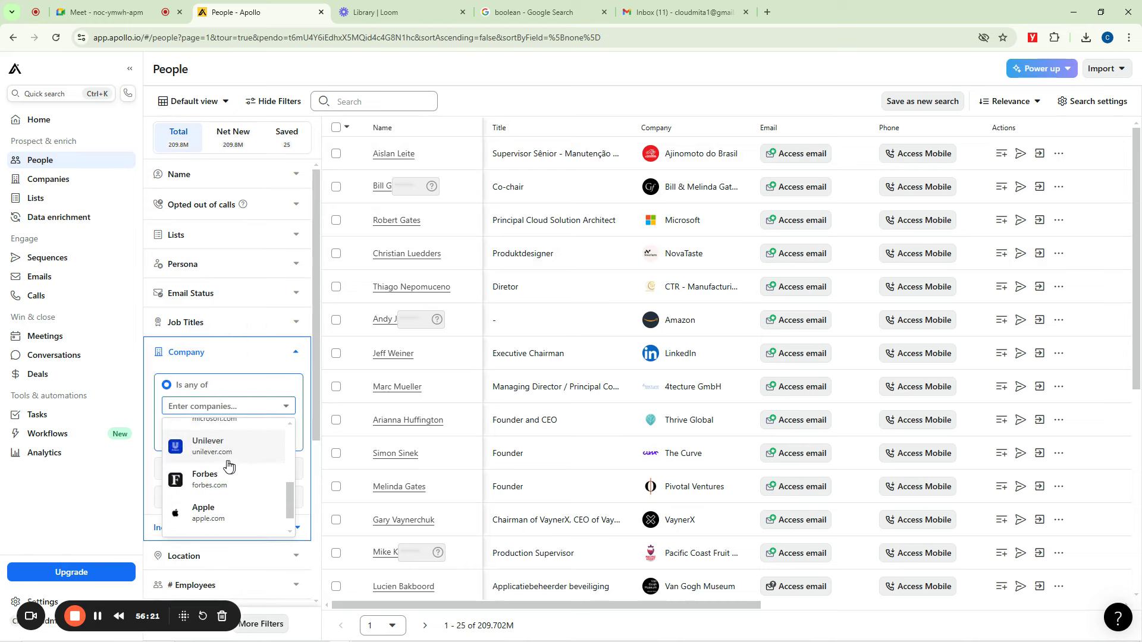
{"action": "left_click", "coordinate": [211, 452]}
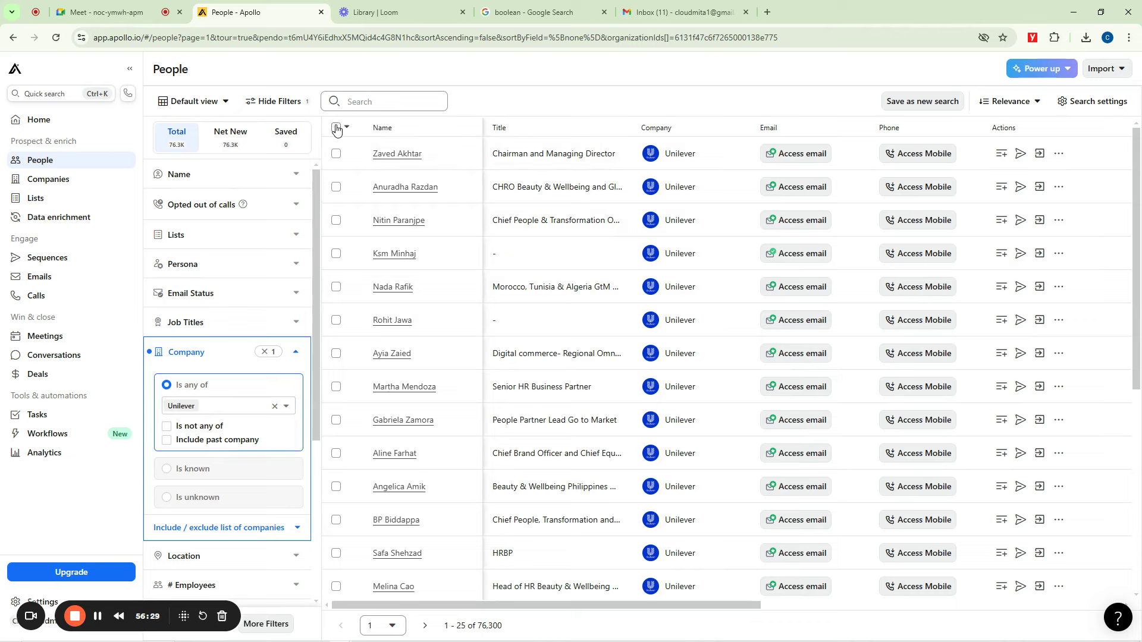
Select all 25 Unilever people on the first results page
{"action": "left_click", "coordinate": [336, 128]}
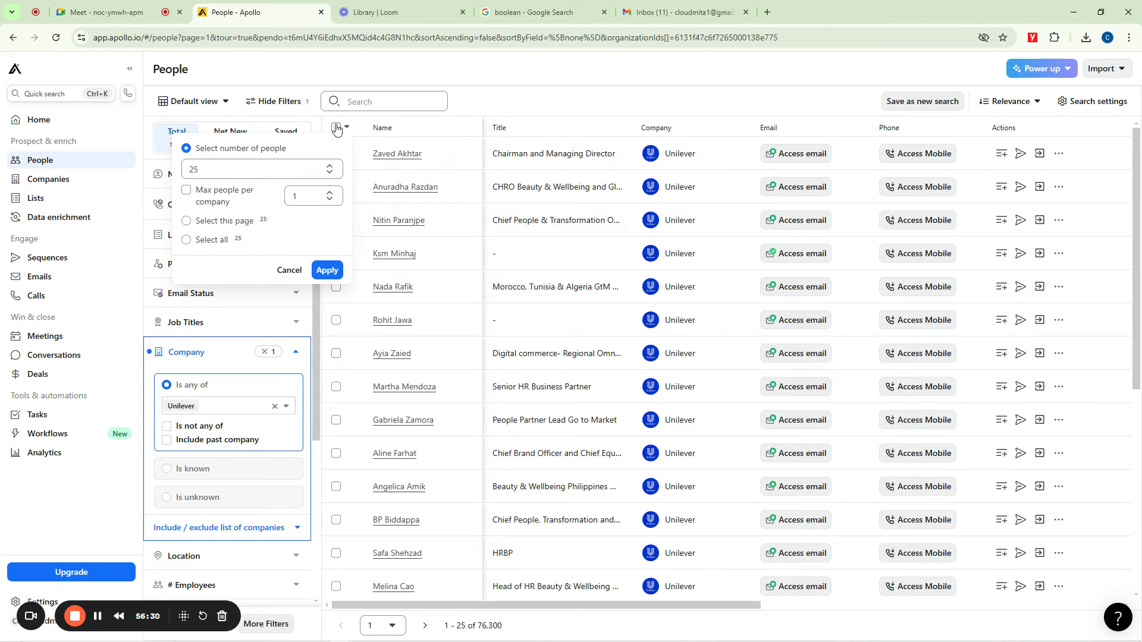
{"action": "left_click", "coordinate": [217, 223]}
{"action": "left_click", "coordinate": [329, 217]}
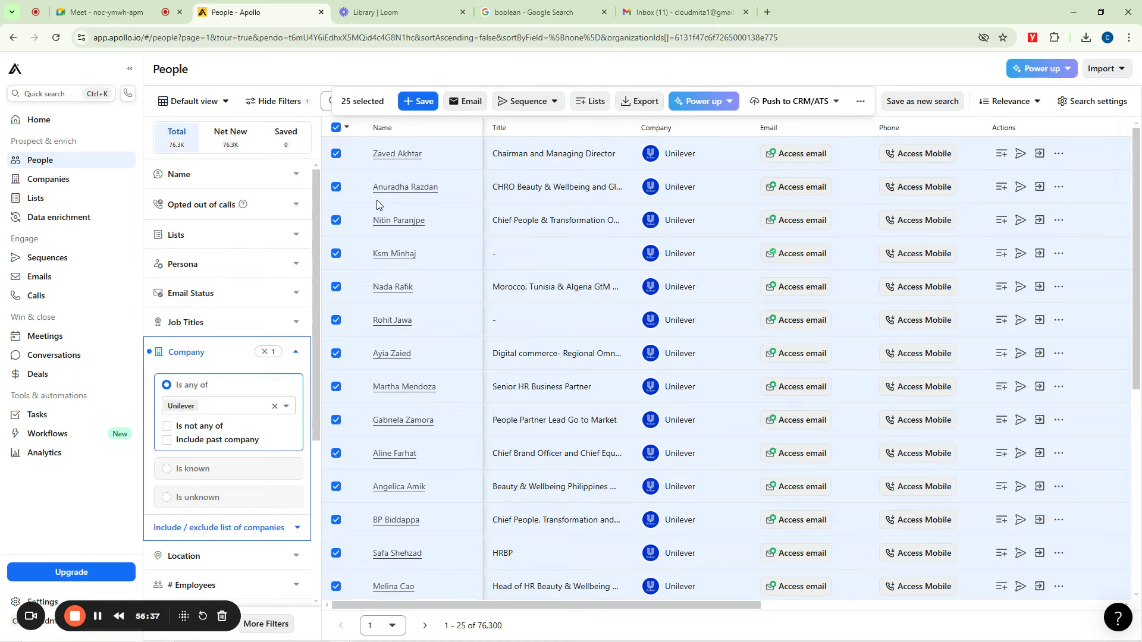
{"action": "left_click", "coordinate": [420, 103]}
Create a new empty people list named 'Unilever List' from the Add to Lists picker
{"action": "left_click", "coordinate": [420, 103]}
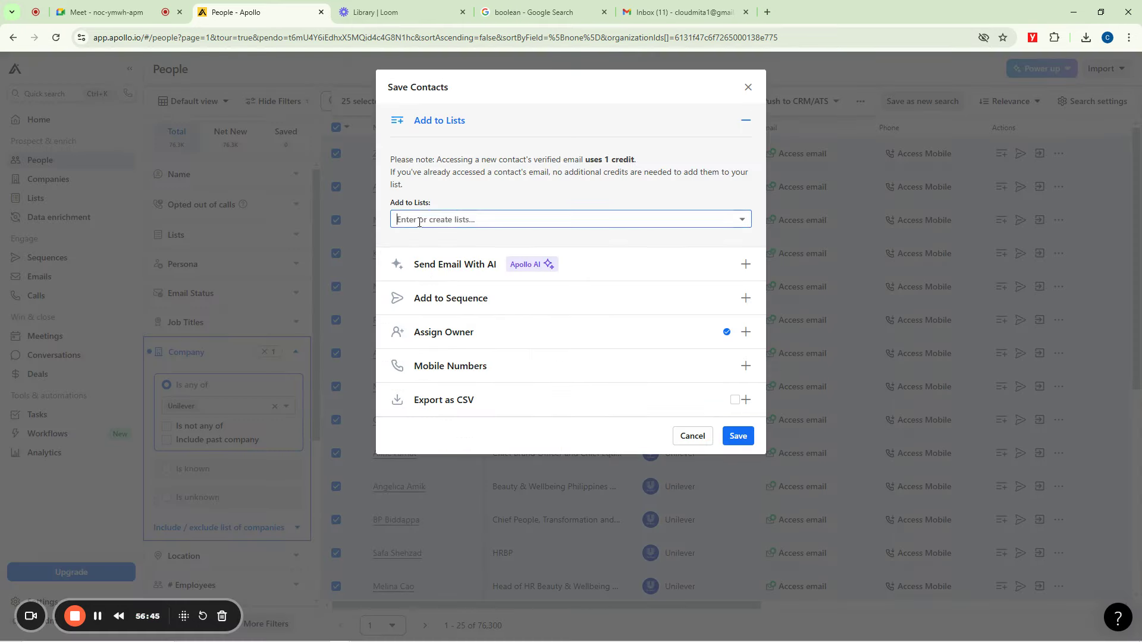
{"action": "left_click", "coordinate": [452, 220]}
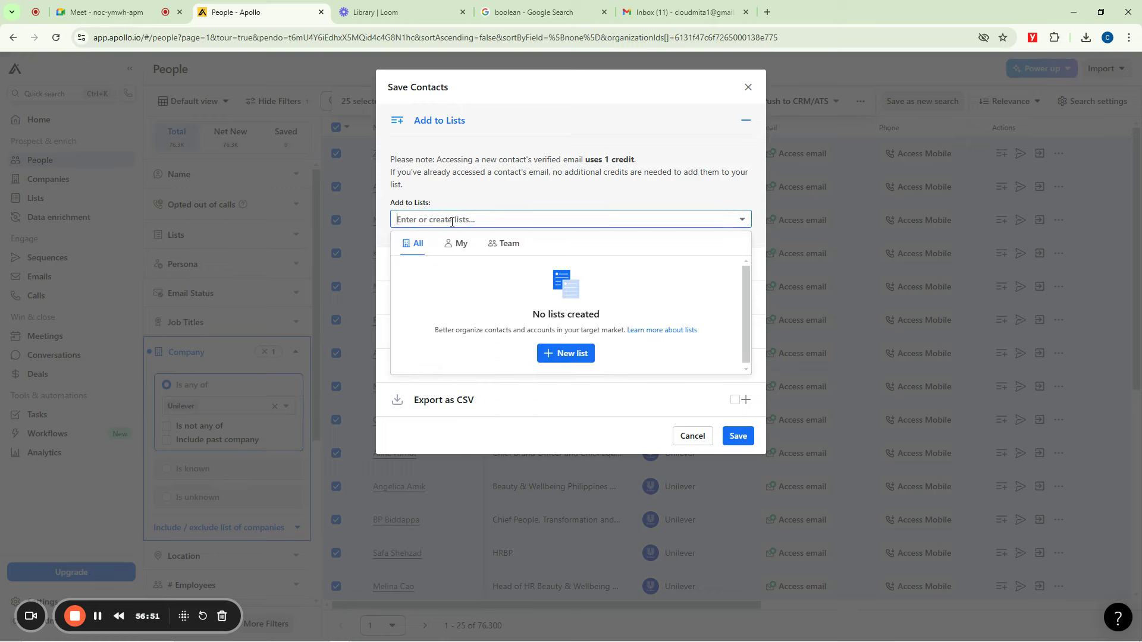
{"action": "left_click", "coordinate": [565, 354]}
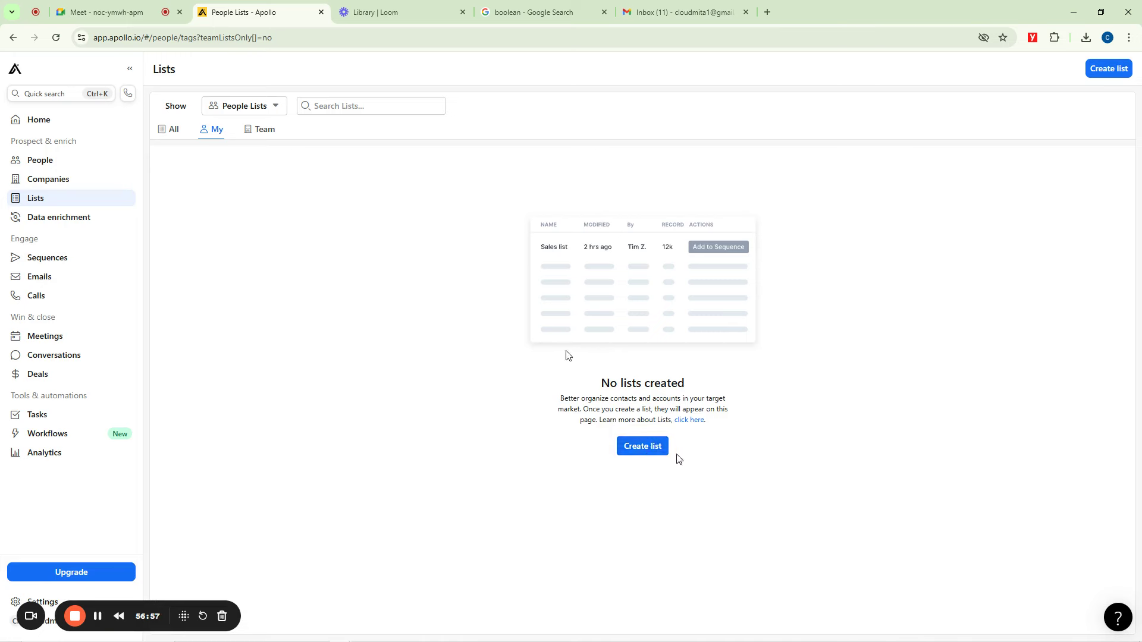
{"action": "left_click", "coordinate": [641, 445]}
{"action": "left_click", "coordinate": [433, 143]}
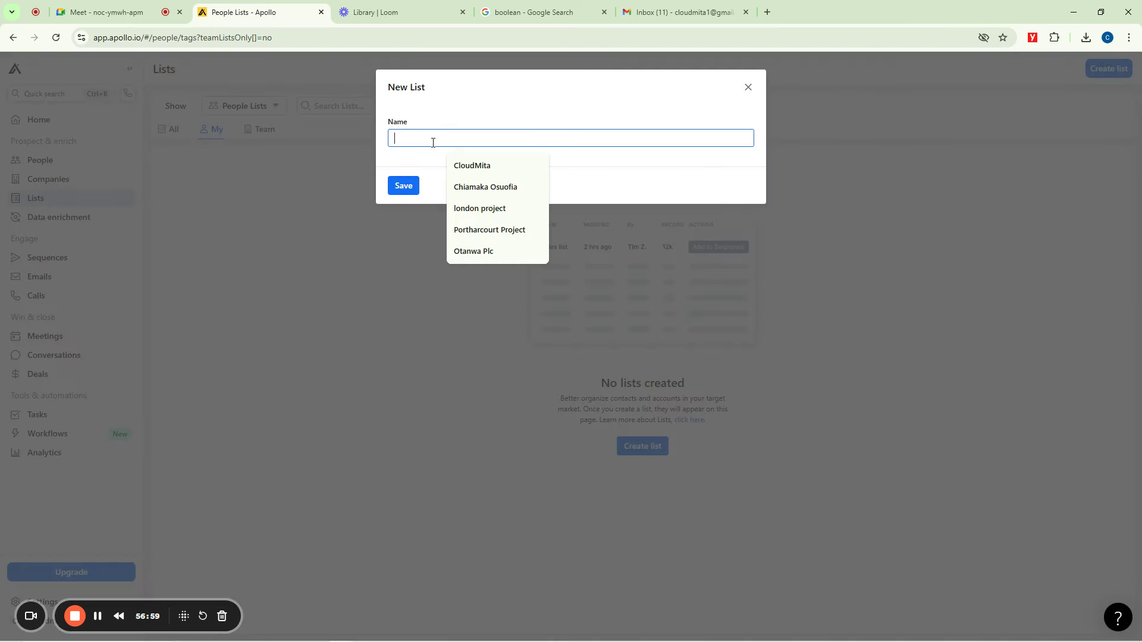
{"action": "type", "text": "Unilever List"}
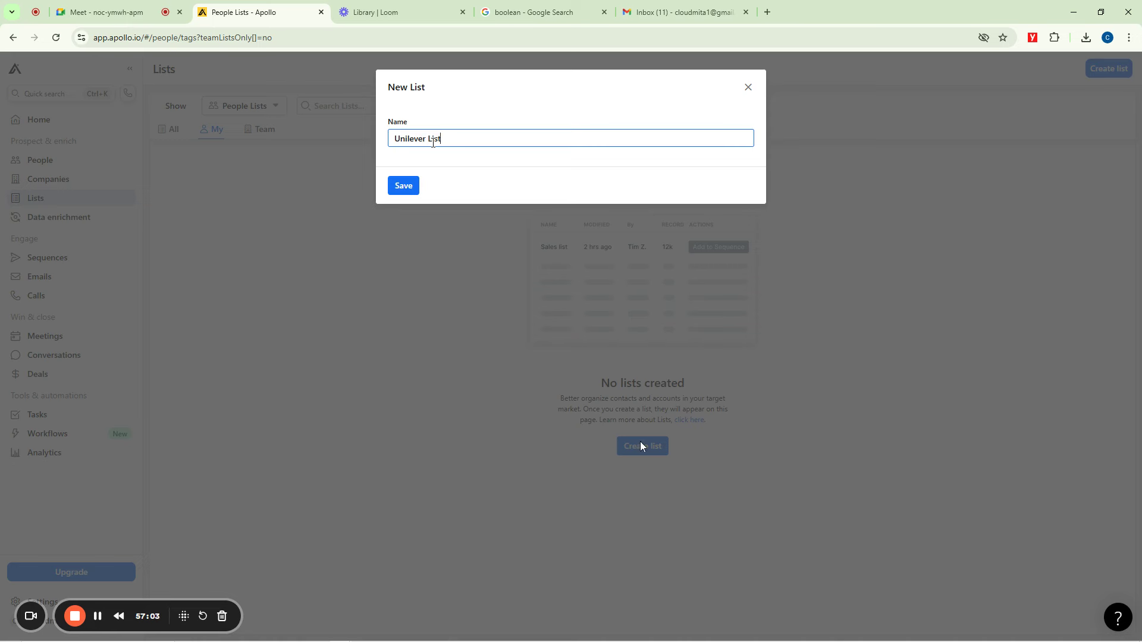
{"action": "left_click", "coordinate": [410, 183]}
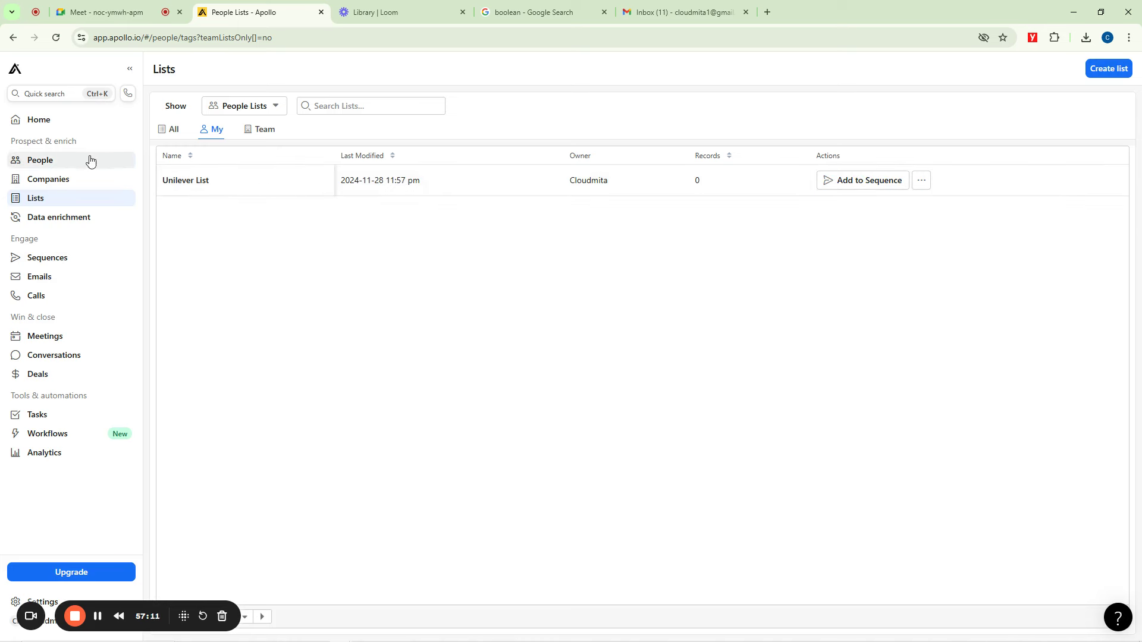
Back on People, select the 25 Unilever contacts on the first page
{"action": "left_click", "coordinate": [65, 161]}
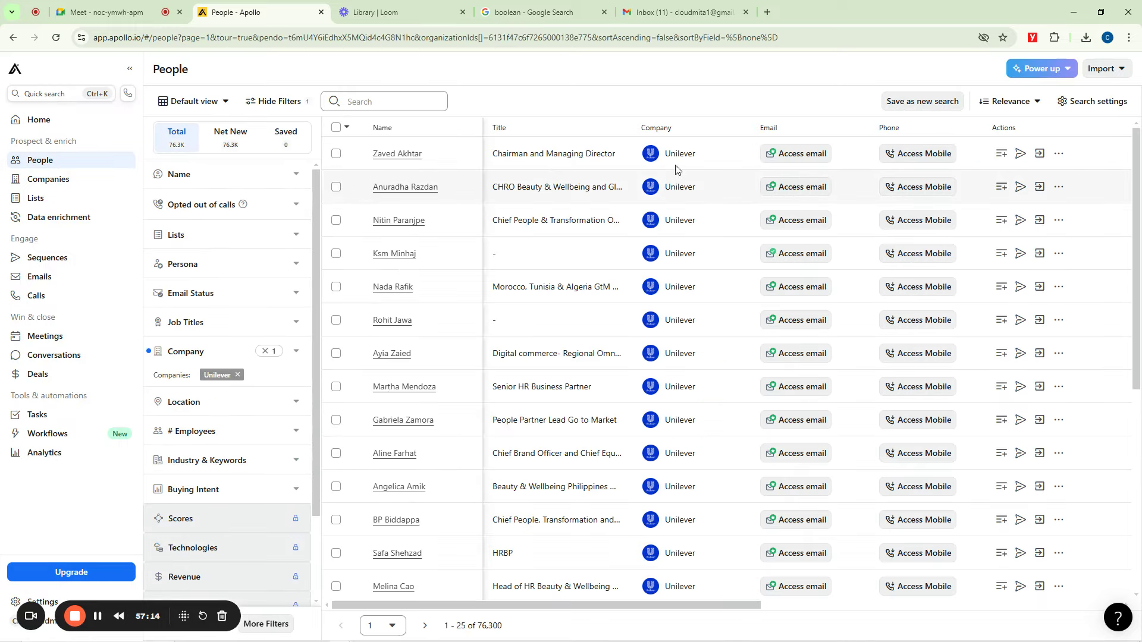
{"action": "left_click", "coordinate": [347, 130]}
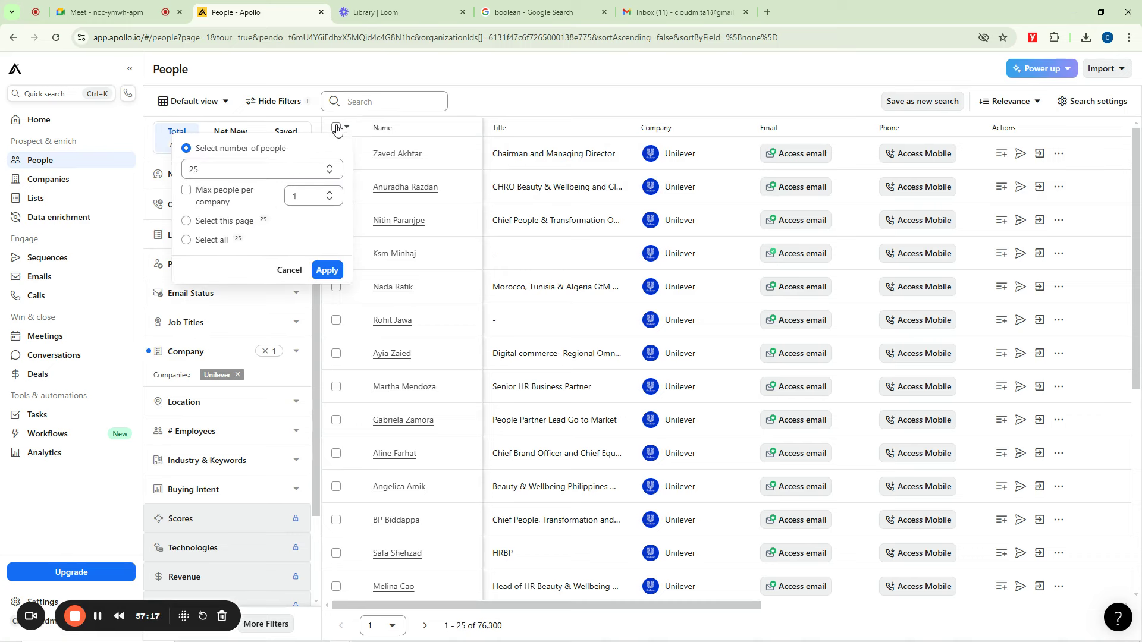
{"action": "left_click", "coordinate": [188, 222]}
{"action": "left_click", "coordinate": [329, 218]}
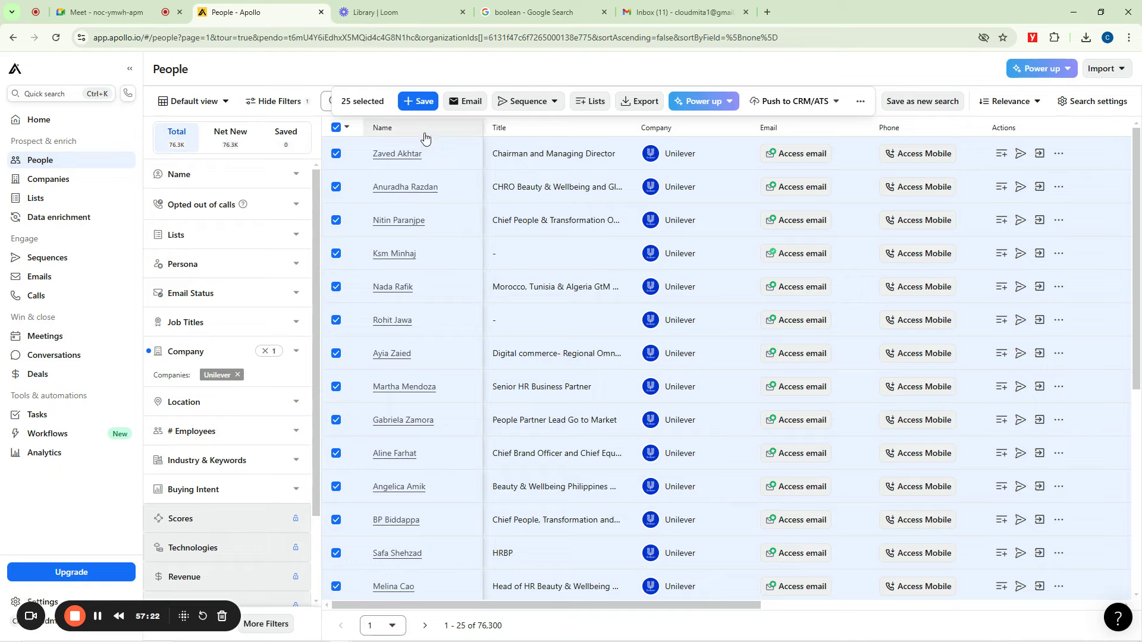
Save the 25 selected contacts into Unilever List
{"action": "left_click", "coordinate": [418, 102]}
{"action": "left_click", "coordinate": [447, 219]}
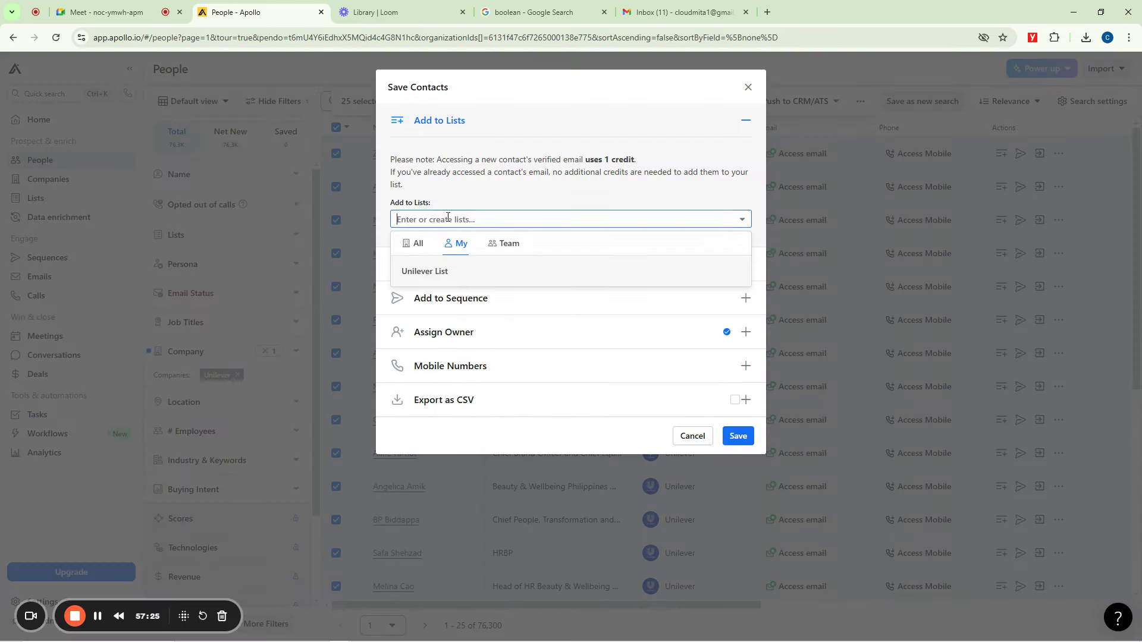
{"action": "left_click", "coordinate": [438, 272]}
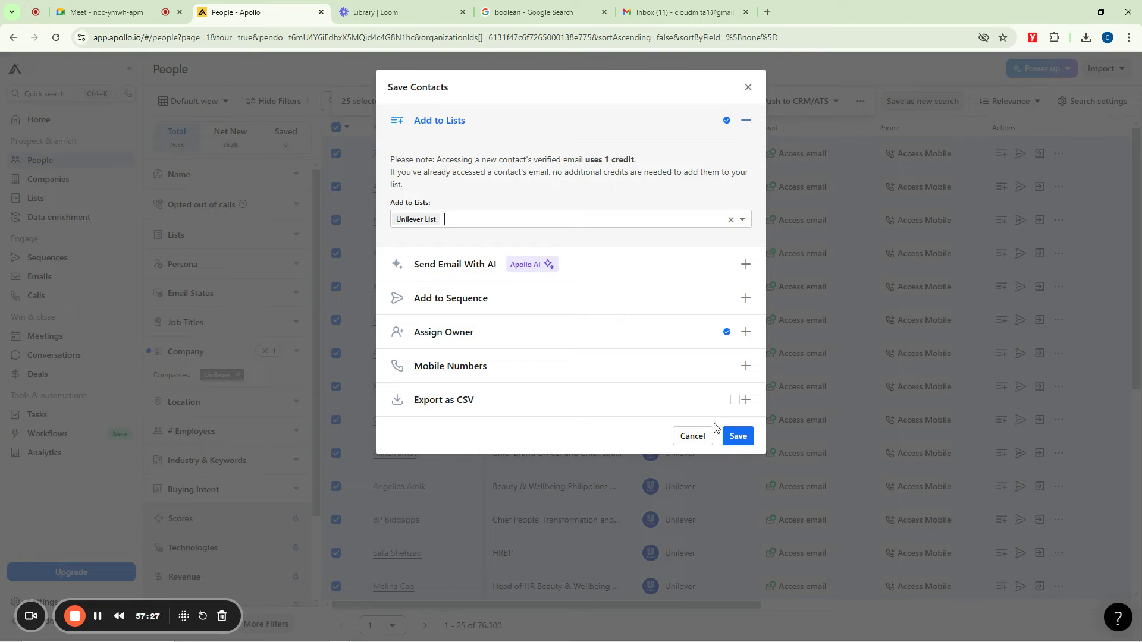
{"action": "left_click", "coordinate": [738, 437]}
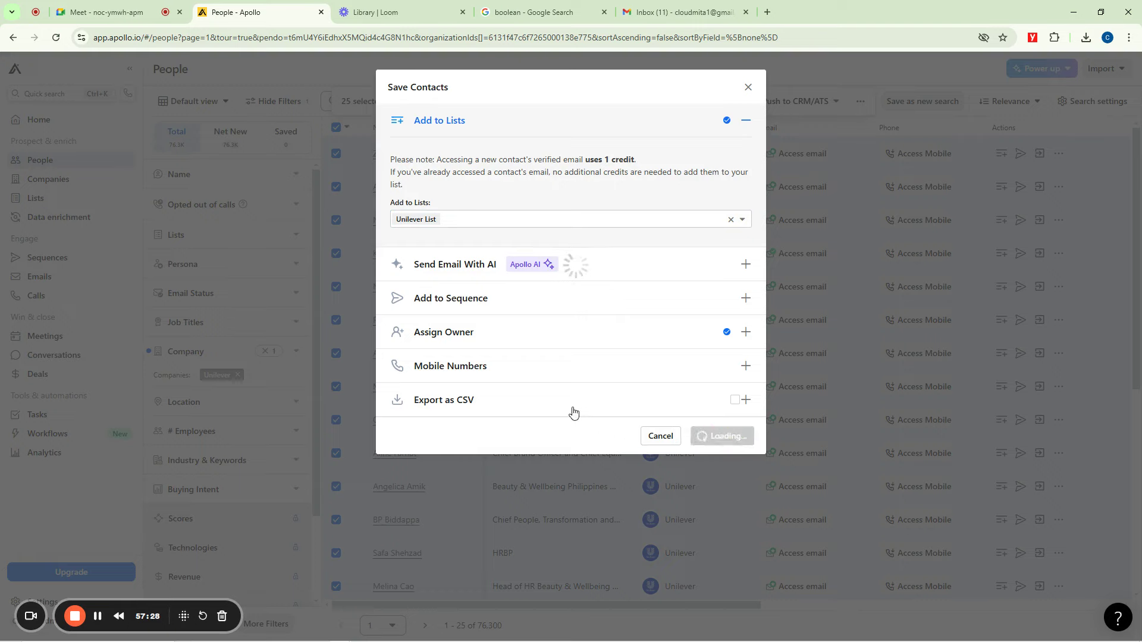
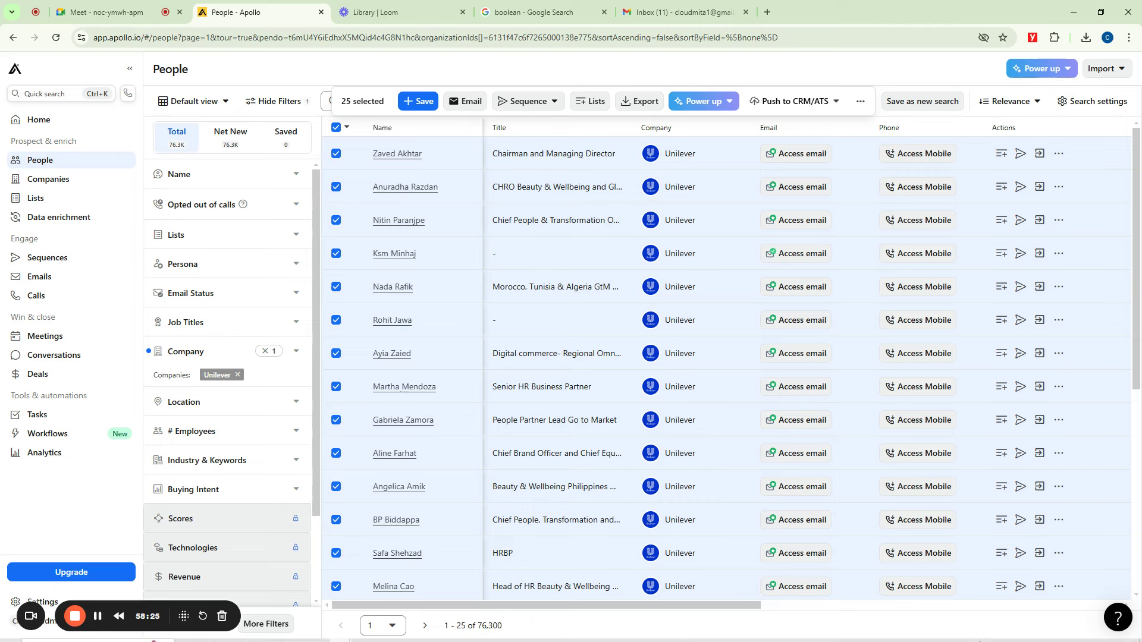
Glance at the Gmail Primary inbox and Loom library, then return to Apollo's People results
{"action": "mouse_move", "coordinate": [1012, 622]}
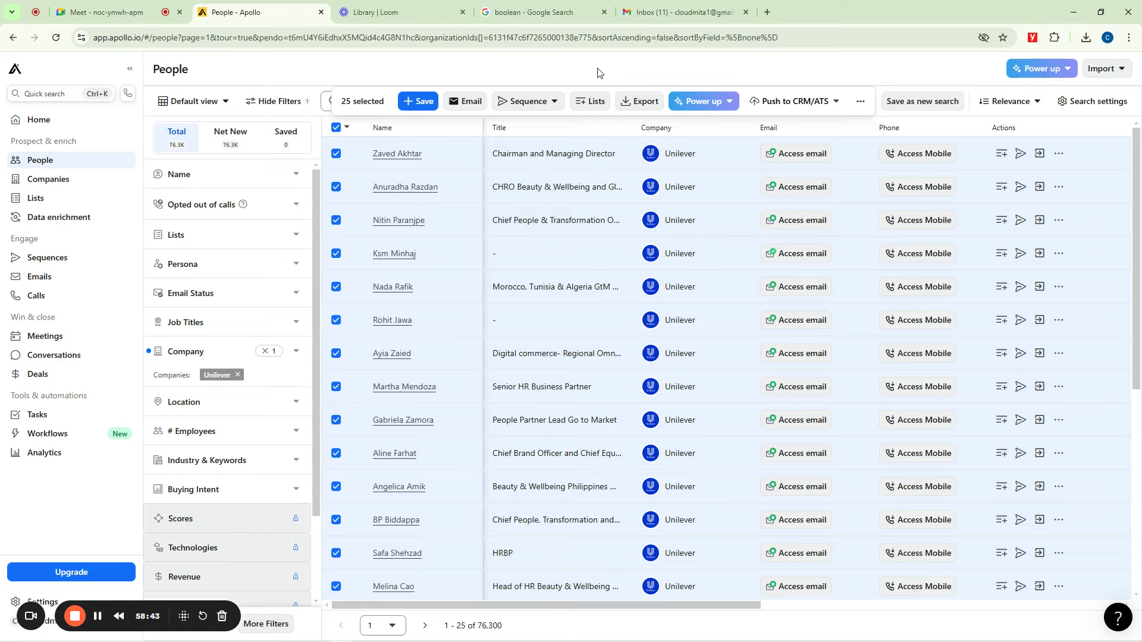
{"action": "left_click", "coordinate": [677, 6]}
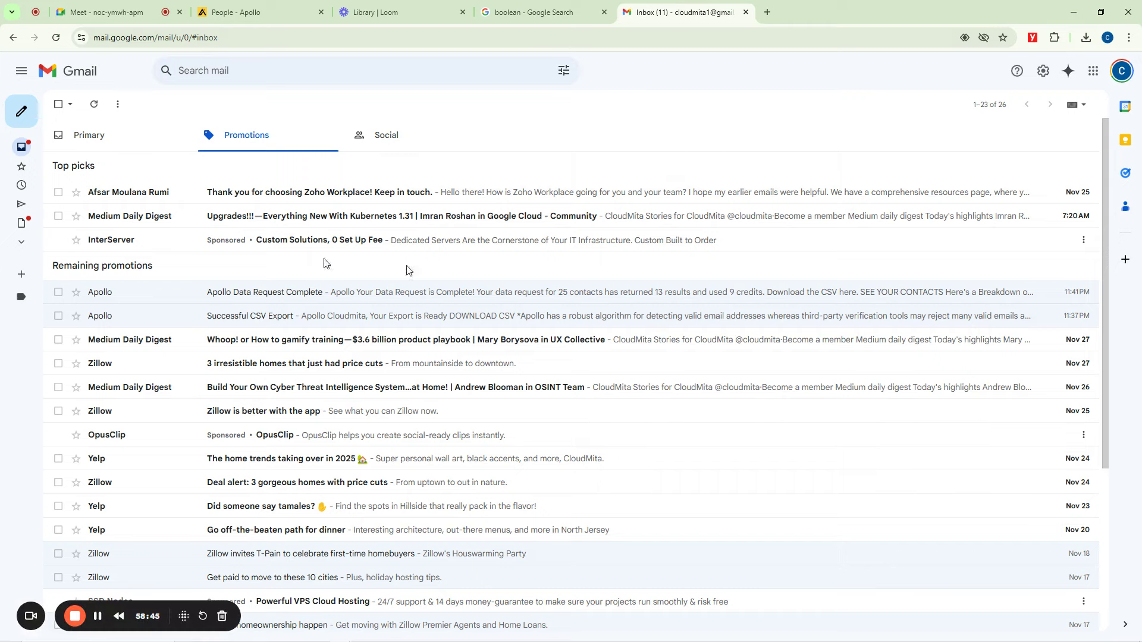
{"action": "left_click", "coordinate": [120, 137]}
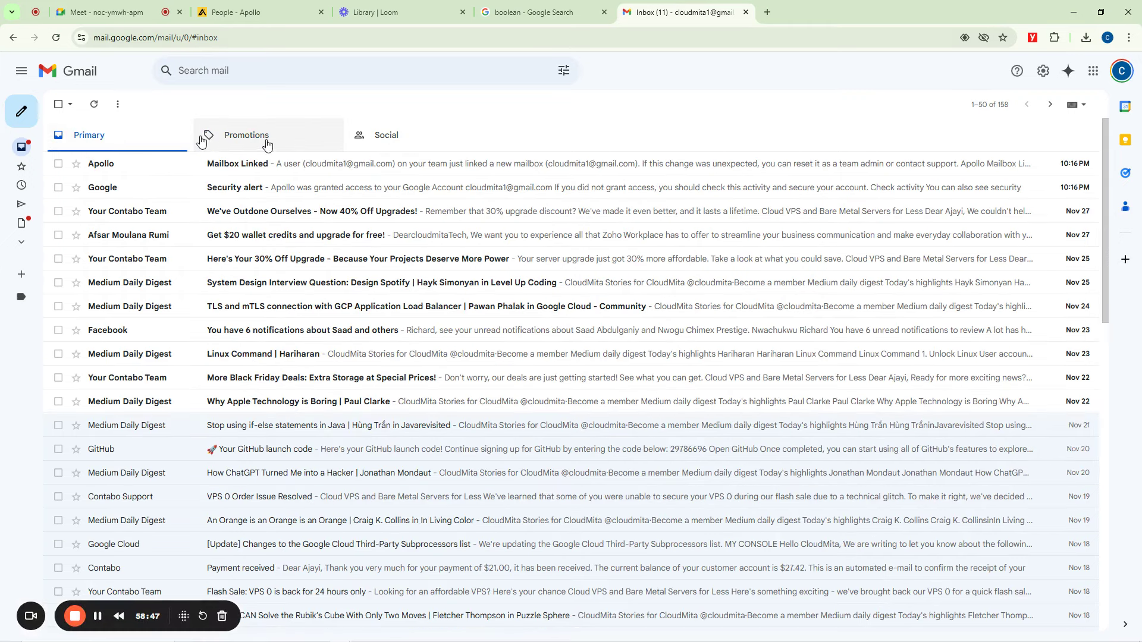
{"action": "left_click", "coordinate": [394, 12]}
{"action": "left_click", "coordinate": [300, 6]}
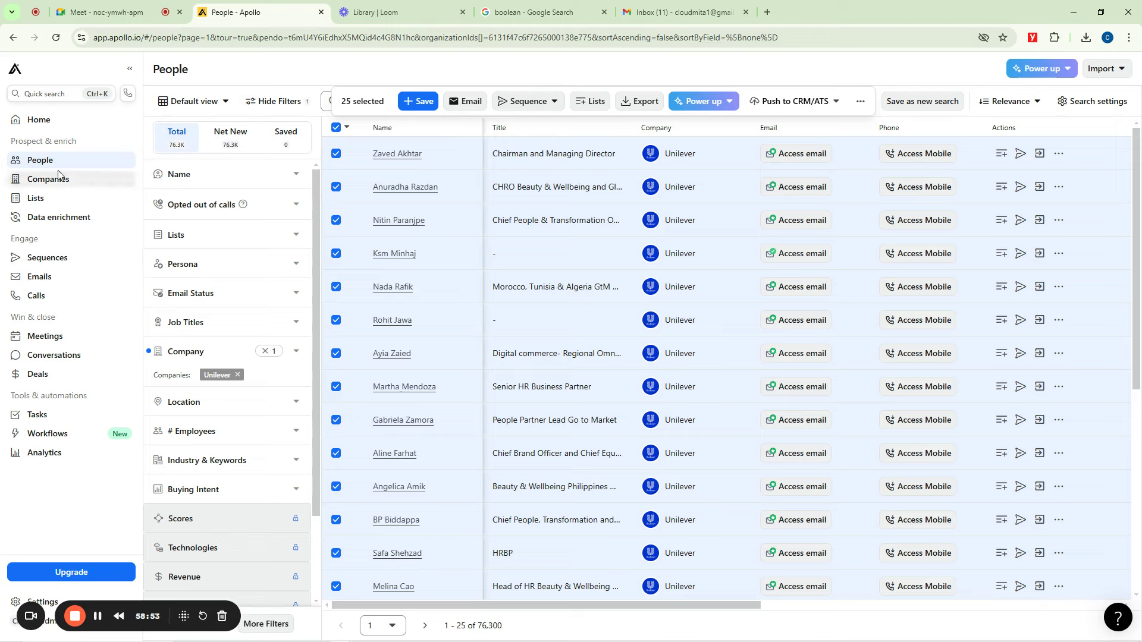
Open Unilever List from the saved Lists and scroll through its 25 contacts
{"action": "left_click", "coordinate": [36, 201]}
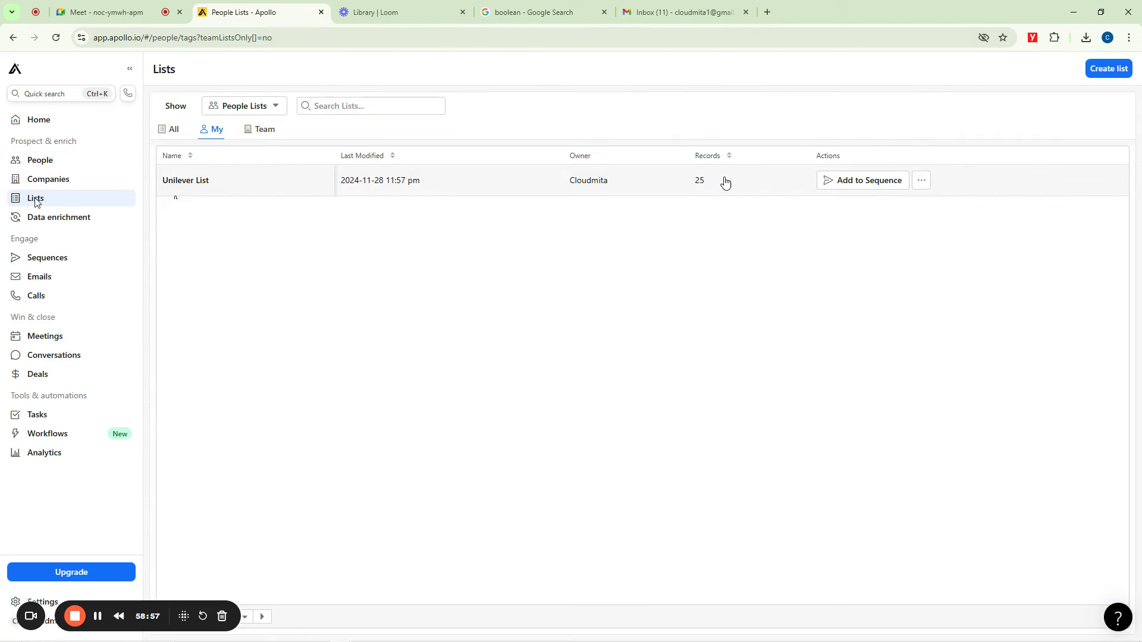
{"action": "left_click", "coordinate": [238, 186]}
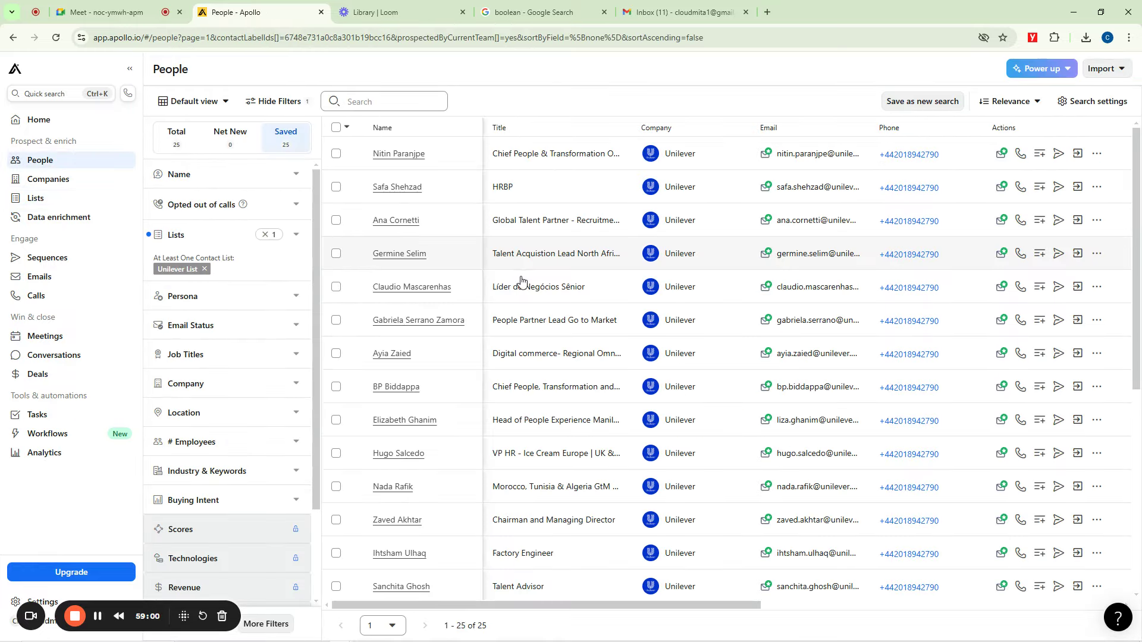
{"action": "scroll", "coordinate": [779, 416], "scroll_direction": "down", "scroll_amount": 6}
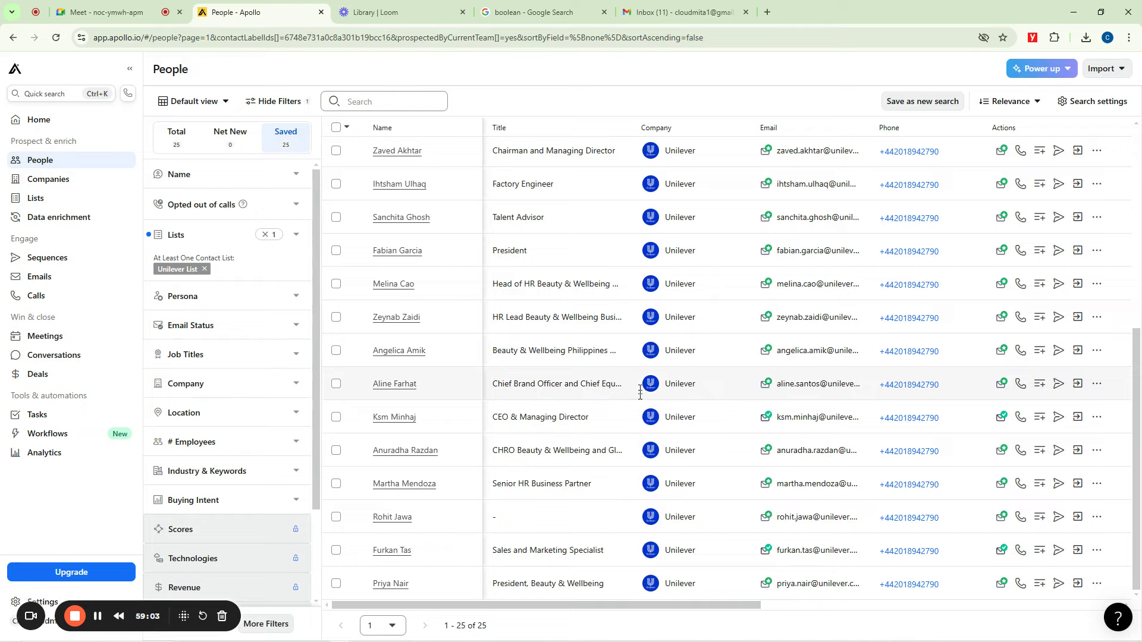
{"action": "scroll", "coordinate": [773, 416], "scroll_direction": "up", "scroll_amount": 6}
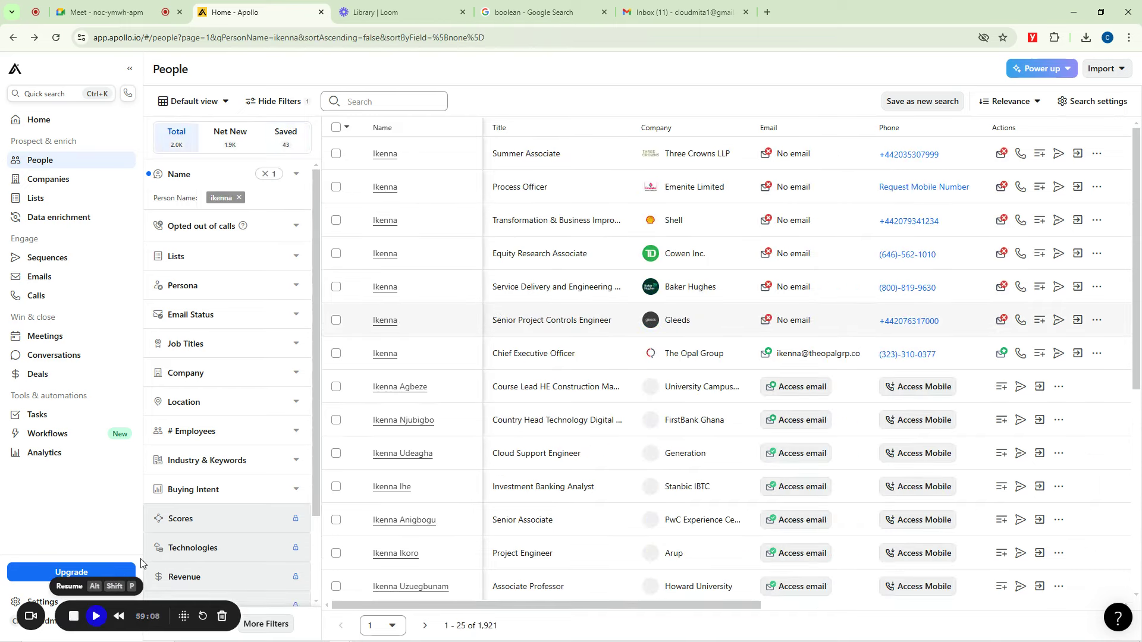
{"action": "left_click", "coordinate": [98, 617]}
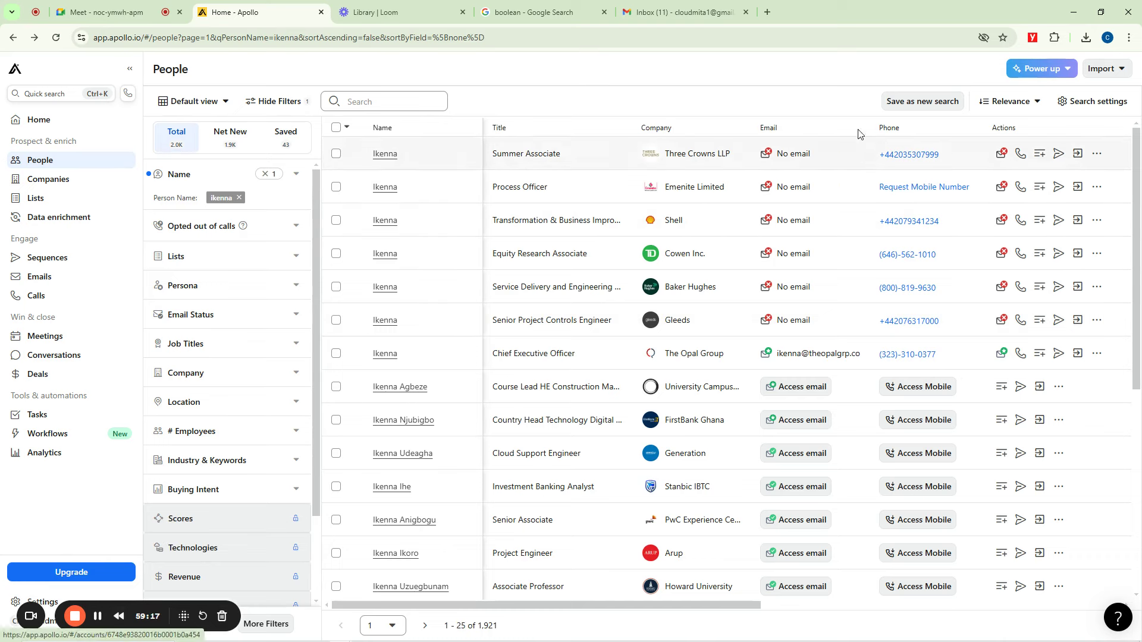
Upload apollo-contacts-export (1).csv from Downloads as a CSV contact import
{"action": "left_click", "coordinate": [1102, 70]}
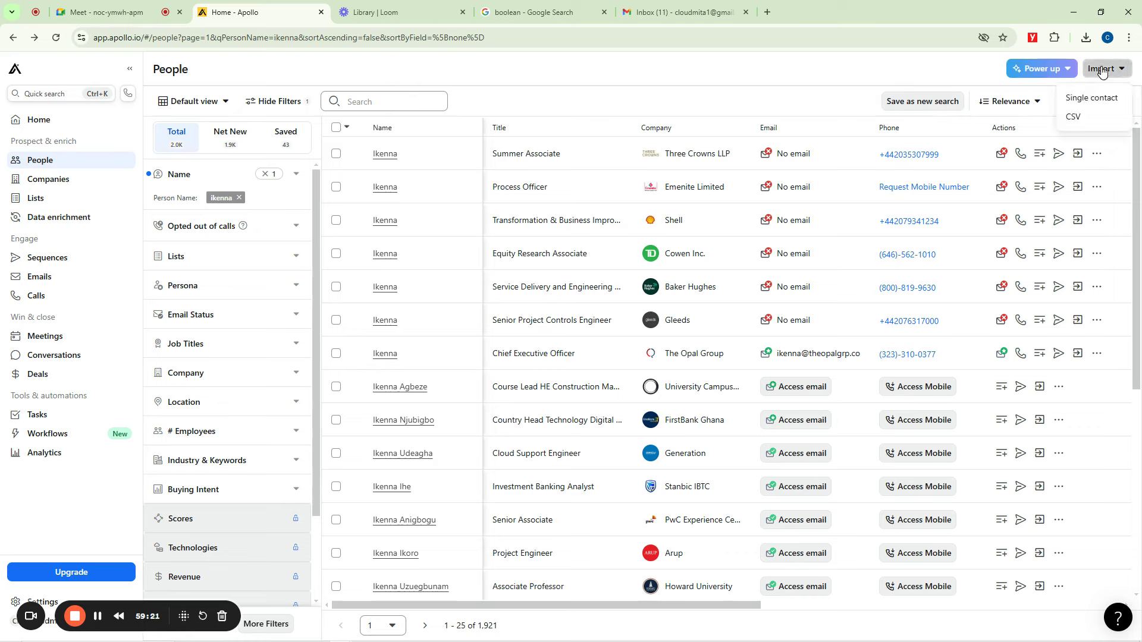
{"action": "left_click", "coordinate": [1075, 119]}
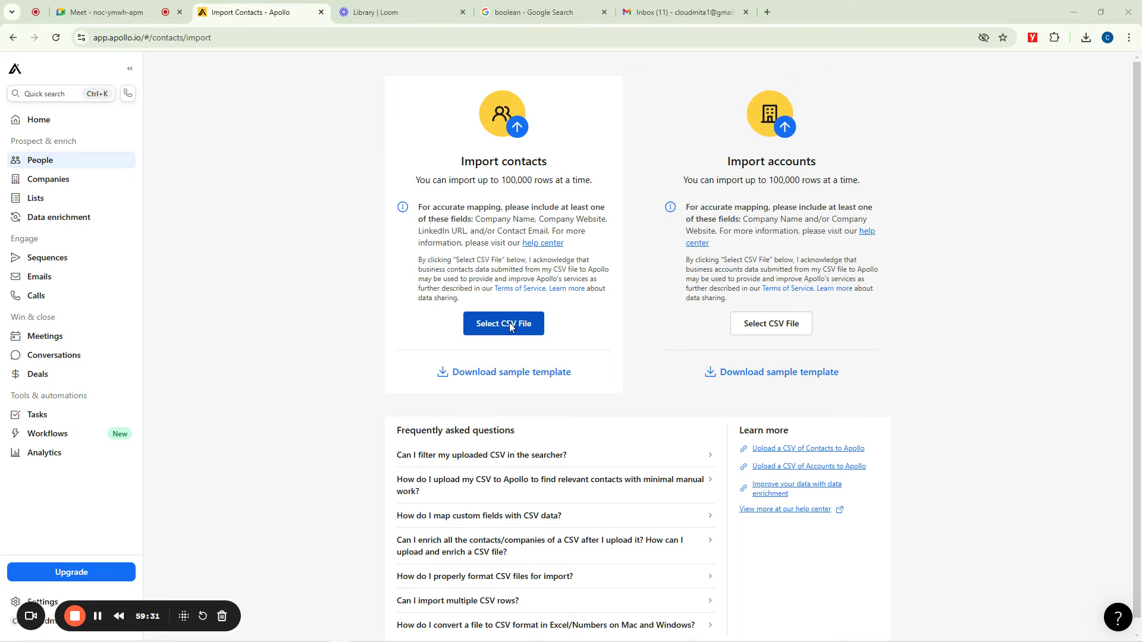
{"action": "left_click", "coordinate": [509, 325]}
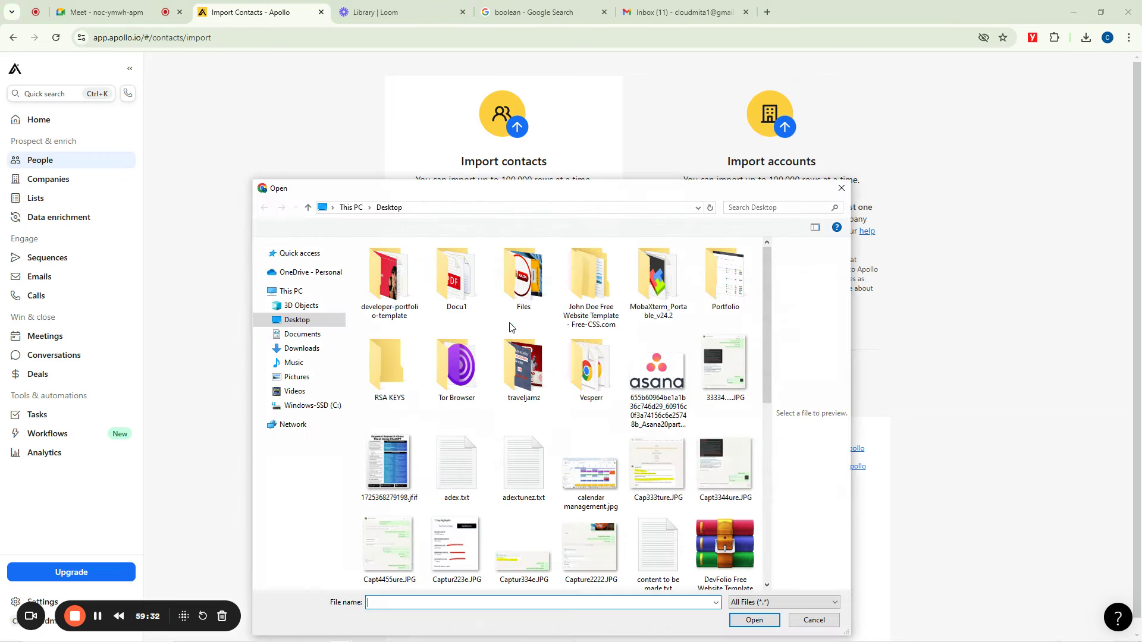
{"action": "left_click", "coordinate": [306, 351]}
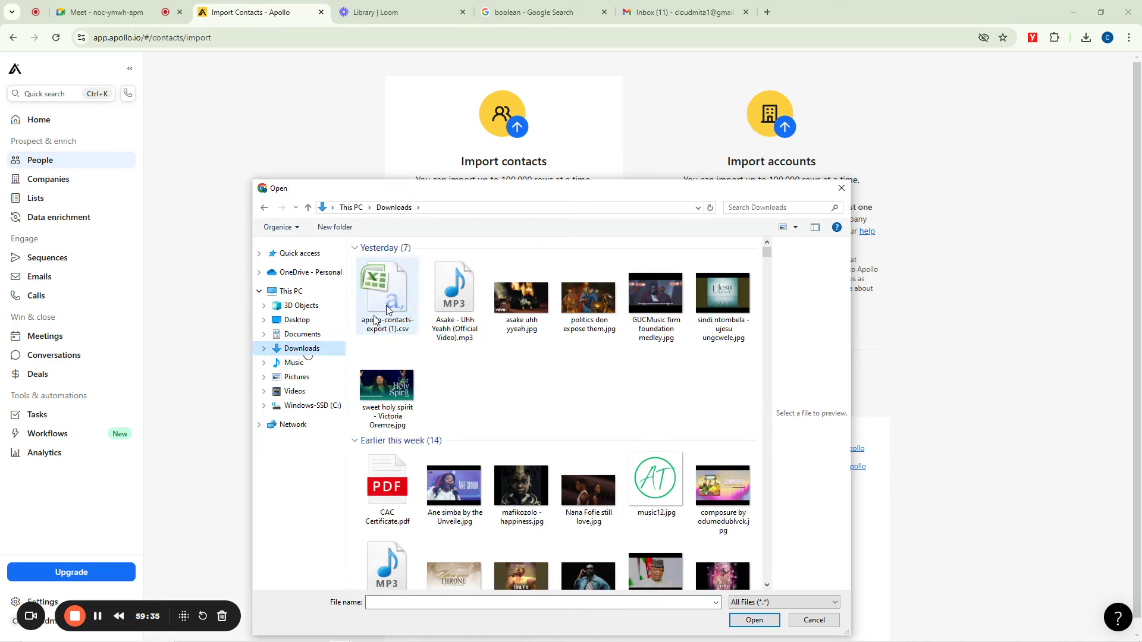
{"action": "left_click", "coordinate": [378, 294]}
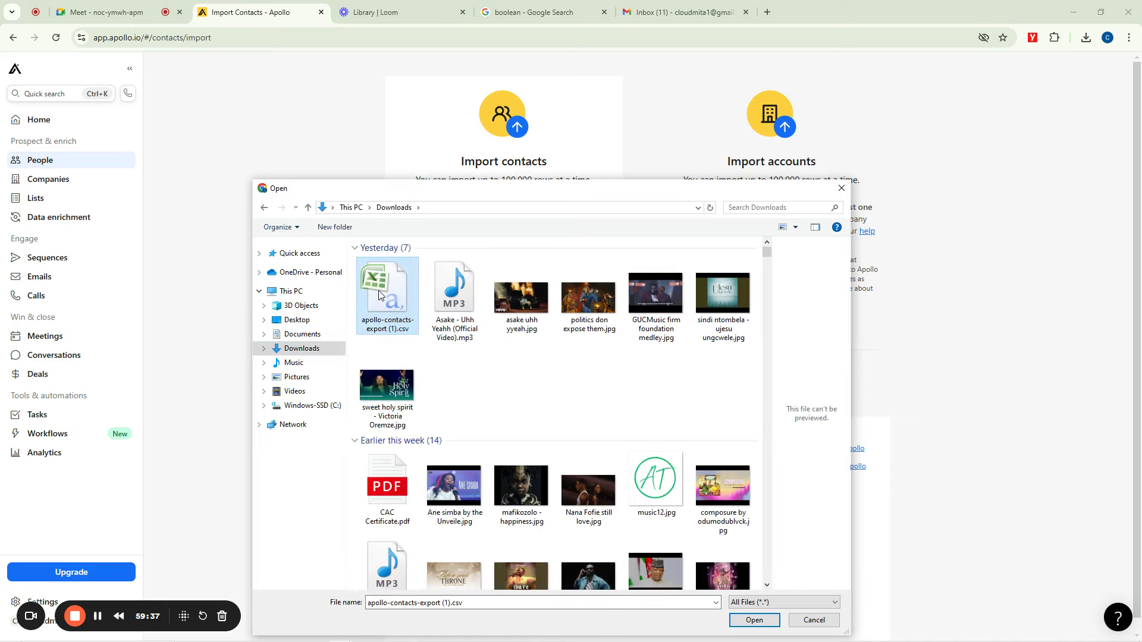
{"action": "left_click", "coordinate": [754, 620]}
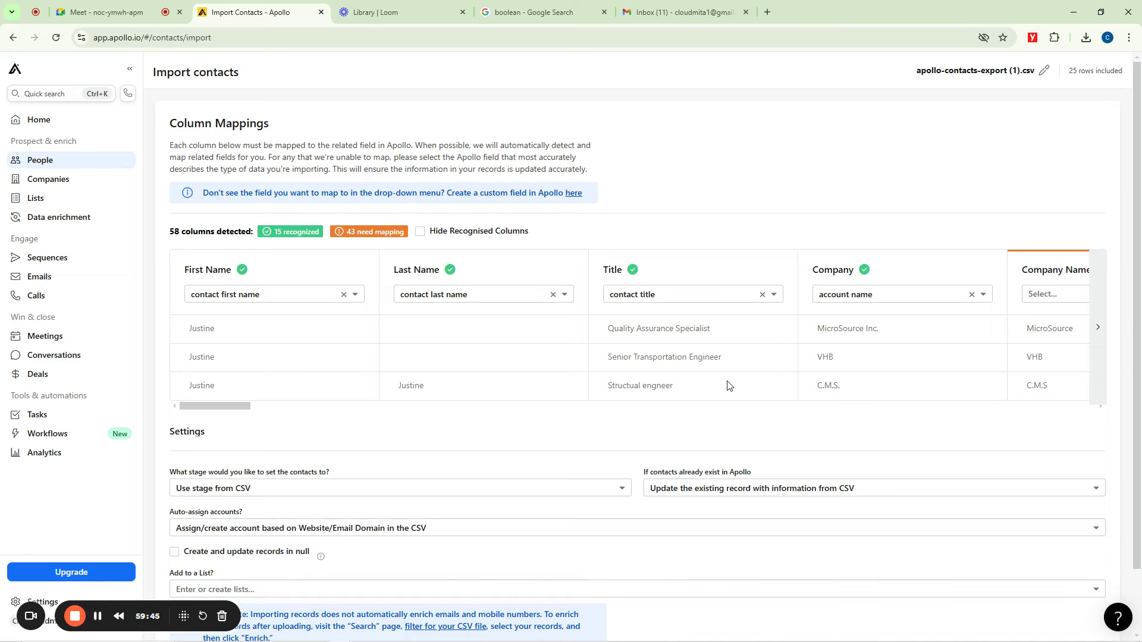
Review the import's column mapping: 25 rows, 58 columns detected, 15 already mapped
{"action": "scroll", "coordinate": [604, 420], "scroll_direction": "down", "scroll_amount": 1}
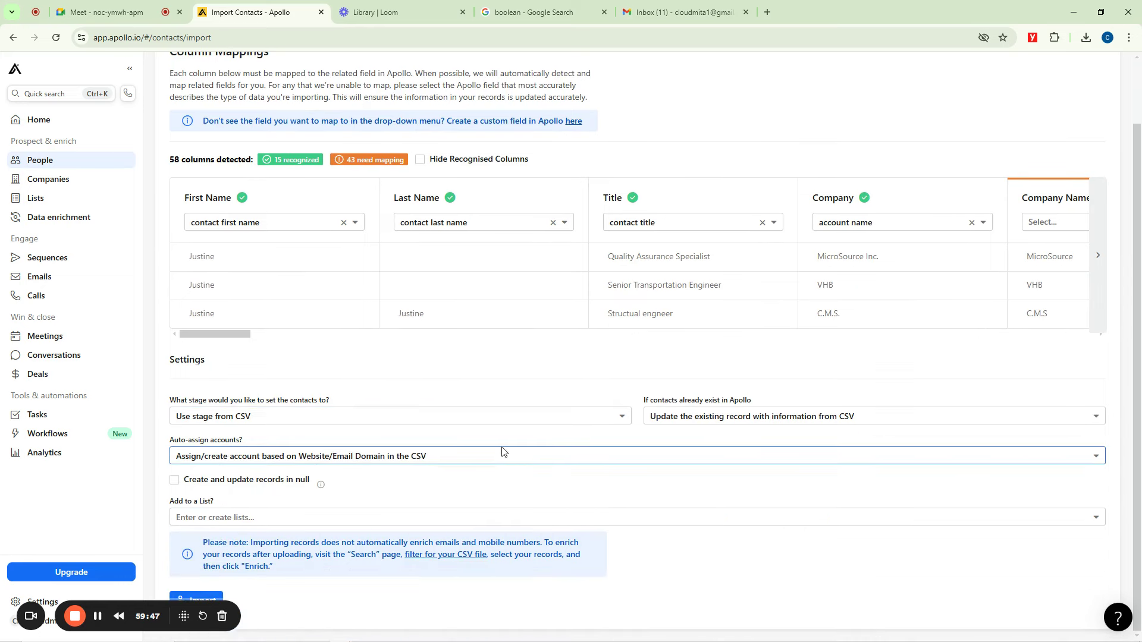
{"action": "scroll", "coordinate": [410, 419], "scroll_direction": "up", "scroll_amount": 1}
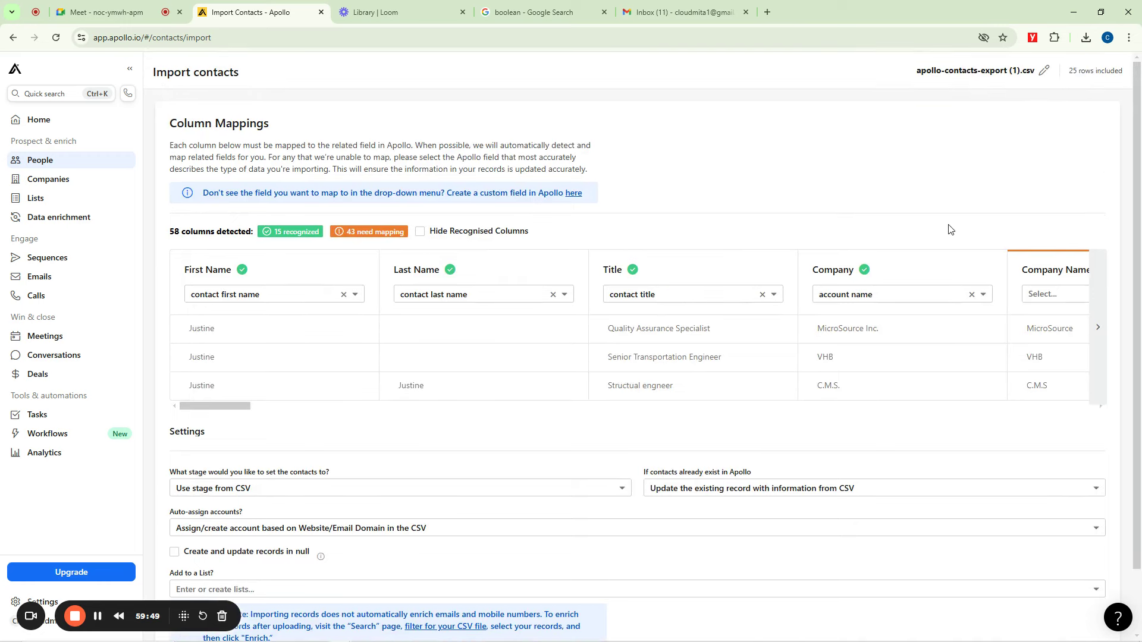
{"action": "left_click_drag", "start_coordinate": [1138, 166], "coordinate": [1136, 339]}
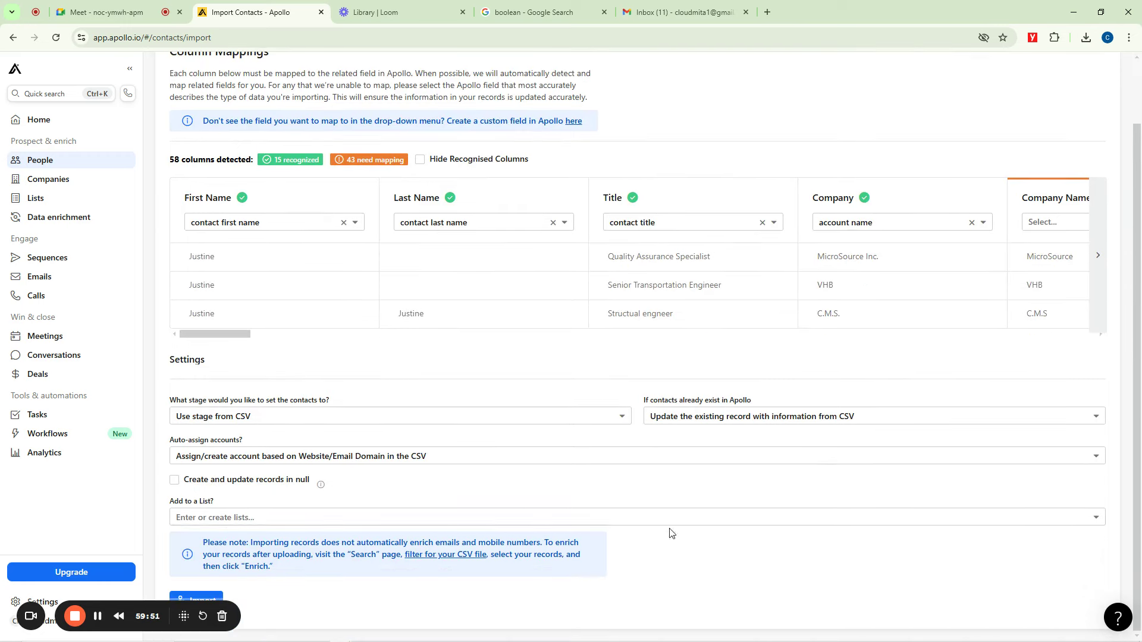
{"action": "left_click_drag", "start_coordinate": [106, 612], "coordinate": [767, 569]}
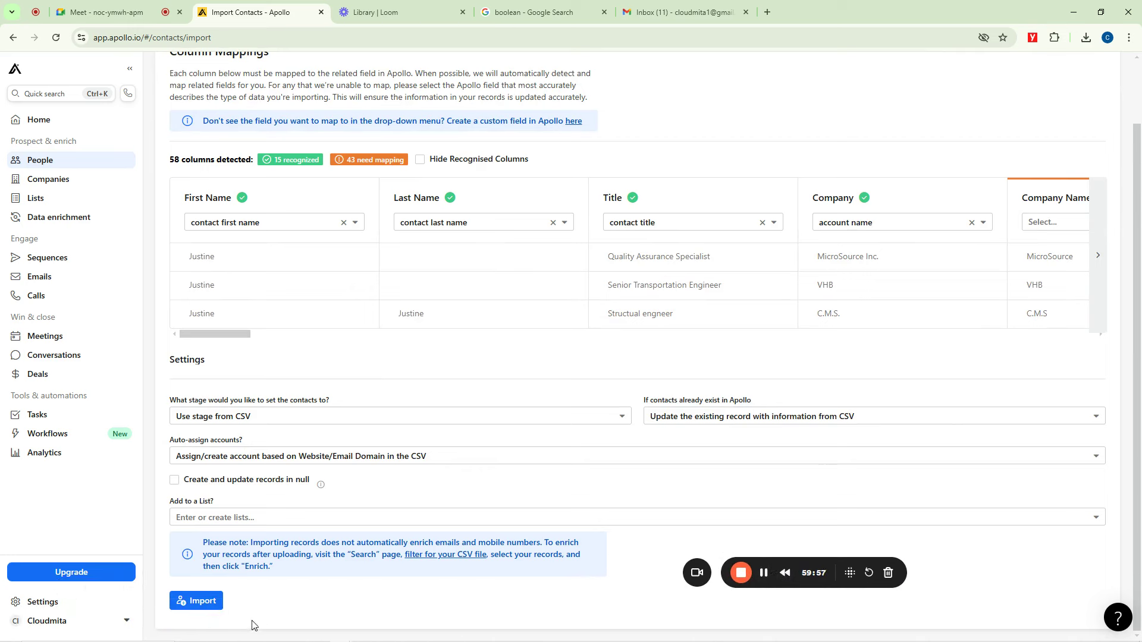
Import the CSV contacts despite 43 unmapped columns, then go to the Companies search page
{"action": "left_click", "coordinate": [203, 601]}
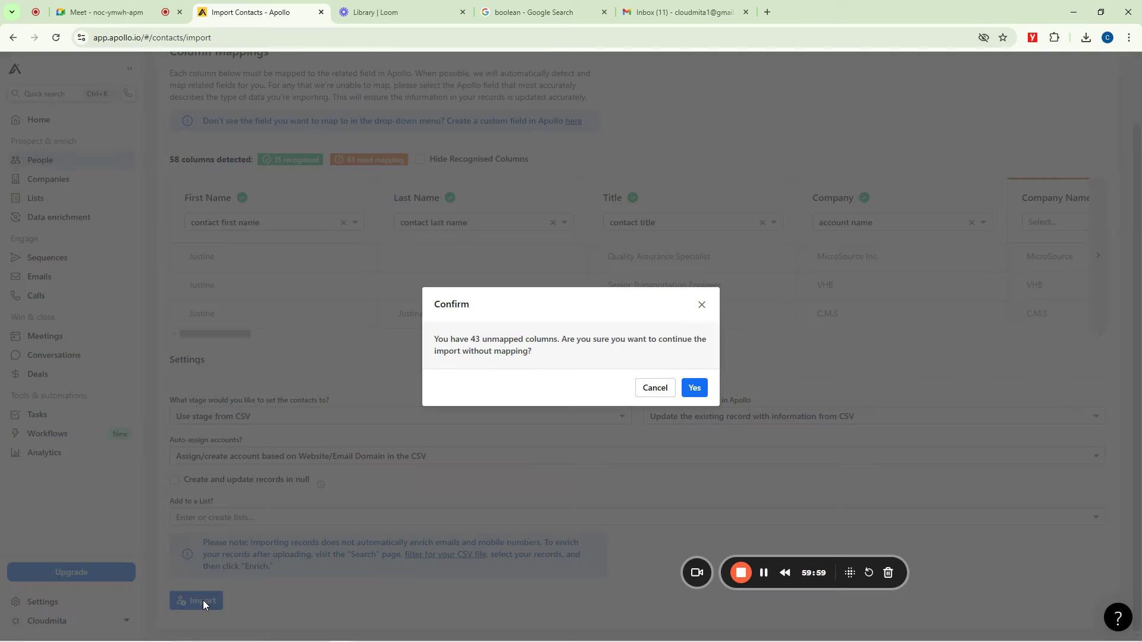
{"action": "left_click", "coordinate": [694, 389]}
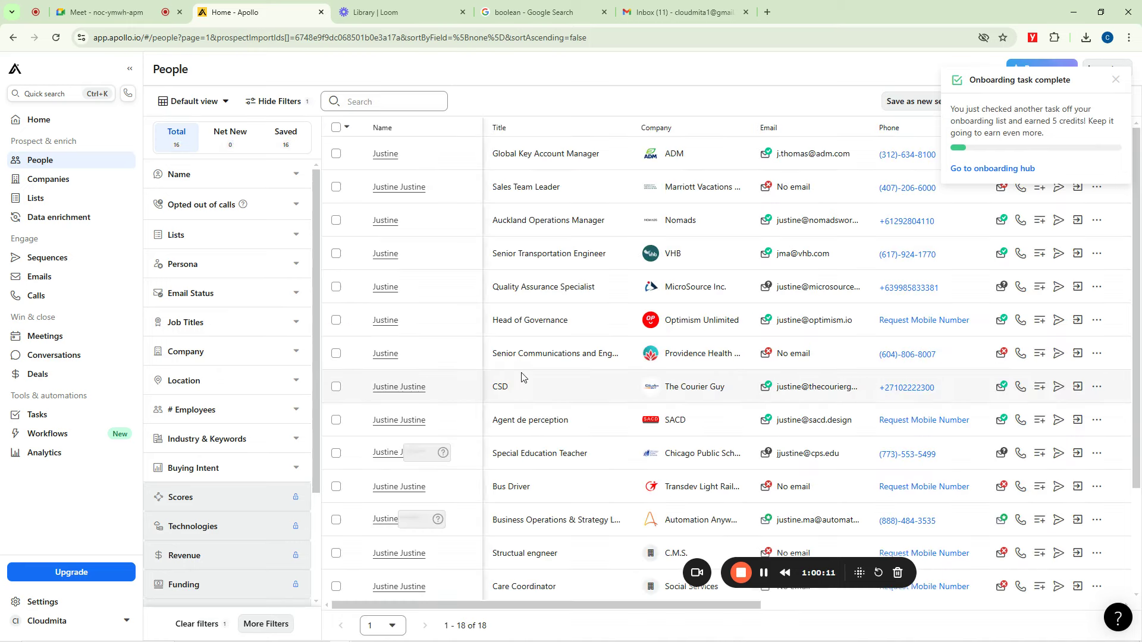
{"action": "left_click", "coordinate": [1117, 82]}
{"action": "scroll", "coordinate": [517, 284], "scroll_direction": "down", "scroll_amount": 2}
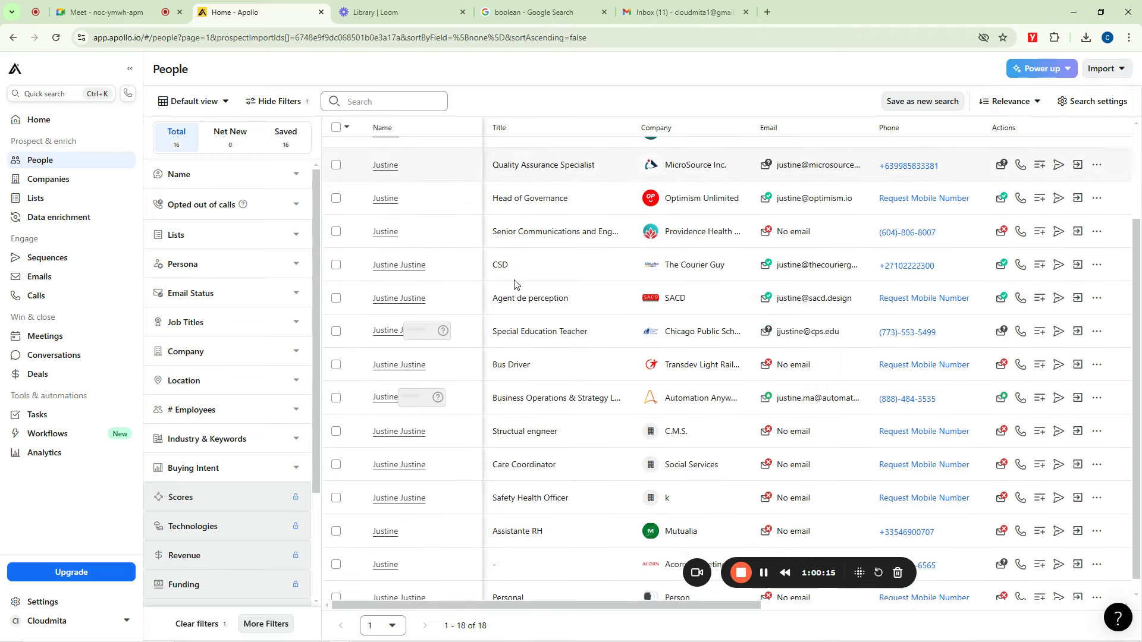
{"action": "left_click", "coordinate": [38, 181]}
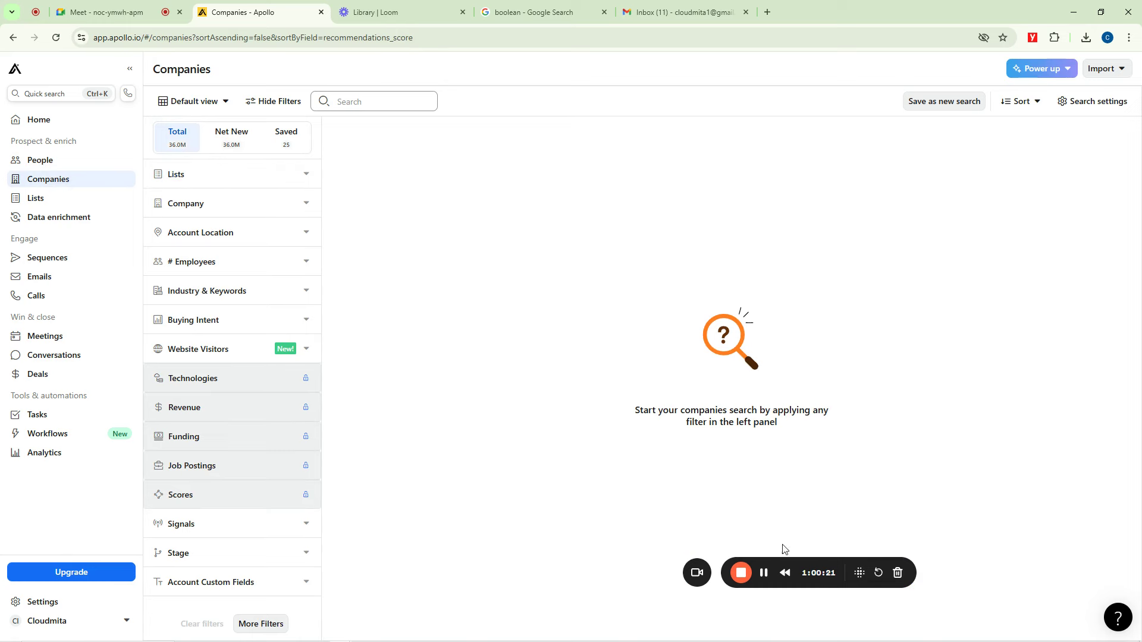
View the Under 25 and Unilever List people lists, then go to the Data enrichment health center
{"action": "left_click_drag", "start_coordinate": [816, 563], "coordinate": [489, 574]}
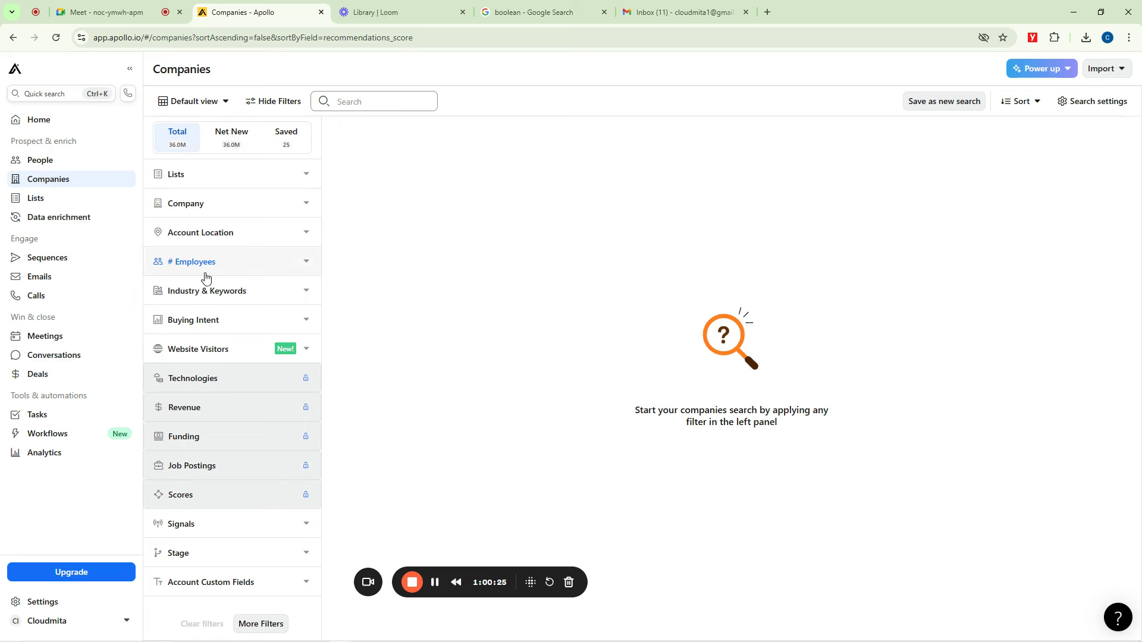
{"action": "left_click", "coordinate": [37, 198]}
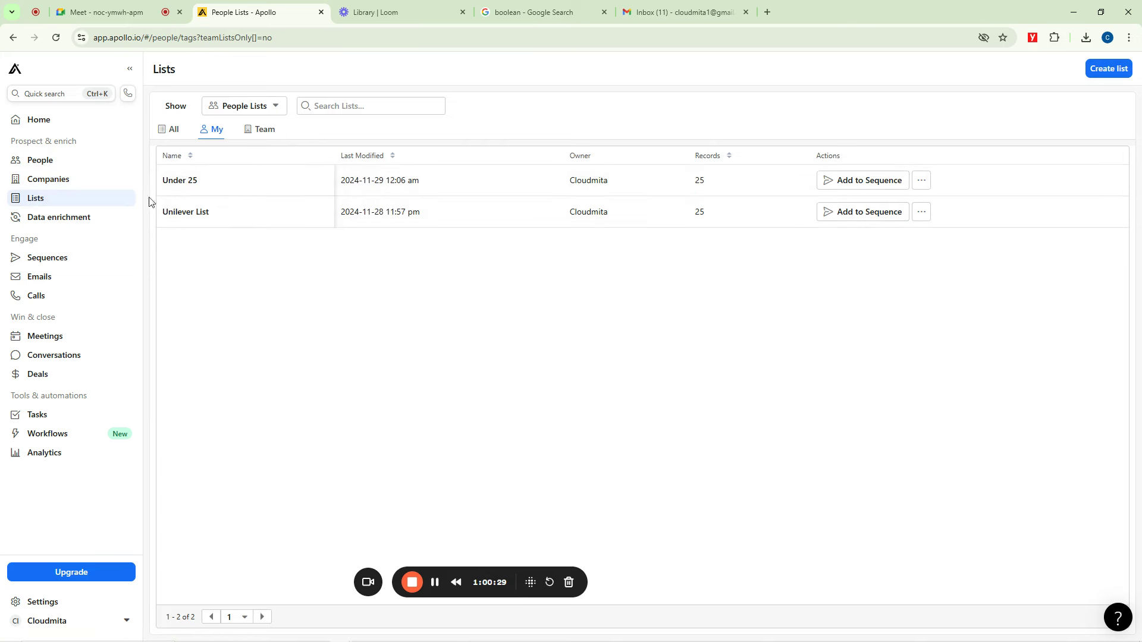
{"action": "left_click", "coordinate": [68, 219]}
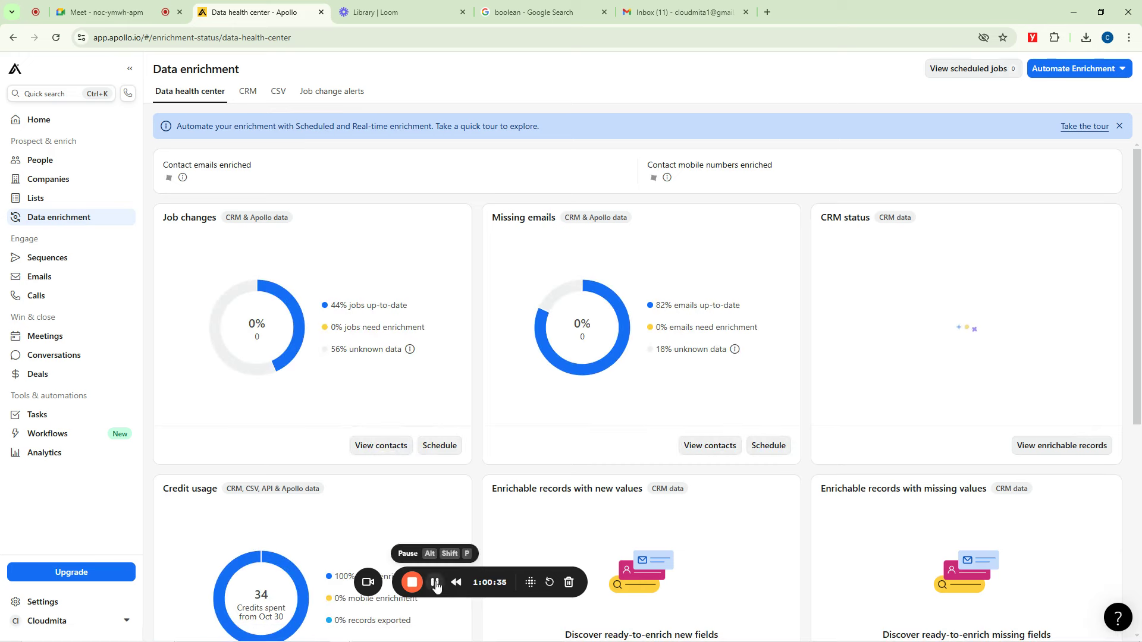
Scroll the Data health center through credit usage and enrichment job activity, then switch to Google
{"action": "left_click_drag", "start_coordinate": [483, 578], "coordinate": [1038, 610]}
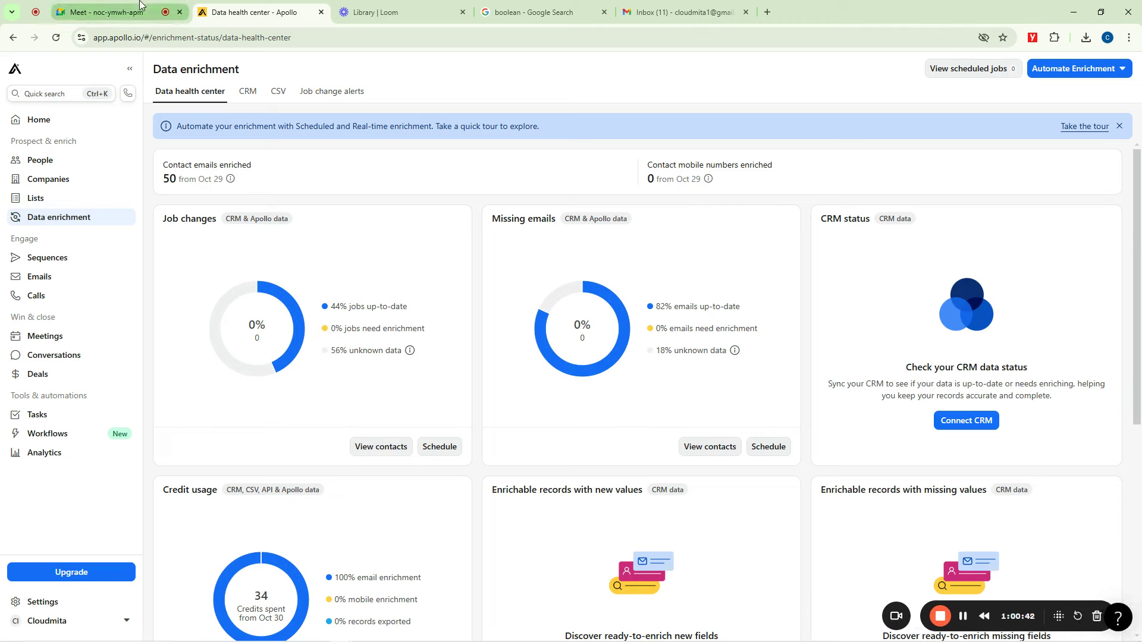
{"action": "mouse_move", "coordinate": [140, 5]}
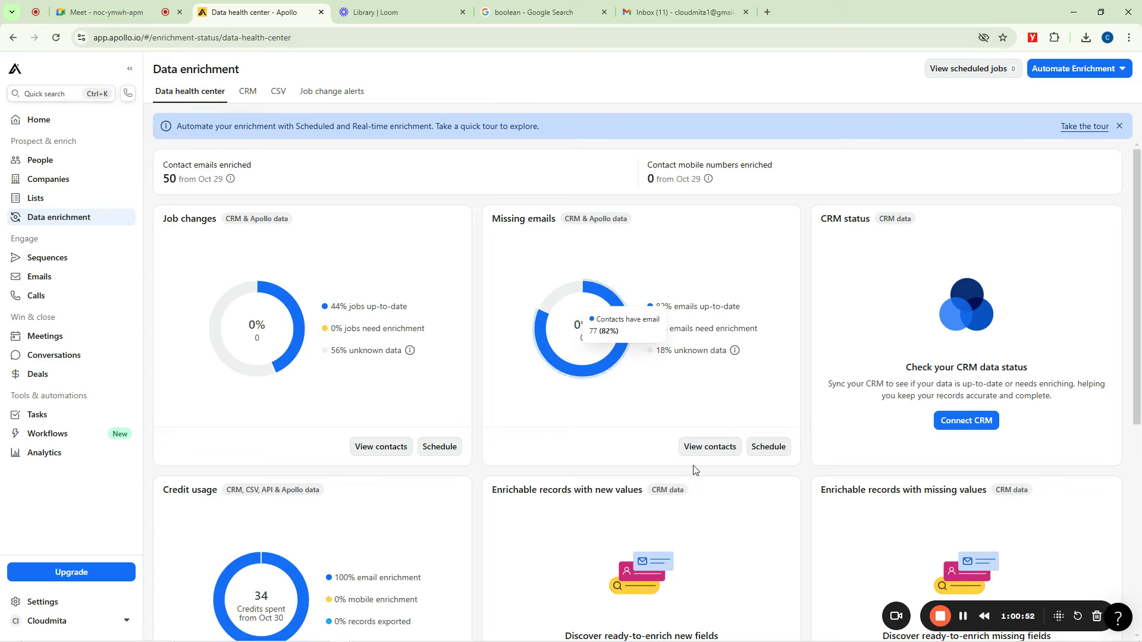
{"action": "scroll", "coordinate": [692, 469], "scroll_direction": "down", "scroll_amount": 4}
{"action": "scroll", "coordinate": [693, 471], "scroll_direction": "down", "scroll_amount": 2}
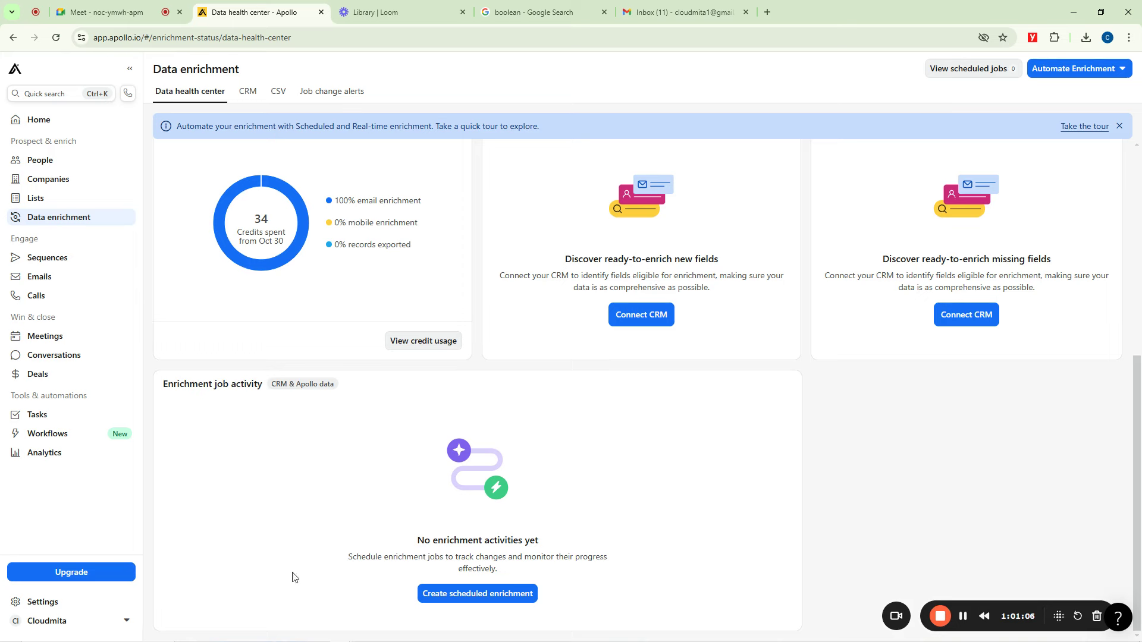
{"action": "left_click", "coordinate": [965, 617]}
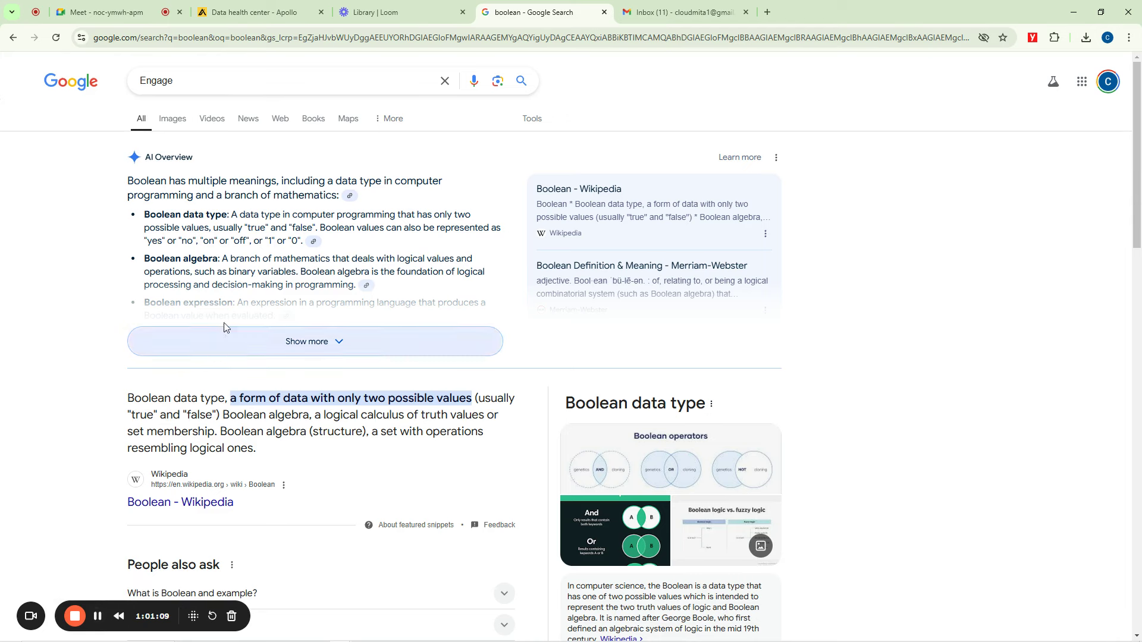
Search Google for 'engage', highlight phrases in definition 2, then return to Apollo's Data health center
{"action": "left_click", "coordinate": [216, 90]}
{"action": "key", "text": "Return"}
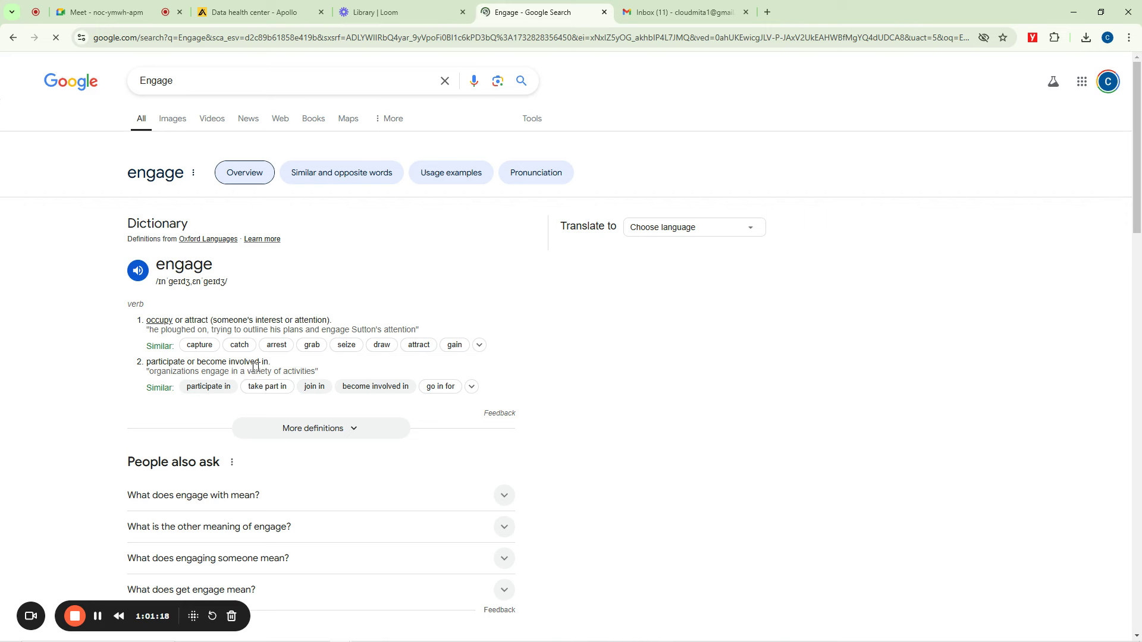
{"action": "left_click_drag", "start_coordinate": [269, 362], "coordinate": [199, 363]}
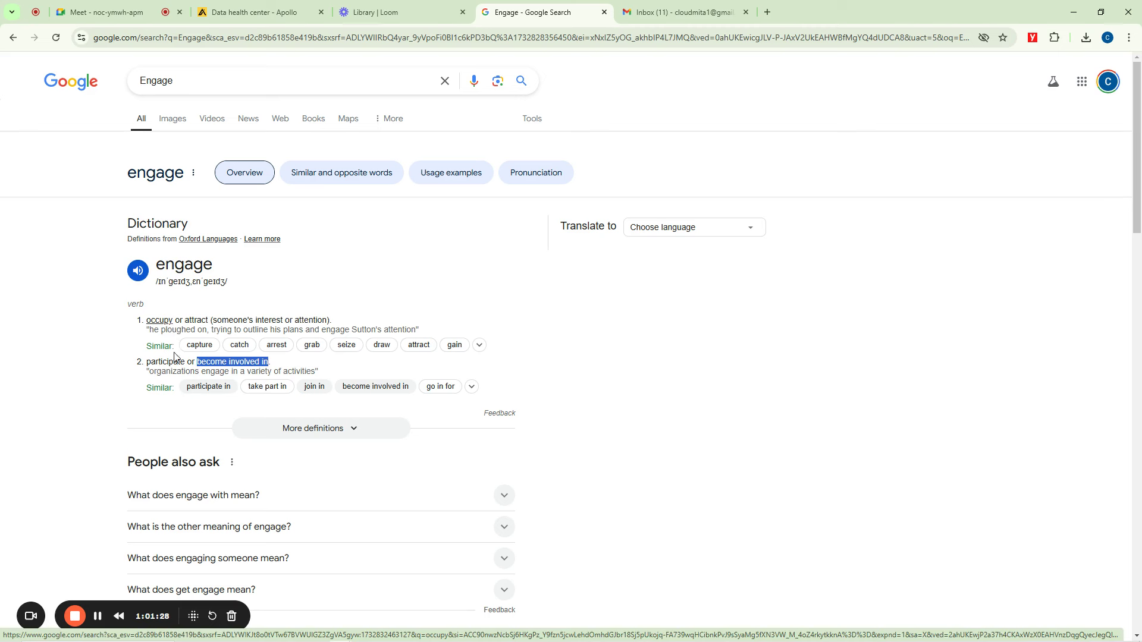
{"action": "left_click_drag", "start_coordinate": [314, 374], "coordinate": [204, 374]}
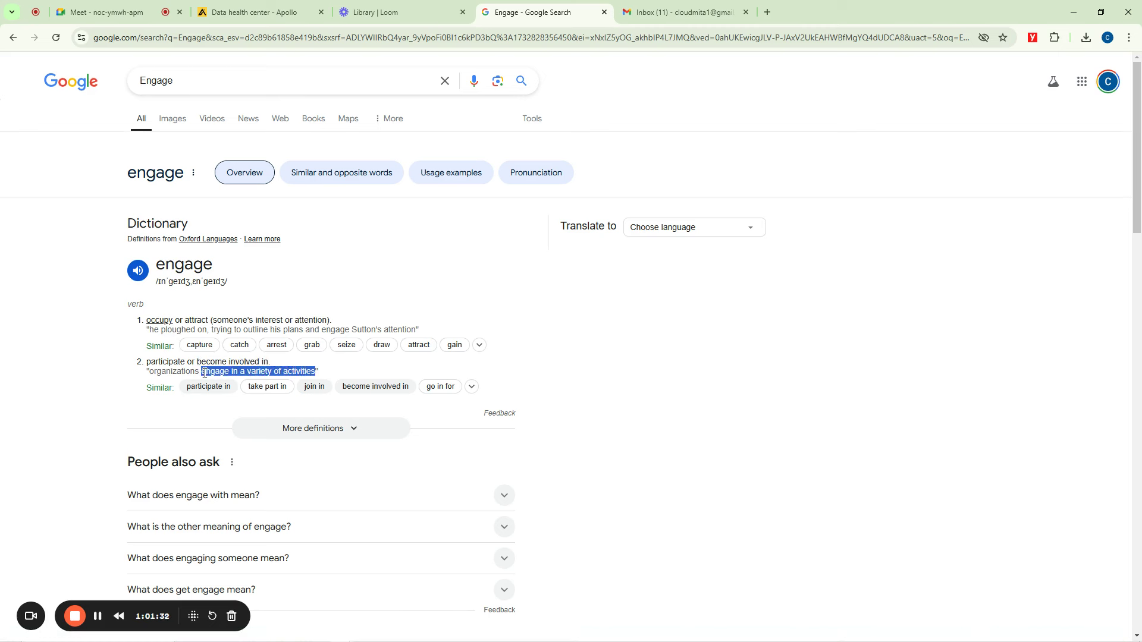
{"action": "left_click", "coordinate": [255, 12]}
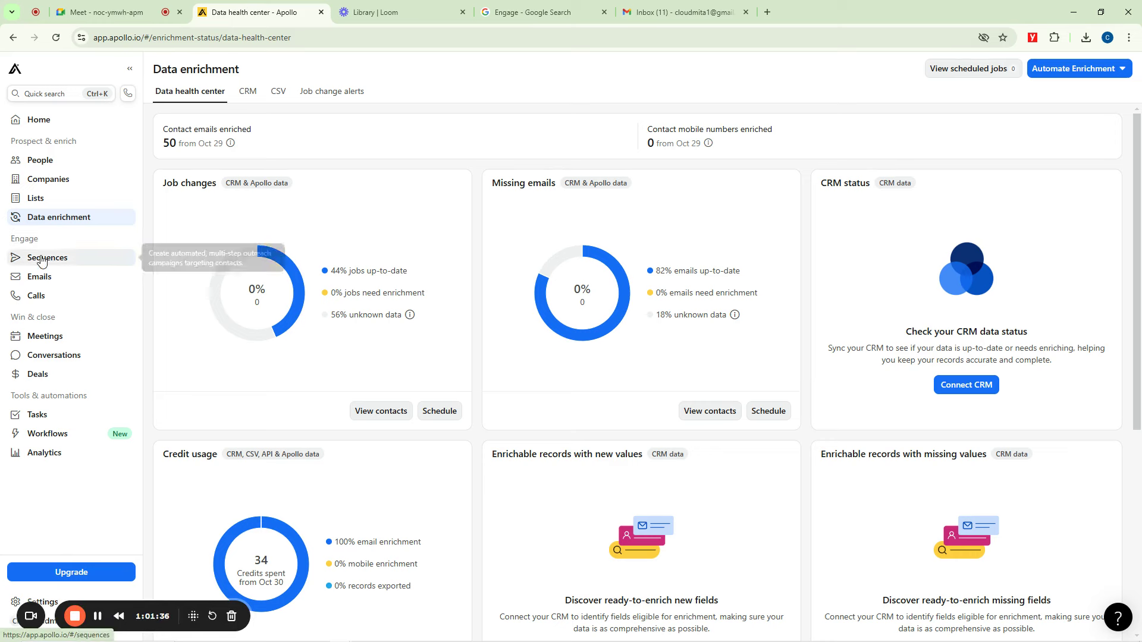
Check the People page shows the 25 contacts, then go to the empty Sequences page
{"action": "left_click", "coordinate": [41, 162]}
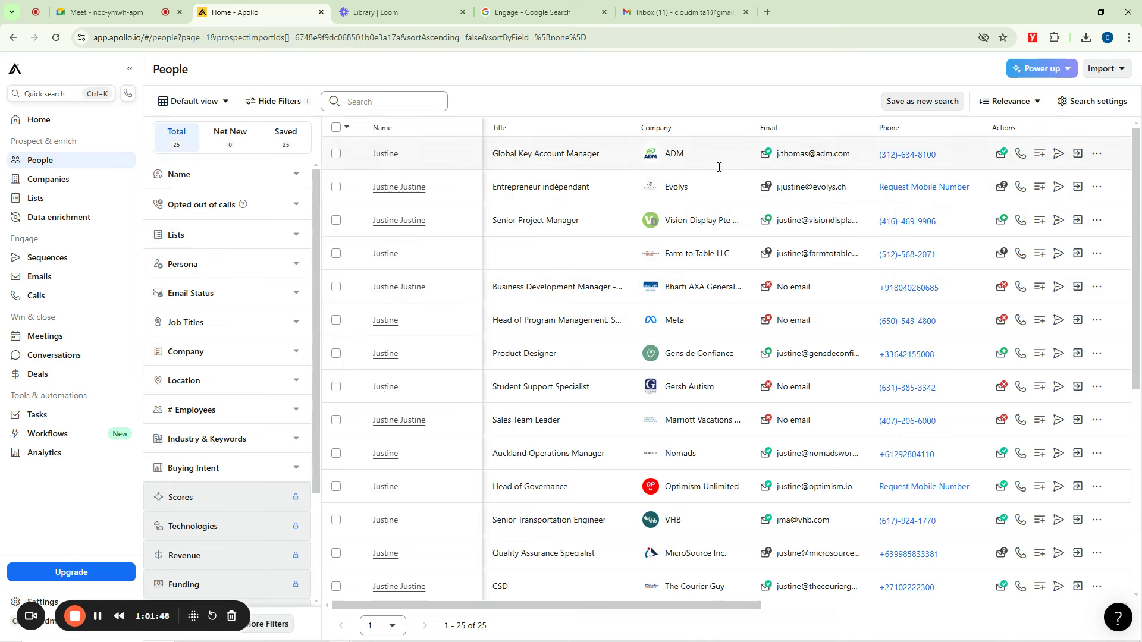
{"action": "left_click", "coordinate": [37, 258]}
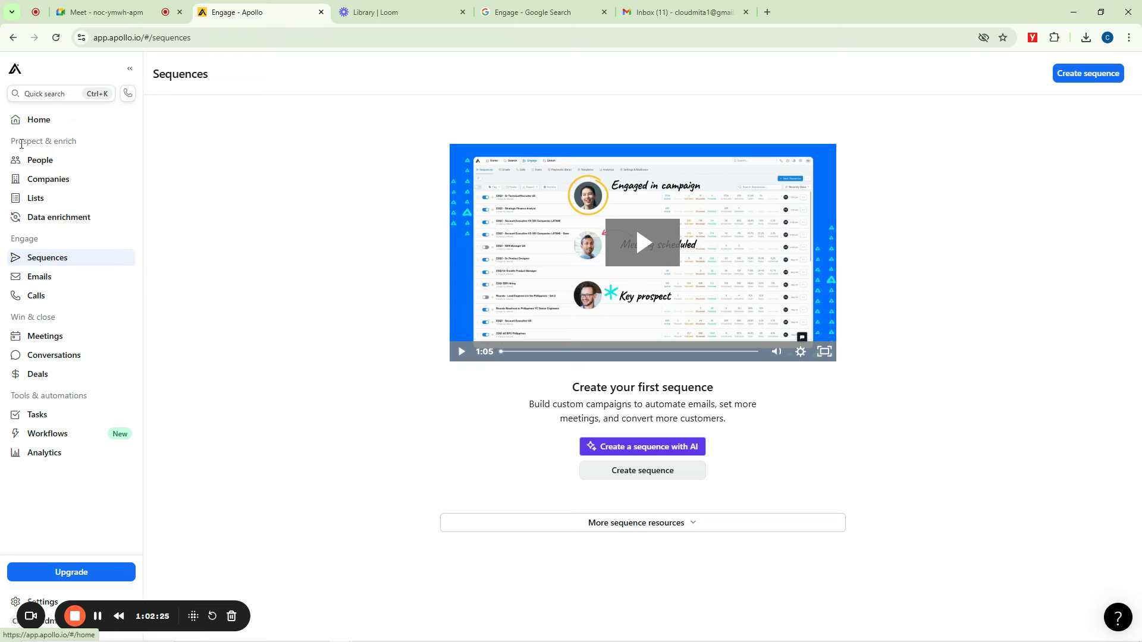
Highlight the Prospect & enrich and Engage sidebar labels, then begin creating a new sequence
{"action": "left_click_drag", "start_coordinate": [12, 144], "coordinate": [93, 148]}
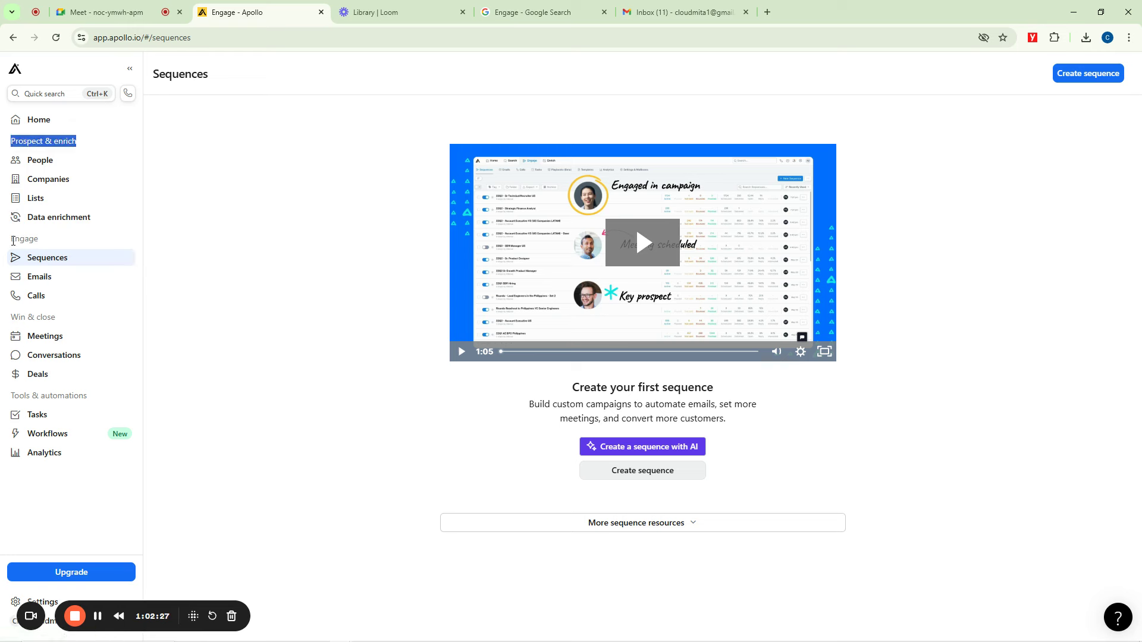
{"action": "left_click_drag", "start_coordinate": [12, 239], "coordinate": [78, 240]}
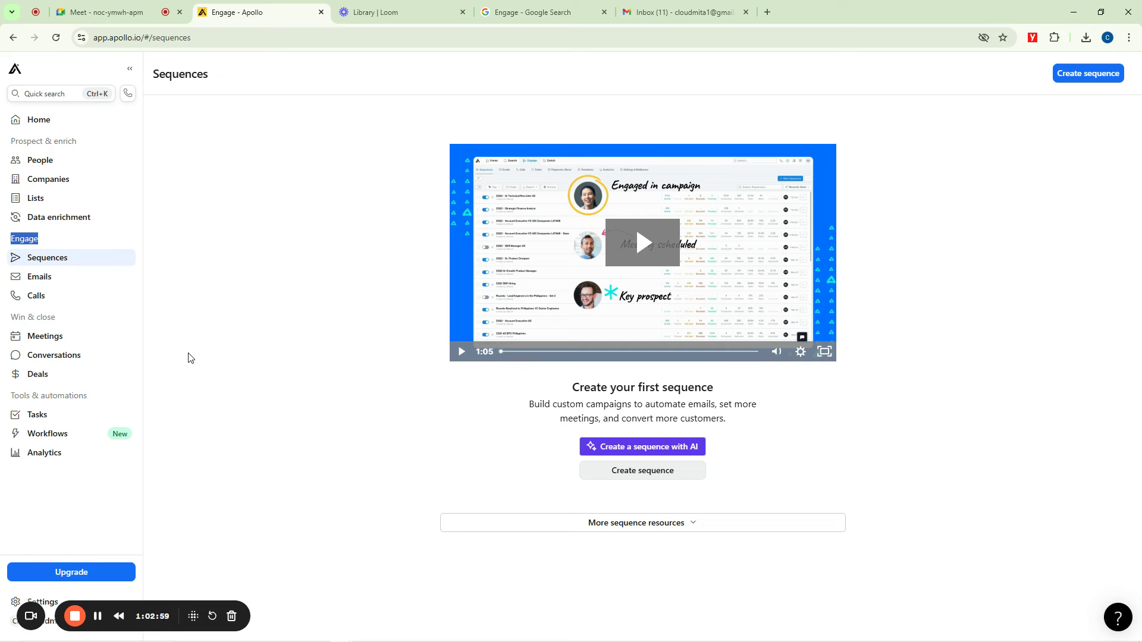
{"action": "left_click", "coordinate": [175, 244]}
{"action": "left_click", "coordinate": [1081, 73]}
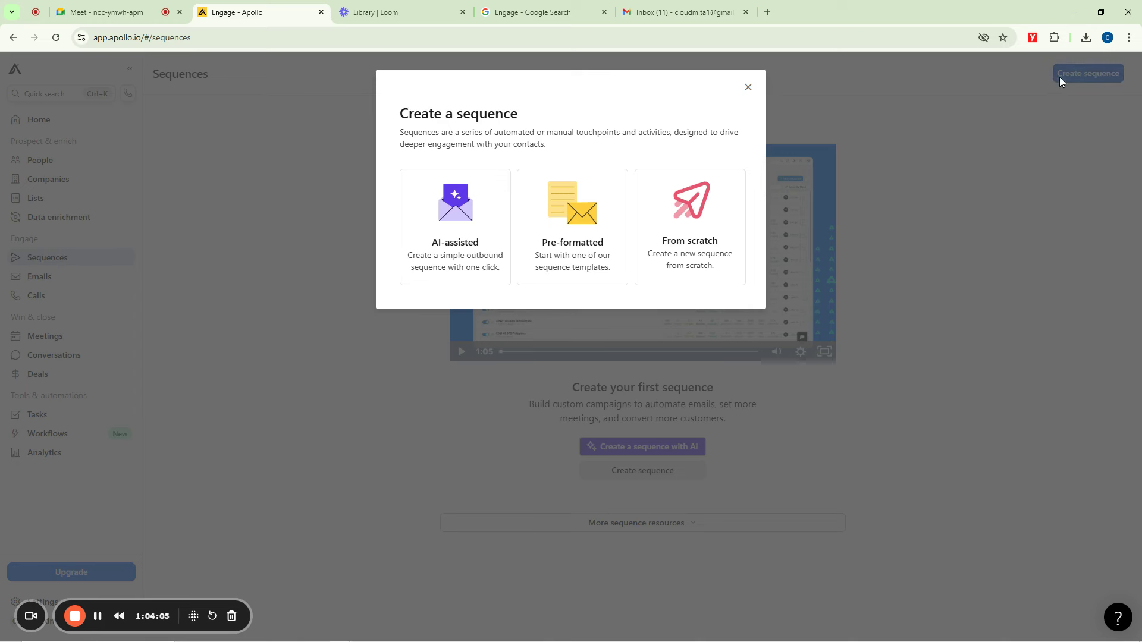
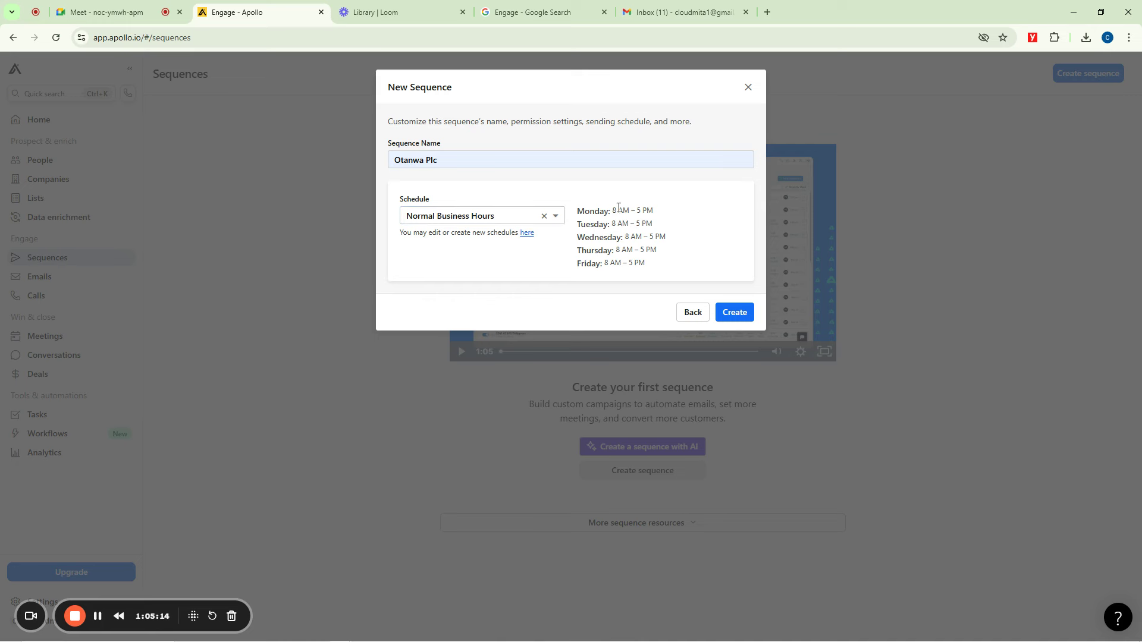
Check Monday's 8 AM–5 PM hours, then open the schedule settings link in a new tab
{"action": "left_click_drag", "start_coordinate": [614, 210], "coordinate": [656, 213]}
{"action": "left_click", "coordinate": [641, 189]}
{"action": "right_click", "coordinate": [526, 236]}
{"action": "left_click", "coordinate": [566, 248]}
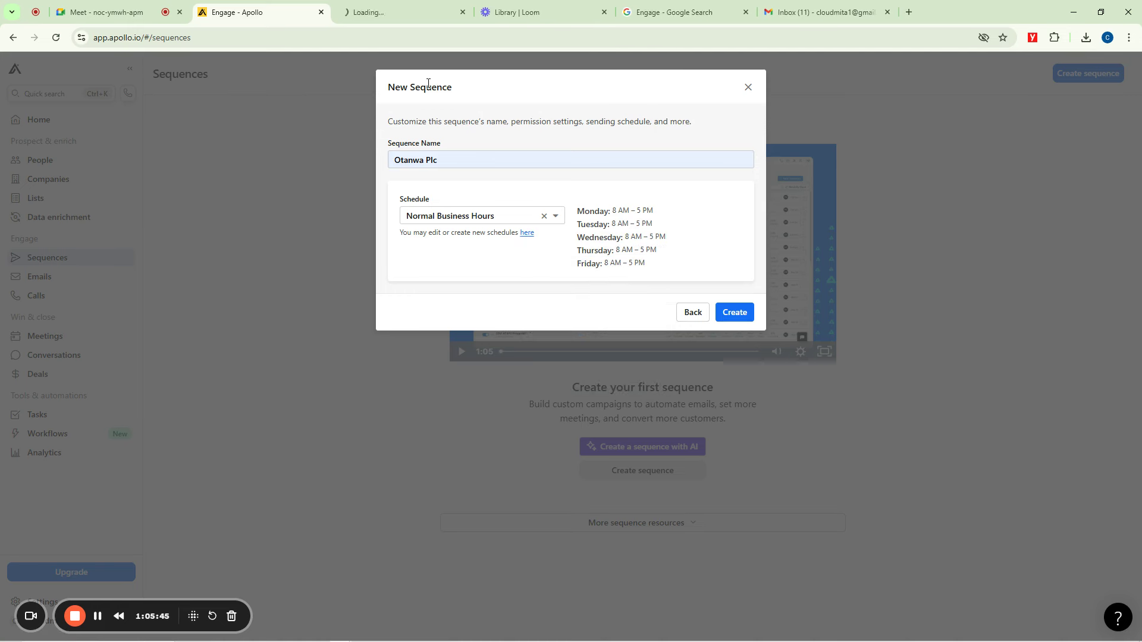
{"action": "left_click", "coordinate": [388, 5]}
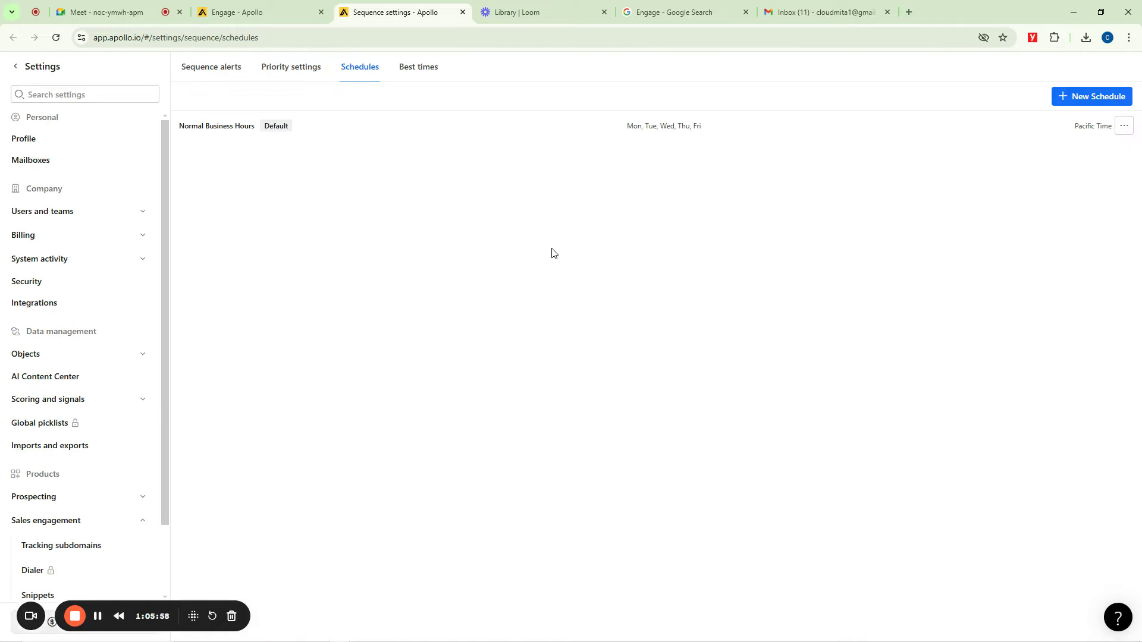
Begin a new schedule named Weekend Schedule
{"action": "left_click", "coordinate": [1082, 96]}
{"action": "left_click", "coordinate": [486, 137]}
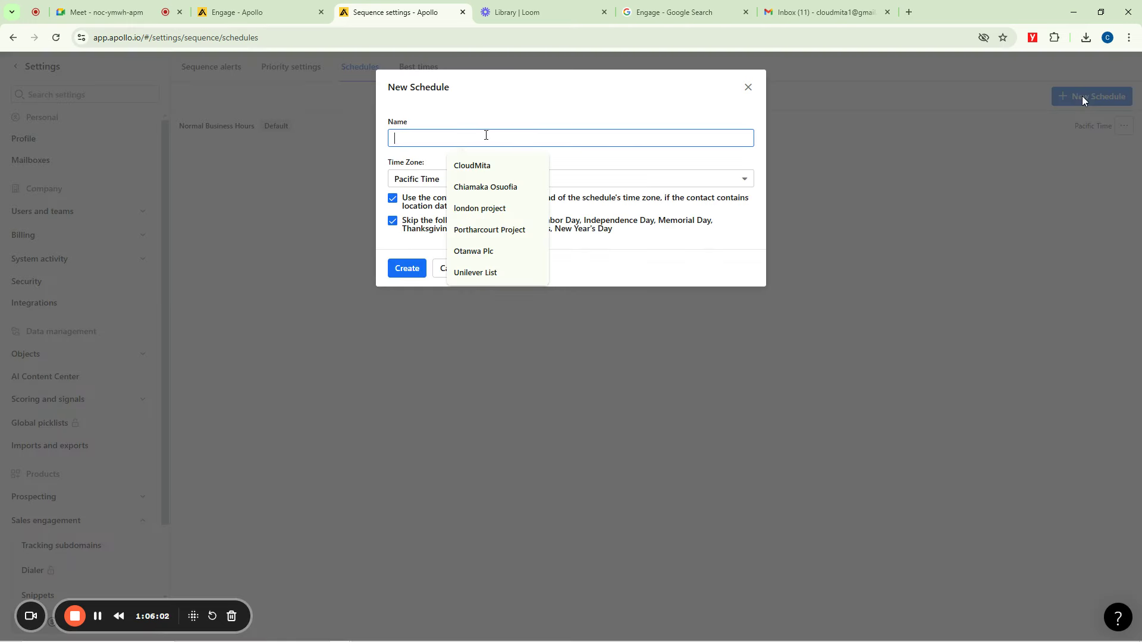
{"action": "type", "text": "We"}
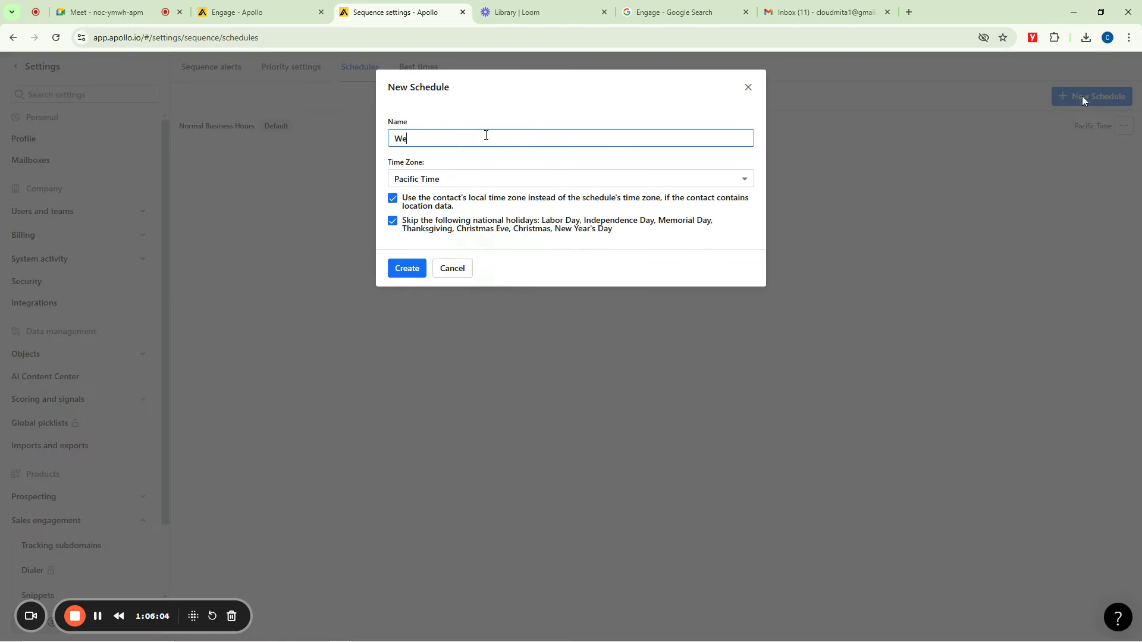
{"action": "type", "text": "ekend Schedule"}
Set the schedule's time zone to London, create it, and clear Monday's sending windows
{"action": "left_click", "coordinate": [473, 180]}
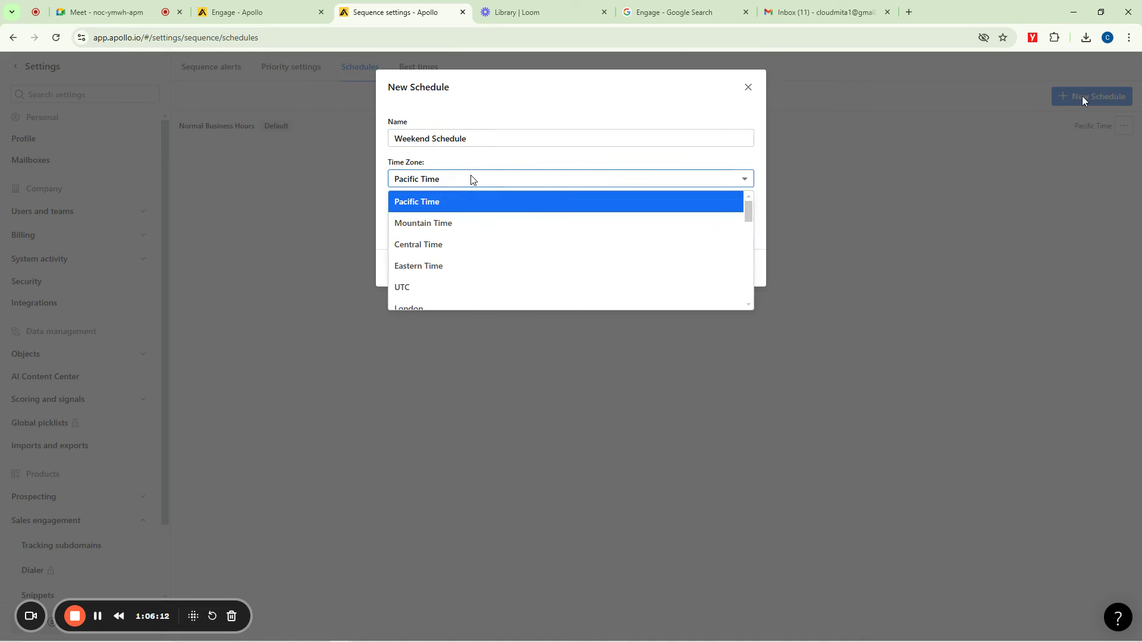
{"action": "scroll", "coordinate": [525, 265], "scroll_direction": "down", "scroll_amount": 6}
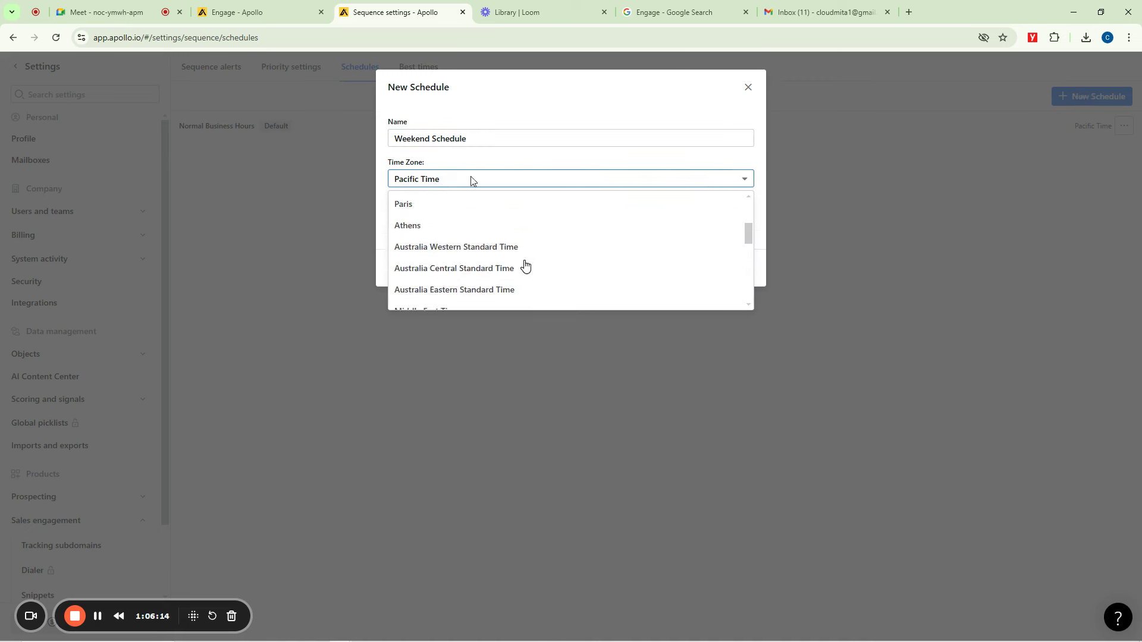
{"action": "scroll", "coordinate": [524, 266], "scroll_direction": "down", "scroll_amount": 3}
{"action": "scroll", "coordinate": [483, 273], "scroll_direction": "up", "scroll_amount": 4}
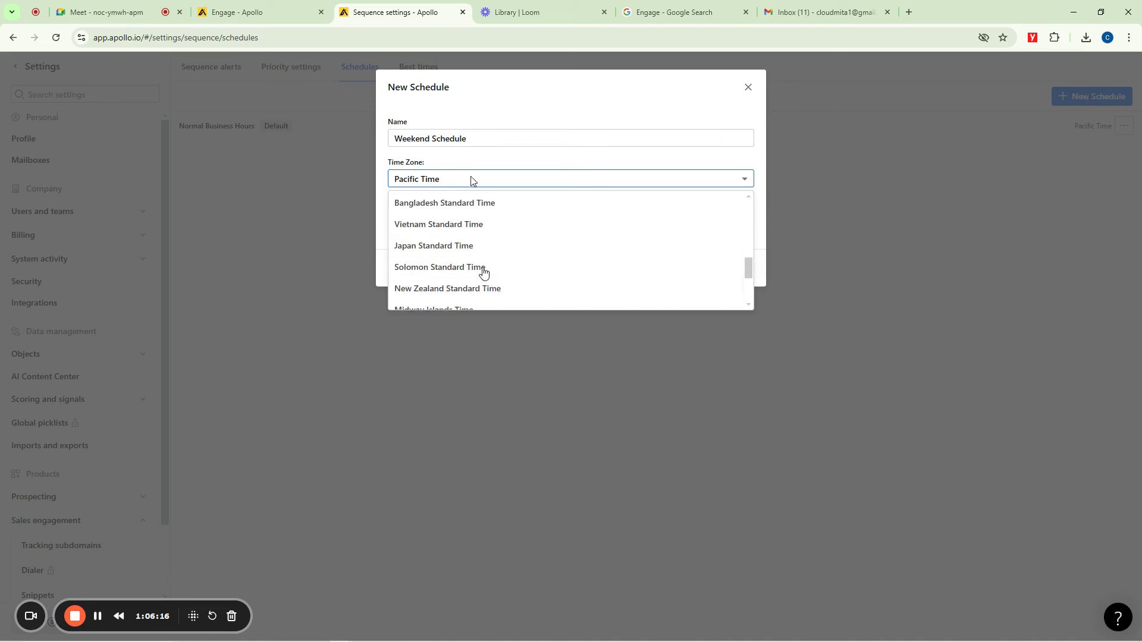
{"action": "scroll", "coordinate": [481, 271], "scroll_direction": "down", "scroll_amount": 4}
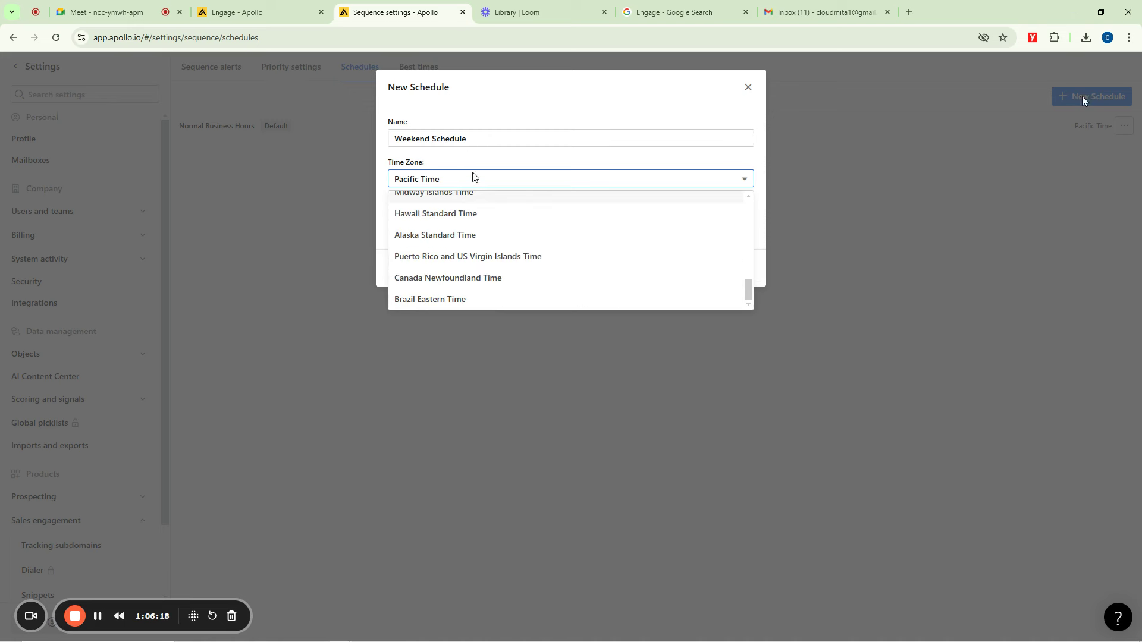
{"action": "scroll", "coordinate": [454, 219], "scroll_direction": "up", "scroll_amount": 10}
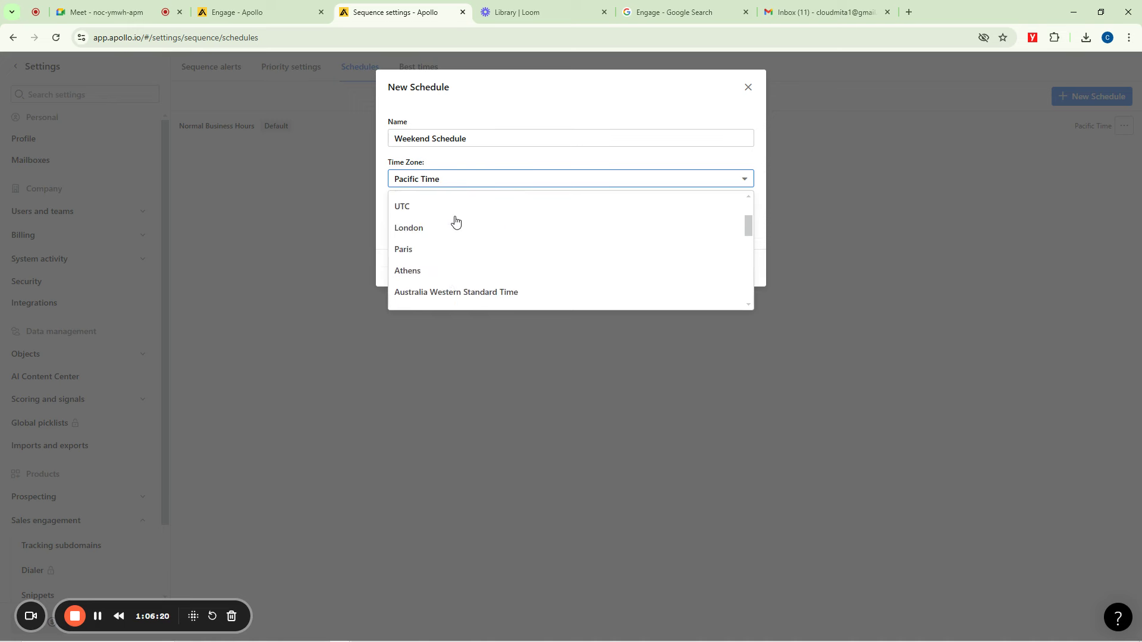
{"action": "scroll", "coordinate": [452, 232], "scroll_direction": "down", "scroll_amount": 2}
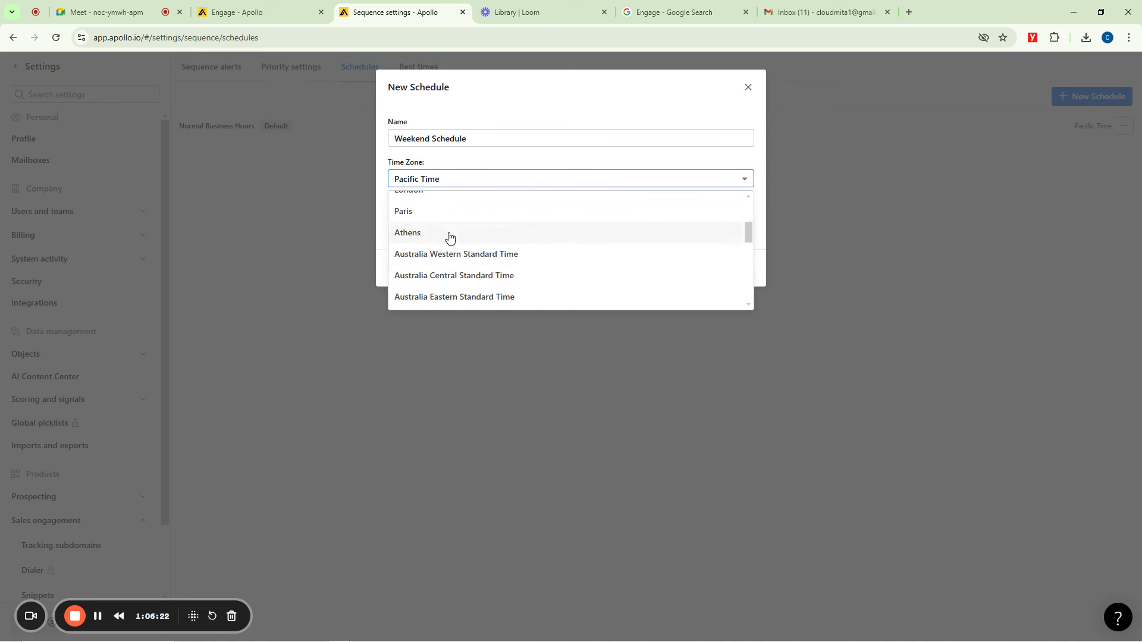
{"action": "scroll", "coordinate": [428, 224], "scroll_direction": "up", "scroll_amount": 1}
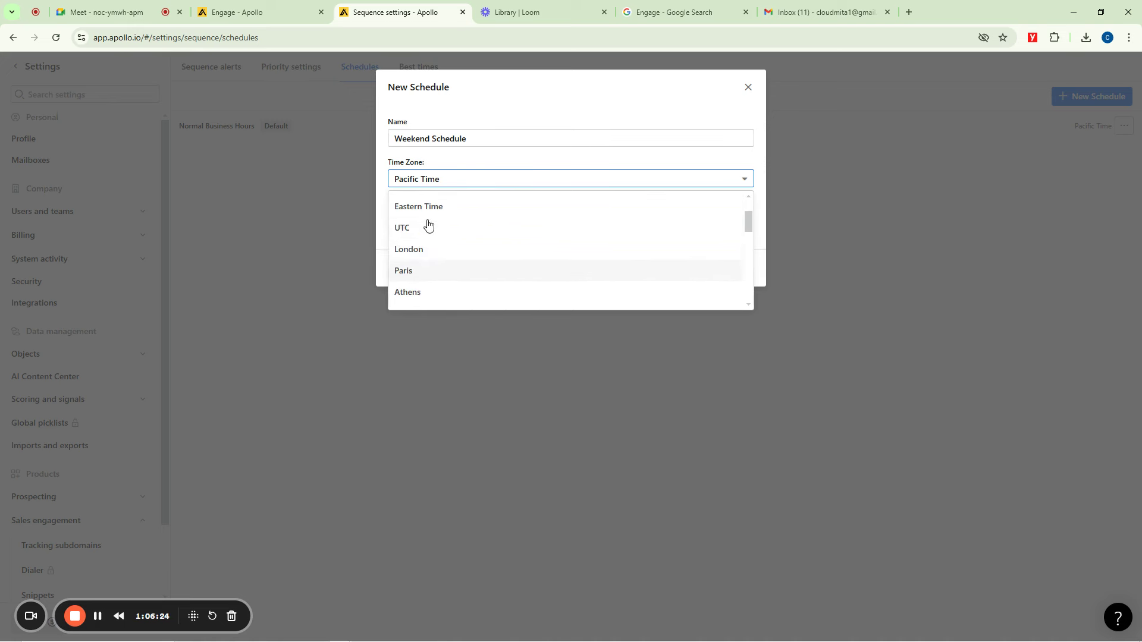
{"action": "left_click", "coordinate": [419, 248]}
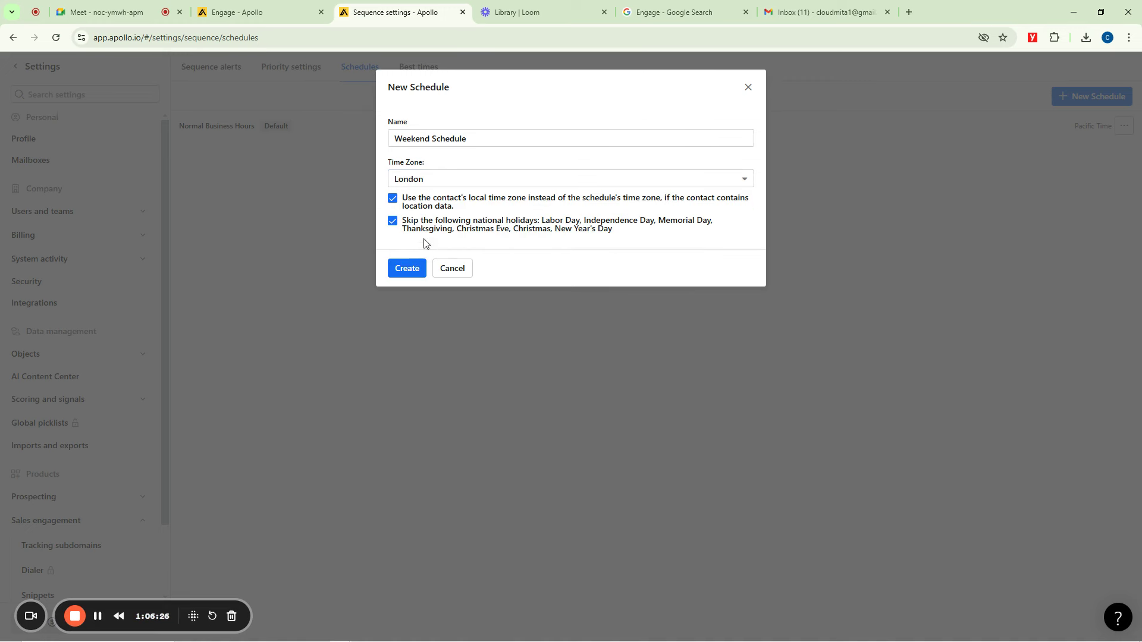
{"action": "left_click", "coordinate": [405, 269]}
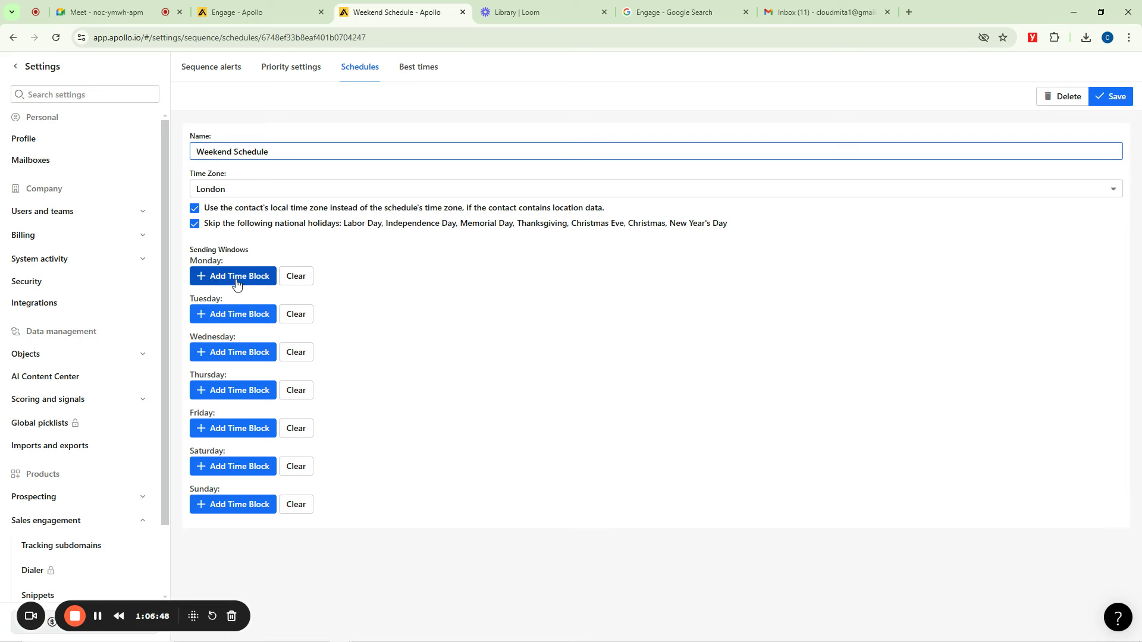
{"action": "left_click", "coordinate": [289, 281]}
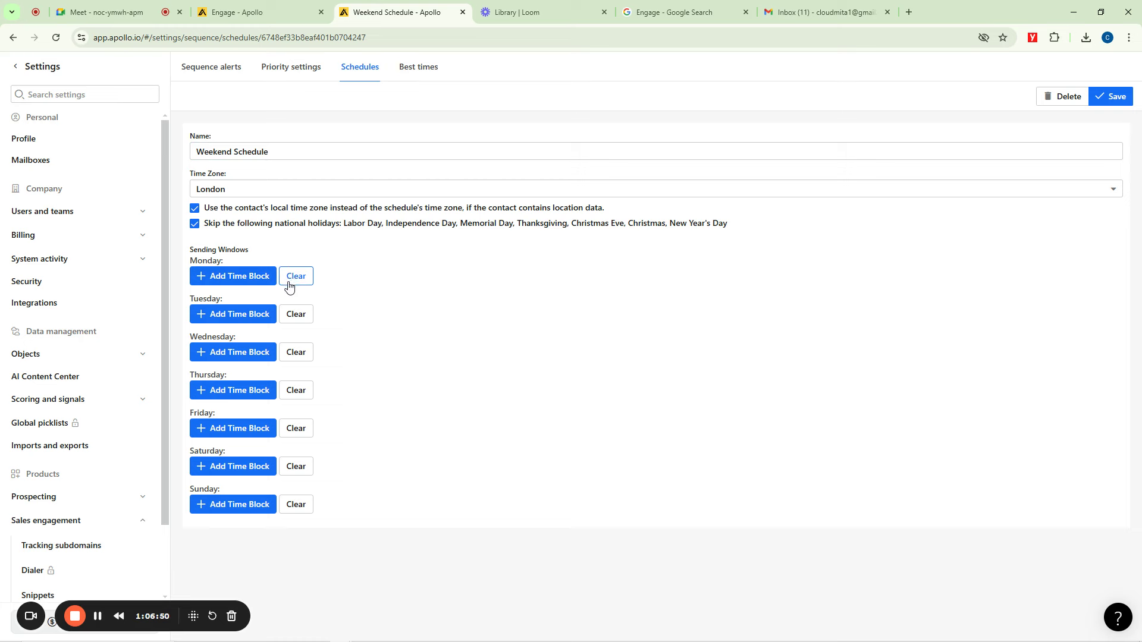
Clear Tuesday's windows and add a Friday 7 PM–11 PM sending window
{"action": "left_click", "coordinate": [297, 319]}
{"action": "left_click", "coordinate": [238, 430]}
{"action": "left_click", "coordinate": [420, 143]}
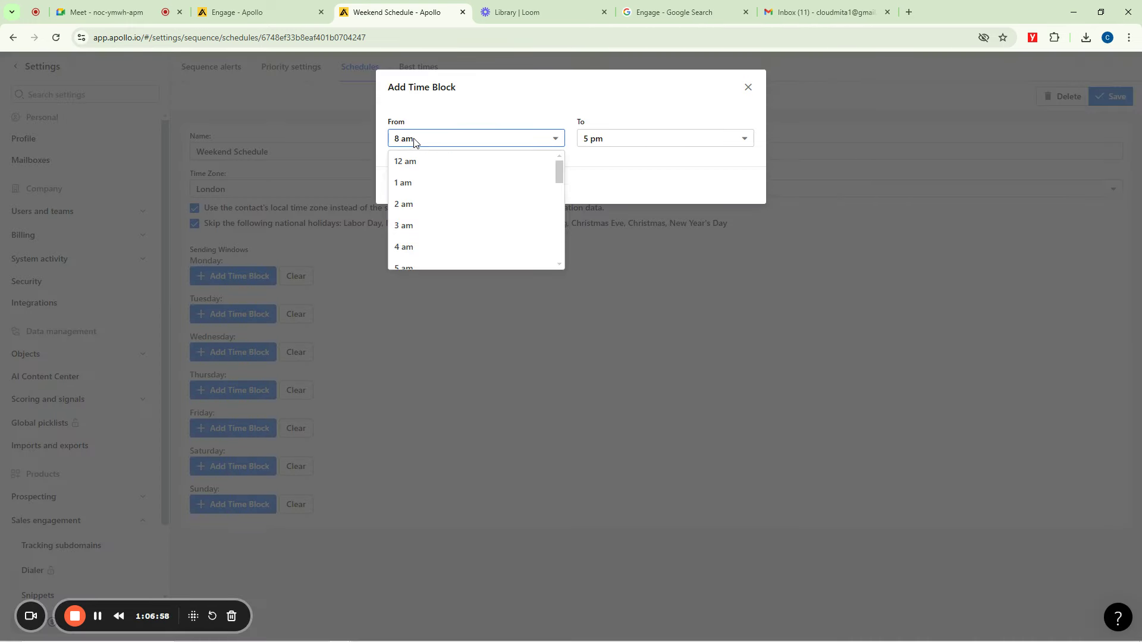
{"action": "scroll", "coordinate": [445, 219], "scroll_direction": "down", "scroll_amount": 7}
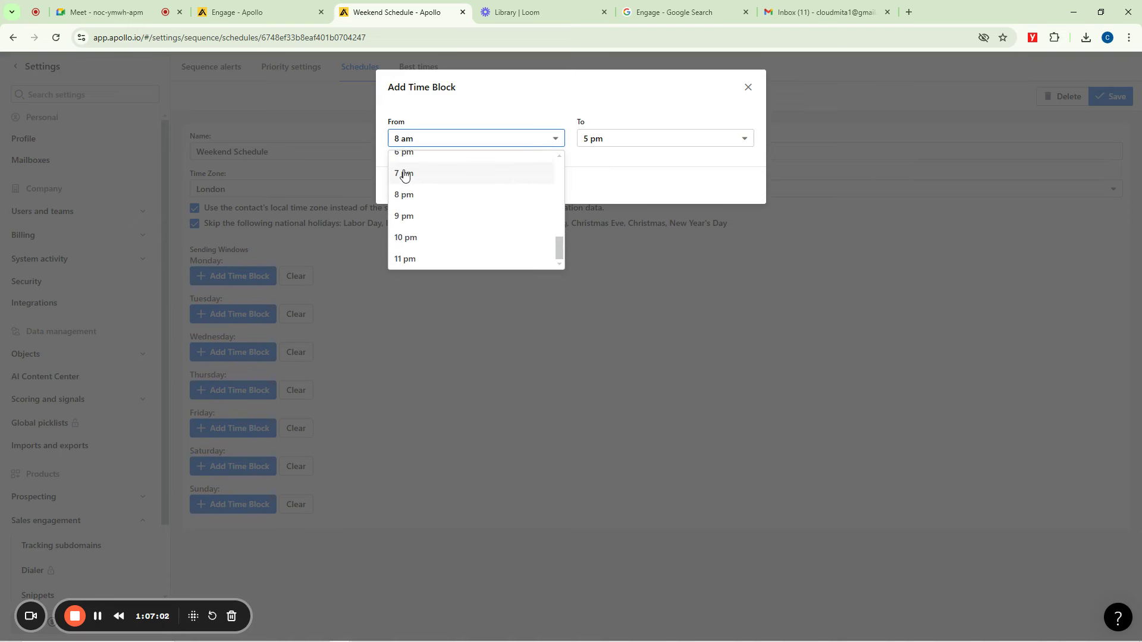
{"action": "left_click", "coordinate": [404, 174]}
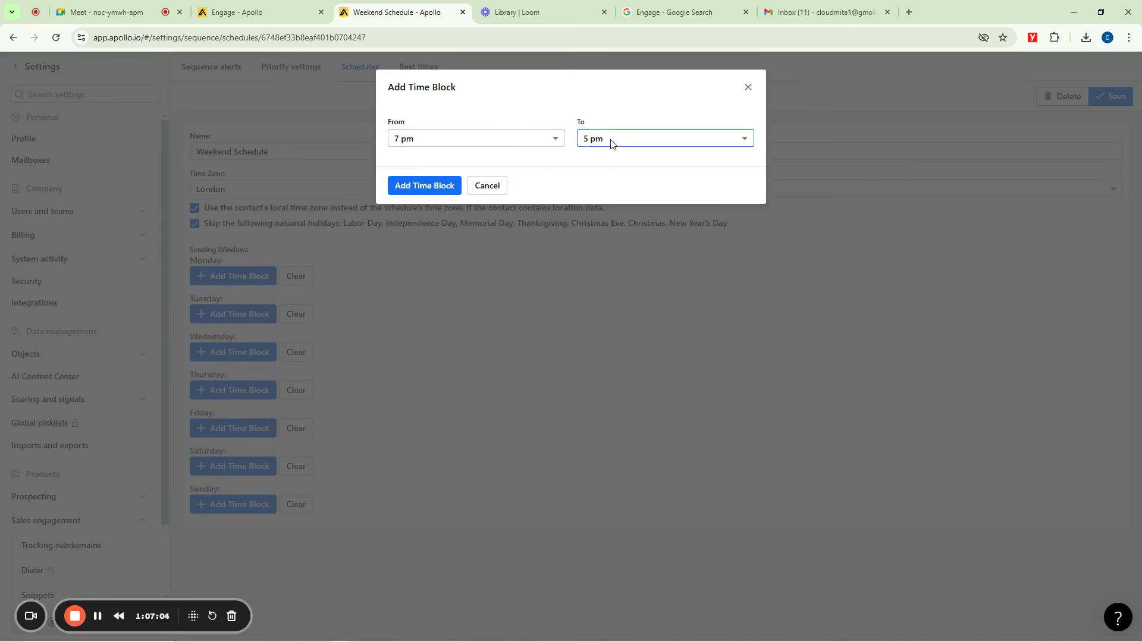
{"action": "left_click", "coordinate": [611, 143]}
{"action": "scroll", "coordinate": [608, 246], "scroll_direction": "down", "scroll_amount": 10}
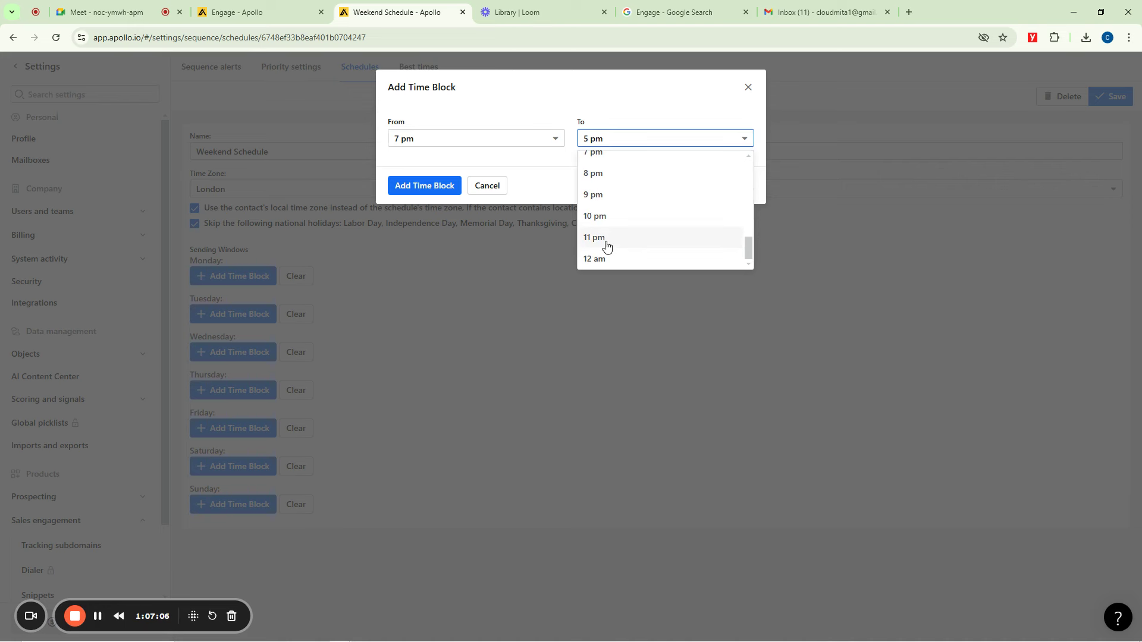
{"action": "left_click", "coordinate": [602, 241]}
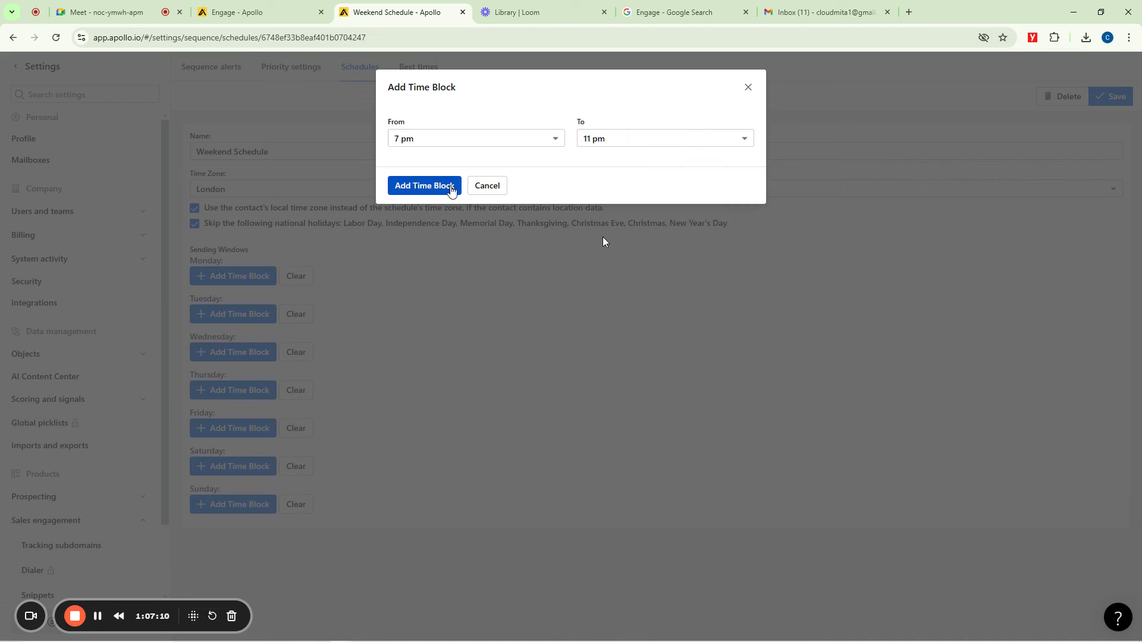
{"action": "left_click", "coordinate": [443, 188]}
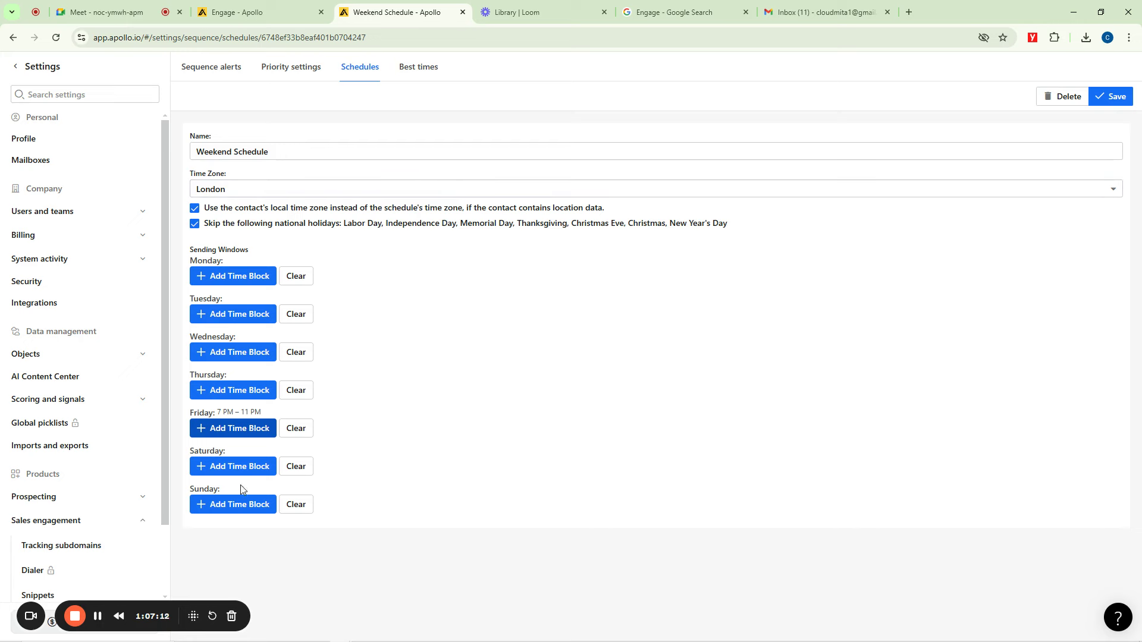
Add a Saturday 12 PM–4 PM sending window
{"action": "left_click", "coordinate": [247, 464]}
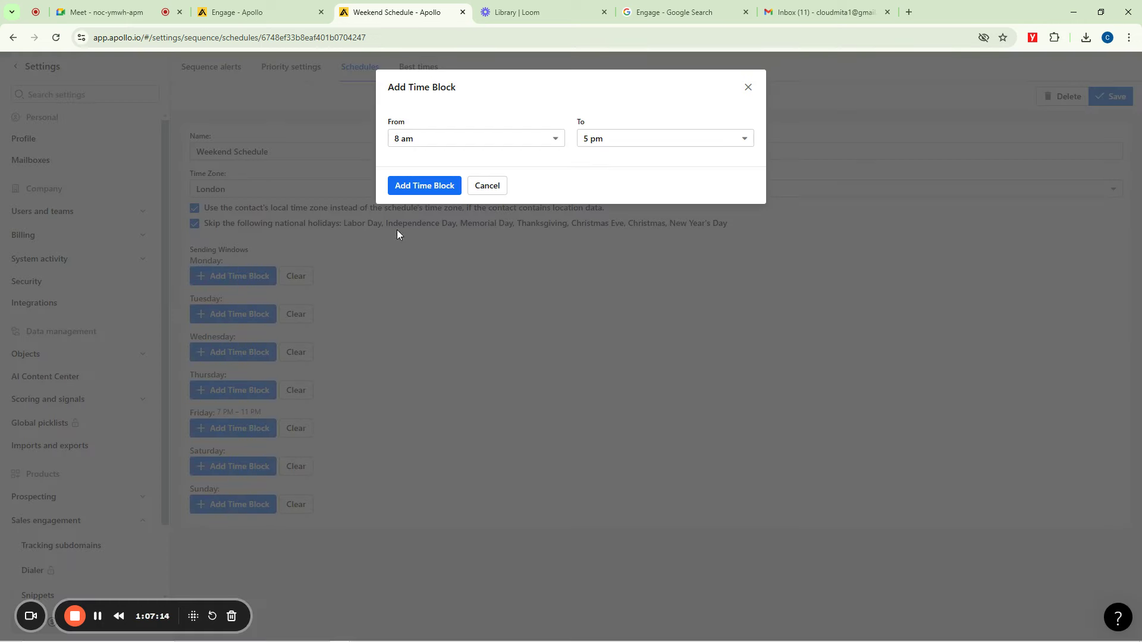
{"action": "left_click", "coordinate": [512, 142]}
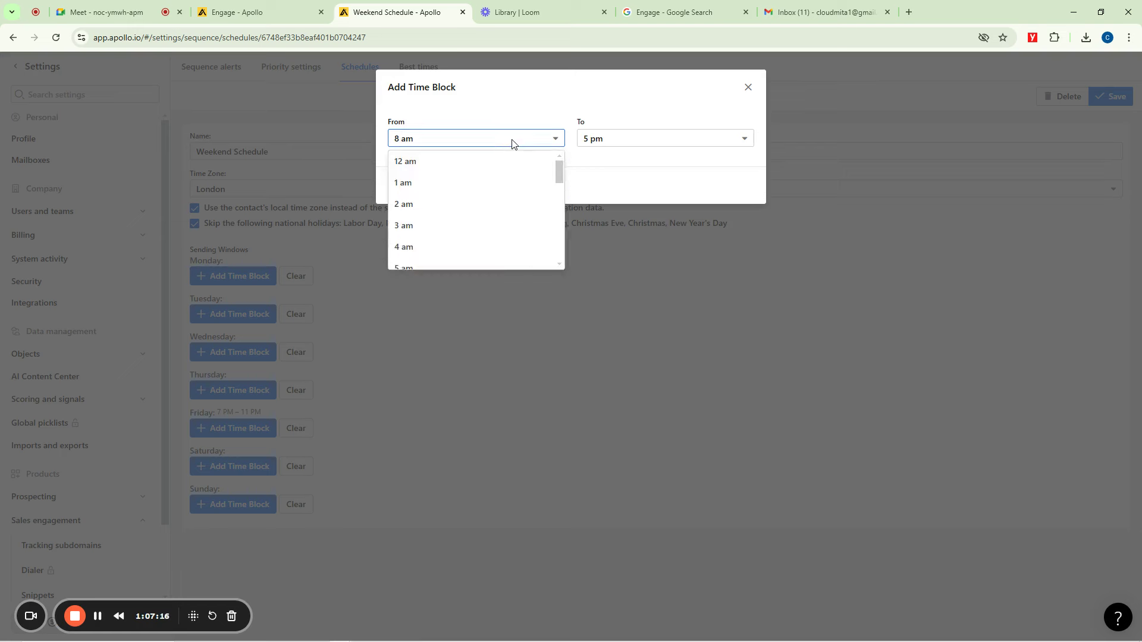
{"action": "scroll", "coordinate": [463, 232], "scroll_direction": "down", "scroll_amount": 4}
{"action": "scroll", "coordinate": [463, 231], "scroll_direction": "up", "scroll_amount": 4}
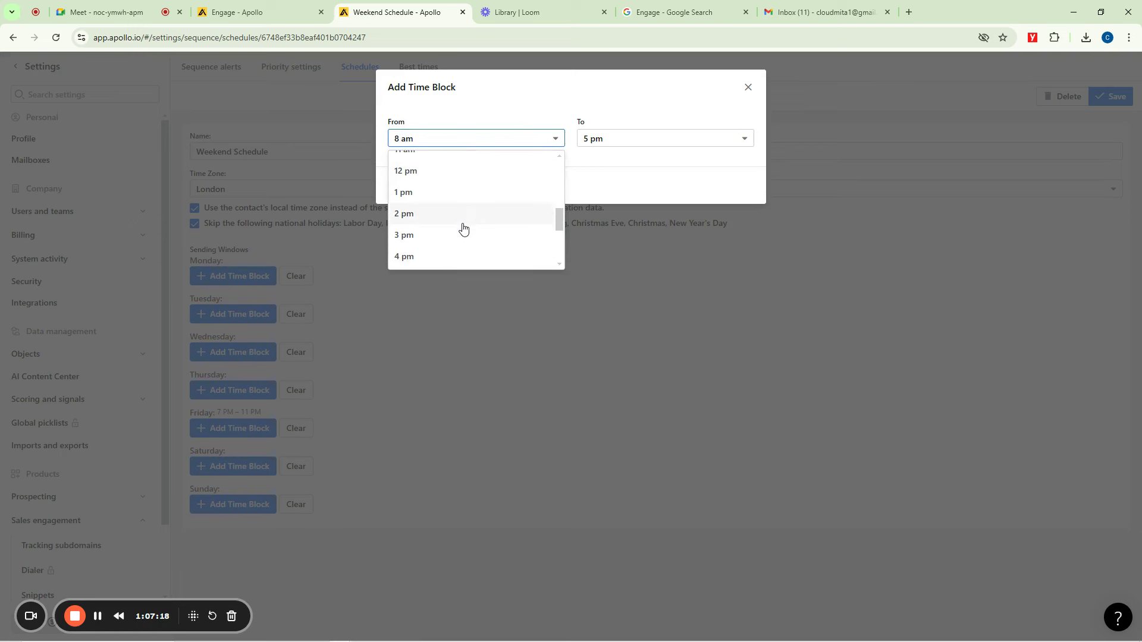
{"action": "scroll", "coordinate": [457, 228], "scroll_direction": "down", "scroll_amount": 3}
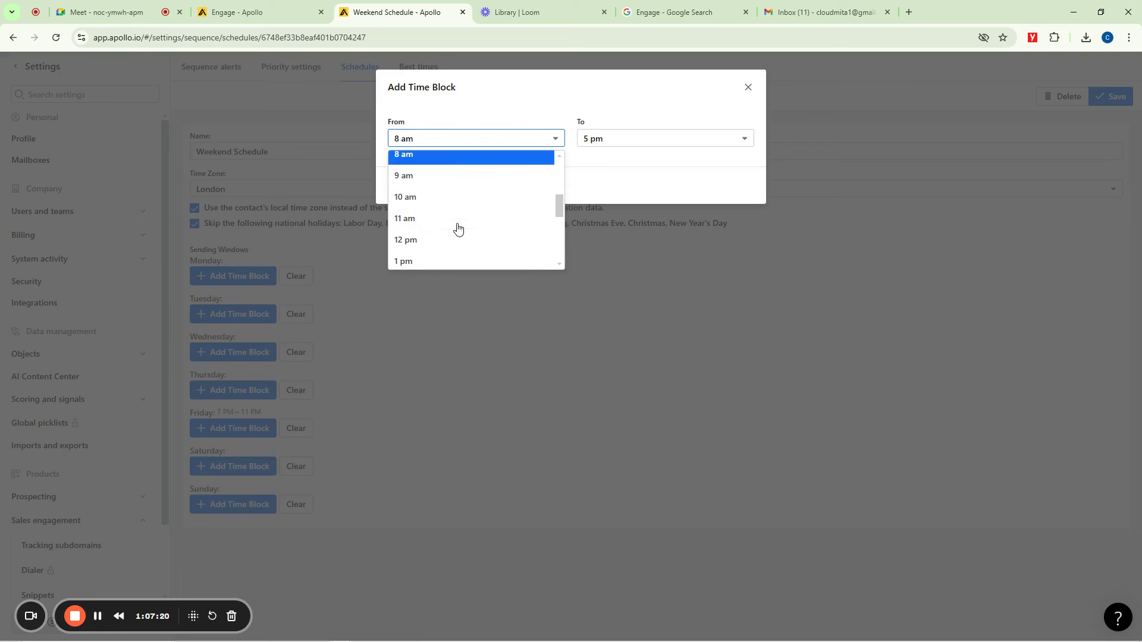
{"action": "scroll", "coordinate": [456, 228], "scroll_direction": "down", "scroll_amount": 2}
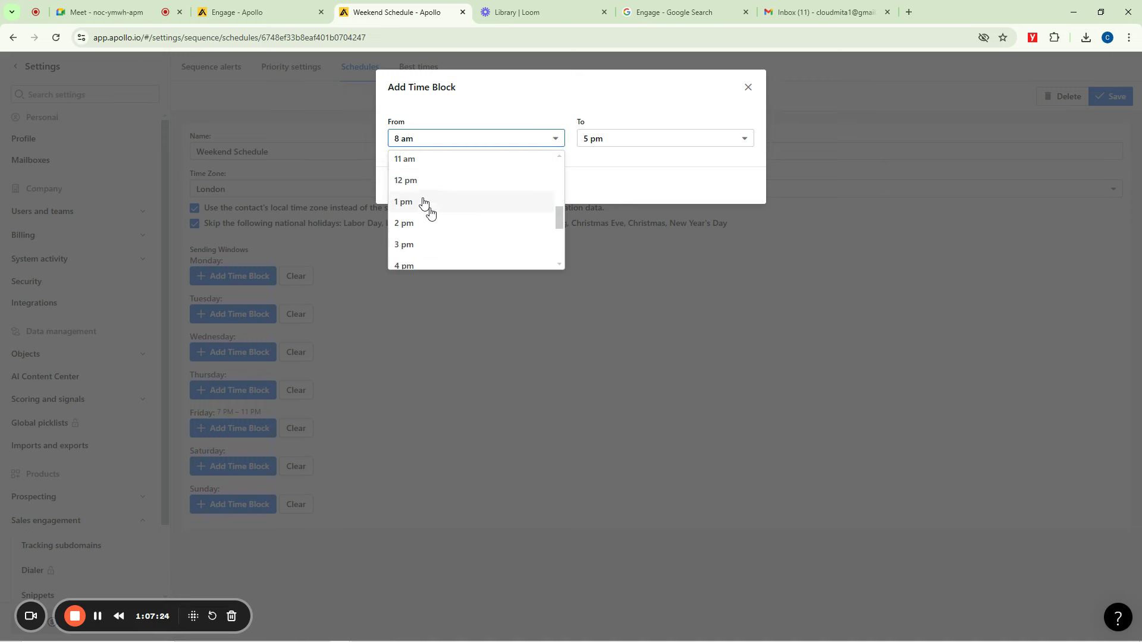
{"action": "left_click", "coordinate": [410, 183]}
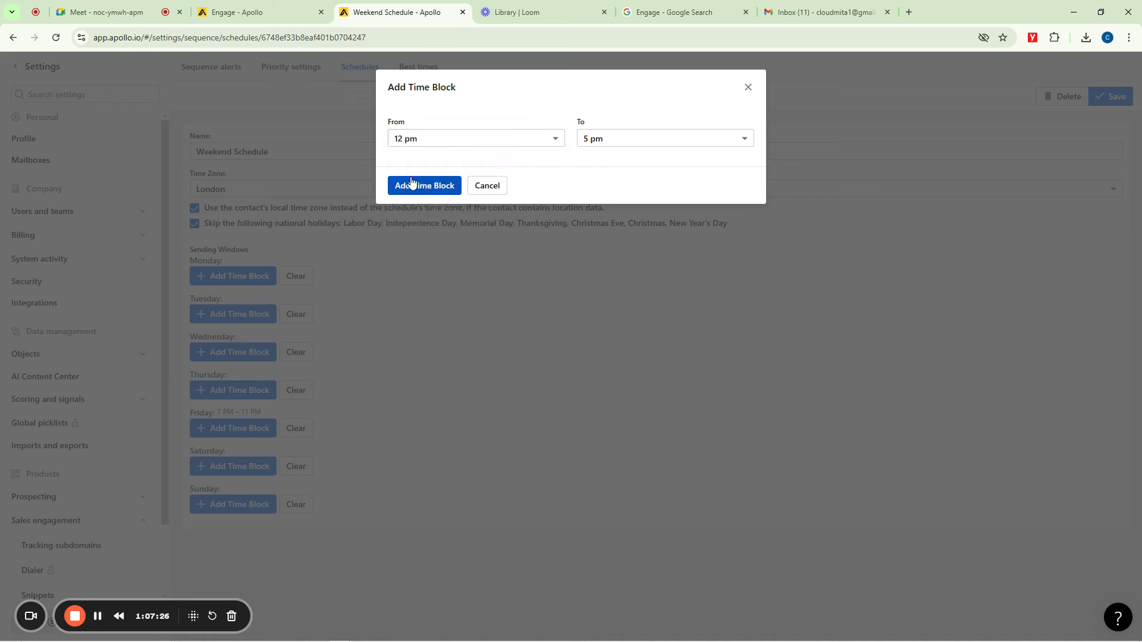
{"action": "left_click", "coordinate": [605, 139]}
{"action": "scroll", "coordinate": [612, 231], "scroll_direction": "down", "scroll_amount": 4}
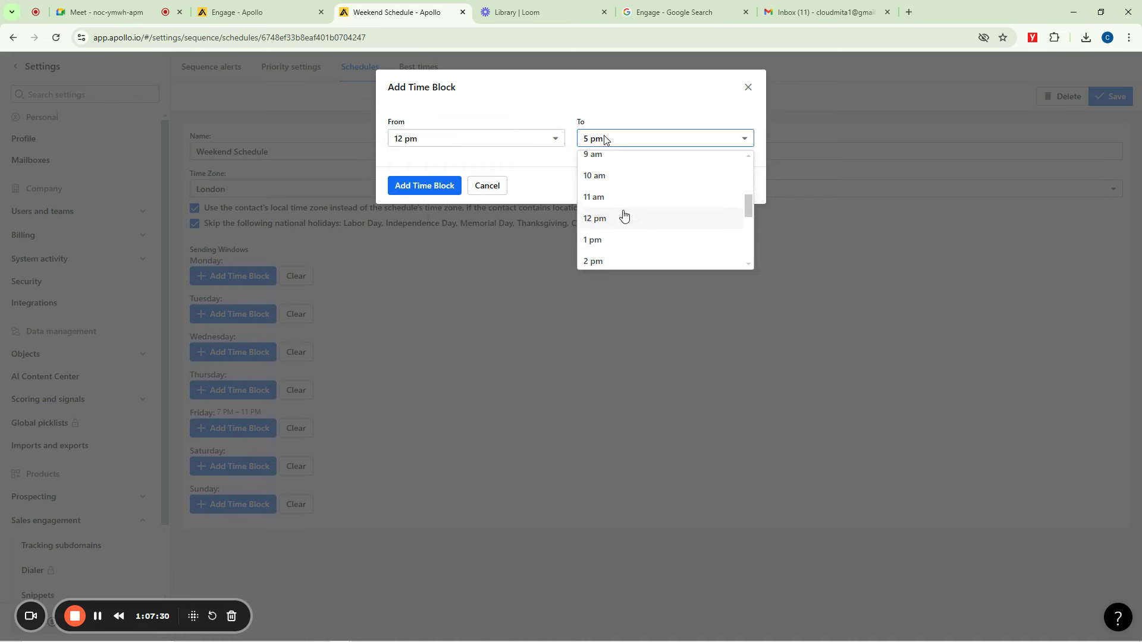
{"action": "scroll", "coordinate": [623, 215], "scroll_direction": "down", "scroll_amount": 3}
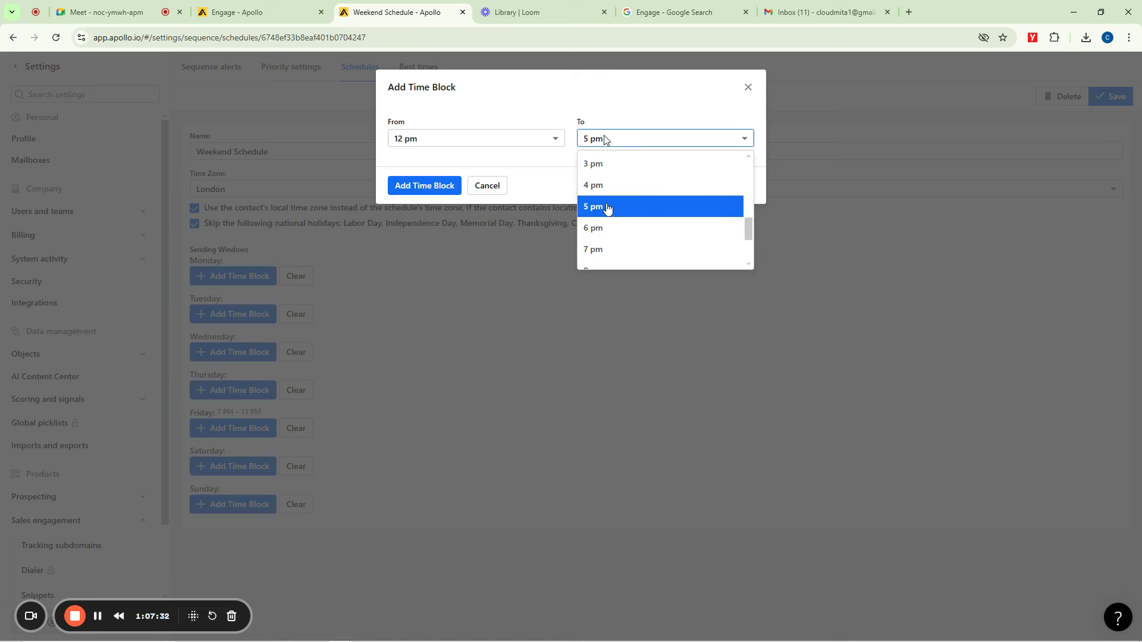
{"action": "left_click", "coordinate": [603, 189]}
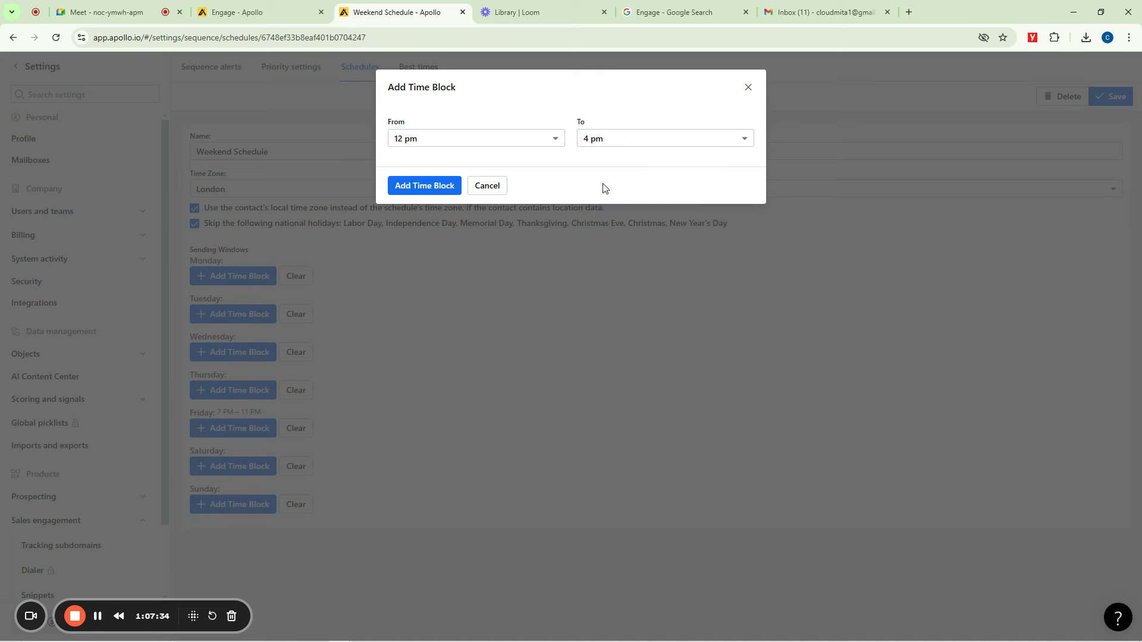
{"action": "left_click", "coordinate": [424, 186]}
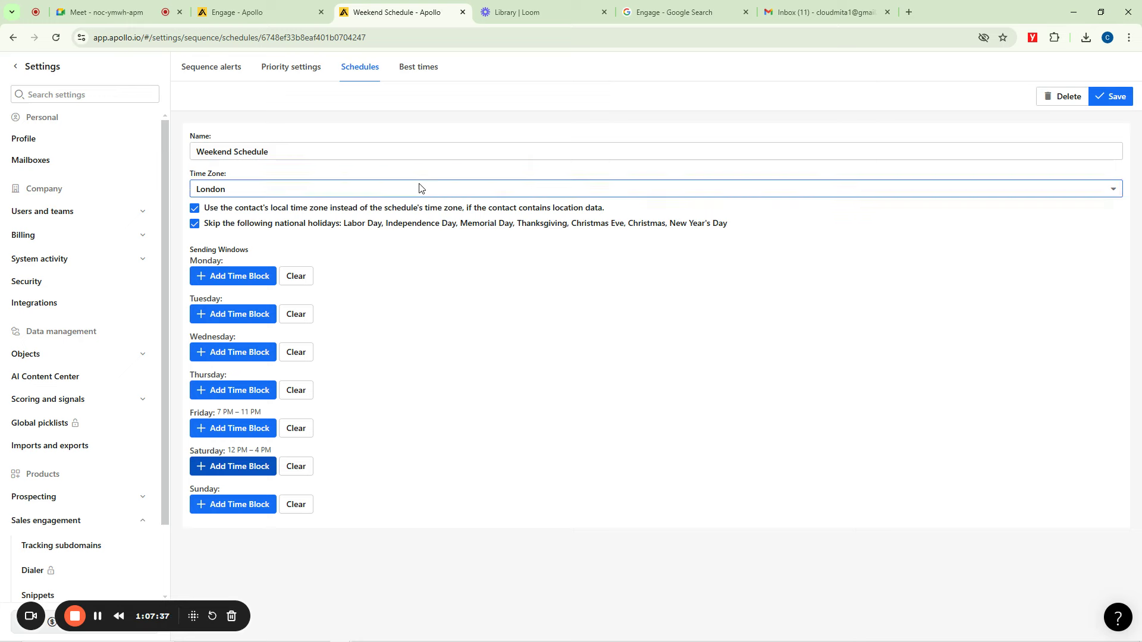
Add a Sunday 4 PM–8 PM sending window and save the Weekend Schedule
{"action": "left_click", "coordinate": [253, 503]}
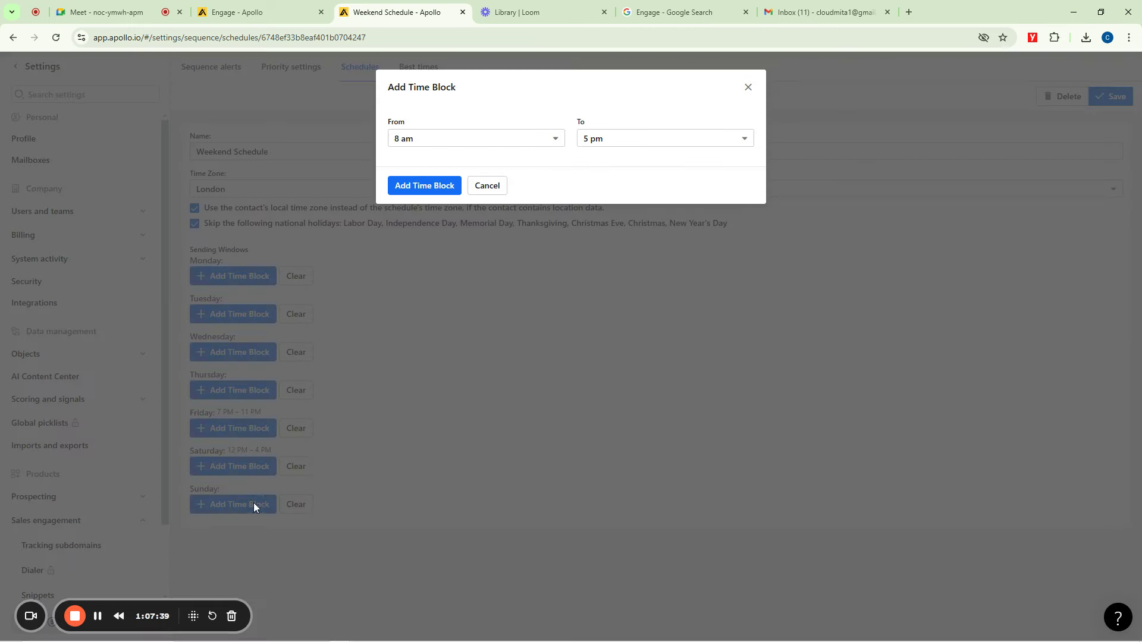
{"action": "left_click", "coordinate": [490, 143]}
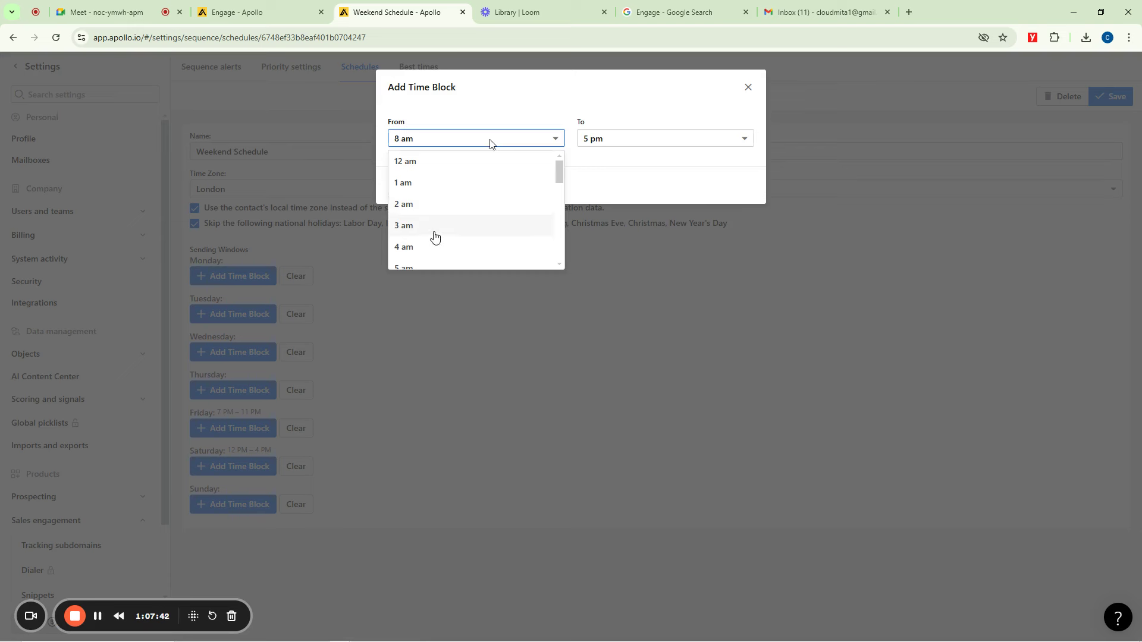
{"action": "scroll", "coordinate": [434, 237], "scroll_direction": "down", "scroll_amount": 3}
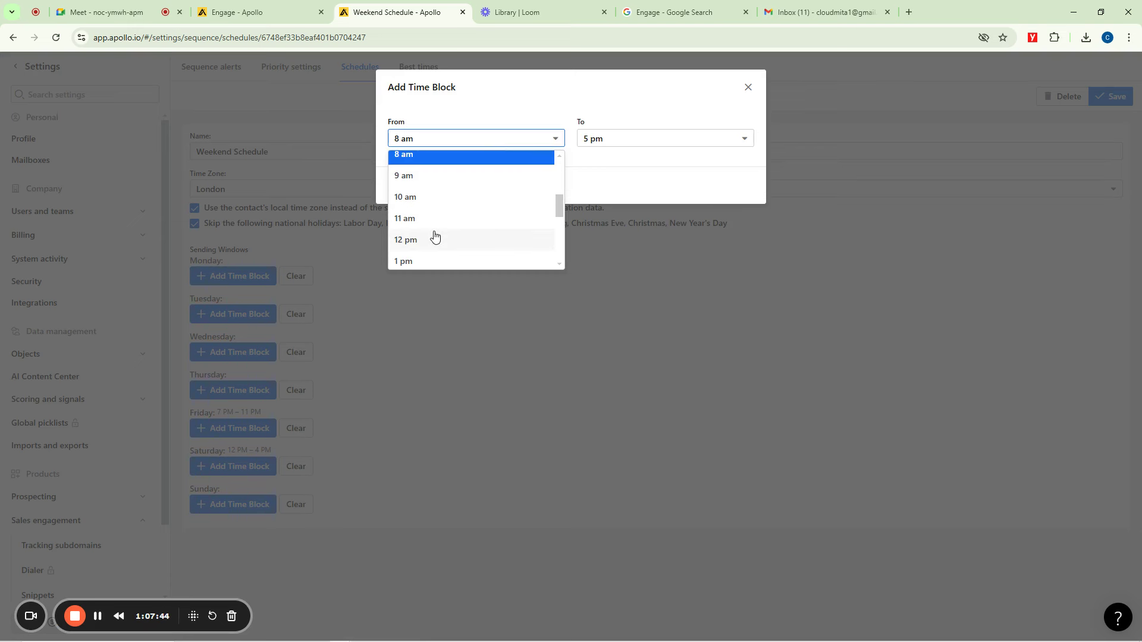
{"action": "scroll", "coordinate": [434, 237], "scroll_direction": "down", "scroll_amount": 3}
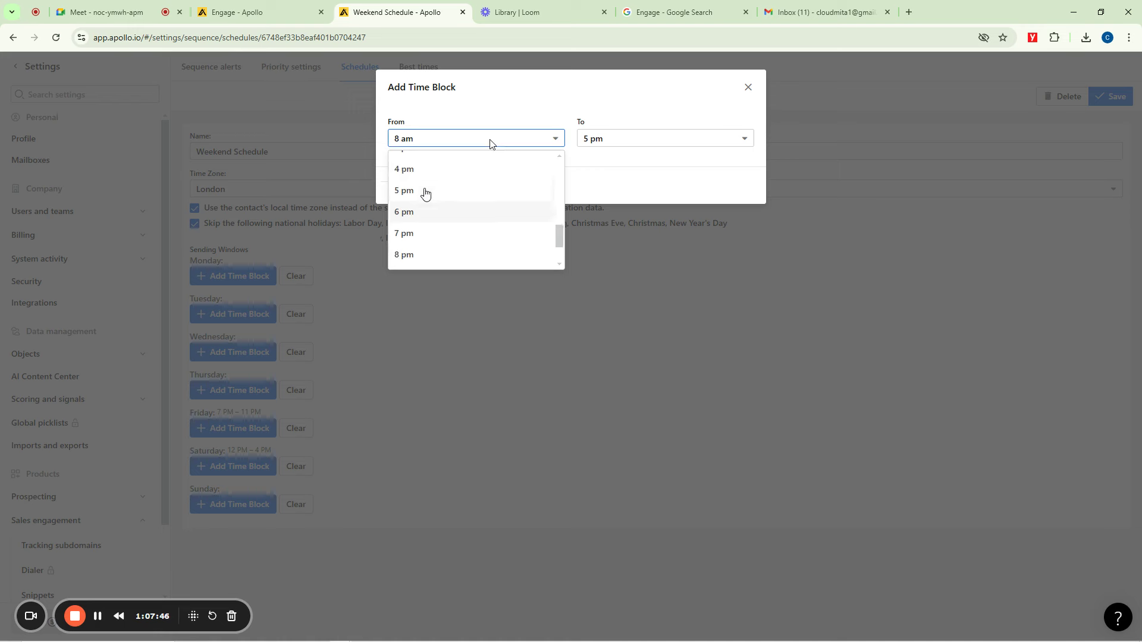
{"action": "left_click", "coordinate": [401, 205]}
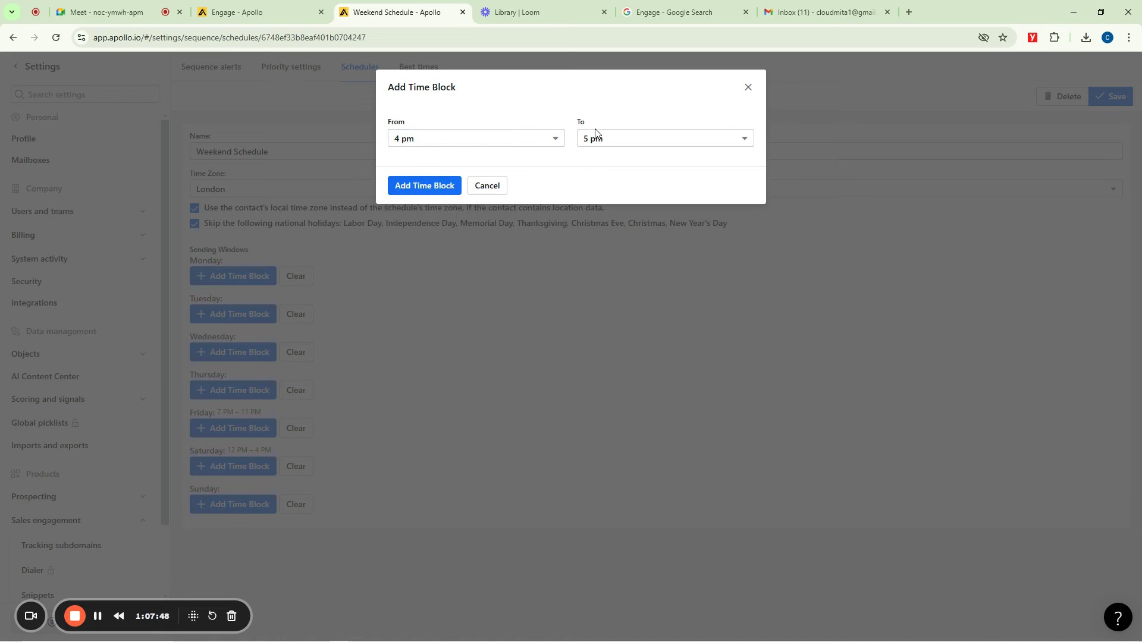
{"action": "left_click", "coordinate": [596, 133]}
{"action": "scroll", "coordinate": [613, 252], "scroll_direction": "down", "scroll_amount": 2}
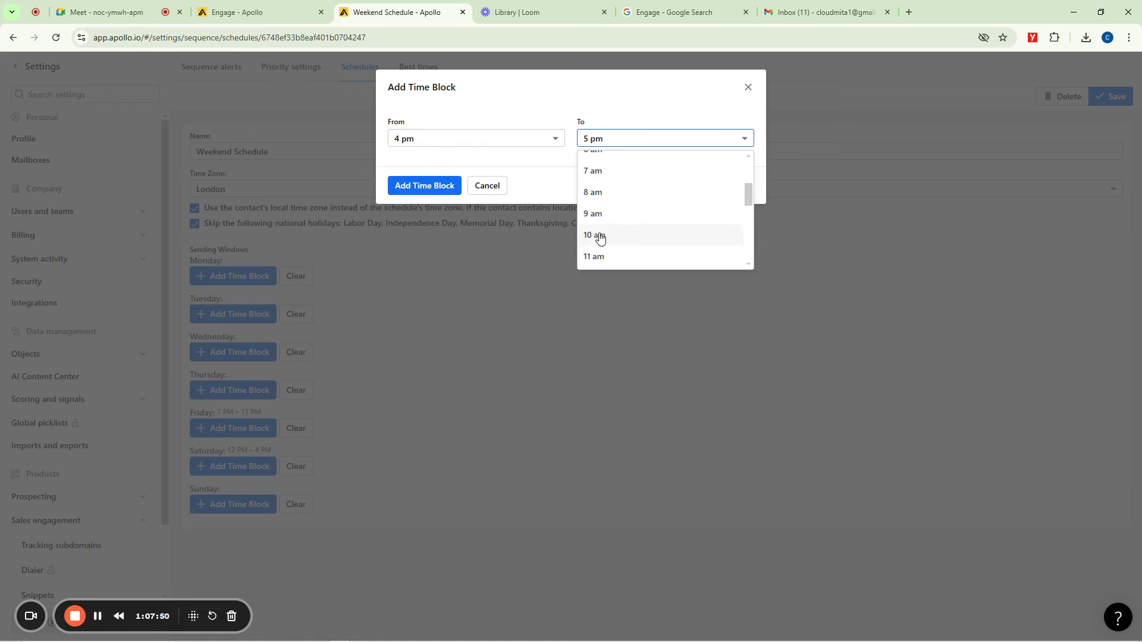
{"action": "scroll", "coordinate": [600, 237], "scroll_direction": "down", "scroll_amount": 6}
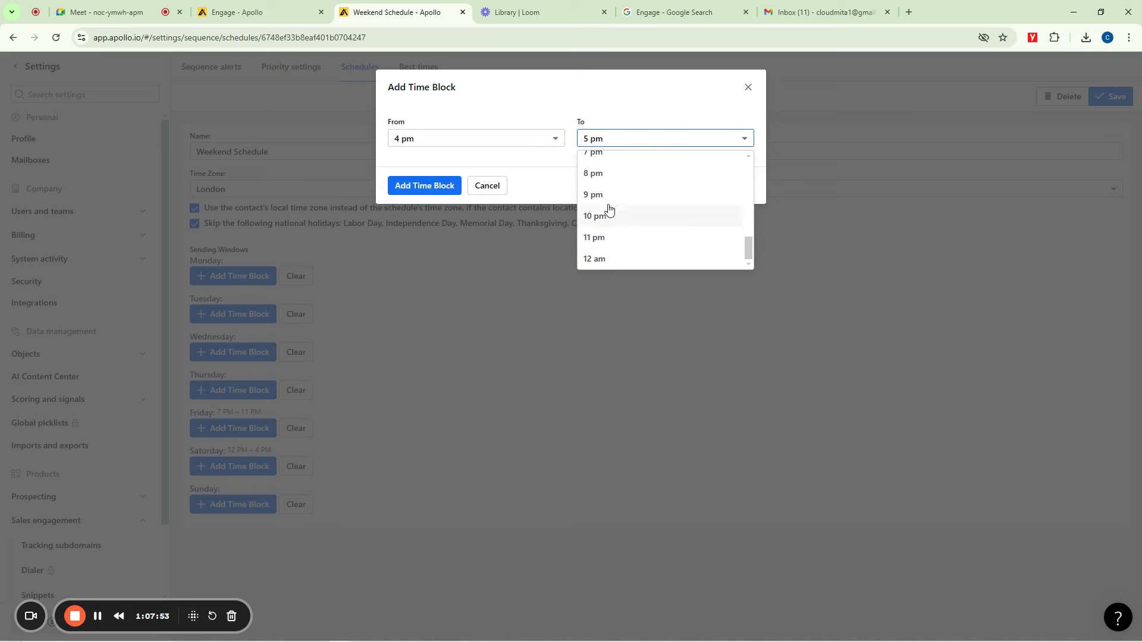
{"action": "left_click", "coordinate": [603, 174]}
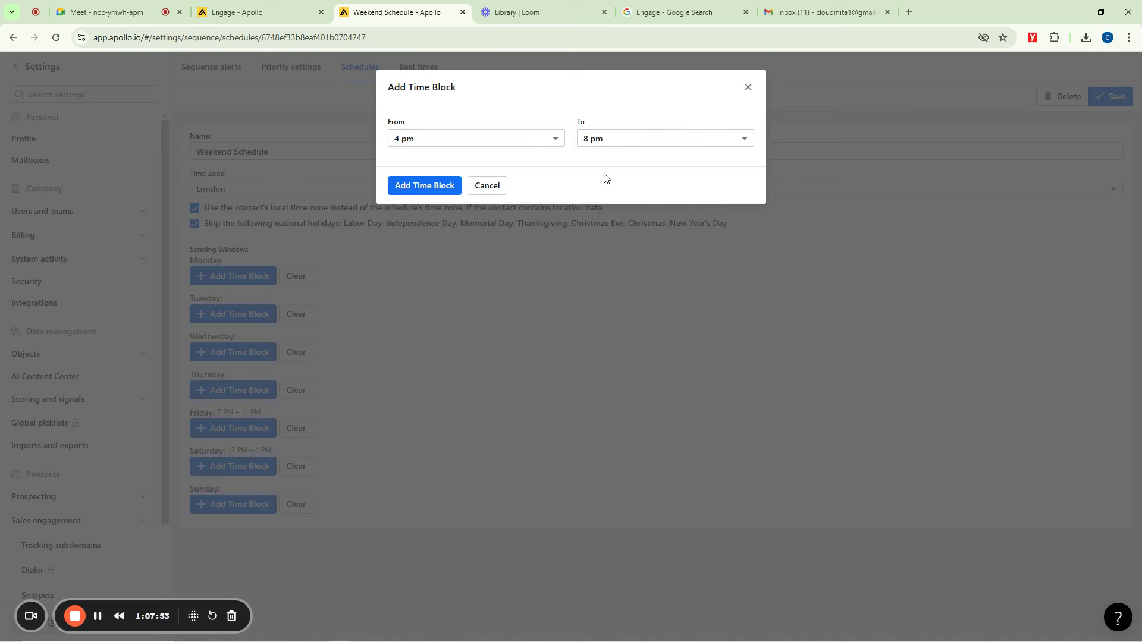
{"action": "left_click", "coordinate": [424, 187]}
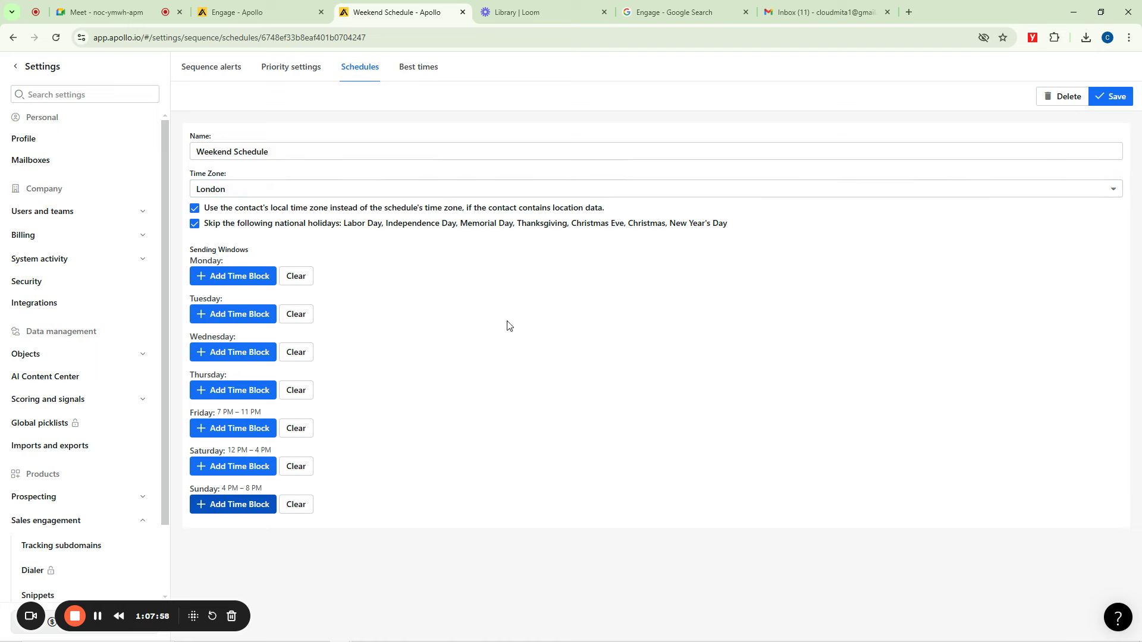
{"action": "left_click", "coordinate": [1110, 99]}
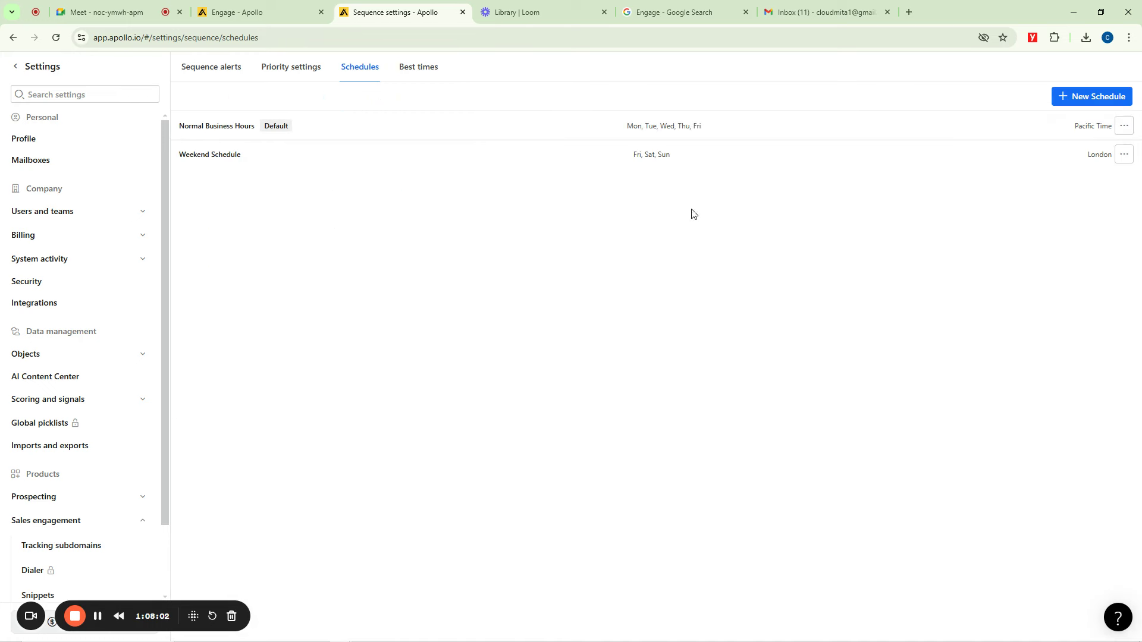
Return to the old new-sequence form and close it
{"action": "left_click", "coordinate": [250, 12]}
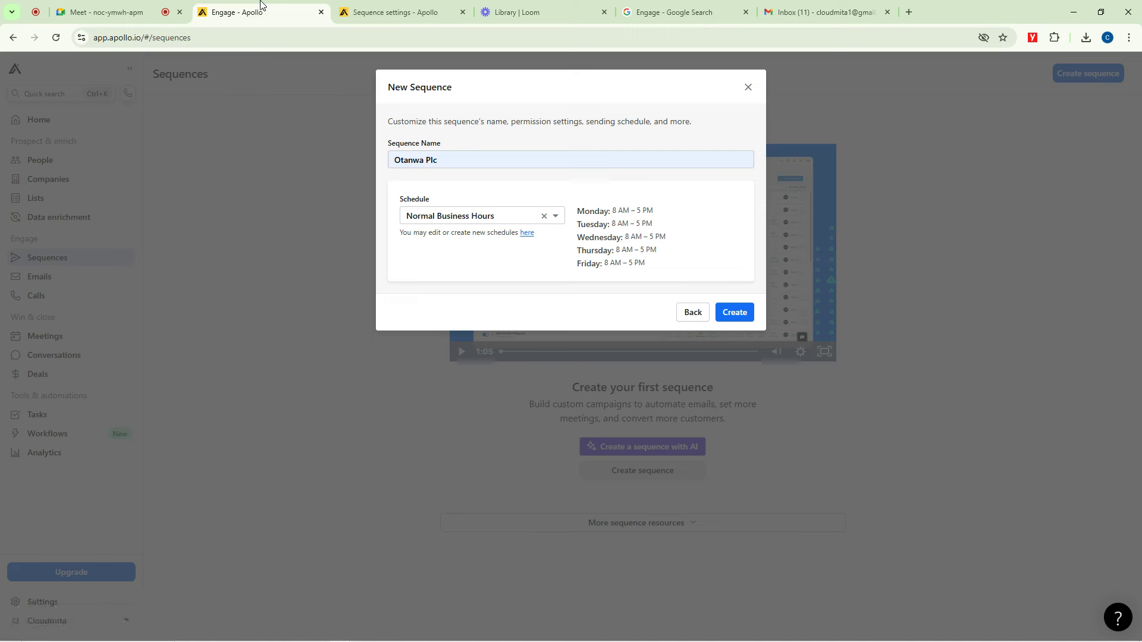
{"action": "left_click", "coordinate": [450, 157]}
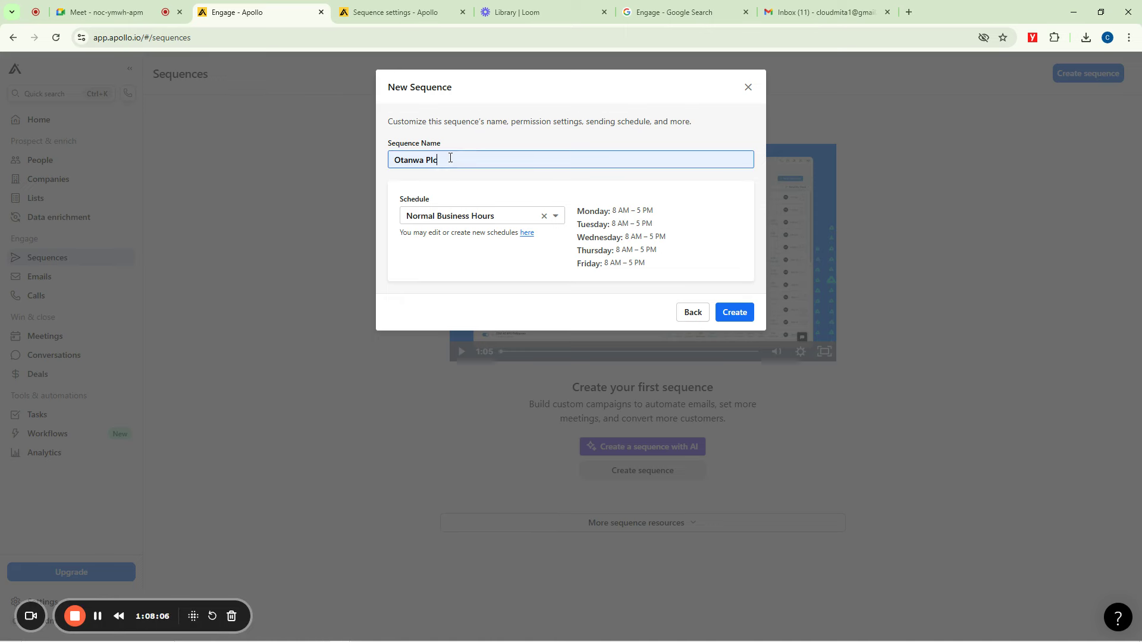
{"action": "left_click", "coordinate": [748, 87]}
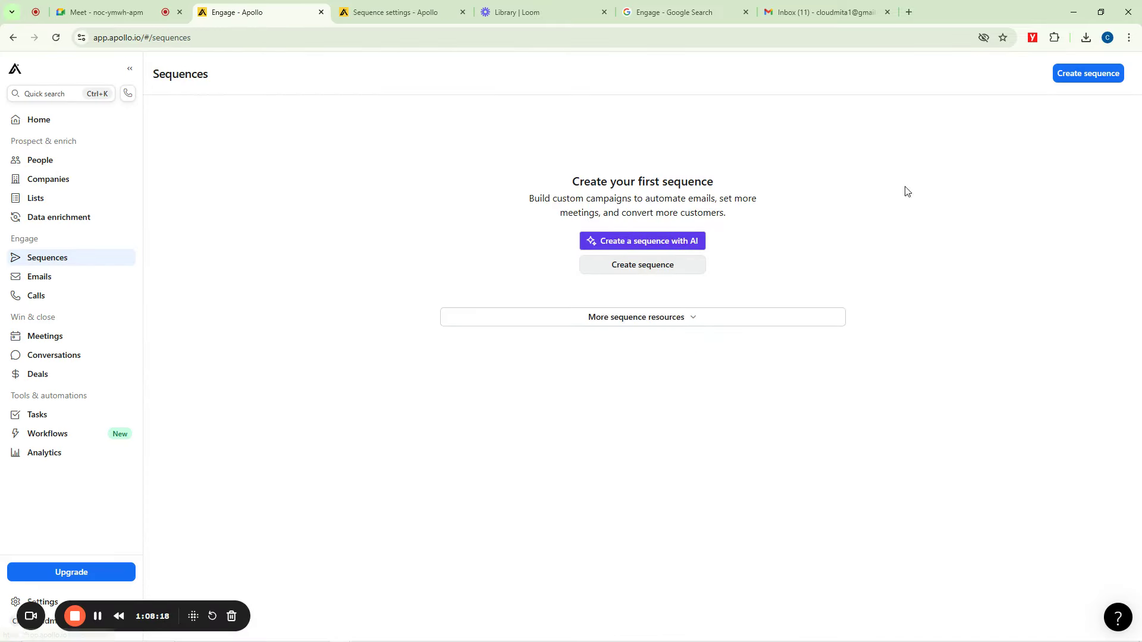
Create the Otanwa Plc sequence from scratch using the Weekend Schedule
{"action": "left_click", "coordinate": [1065, 77]}
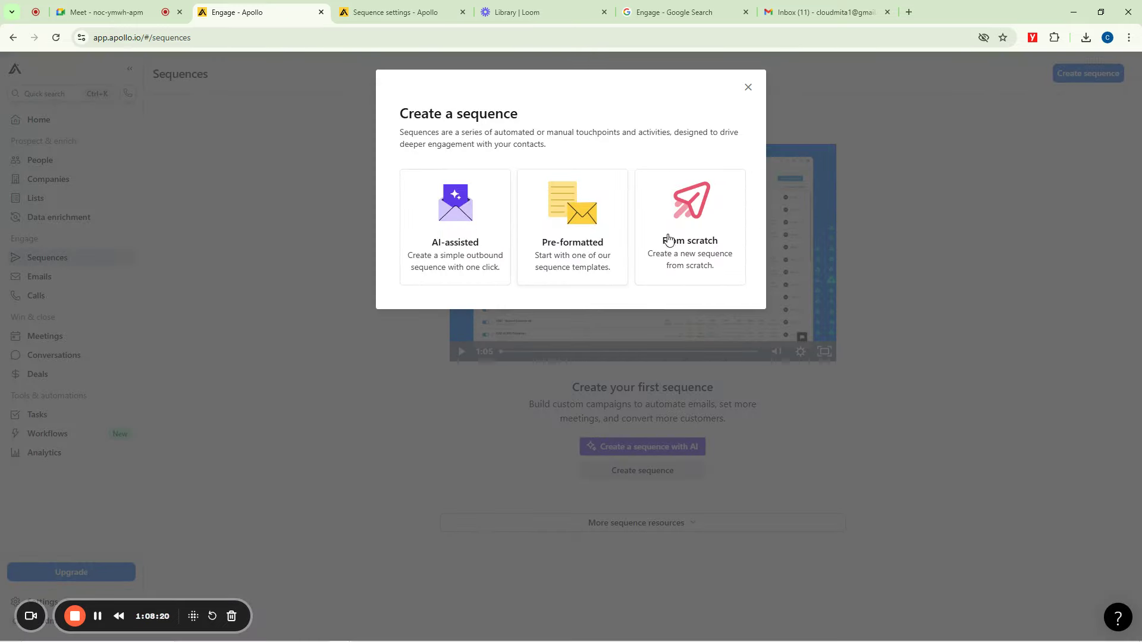
{"action": "left_click", "coordinate": [683, 247]}
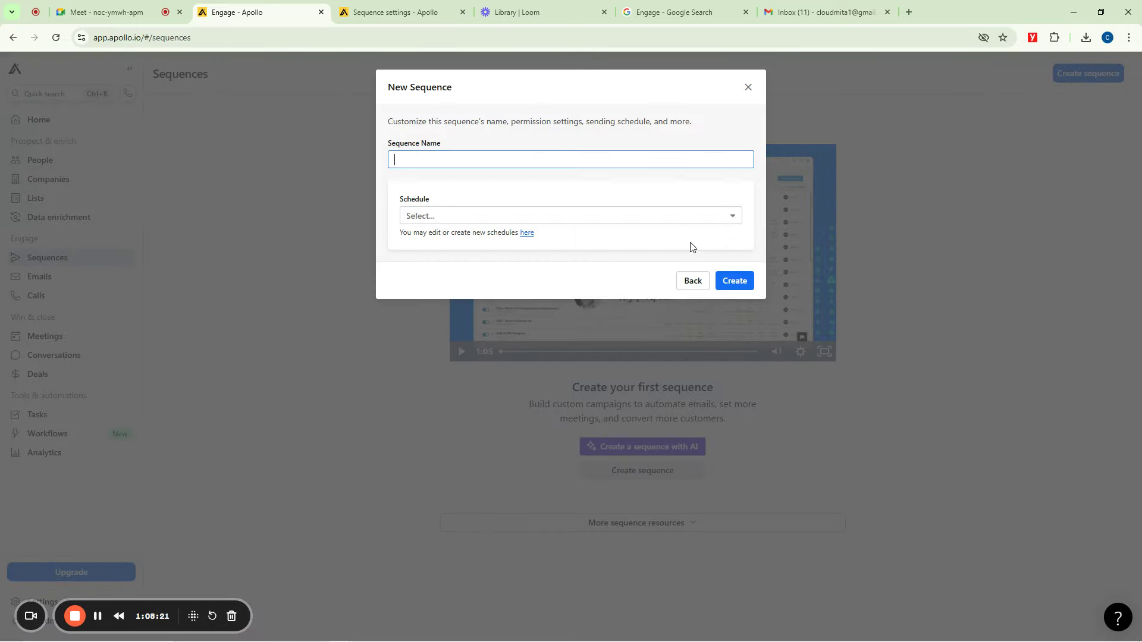
{"action": "left_click", "coordinate": [425, 153]}
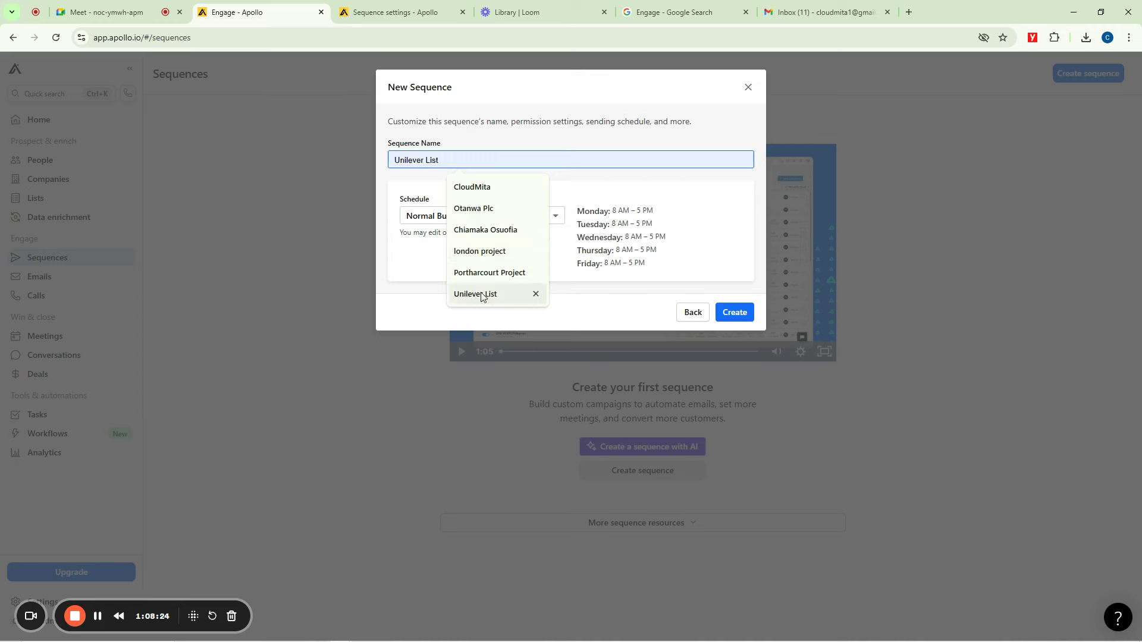
{"action": "left_click", "coordinate": [490, 208]}
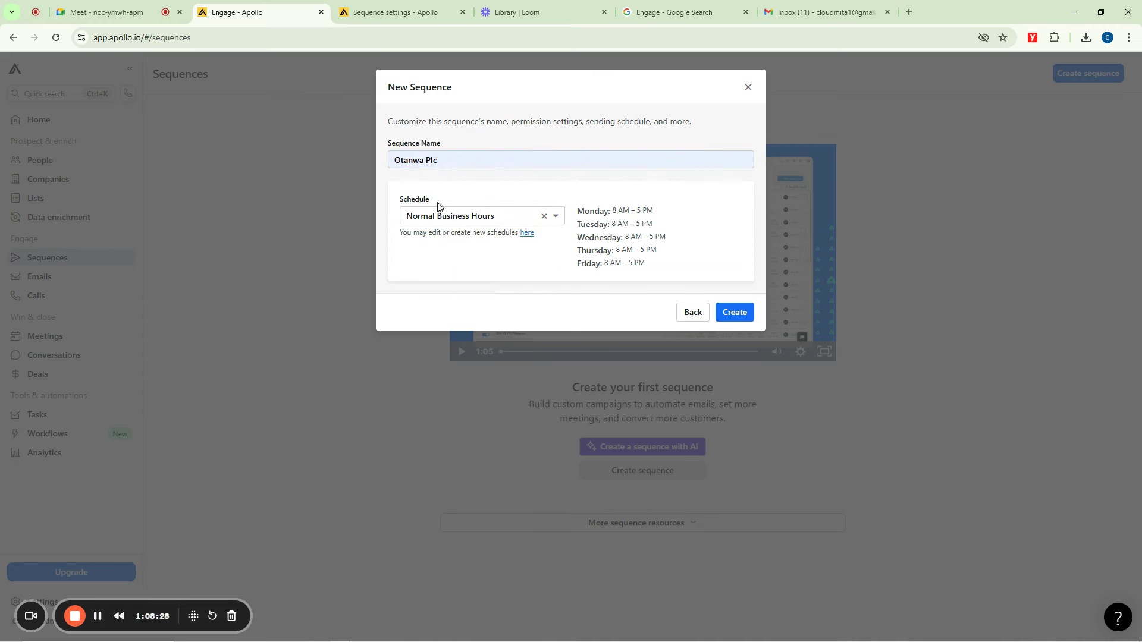
{"action": "left_click", "coordinate": [460, 219]}
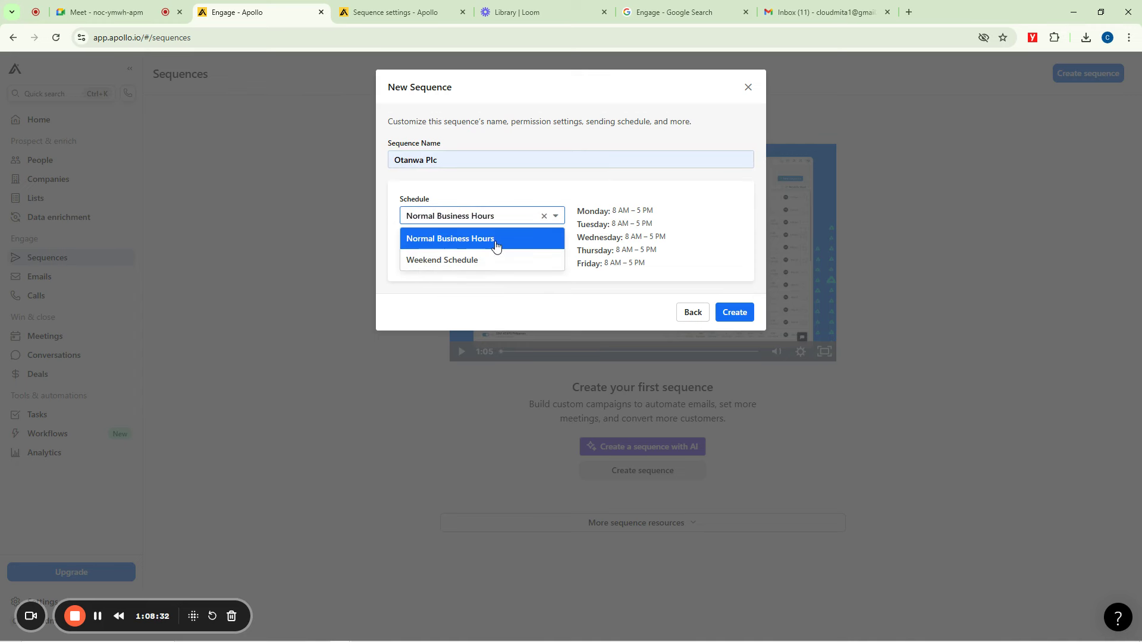
{"action": "left_click", "coordinate": [452, 265]}
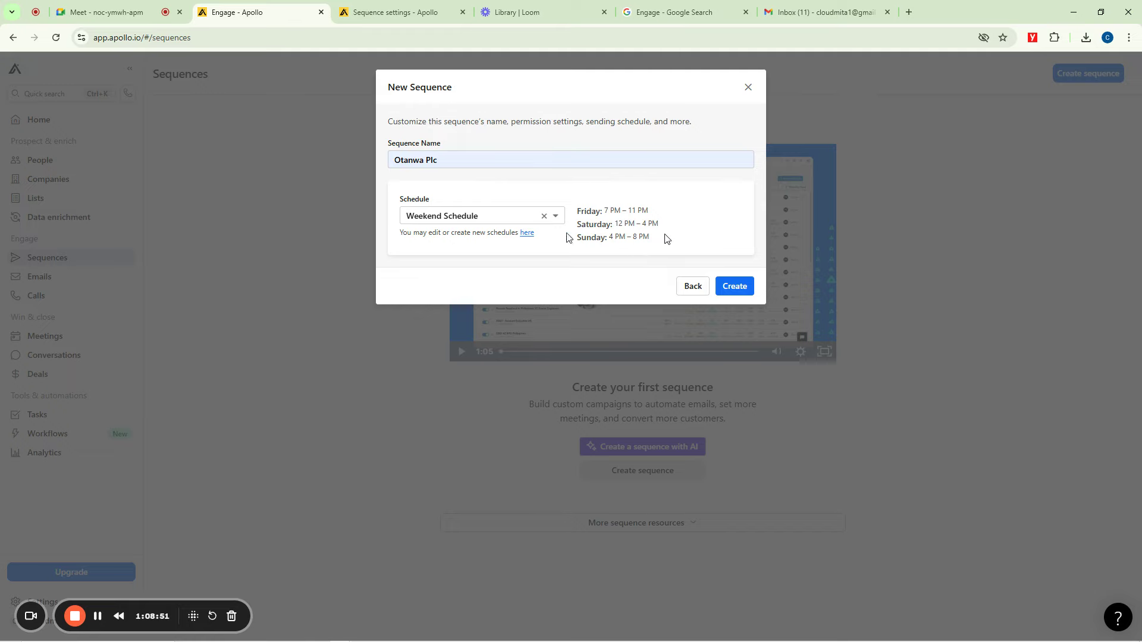
{"action": "left_click", "coordinate": [137, 7]}
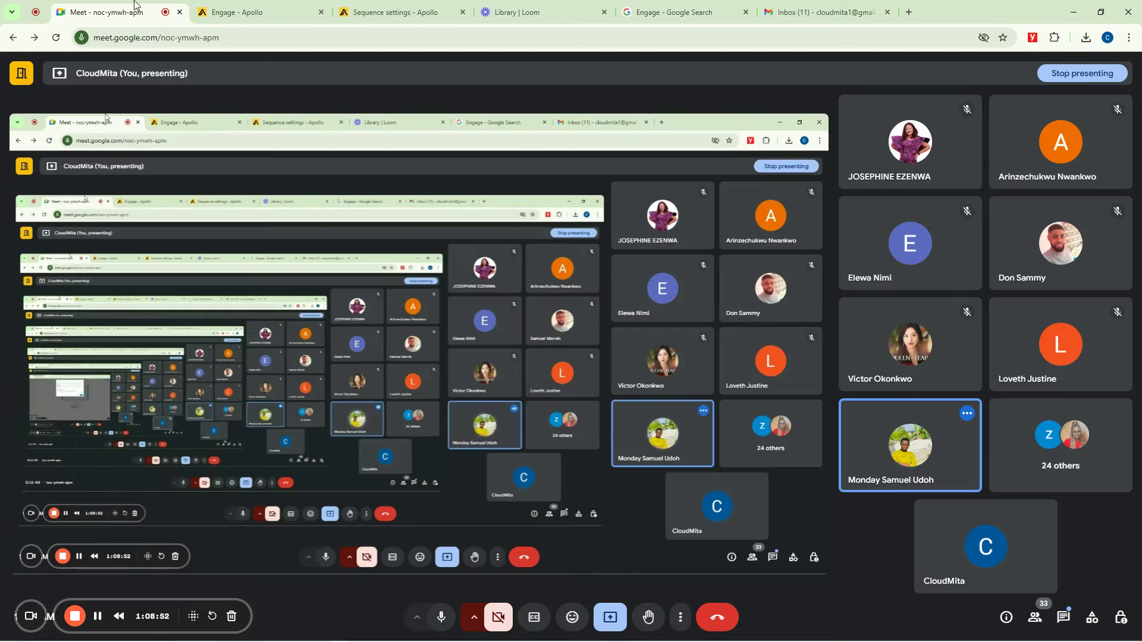
{"action": "left_click", "coordinate": [235, 8]}
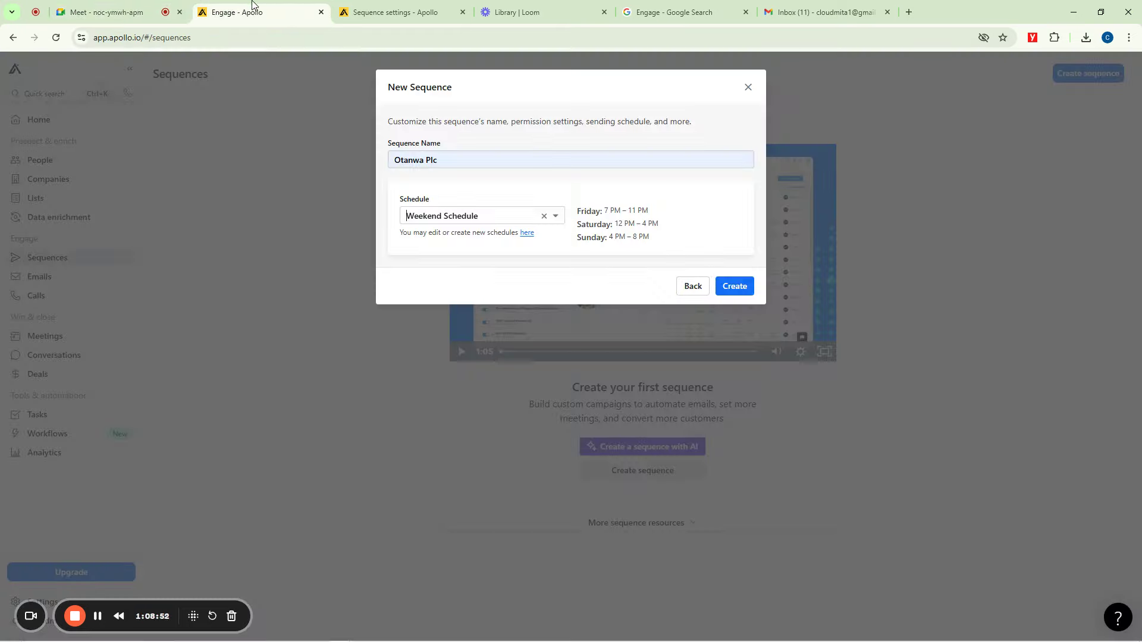
{"action": "left_click", "coordinate": [738, 289]}
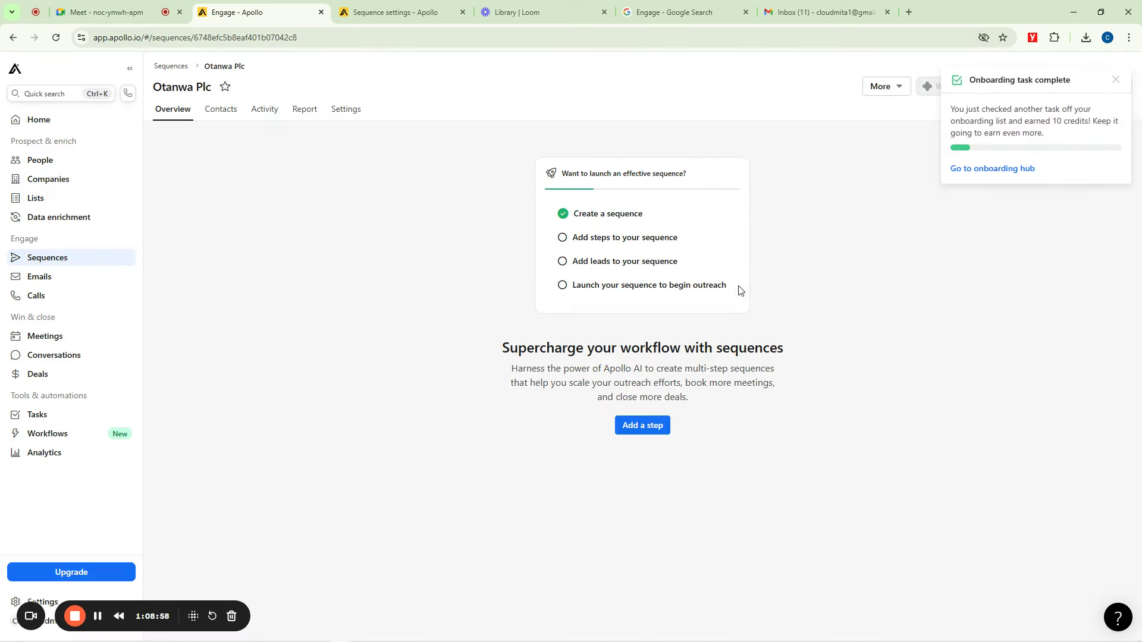
Dismiss the onboarding notification and open the Add Contacts options on the sequence
{"action": "left_click", "coordinate": [1115, 80]}
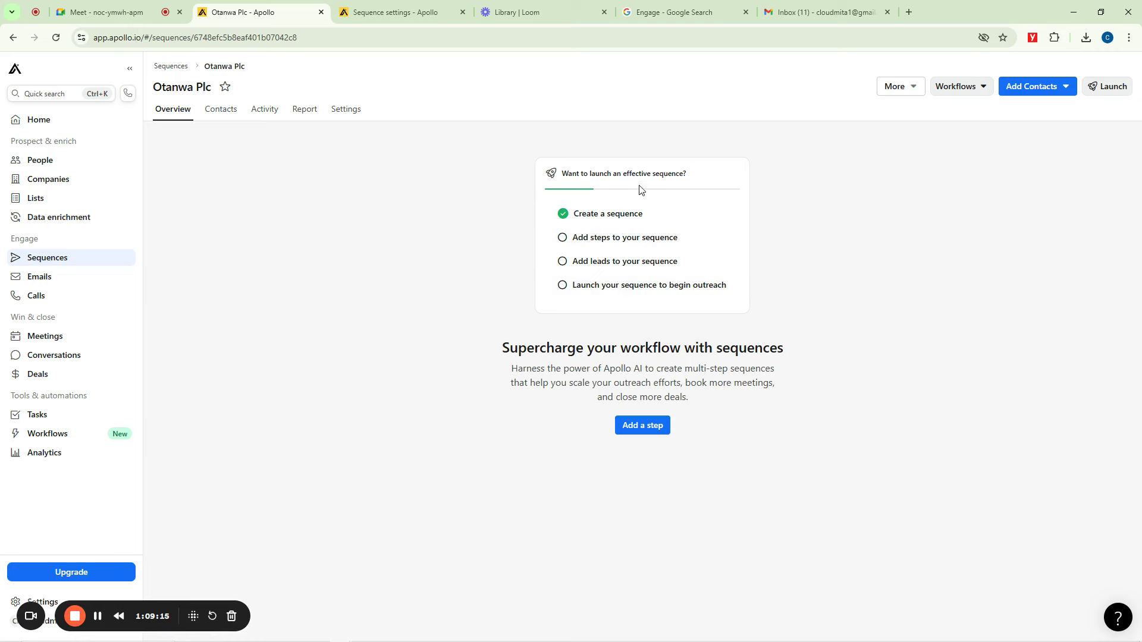
{"action": "left_click", "coordinate": [1033, 88]}
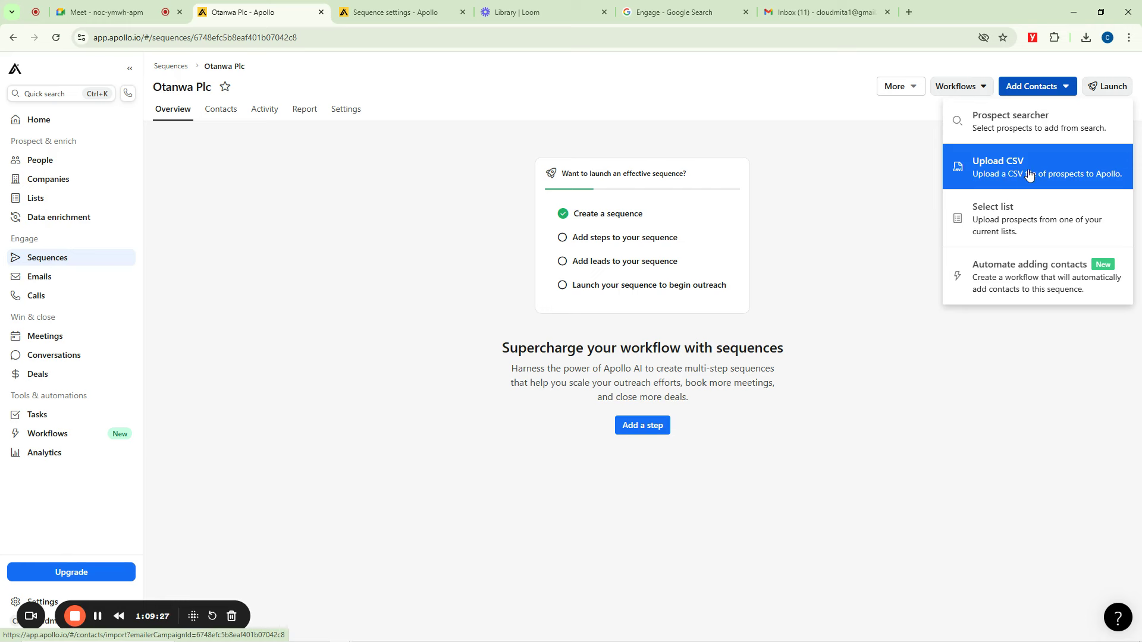
Choose to add contacts from the saved Under 25 list
{"action": "left_click", "coordinate": [988, 220]}
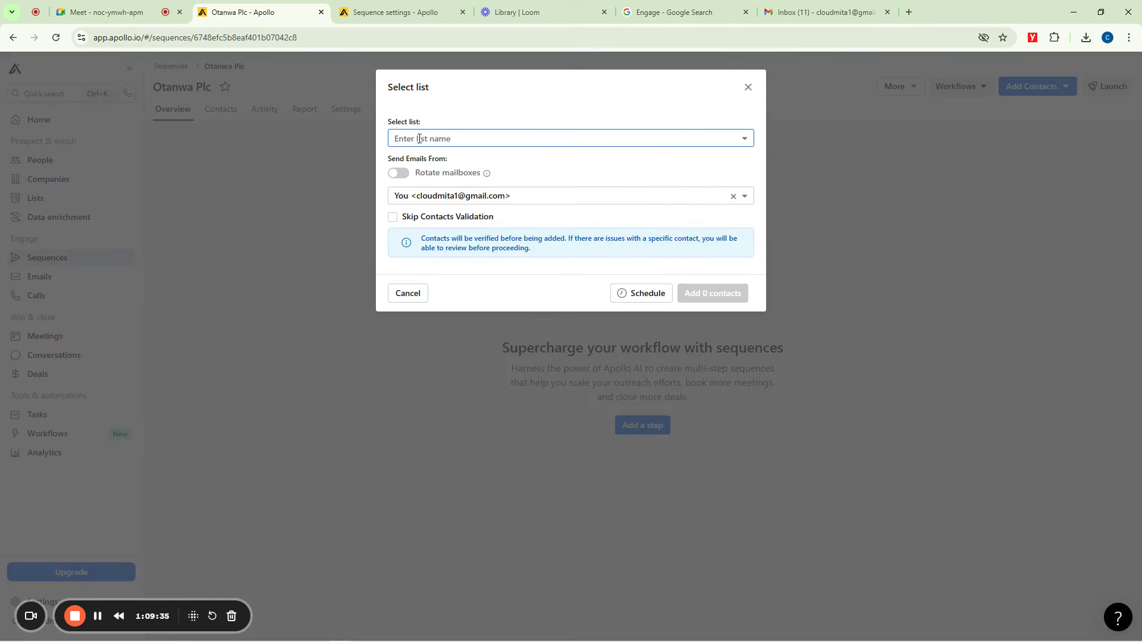
{"action": "left_click", "coordinate": [452, 138]}
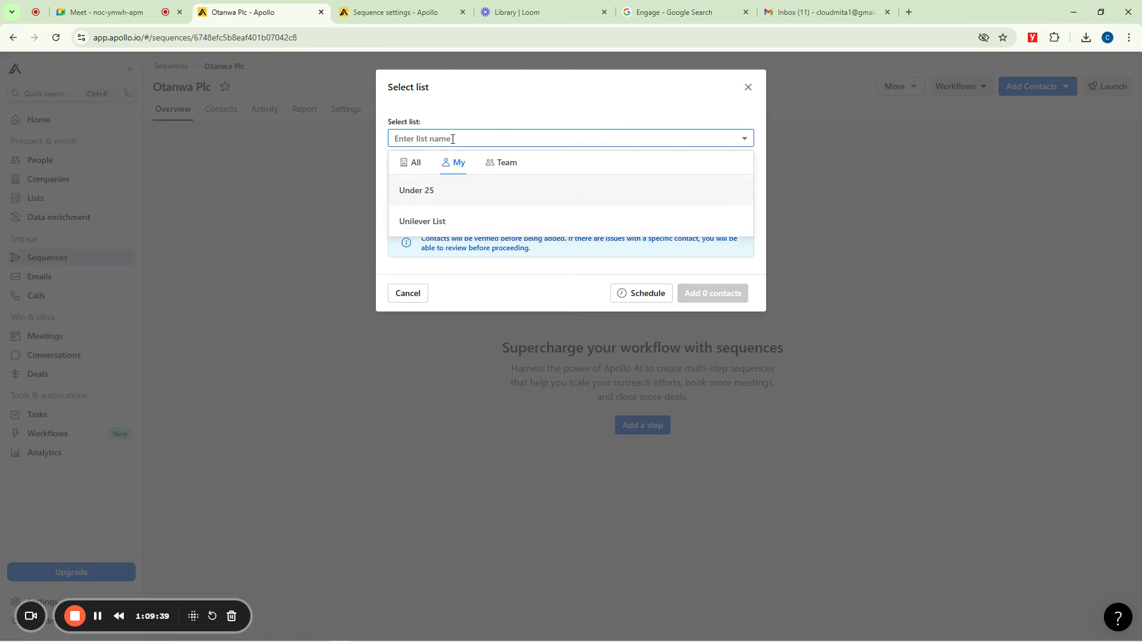
{"action": "left_click", "coordinate": [414, 192]}
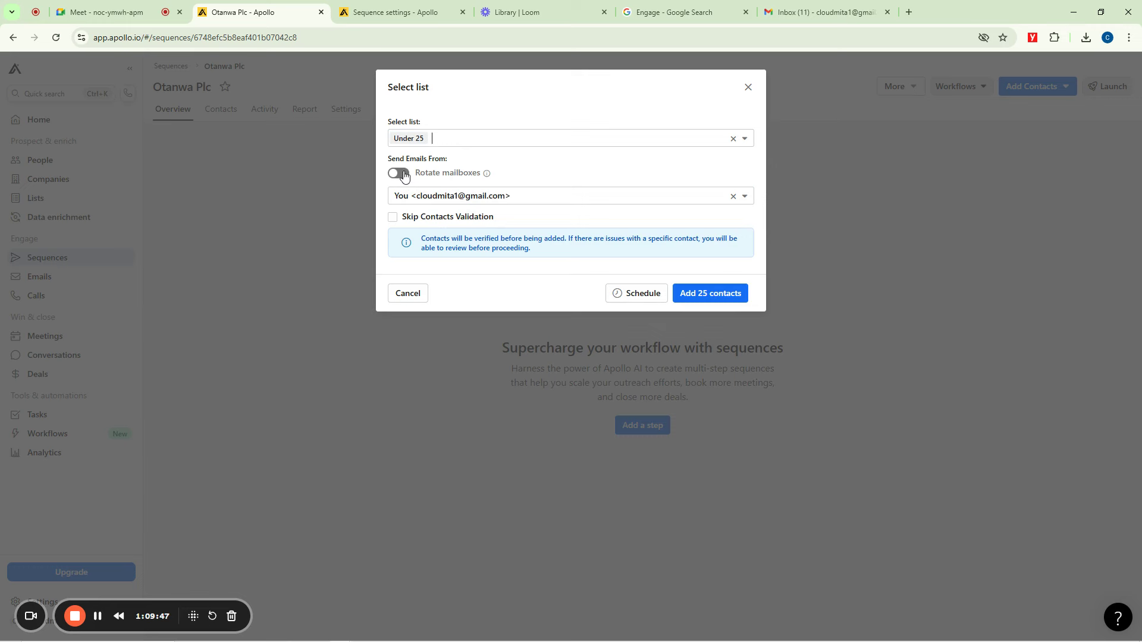
Use the default mailbox with rotation off, then enroll the 18 ready contacts
{"action": "left_click", "coordinate": [404, 176]}
{"action": "left_click", "coordinate": [423, 195]}
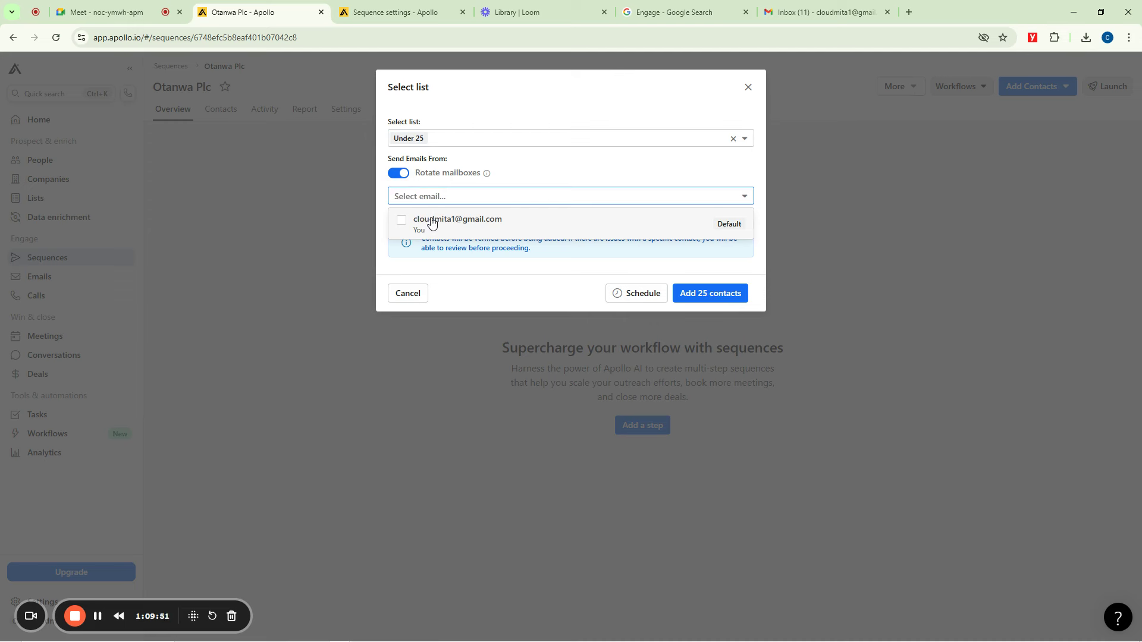
{"action": "left_click", "coordinate": [432, 223]}
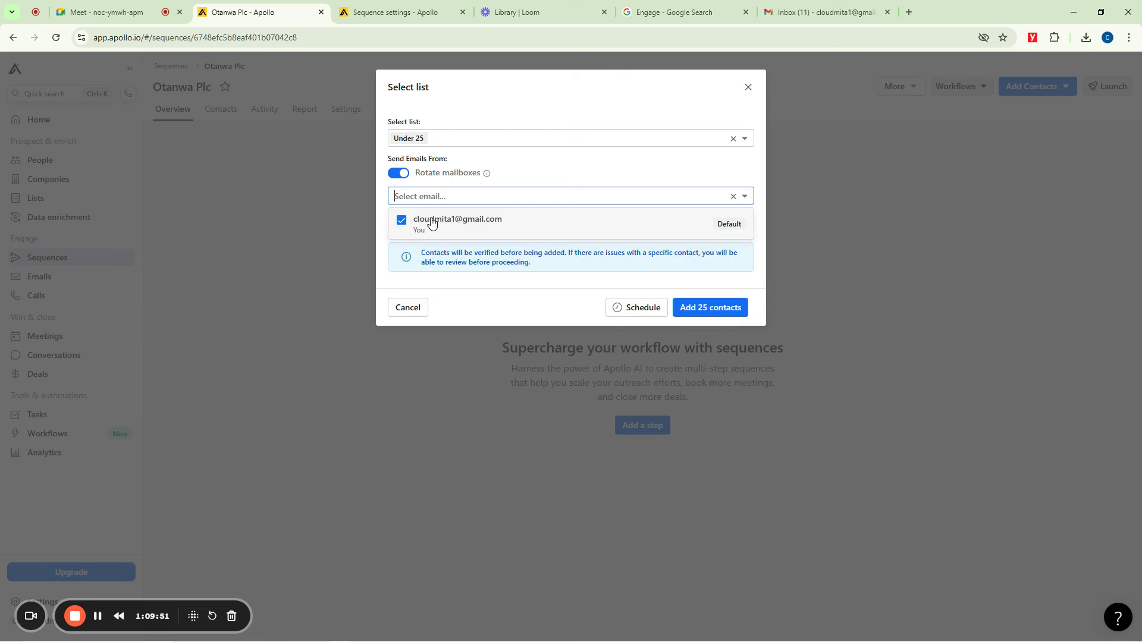
{"action": "left_click", "coordinate": [707, 309]}
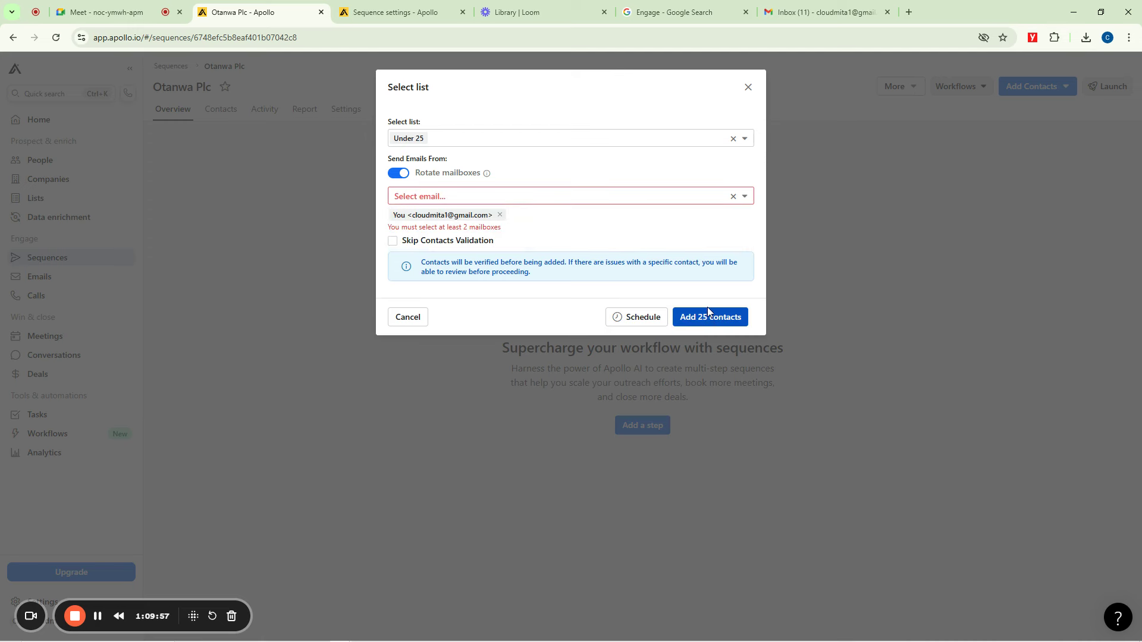
{"action": "left_click", "coordinate": [455, 201]}
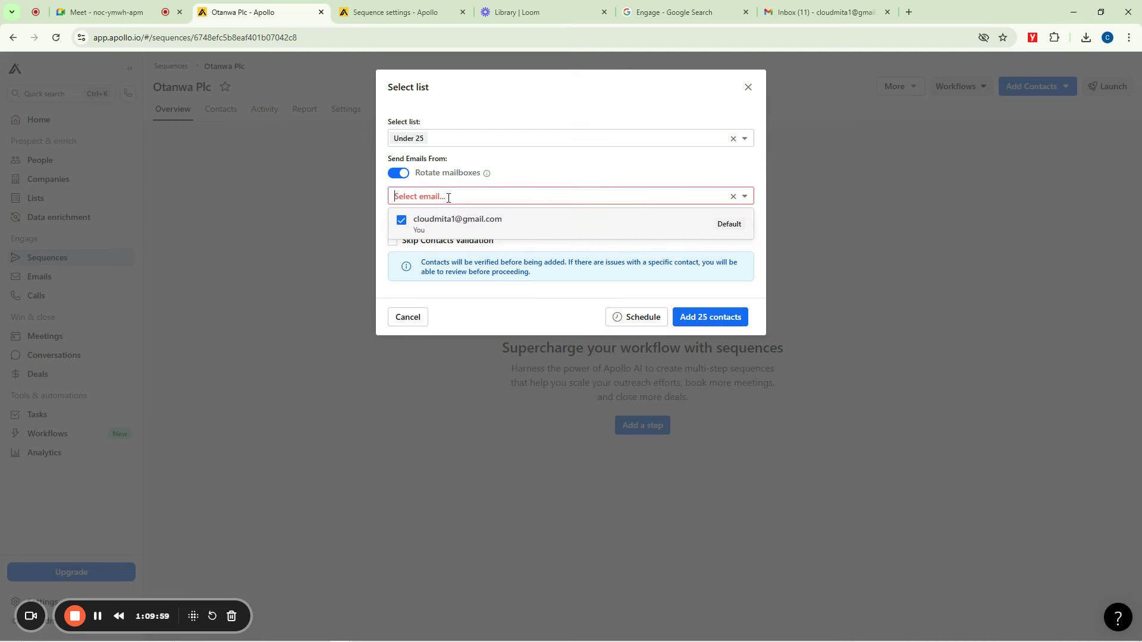
{"action": "left_click", "coordinate": [443, 225]}
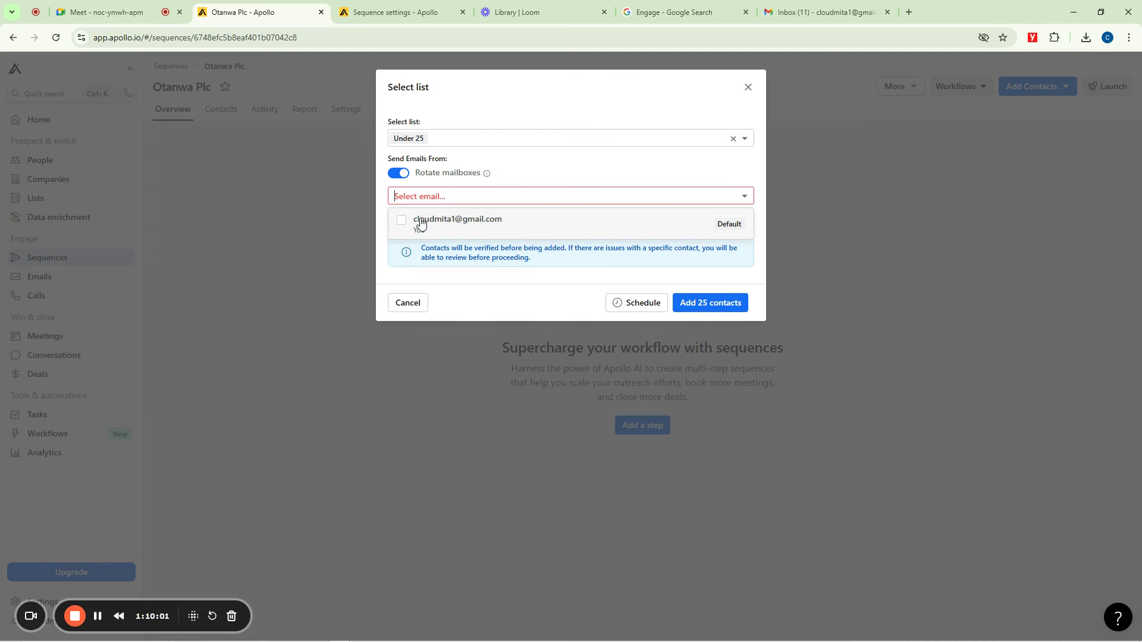
{"action": "left_click", "coordinate": [401, 220]}
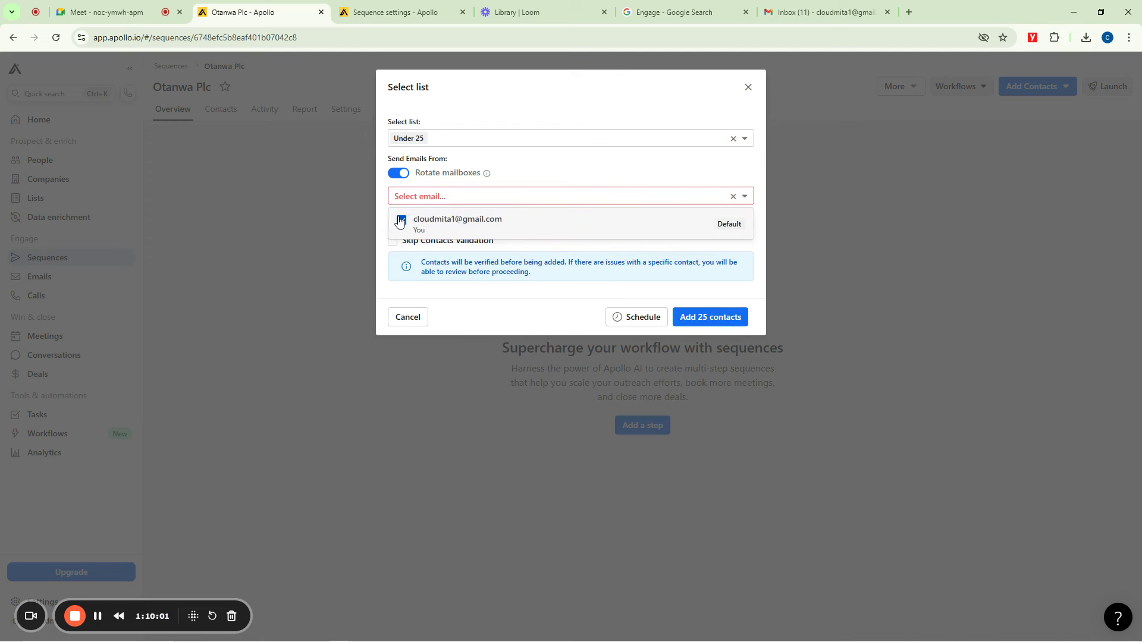
{"action": "left_click", "coordinate": [726, 317]}
{"action": "left_click", "coordinate": [396, 174]}
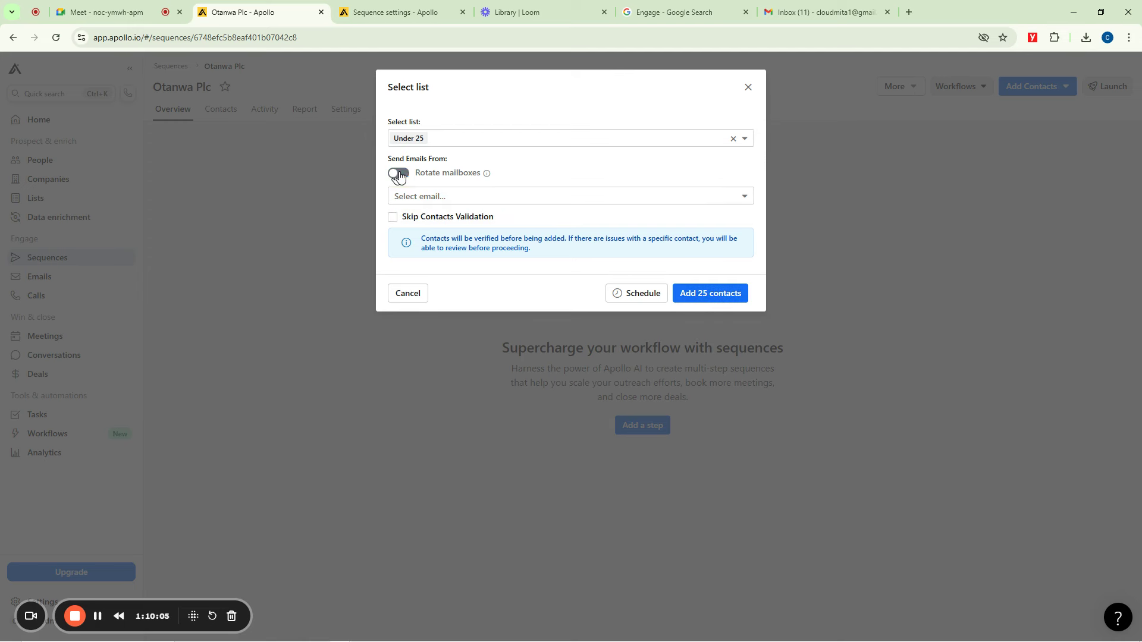
{"action": "left_click", "coordinate": [712, 296]}
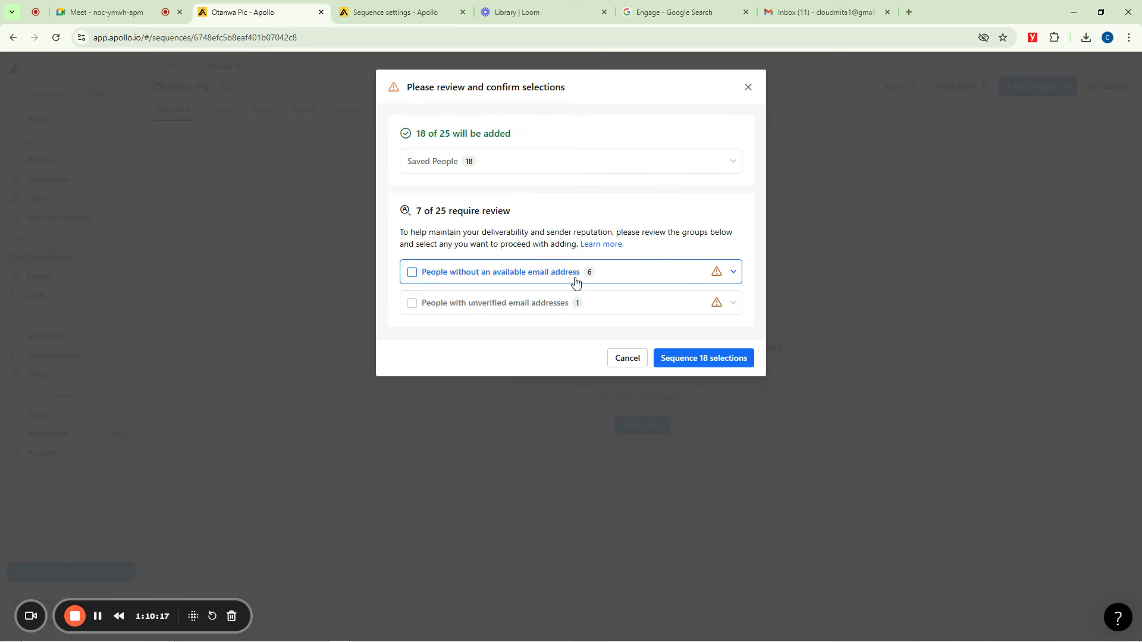
{"action": "left_click", "coordinate": [703, 358]}
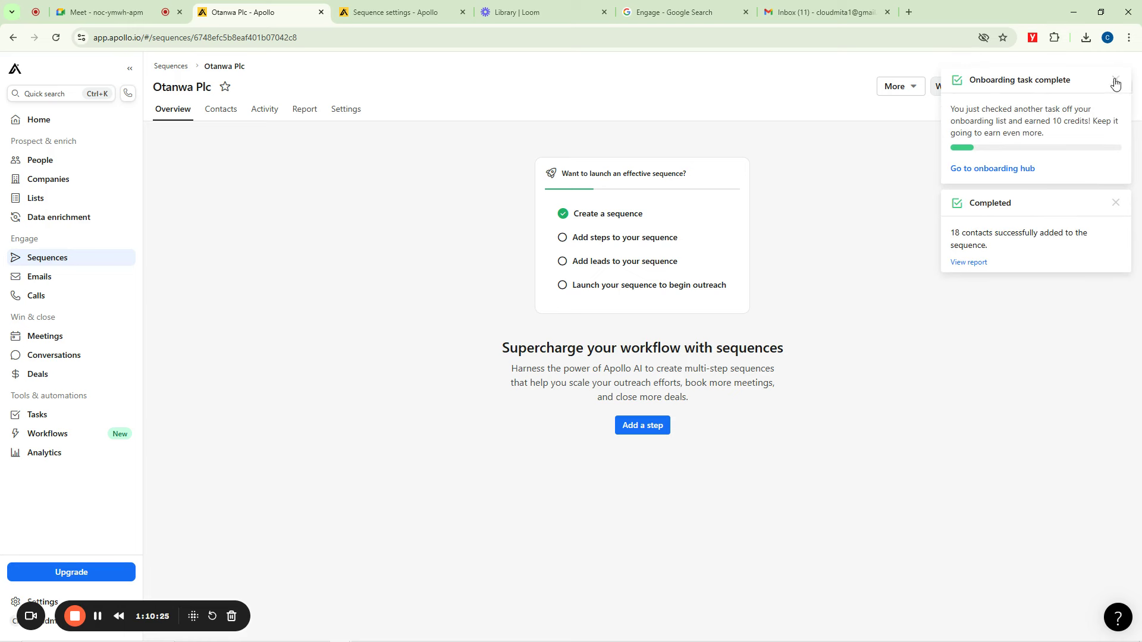
Dismiss both notifications and start adding the sequence's first step
{"action": "left_click", "coordinate": [1116, 83]}
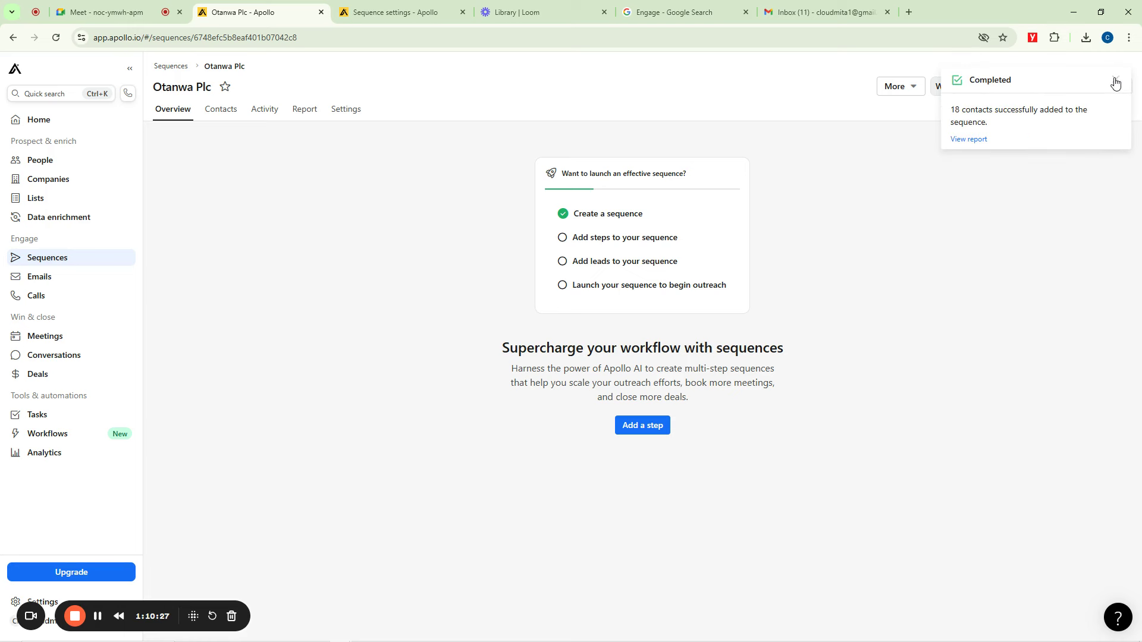
{"action": "left_click", "coordinate": [1115, 82]}
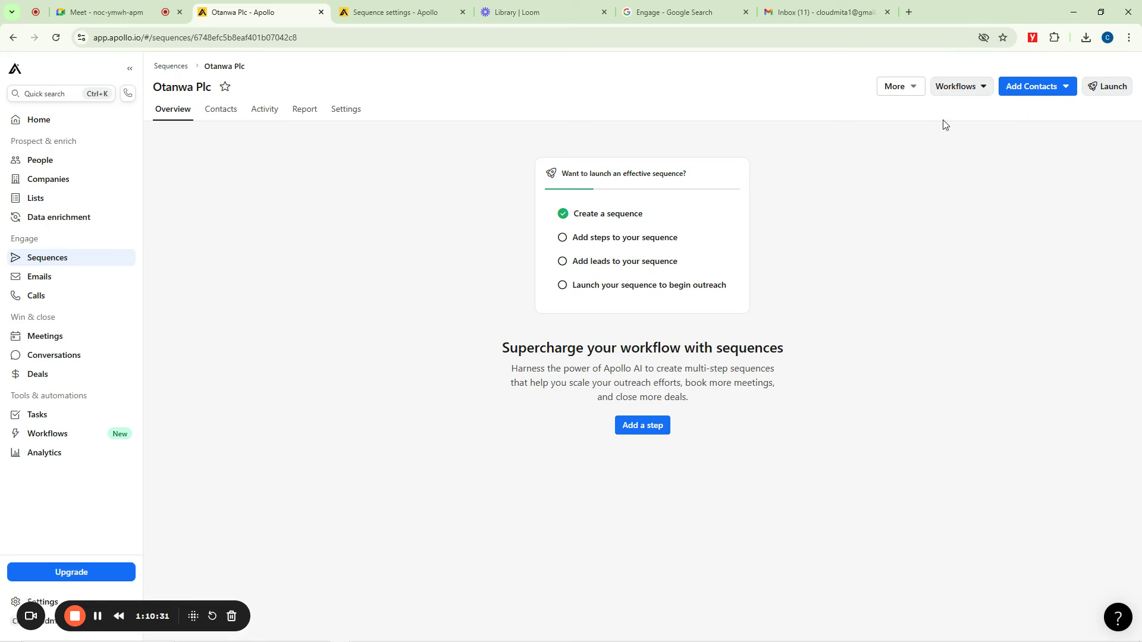
{"action": "left_click", "coordinate": [645, 426]}
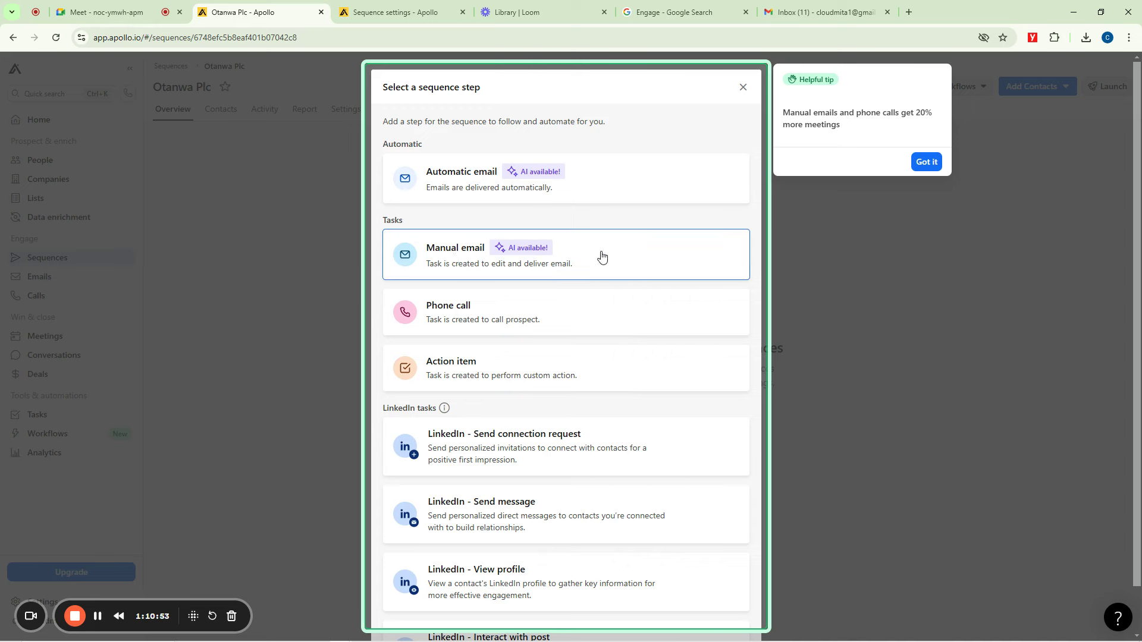
Choose Manual email as the sequence's first step type
{"action": "scroll", "coordinate": [601, 440], "scroll_direction": "down", "scroll_amount": 1}
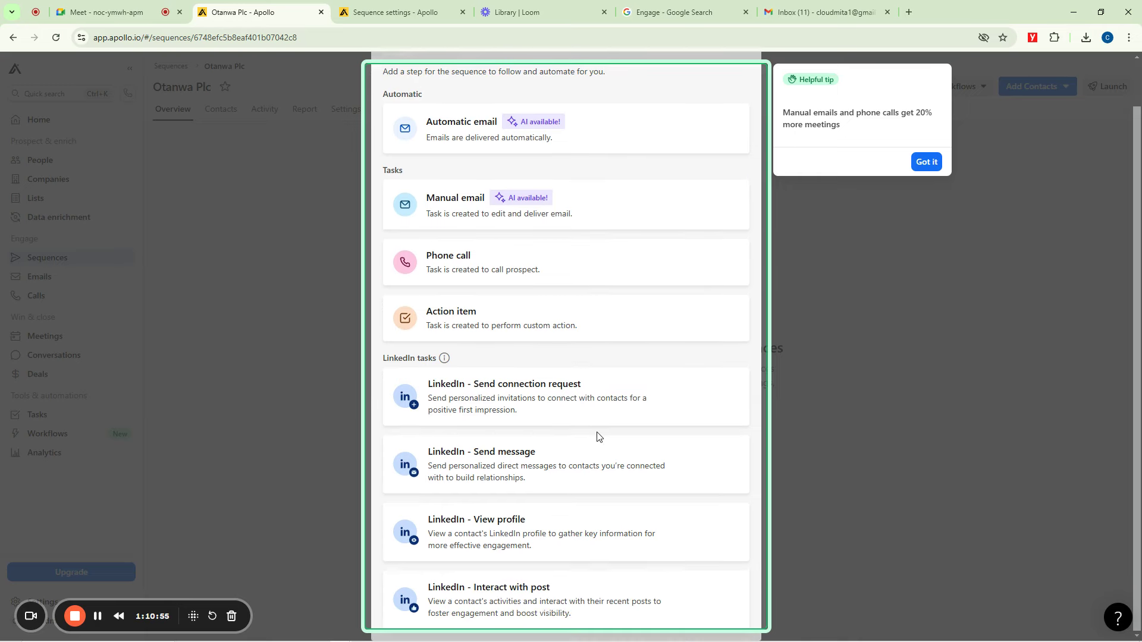
{"action": "scroll", "coordinate": [512, 356], "scroll_direction": "up", "scroll_amount": 1}
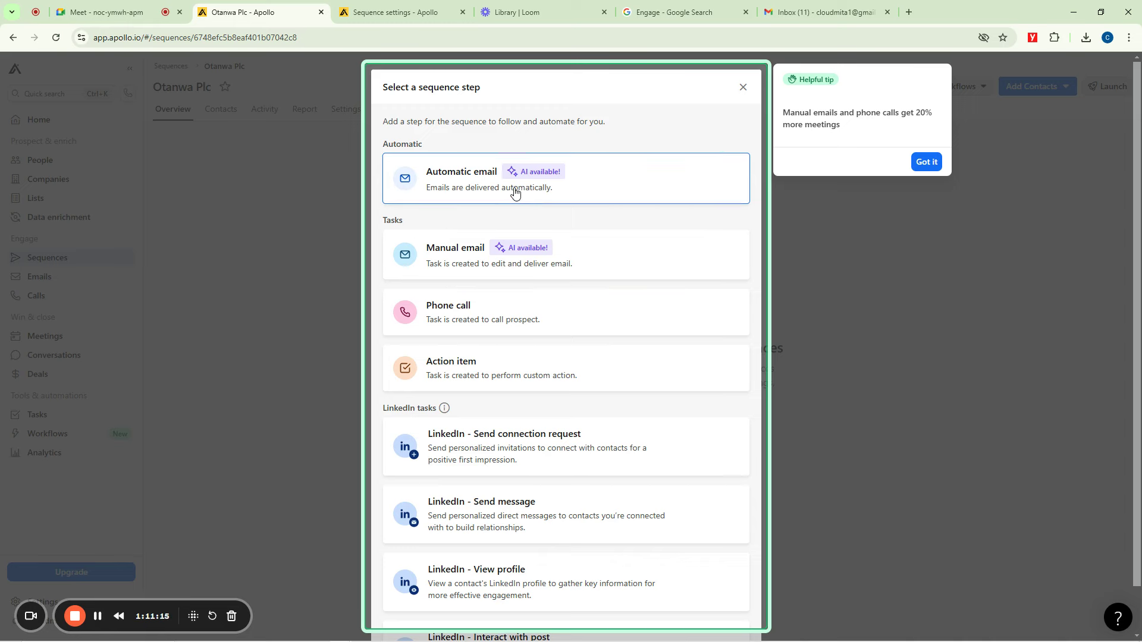
{"action": "left_click", "coordinate": [459, 261]}
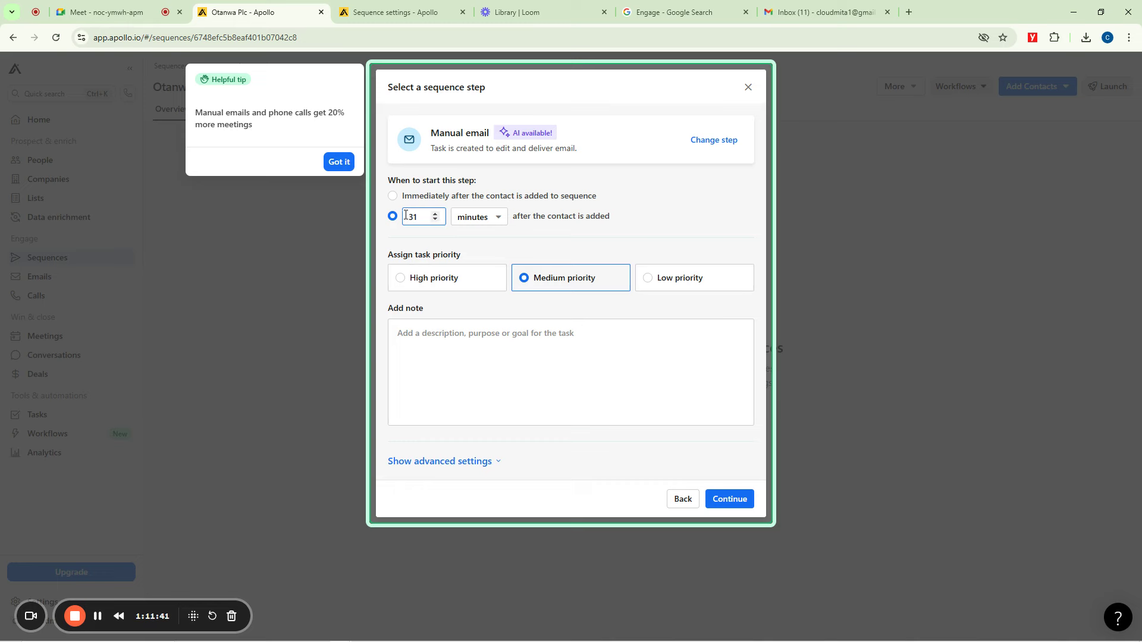
Set the manual email delay to 20 minutes after a contact is added, with high priority
{"action": "double_click", "coordinate": [484, 216]}
{"action": "double_click", "coordinate": [484, 218]}
{"action": "left_click", "coordinate": [501, 222]}
{"action": "left_click", "coordinate": [428, 221]}
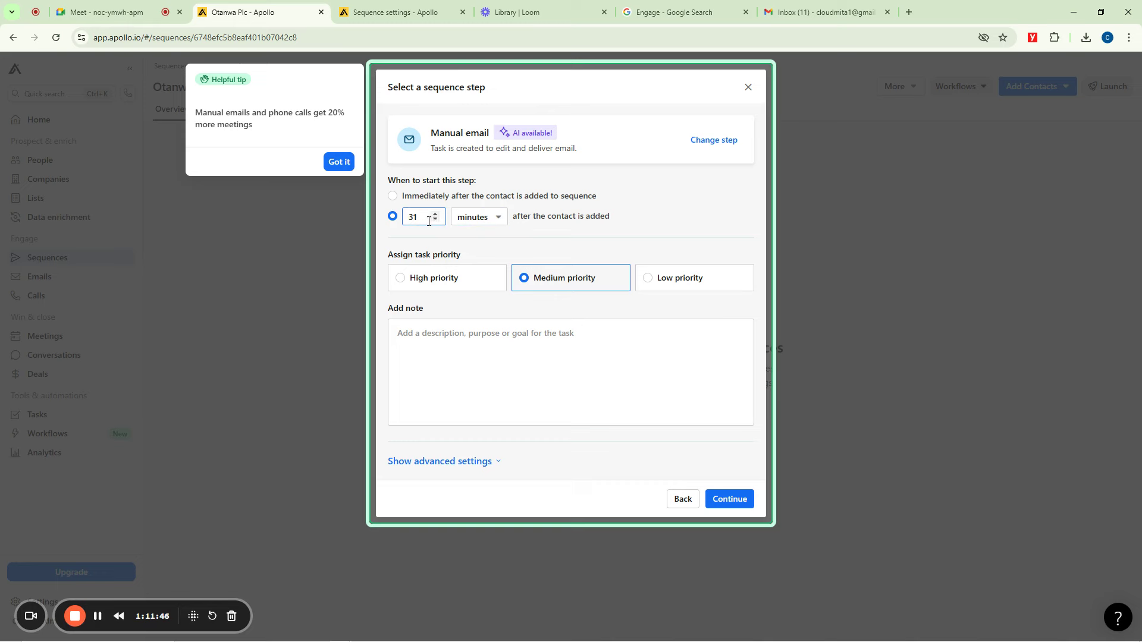
{"action": "left_click", "coordinate": [394, 196]}
{"action": "left_click", "coordinate": [393, 218]}
{"action": "left_click", "coordinate": [429, 215]}
{"action": "left_click", "coordinate": [435, 220]}
{"action": "left_click", "coordinate": [435, 220]}
{"action": "left_click", "coordinate": [435, 220]}
{"action": "left_click", "coordinate": [435, 220]}
{"action": "left_click", "coordinate": [406, 218]}
{"action": "left_click", "coordinate": [483, 219]}
{"action": "left_click", "coordinate": [484, 219]}
{"action": "left_click", "coordinate": [499, 222]}
{"action": "left_click", "coordinate": [499, 223]}
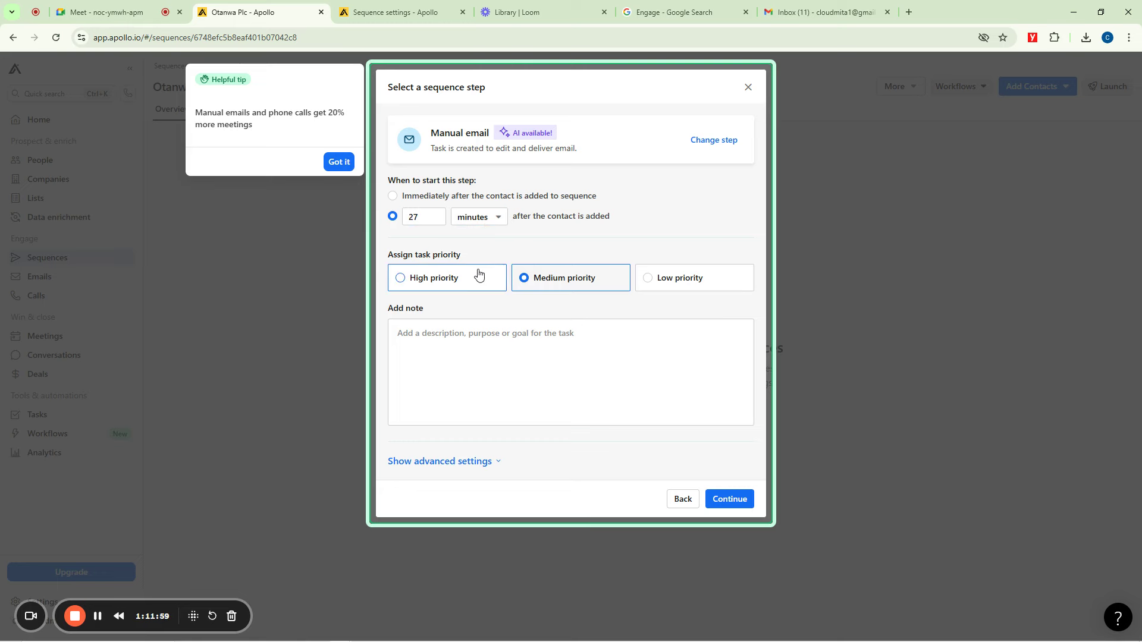
{"action": "left_click", "coordinate": [435, 220]}
{"action": "left_click", "coordinate": [435, 220]}
{"action": "left_click", "coordinate": [435, 220]}
{"action": "left_click", "coordinate": [435, 220]}
{"action": "left_click", "coordinate": [438, 287]}
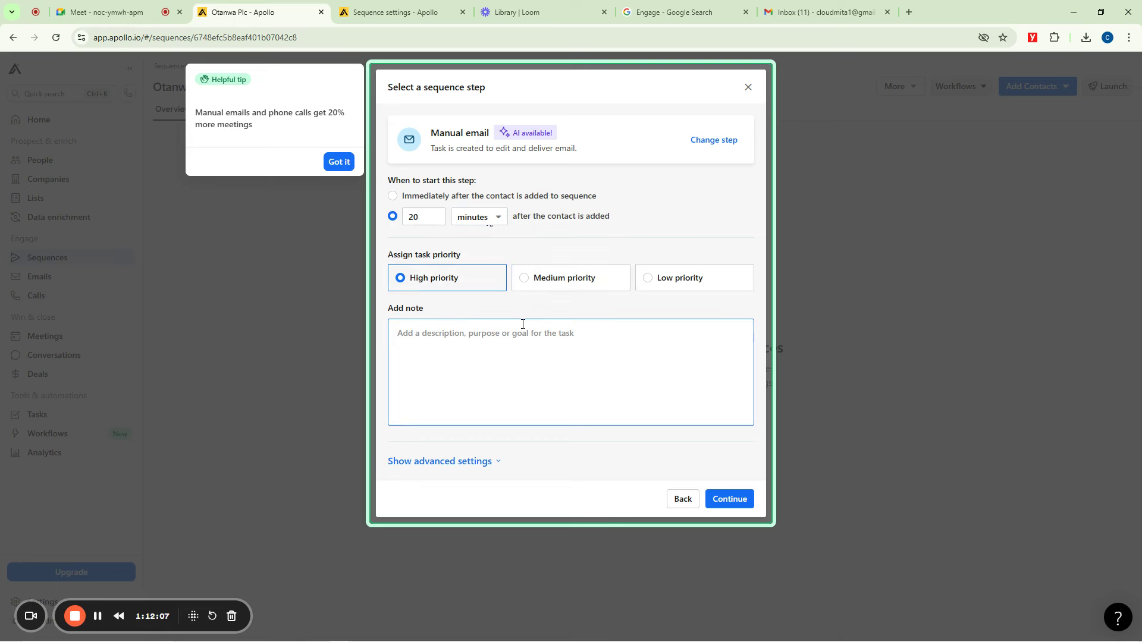
Continue to the email template editor, dismiss the AI tour, and view Gmail's Primary inbox
{"action": "left_click", "coordinate": [737, 503]}
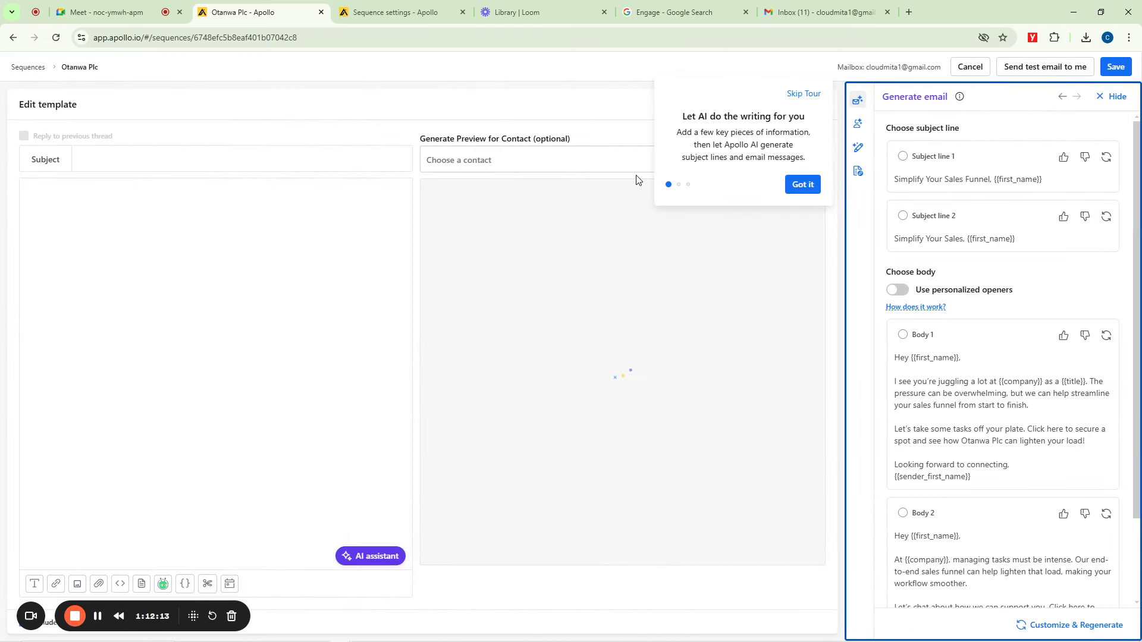
{"action": "left_click", "coordinate": [803, 97]}
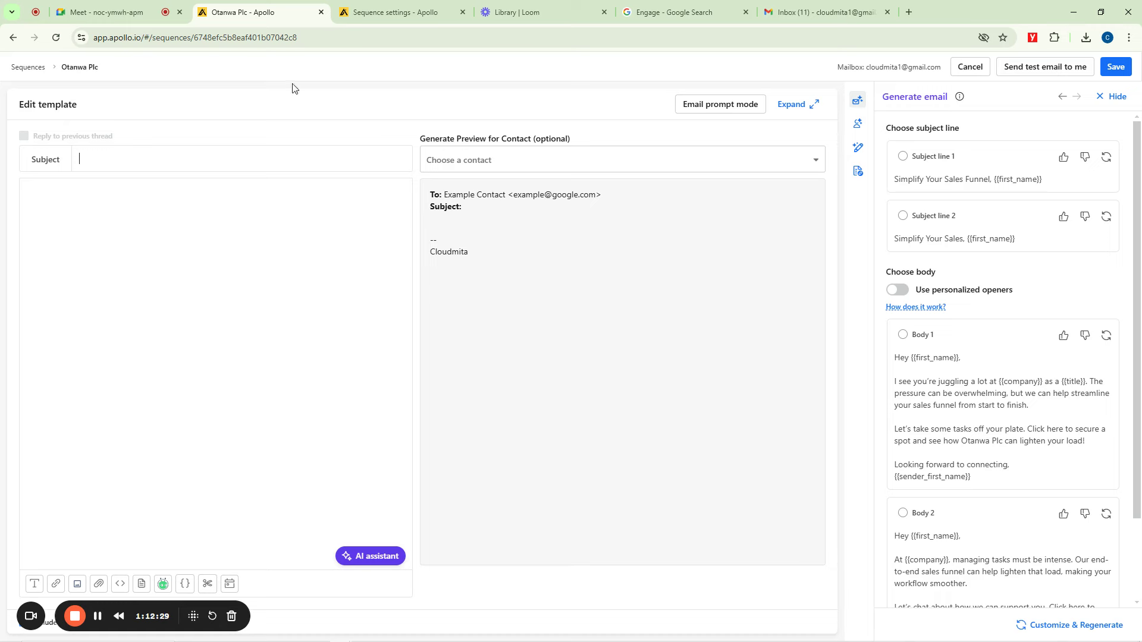
{"action": "left_click", "coordinate": [785, 5]}
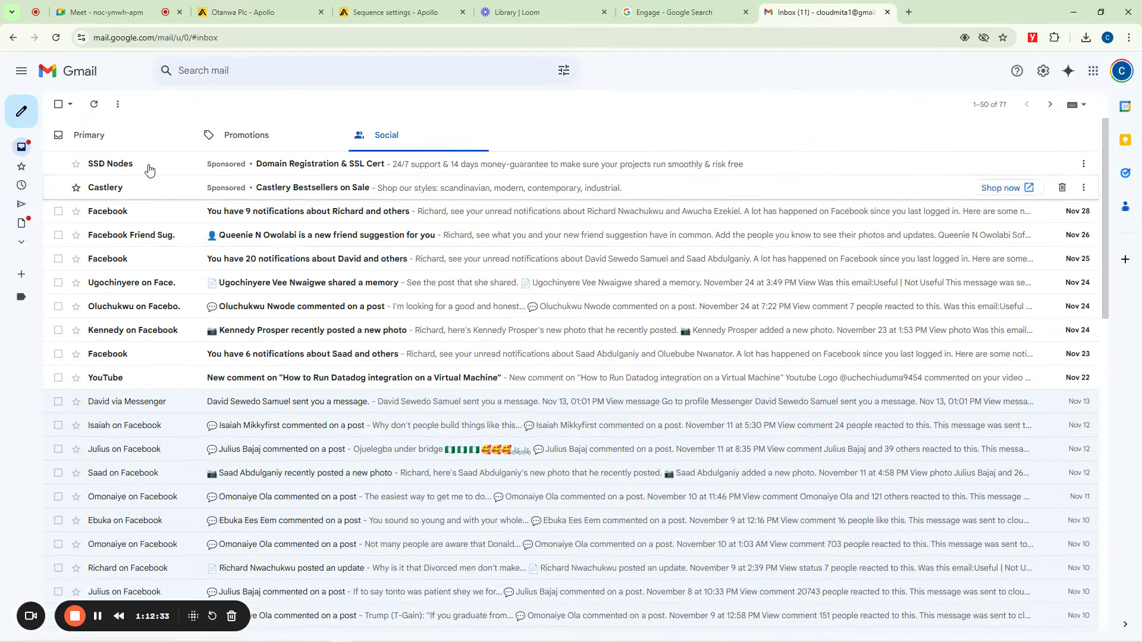
{"action": "left_click", "coordinate": [119, 140]}
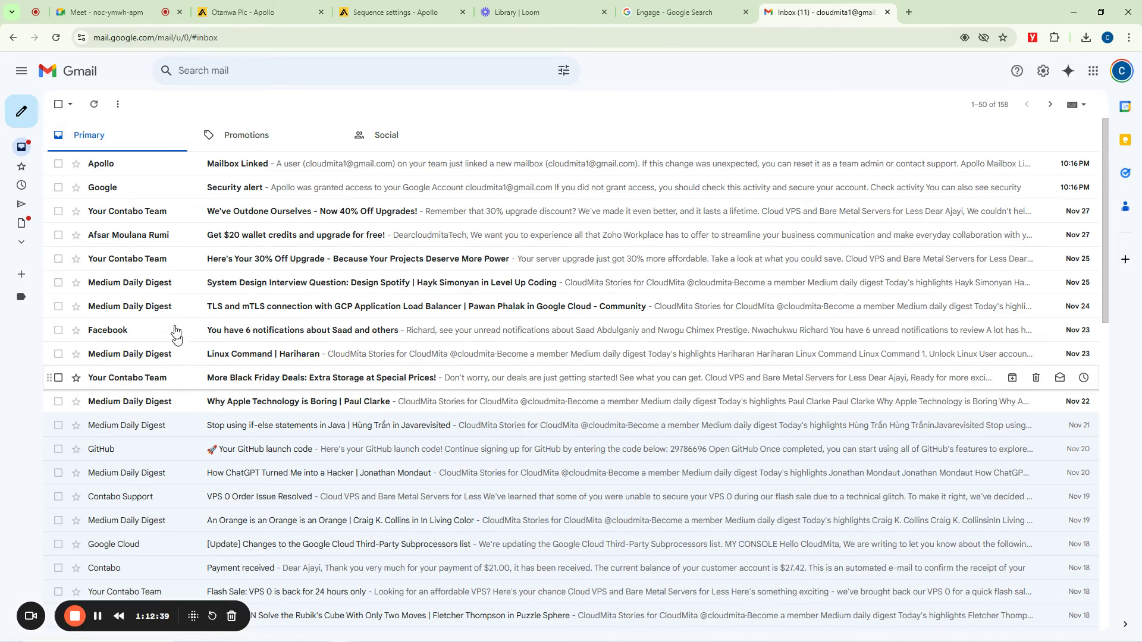
Browse the Promotions, Social and Primary inboxes in Gmail, then switch to the Google Meet call
{"action": "mouse_move", "coordinate": [130, 241]}
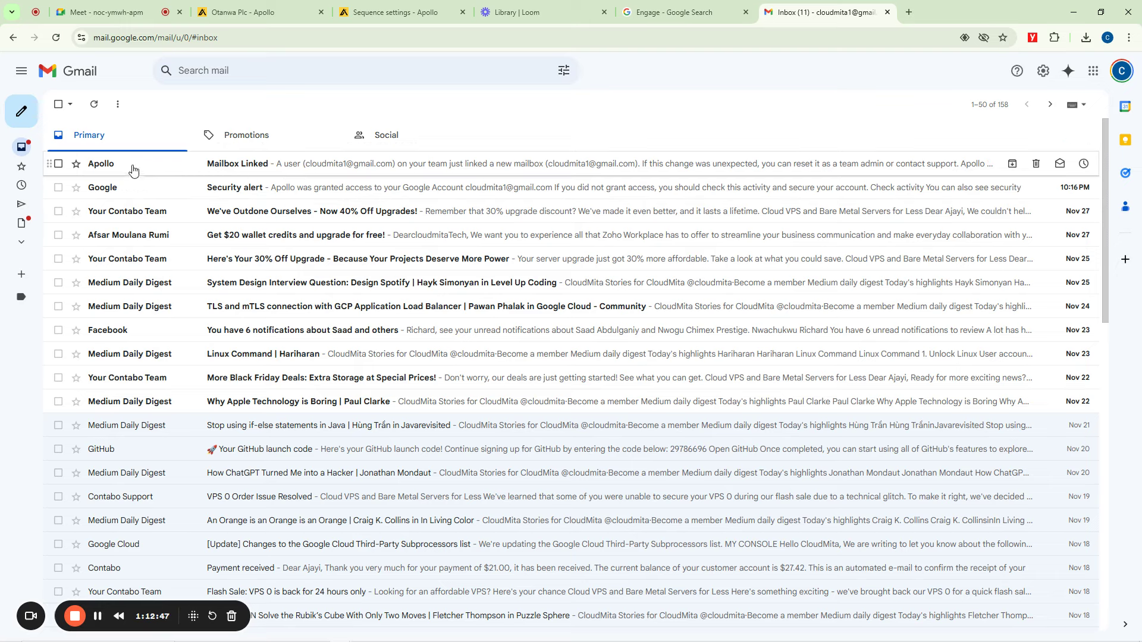
{"action": "left_click", "coordinate": [248, 146]}
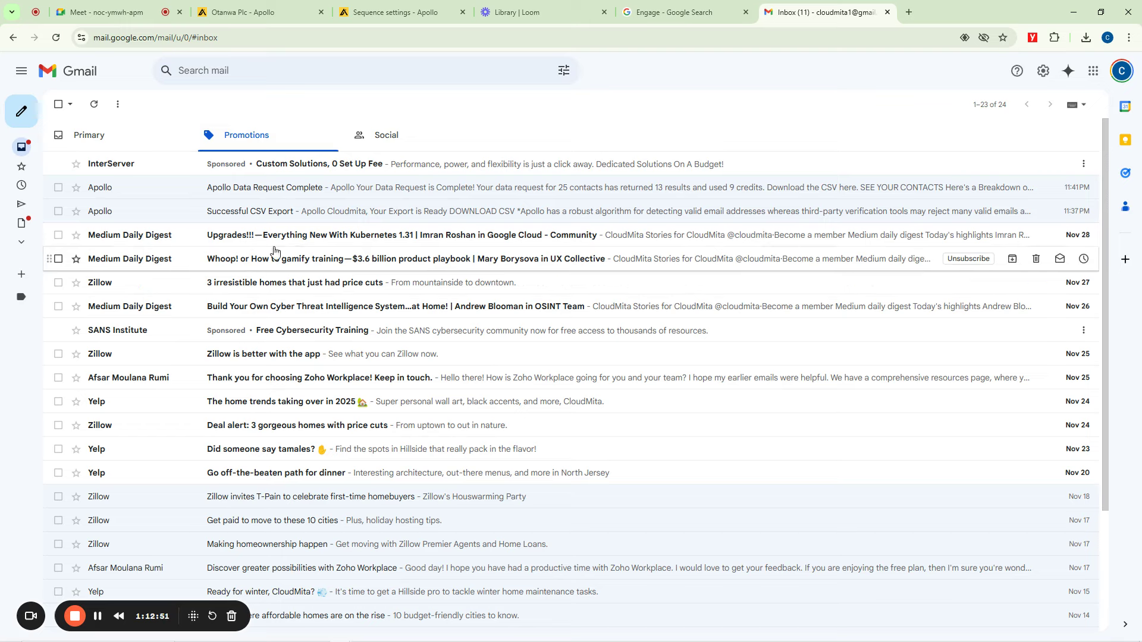
{"action": "left_click", "coordinate": [376, 140]}
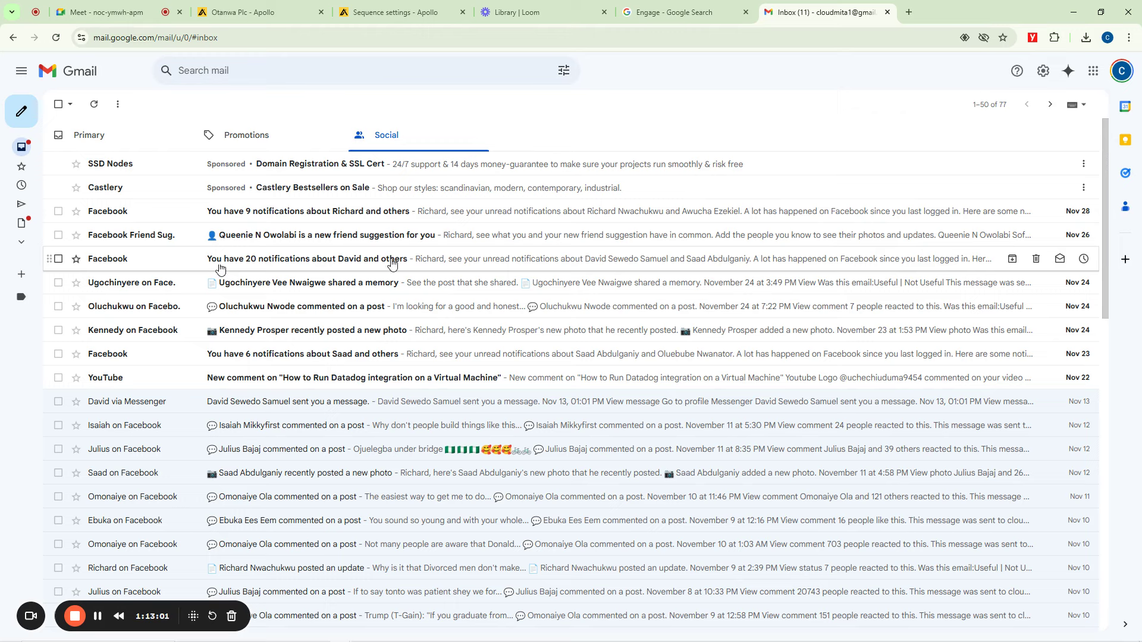
{"action": "left_click", "coordinate": [109, 134]}
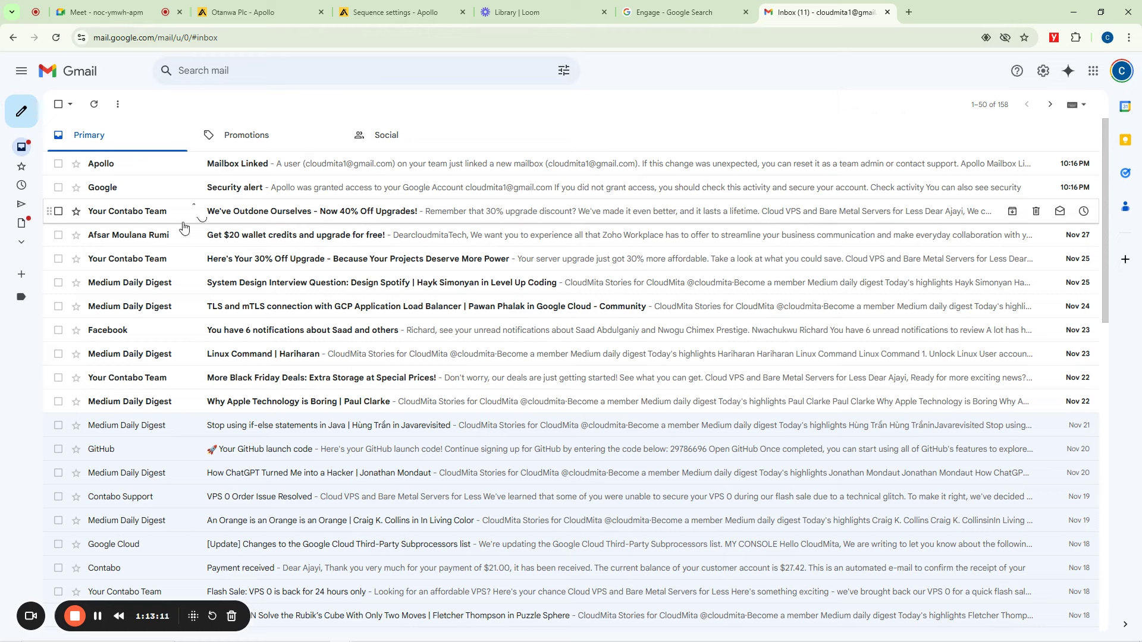
{"action": "left_click", "coordinate": [145, 7]}
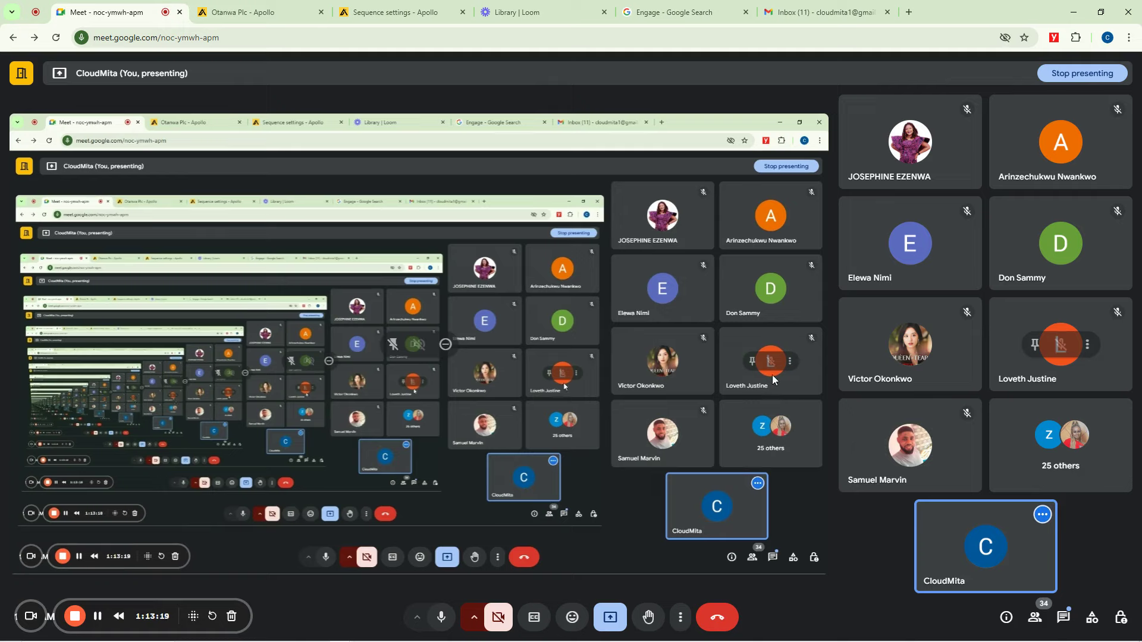
Check the screen being presented in Google Meet before heading back to Apollo
{"action": "left_click", "coordinate": [98, 616]}
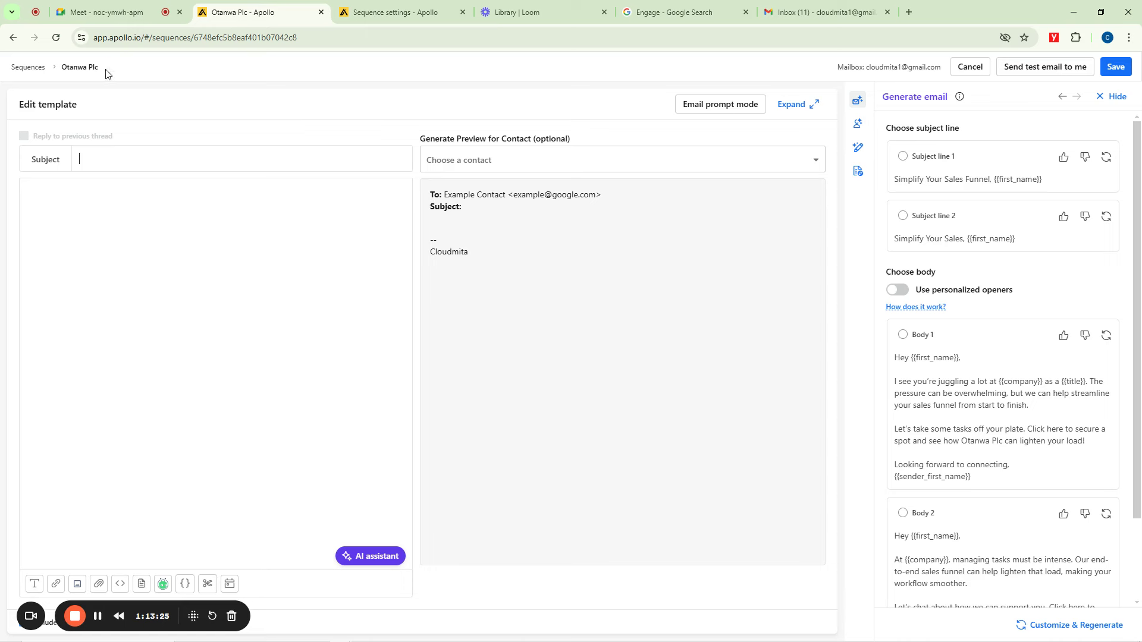
{"action": "left_click", "coordinate": [98, 617]}
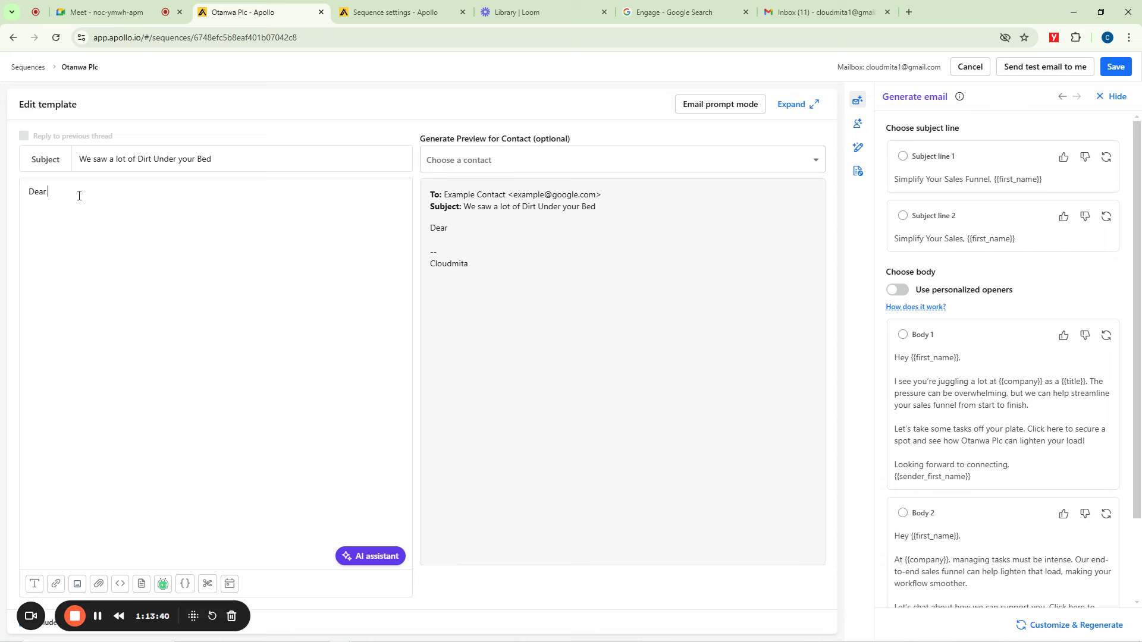
Insert the {{contact.first_name}} variable after 'Dear' and start the line 'We've noticed m…'
{"action": "type", "text": "{{"}
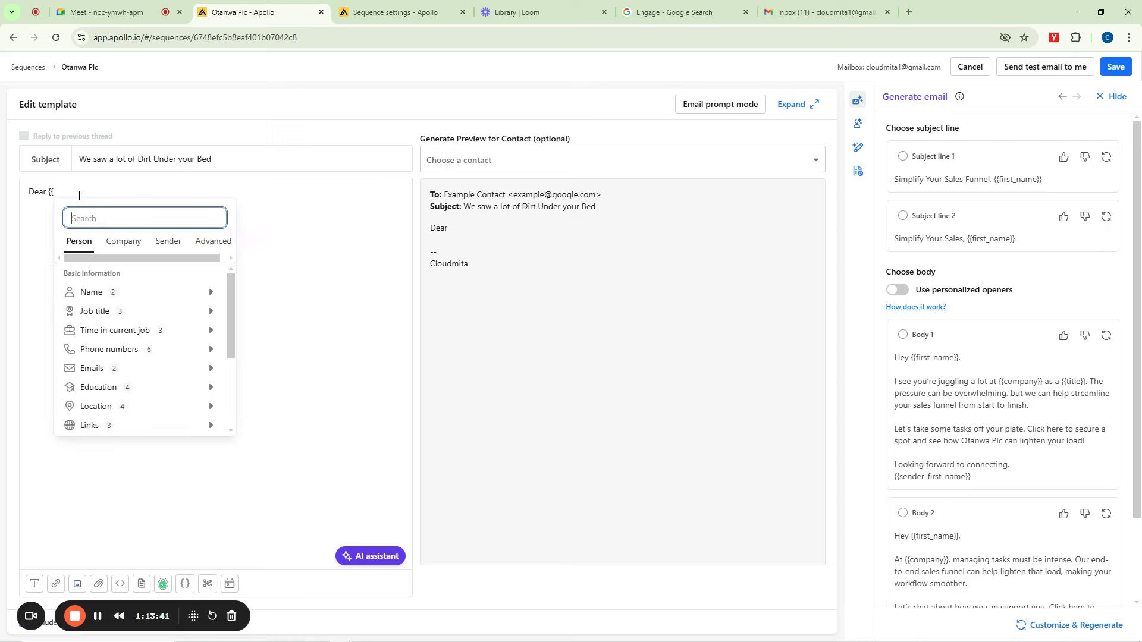
{"action": "type", "text": "first"}
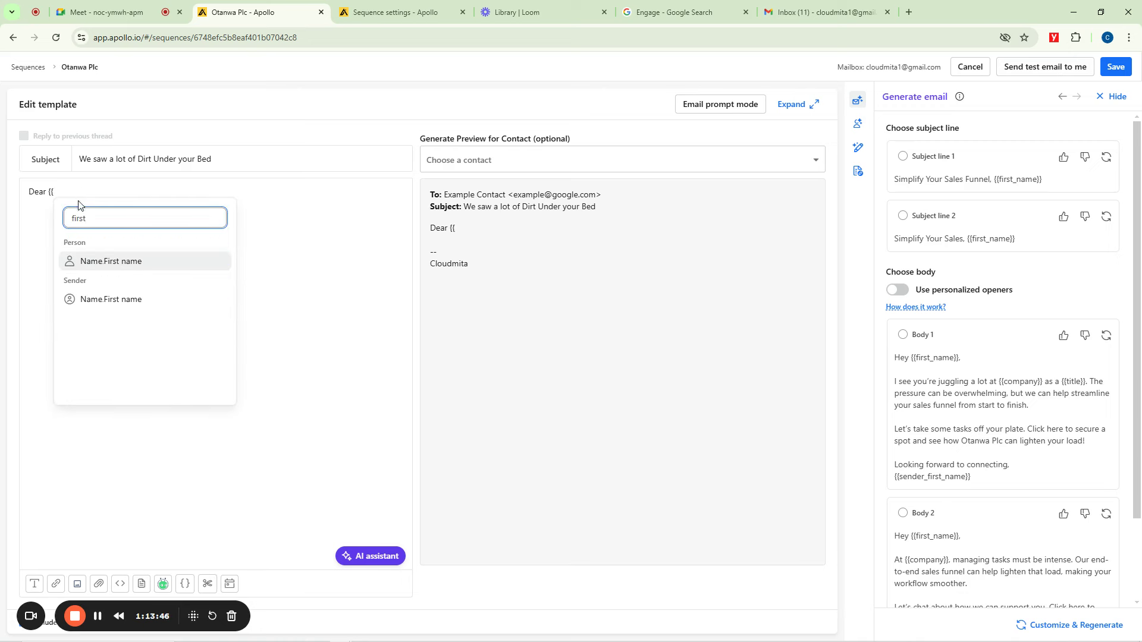
{"action": "left_click", "coordinate": [107, 264]}
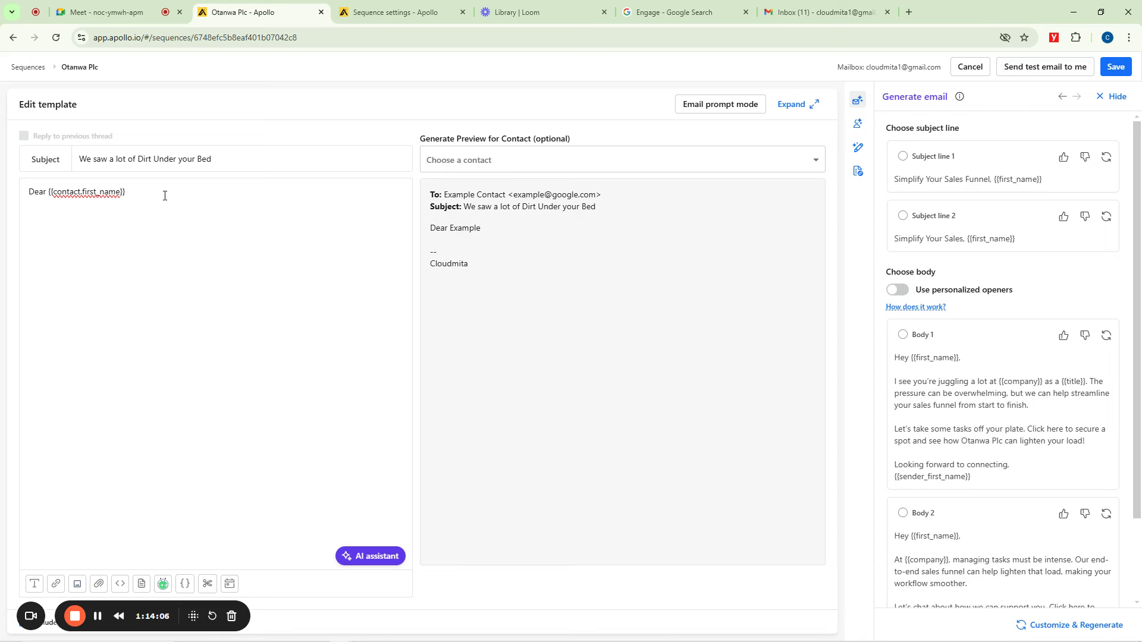
{"action": "type", "text": "We've noticed m"}
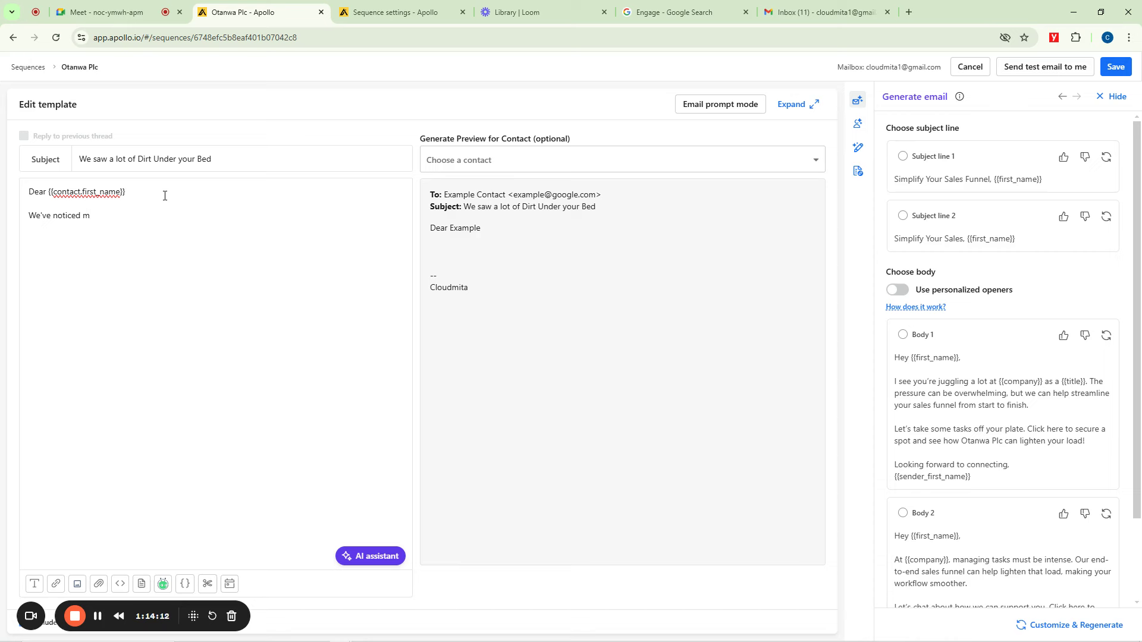
{"action": "type", "text": " over 40% of Youths and single people in Lekki, Lagost"}
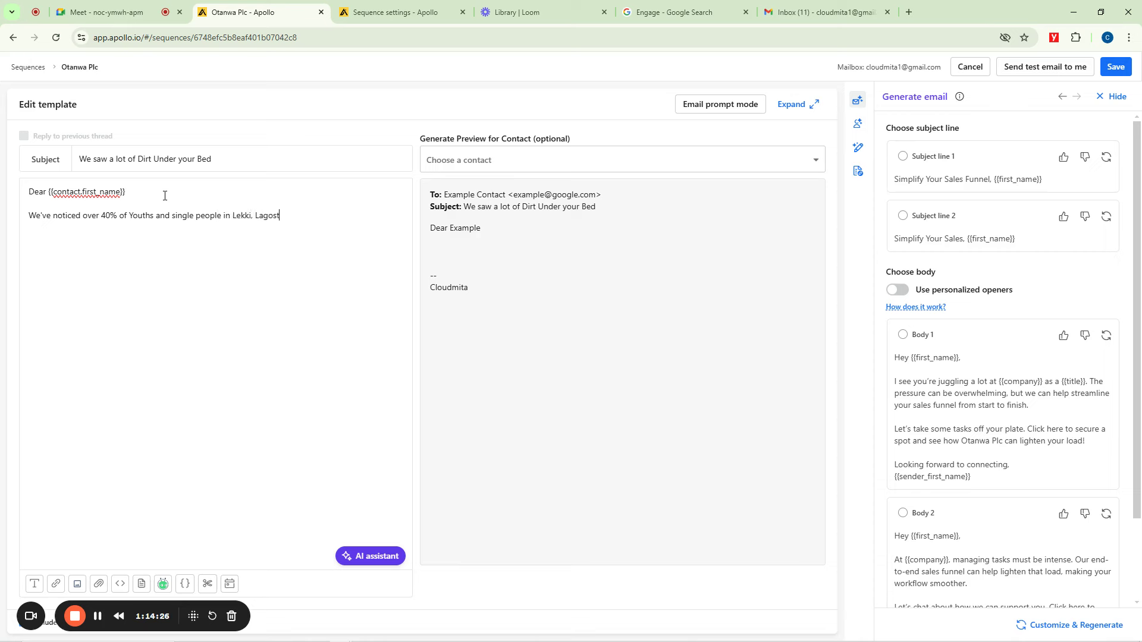
{"action": "type", "text": "State"}
{"action": "type", "text": "Do not have "}
{"action": "type", "text": "the time to cle"}
{"action": "type", "text": "an up the"}
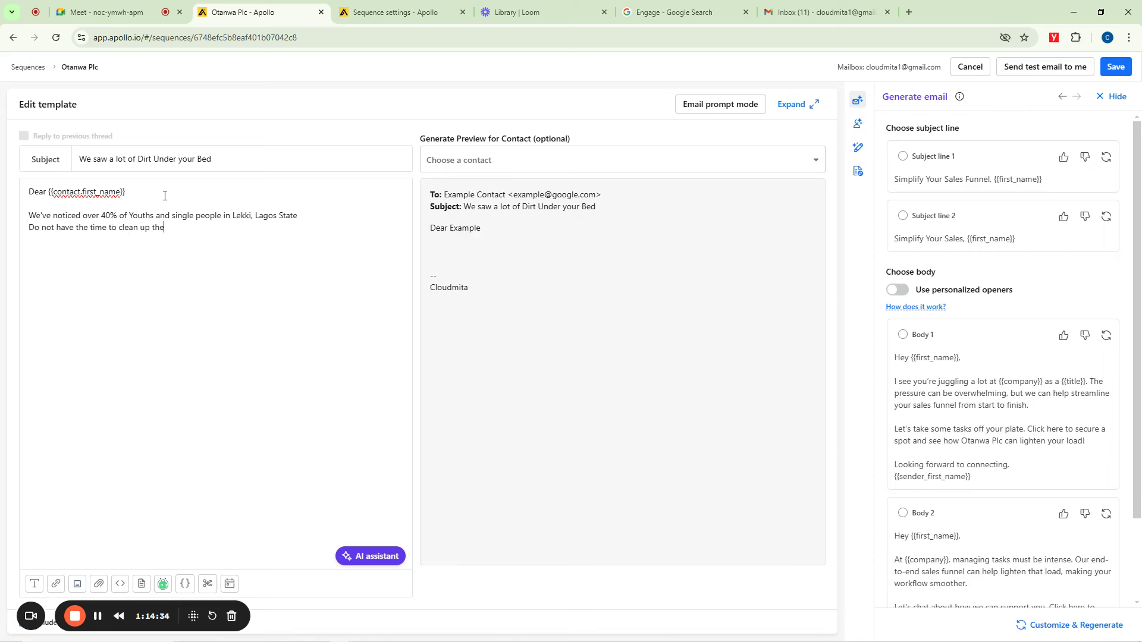
{"action": "type", "text": "ir rooms, especual"}
Finish the opening paragraph, ending 'Otanwa Cleaning Services is here to the rescue', fixing typos
{"action": "key", "text": "BackSpace"}
{"action": "key", "text": "BackSpace"}
{"action": "key", "text": "BackSpace"}
{"action": "type", "text": "iall"}
{"action": "type", "text": "y during the wee"}
{"action": "type", "text": "kend"}
{"action": "type", "text": "t"}
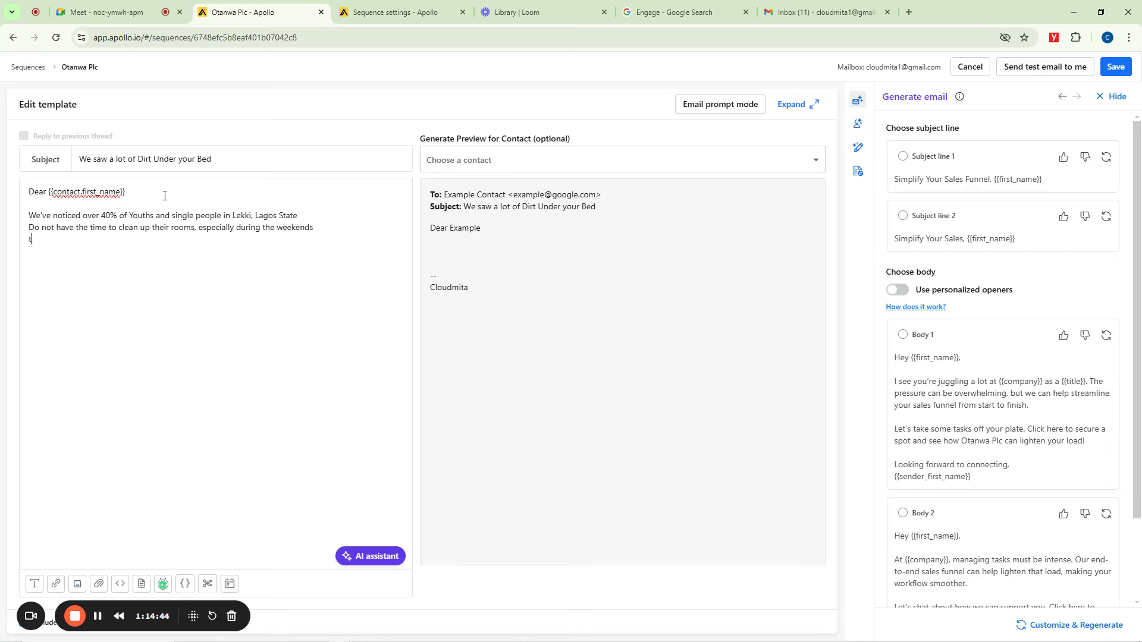
{"action": "type", "text": "his is why OtanwanCleanun"}
{"action": "key", "text": "BackSpace"}
{"action": "key", "text": "BackSpace"}
{"action": "type", "text": "ing Services is here t"}
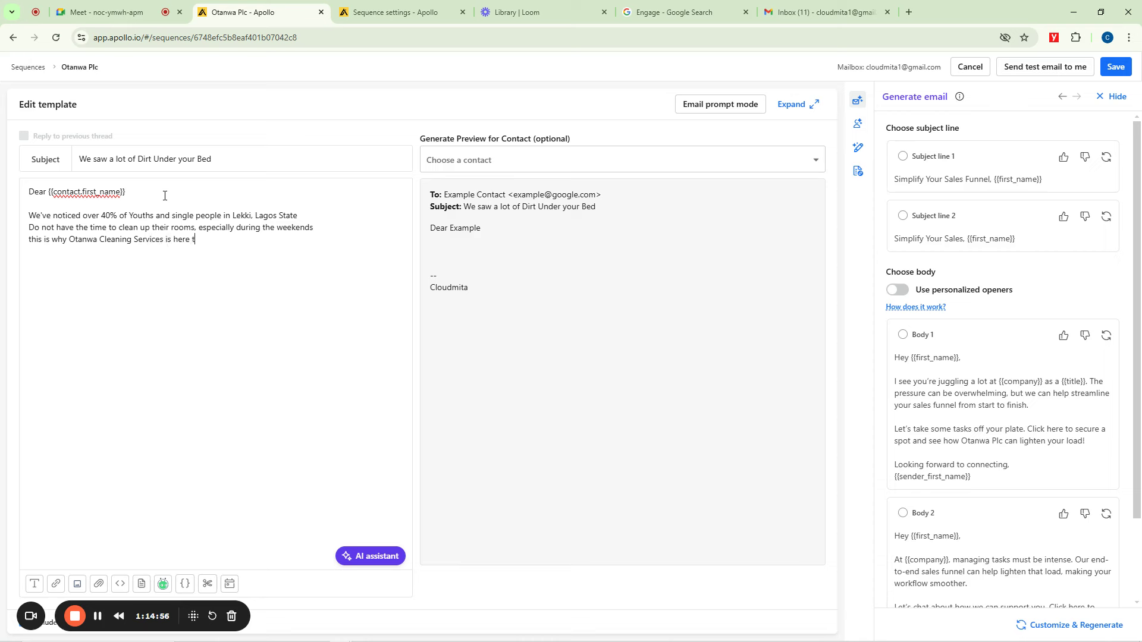
{"action": "type", "text": "o the rescru"}
{"action": "key", "text": "BackSpace"}
{"action": "key", "text": "BackSpace"}
{"action": "type", "text": "ue"}
Add the 21-day 21% discount offer, a call-to-book line and a contact-page line
{"action": "type", "text": "m tod"}
{"action": "type", "text": "ay to the next 21"}
{"action": "type", "text": " da"}
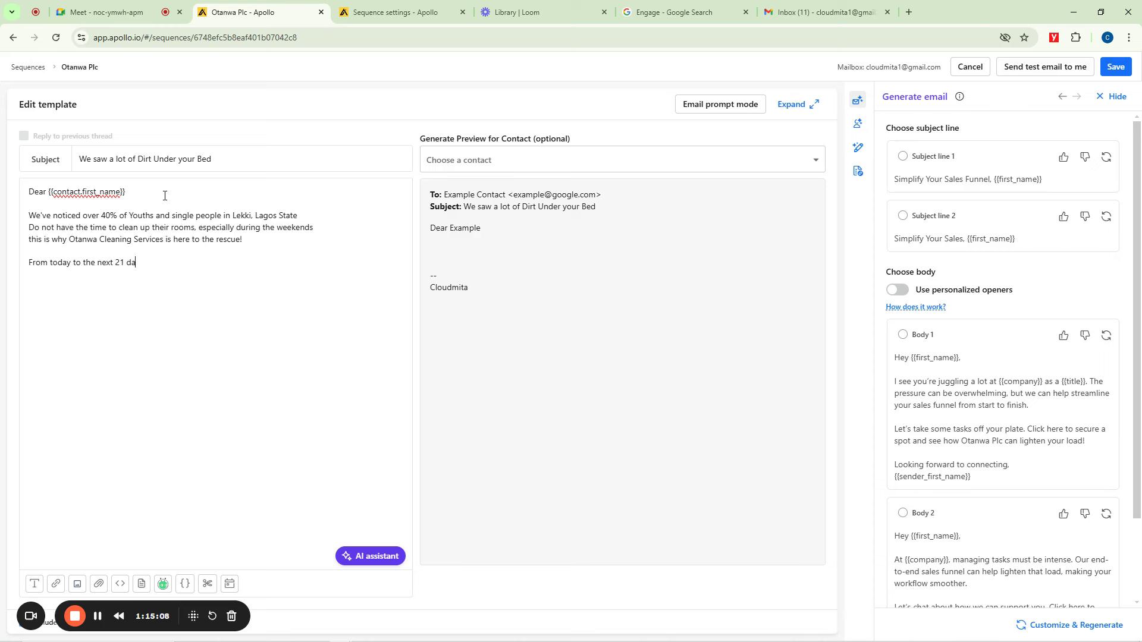
{"action": "type", "text": "ys, we are offering you a 21% discount to enab"}
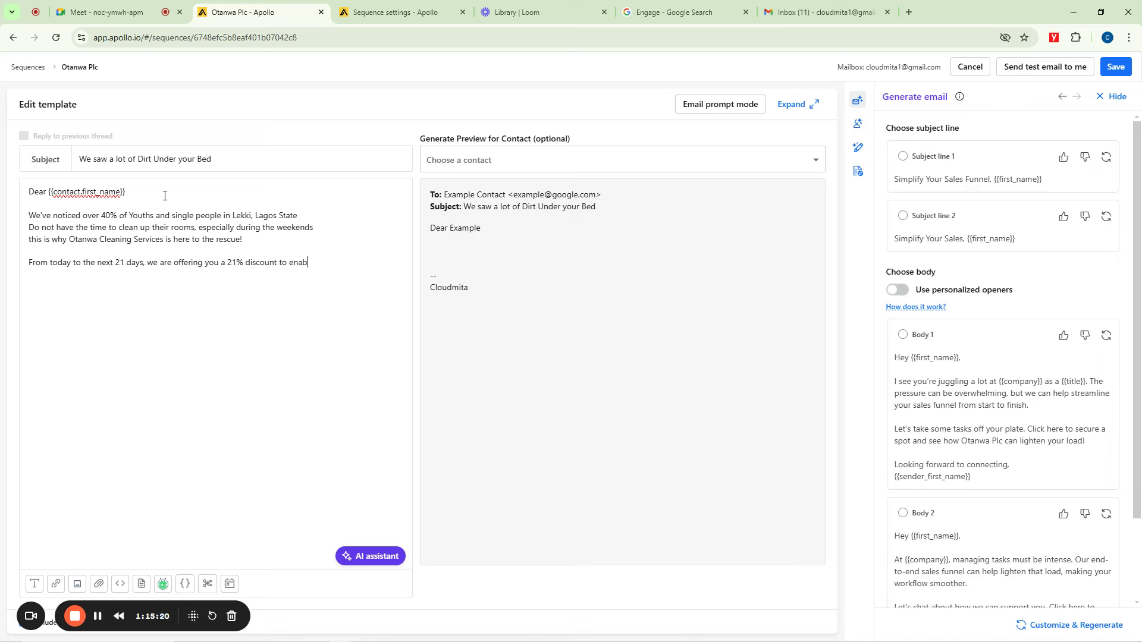
{"action": "type", "text": "le you clean up your room and live in a neat a"}
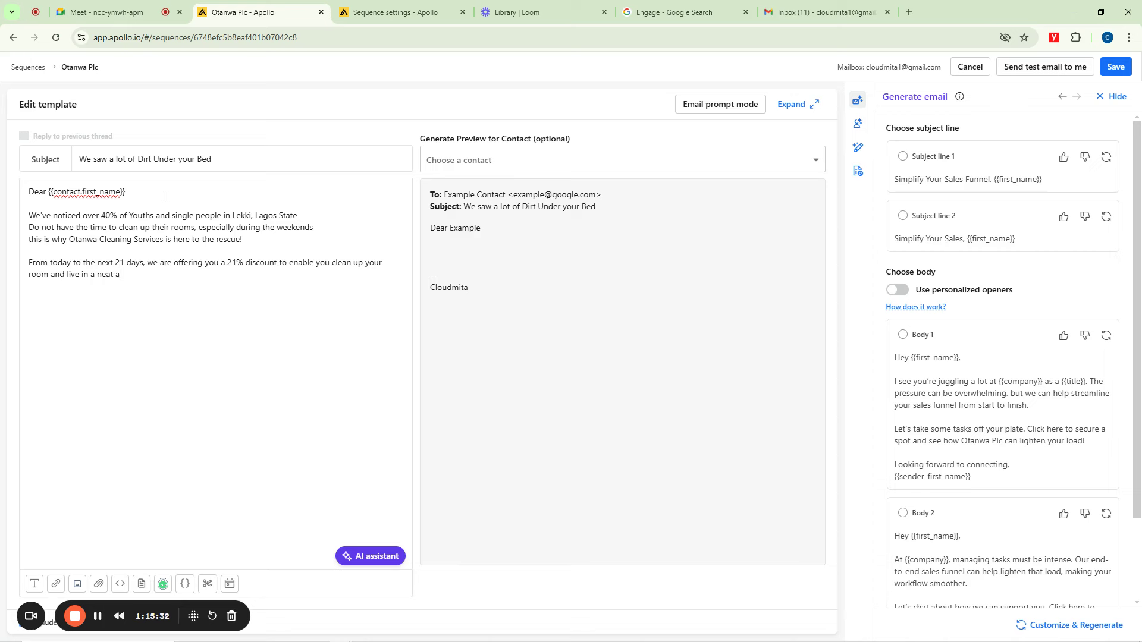
{"action": "type", "text": "partment  "}
{"action": "type", "text": "To book our servic"}
{"action": "type", "text": "e, q"}
{"action": "type", "text": "uickly"}
{"action": "type", "text": " give"}
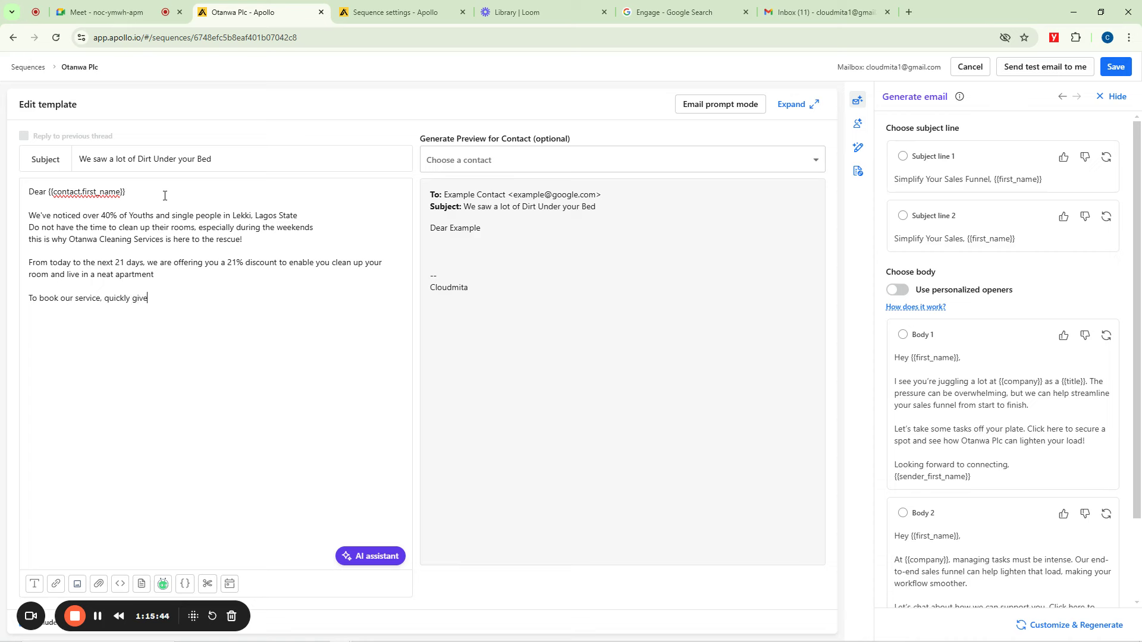
{"action": "type", "text": " us a call +234---- --- ---"}
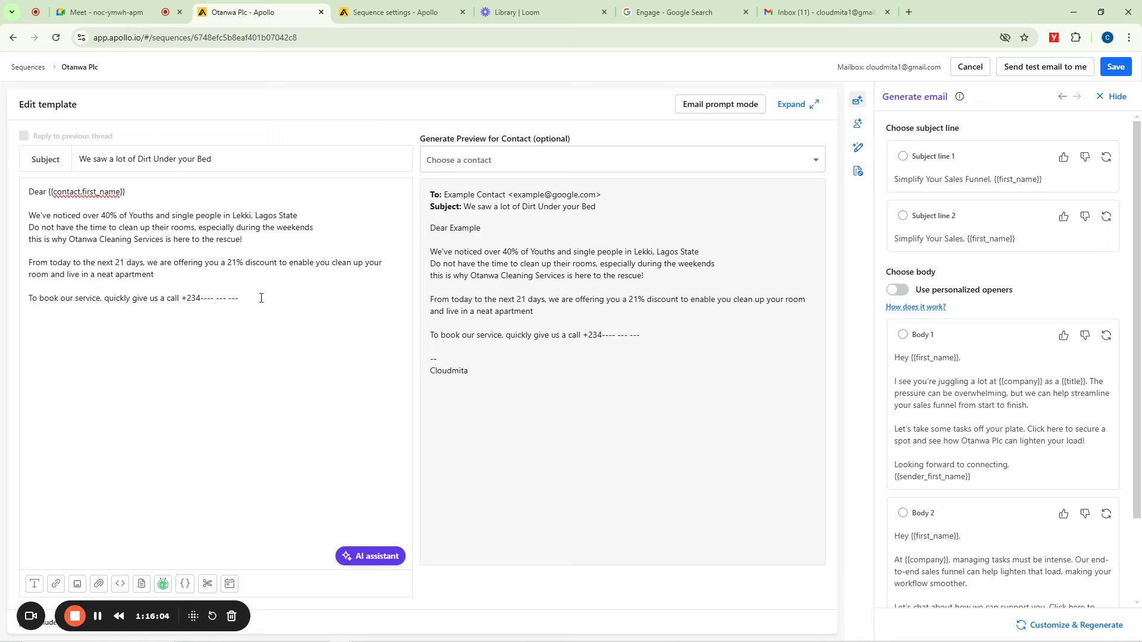
{"action": "type", "text": "You can also"}
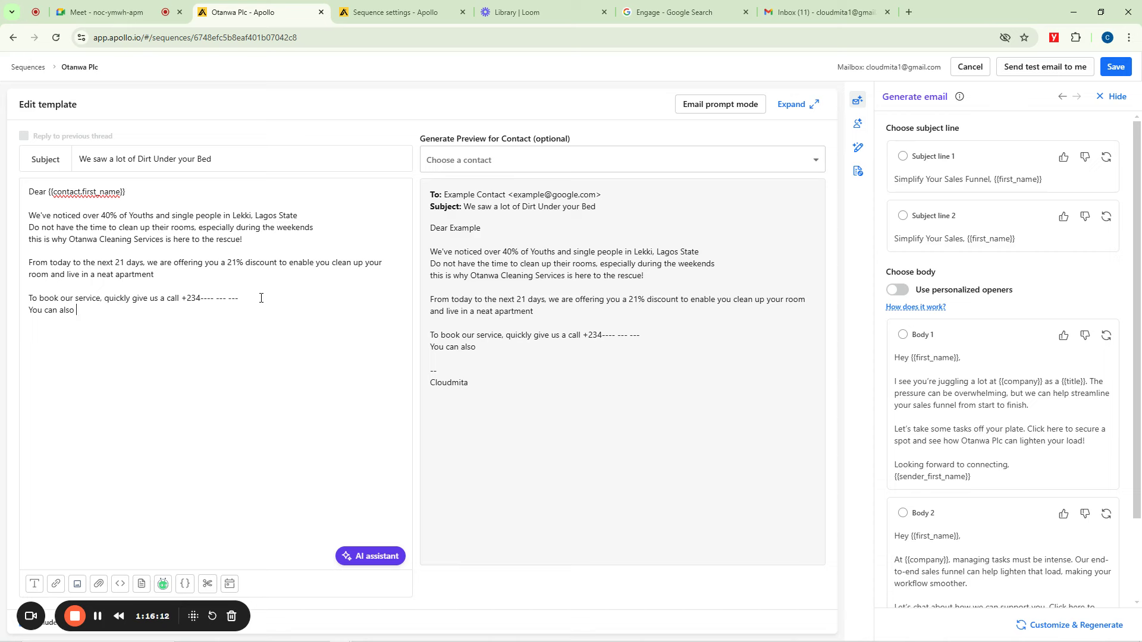
{"action": "type", "text": " contact us via our comtact deta"}
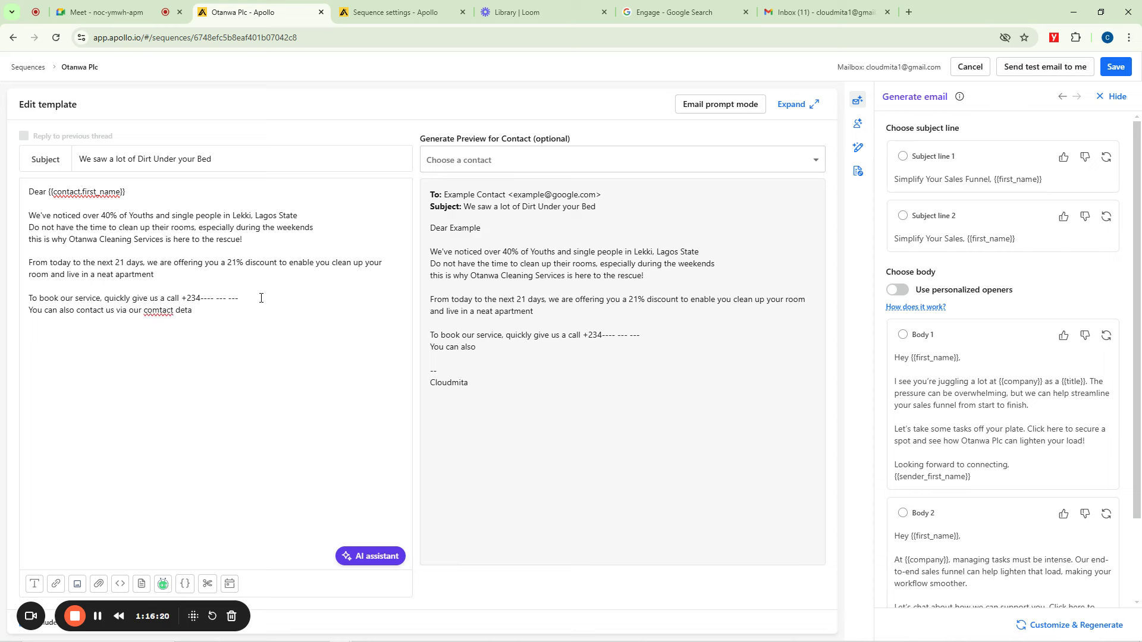
{"action": "key", "text": "BackSpace"}
{"action": "key", "text": "BackSpace"}
{"action": "key", "text": "BackSpace"}
{"action": "key", "text": "BackSpace"}
{"action": "key", "text": "BackSpace"}
{"action": "type", "text": "page"}
{"action": "right_click", "coordinate": [158, 308]}
Correct 'comtact' to 'contact', link 'contact page' to sampahitz.com/contact, then send a test email
{"action": "left_click", "coordinate": [185, 326]}
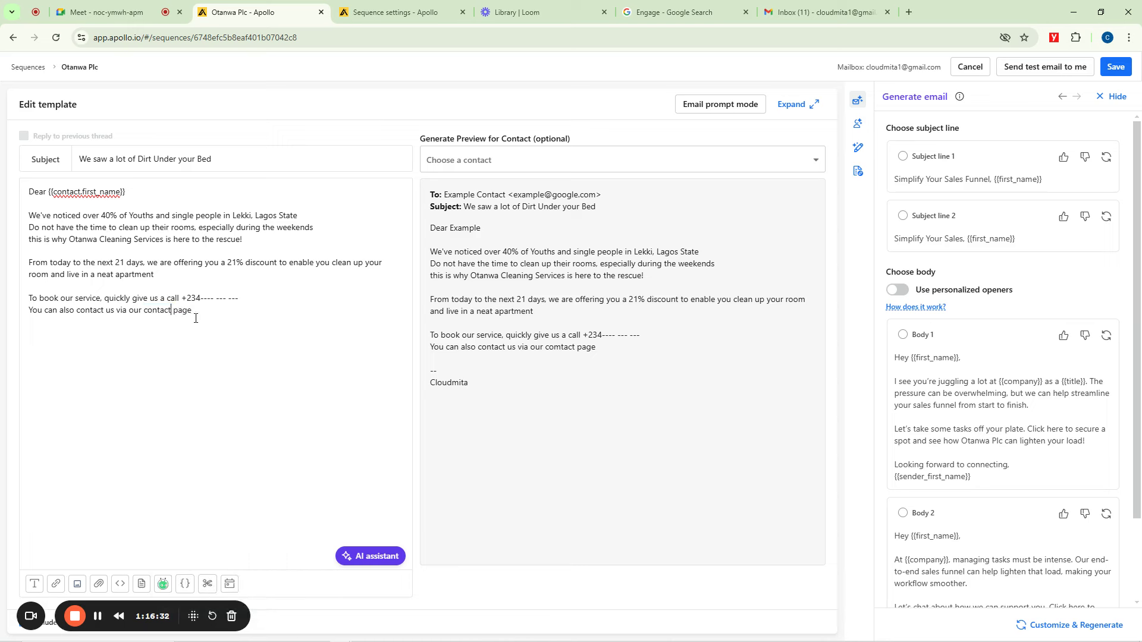
{"action": "left_click_drag", "start_coordinate": [198, 309], "coordinate": [146, 312]}
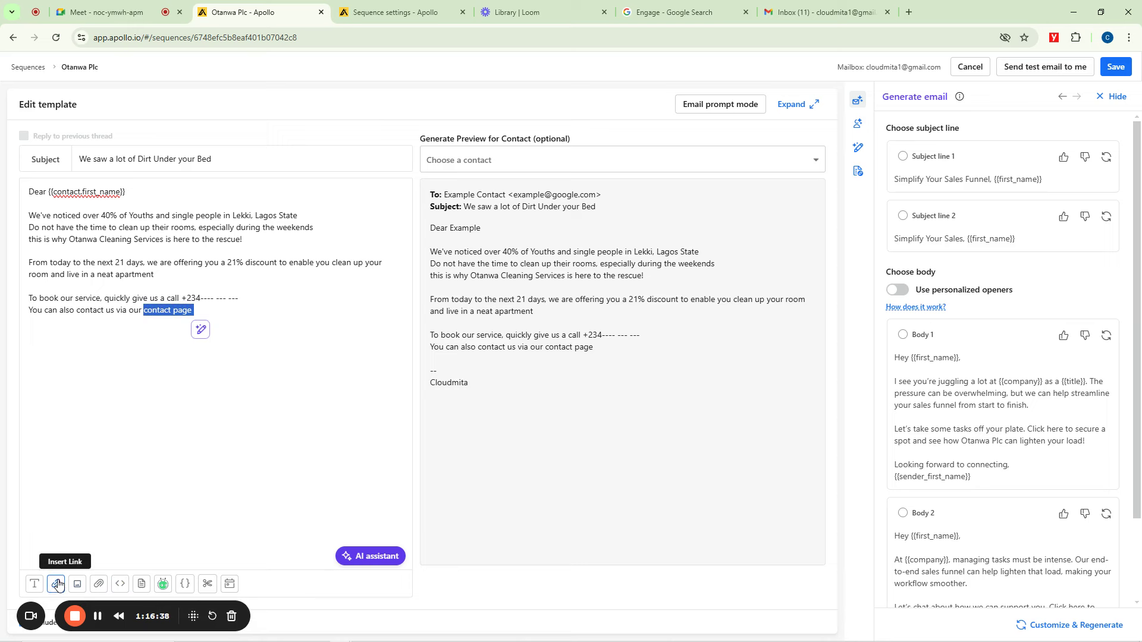
{"action": "left_click", "coordinate": [55, 586]}
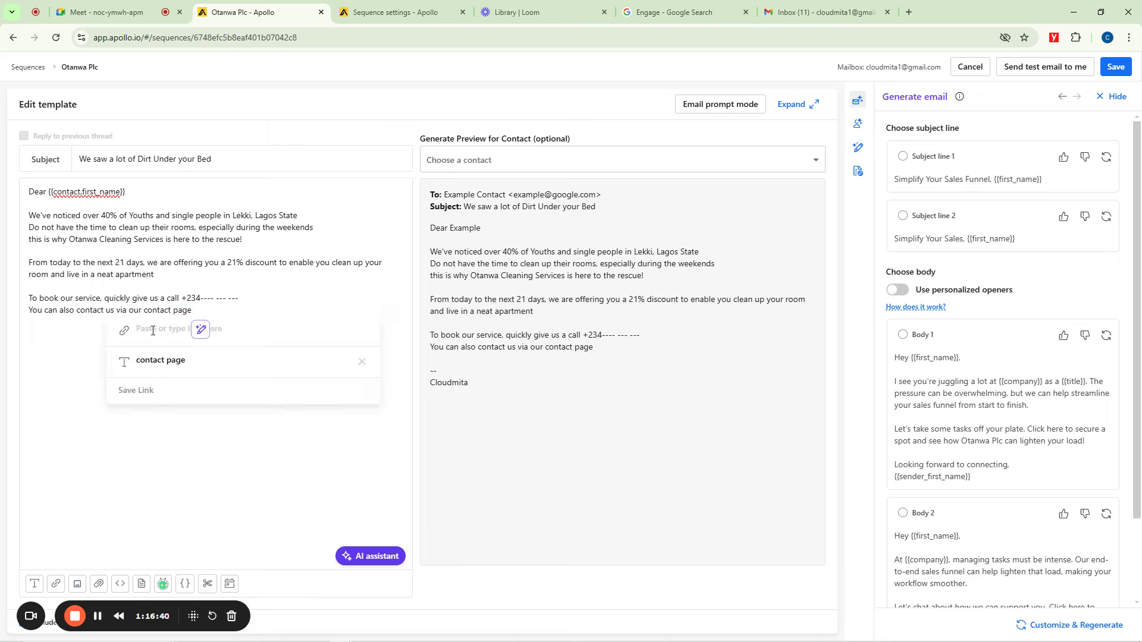
{"action": "type", "text": "sampahitz.com/contact"}
{"action": "left_click", "coordinate": [136, 390]}
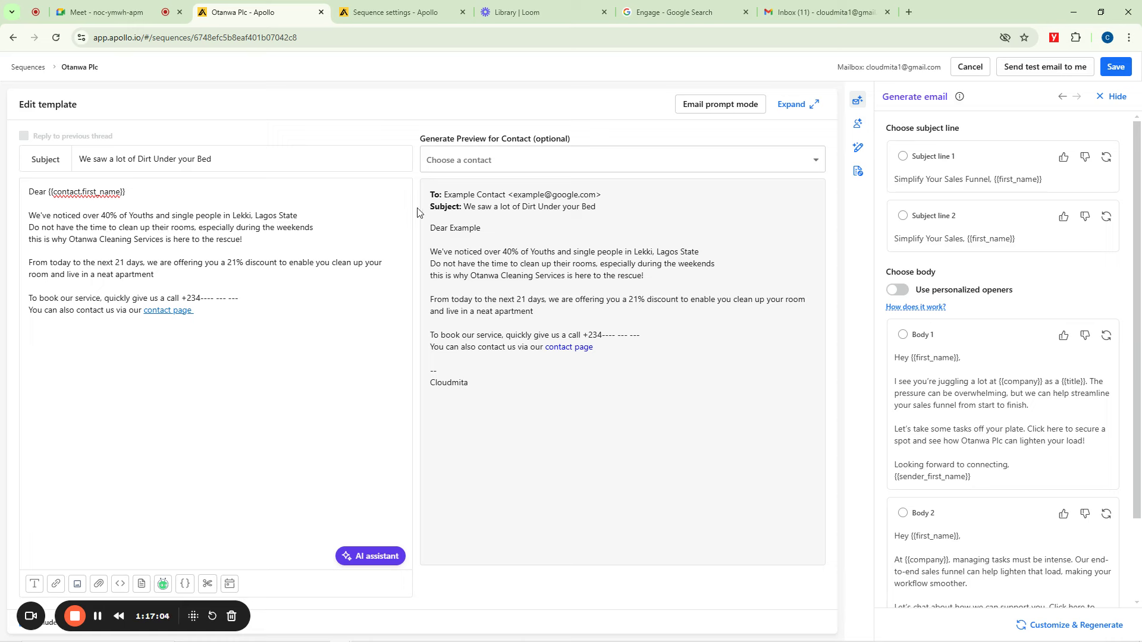
{"action": "left_click", "coordinate": [1048, 74]}
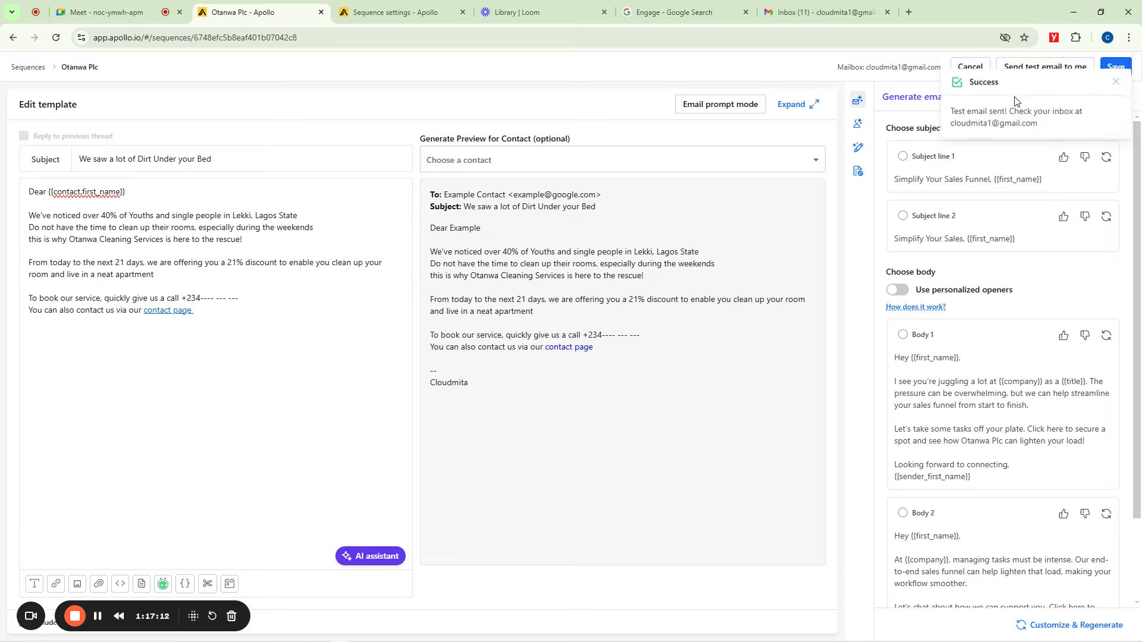
Switch to the Gmail inbox where the test email has arrived
{"action": "left_click", "coordinate": [814, 11]}
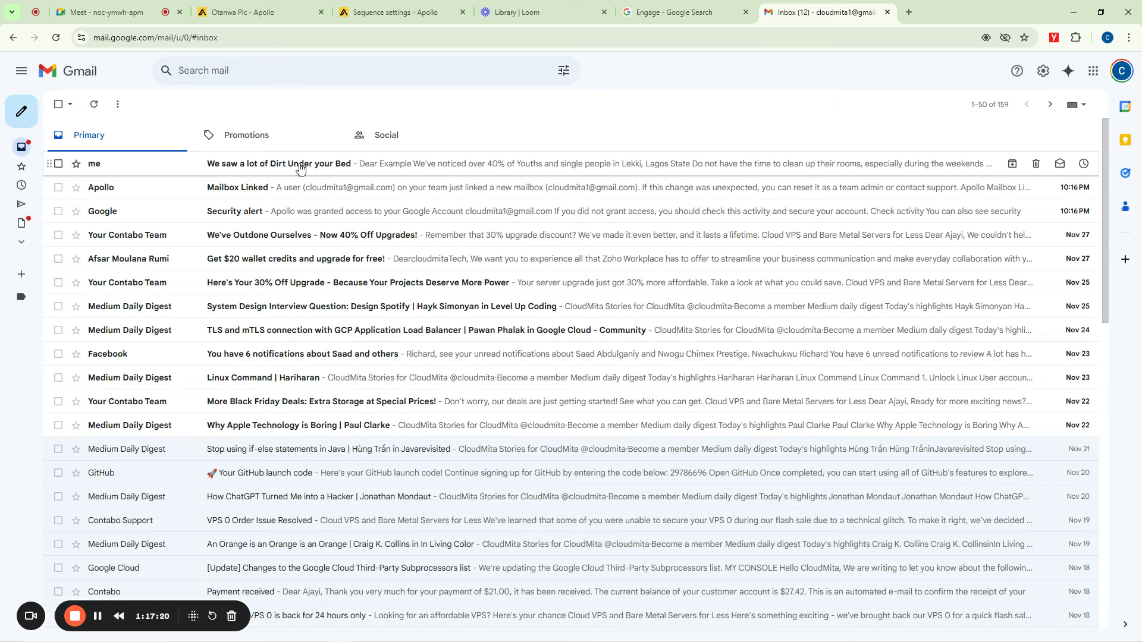
Open the 'We saw a lot of Dirt Under your Bed' test email and review its phone number and sender details
{"action": "left_click", "coordinate": [334, 166]}
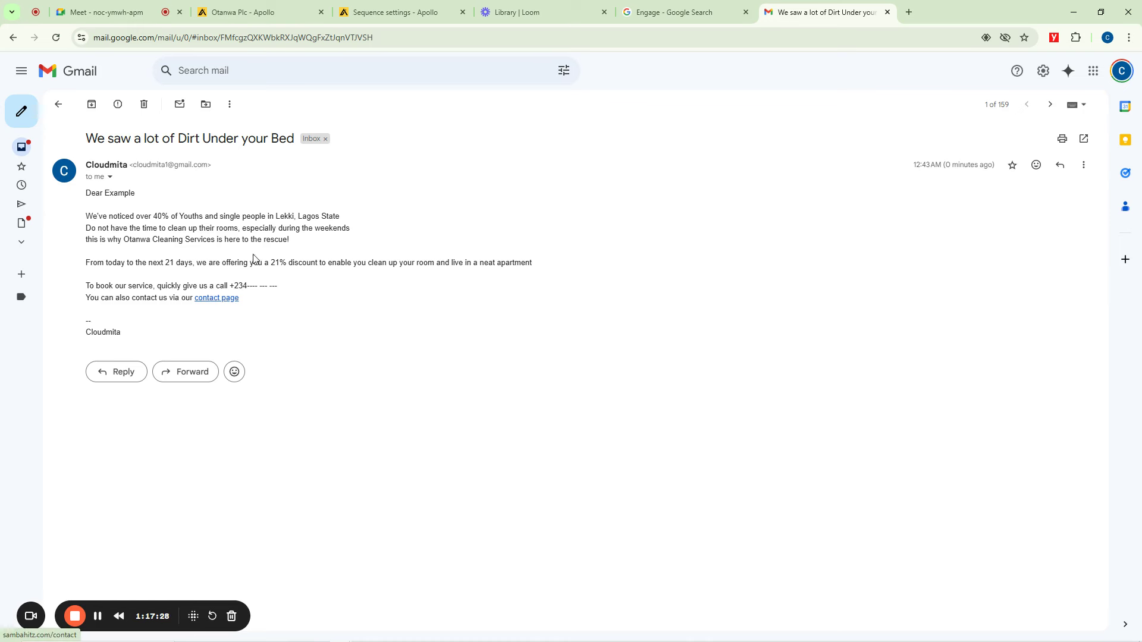
{"action": "left_click_drag", "start_coordinate": [277, 286], "coordinate": [235, 286]}
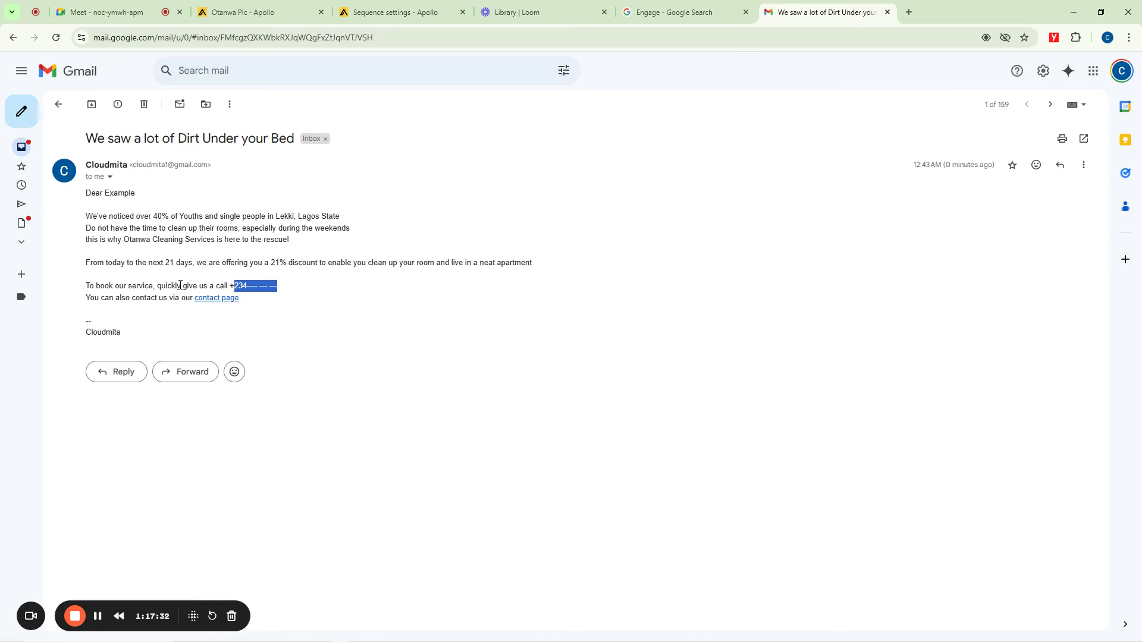
{"action": "left_click", "coordinate": [110, 176]}
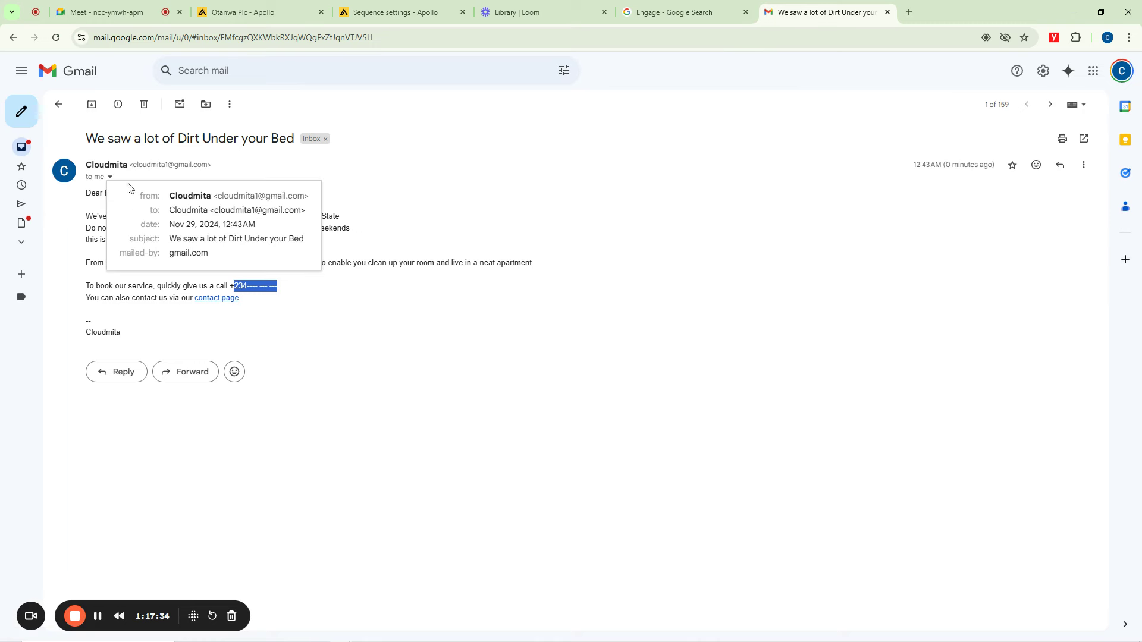
{"action": "left_click", "coordinate": [179, 310]}
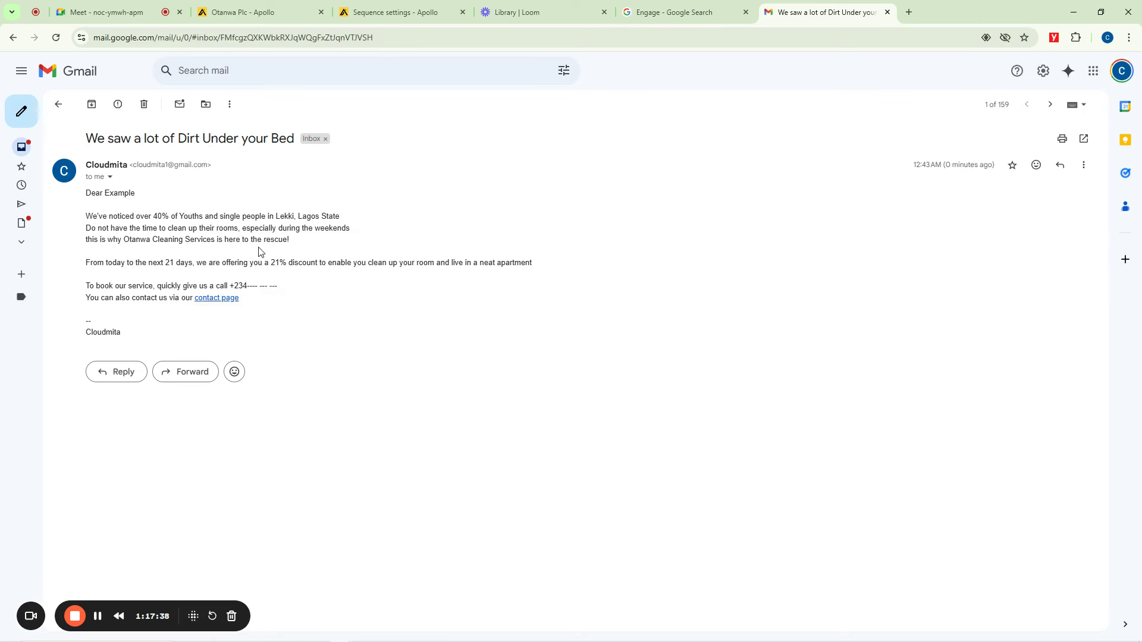
Move between the Google Meet call and the opened test email, ending on Meet
{"action": "left_click", "coordinate": [100, 13]}
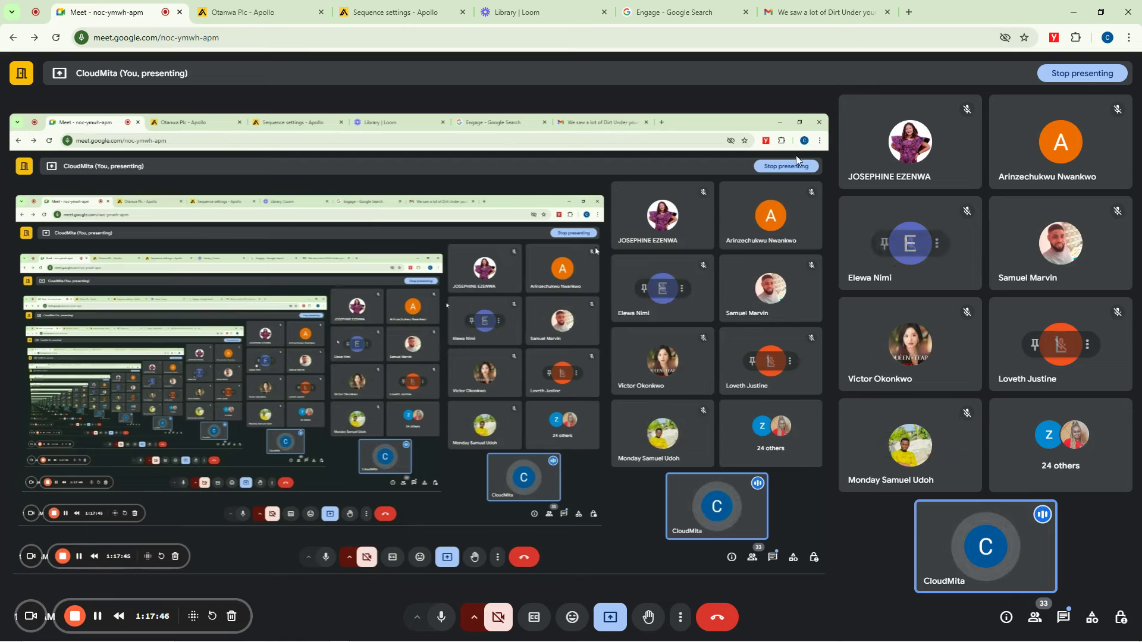
{"action": "mouse_move", "coordinate": [808, 4]}
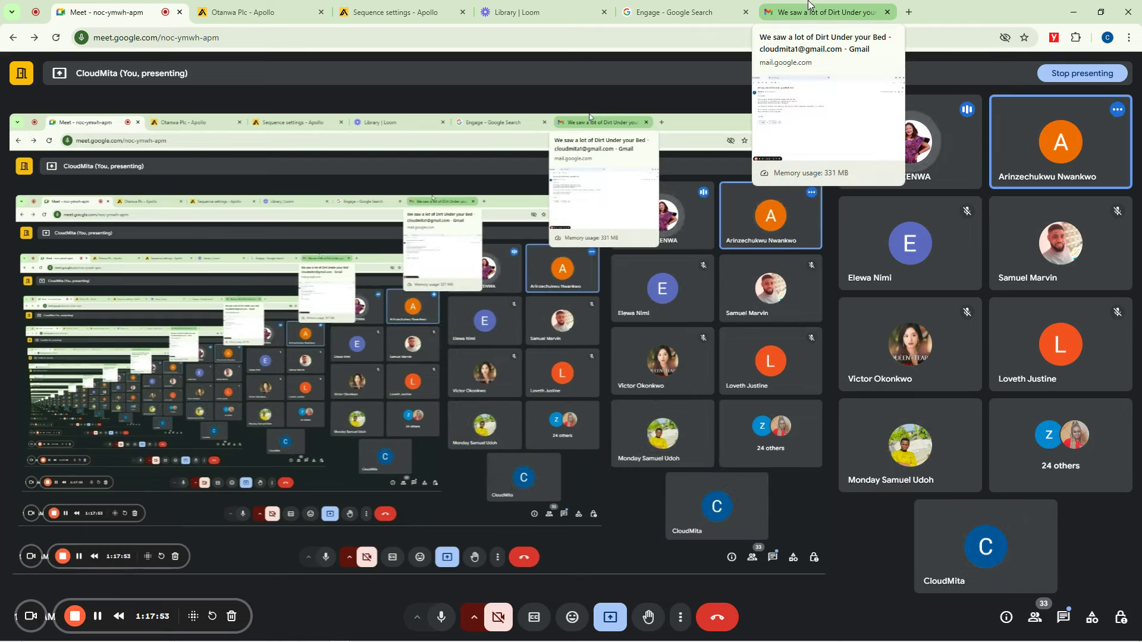
{"action": "left_click", "coordinate": [808, 4]}
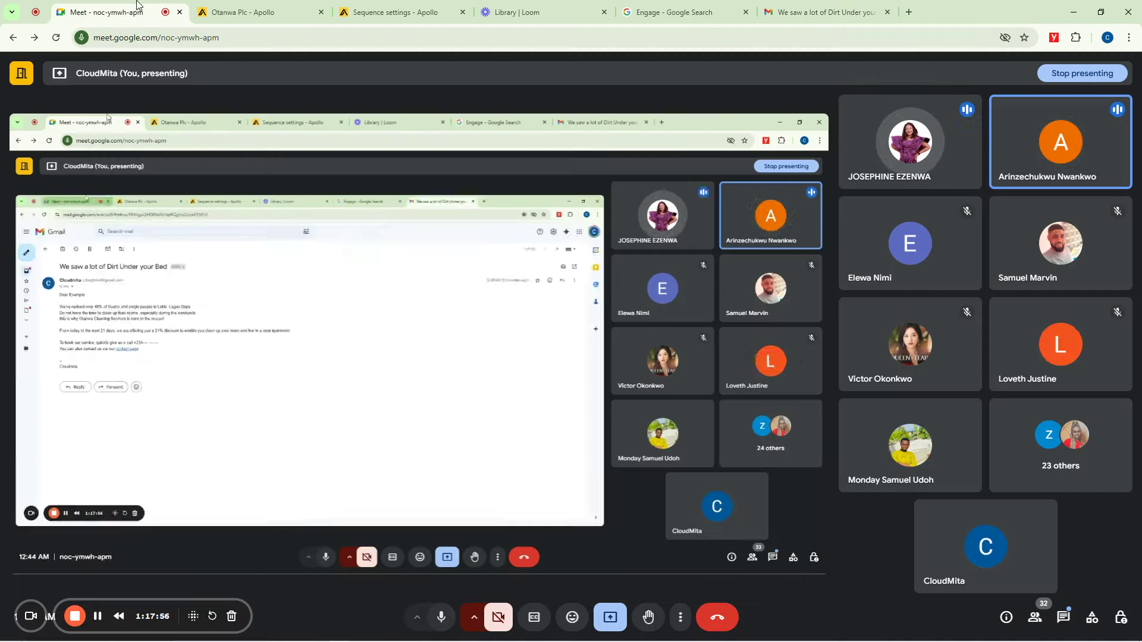
{"action": "left_click", "coordinate": [101, 12]}
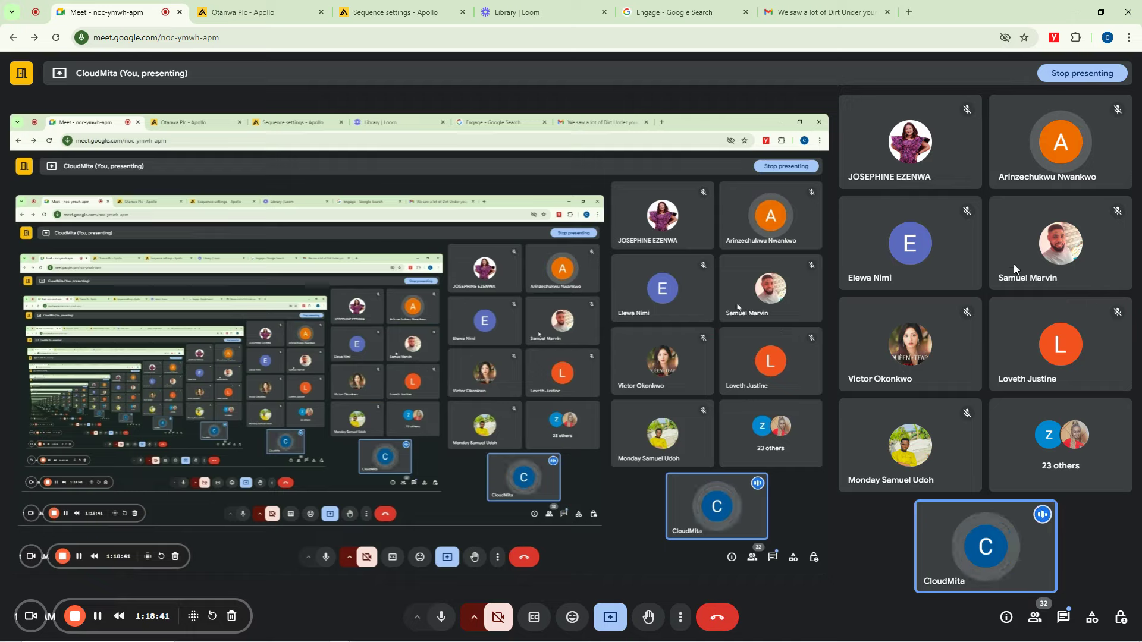
Return to the 'Otanwa Plc - Apollo' tab showing the email template editor
{"action": "left_click", "coordinate": [285, 16]}
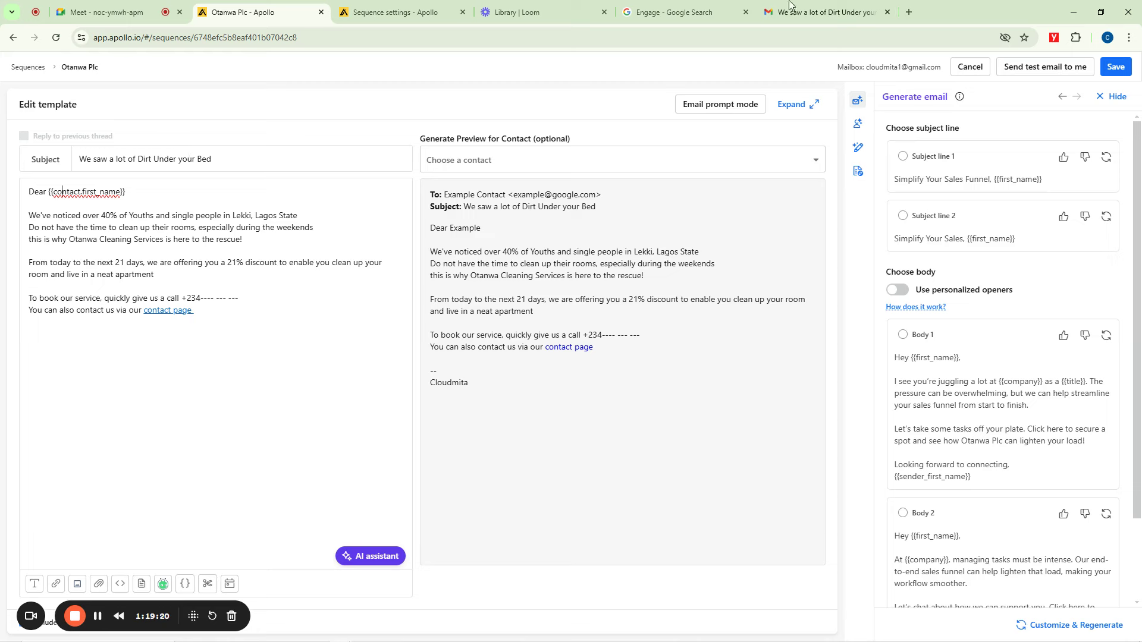
Look at the Gmail test once more, then save the template as the Day 1 manual email step
{"action": "left_click", "coordinate": [810, 9]}
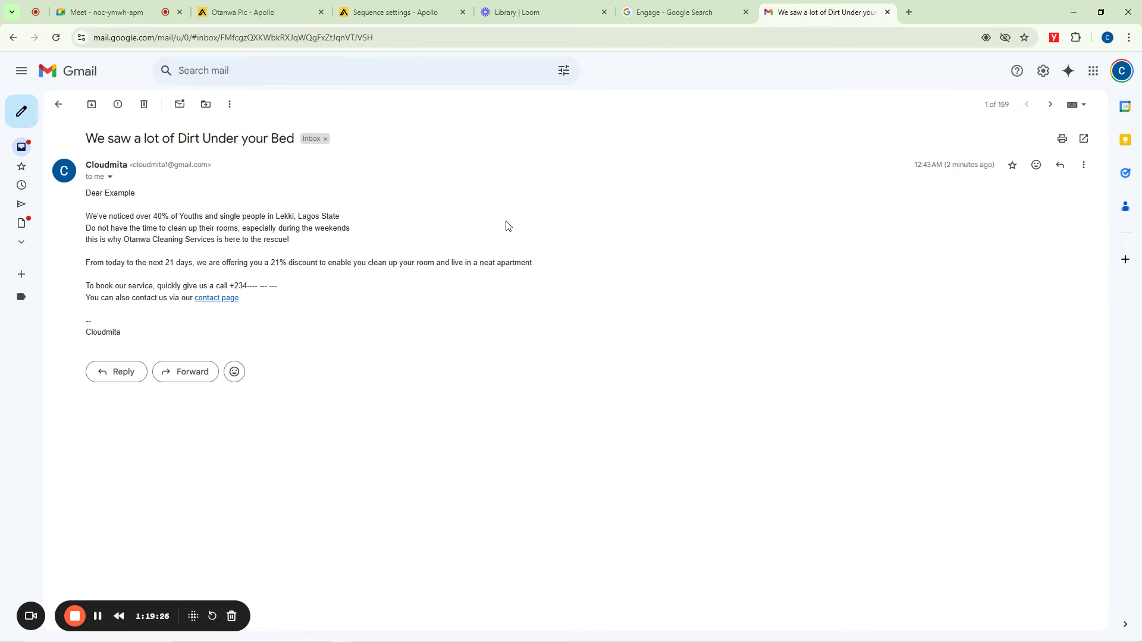
{"action": "left_click", "coordinate": [281, 5]}
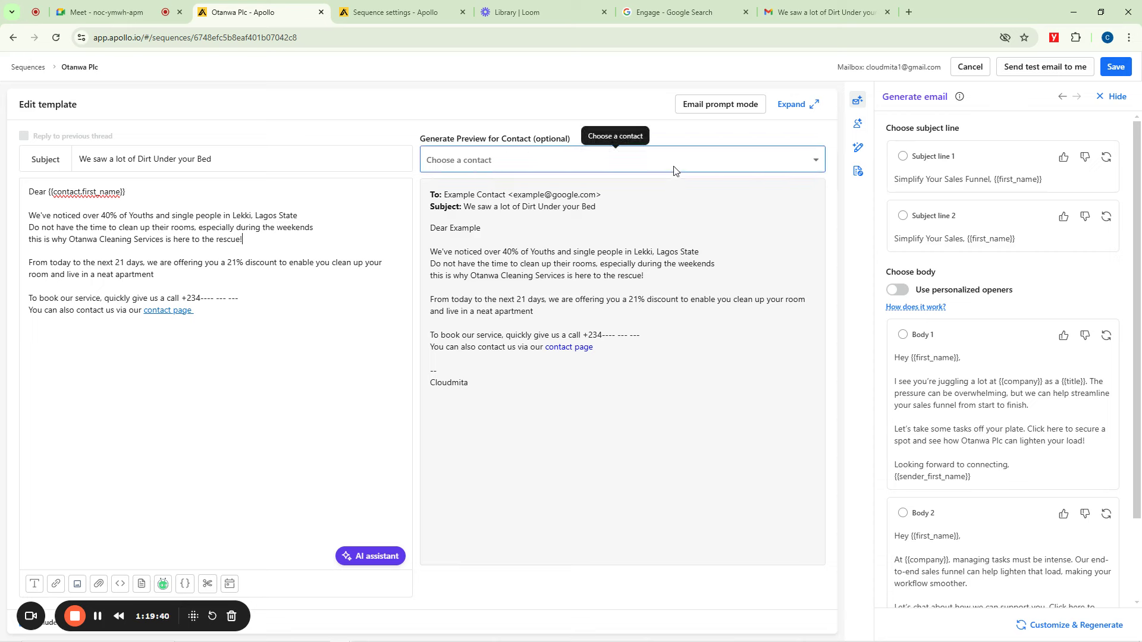
{"action": "left_click", "coordinate": [1111, 71]}
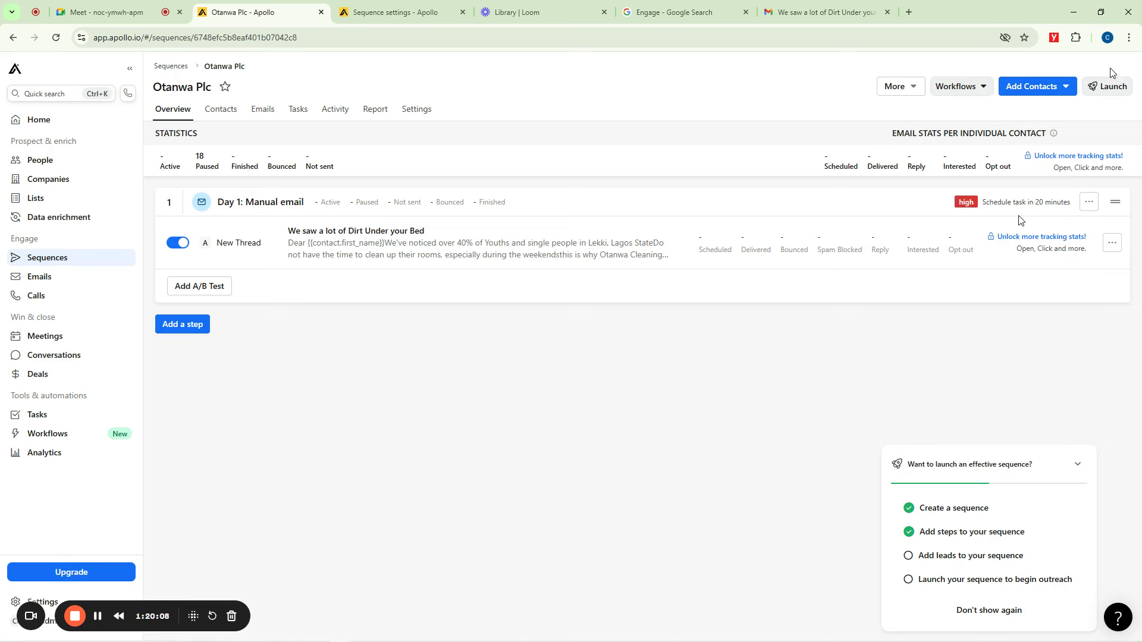
Inspect the Day 1 email step's action menus and template, then return to the Sequences list
{"action": "left_click", "coordinate": [1086, 205]}
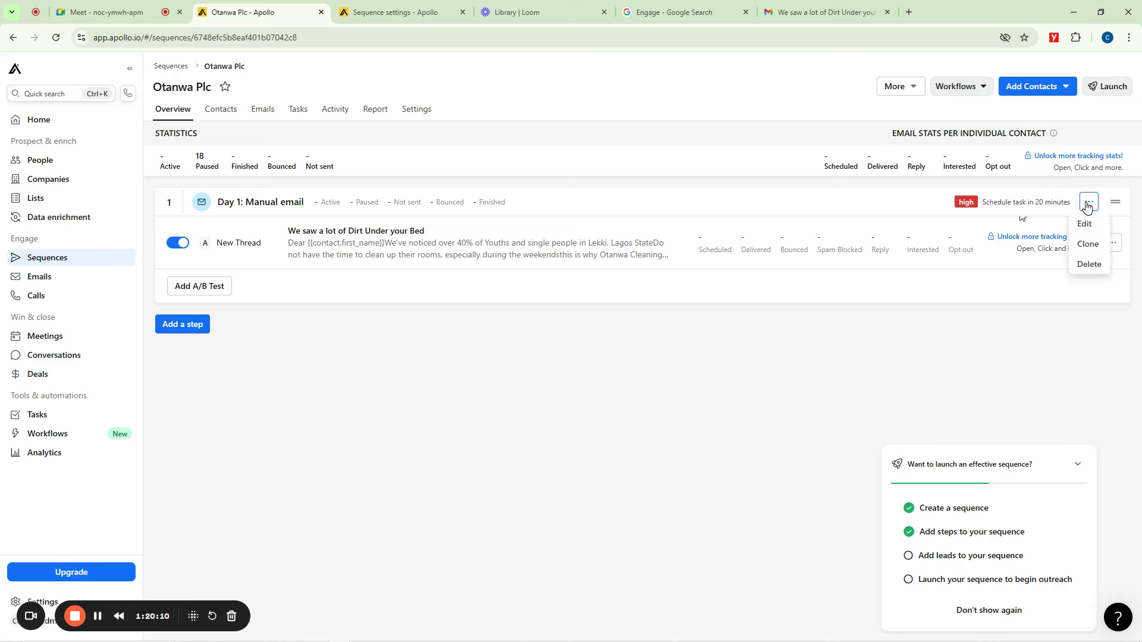
{"action": "left_click", "coordinate": [1111, 242]}
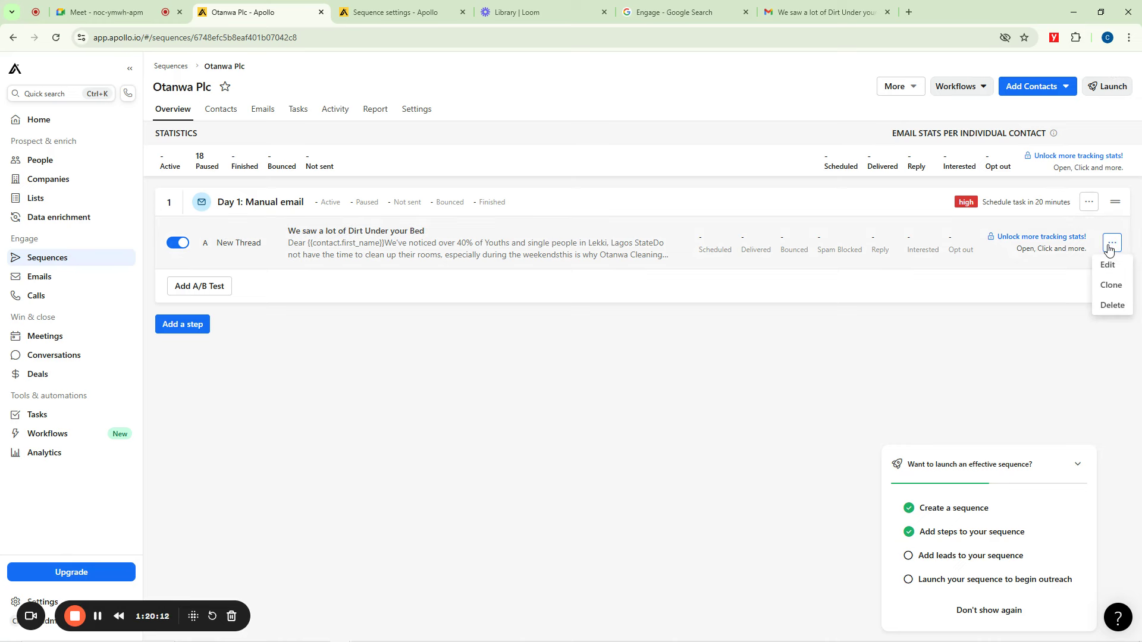
{"action": "left_click", "coordinate": [1023, 376]}
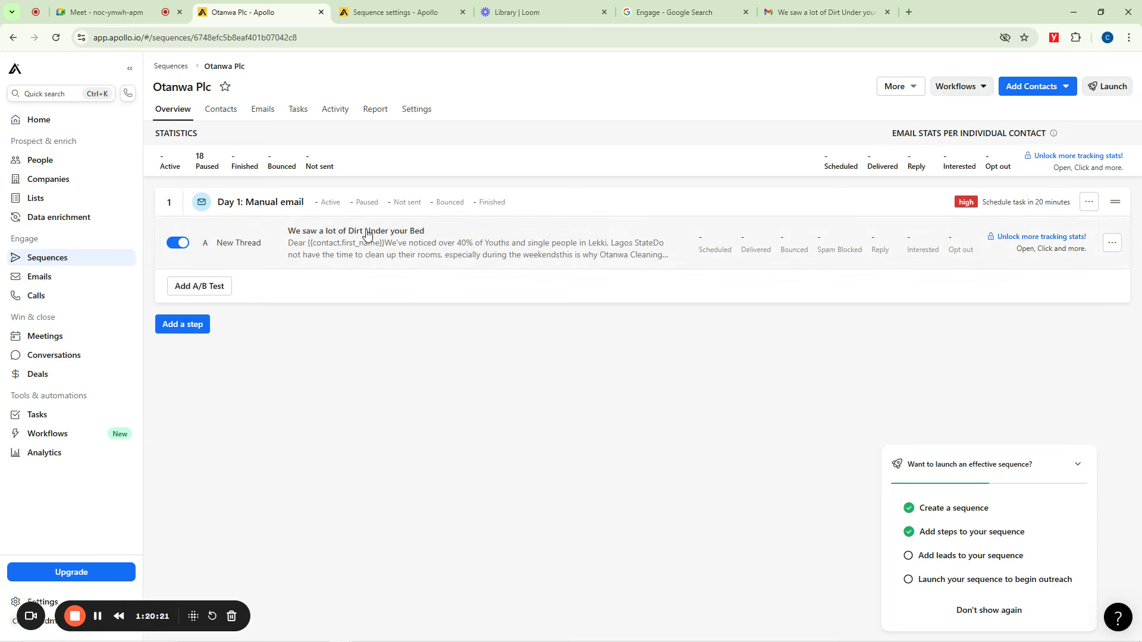
{"action": "left_click", "coordinate": [366, 232]}
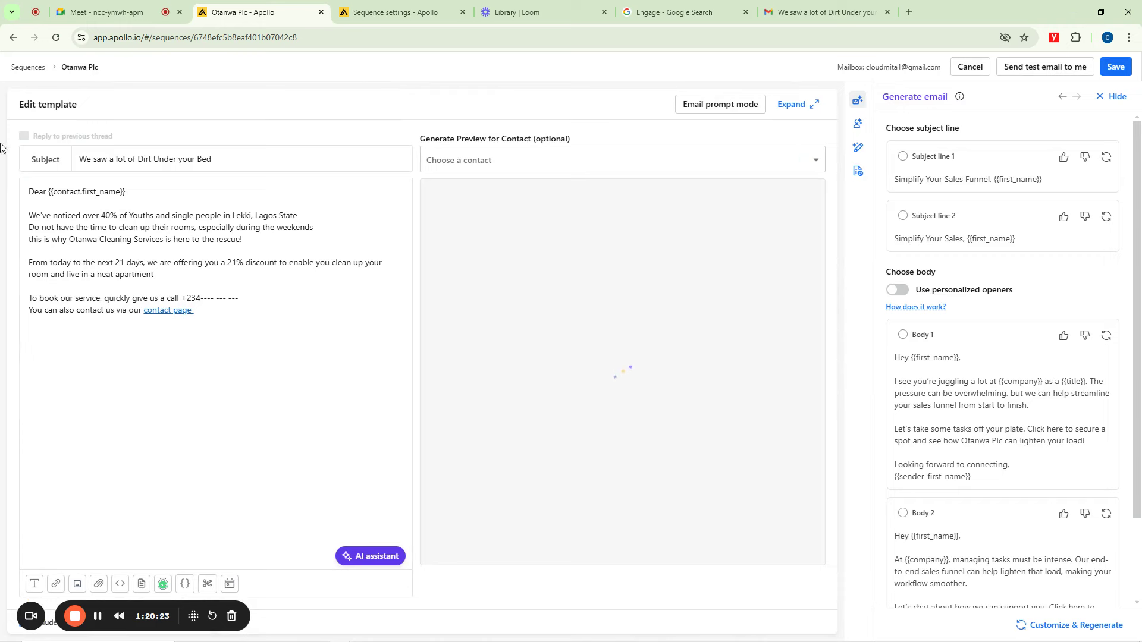
{"action": "left_click", "coordinate": [13, 38]}
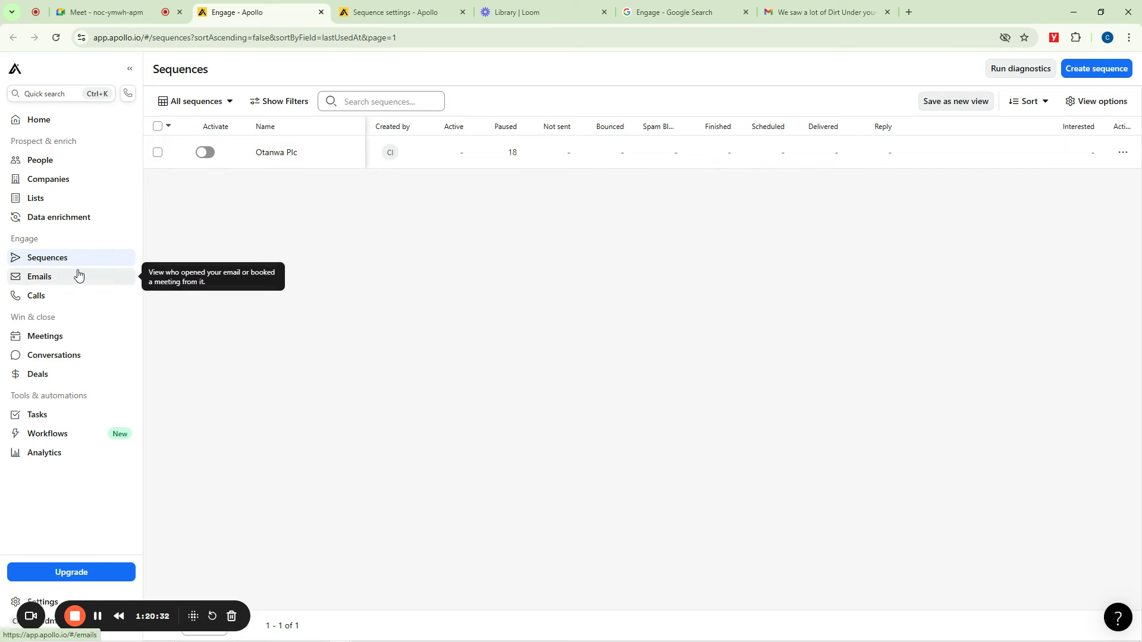
Activate Otanwa Plc so its 18 contacts go active, then view the Emails list
{"action": "left_click", "coordinate": [208, 155]}
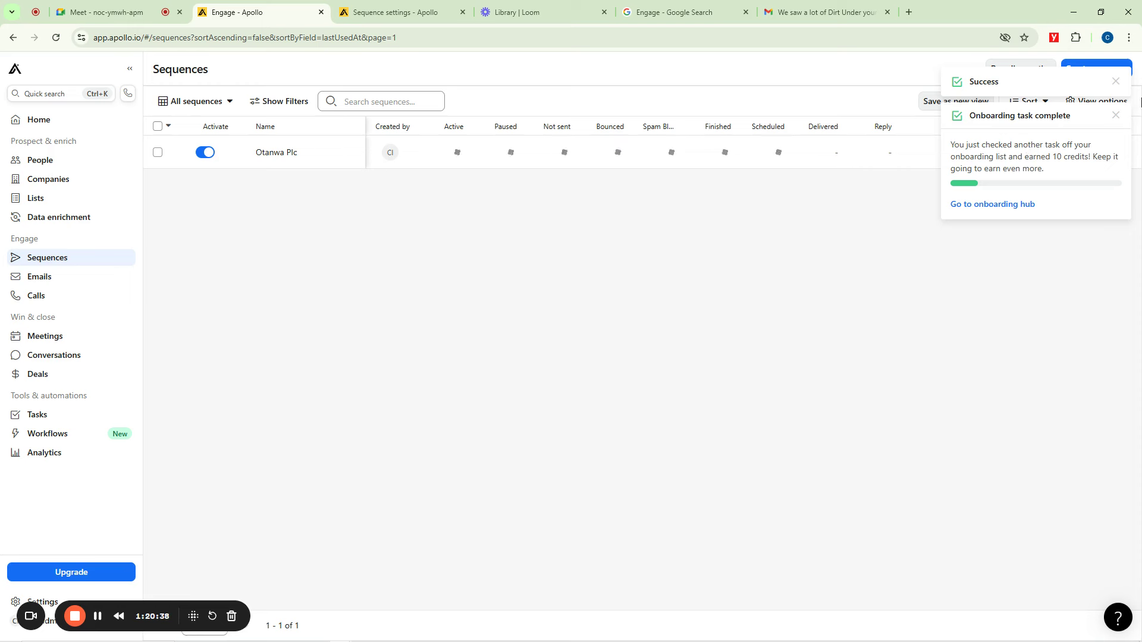
{"action": "left_click", "coordinate": [1115, 115]}
{"action": "left_click", "coordinate": [1116, 82]}
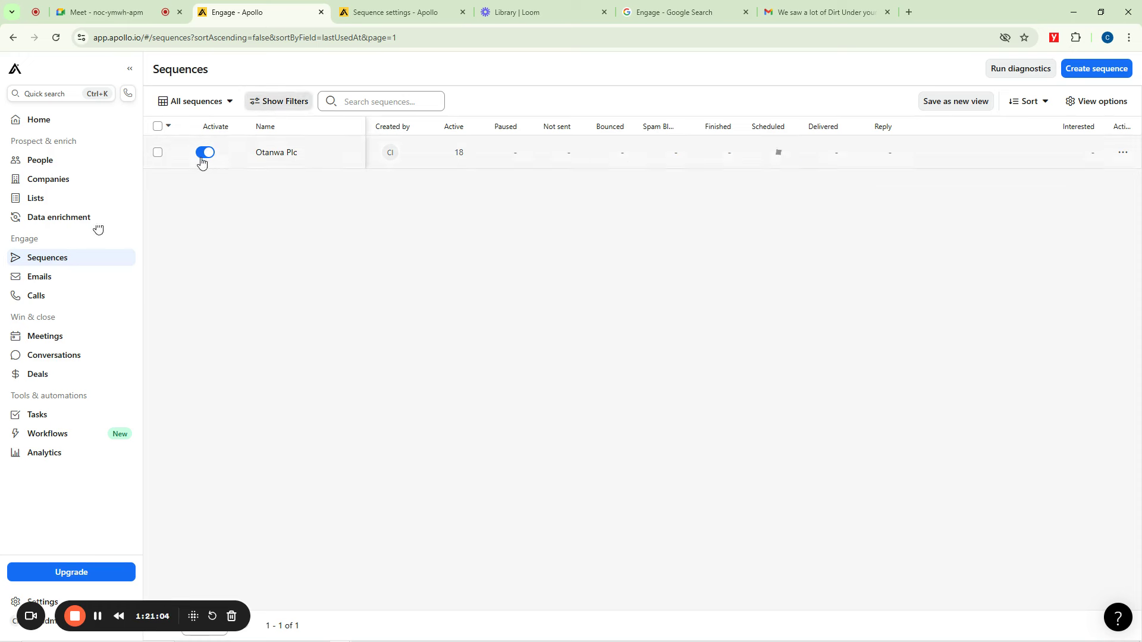
{"action": "left_click", "coordinate": [52, 278]}
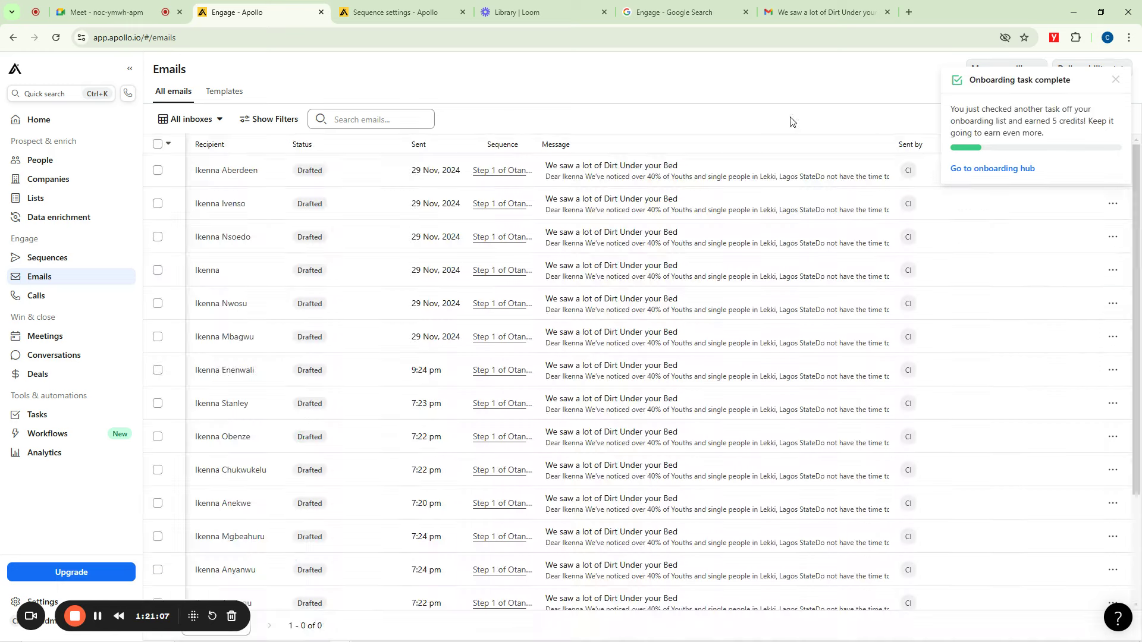
{"action": "left_click", "coordinate": [1115, 83]}
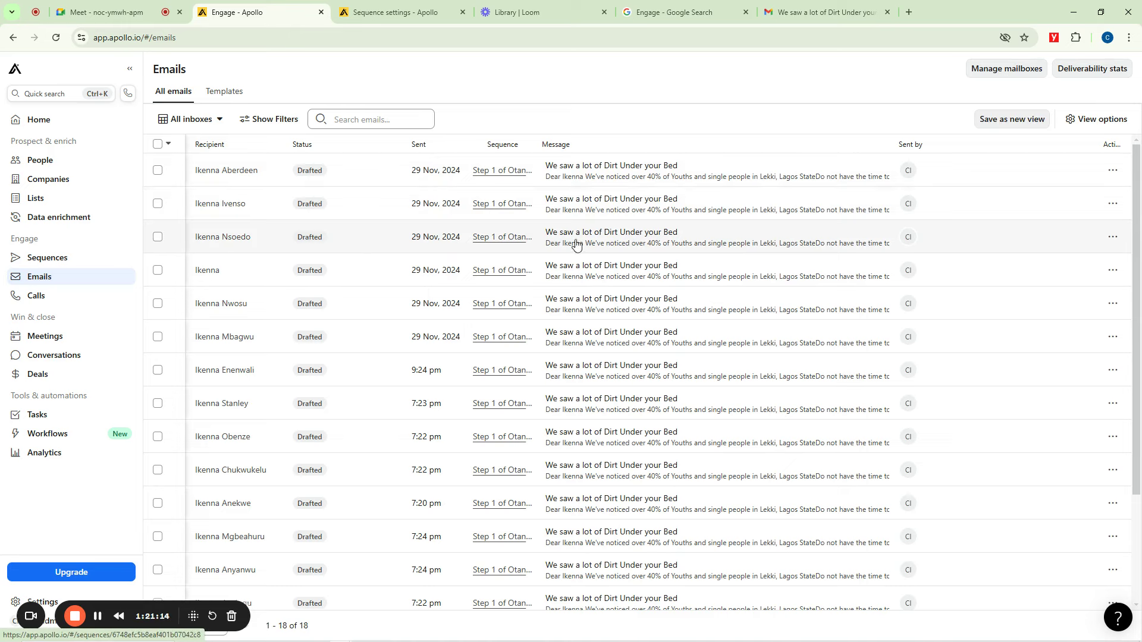
{"action": "scroll", "coordinate": [550, 353], "scroll_direction": "down", "scroll_amount": 3}
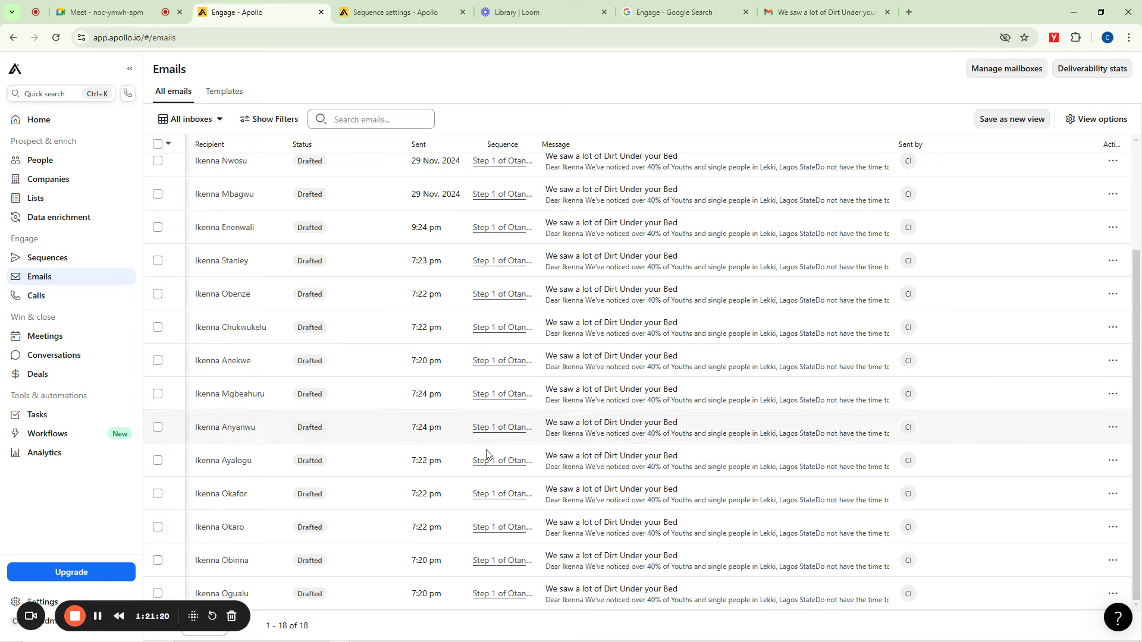
{"action": "scroll", "coordinate": [392, 333], "scroll_direction": "up", "scroll_amount": 3}
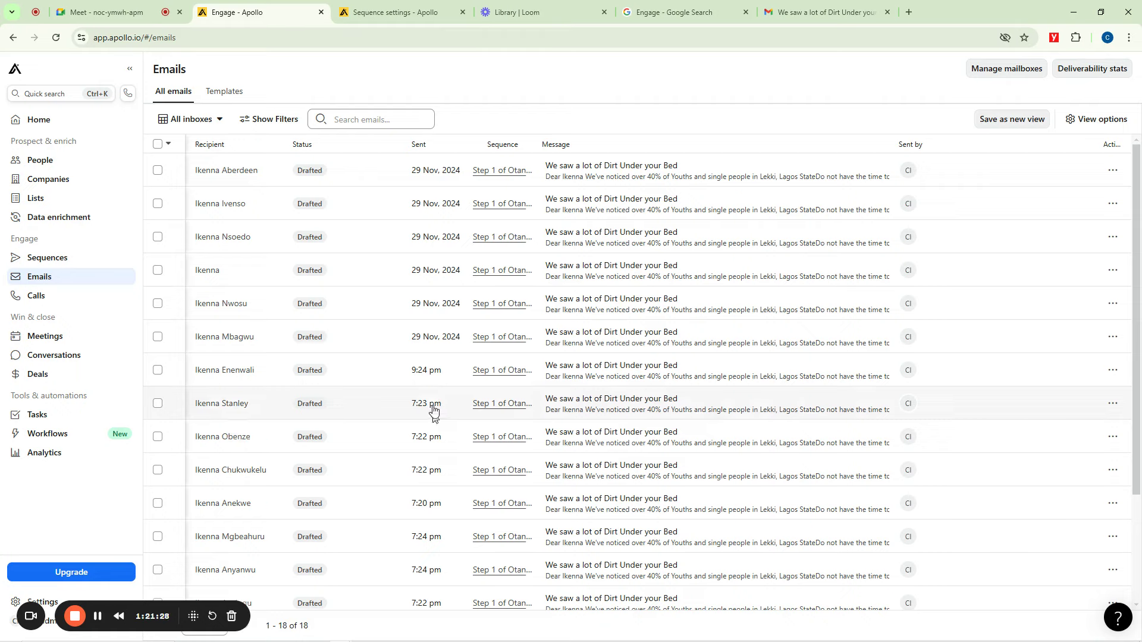
{"action": "scroll", "coordinate": [434, 386], "scroll_direction": "down", "scroll_amount": 3}
{"action": "scroll", "coordinate": [369, 364], "scroll_direction": "up", "scroll_amount": 3}
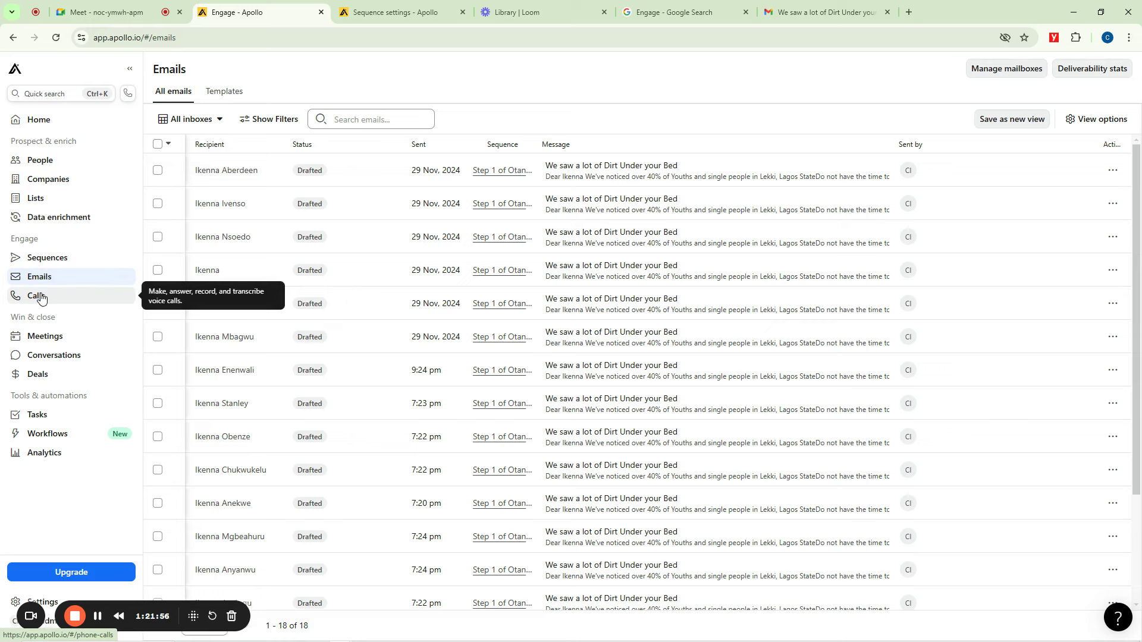
Browse the Meetings and Conversations pages, ending on the Deals page
{"action": "left_click", "coordinate": [42, 336]}
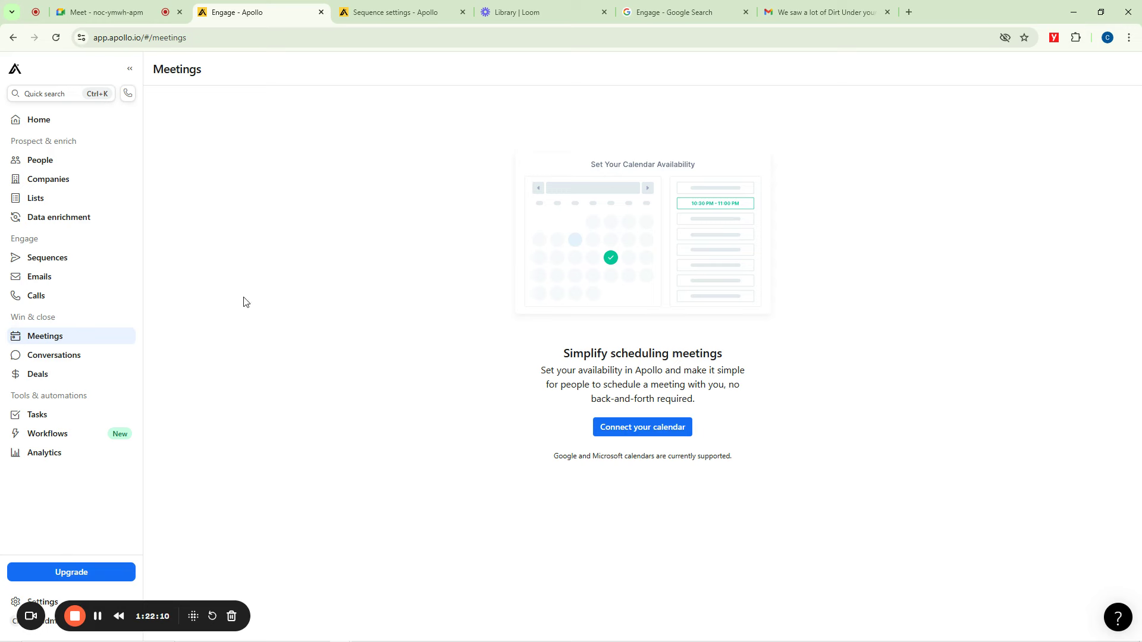
{"action": "left_click", "coordinate": [48, 356]}
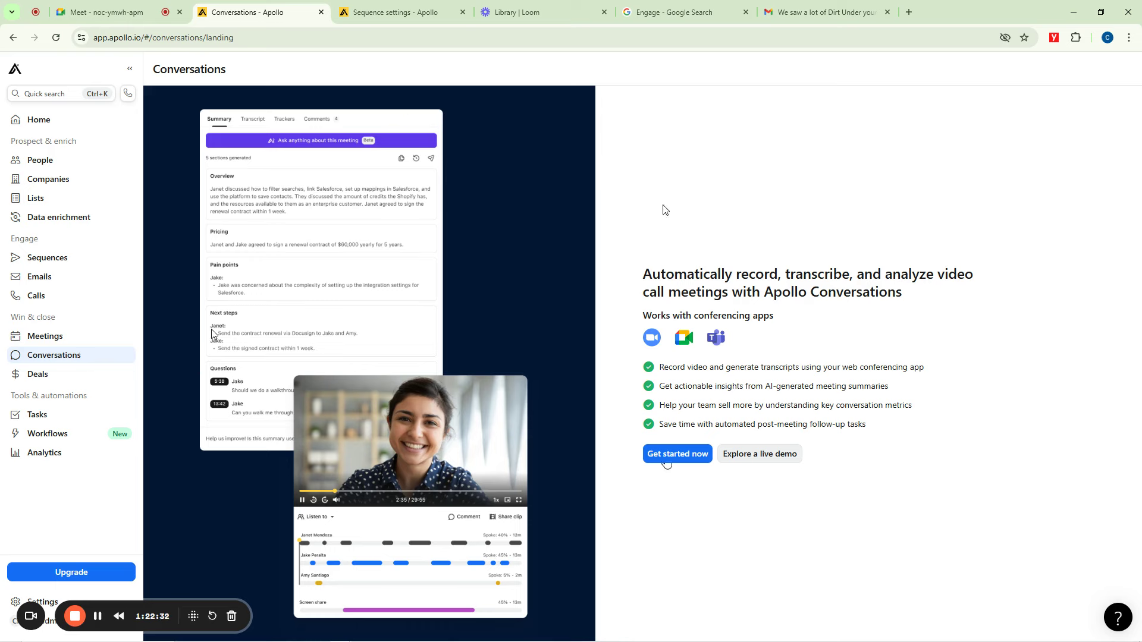
{"action": "left_click", "coordinate": [38, 373]}
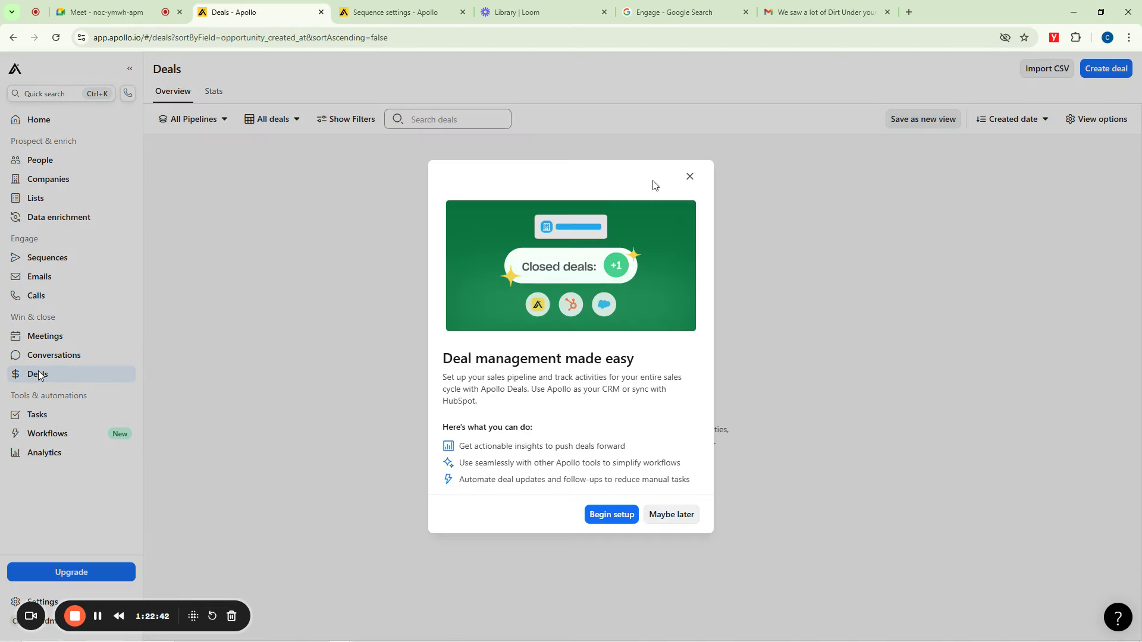
Dismiss the Deals introduction and return to the Otanwa Plc sequence page
{"action": "left_click", "coordinate": [690, 177]}
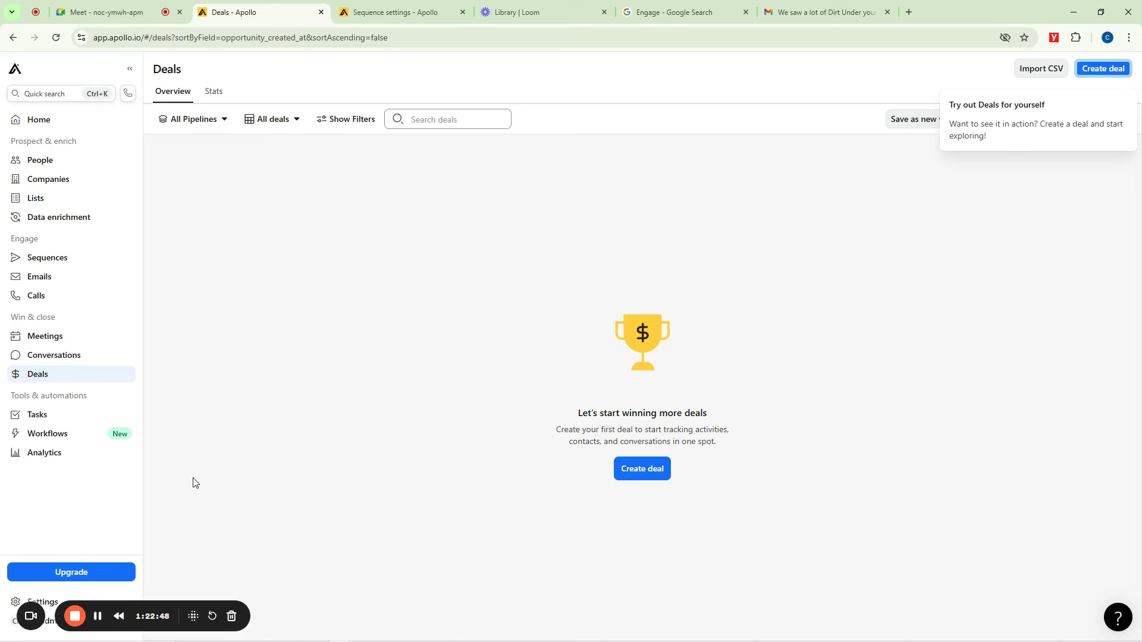
{"action": "key", "text": "alt+Left"}
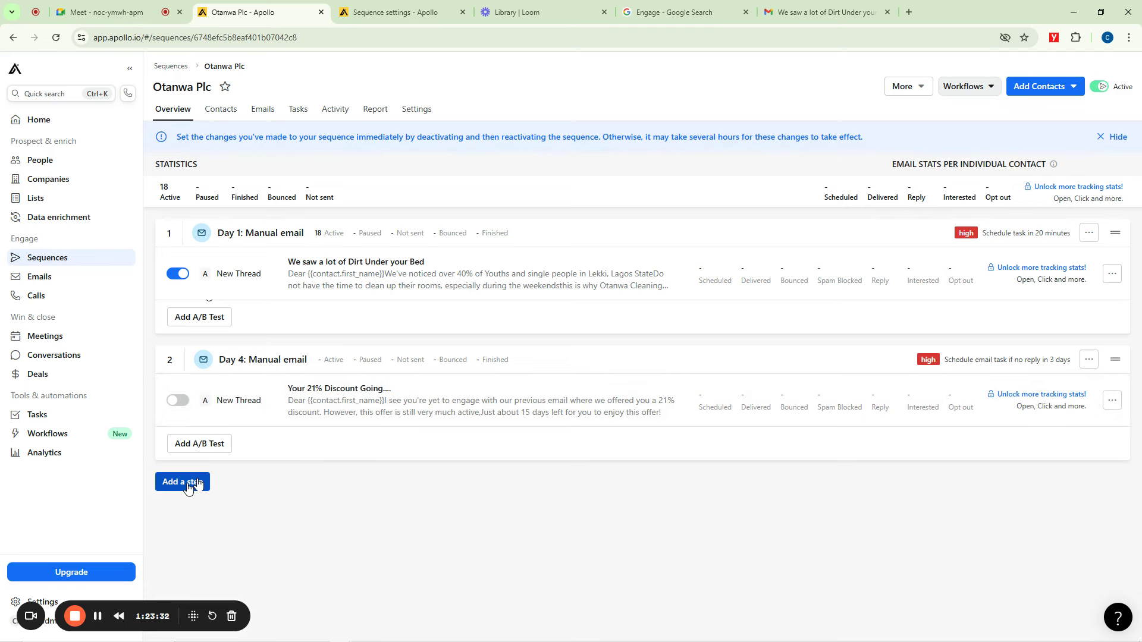
Hide the deactivate-and-reactivate banner on the Otanwa Plc sequence, then go to Workflows
{"action": "mouse_move", "coordinate": [560, 637]}
{"action": "left_click", "coordinate": [1100, 139]}
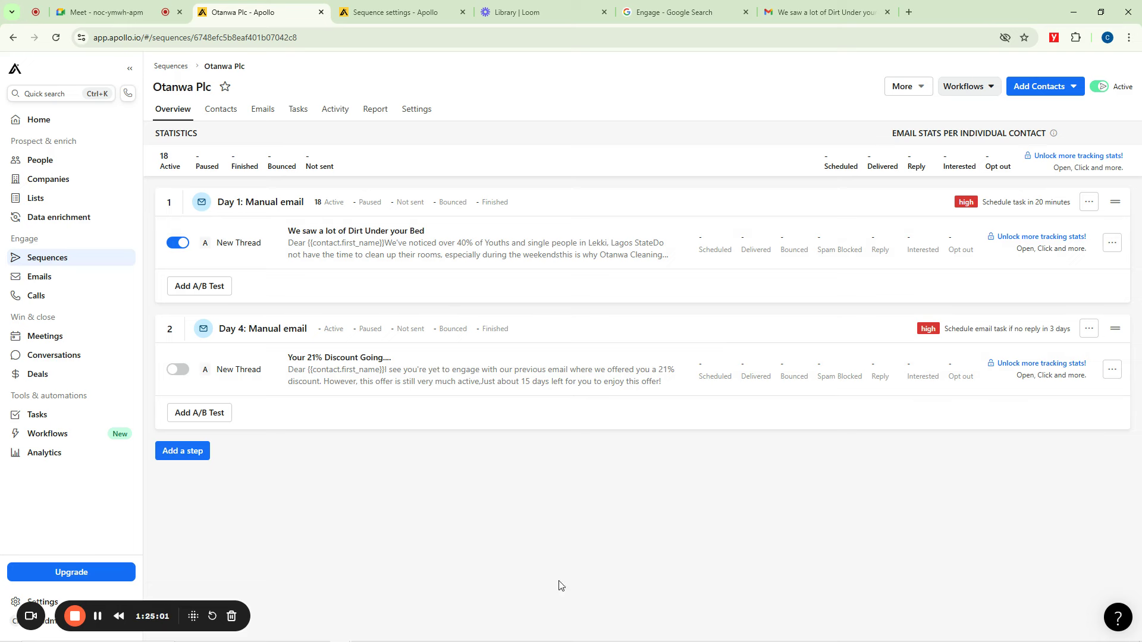
{"action": "left_click", "coordinate": [52, 436]}
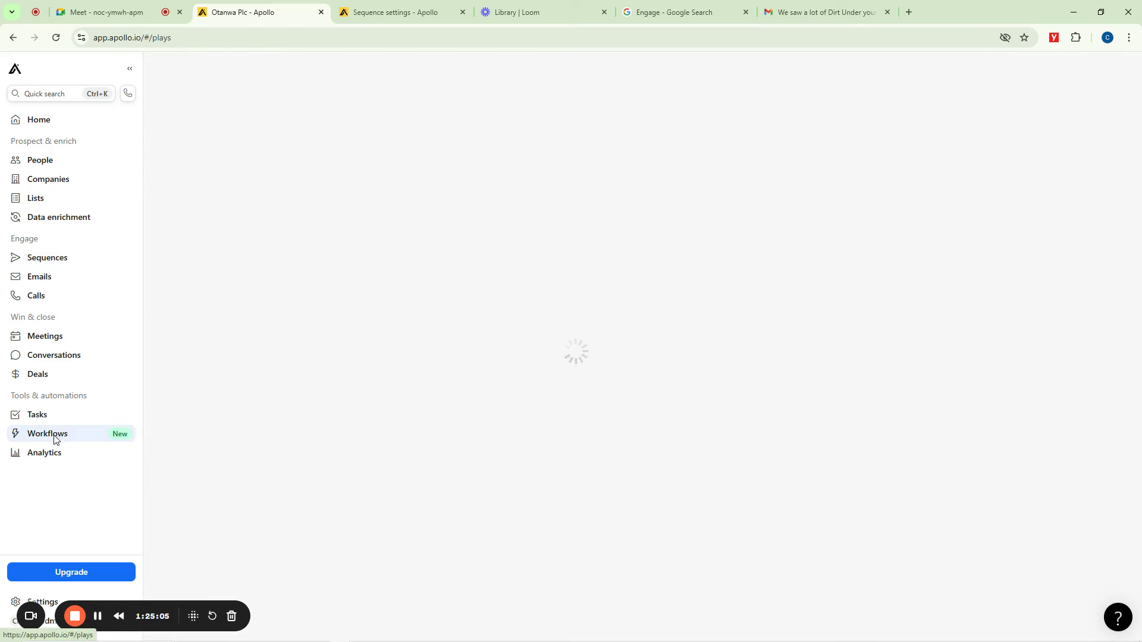
Go to the Analytics page with its intro video and Data-Enriched Analytics offer
{"action": "left_click", "coordinate": [52, 457]}
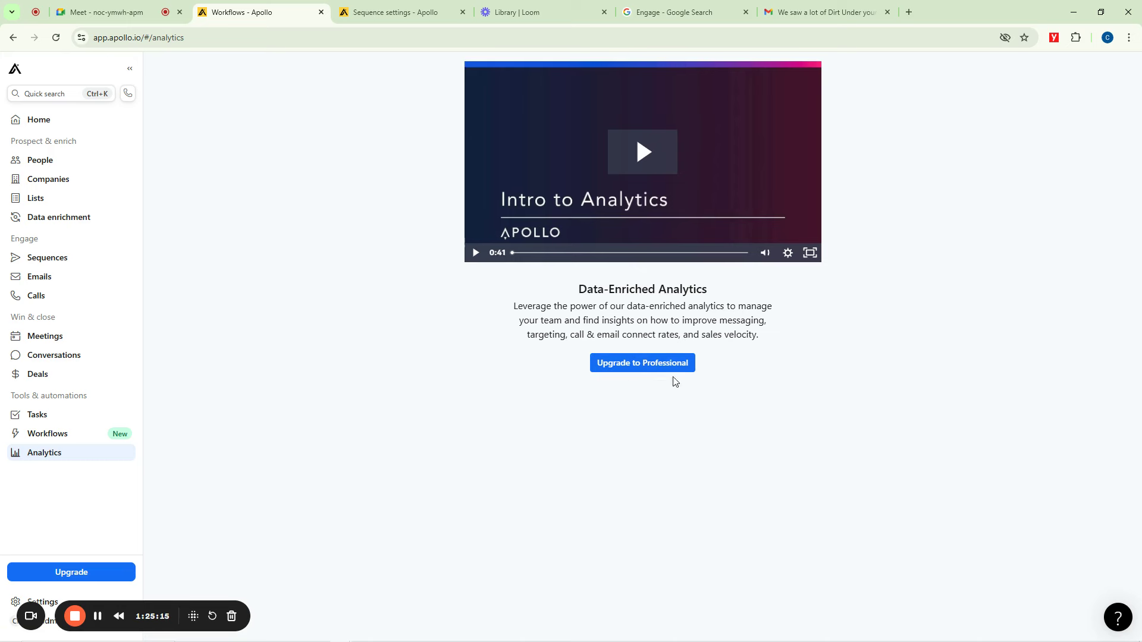
Review the 18 high-priority Otanwa Plc Step 1 email tasks on the Tasks page
{"action": "left_click", "coordinate": [56, 415]}
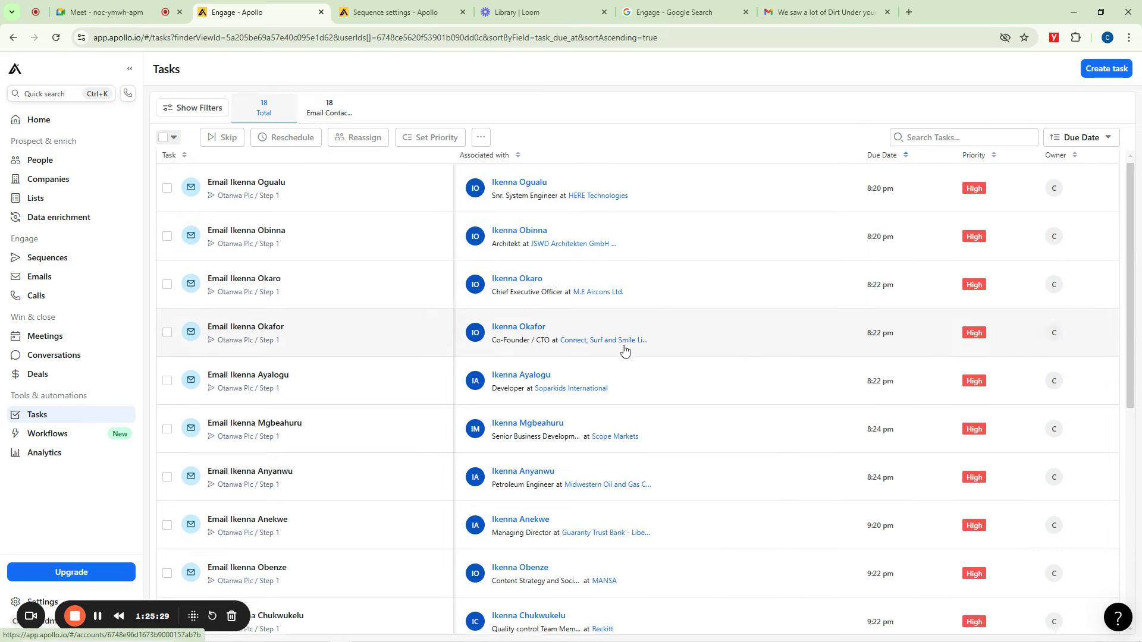
{"action": "scroll", "coordinate": [625, 349], "scroll_direction": "down", "scroll_amount": 7}
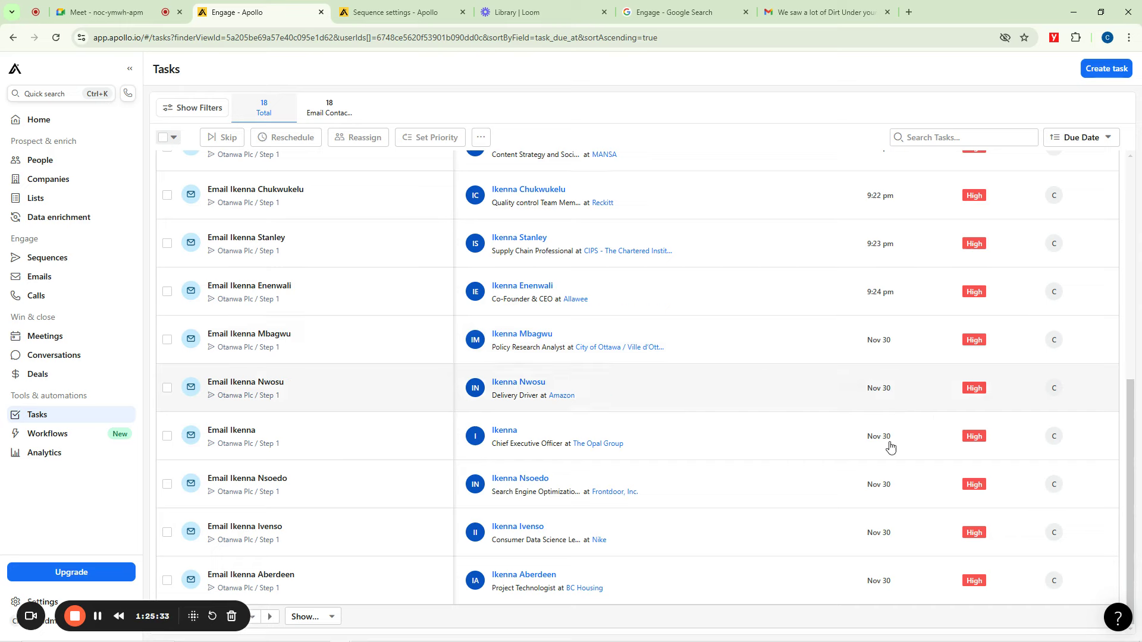
{"action": "scroll", "coordinate": [889, 350], "scroll_direction": "up", "scroll_amount": 3}
{"action": "scroll", "coordinate": [890, 350], "scroll_direction": "up", "scroll_amount": 4}
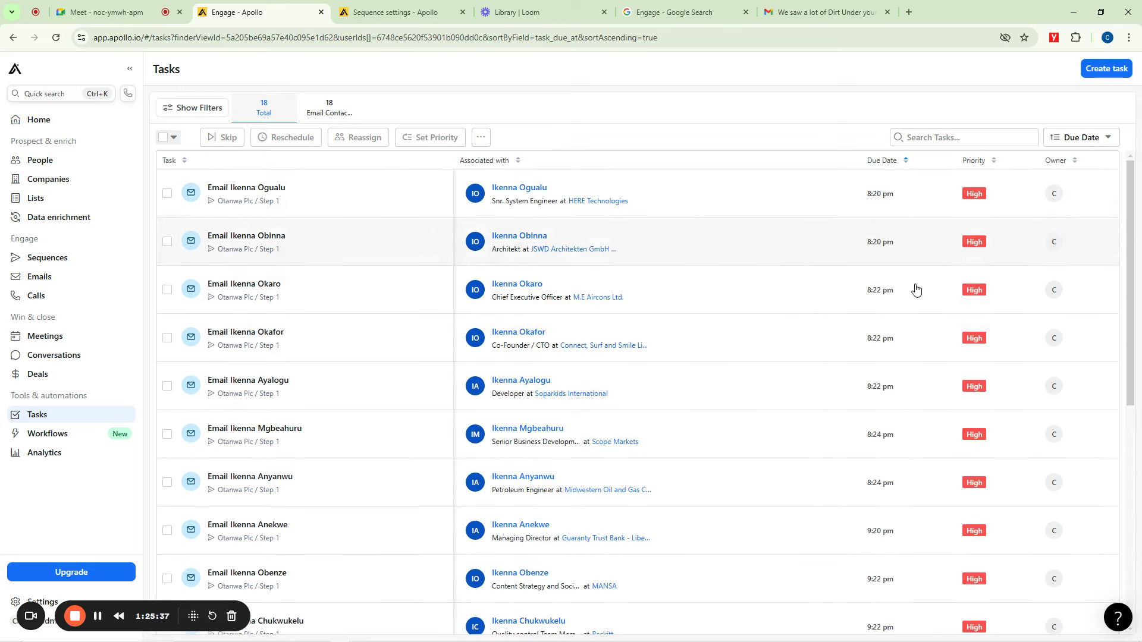
{"action": "scroll", "coordinate": [922, 357], "scroll_direction": "down", "scroll_amount": 5}
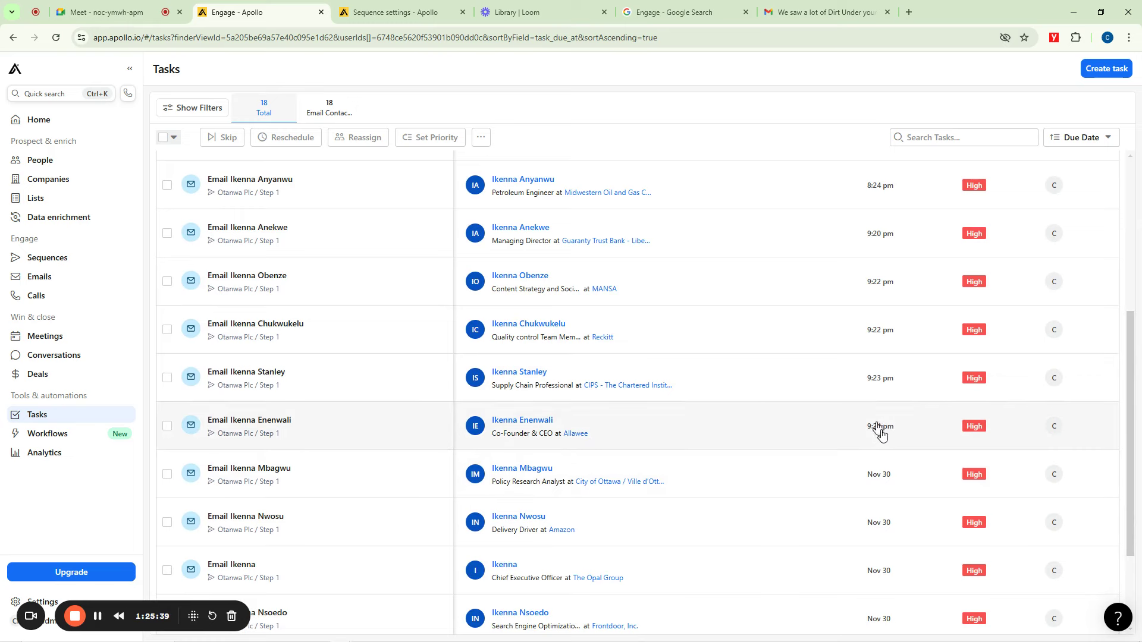
{"action": "scroll", "coordinate": [882, 473], "scroll_direction": "down", "scroll_amount": 2}
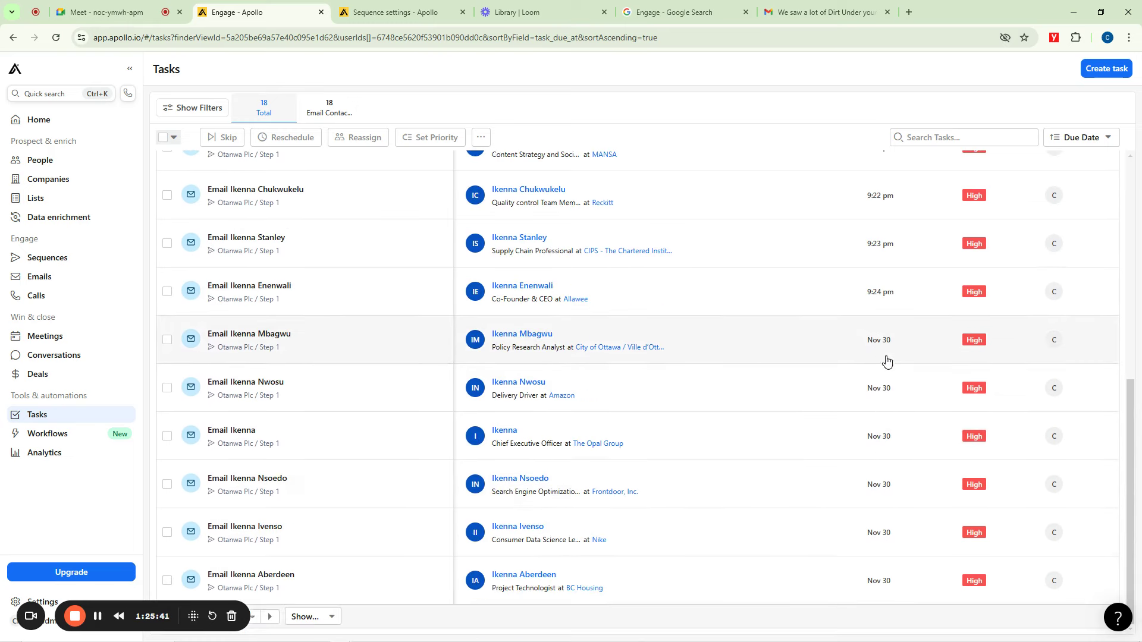
{"action": "scroll", "coordinate": [892, 462], "scroll_direction": "up", "scroll_amount": 1}
{"action": "scroll", "coordinate": [890, 454], "scroll_direction": "up", "scroll_amount": 2}
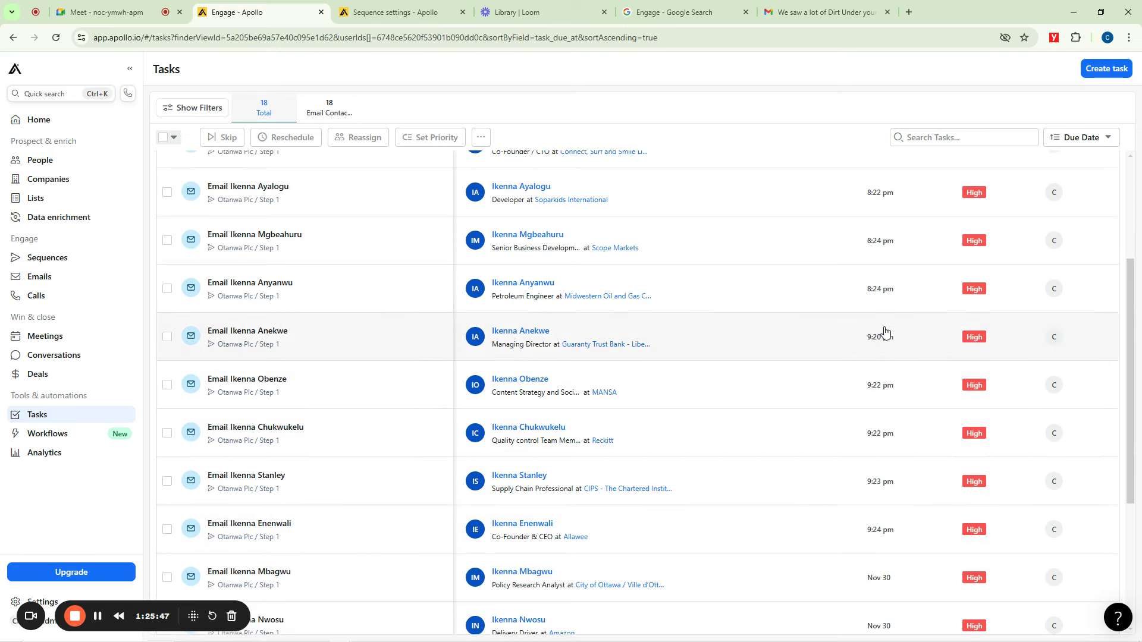
{"action": "mouse_move", "coordinate": [884, 338]}
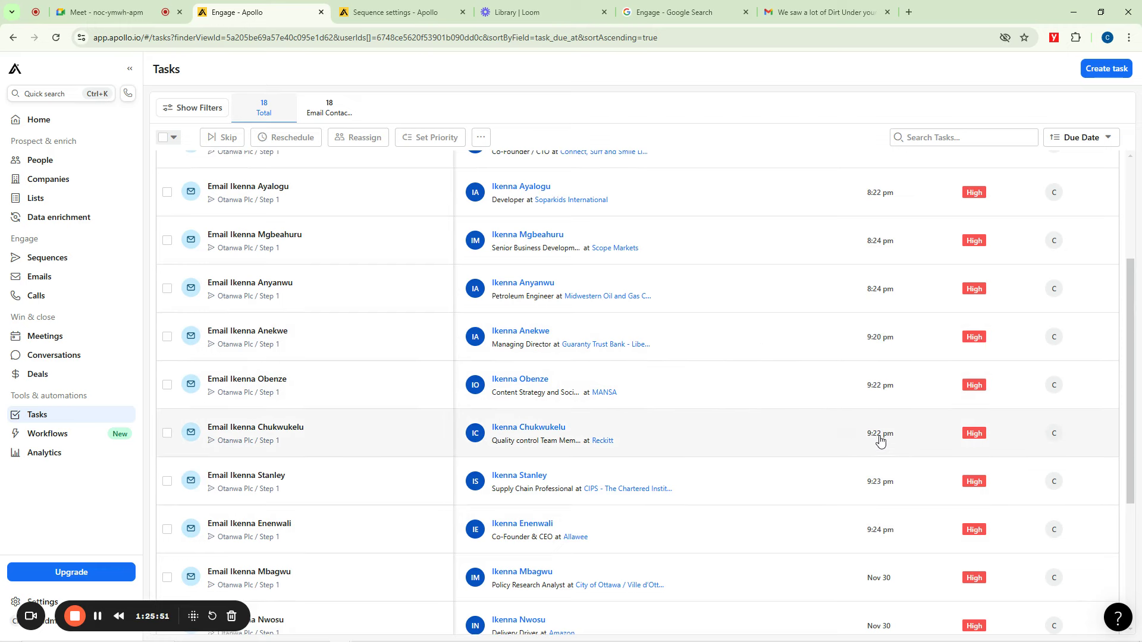
{"action": "scroll", "coordinate": [886, 414], "scroll_direction": "up", "scroll_amount": 3}
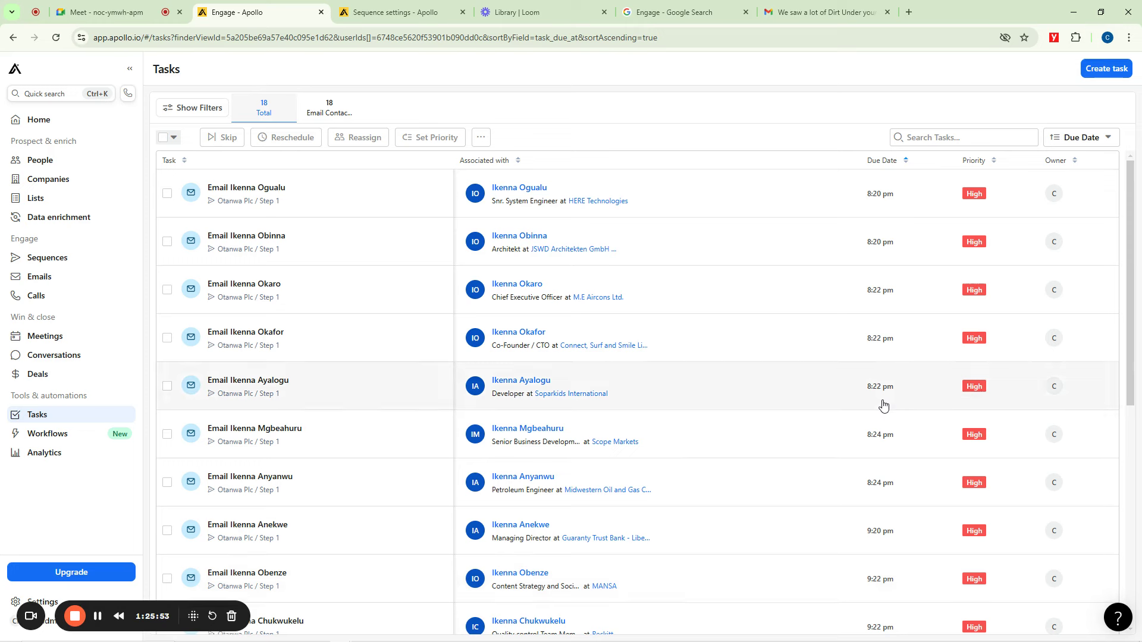